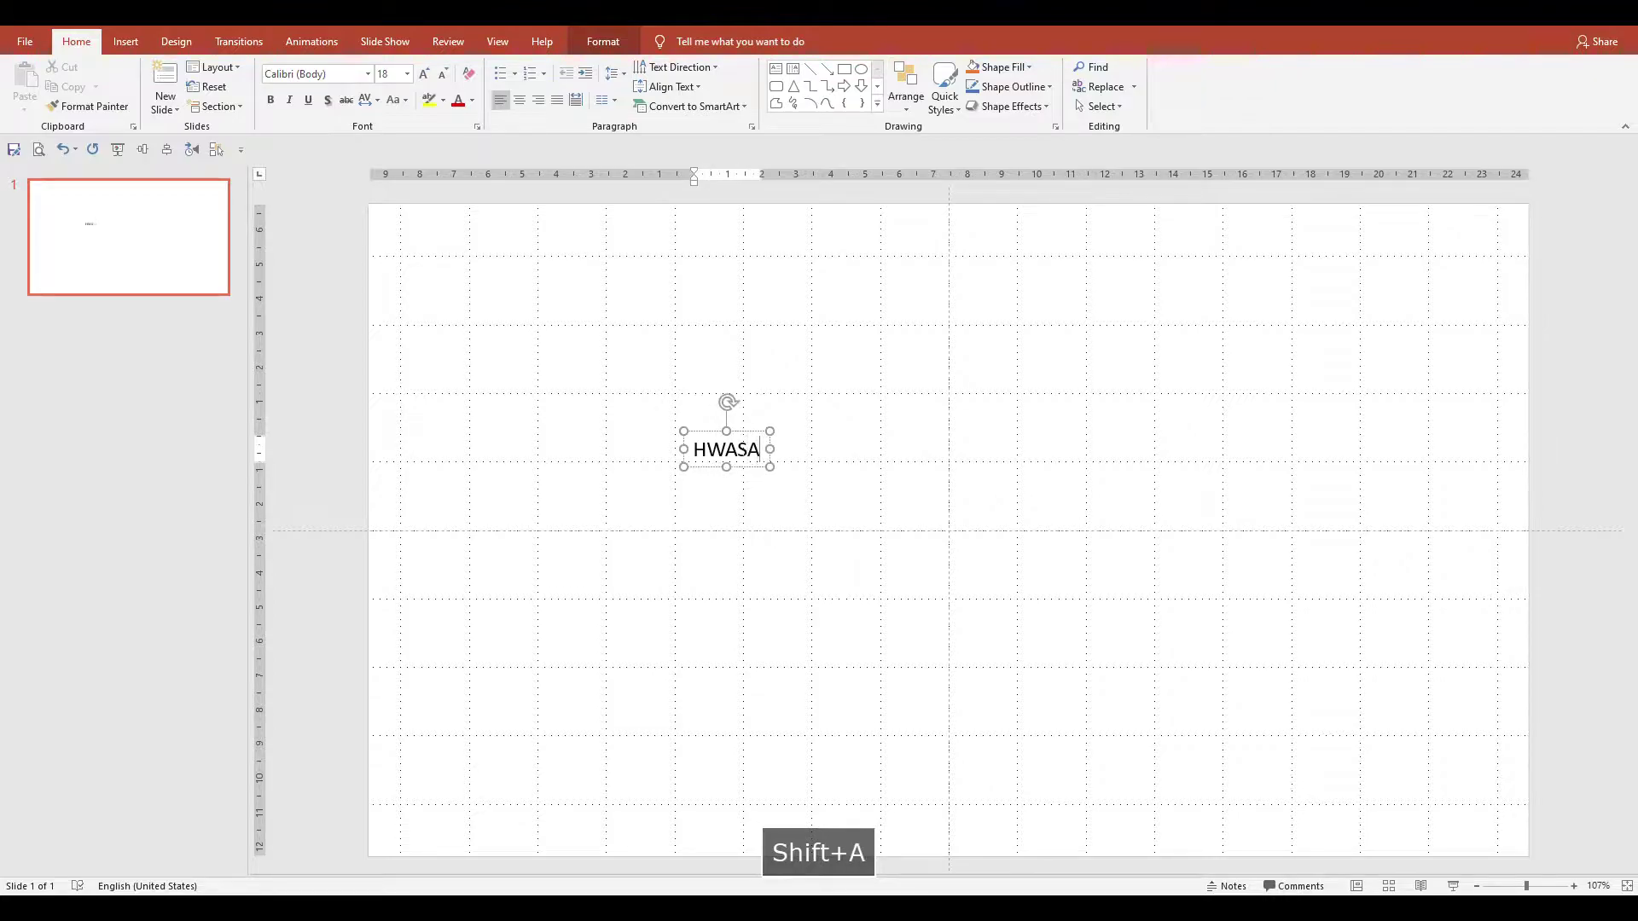
Duplicate the HWASA text box and replace the copy's text with MAMAMOO.
drag(607, 367, 934, 556)
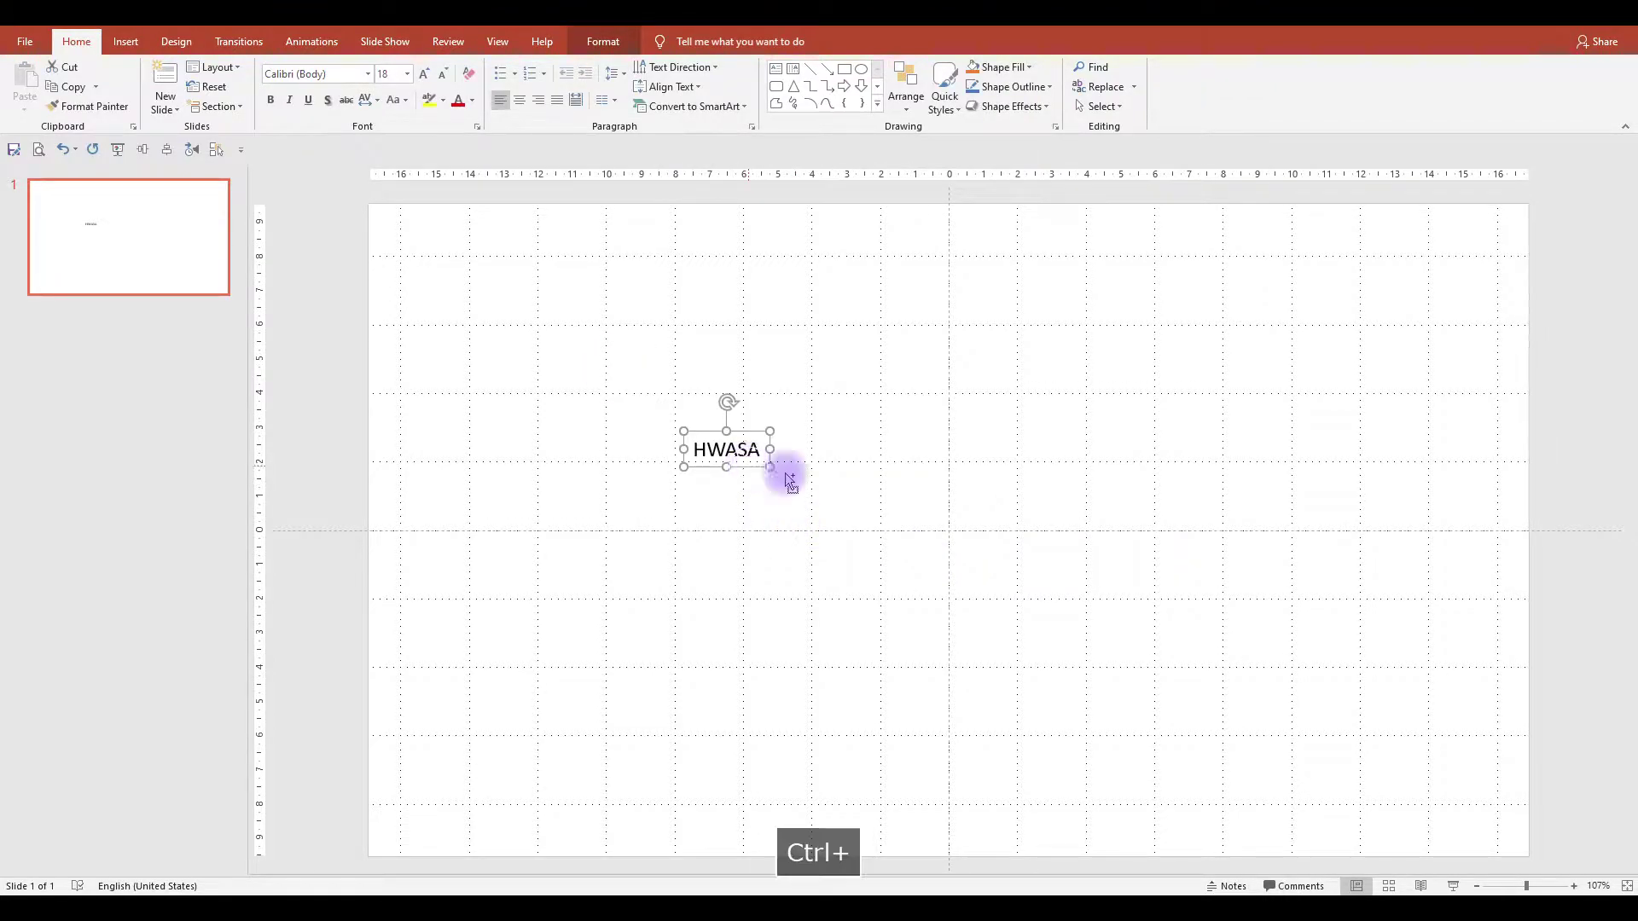
drag(753, 469, 1052, 497)
key(BackSpace)
key(BackSpace)
key(BackSpace)
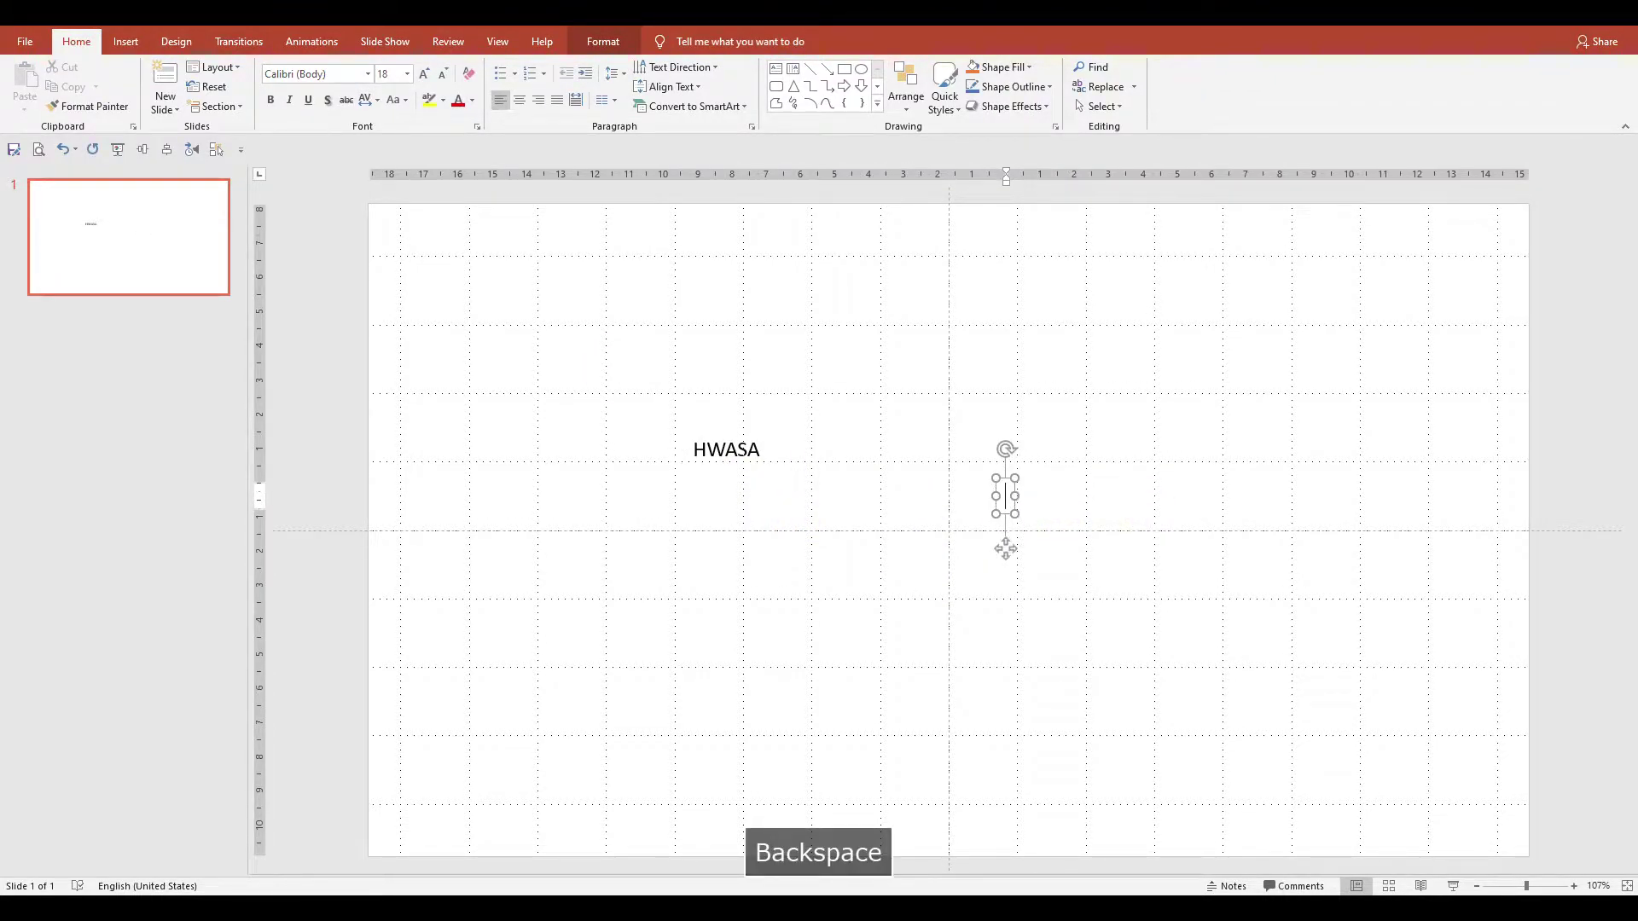
text(MAMAMOO)
key(Escape)
Set both text boxes to font size 80 and the Anton font.
key(ctrl+a)
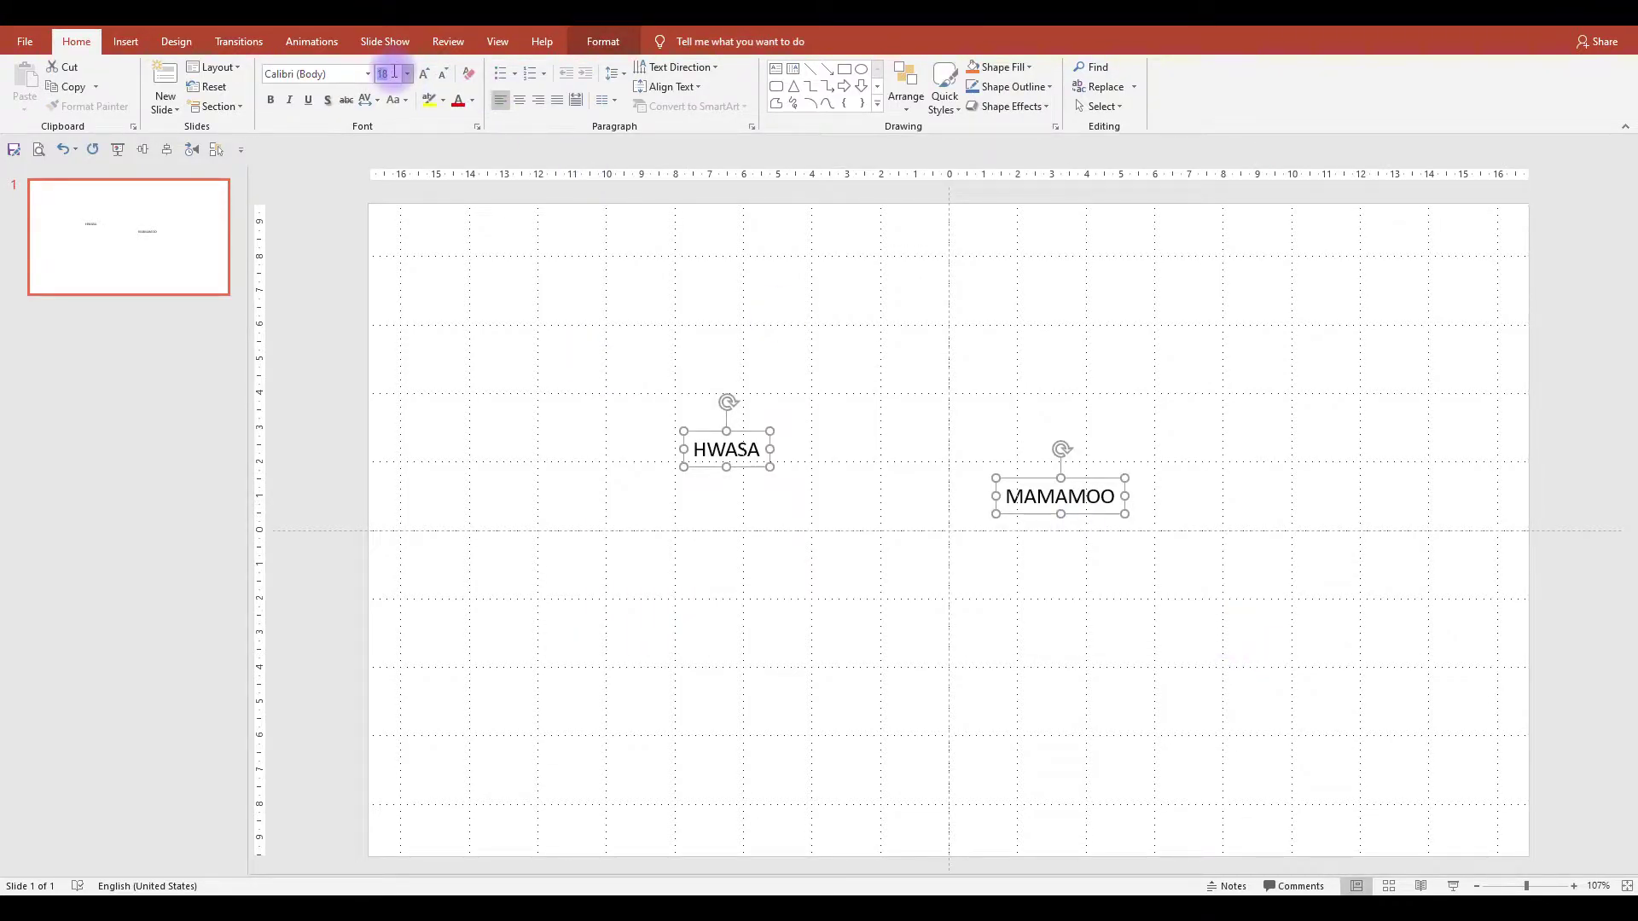
text(80)
key(Return)
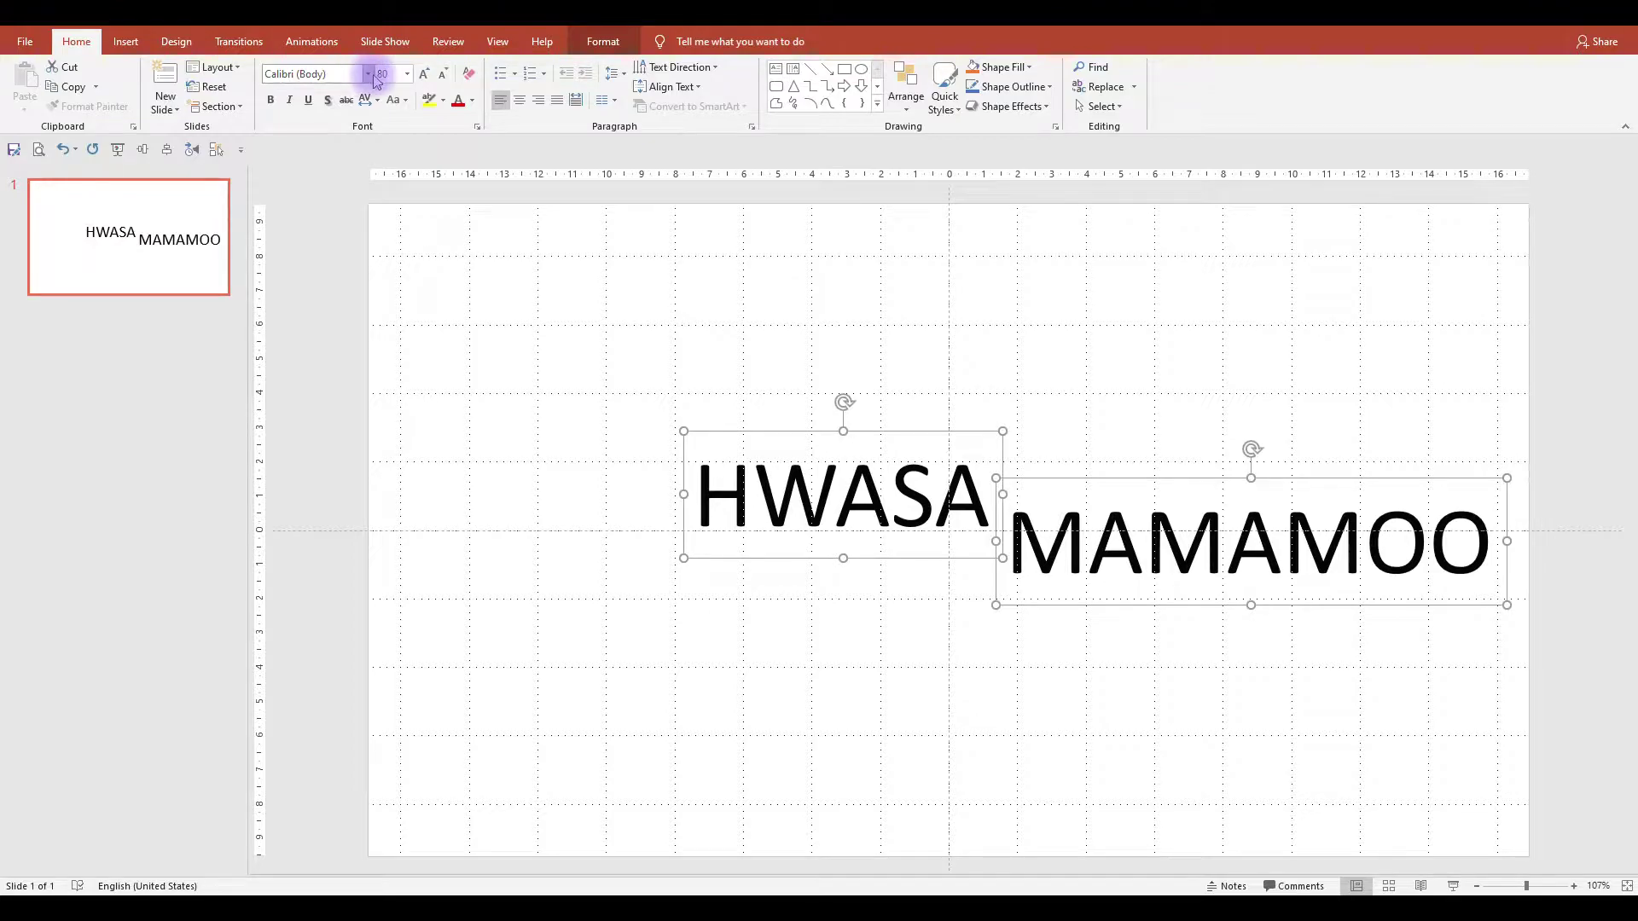
click(367, 75)
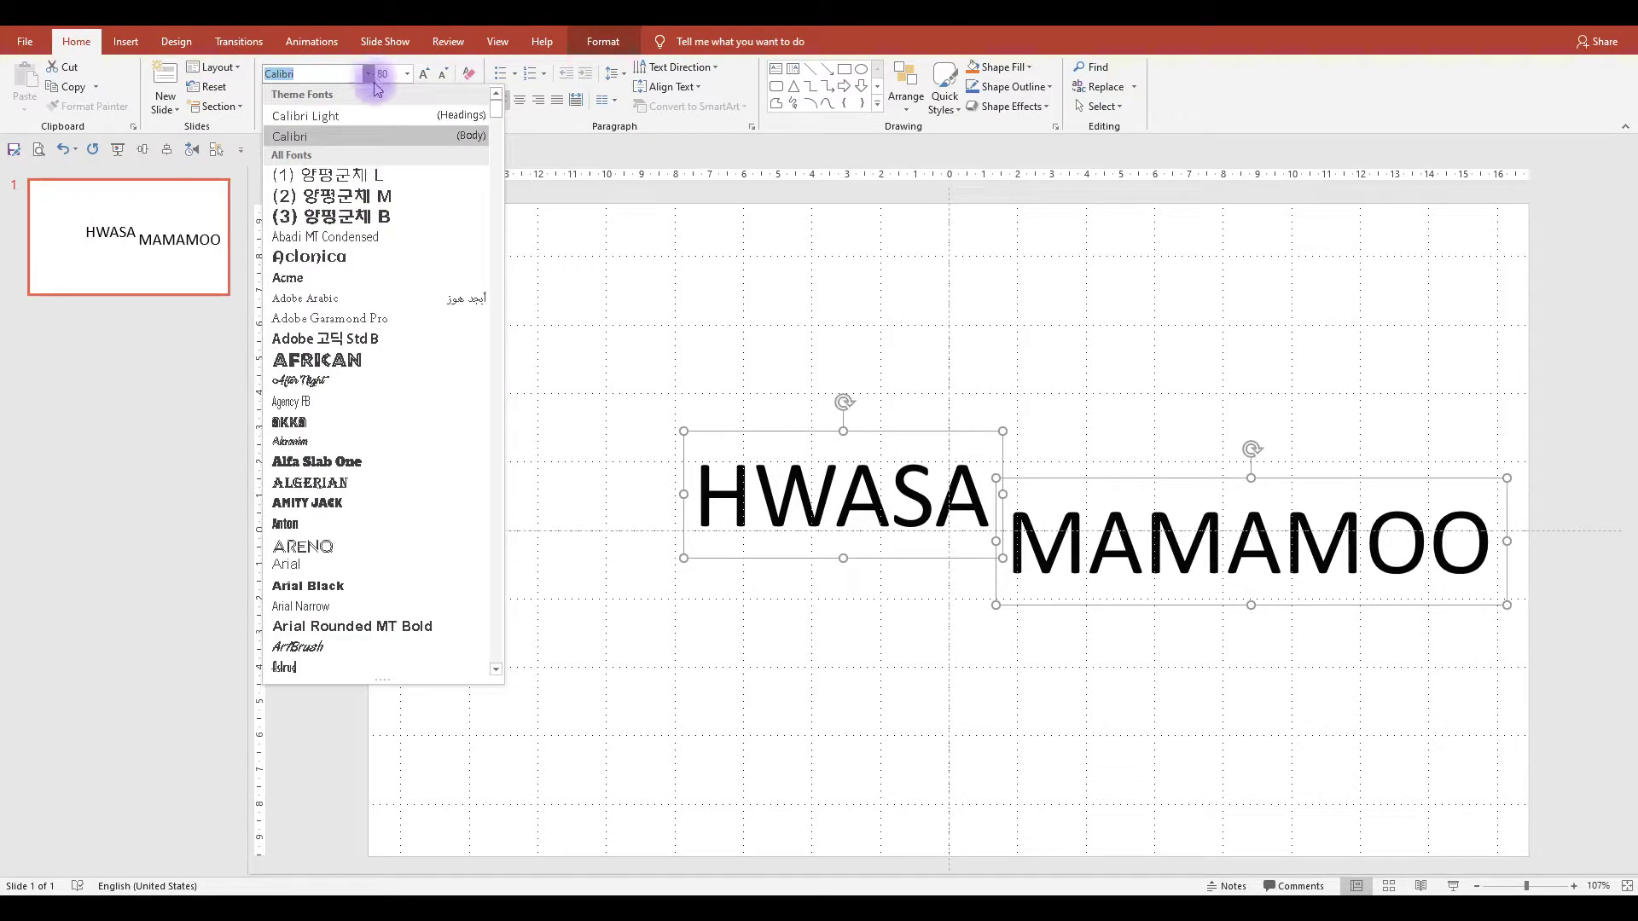
click(373, 522)
Place HWASA and MAMAMOO edge to edge in one row, vertically centred on the slide.
click(802, 651)
click(806, 513)
drag(848, 559, 866, 594)
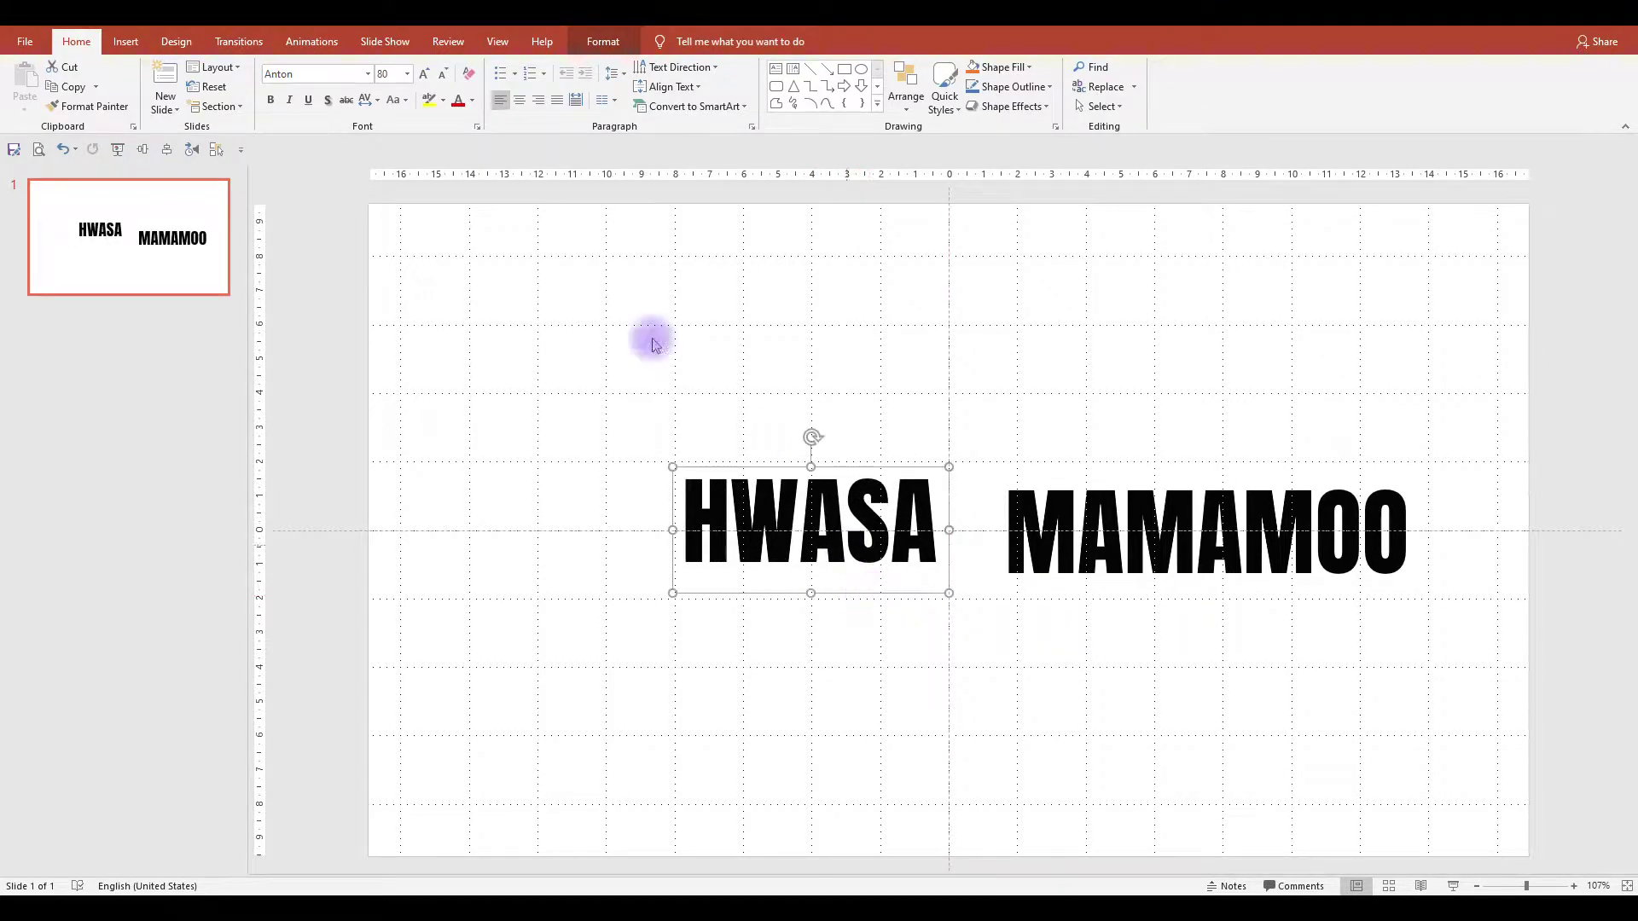
click(1106, 533)
drag(1105, 608, 1058, 596)
Group the two words temporarily, centre them horizontally on the slide, and ungroup them.
drag(595, 376, 1417, 702)
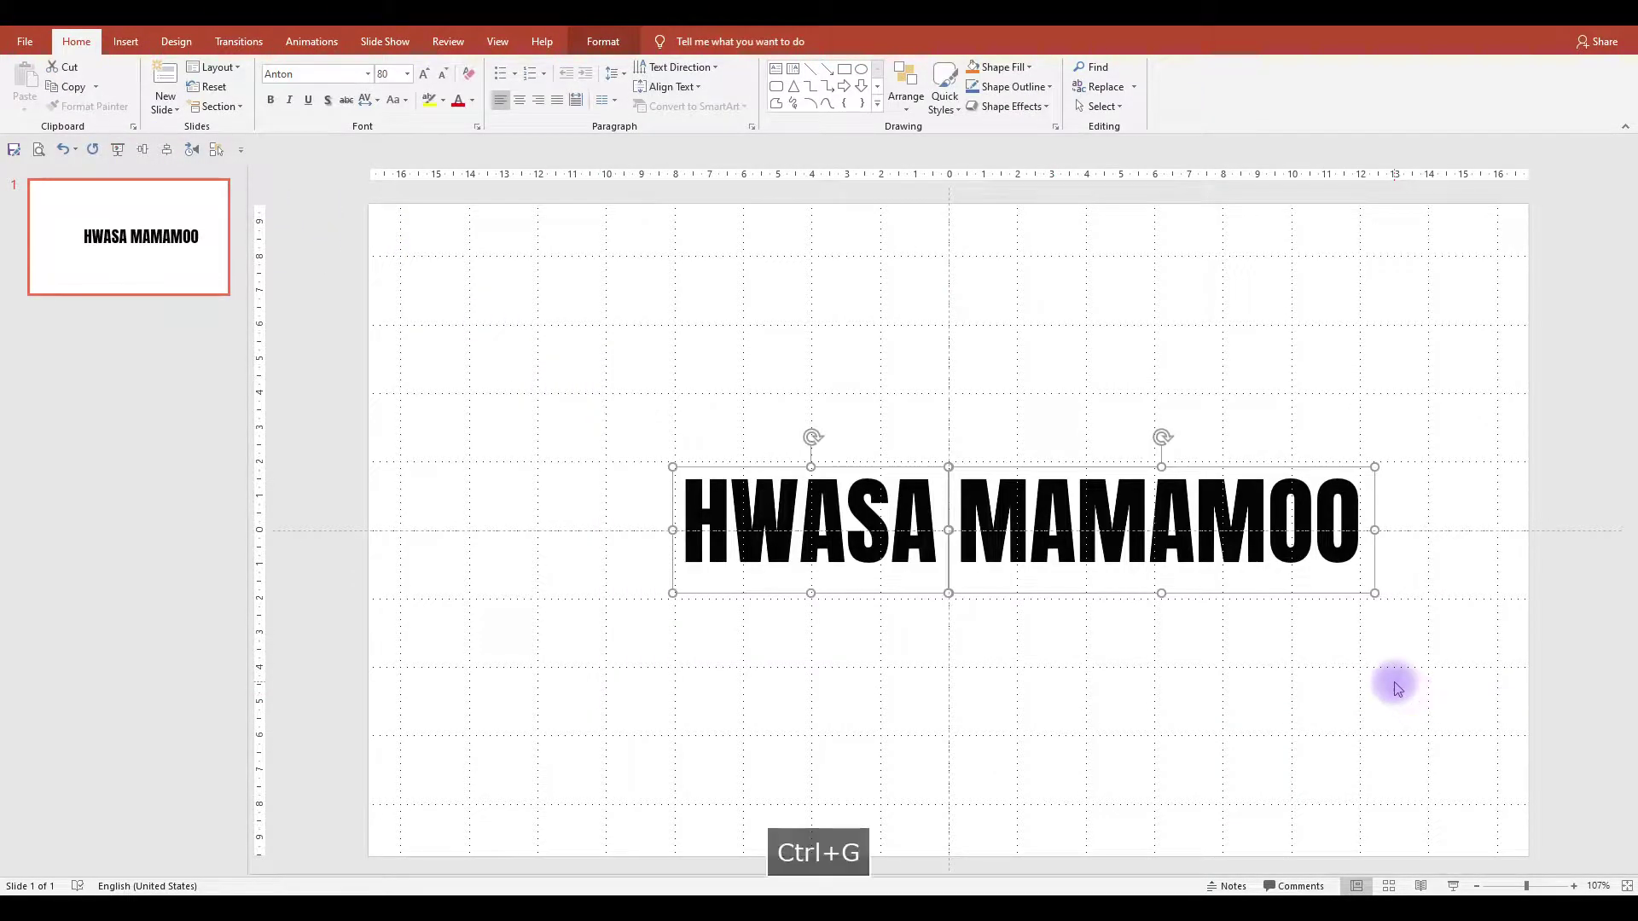
key(ctrl+g)
click(143, 149)
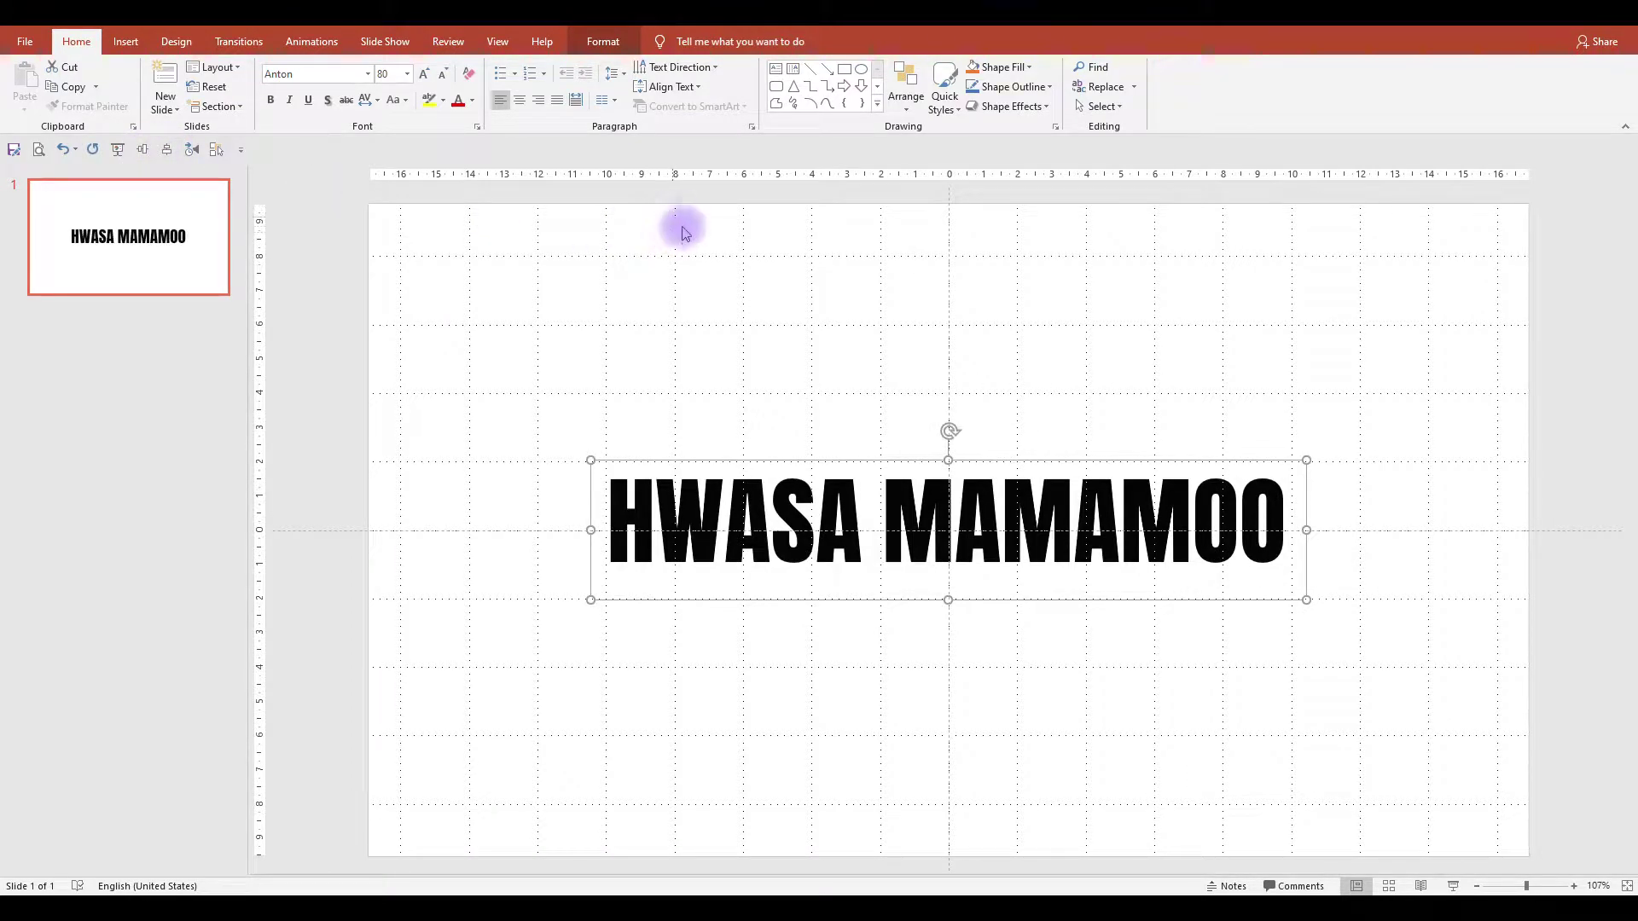
key(ctrl+shift+g)
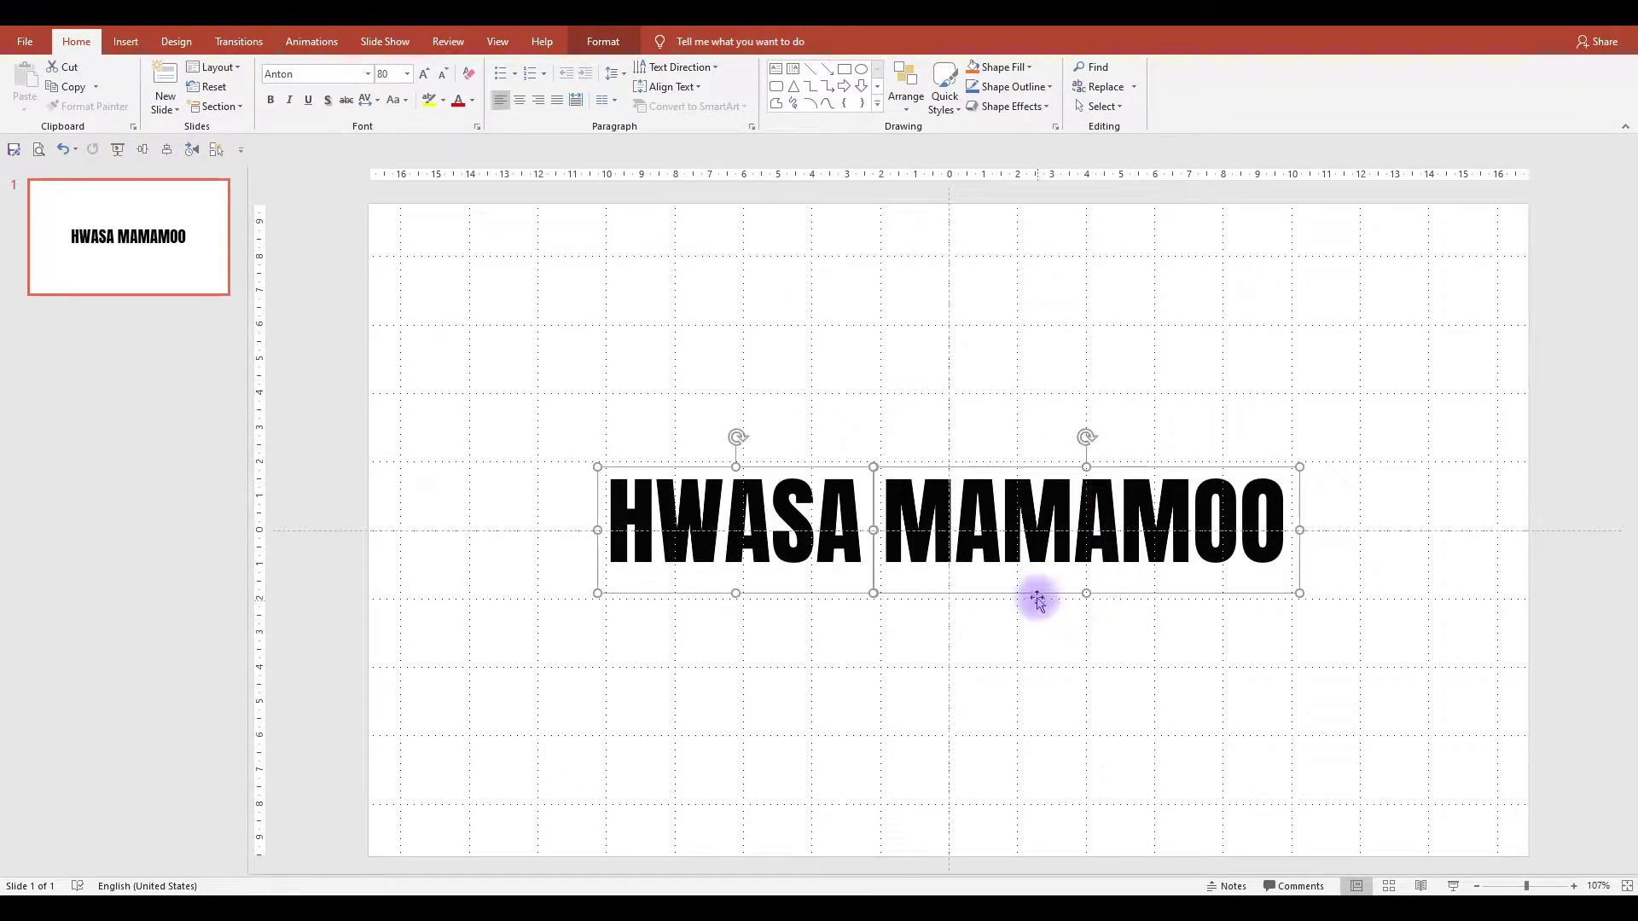
Duplicate the word pair just below the row and colour the original upper pair gold.
drag(1036, 597, 1055, 751)
drag(515, 360, 1448, 636)
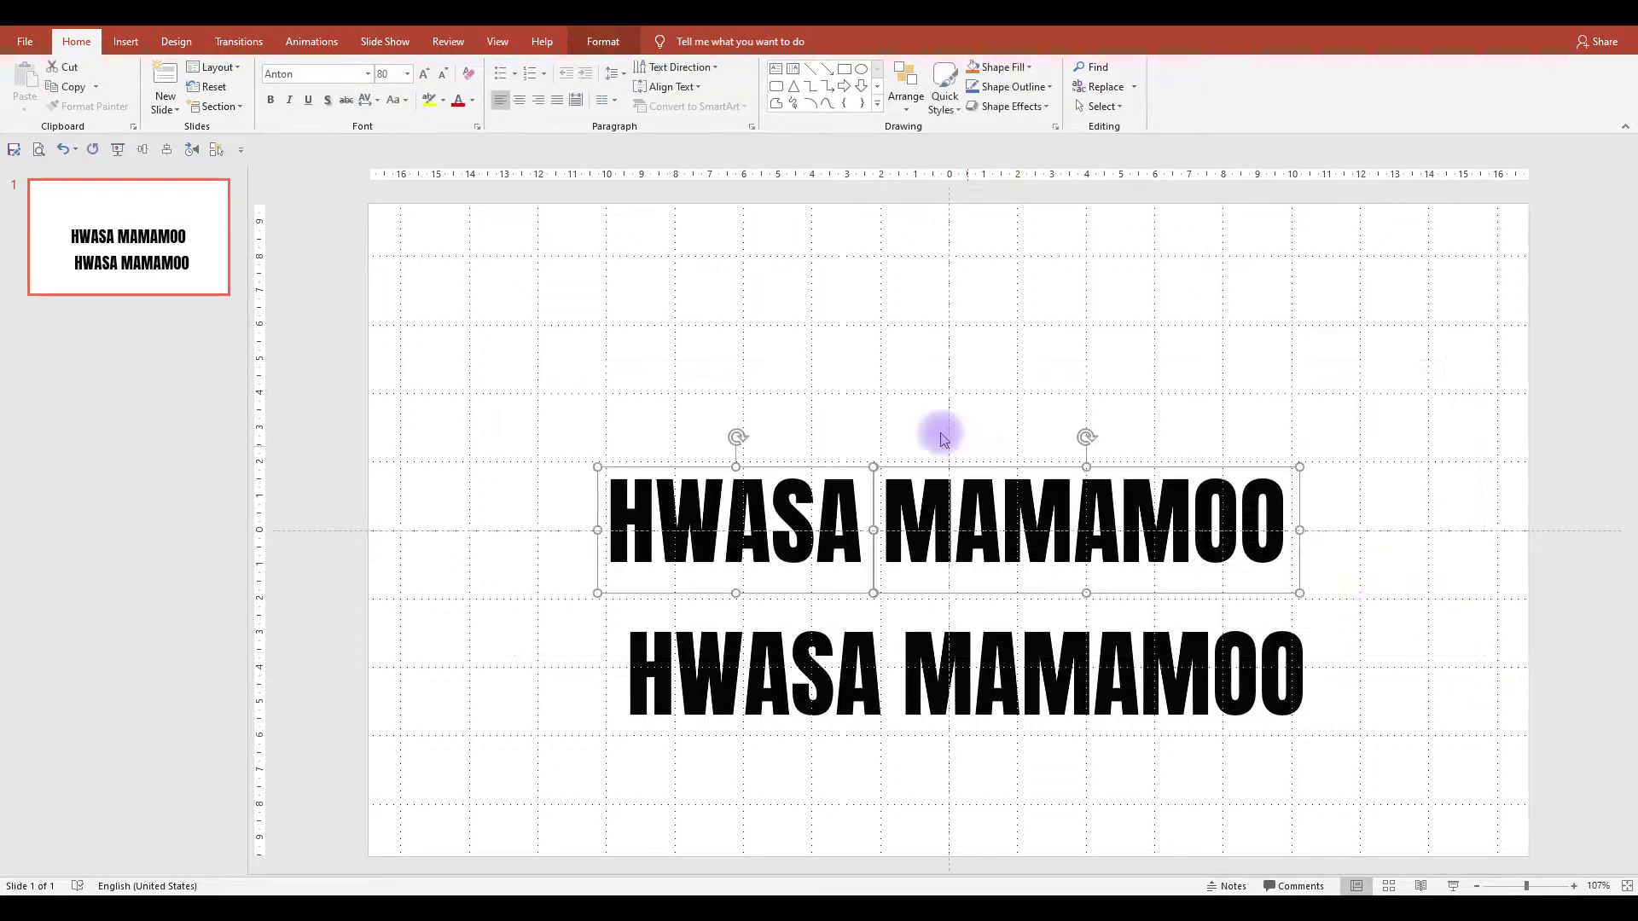
click(472, 101)
click(558, 138)
click(651, 355)
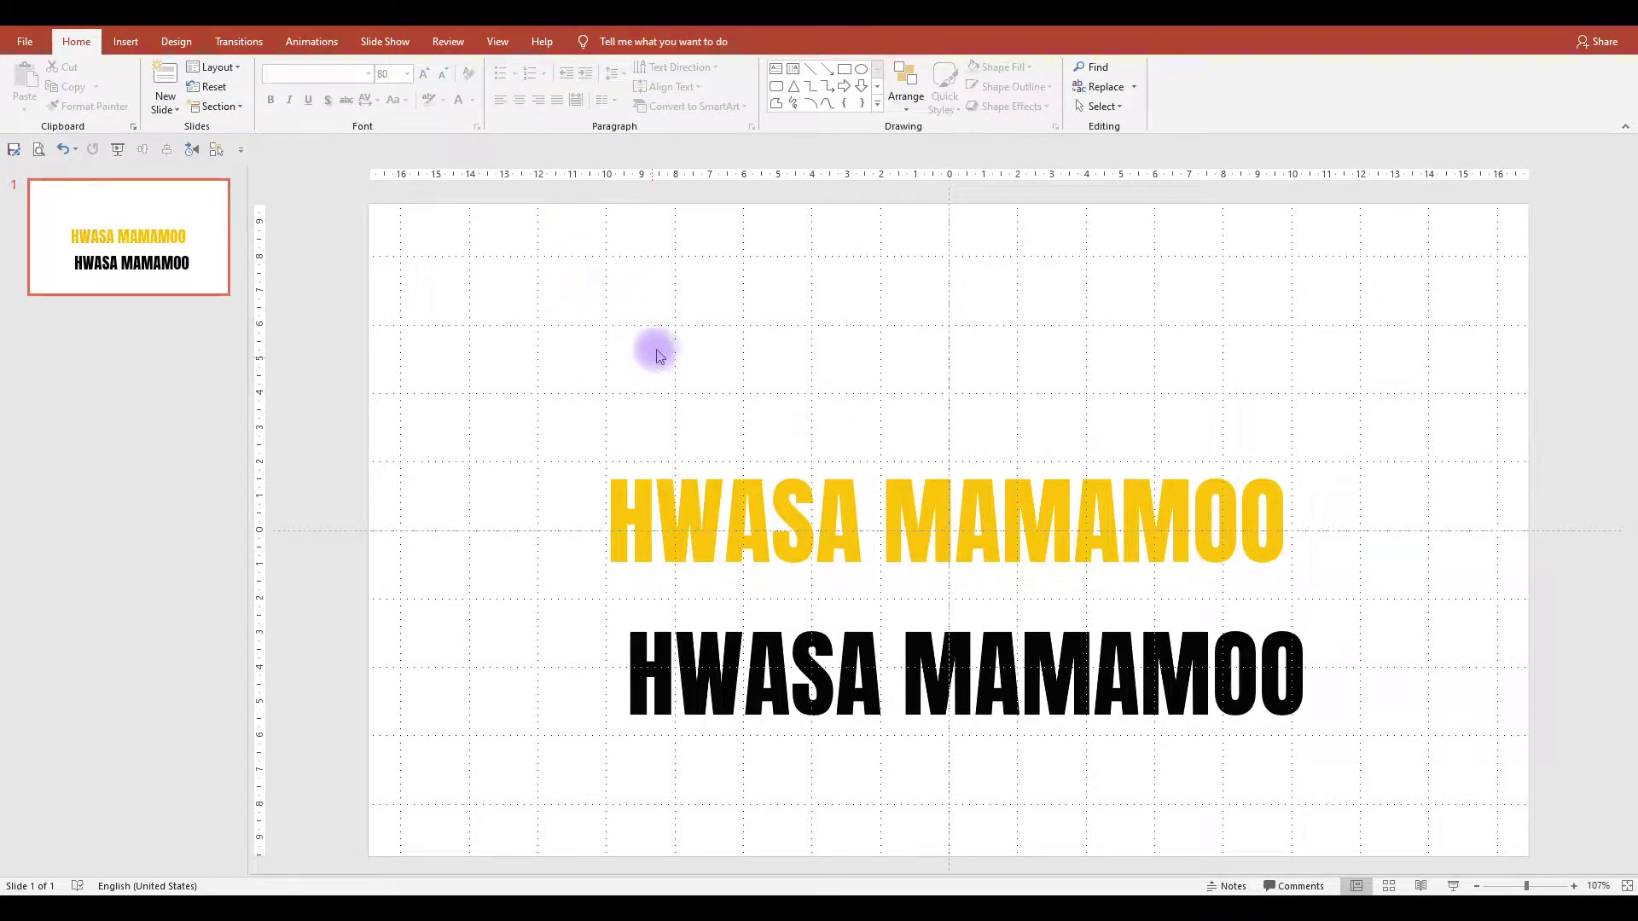
Show the list of slide objects and move the black word pair exactly over the gold pair.
click(216, 150)
drag(486, 767, 1239, 610)
drag(1127, 747, 1110, 602)
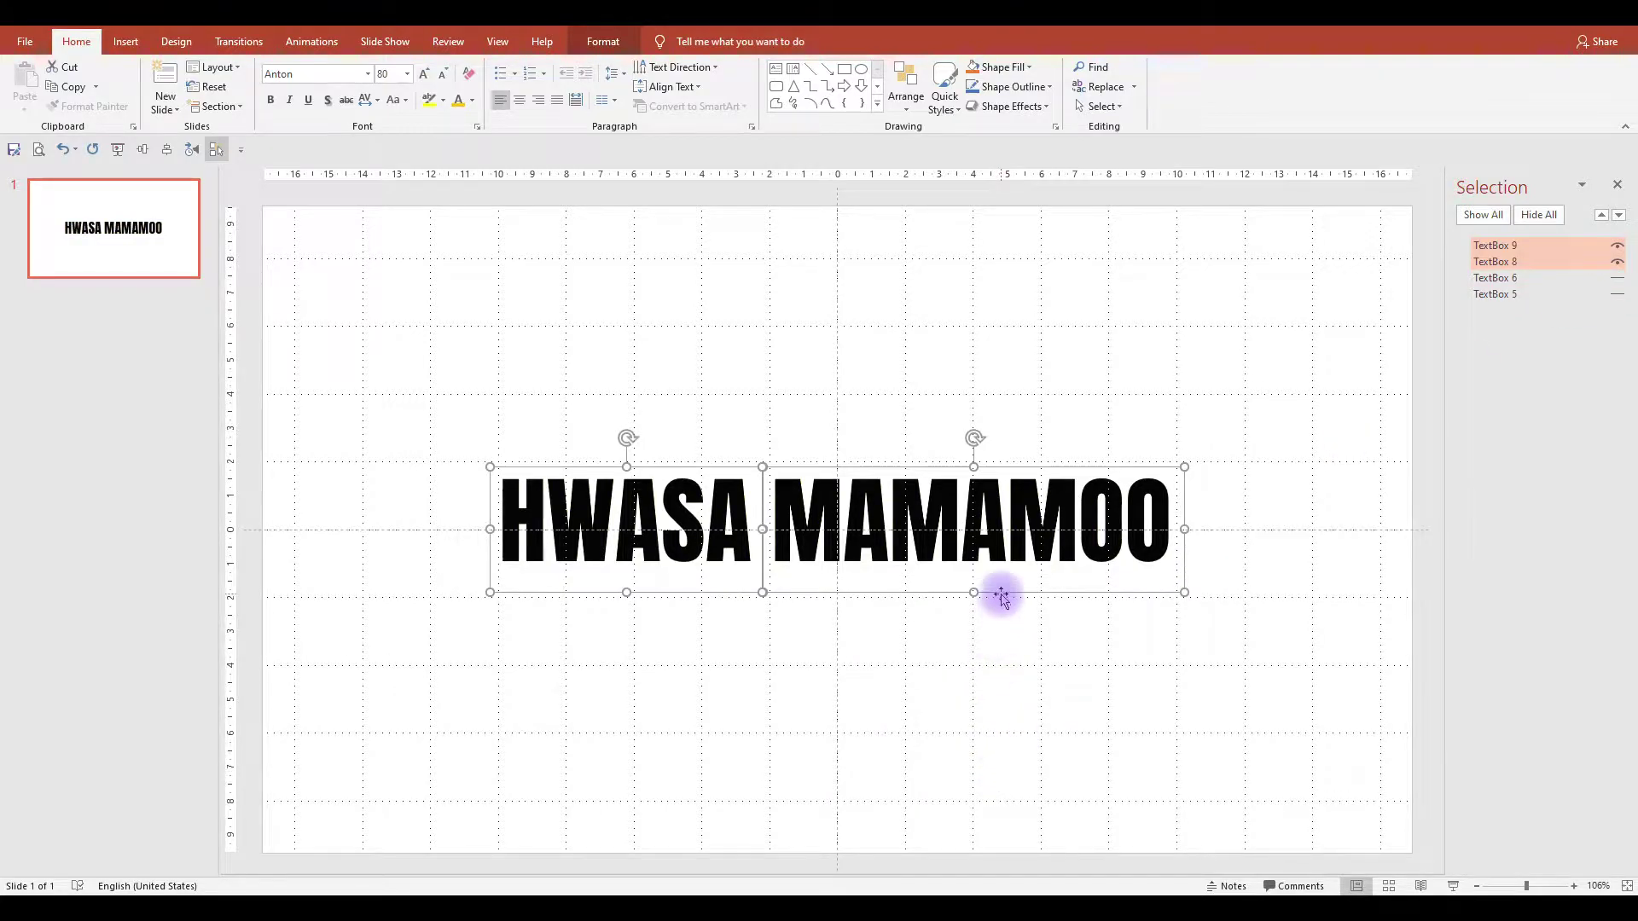
Duplicate the black word pair below the row and move the HWASA copy beneath the upper MAMAMOO, aligned to its first letter.
drag(1000, 606, 990, 756)
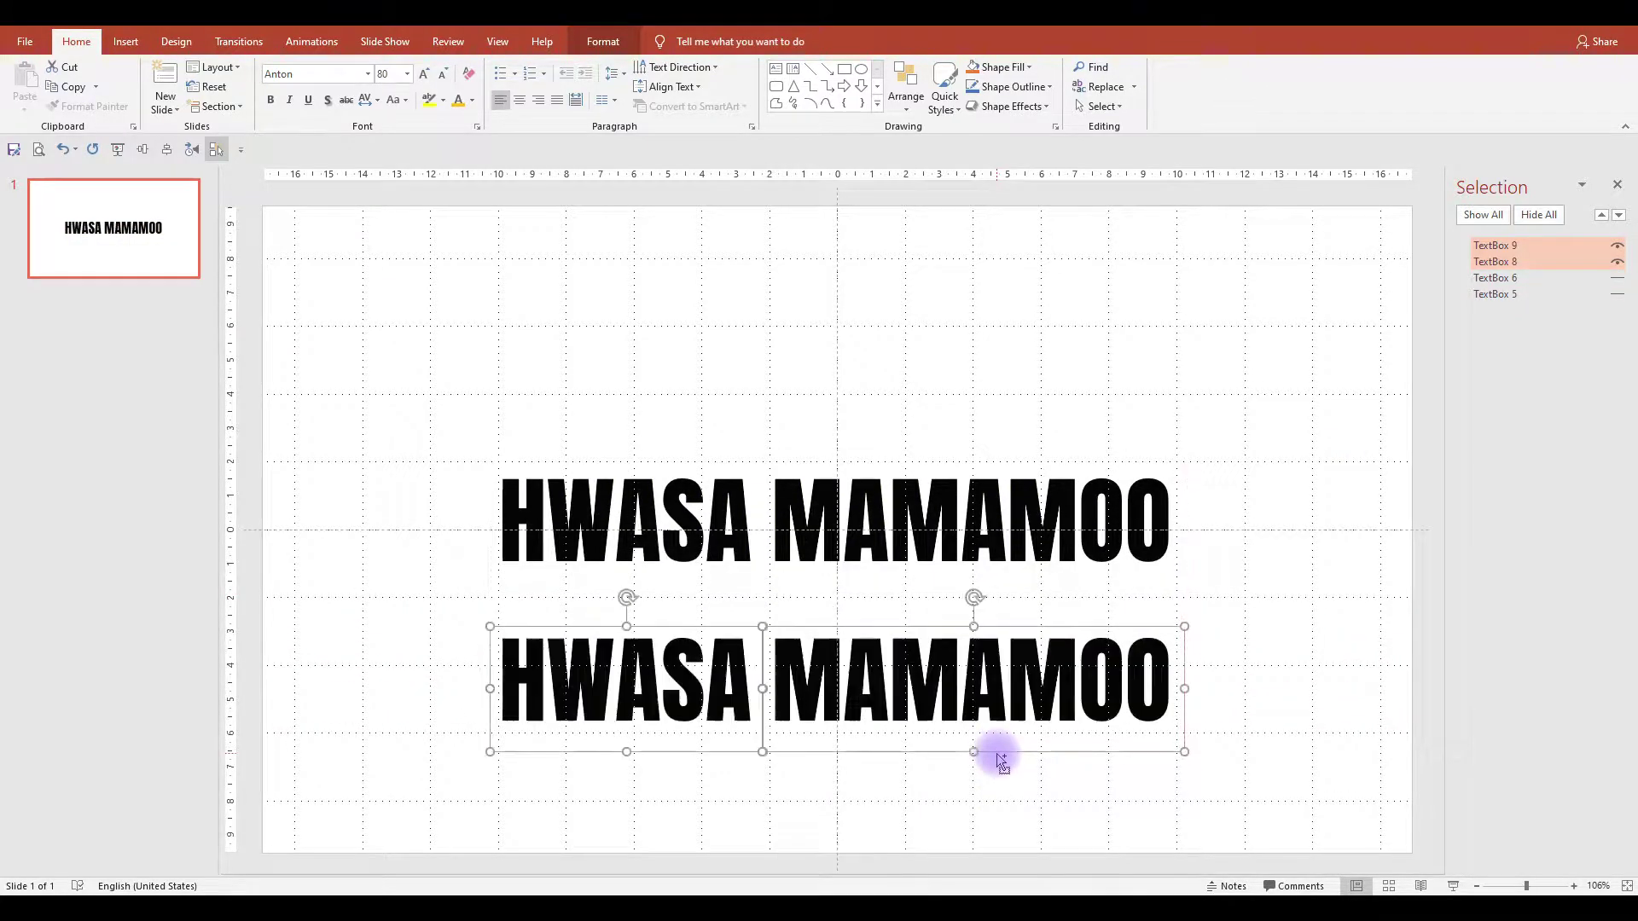
click(1261, 596)
click(705, 704)
drag(713, 757, 980, 683)
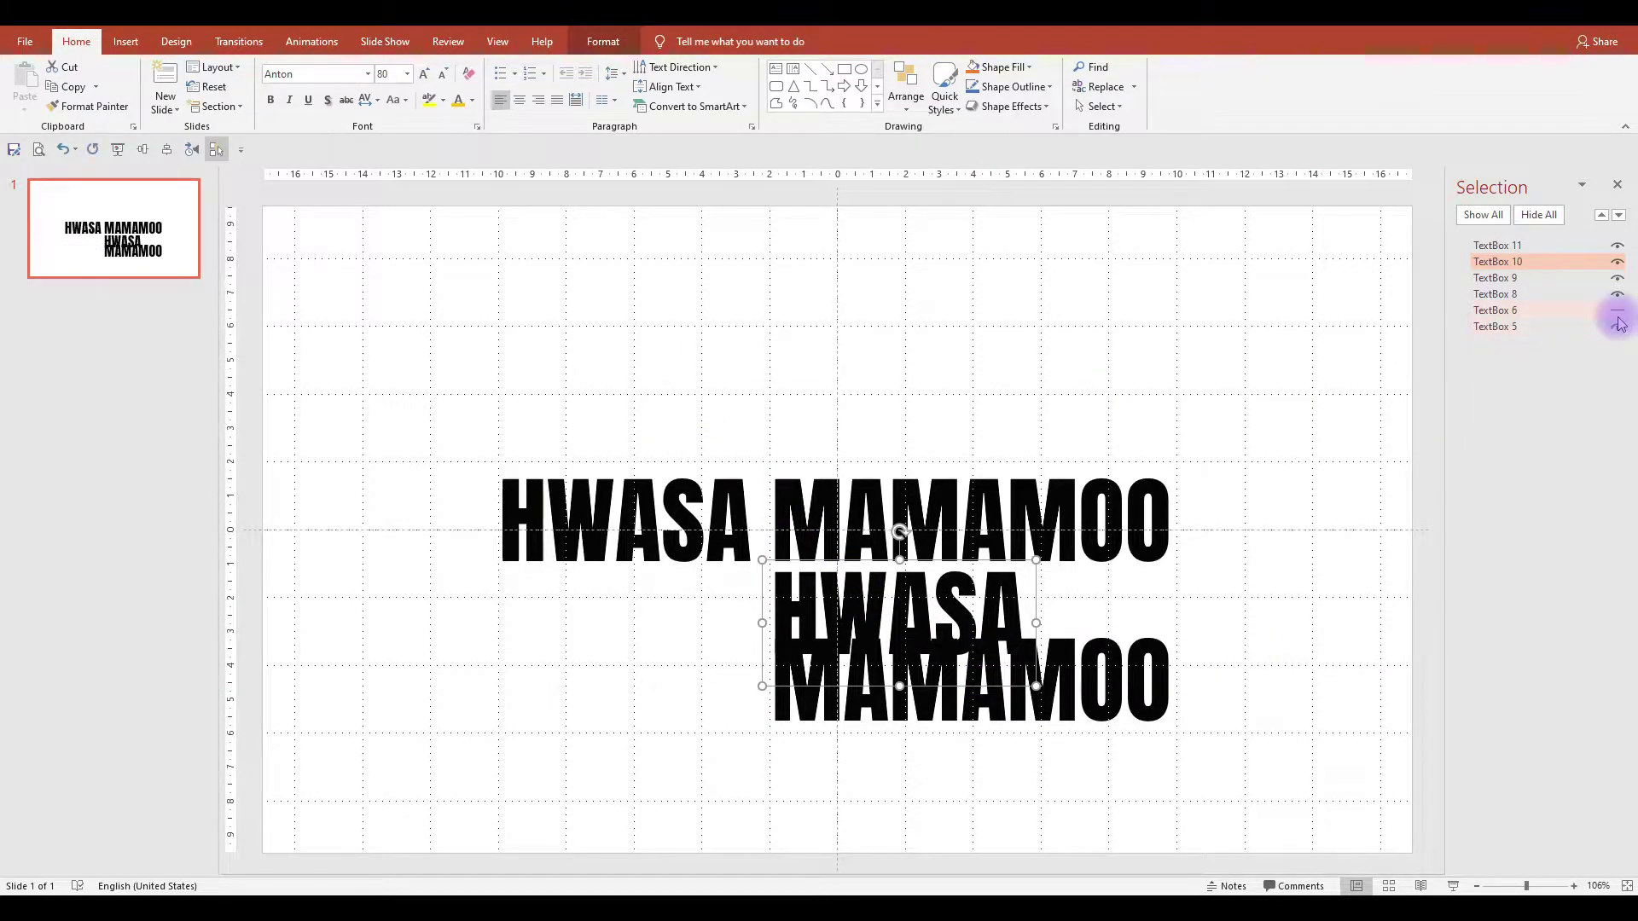
Keep the gold text boxes hidden and nudge the HWASA copy up until it meets the bottom of the upper MAMAMOO.
click(433, 398)
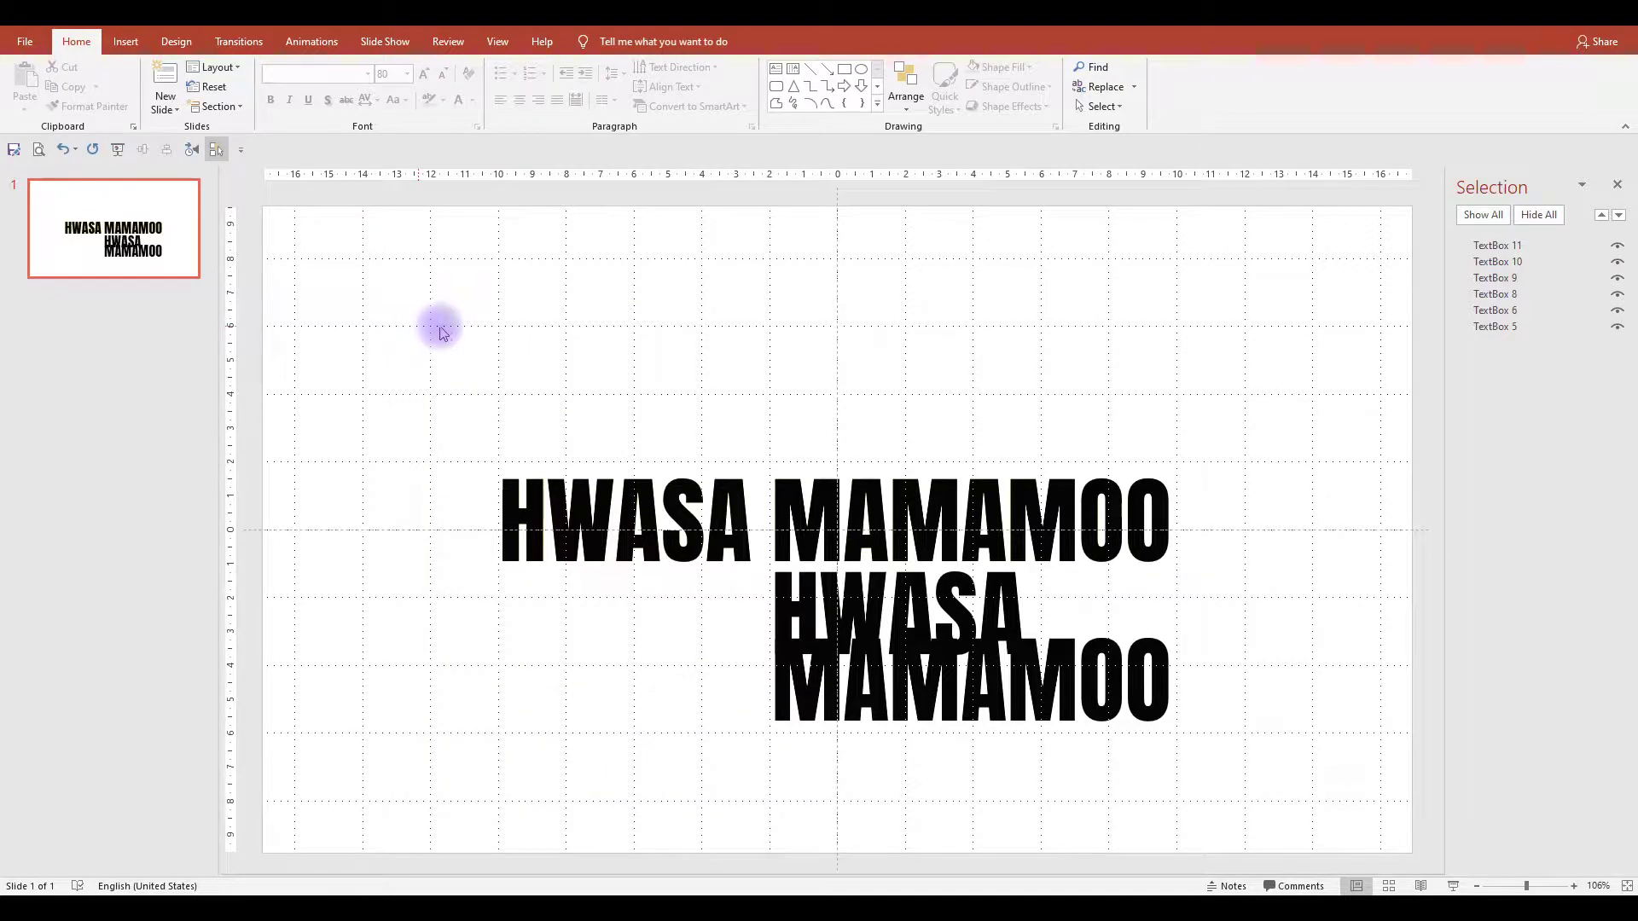
click(1618, 325)
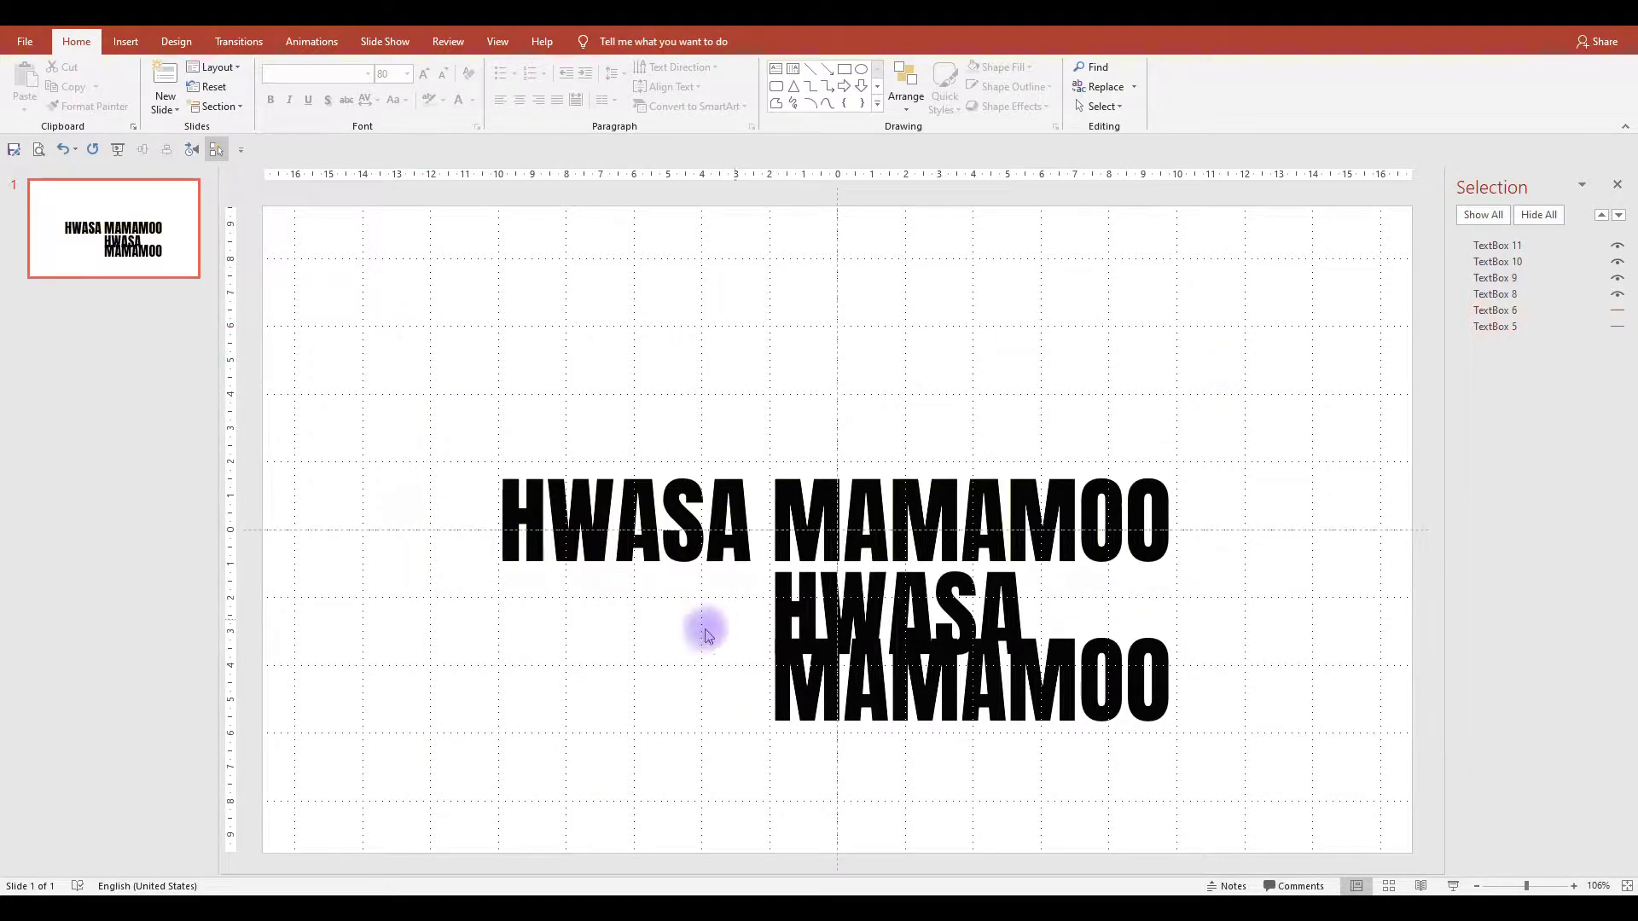
click(817, 625)
drag(1035, 646, 1045, 644)
key(Up)
key(Up)
key(Up)
key(Up)
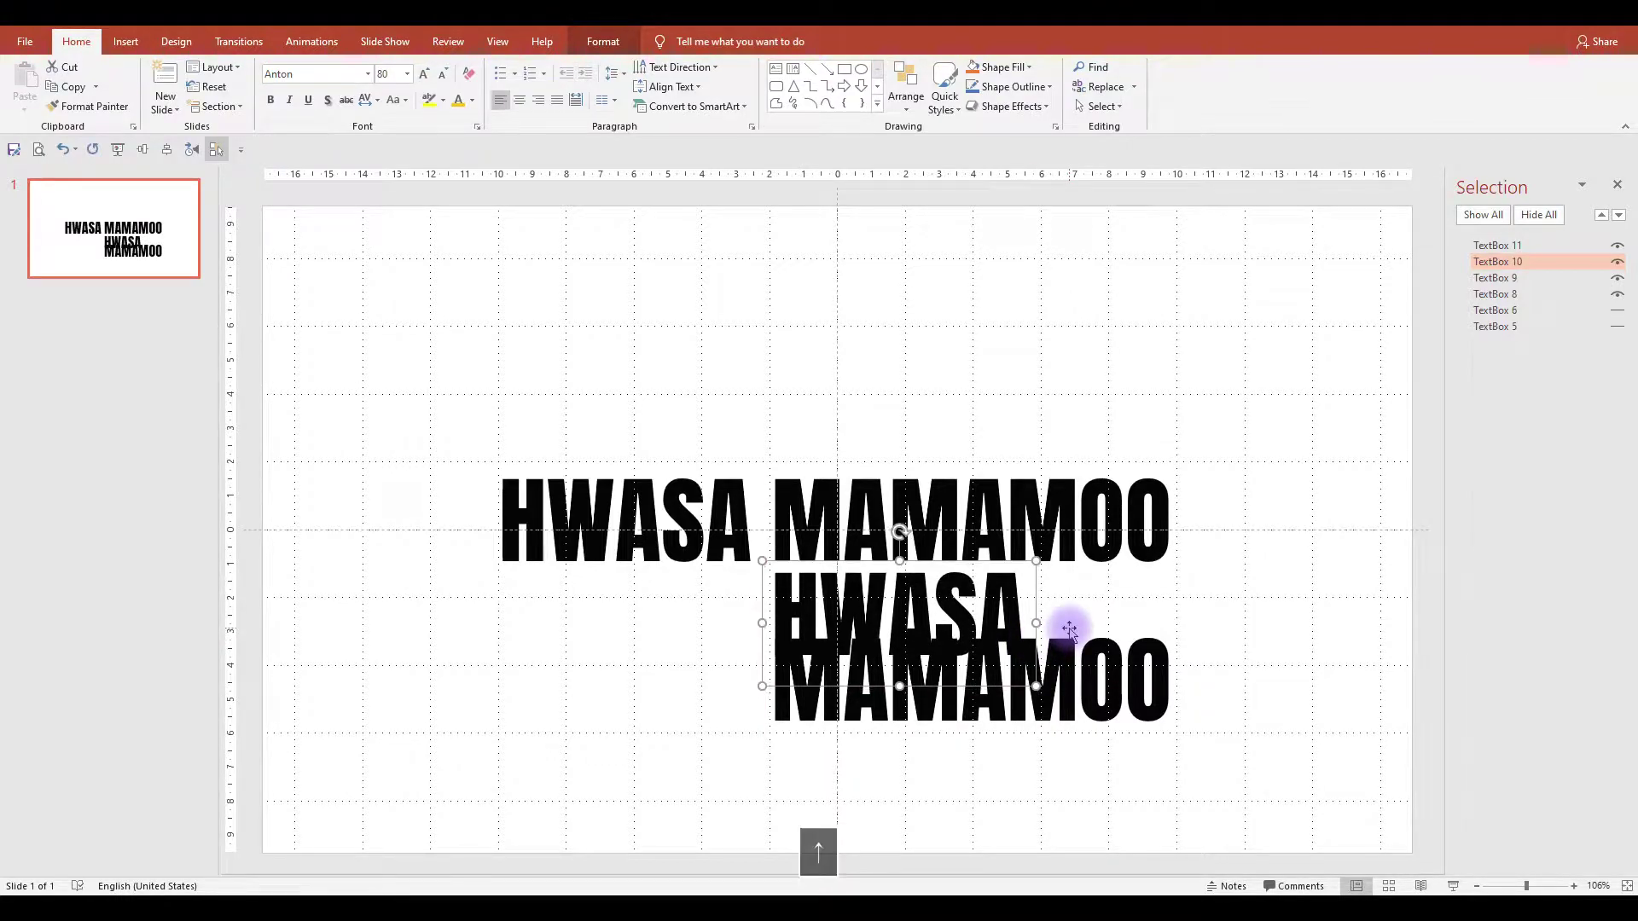
key(Up)
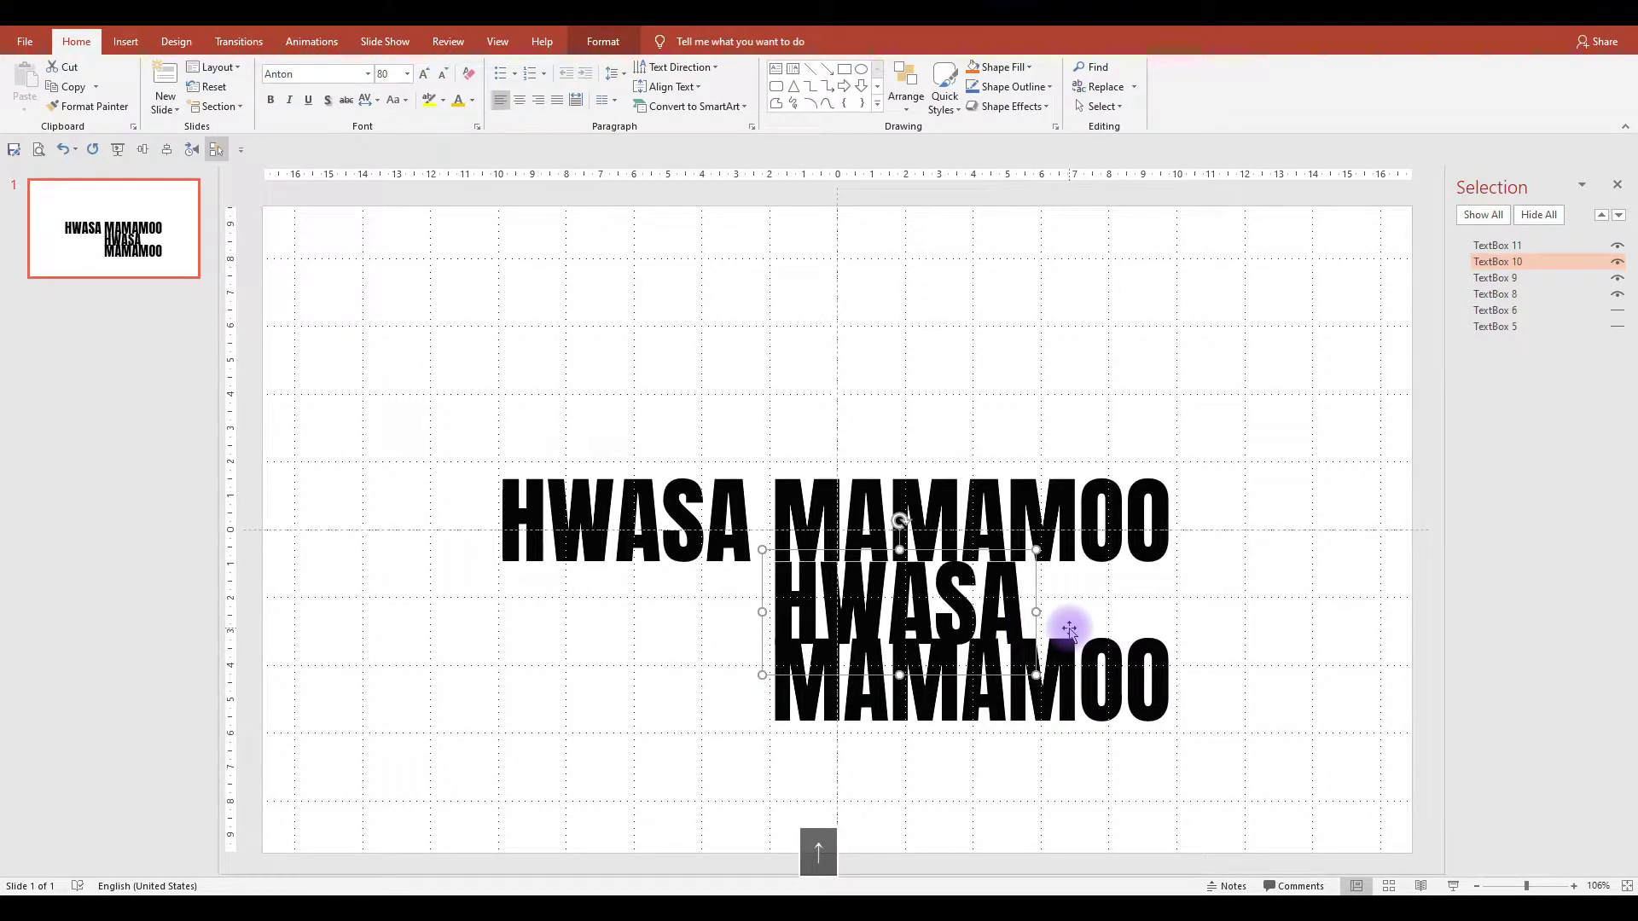
Group the two black HWASA text boxes and name the group "HWASA 1".
click(1118, 701)
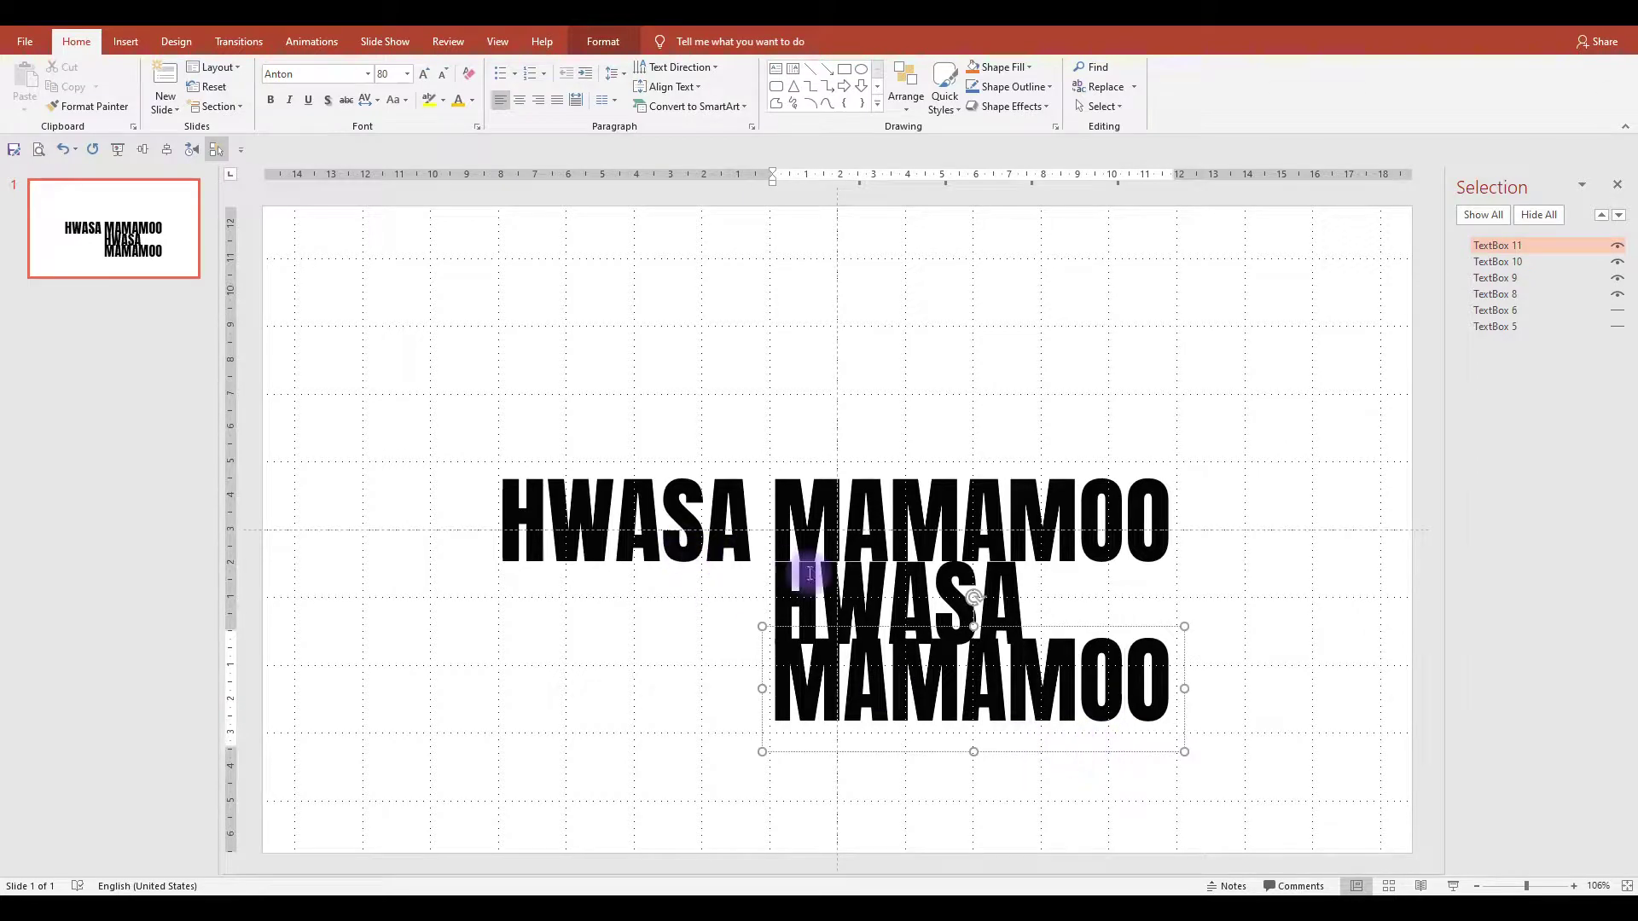
click(686, 509)
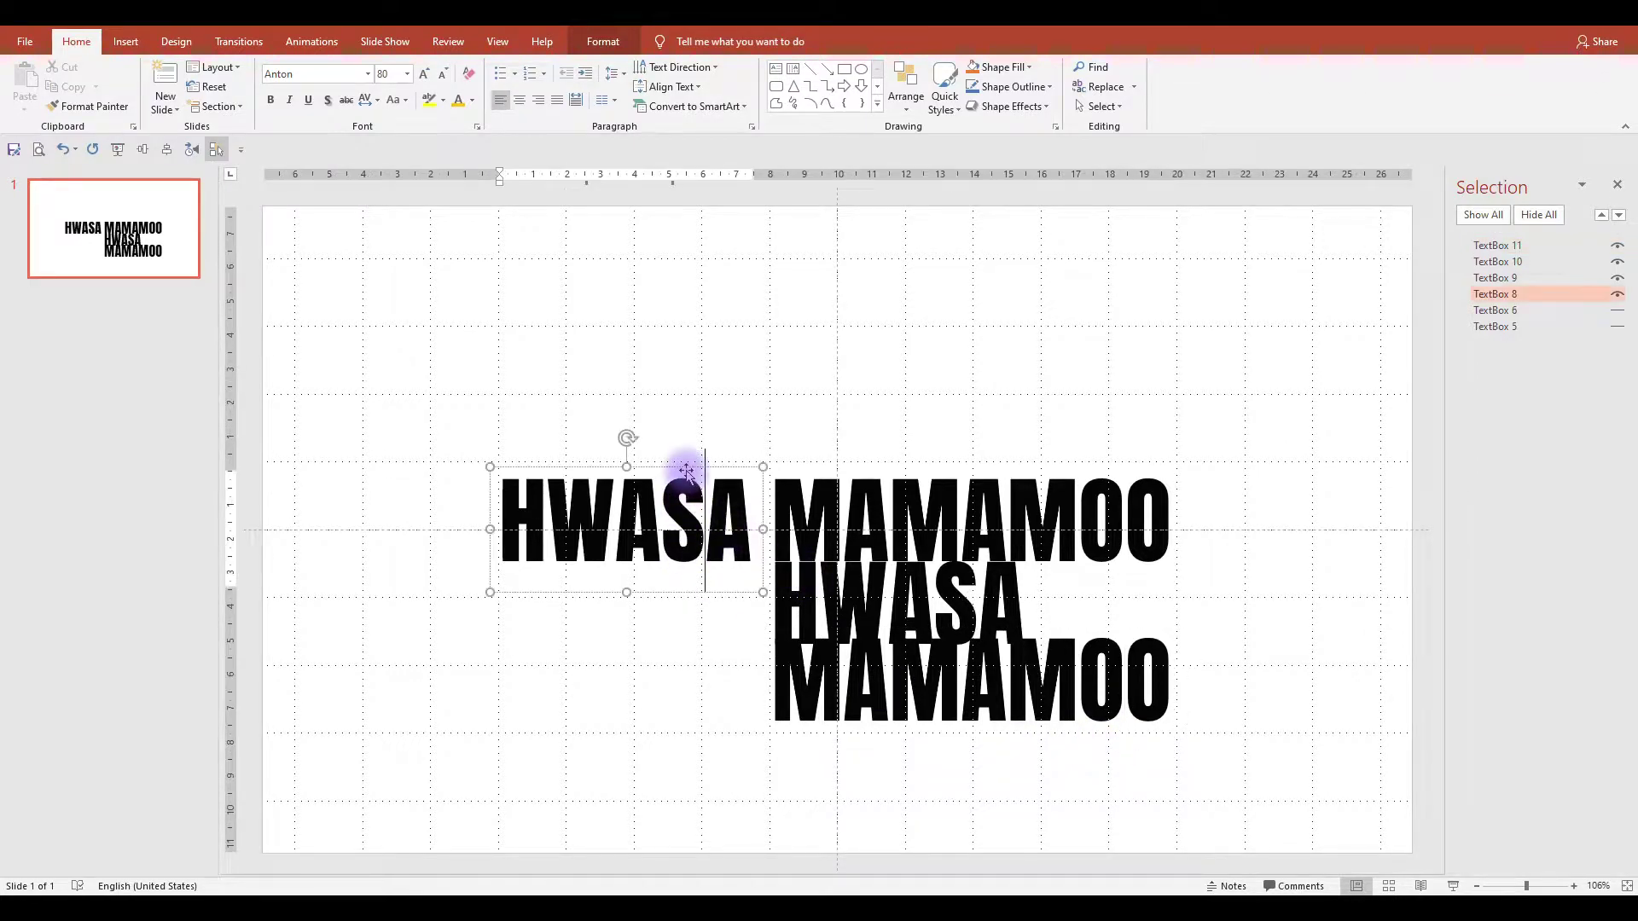
ctrl+click(817, 594)
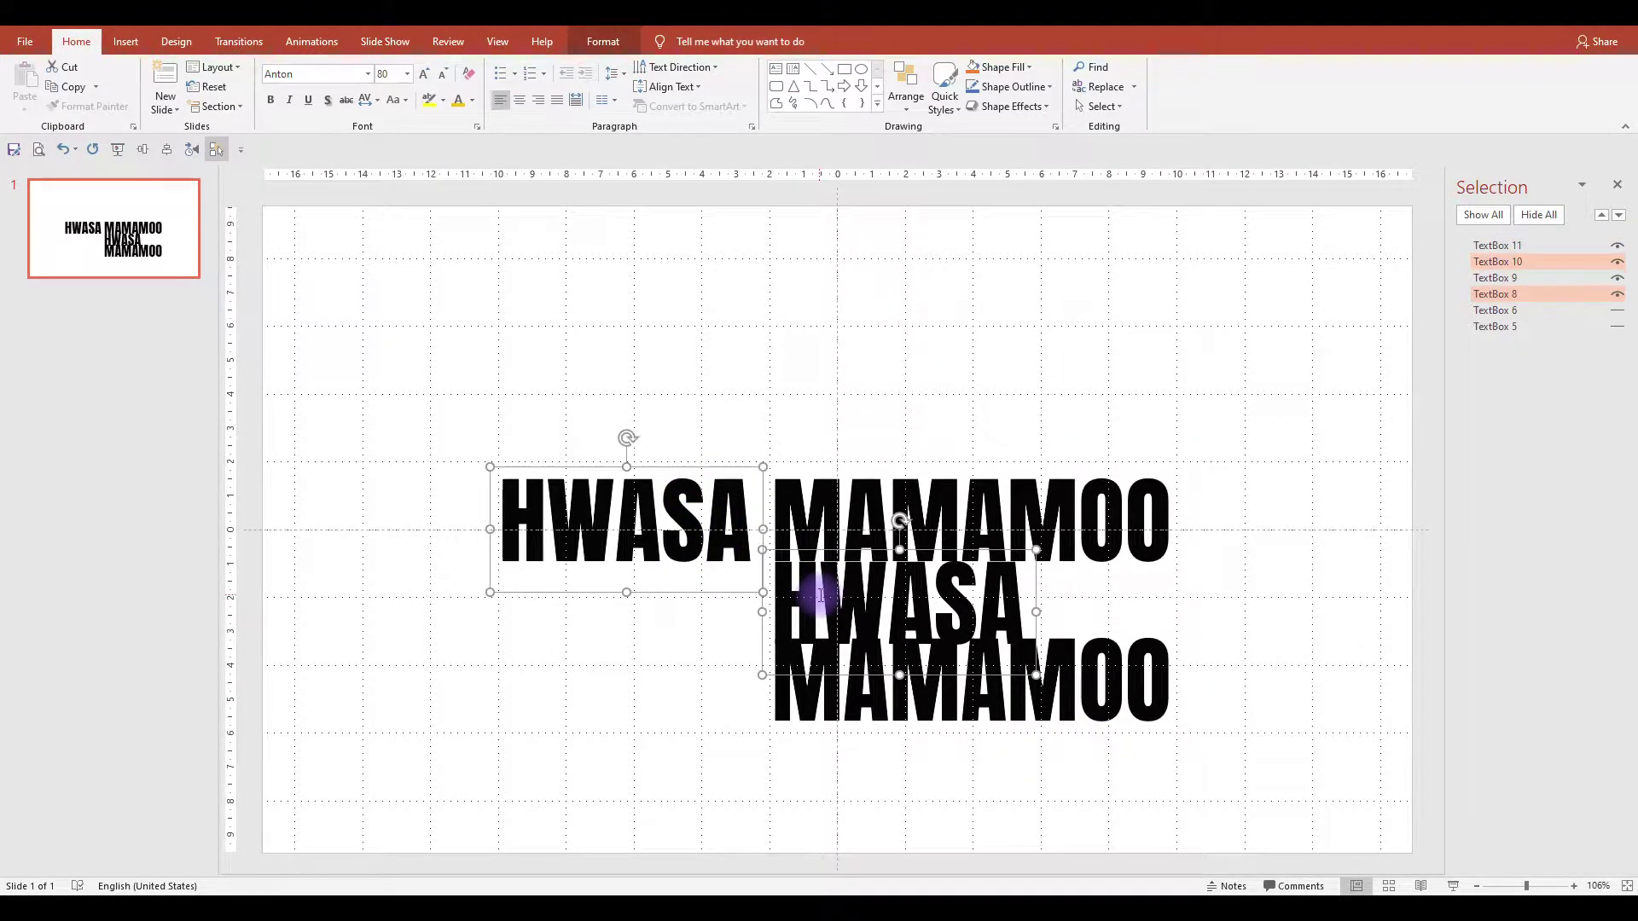
key(ctrl+g)
double_click(1527, 261)
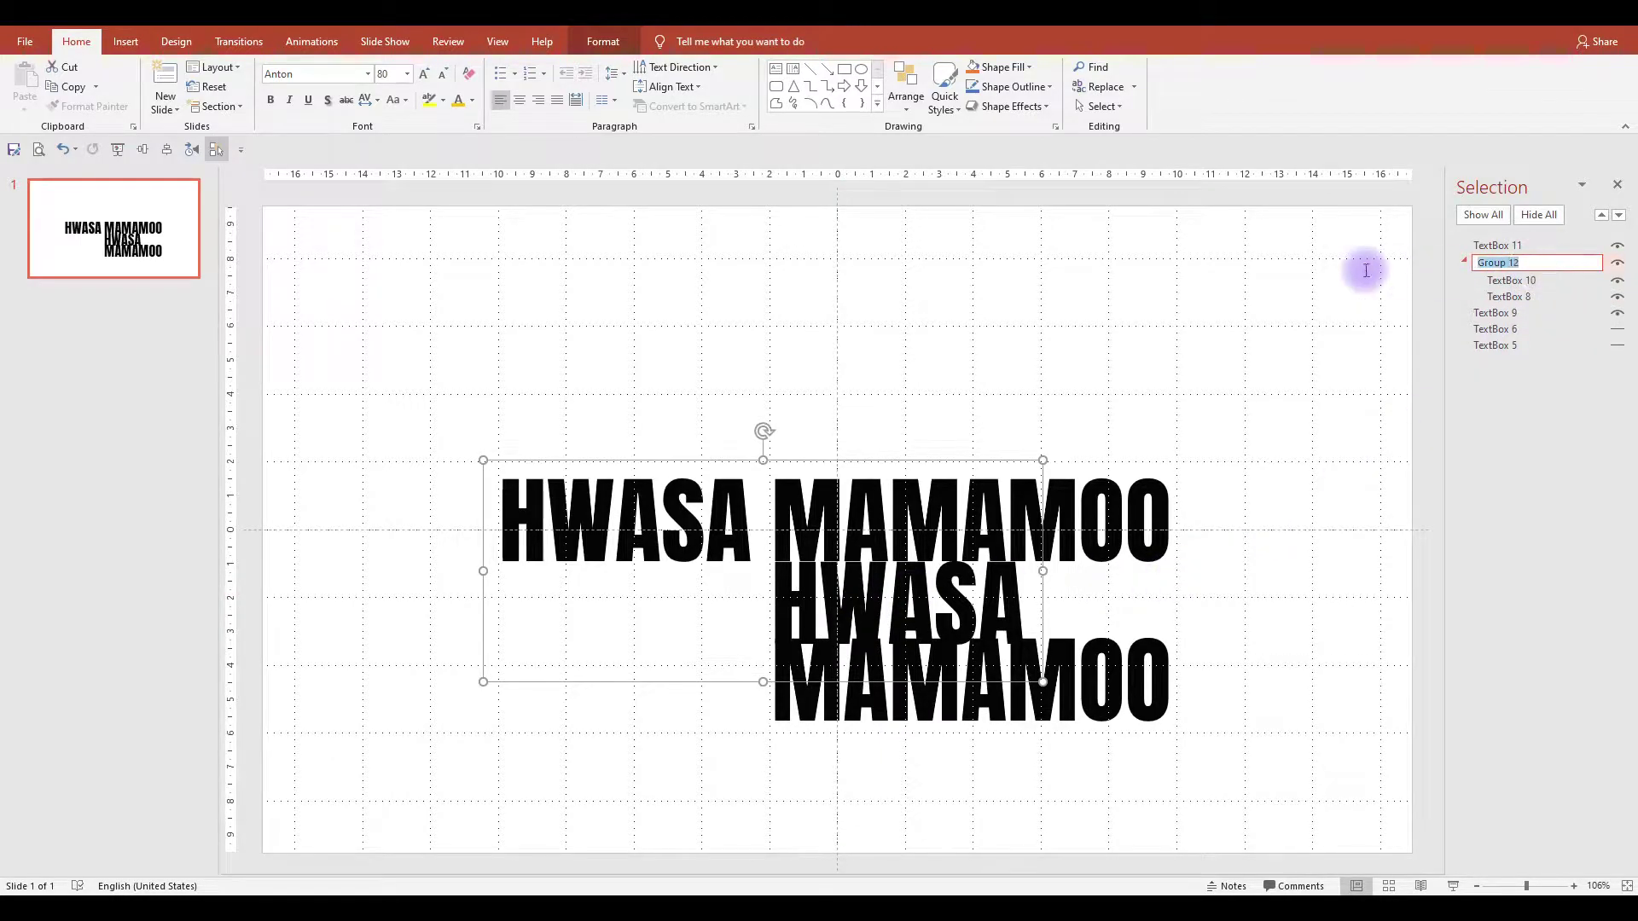
text(HWASA 1)
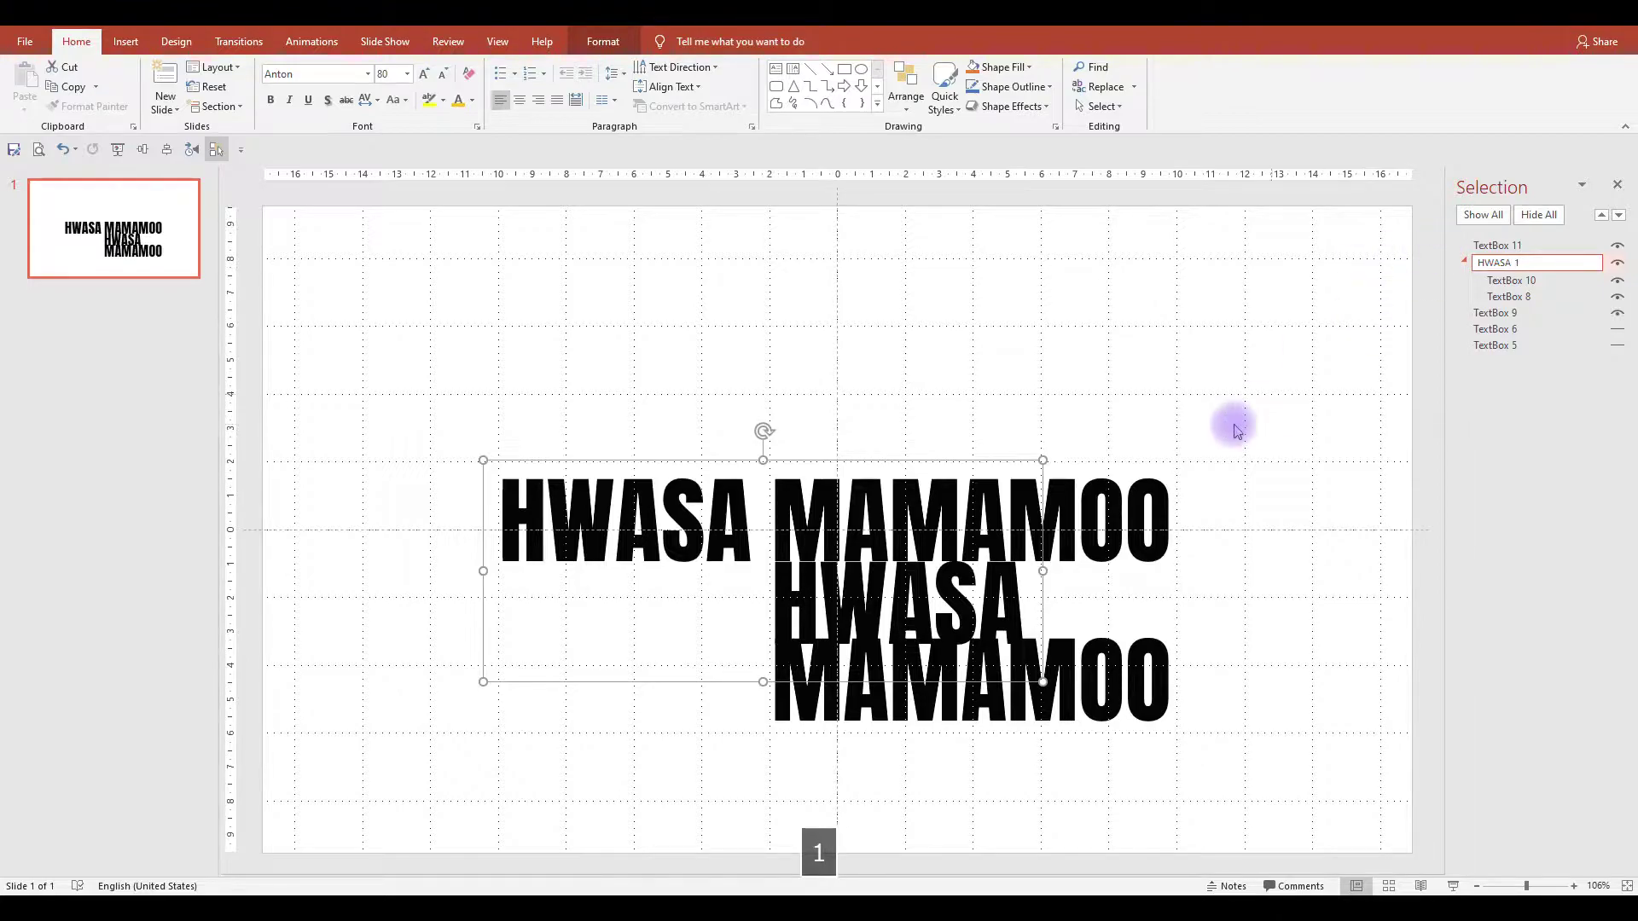
Move the lower MAMAMOO copy directly above the row's HWASA, aligned to its last letter and touching its top.
click(1052, 701)
drag(1017, 754, 621, 494)
key(Left)
key(Left)
key(Down)
key(Down)
key(Down)
key(Down)
key(Down)
key(Down)
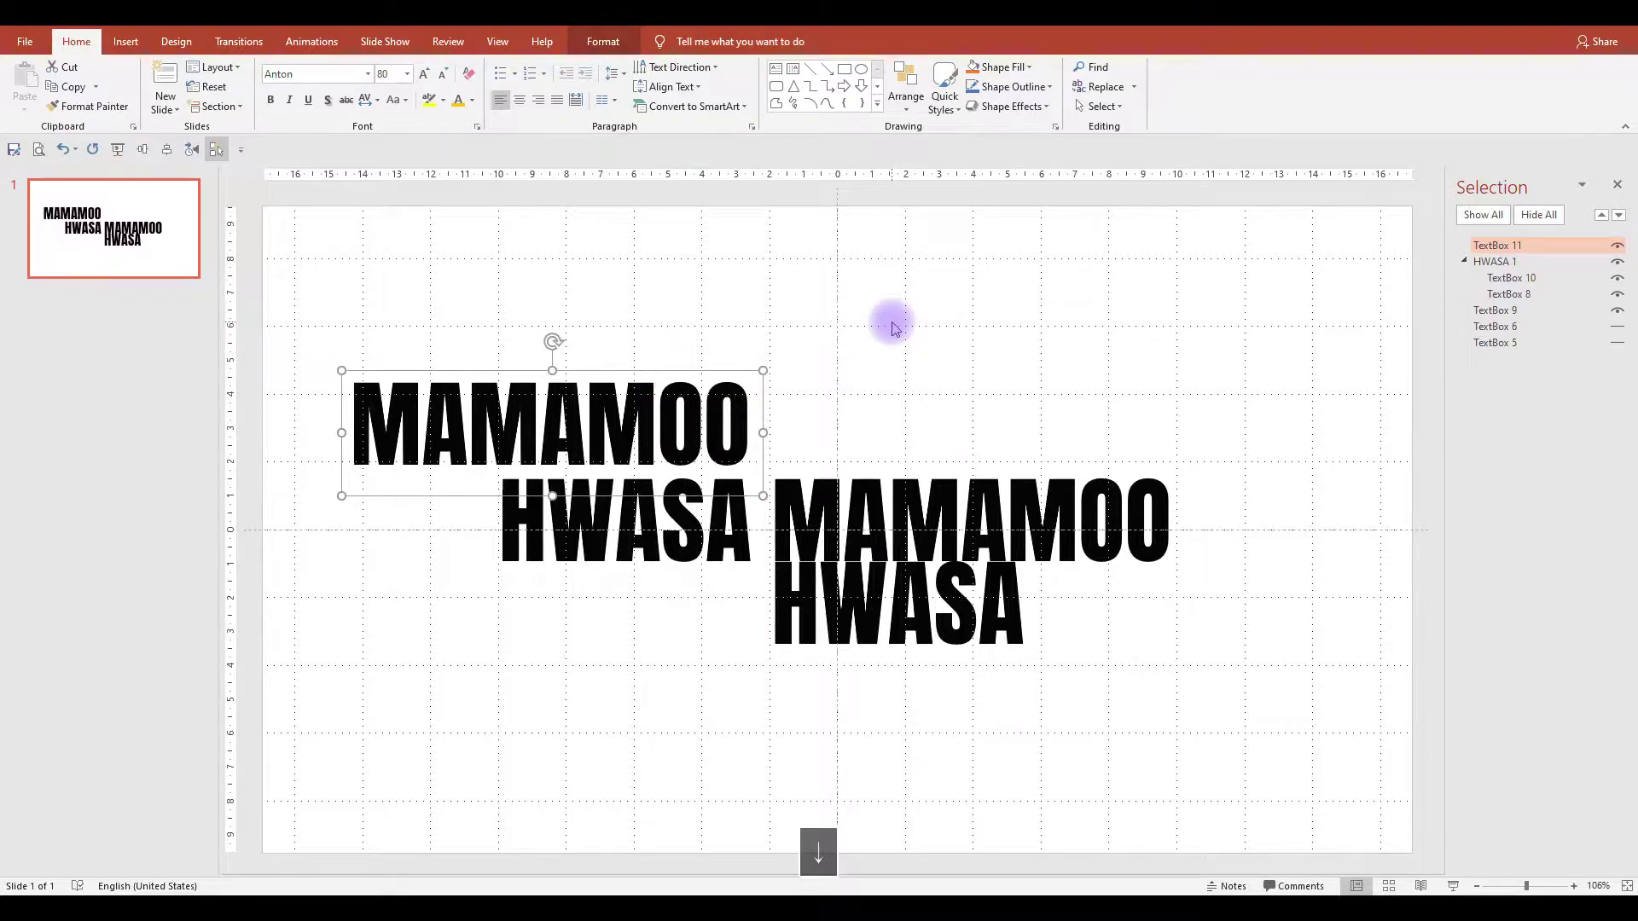
key(Down)
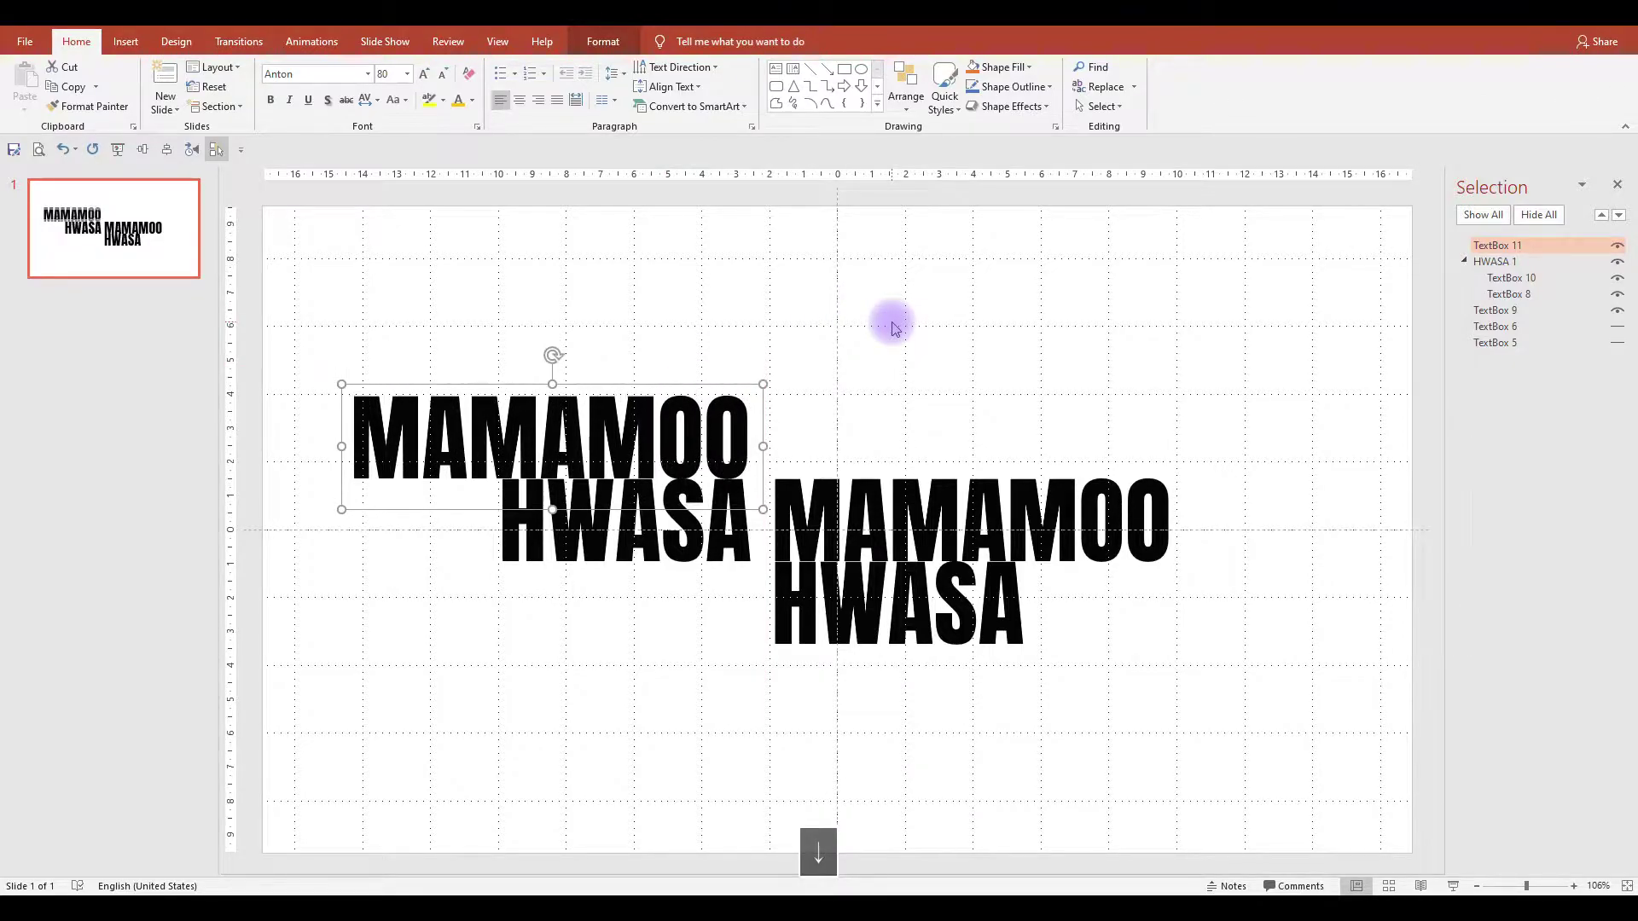
Group the two black MAMAMOO text boxes and name the group "MAMAMOO 1".
ctrl+click(1058, 497)
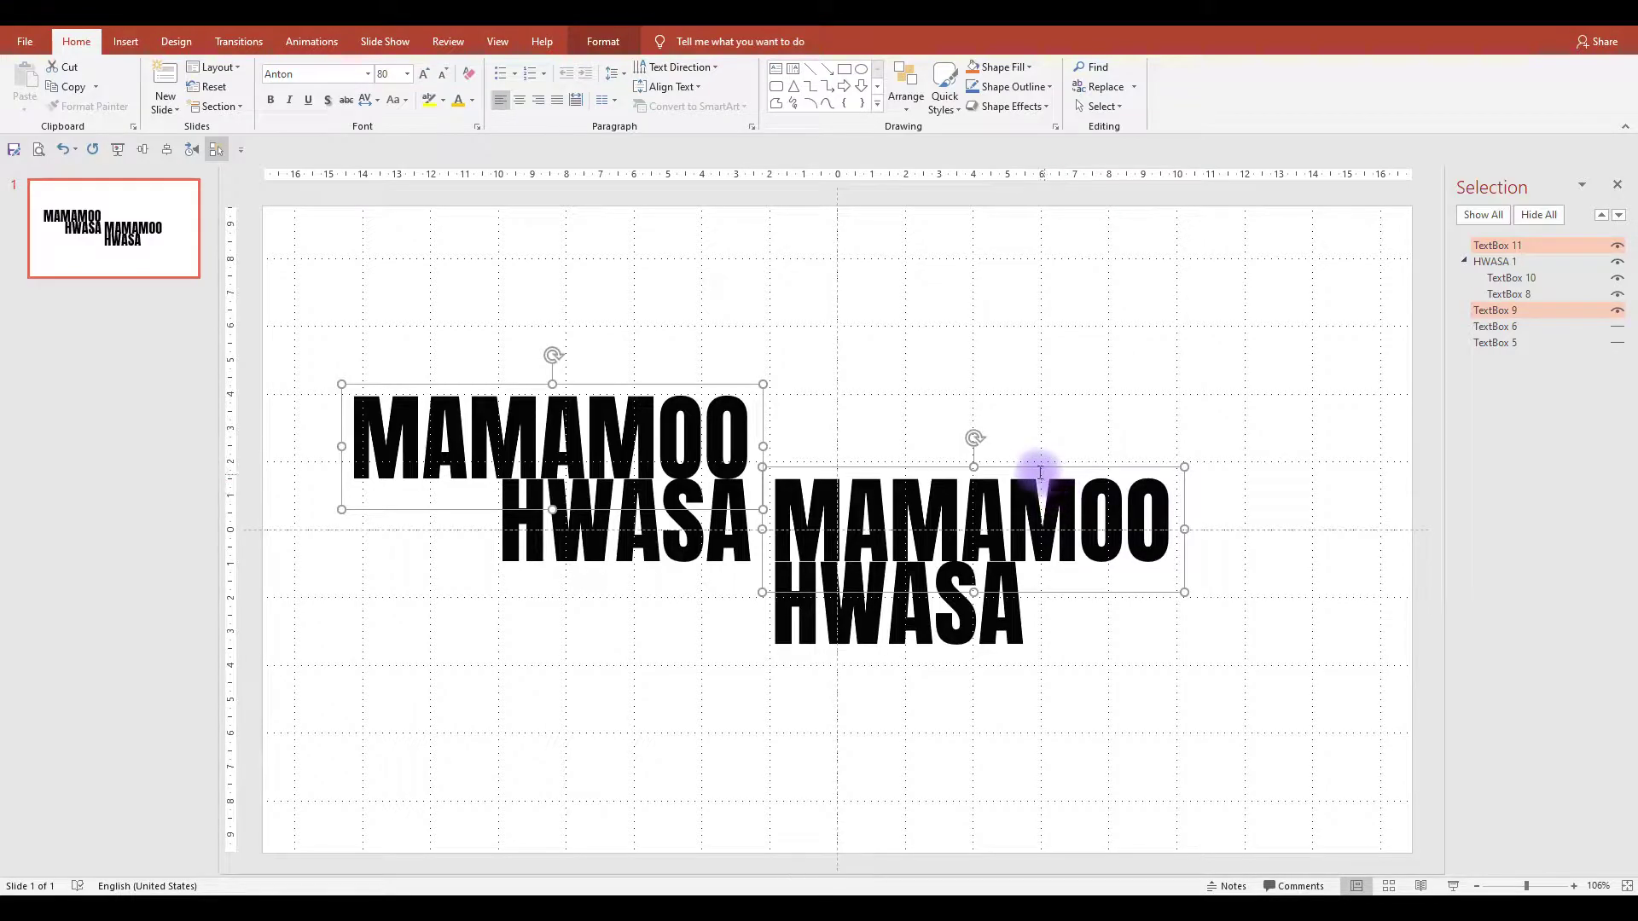
key(ctrl+g)
double_click(1500, 247)
double_click(1521, 247)
text(MAMAMOO 1)
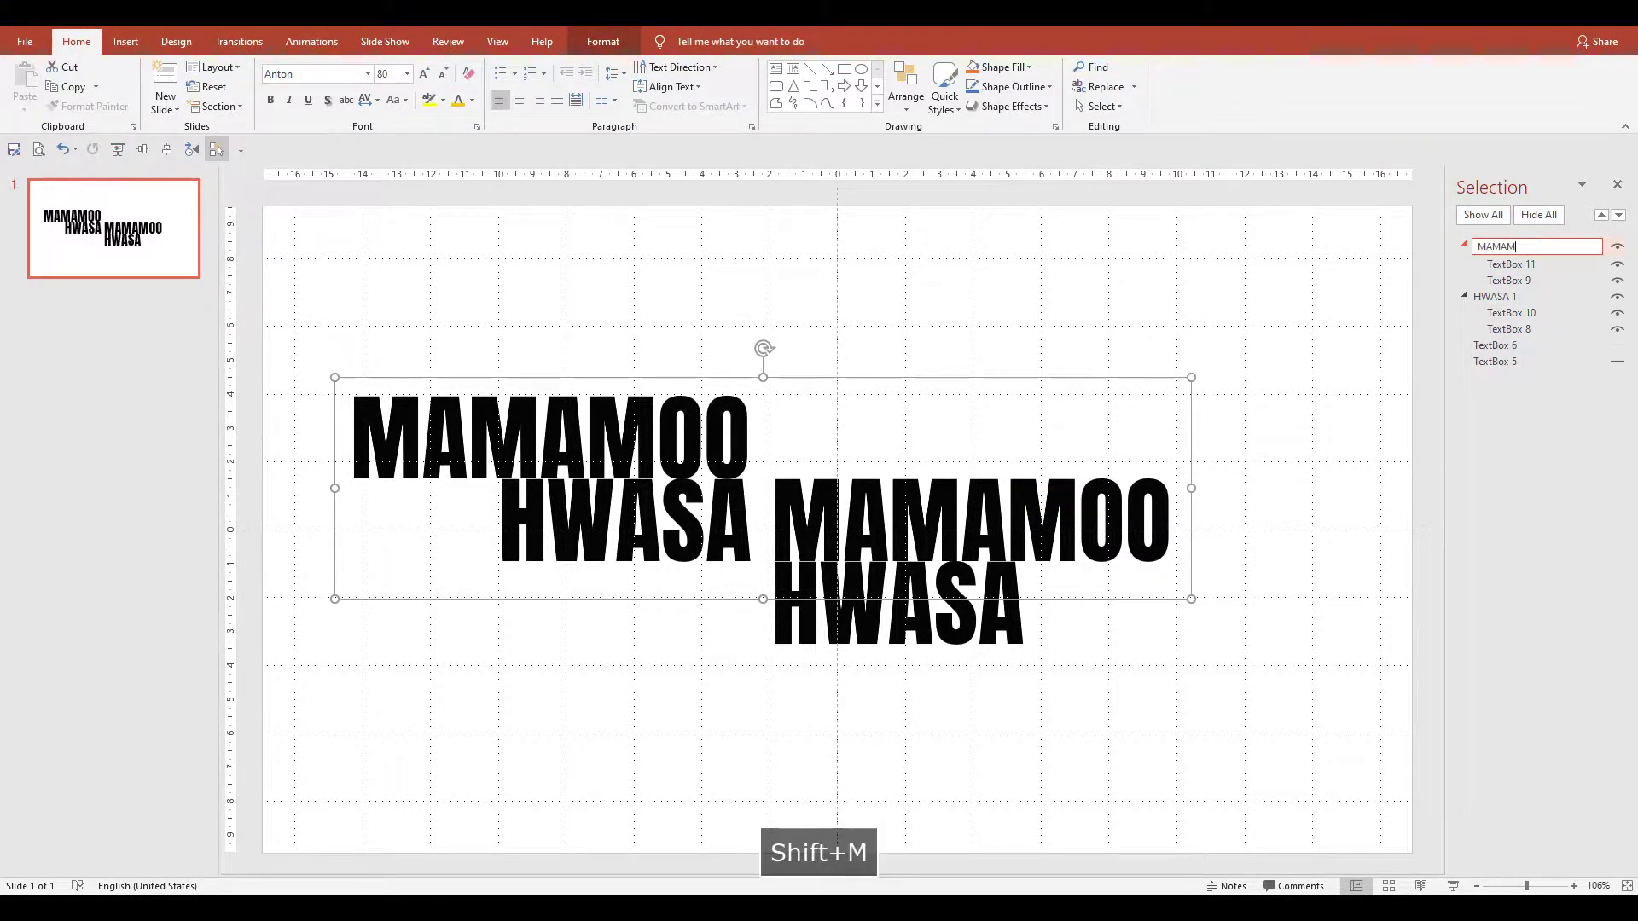
click(1151, 302)
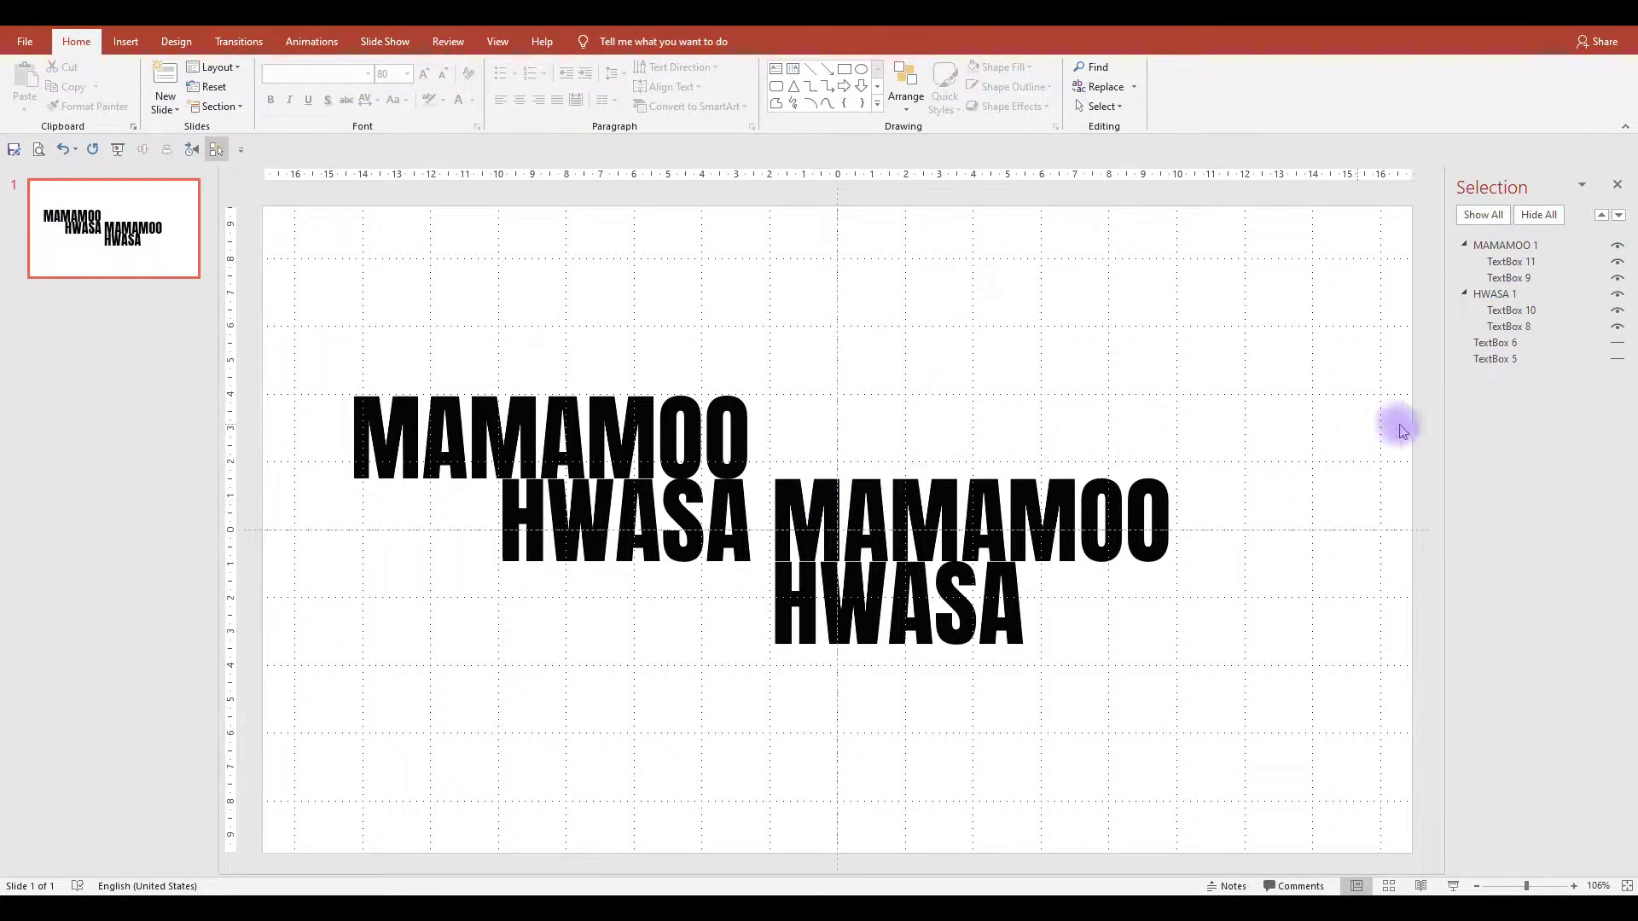
Unhide the gold text boxes and nudge the HWASA 1 group up to uncover the lower part of the gold HWASA.
click(665, 418)
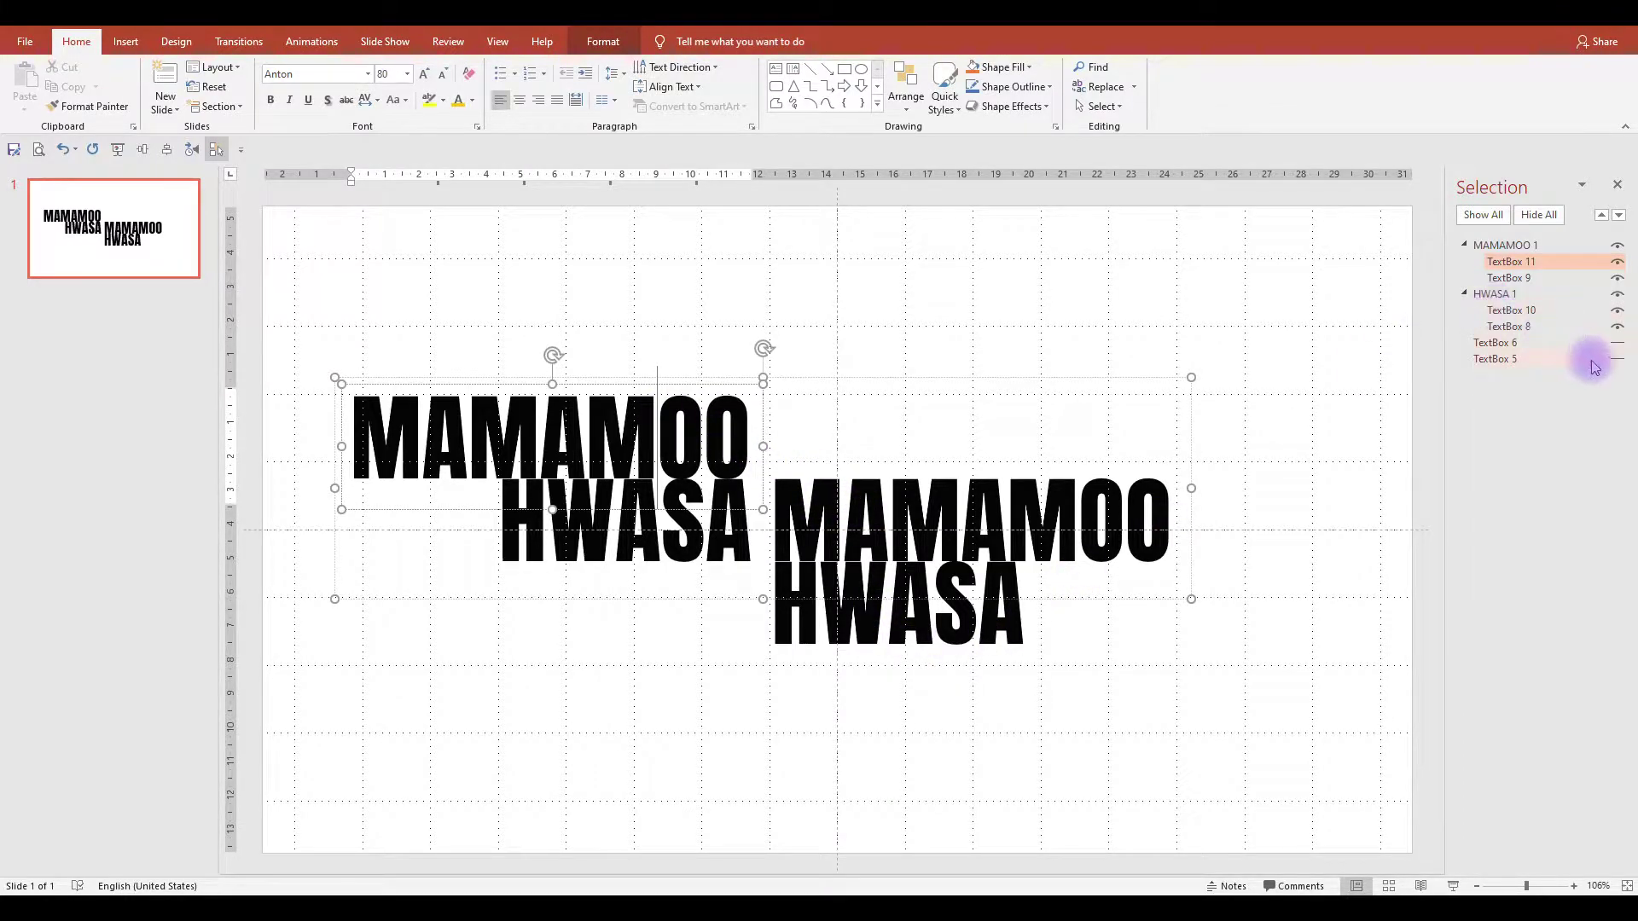
key(Escape)
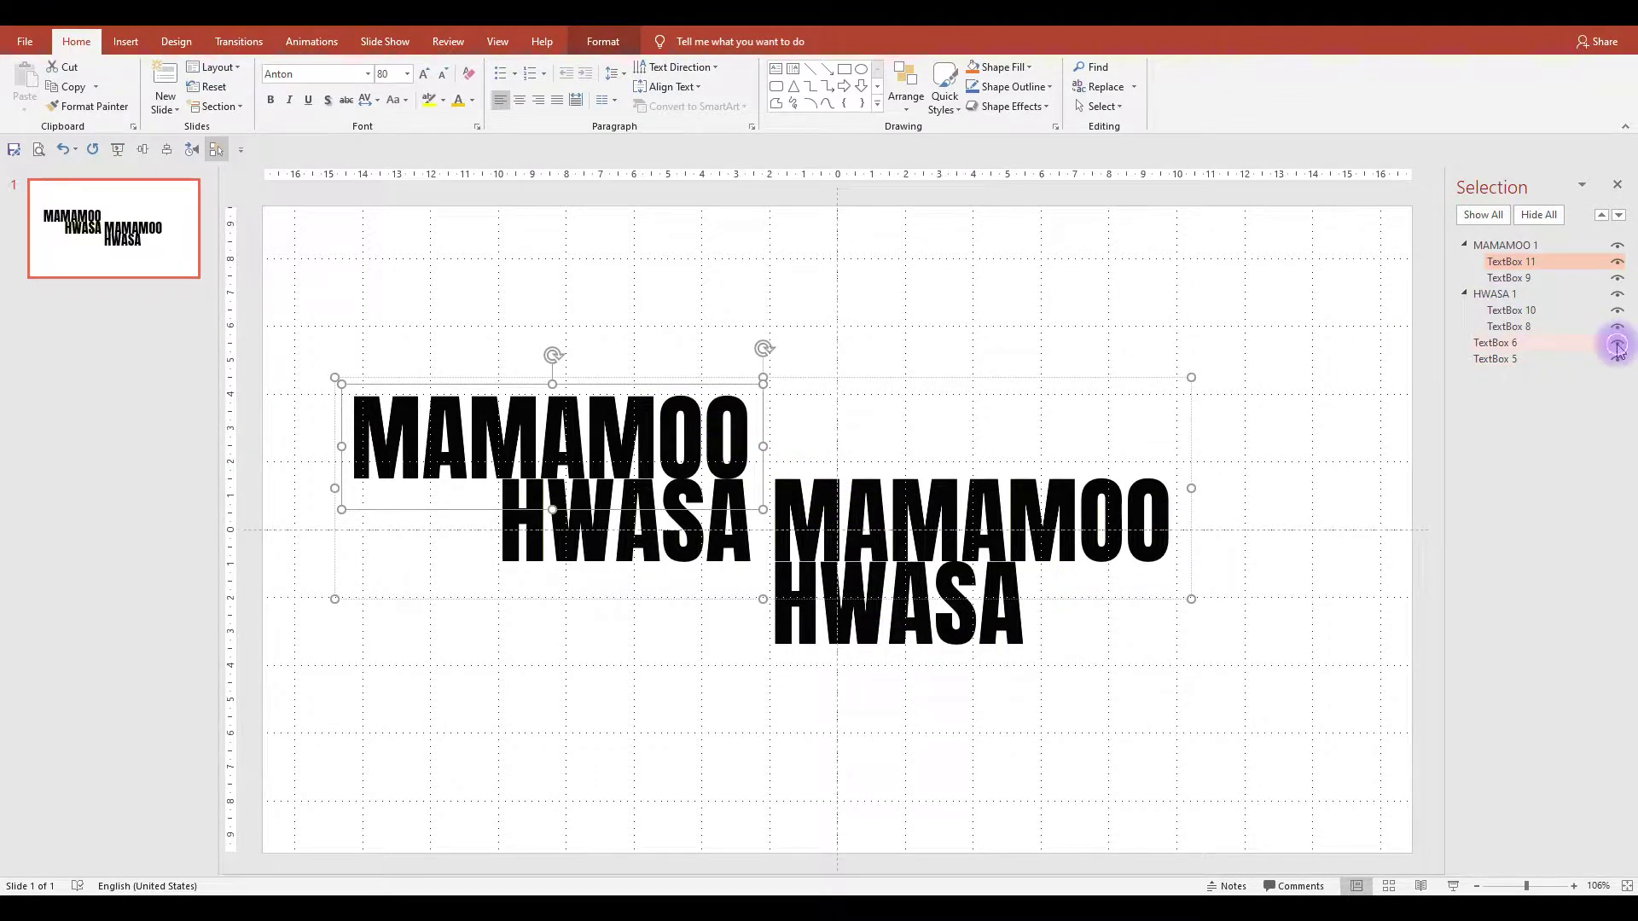
click(808, 629)
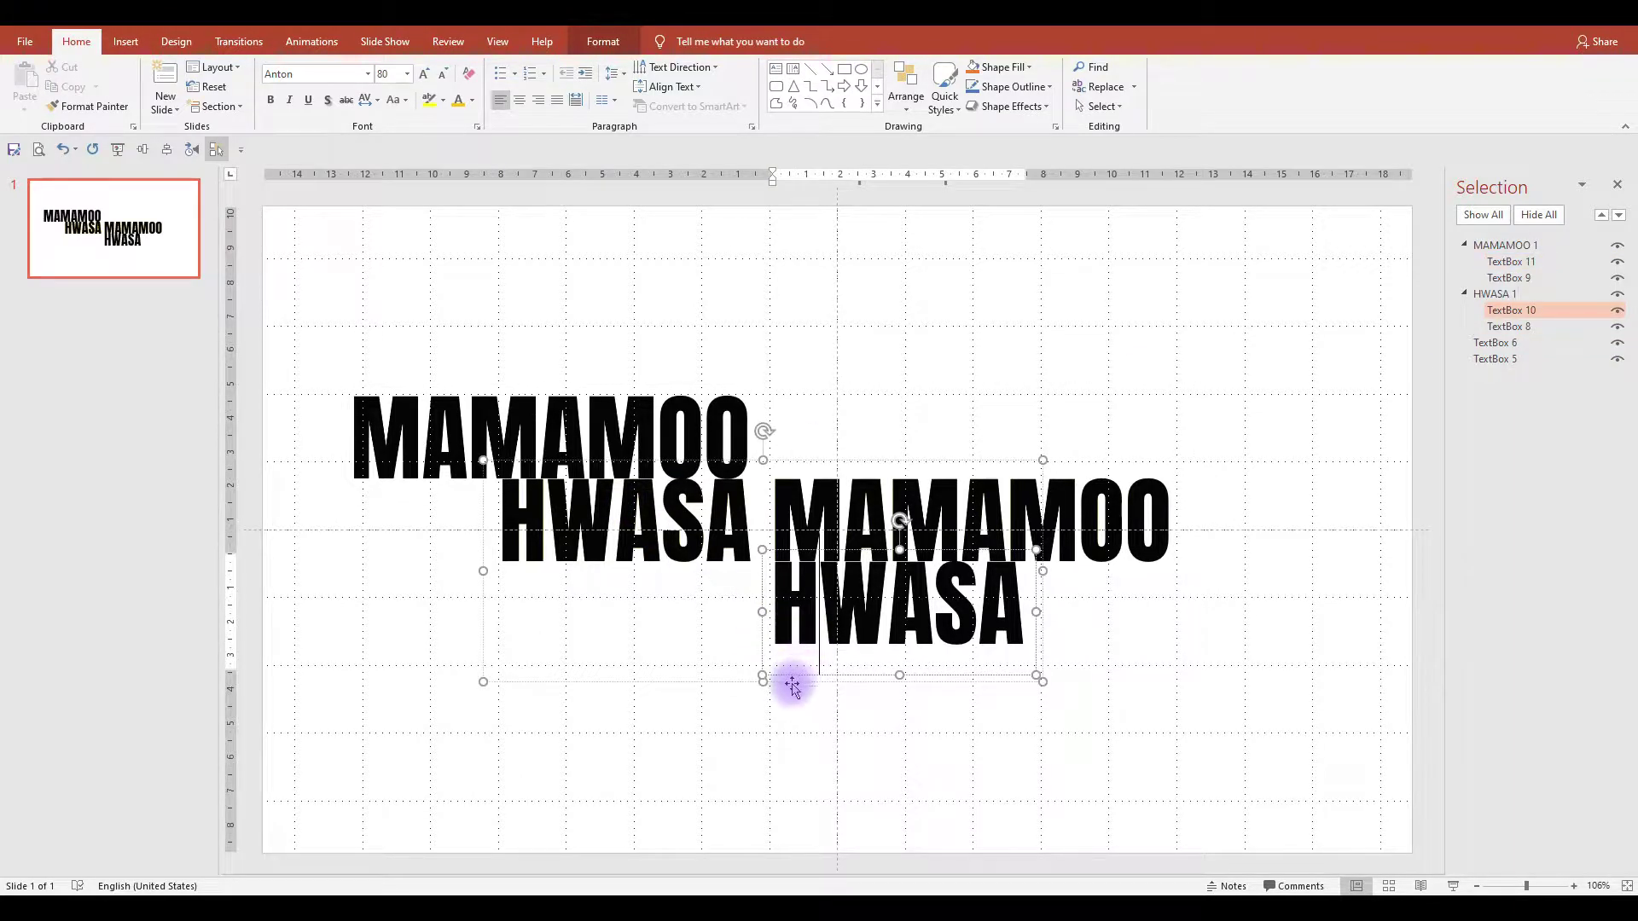
key(Up)
key(Up)
key(Up)
key(Up)
key(Up)
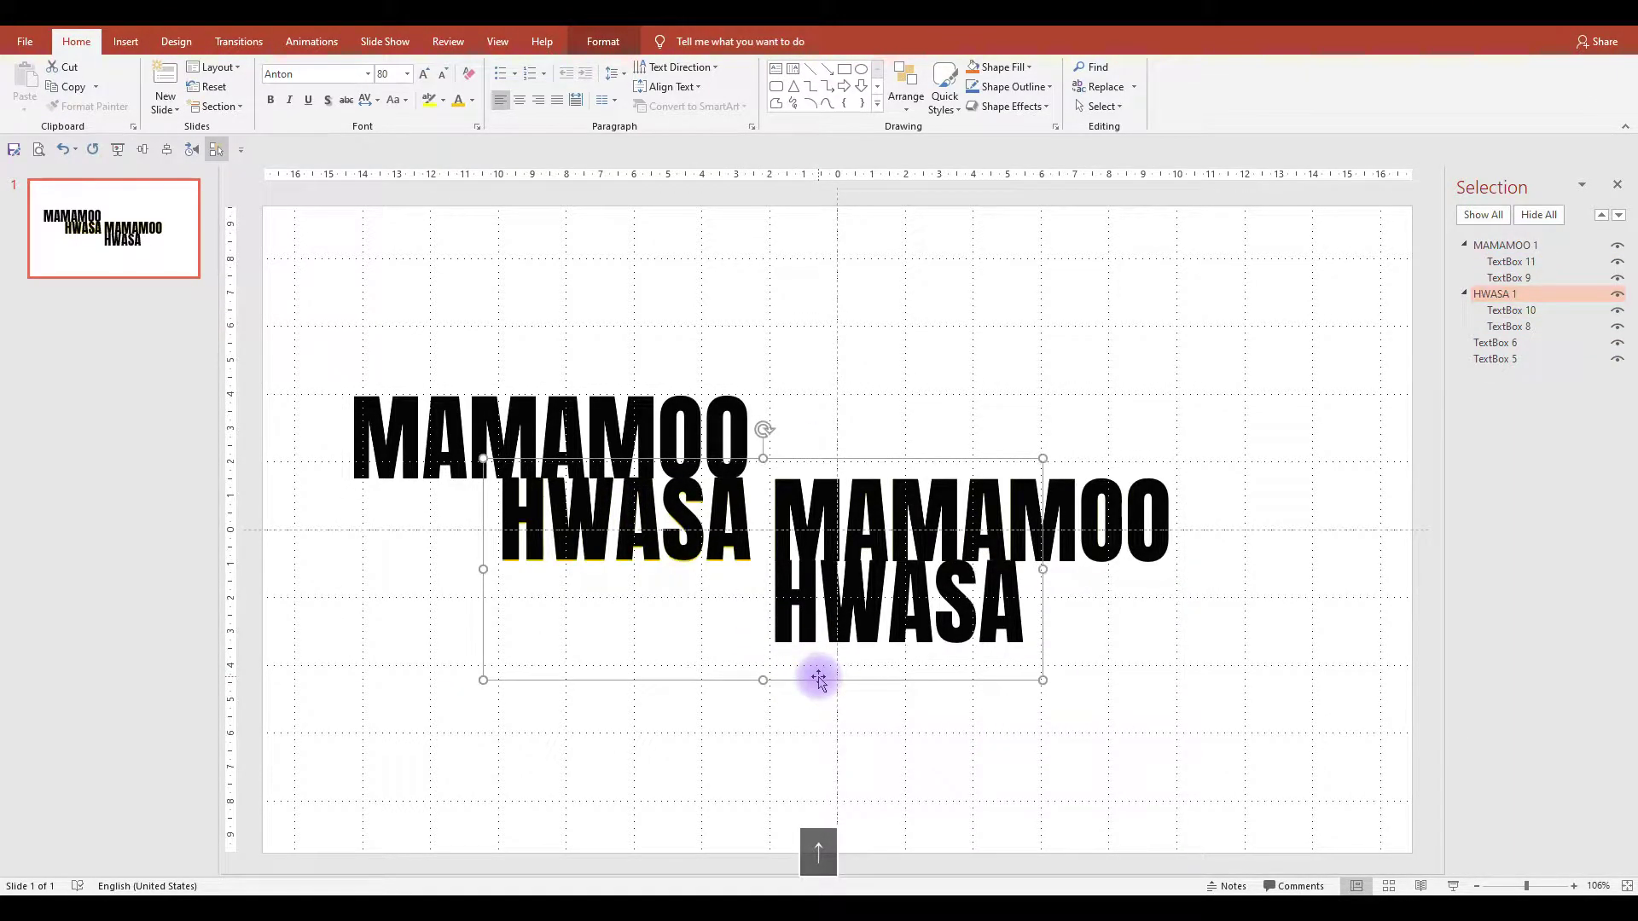
key(Up)
key(Up)
key(Up)
key(Up)
key(Up)
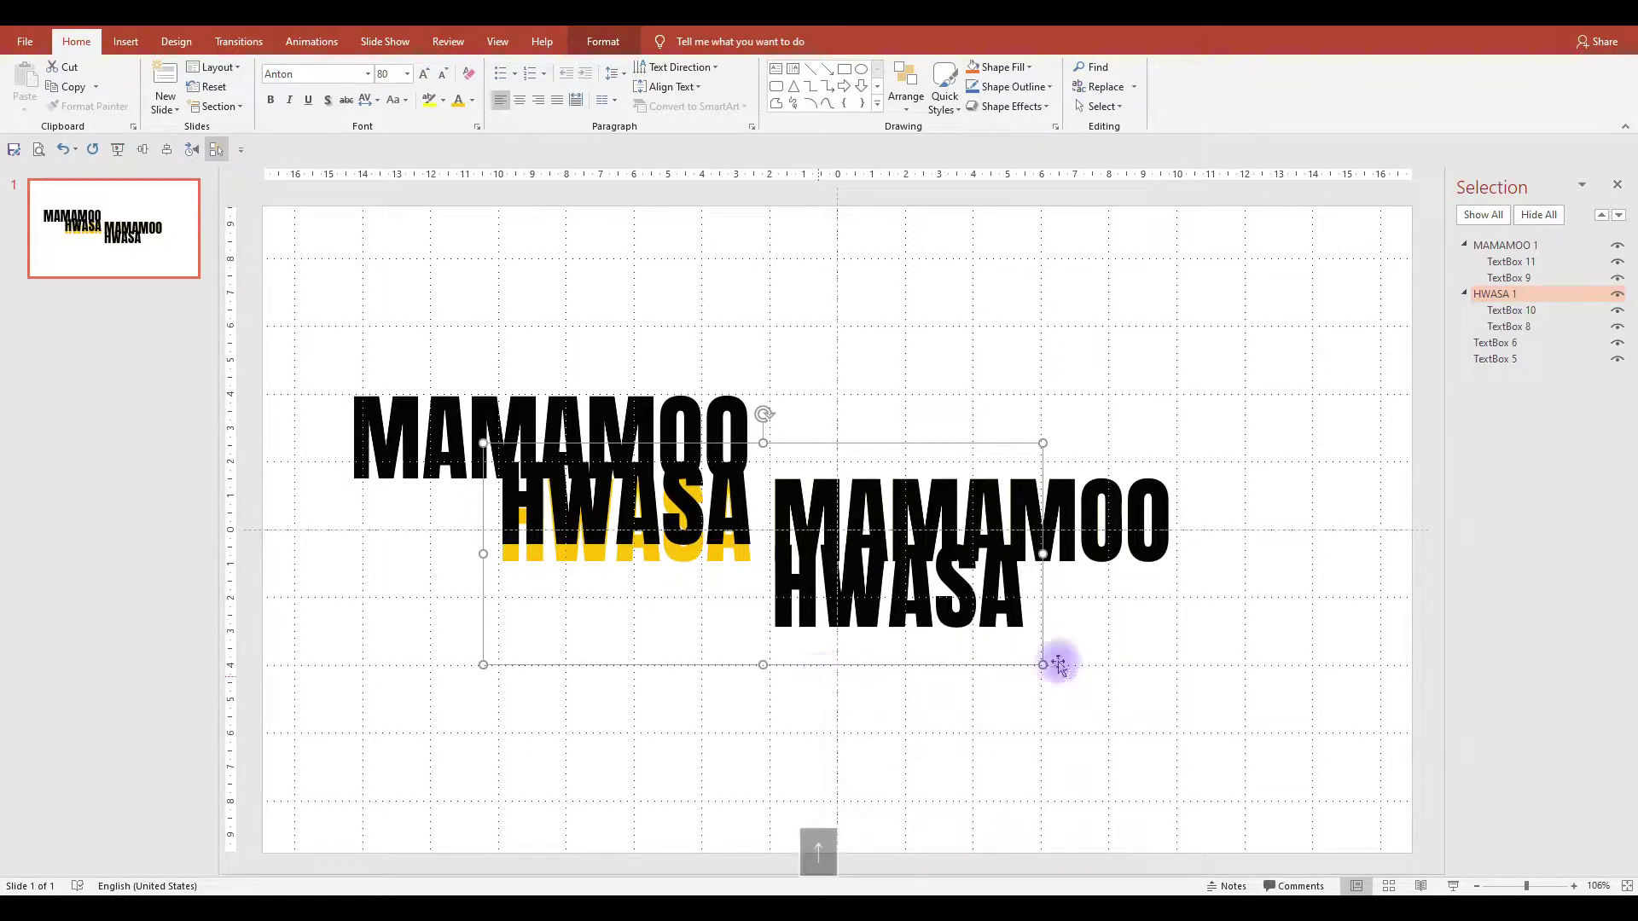
Nudge the MAMAMOO 1 group down to uncover the upper part of the gold MAMAMOO.
click(1111, 535)
key(Escape)
key(Down)
key(Down)
key(Down)
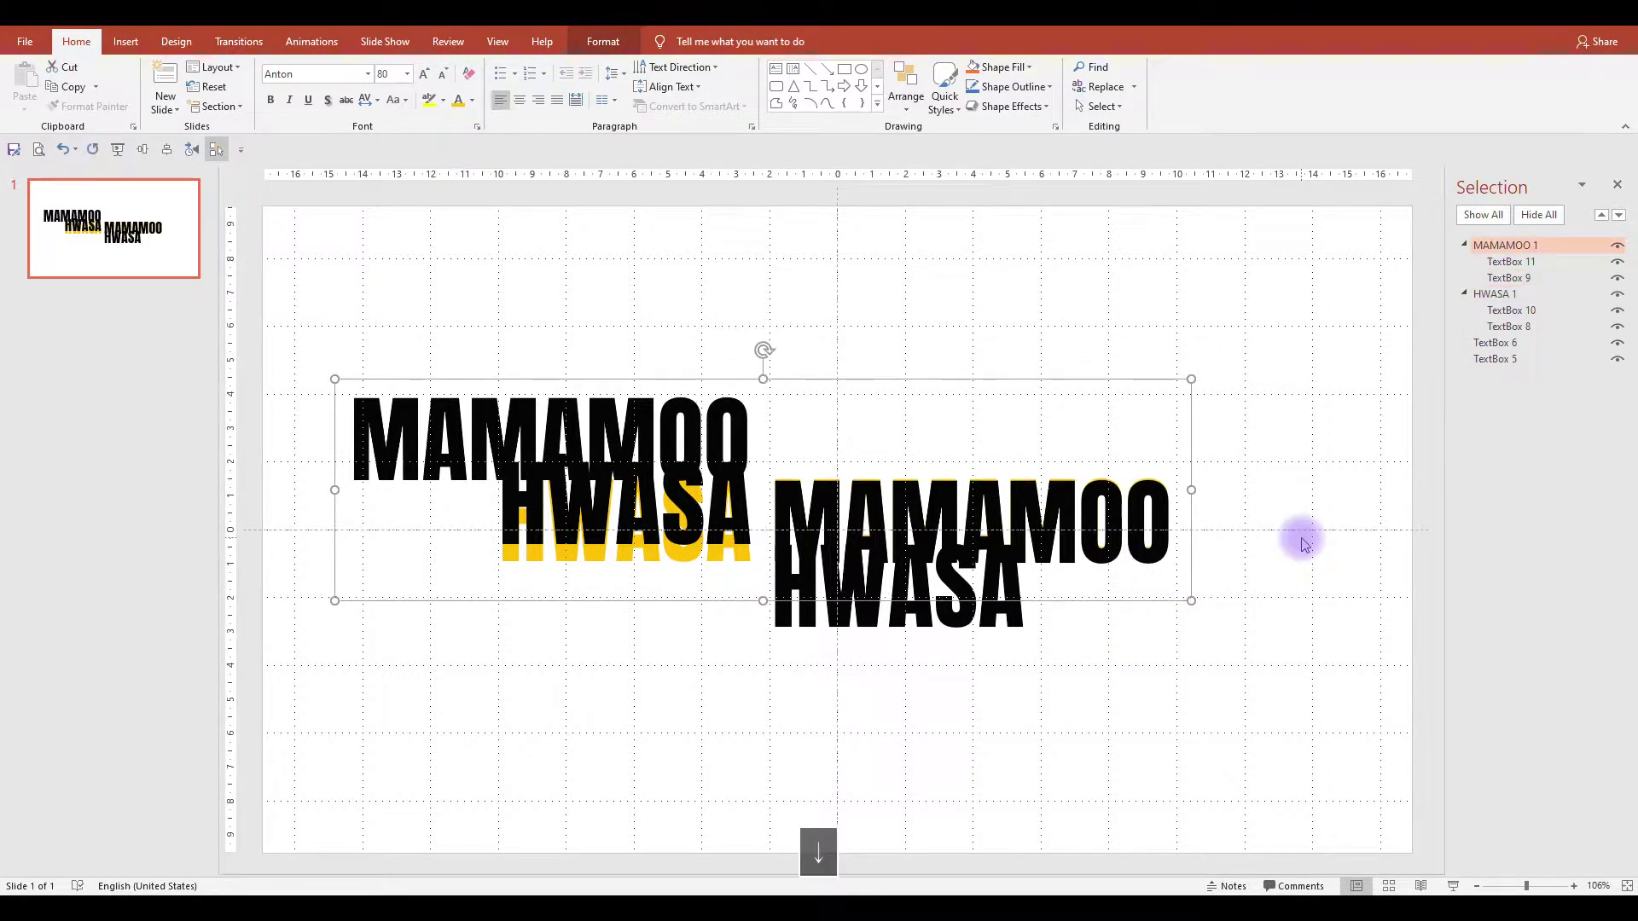
key(Down)
key(Down)
key(Down)
key(Down)
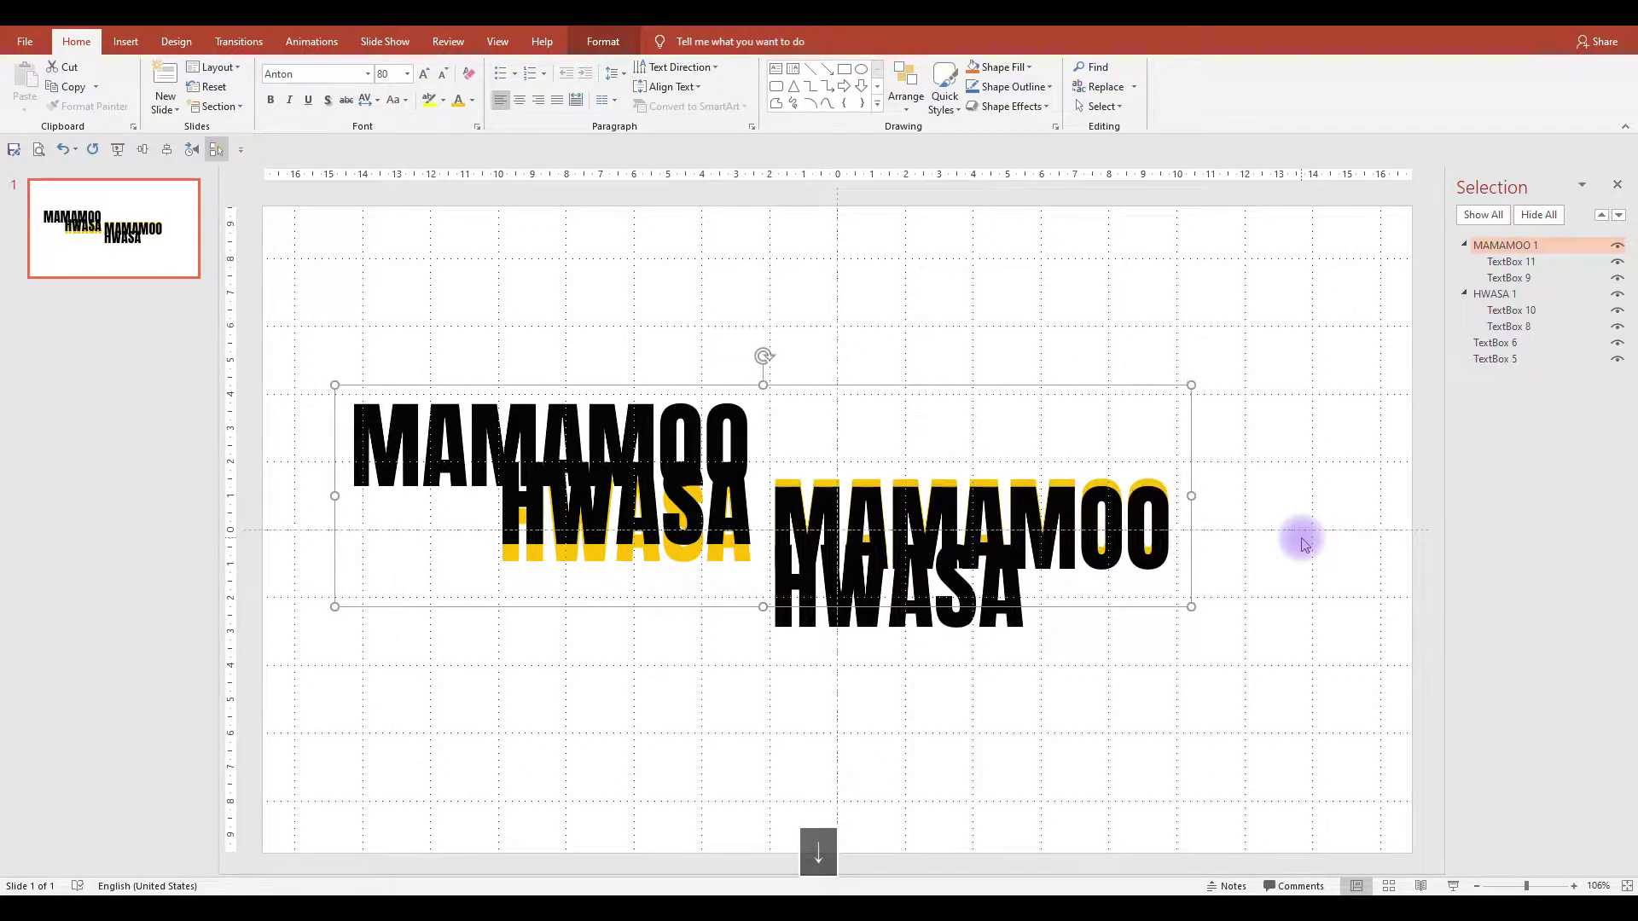
key(Down)
key(Down)
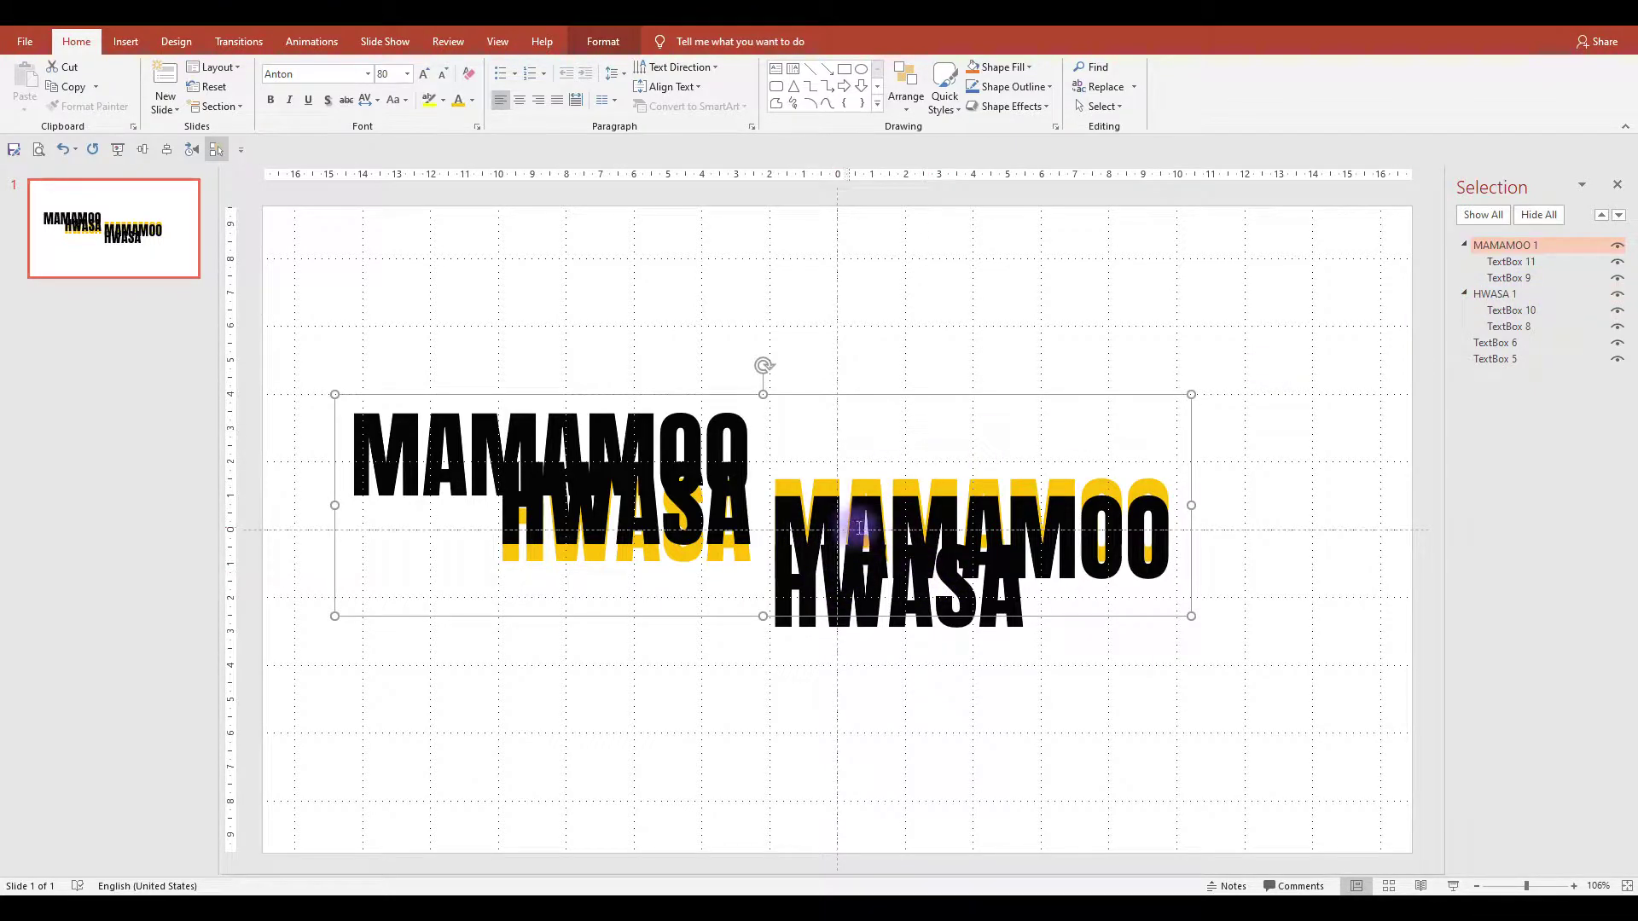
Make the text fill of the upper MAMAMOO copy above HWASA in the MAMAMOO 1 group fully transparent.
click(697, 441)
right_click(762, 429)
click(834, 740)
click(1331, 217)
click(1253, 281)
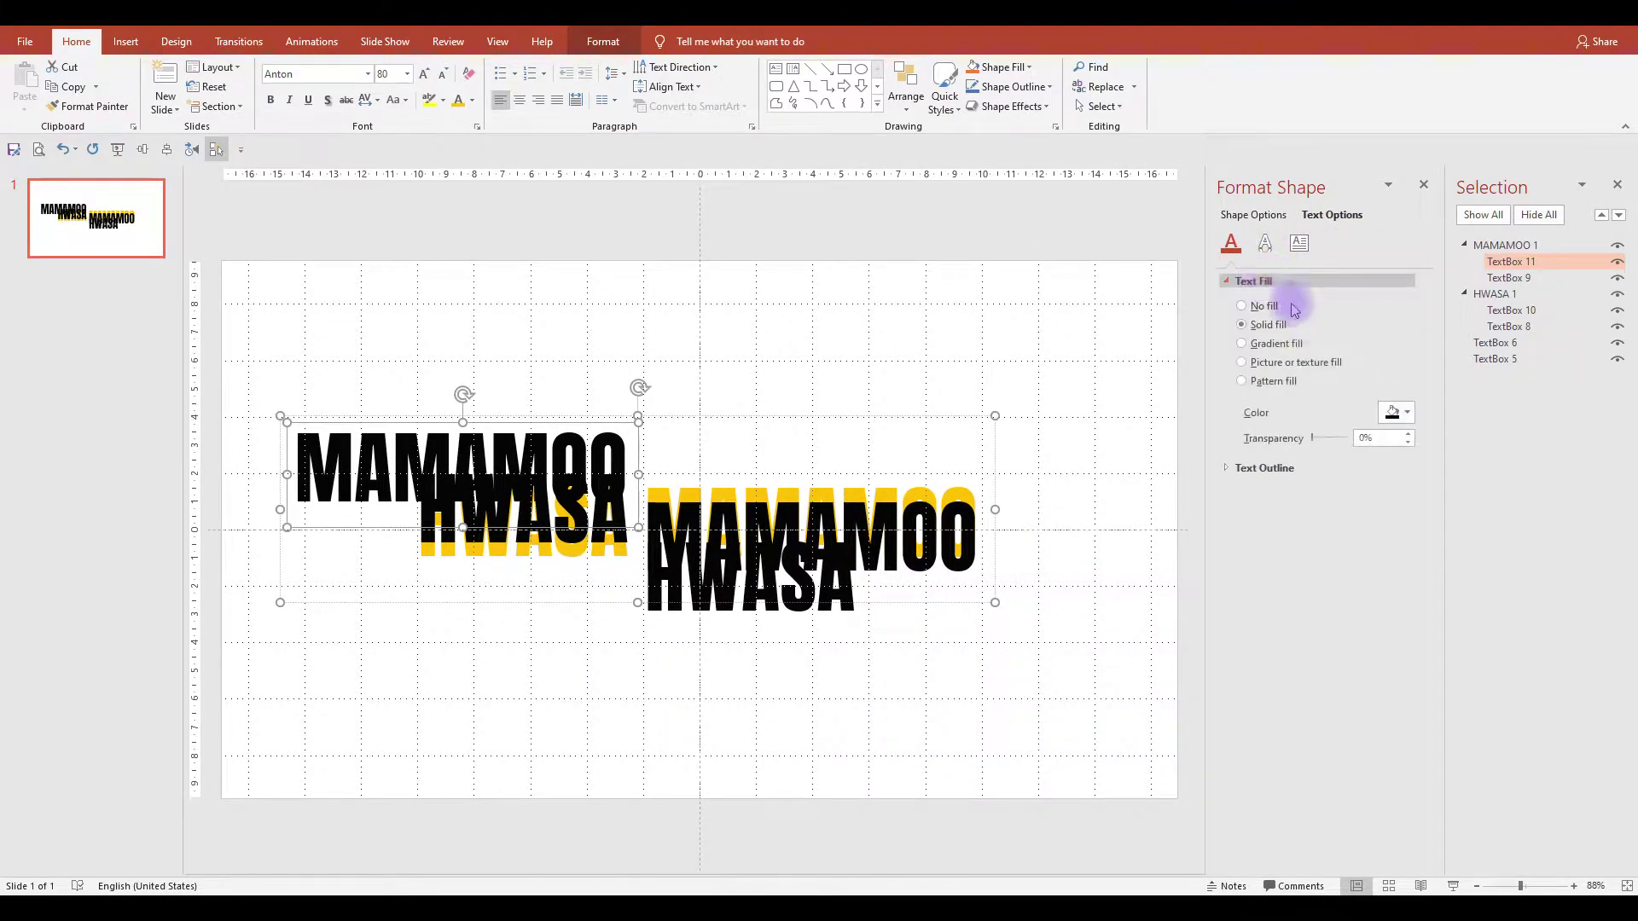
drag(1315, 437, 1401, 439)
Make the text fill of the lower HWASA copy beneath MAMAMOO in the HWASA 1 group fully transparent.
click(677, 597)
click(687, 629)
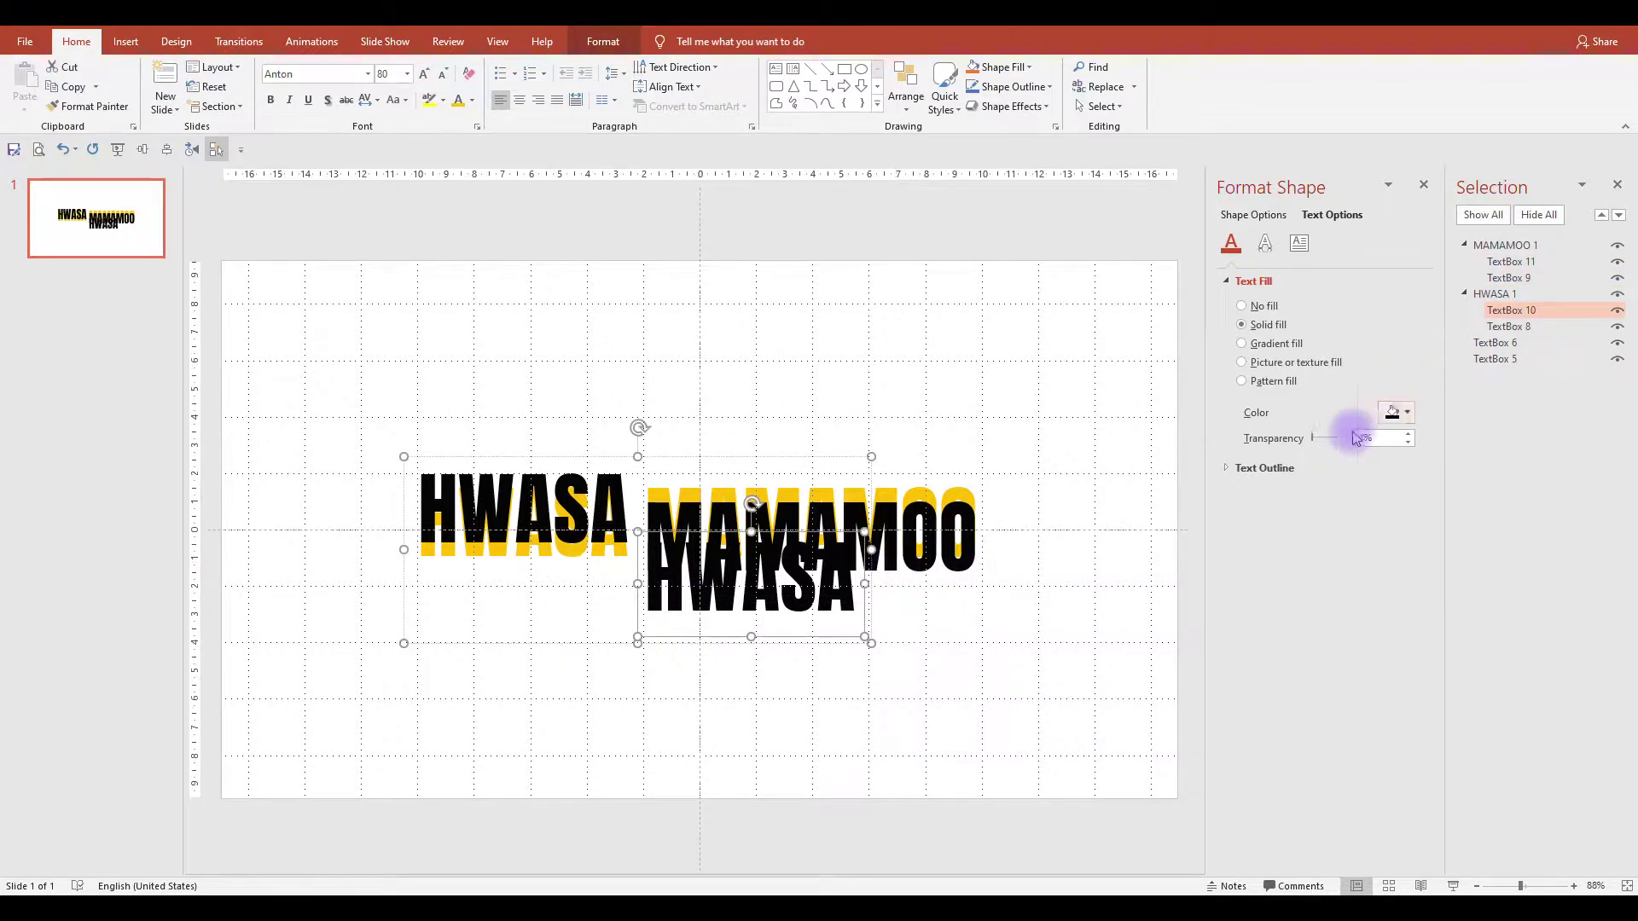
drag(1314, 438, 1368, 441)
click(1115, 347)
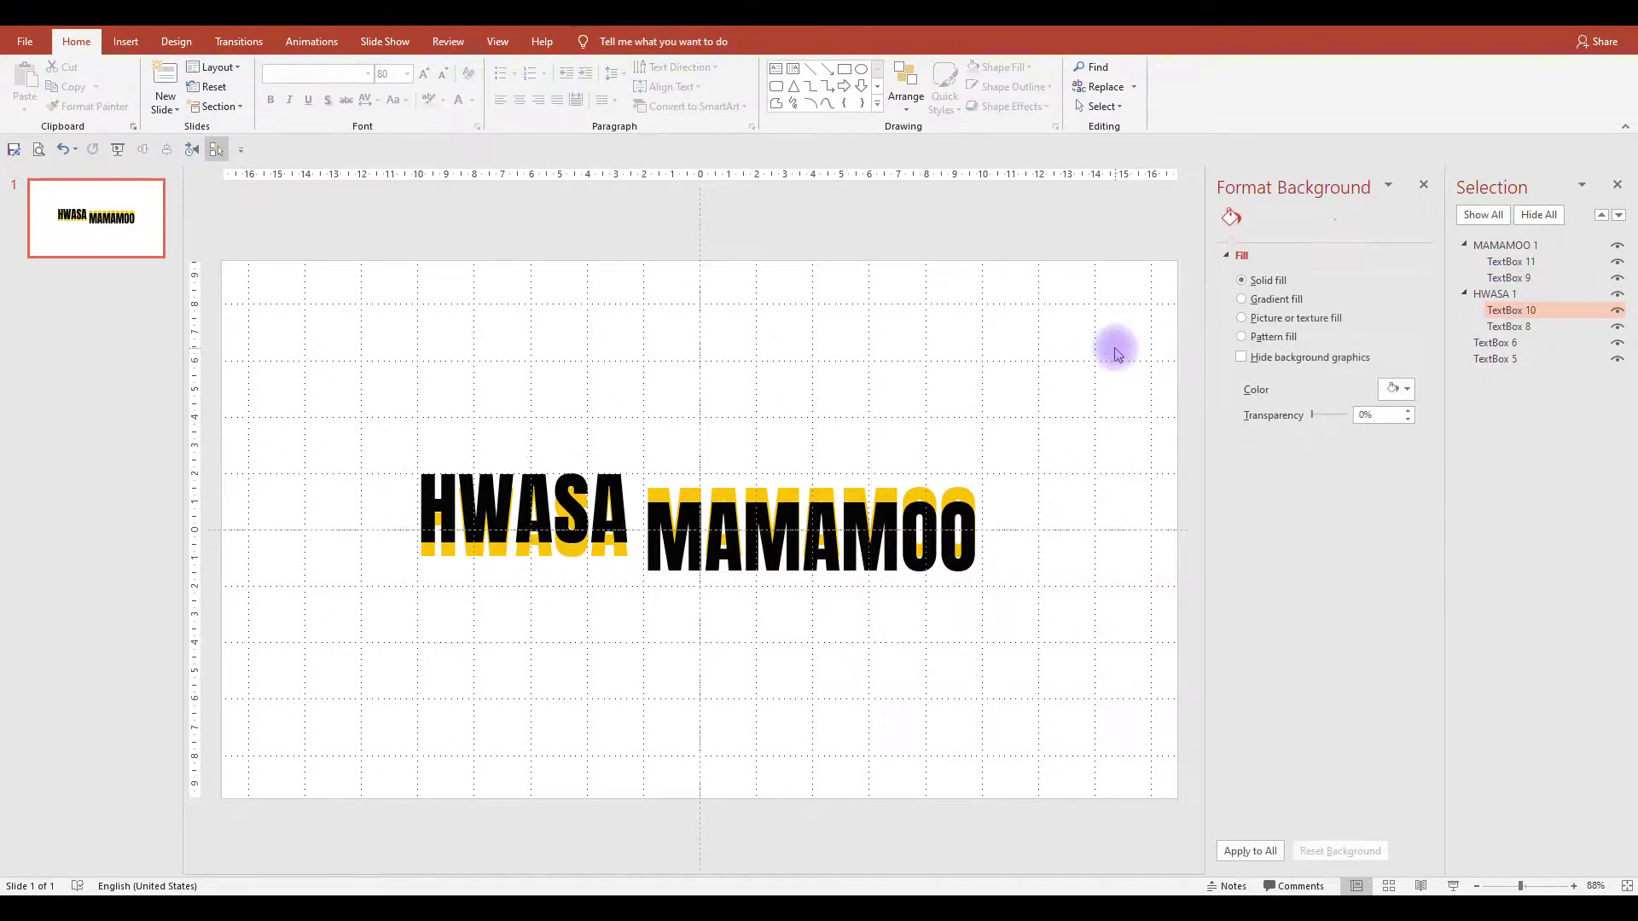
Apply the Basic Zoom entrance effect to the MAMAMOO 1 and HWASA 1 groups and check its effect options.
click(1484, 246)
ctrl+click(1485, 295)
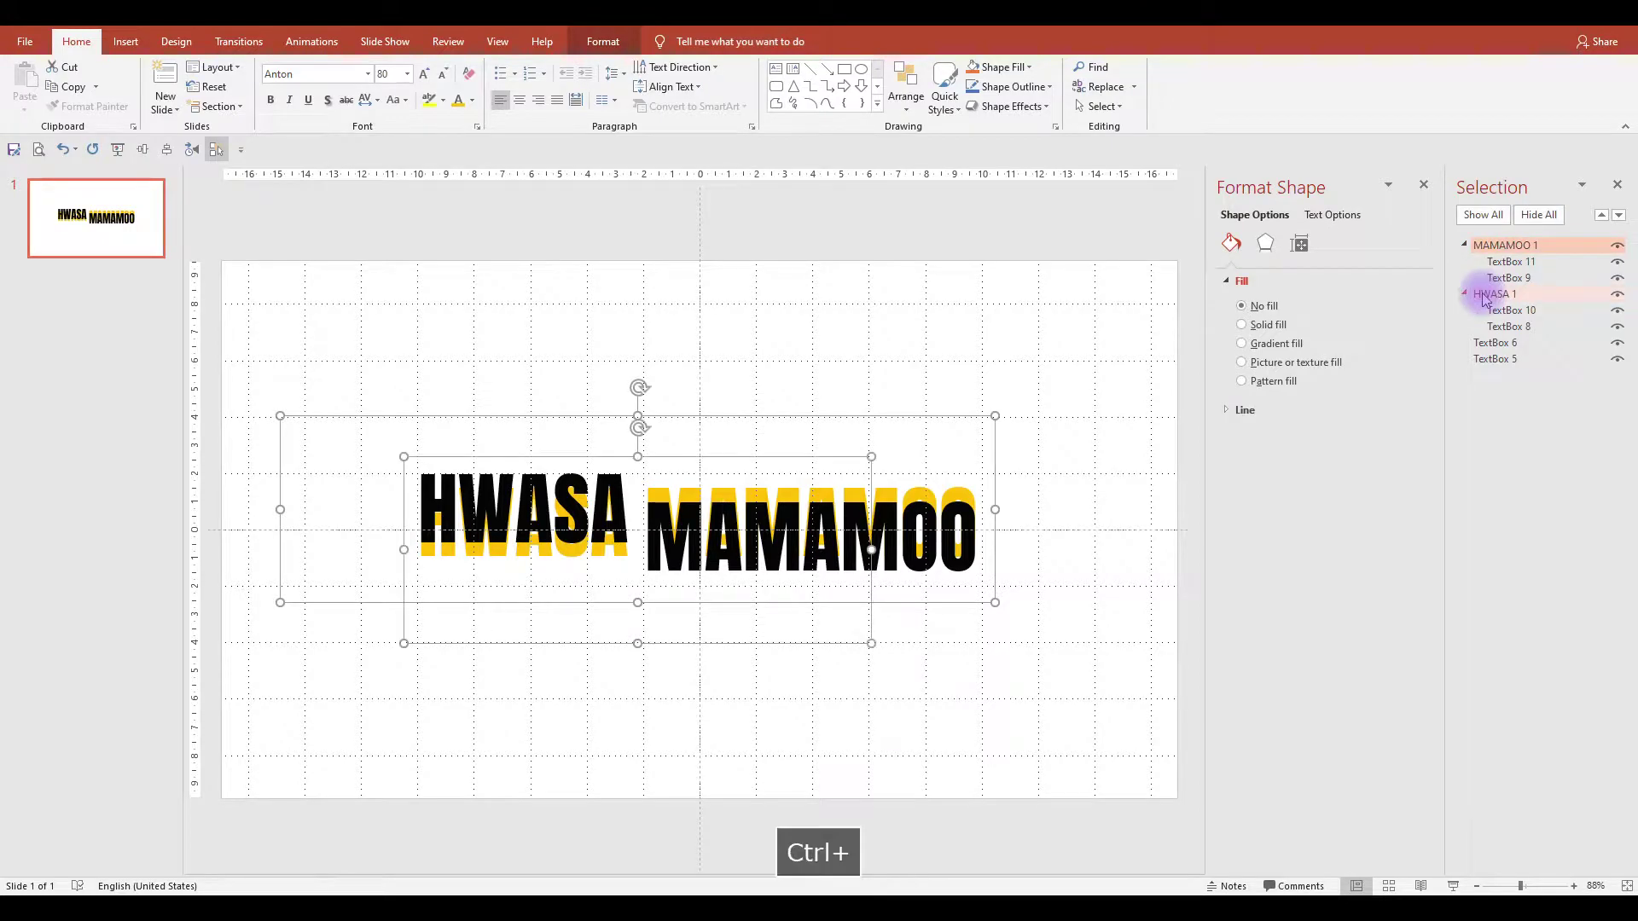
click(312, 42)
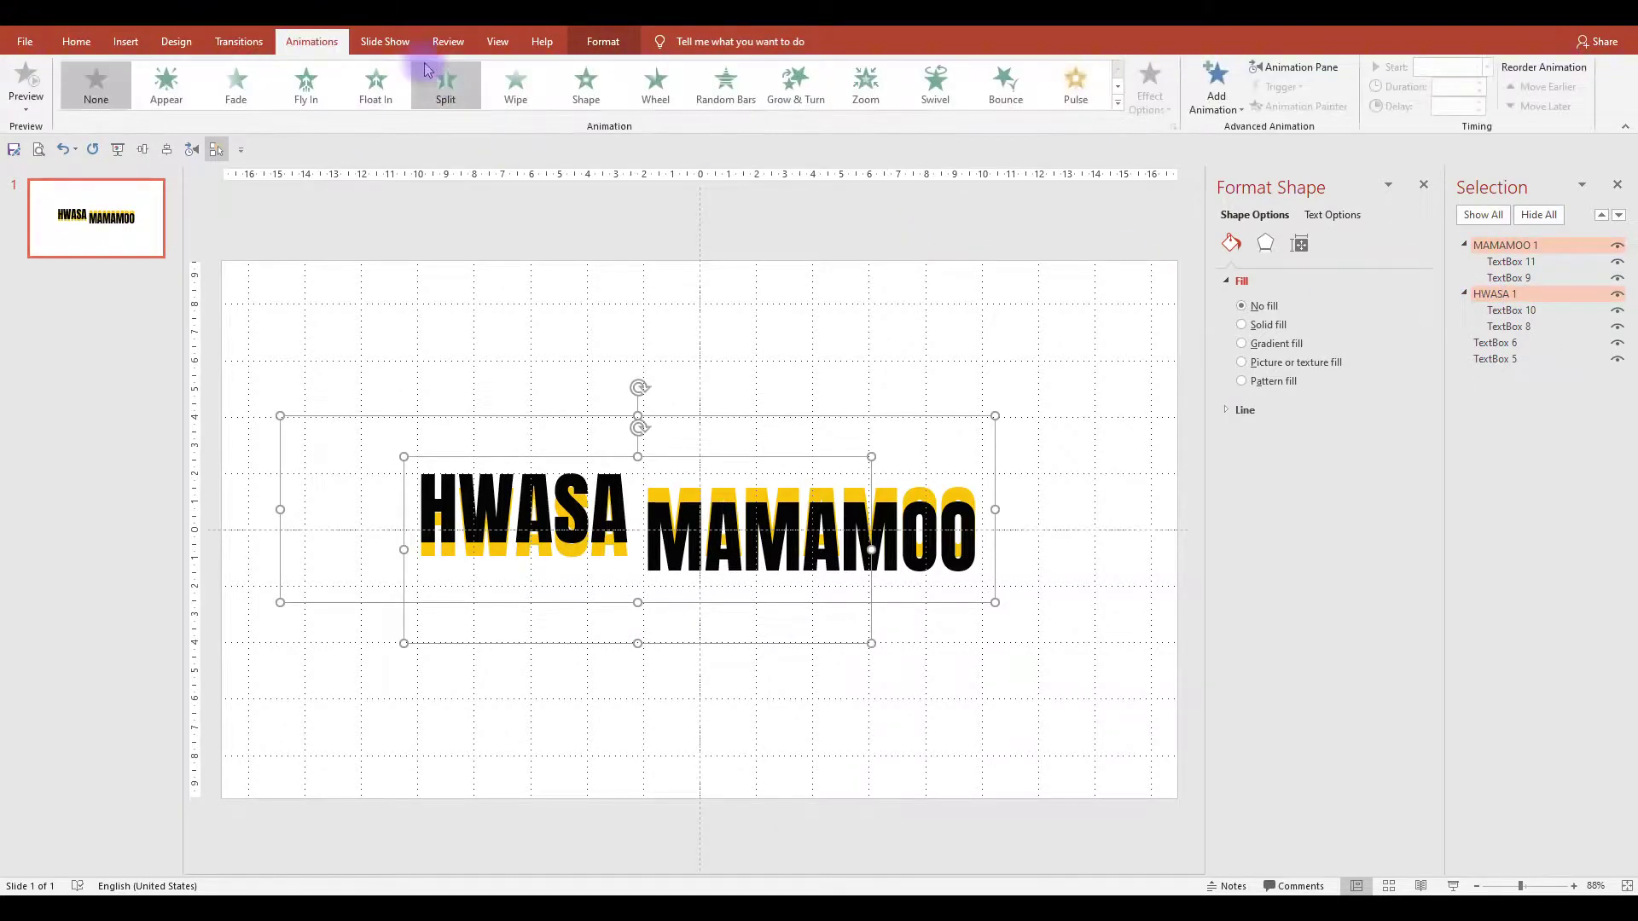
click(1115, 119)
click(293, 447)
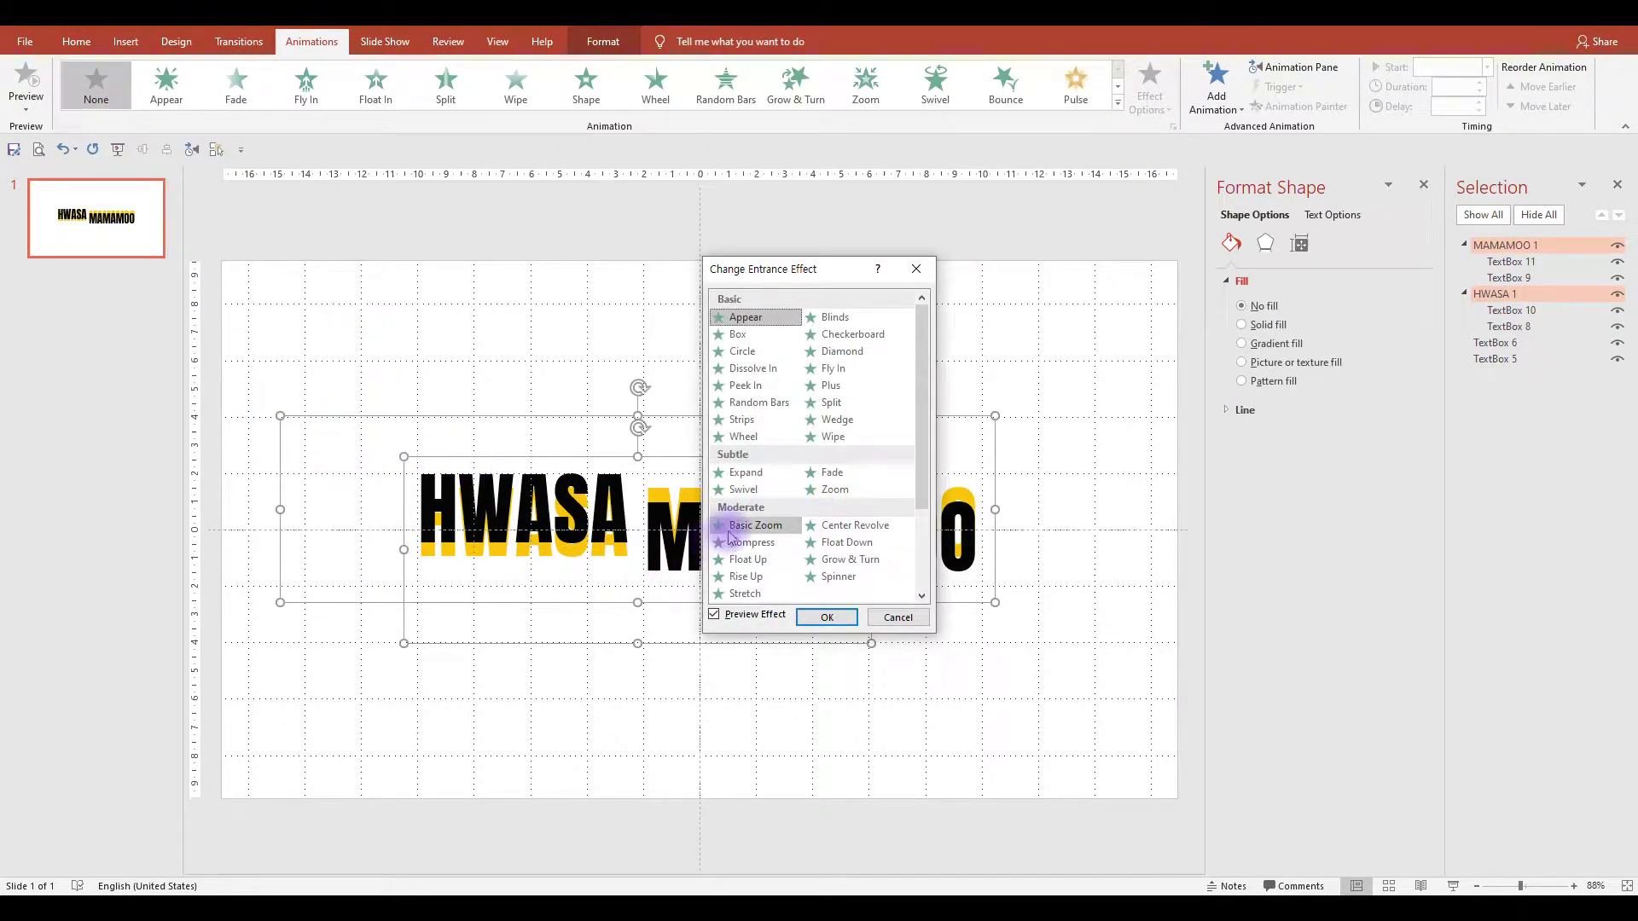
click(755, 525)
click(826, 617)
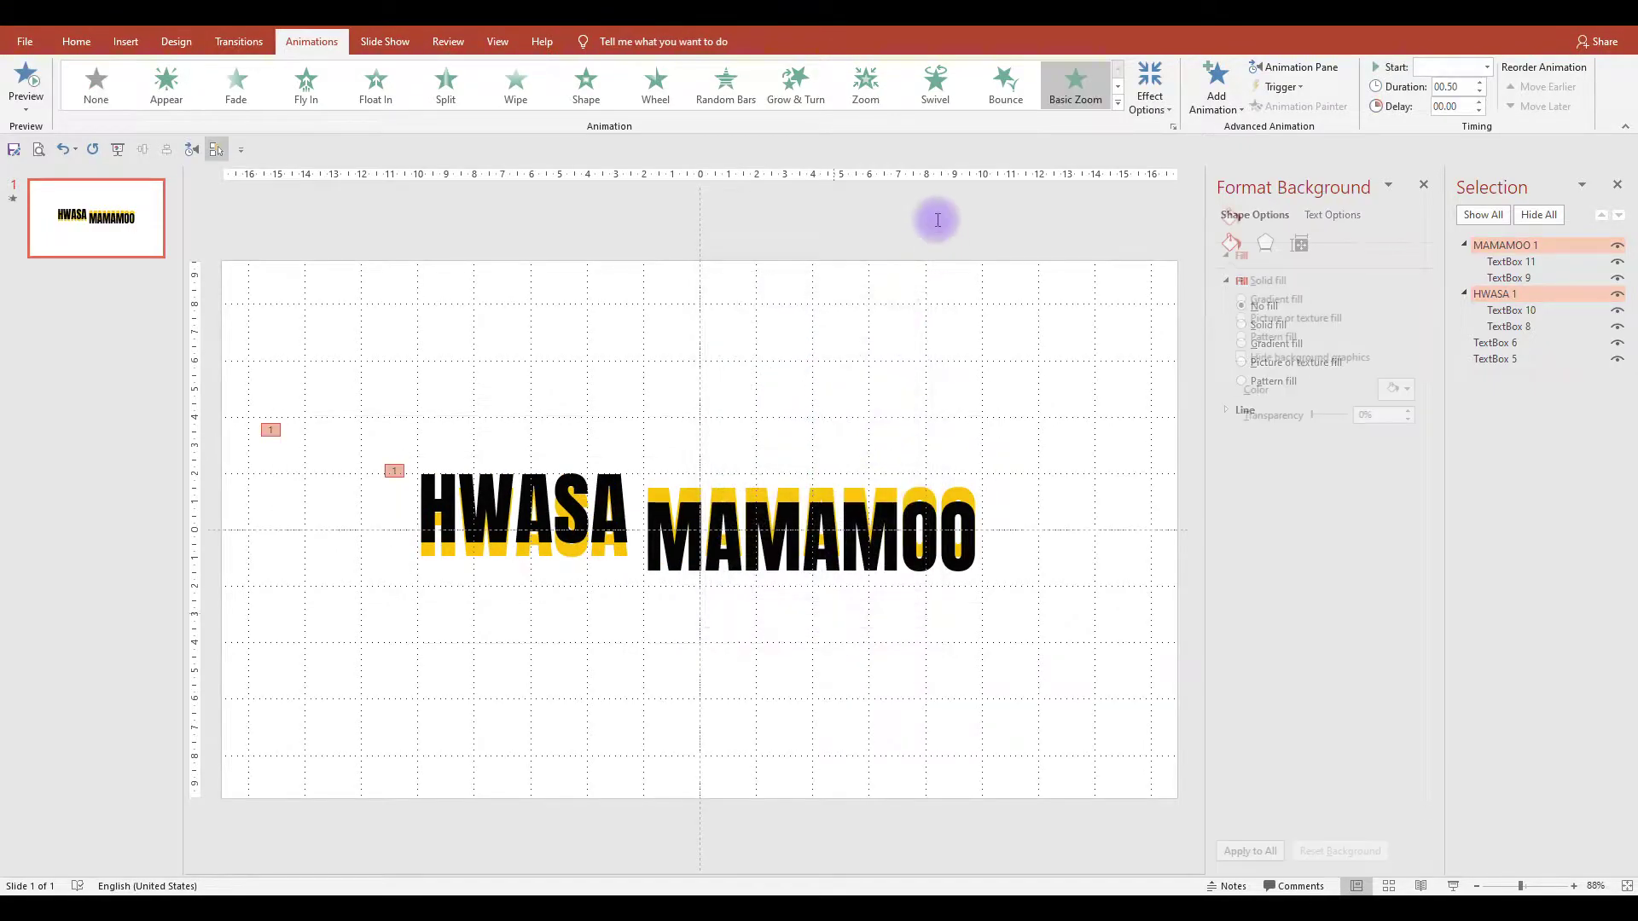
click(1151, 94)
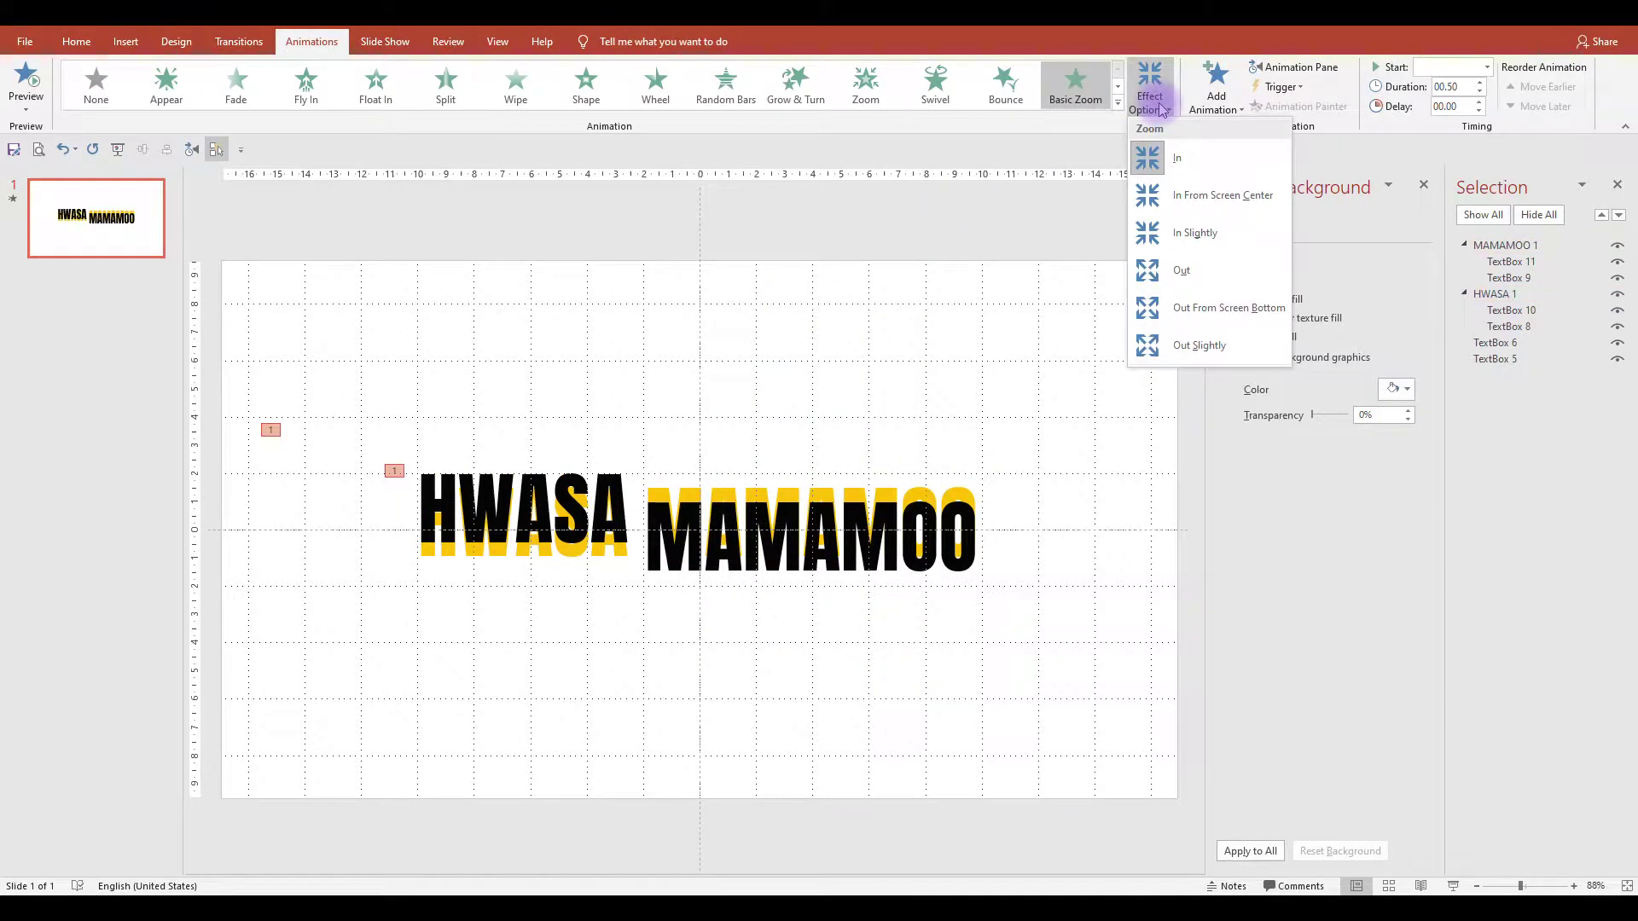
click(1158, 104)
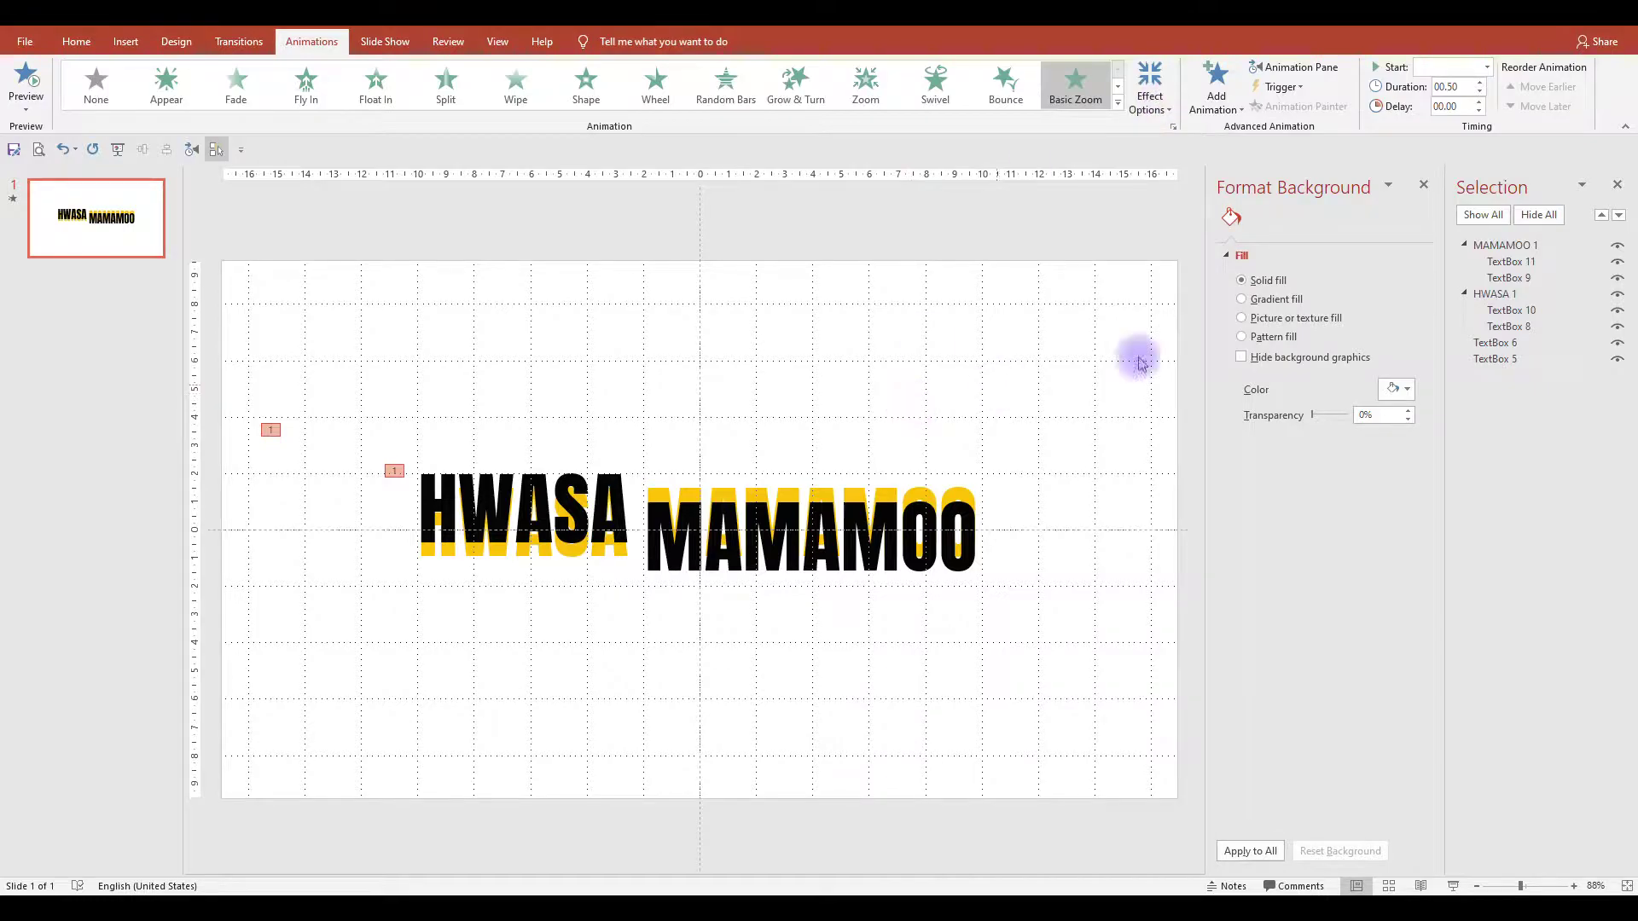
Show the list of animations, set both Basic Zoom effects to start With Previous and play them.
click(191, 149)
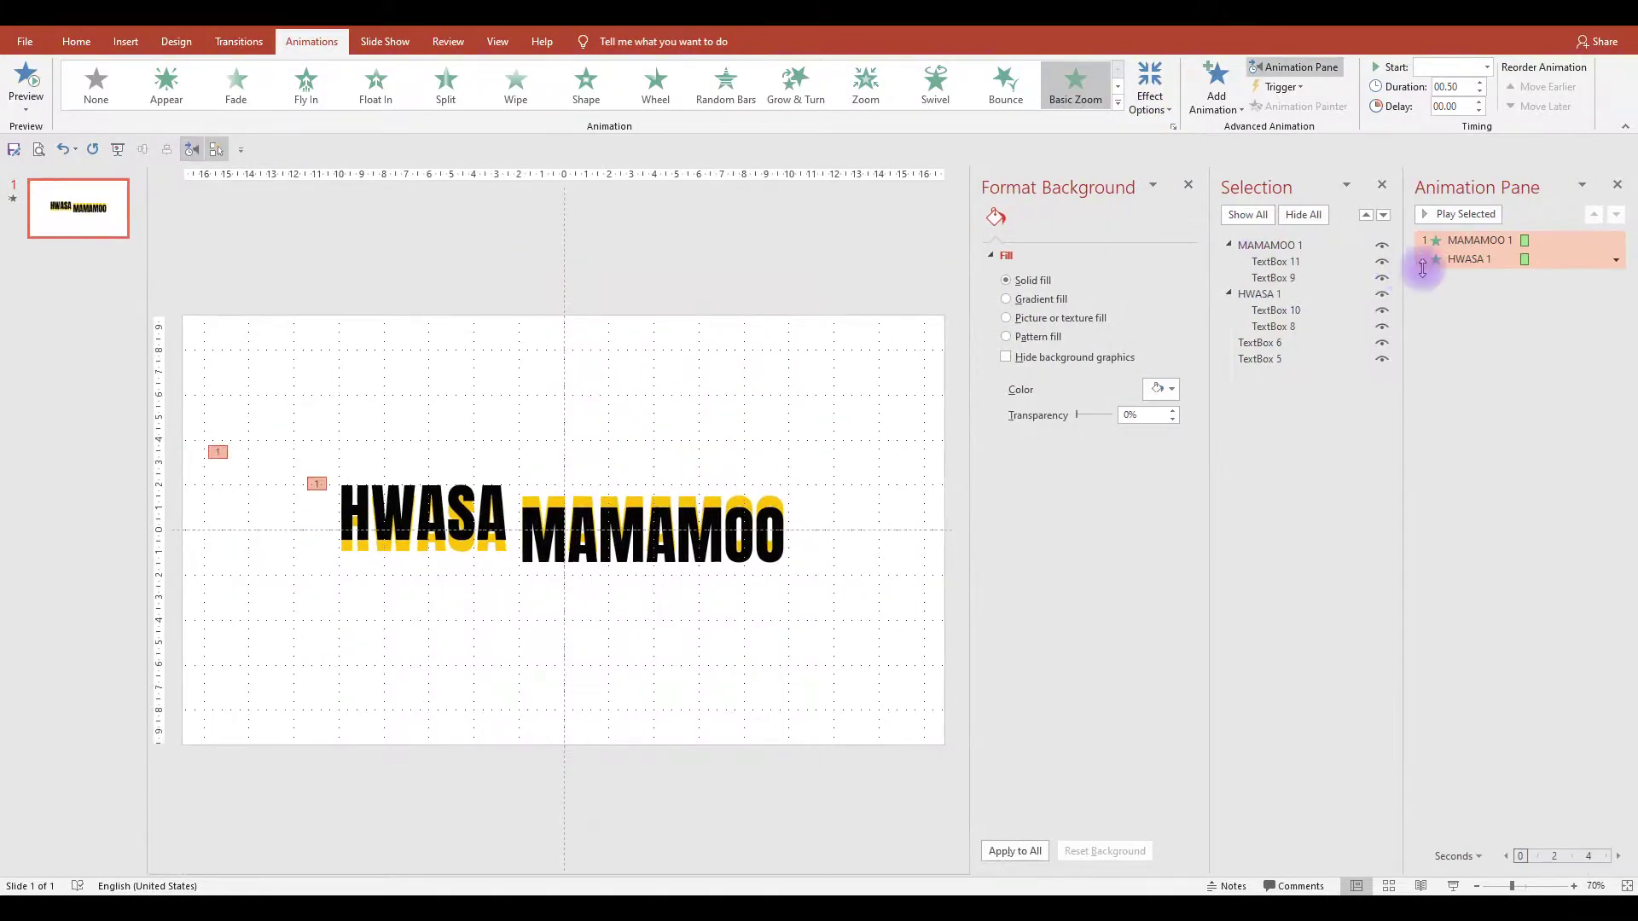
right_click(1465, 241)
click(1488, 280)
click(1488, 215)
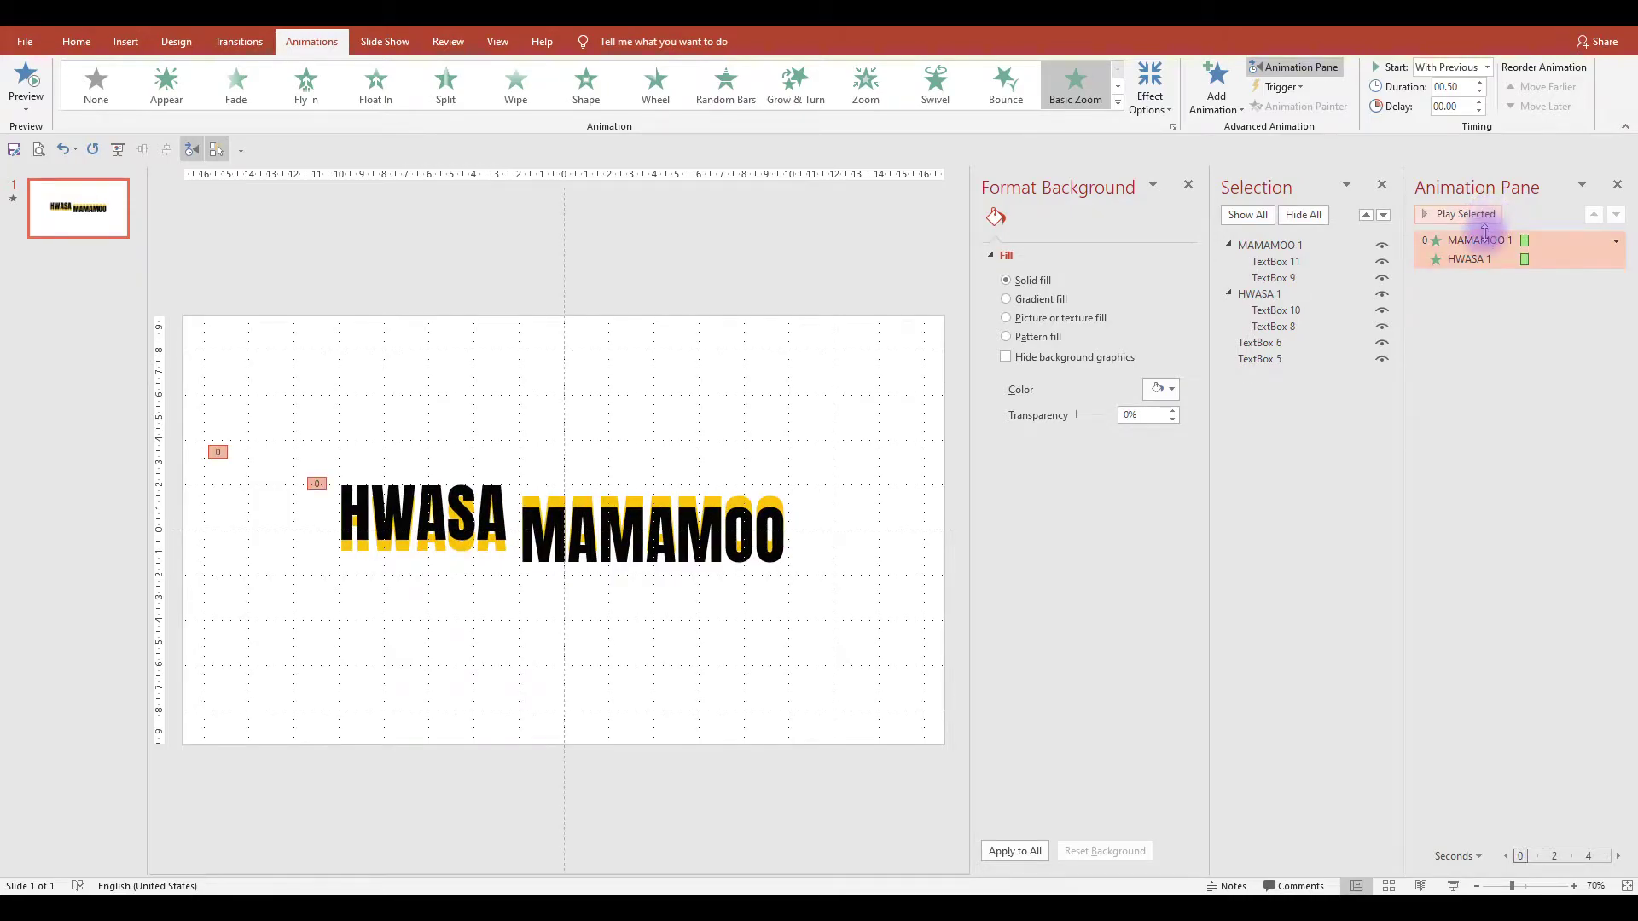
Add a Grow/Shrink emphasis effect to both MAMAMOO 1 and HWASA 1, starting With Previous.
click(1488, 240)
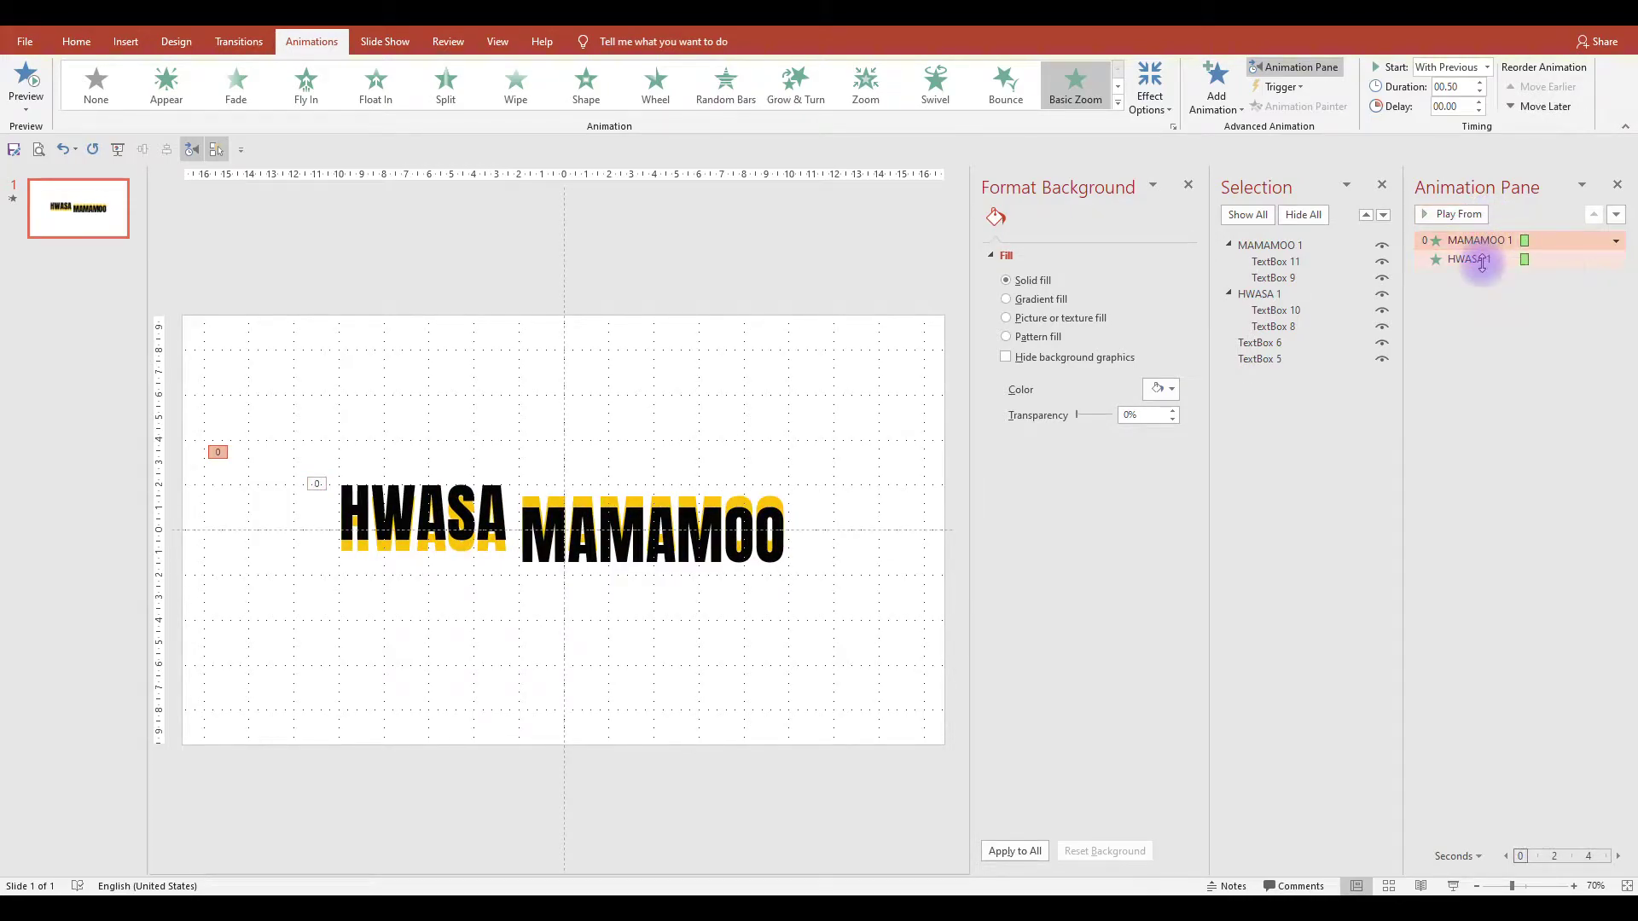
ctrl+click(1481, 260)
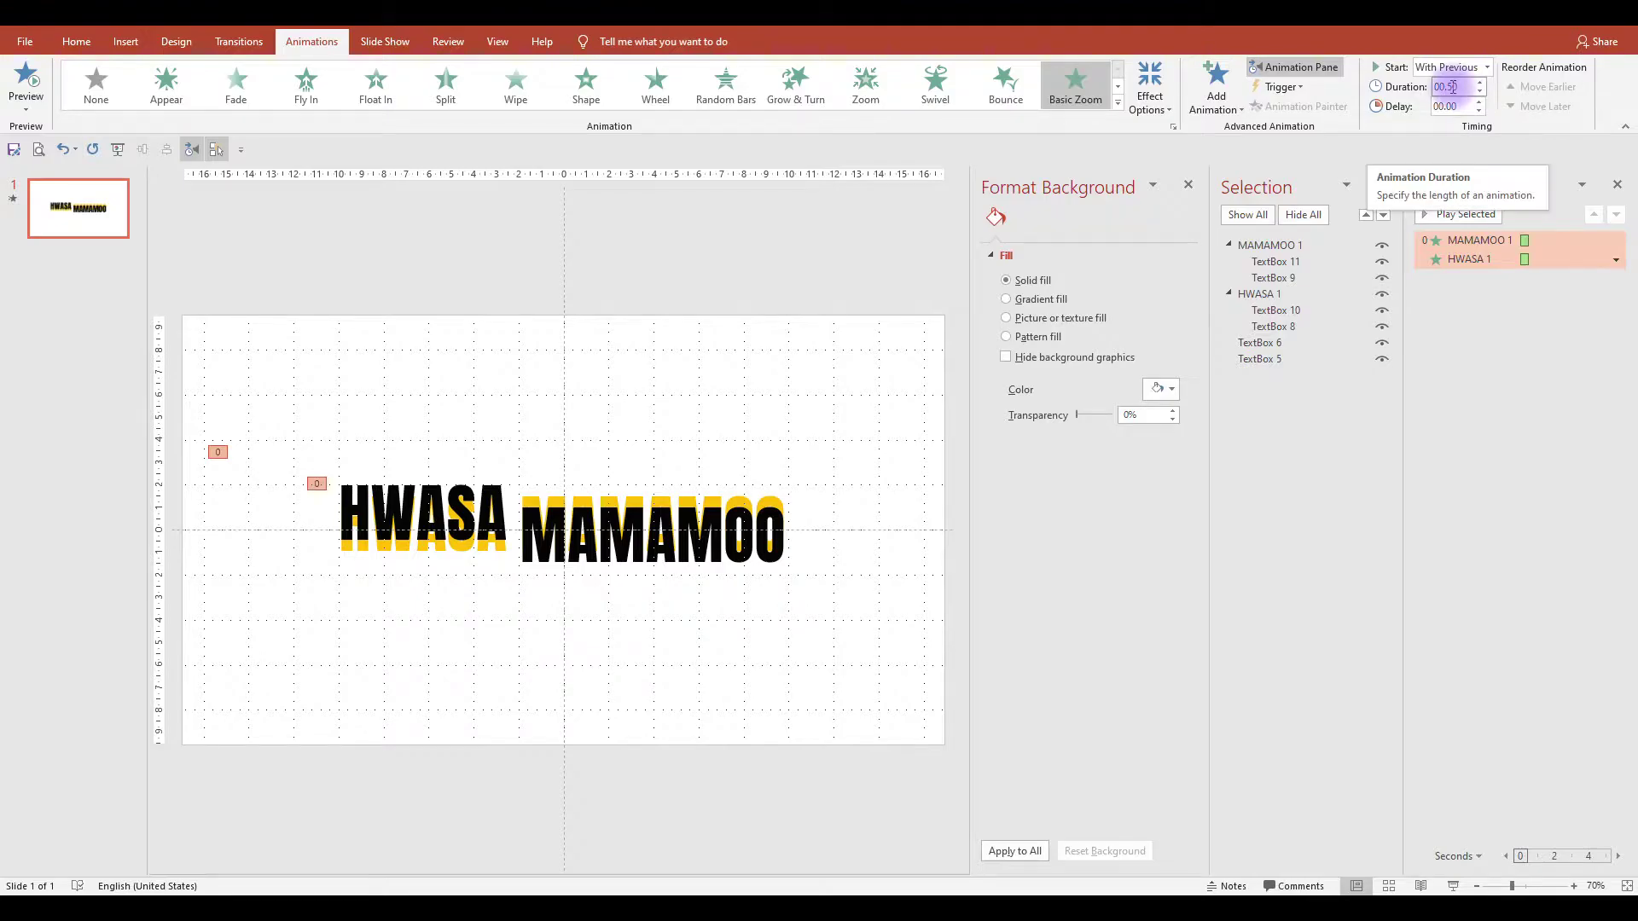
click(1216, 86)
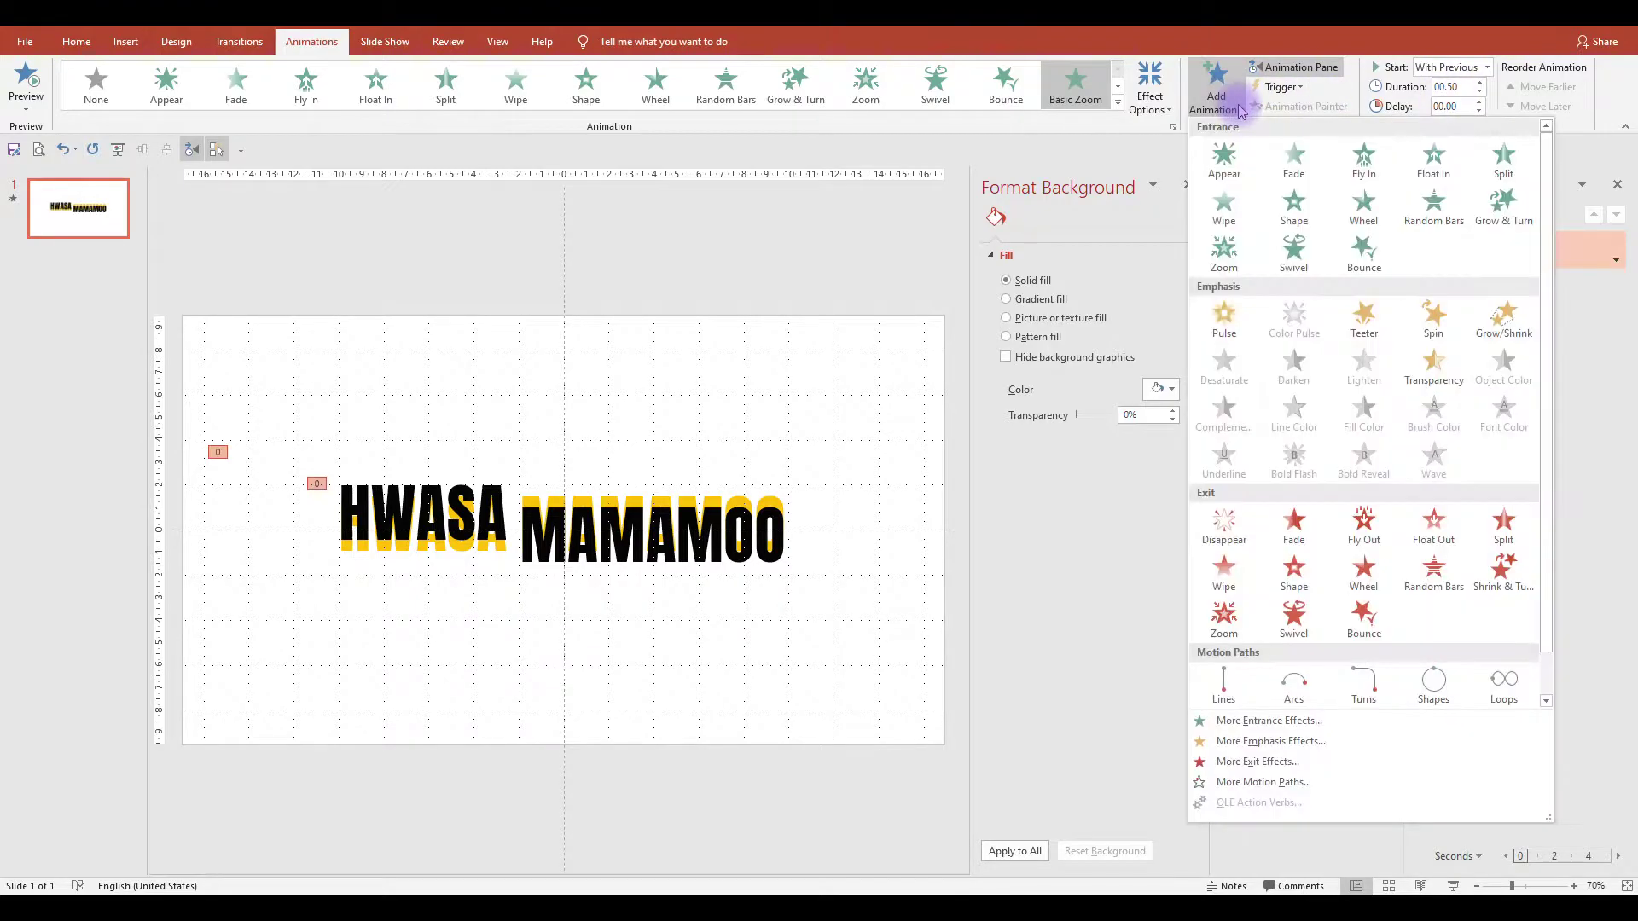
click(1493, 317)
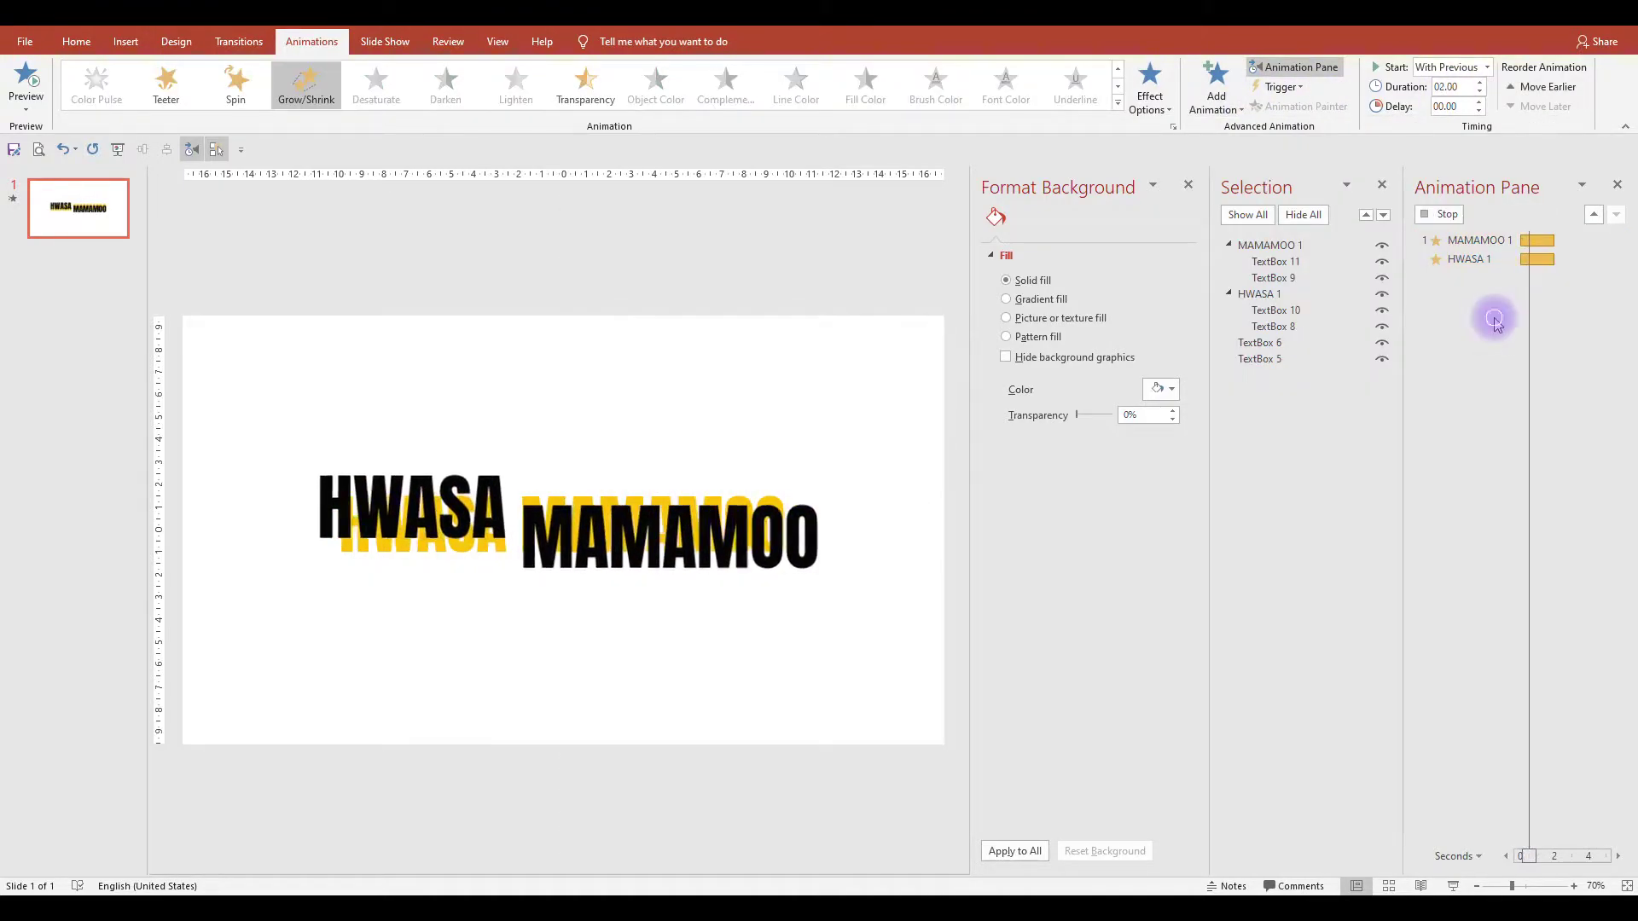
right_click(1488, 289)
click(1488, 319)
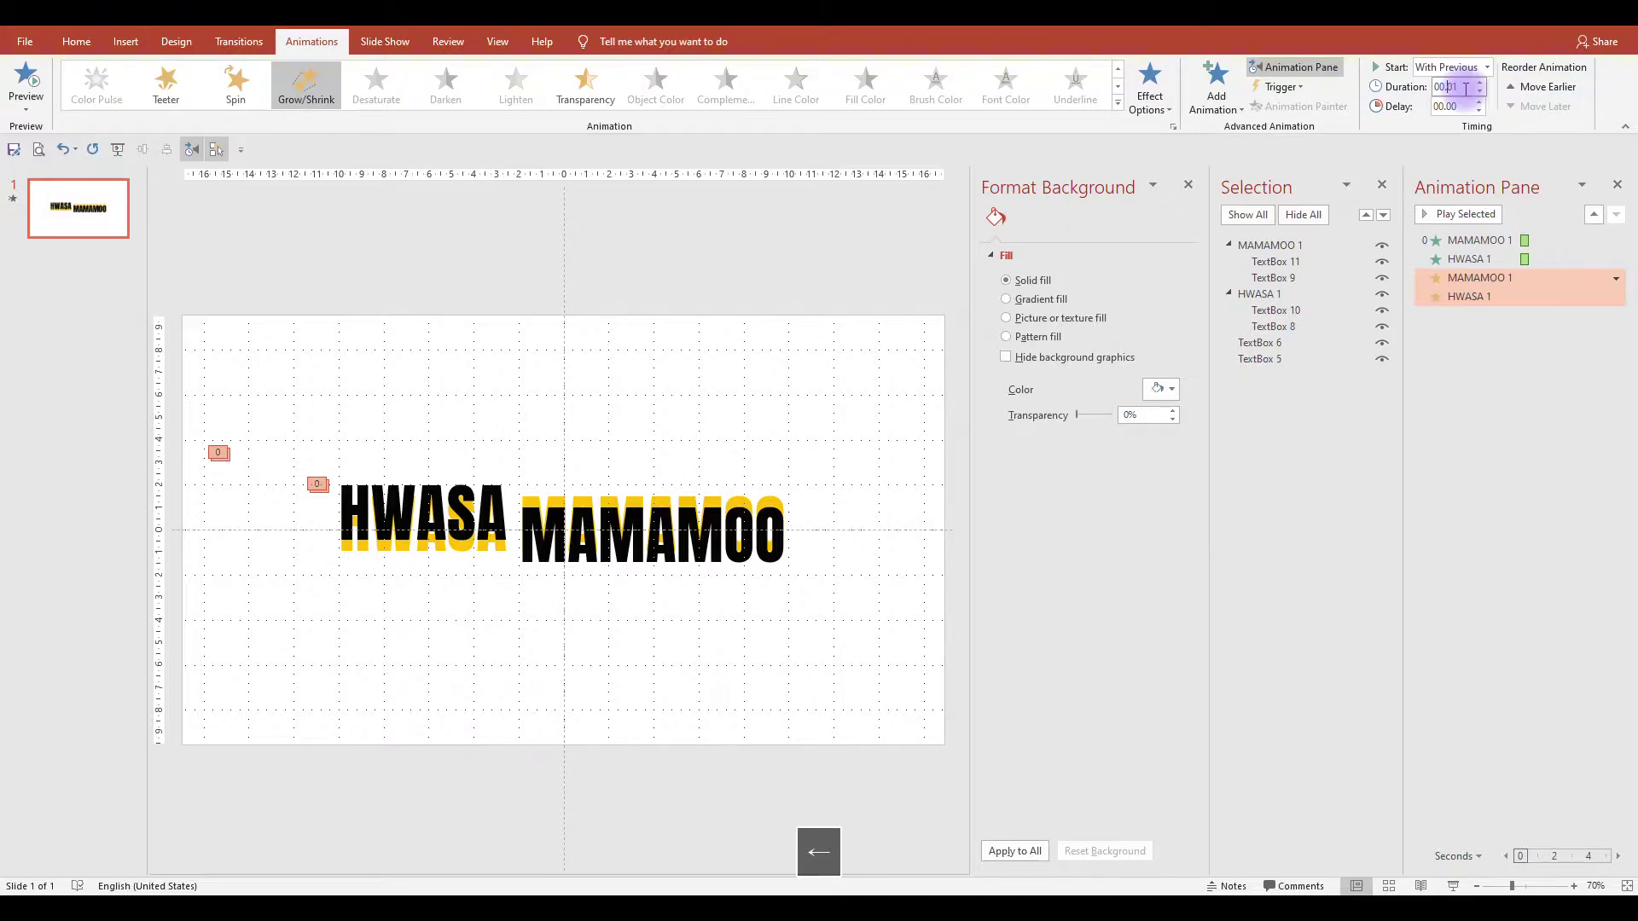
Set the duration of both Grow/Shrink effects to 0.10 s and their delay to 0.30 s.
key(Return)
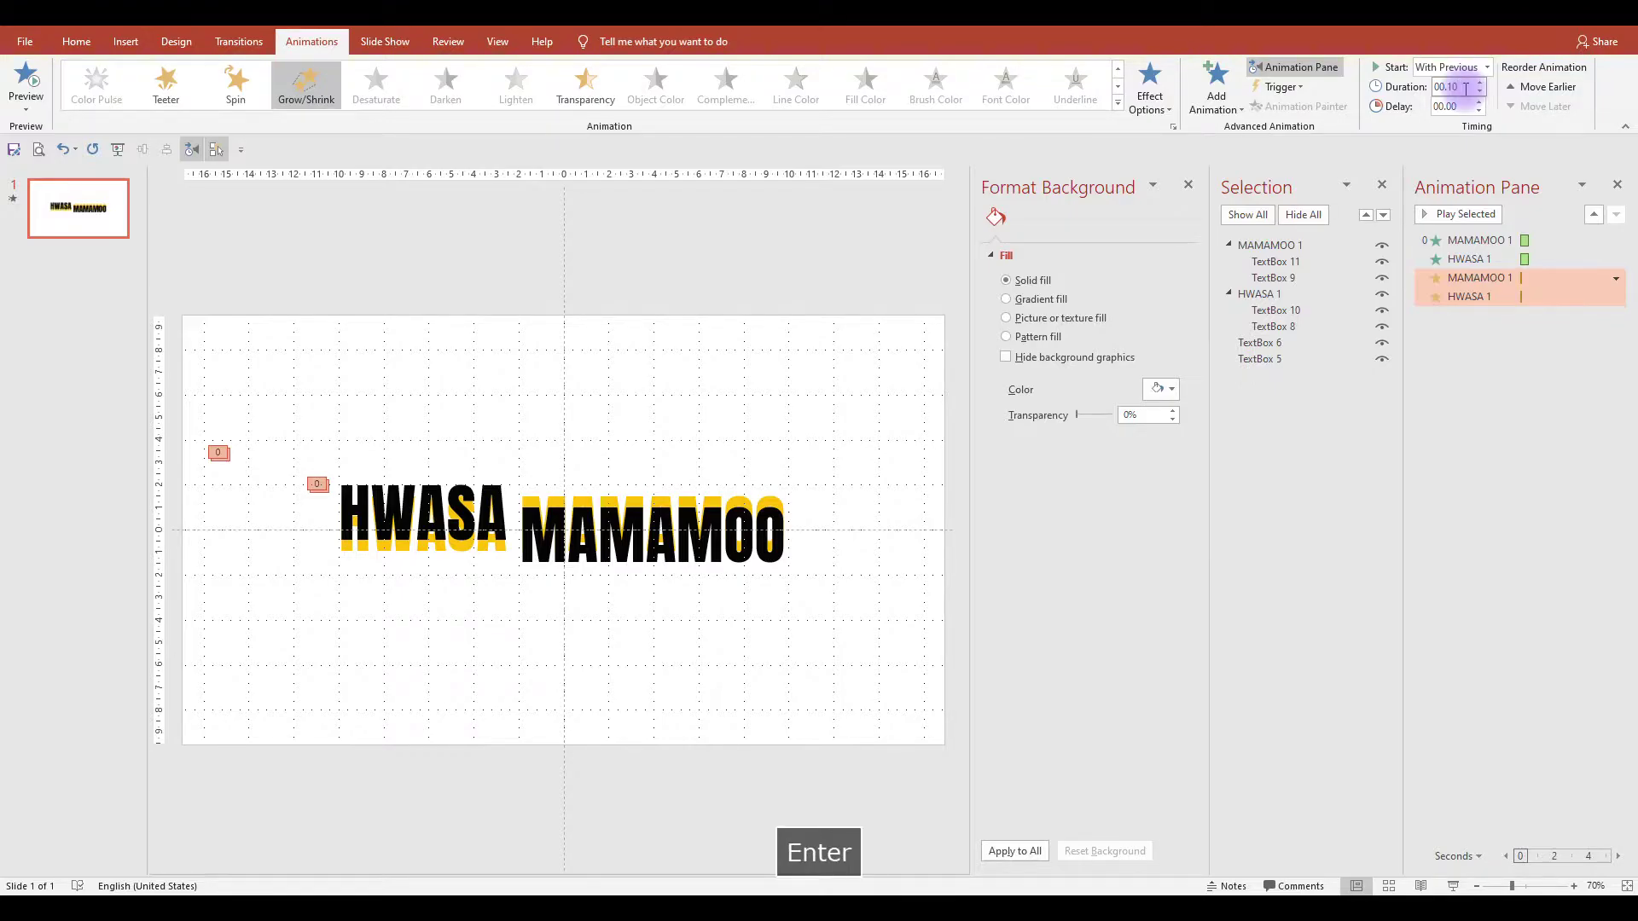
key(Return)
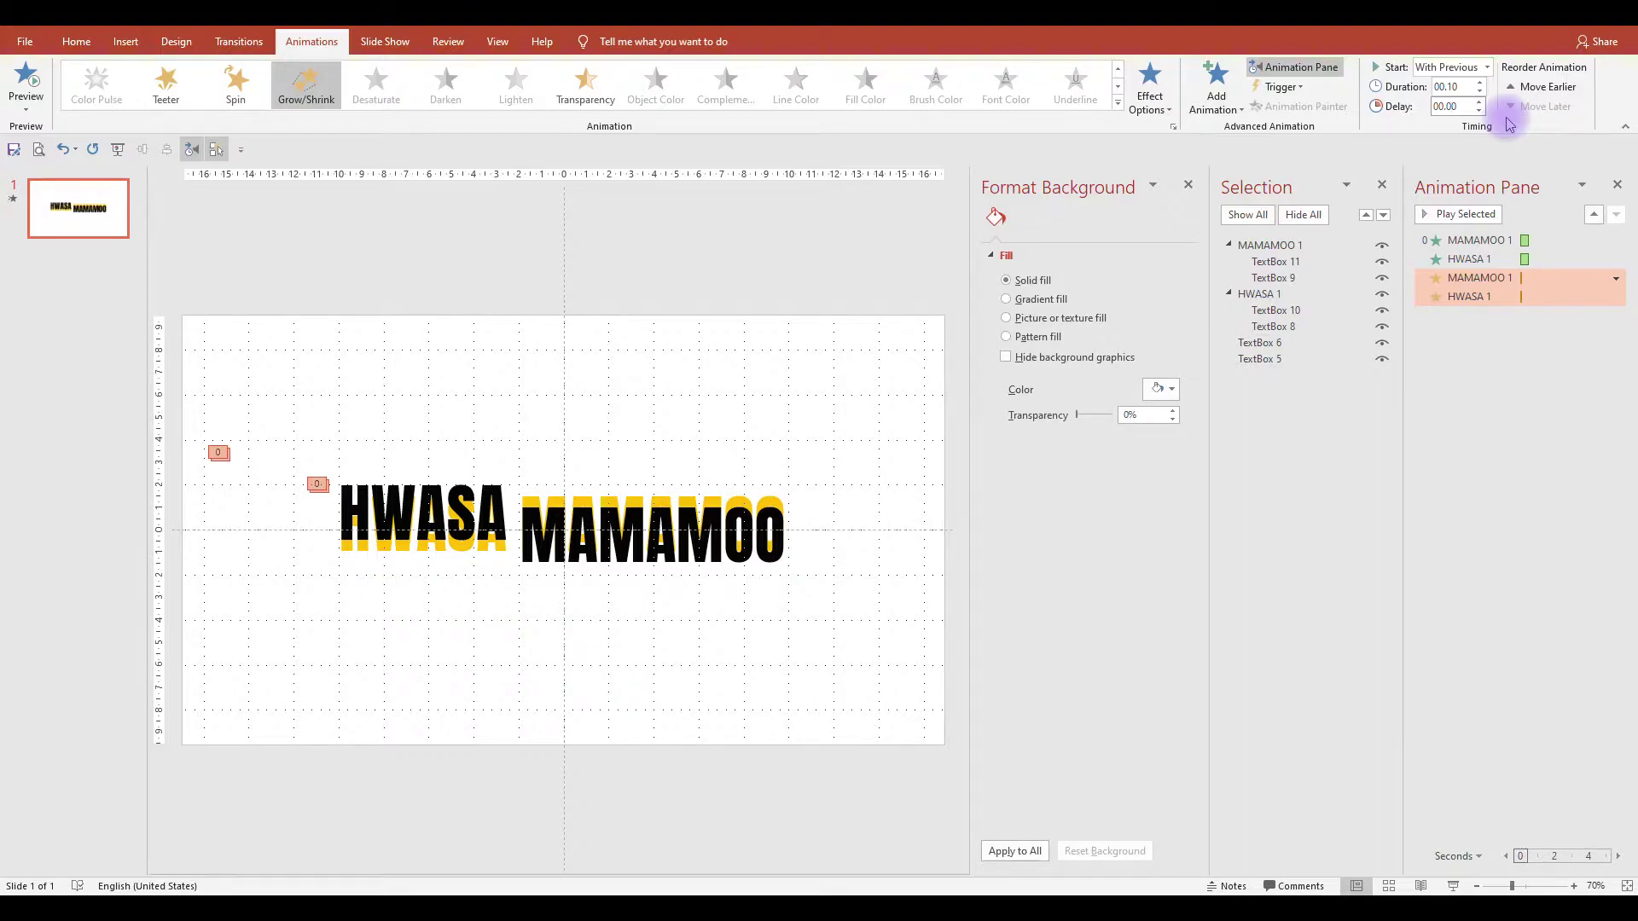
text(3)
key(Return)
Set the duration of the MAMAMOO 1 and HWASA 1 Basic Zoom entrances to 0.30 s.
click(1471, 240)
ctrl+click(1469, 258)
double_click(1463, 87)
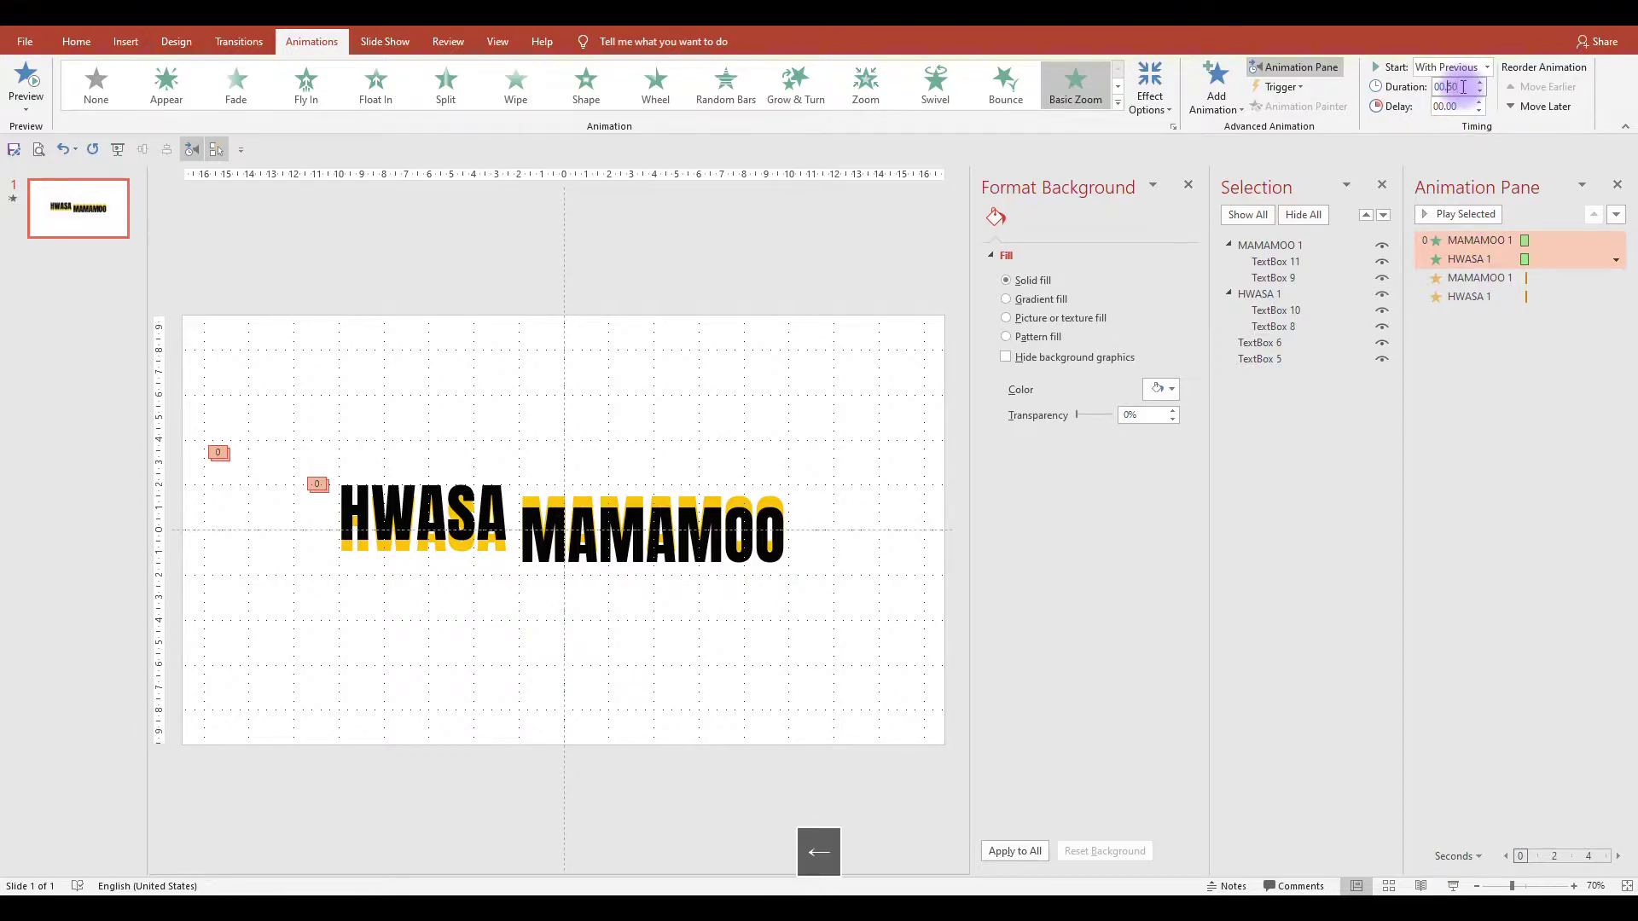
text(3)
key(Return)
Set MAMAMOO 1's Grow/Shrink effect to a custom size of 110% with Auto-reverse on.
click(1478, 277)
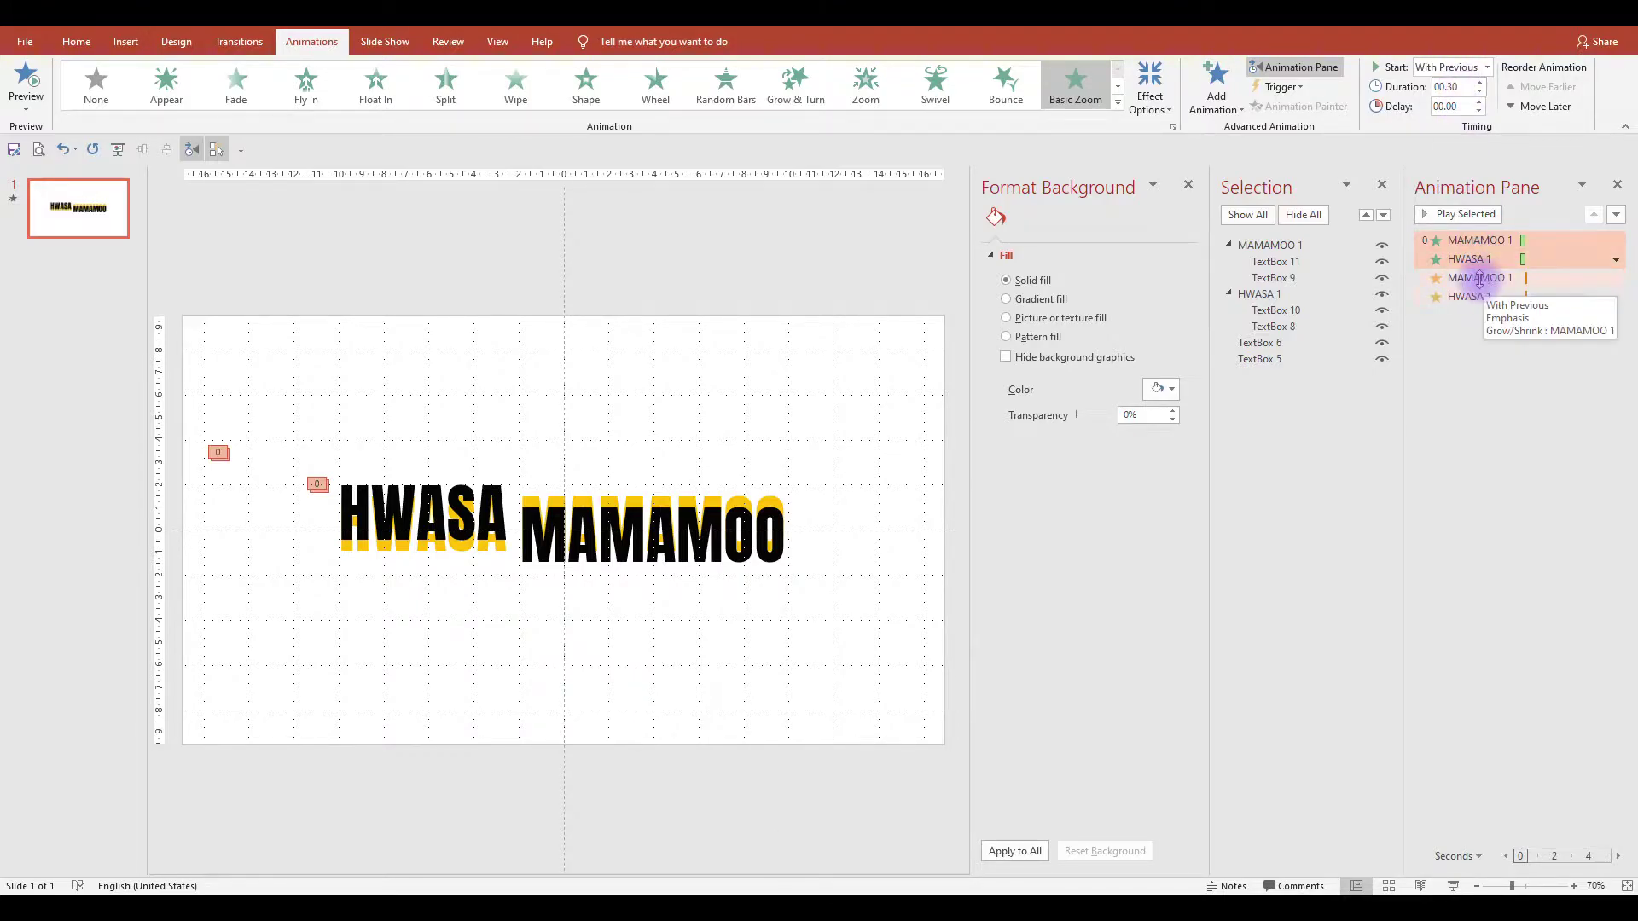
double_click(1478, 277)
click(848, 364)
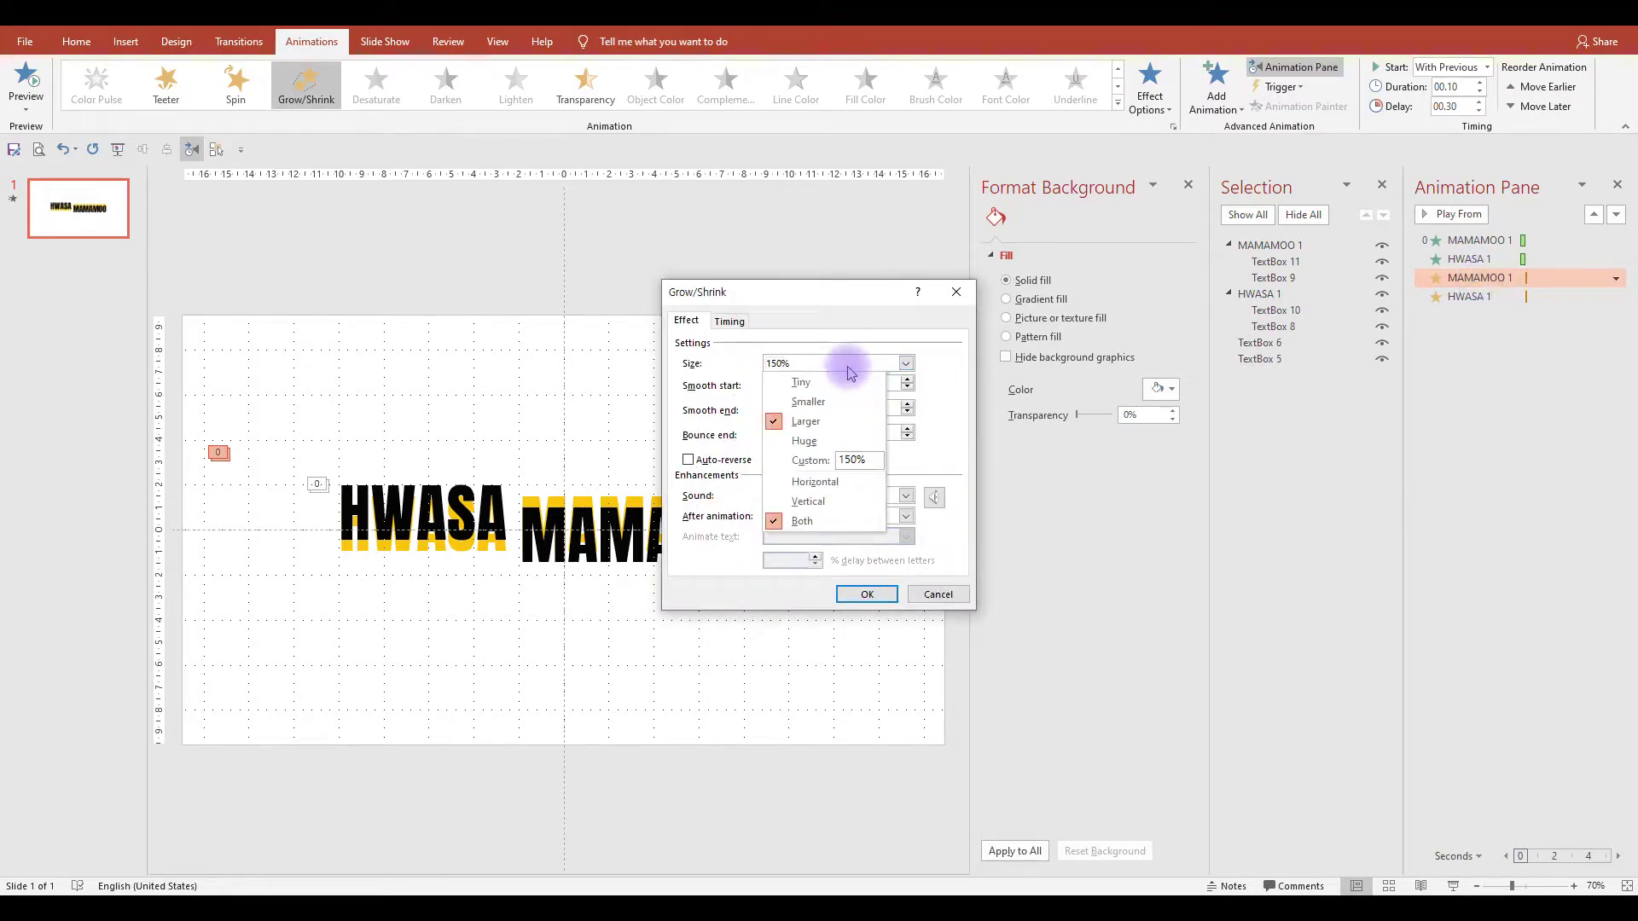
click(774, 458)
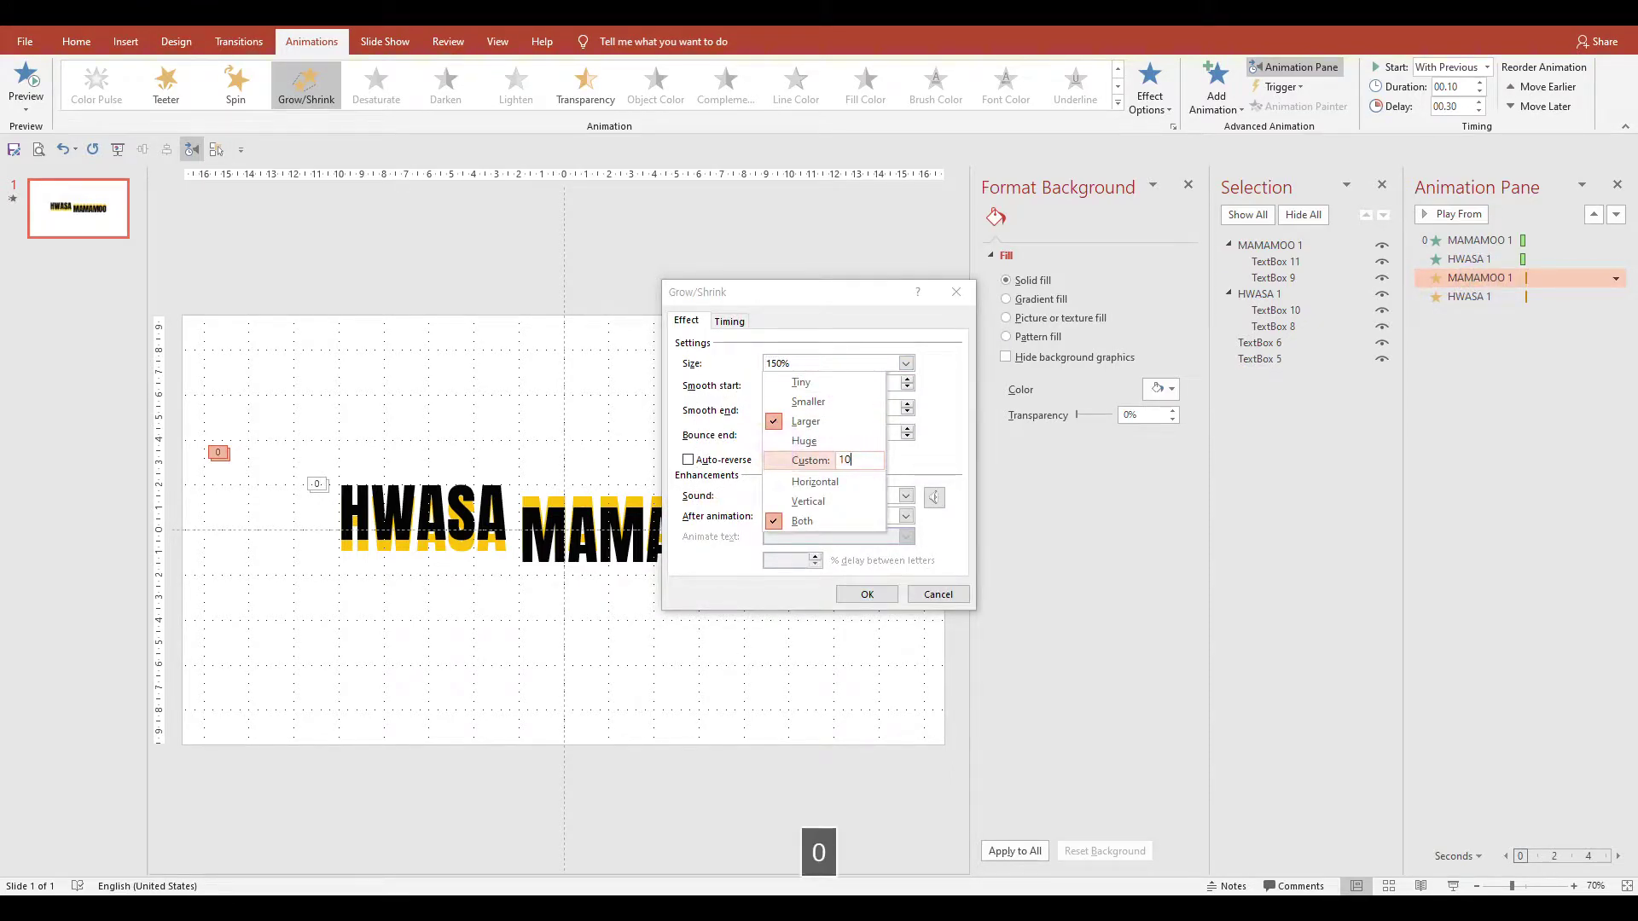
text(110)
key(Return)
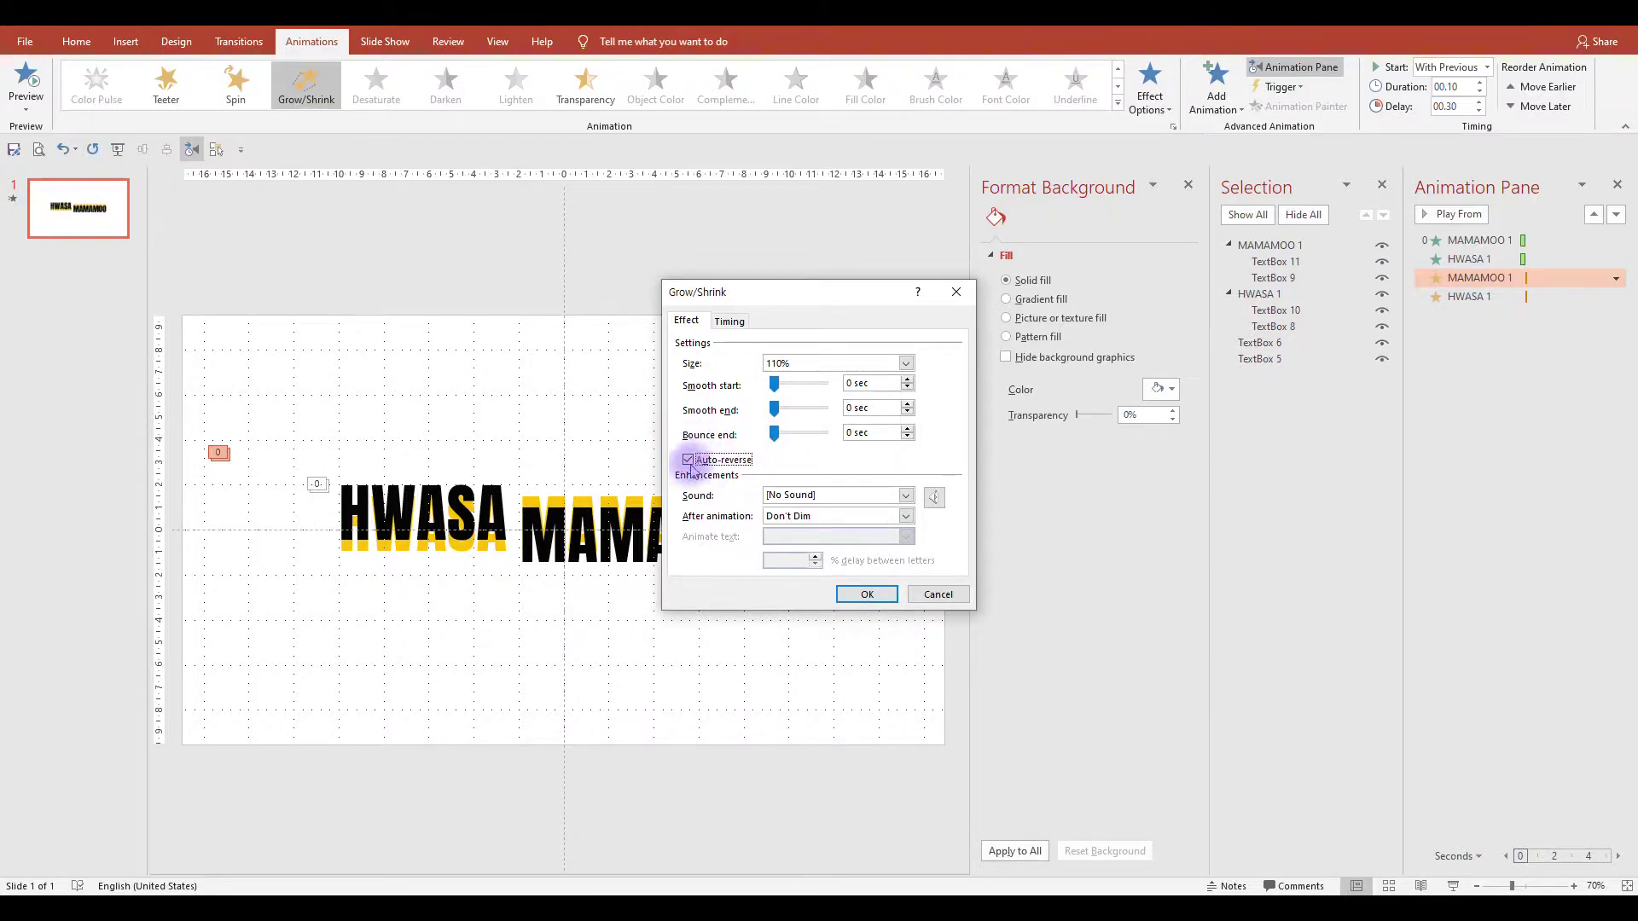
click(871, 600)
Set HWASA 1's Grow/Shrink effect to a custom size of 110% with Auto-reverse, and play the sequence from the first effect.
click(1485, 303)
double_click(1486, 303)
click(785, 364)
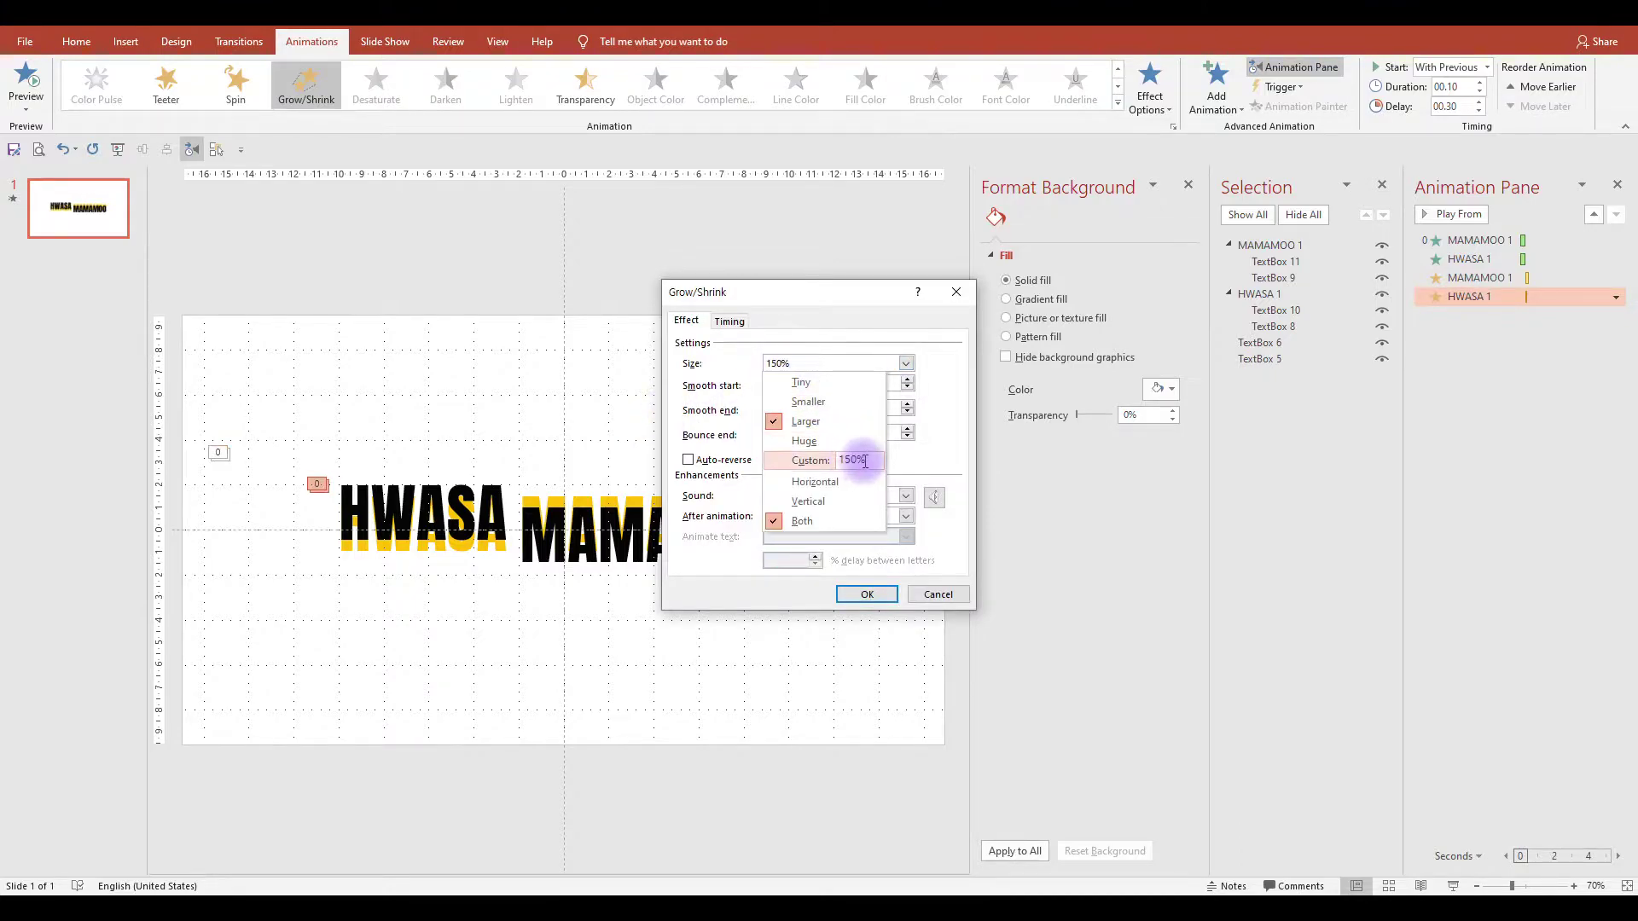
text(110)
key(Return)
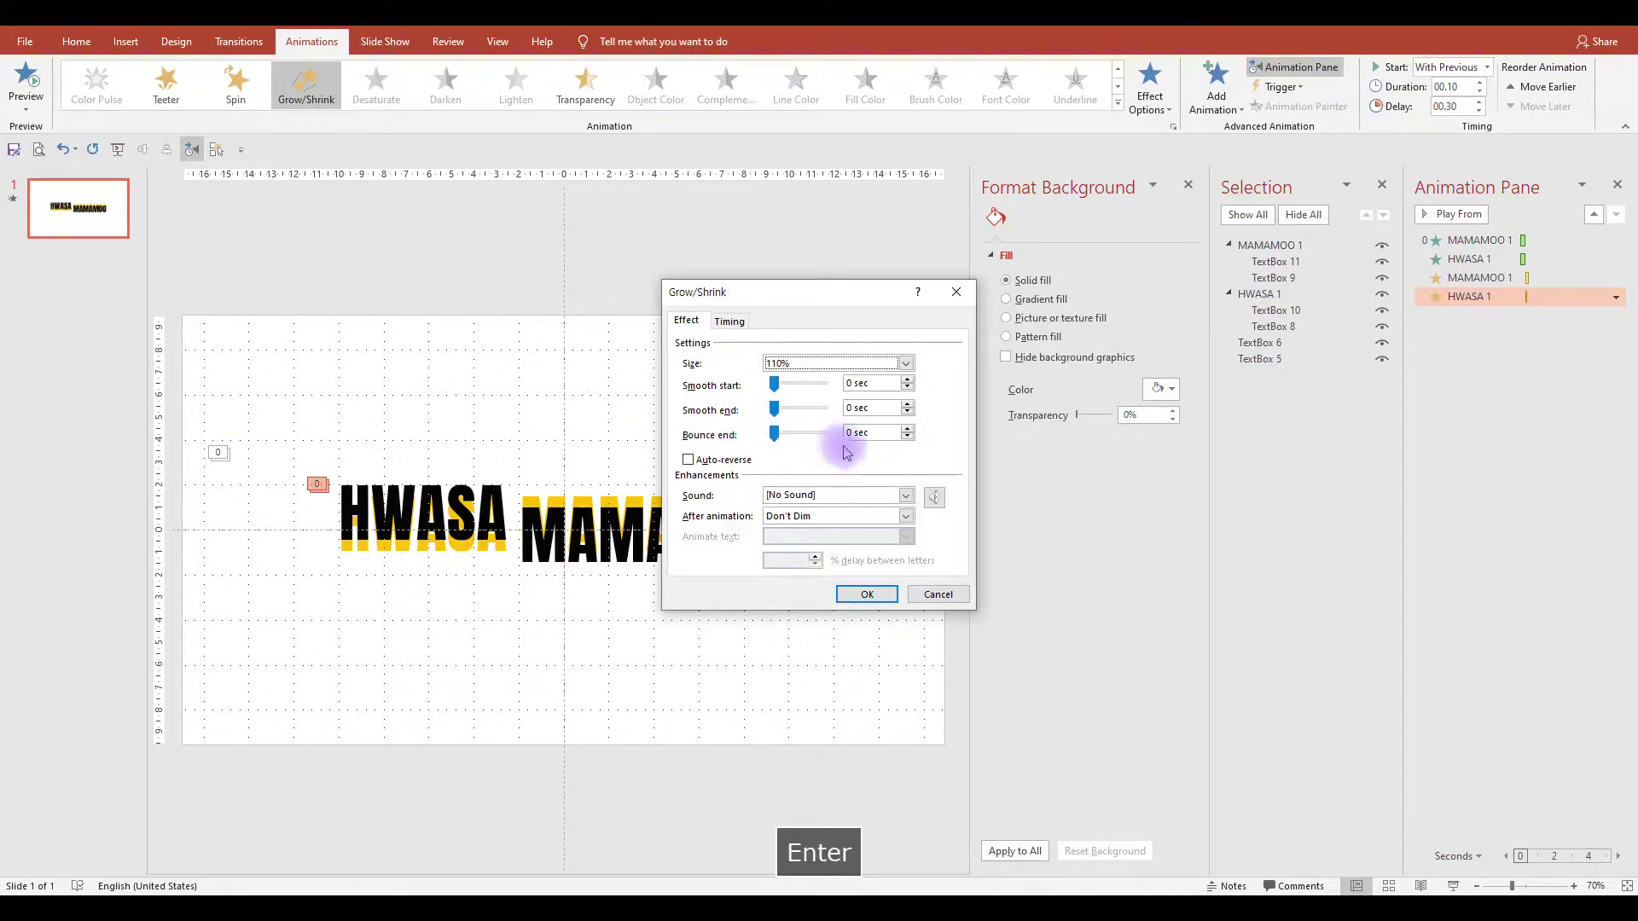
click(747, 465)
click(846, 587)
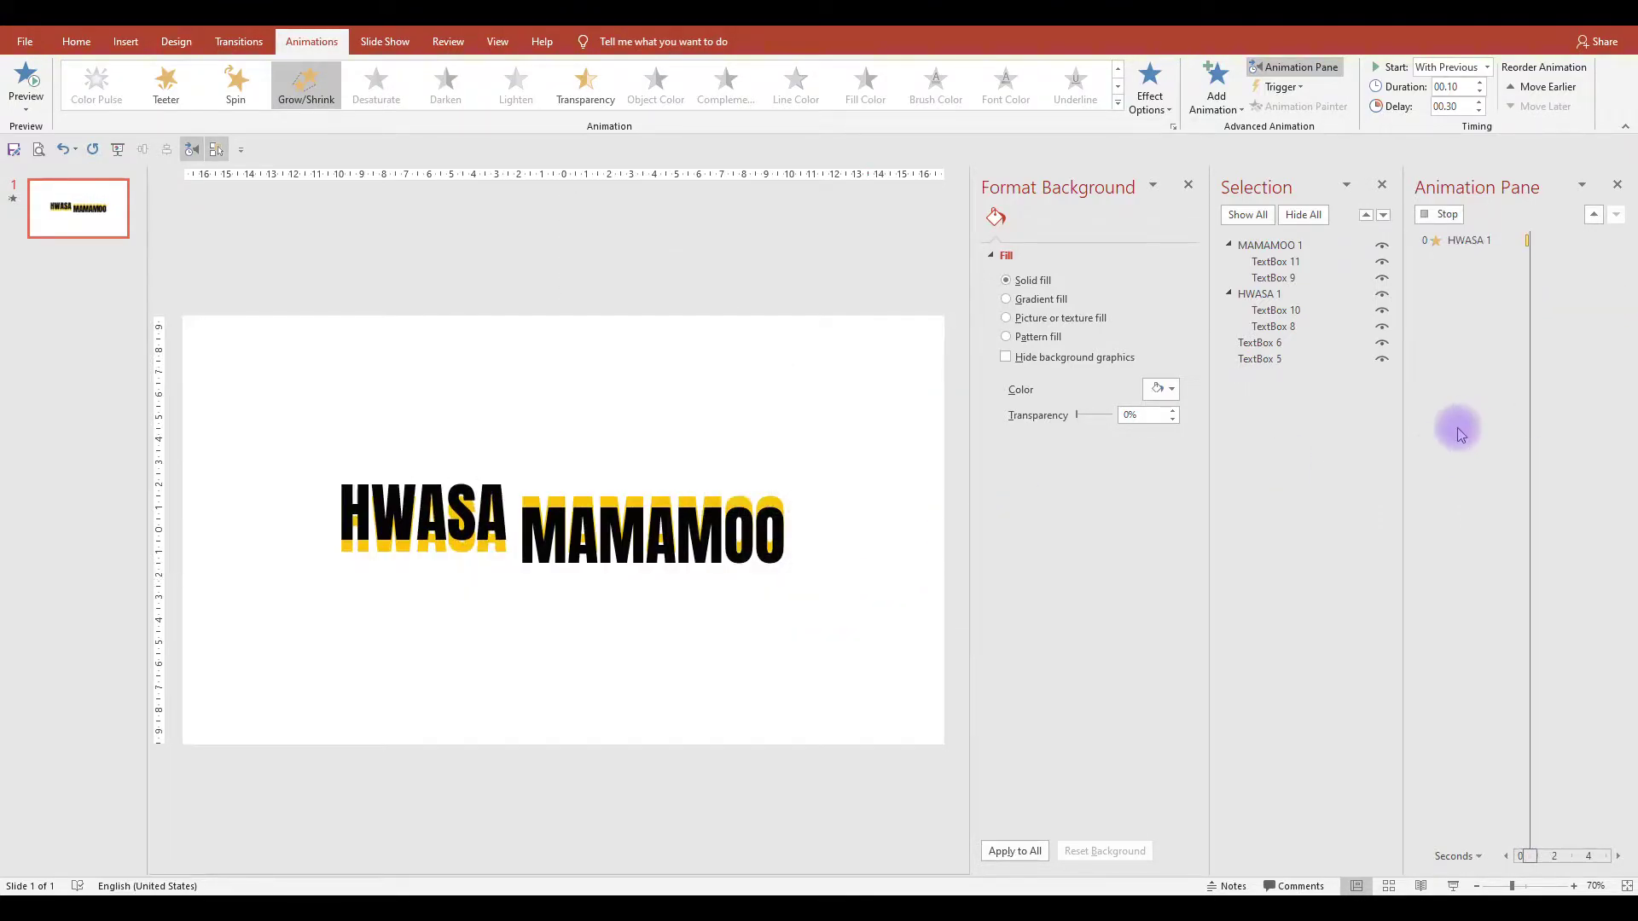
click(1450, 240)
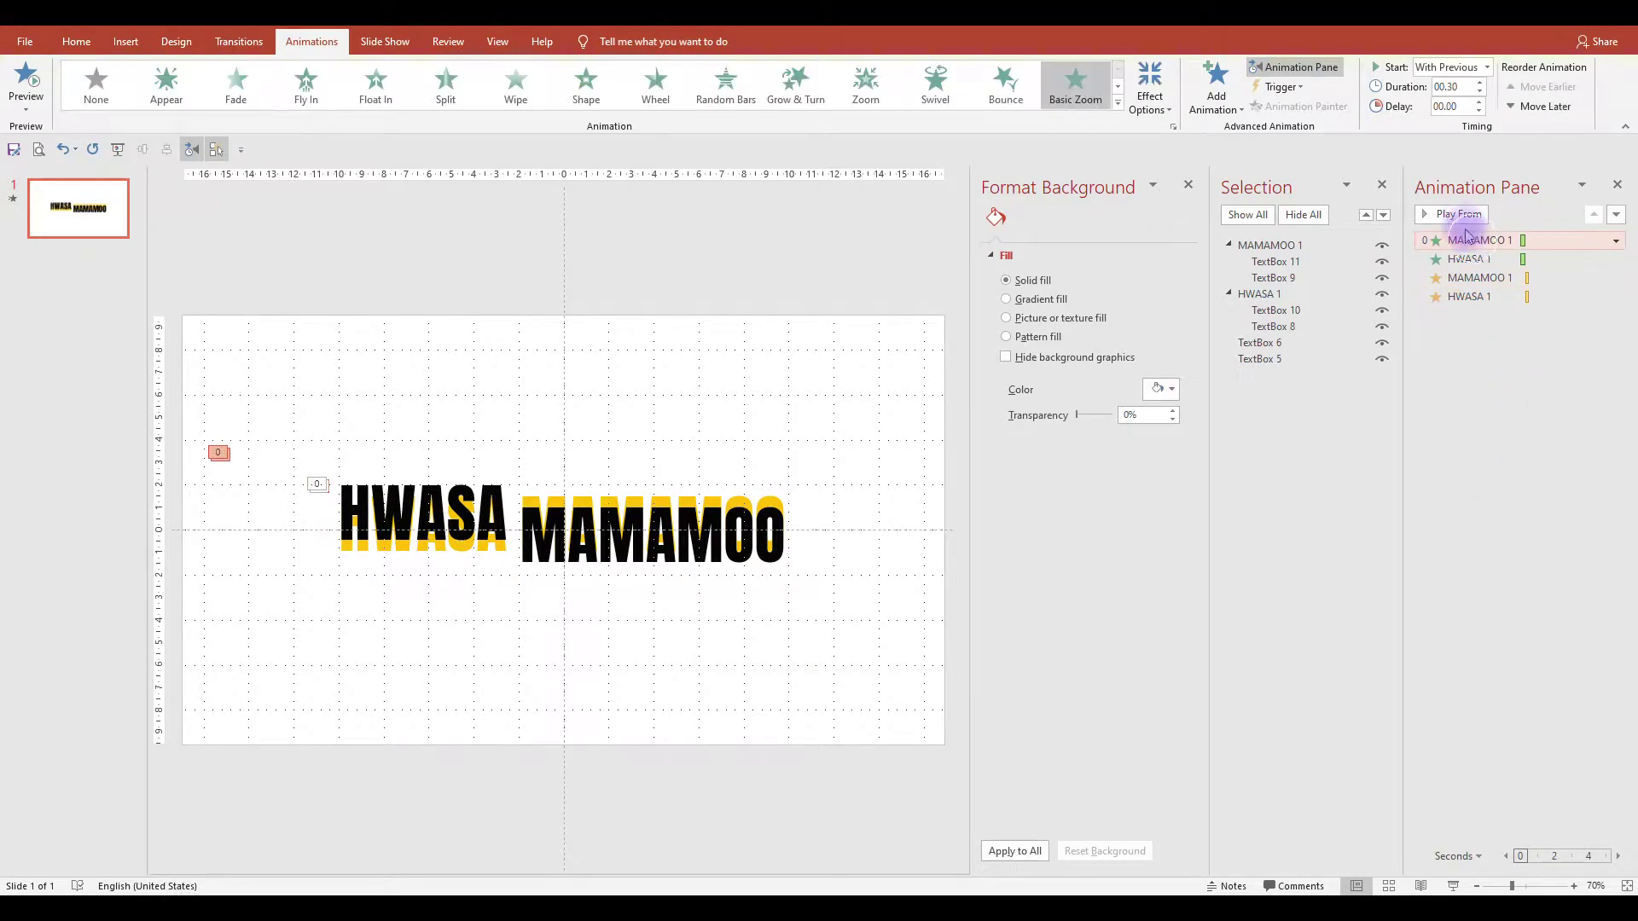
click(1452, 214)
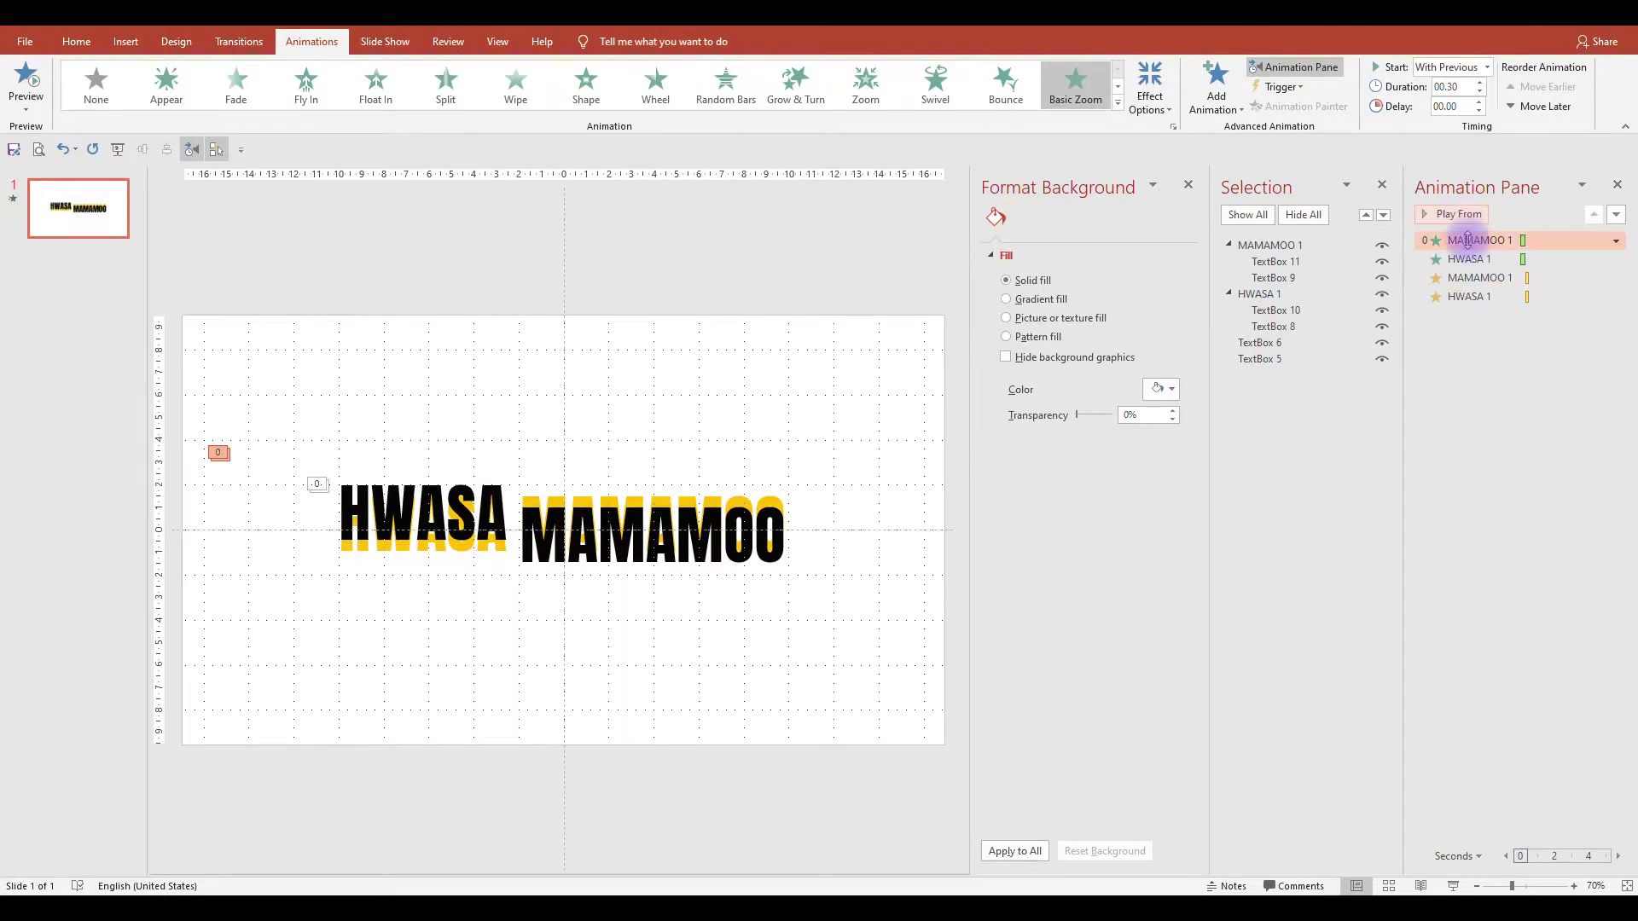
Add a Spin emphasis effect to both groups, starting With Previous with a duration of 0.25 s.
click(1476, 277)
ctrl+click(1478, 299)
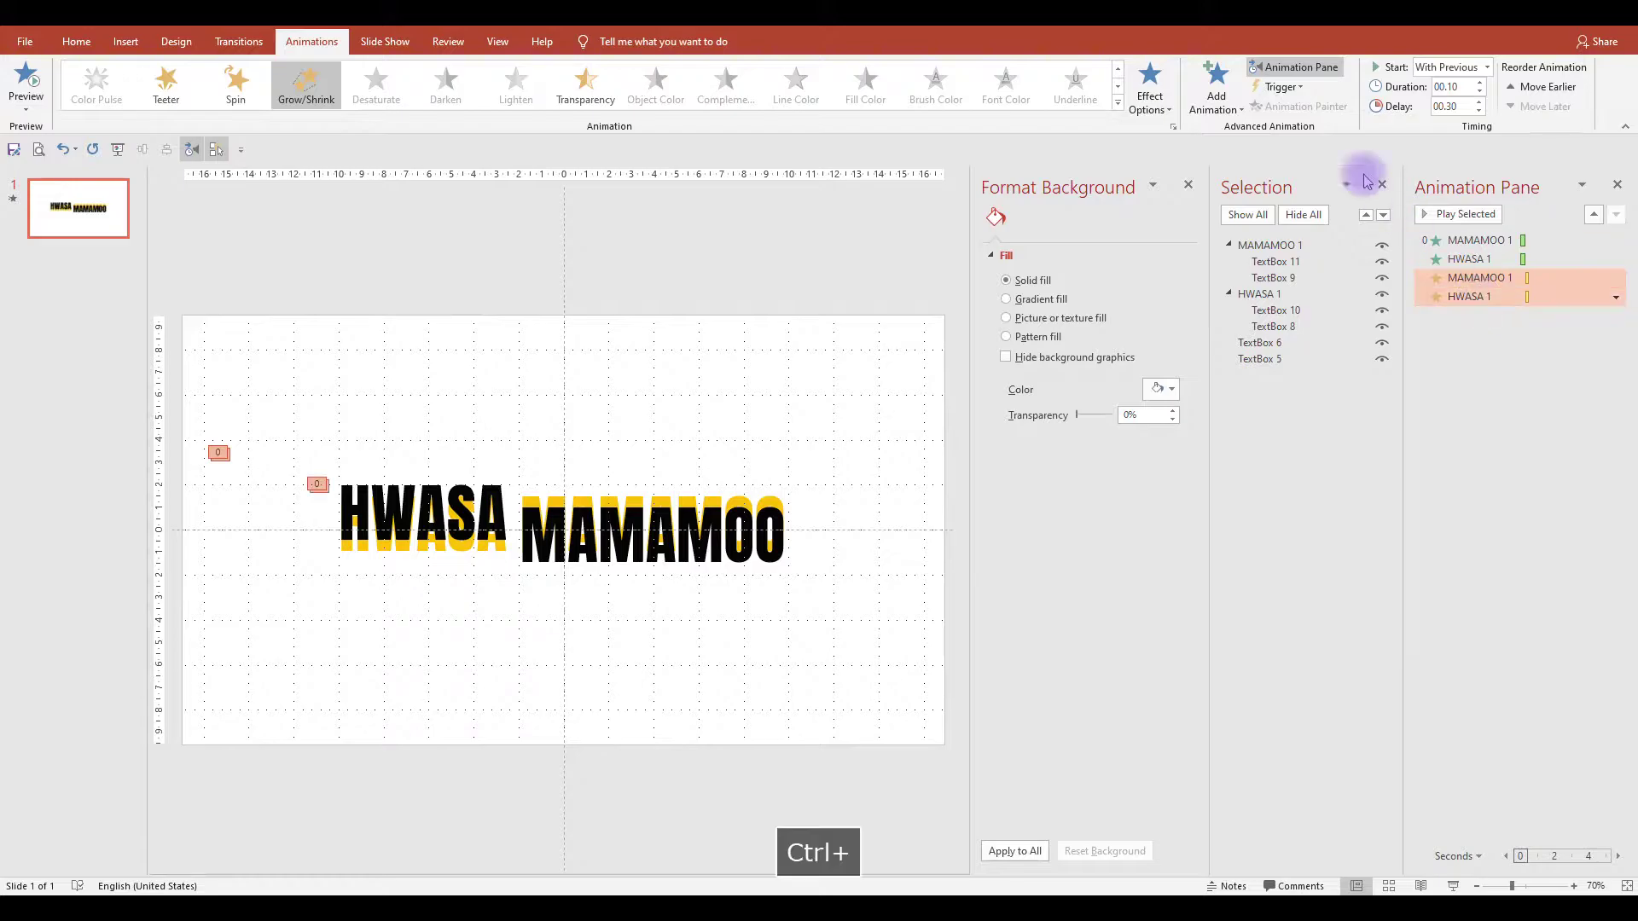
click(1217, 108)
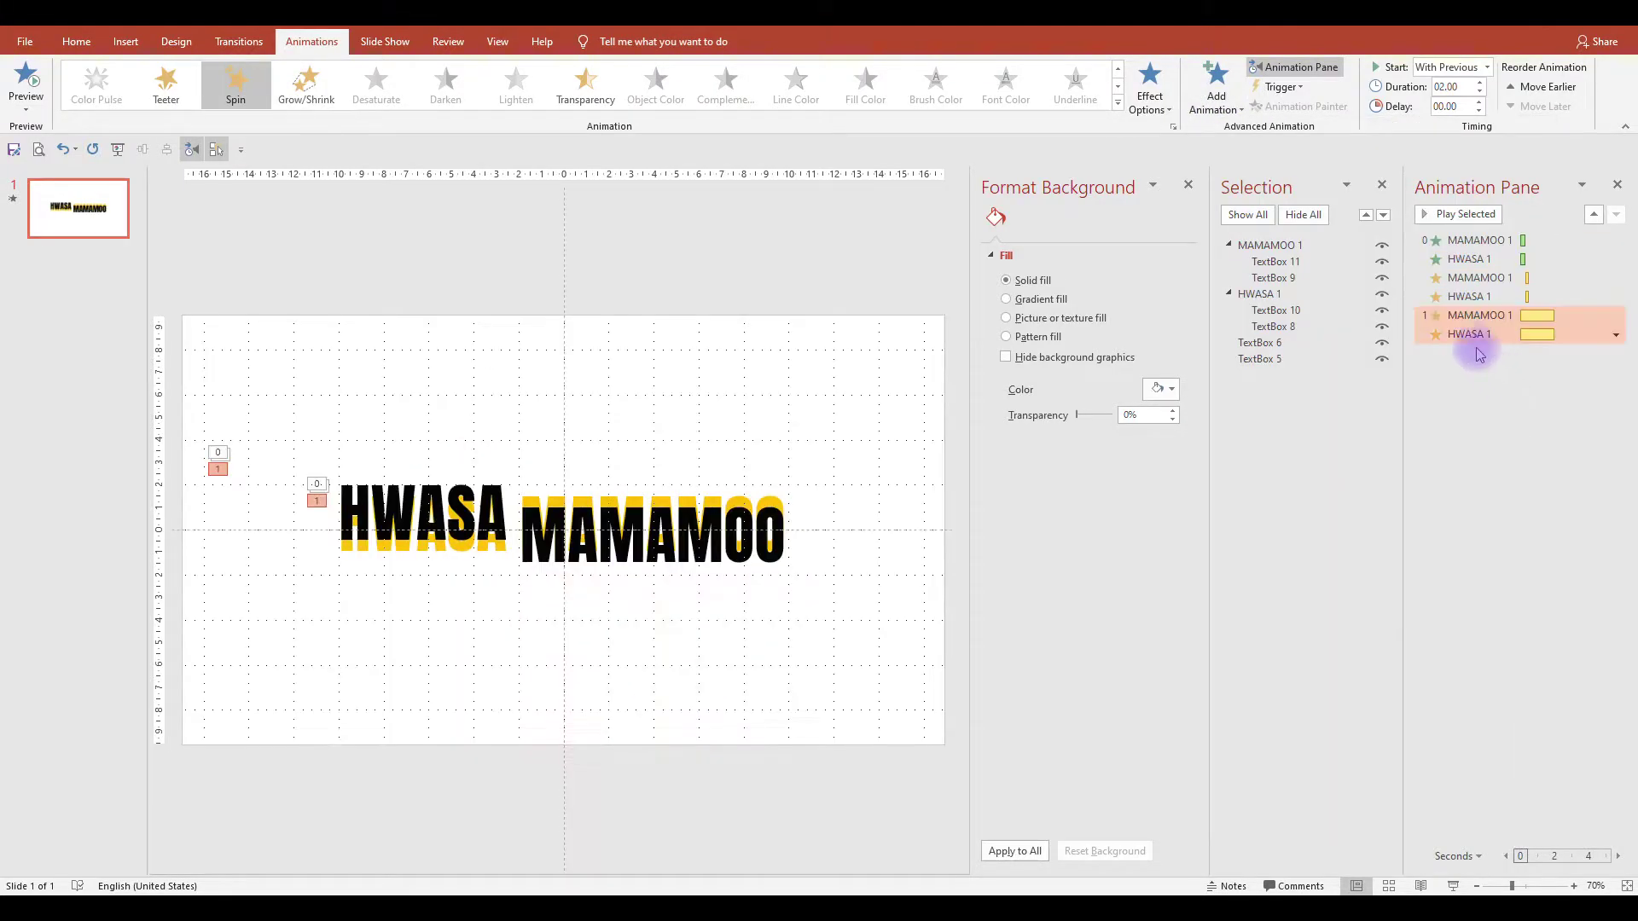
right_click(1460, 336)
click(1439, 192)
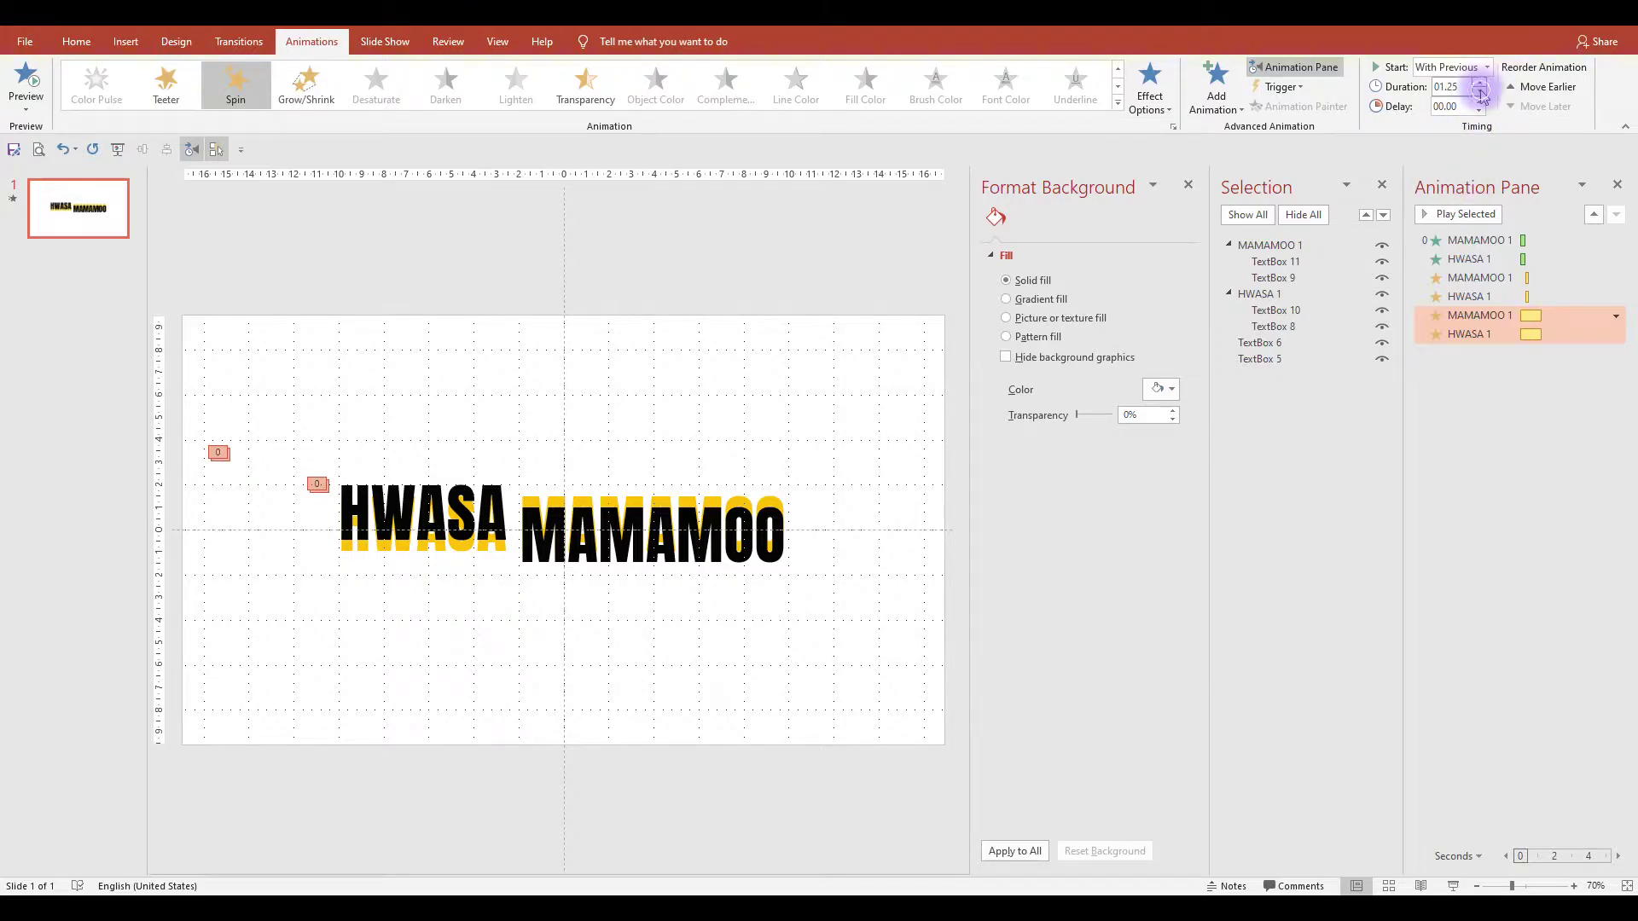
Set MAMAMOO 1's Spin effect to a custom amount of 10° clockwise with Auto-reverse on.
double_click(1467, 315)
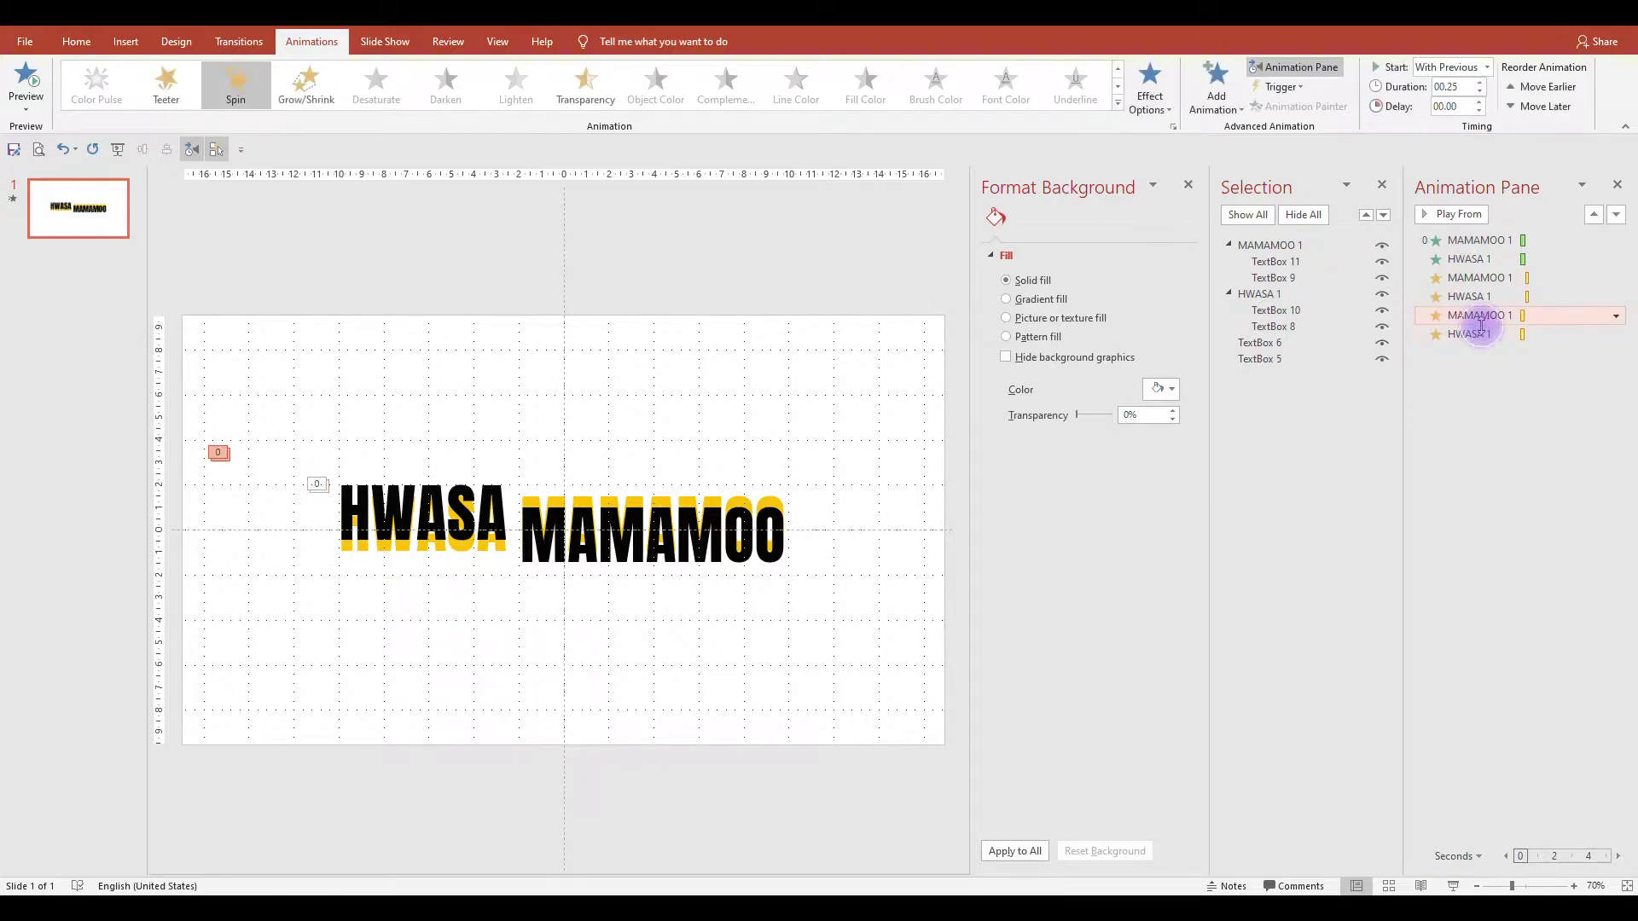
click(780, 362)
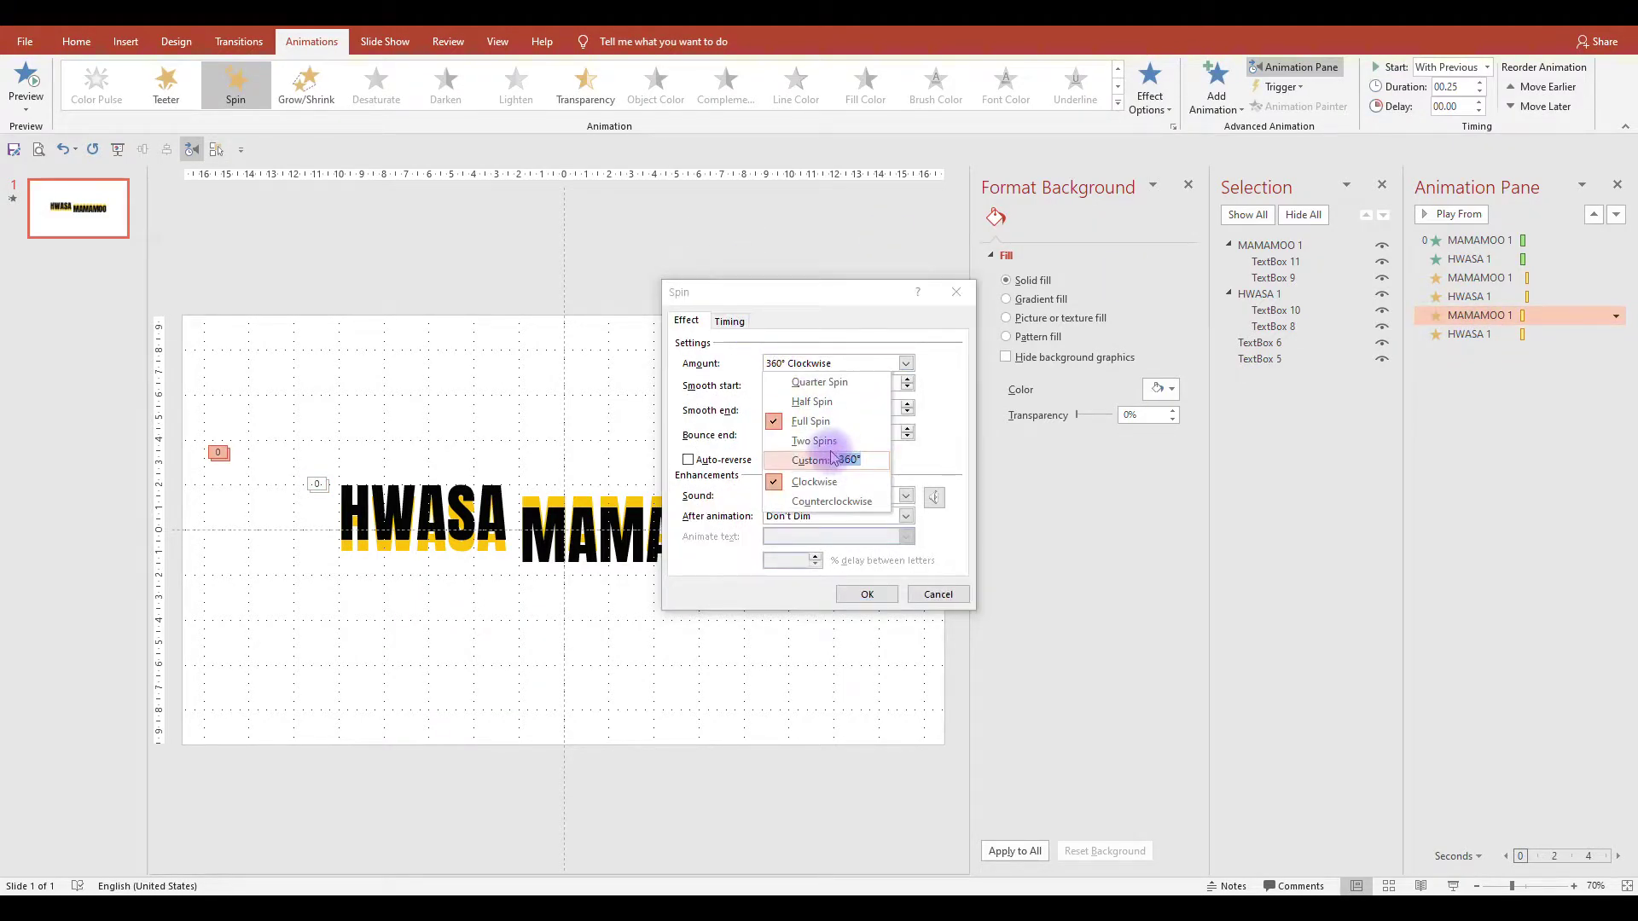
text(10)
key(Return)
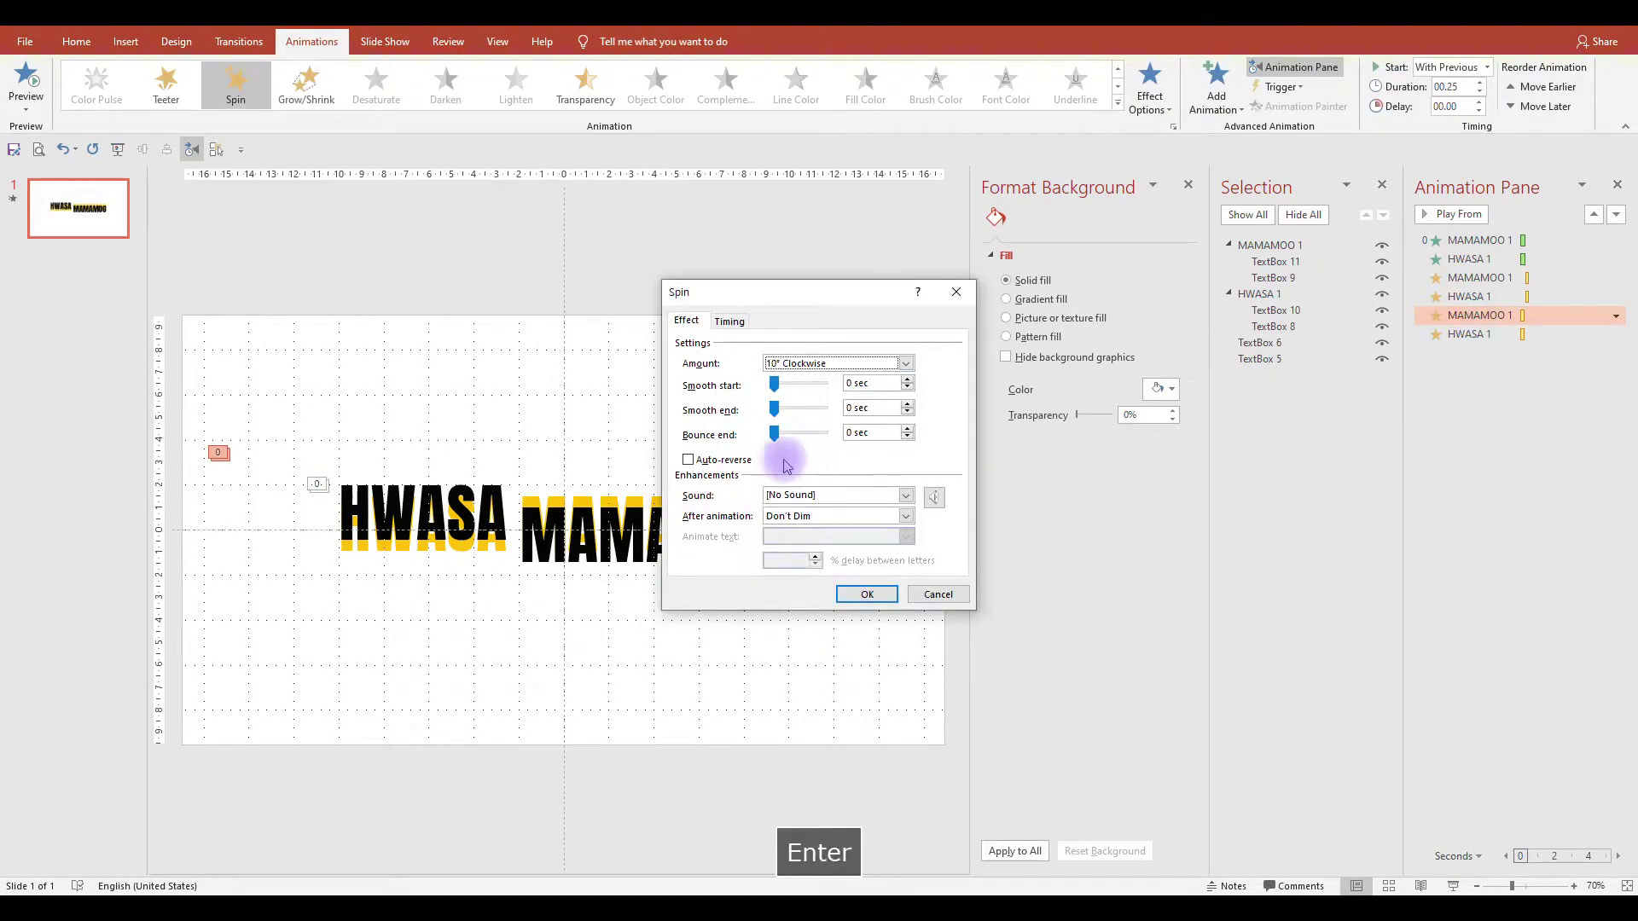
click(723, 459)
click(837, 591)
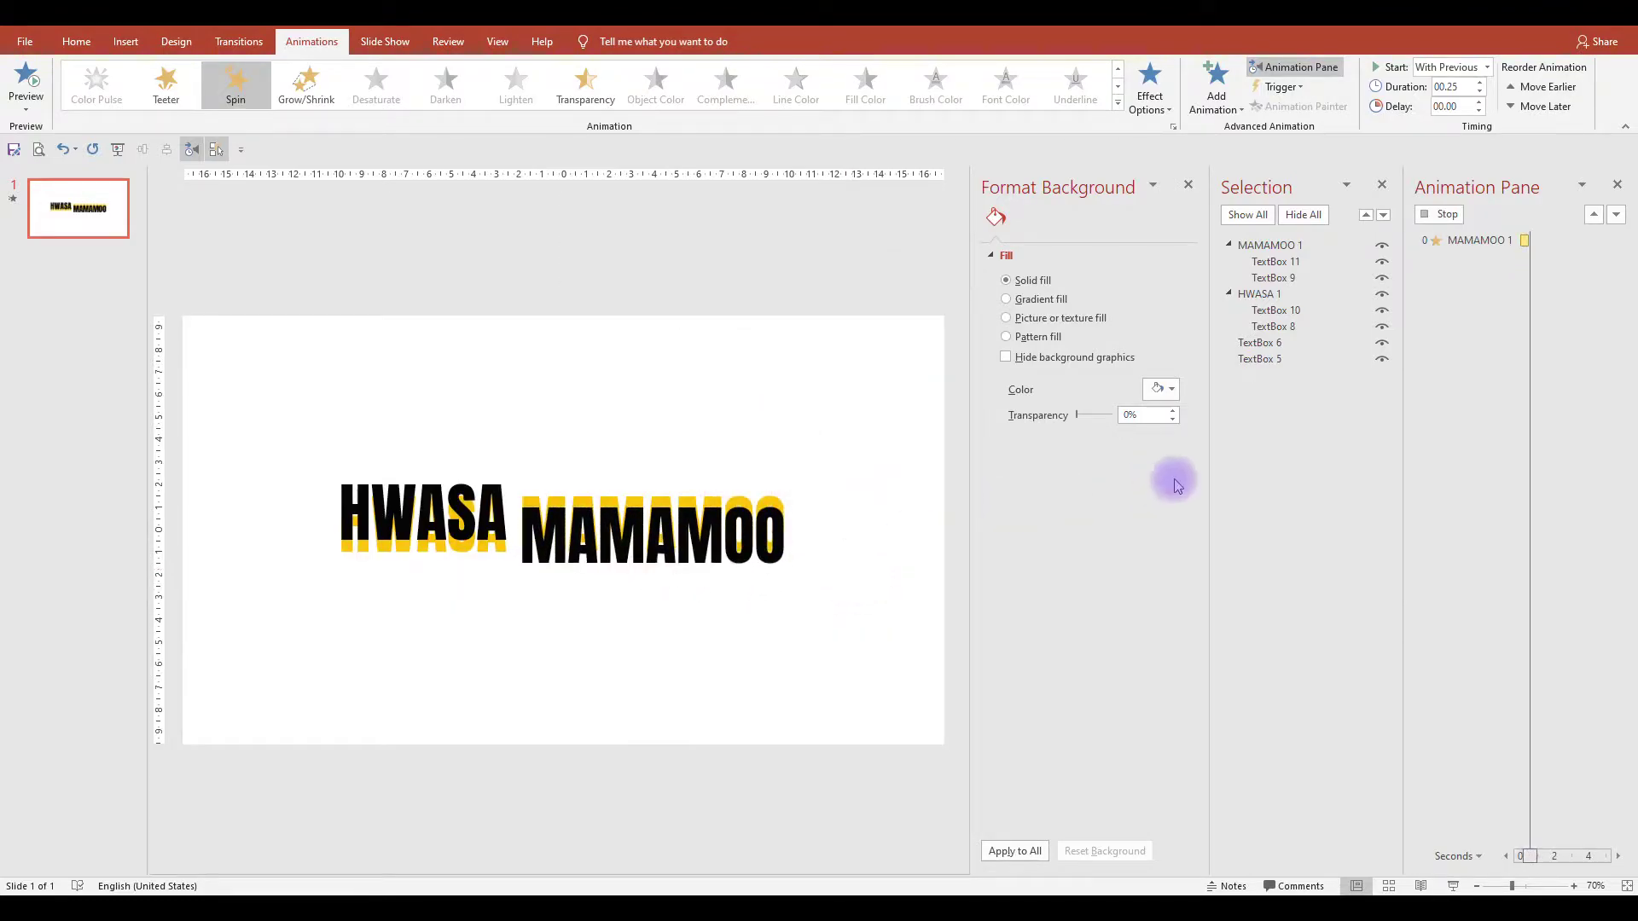
Set HWASA 1's Spin effect to a custom amount of 10° clockwise with Auto-reverse on.
double_click(1468, 335)
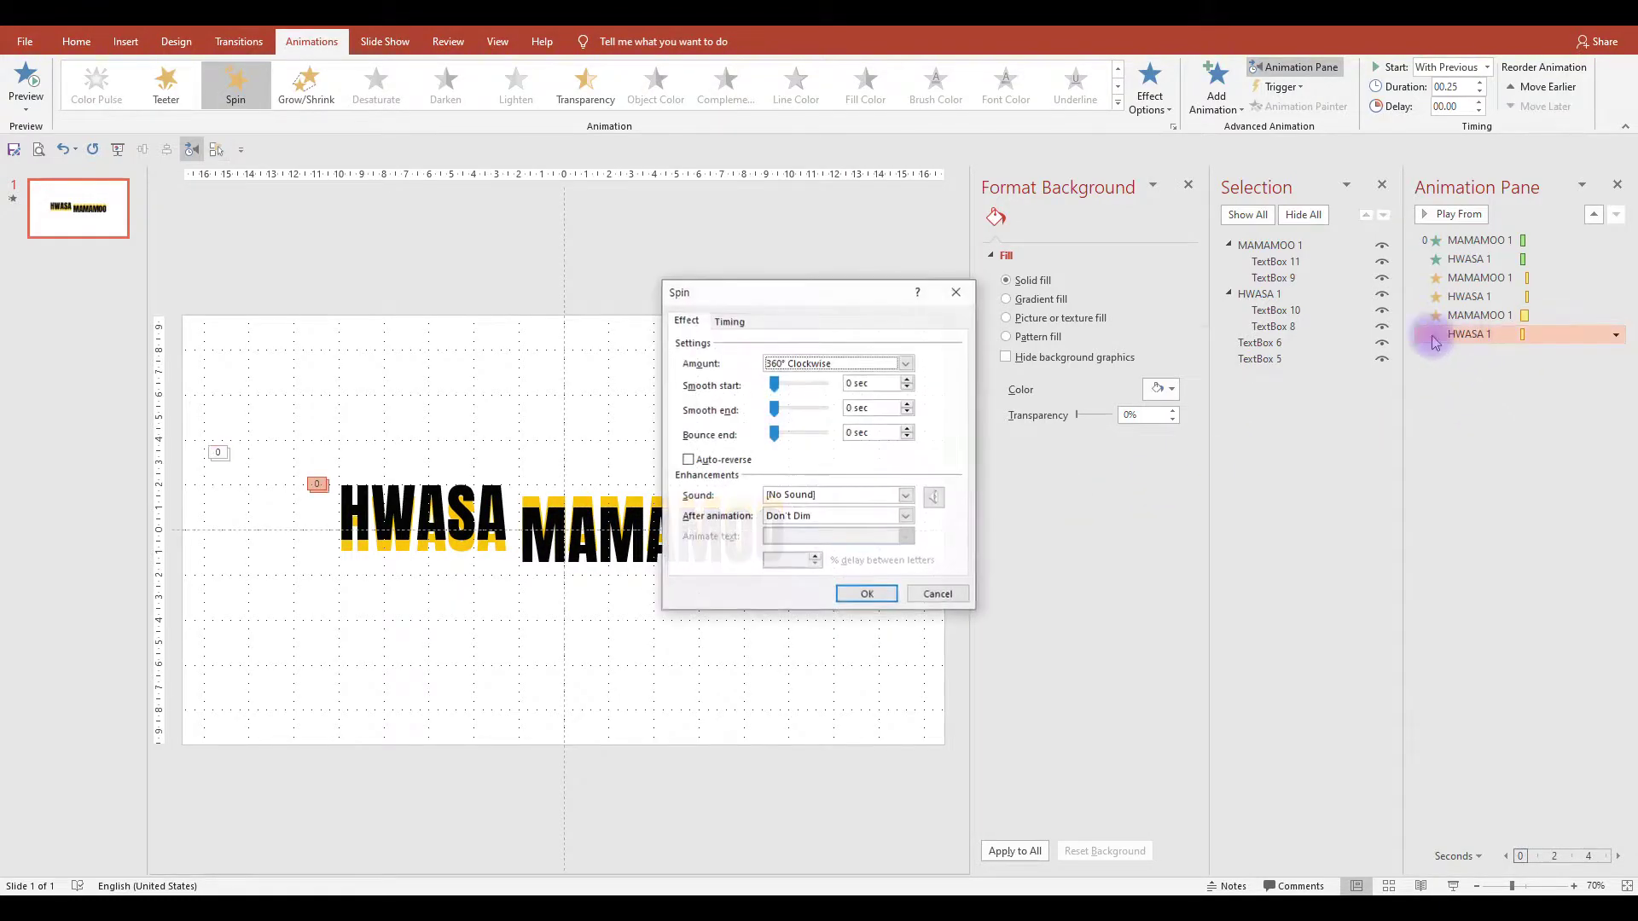
click(788, 369)
click(822, 461)
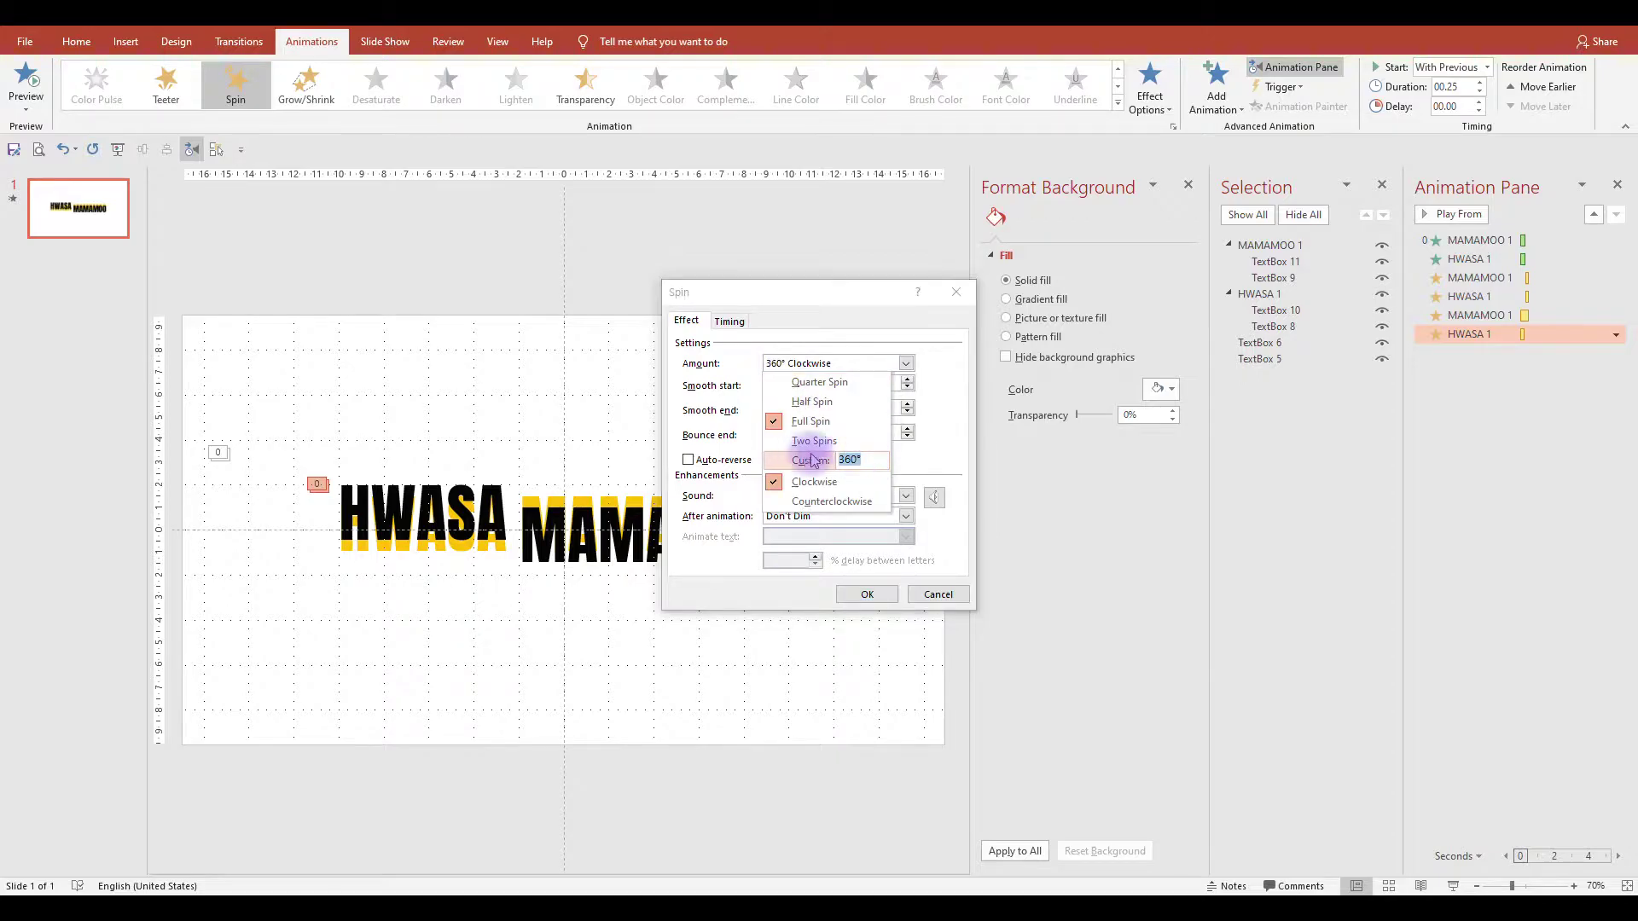
text(10)
key(Return)
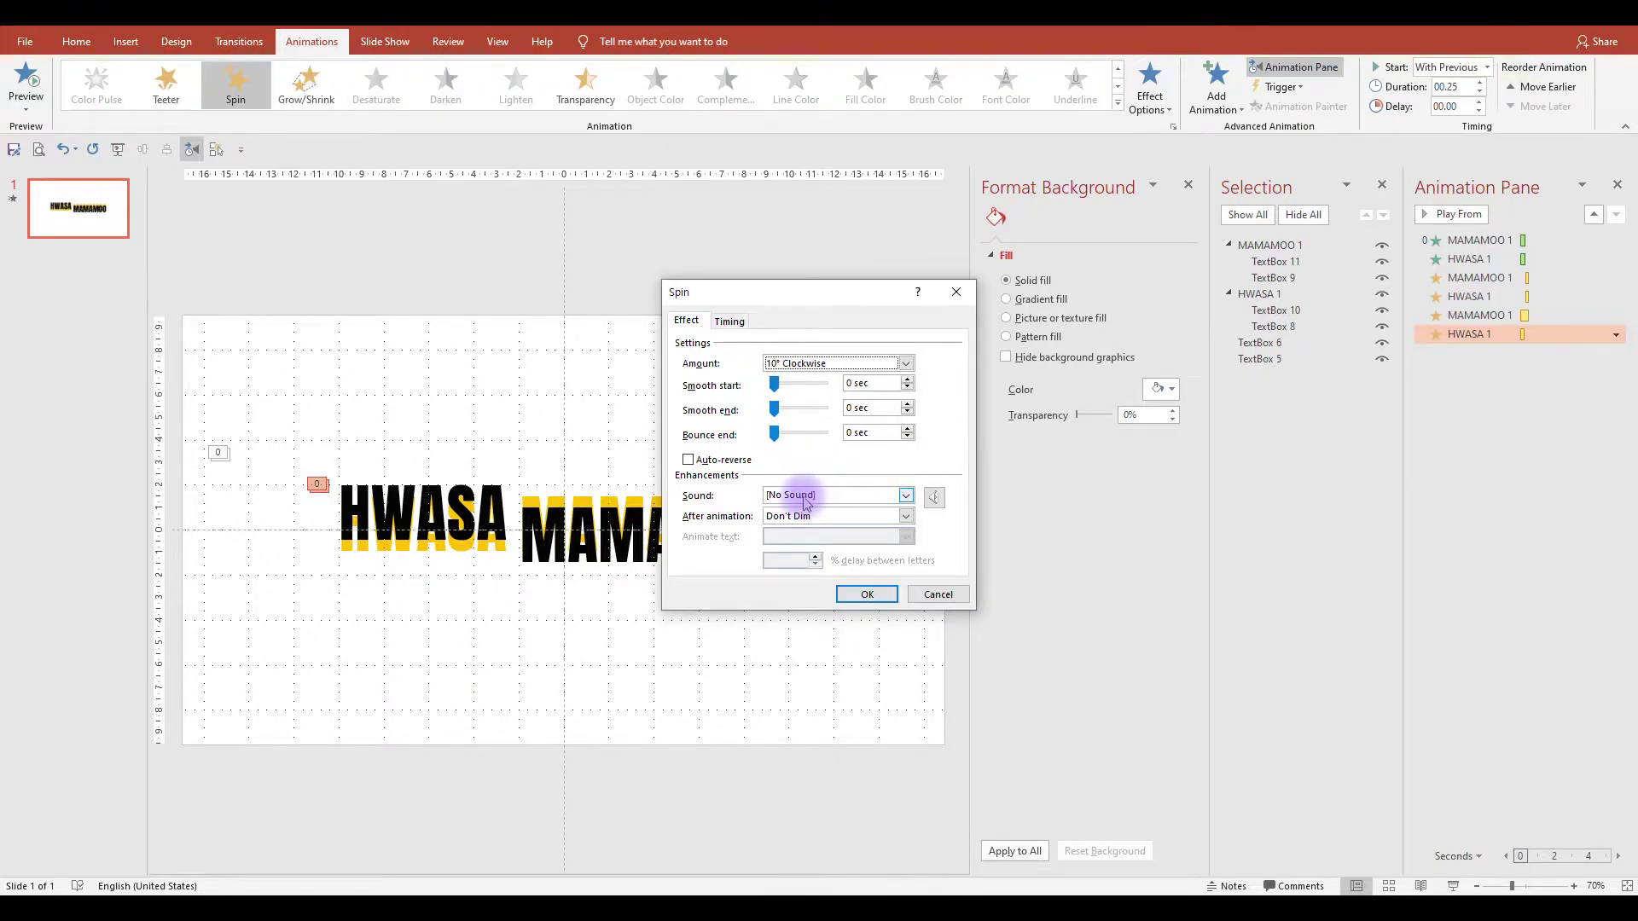
click(867, 594)
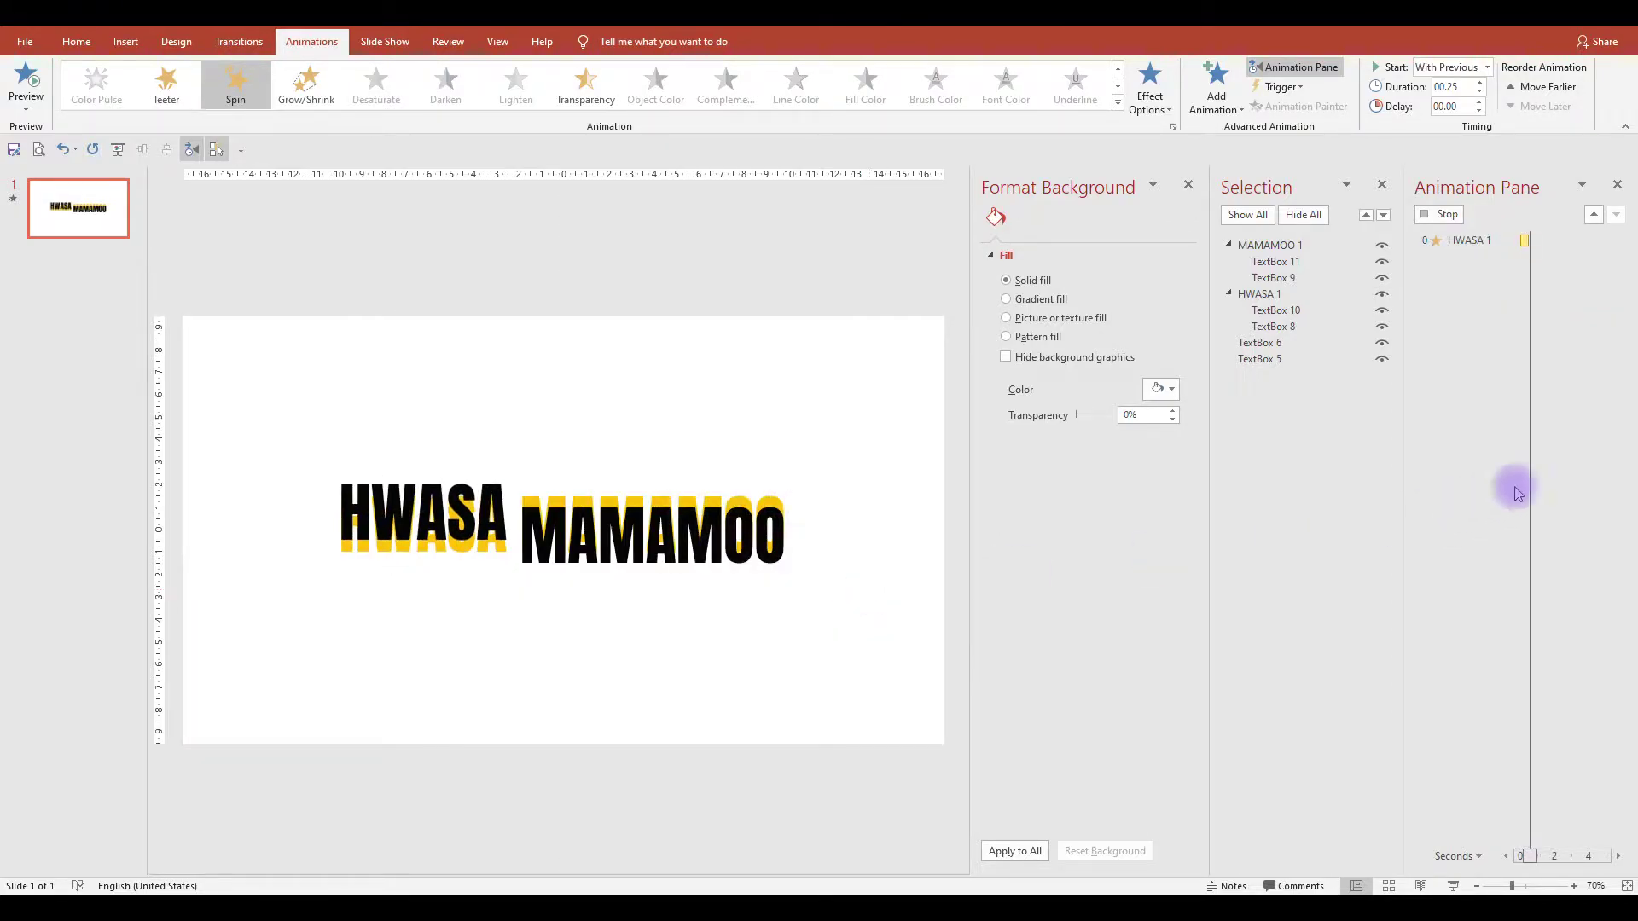
Reorder the animations so HWASA 1's Basic Zoom and Grow/Shrink effects each come before MAMAMOO 1's.
drag(1467, 258, 1465, 242)
click(1475, 296)
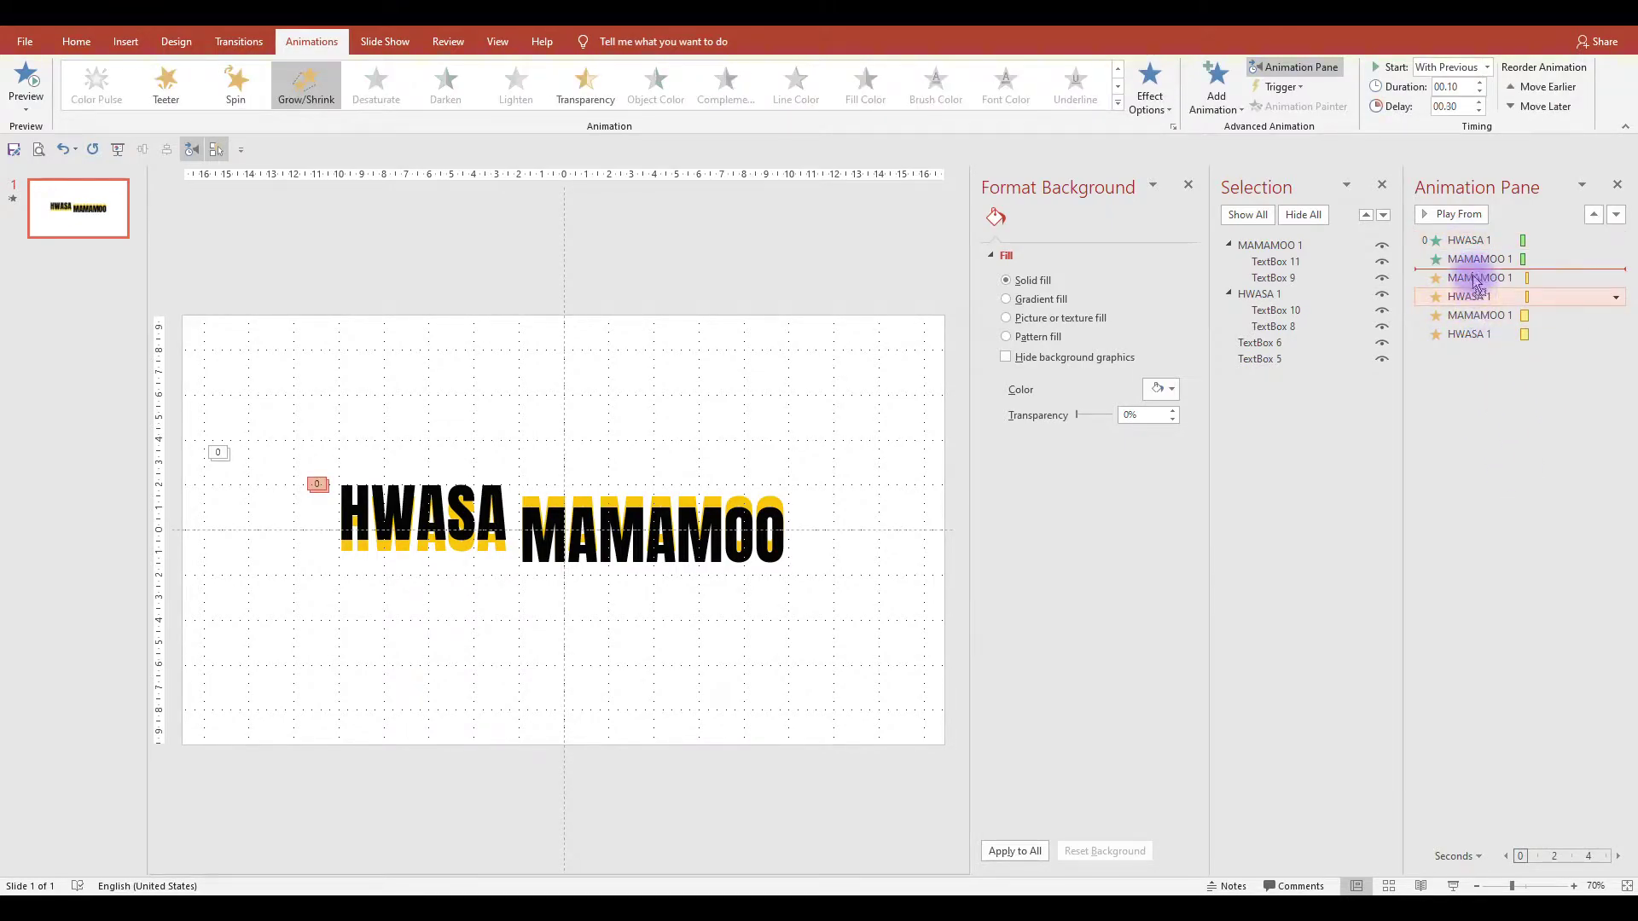
click(1436, 107)
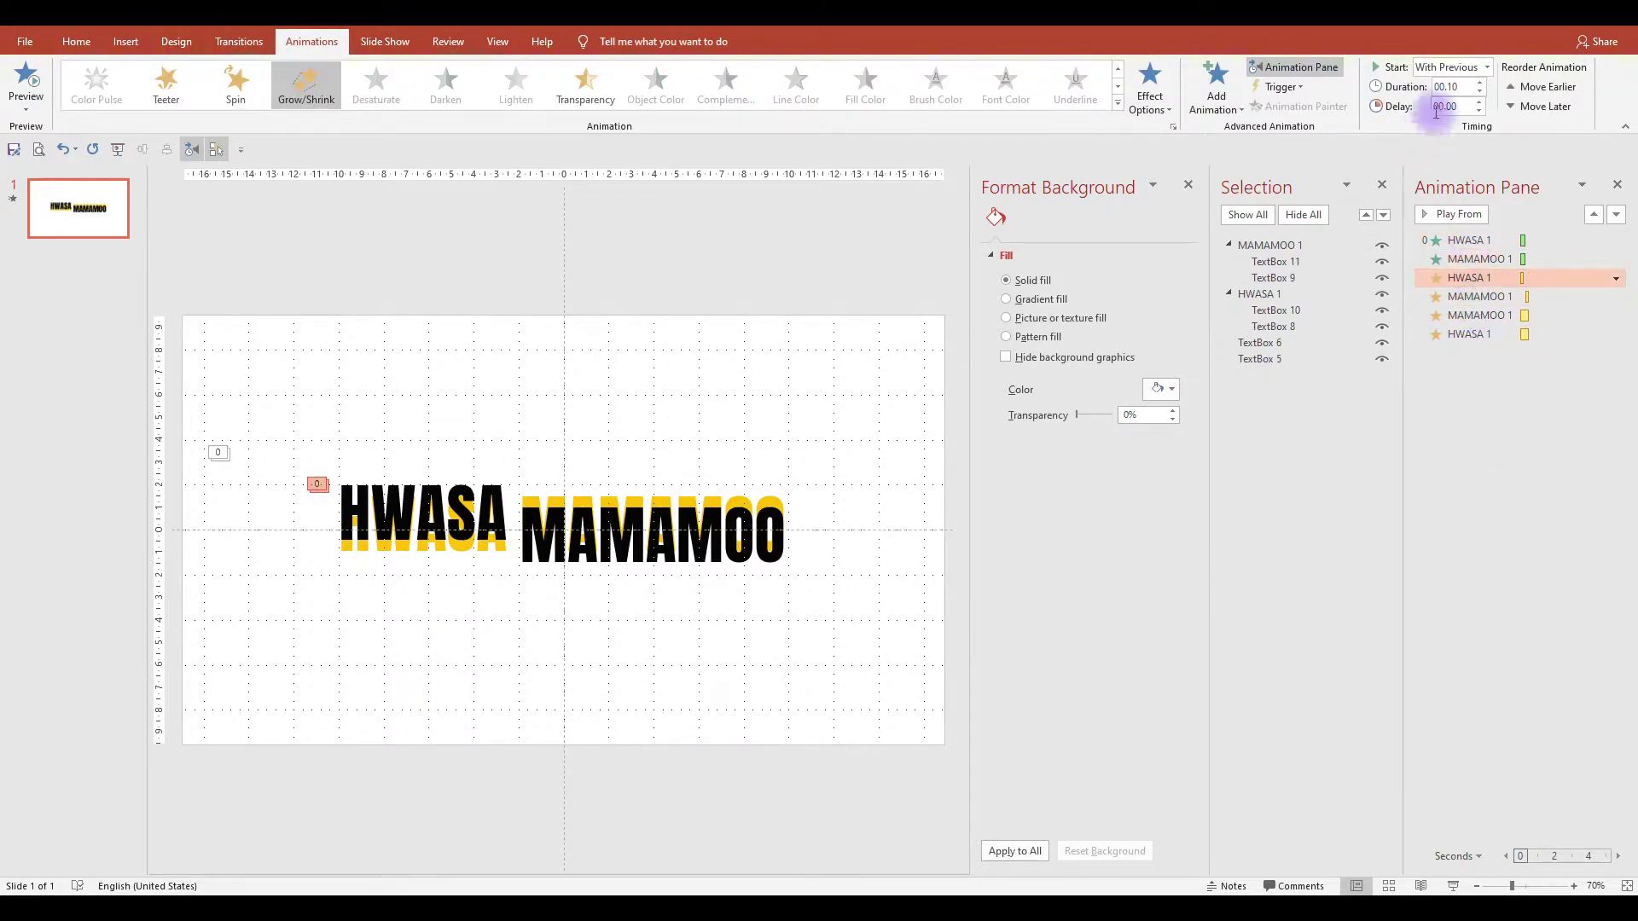
click(1469, 260)
click(1500, 279)
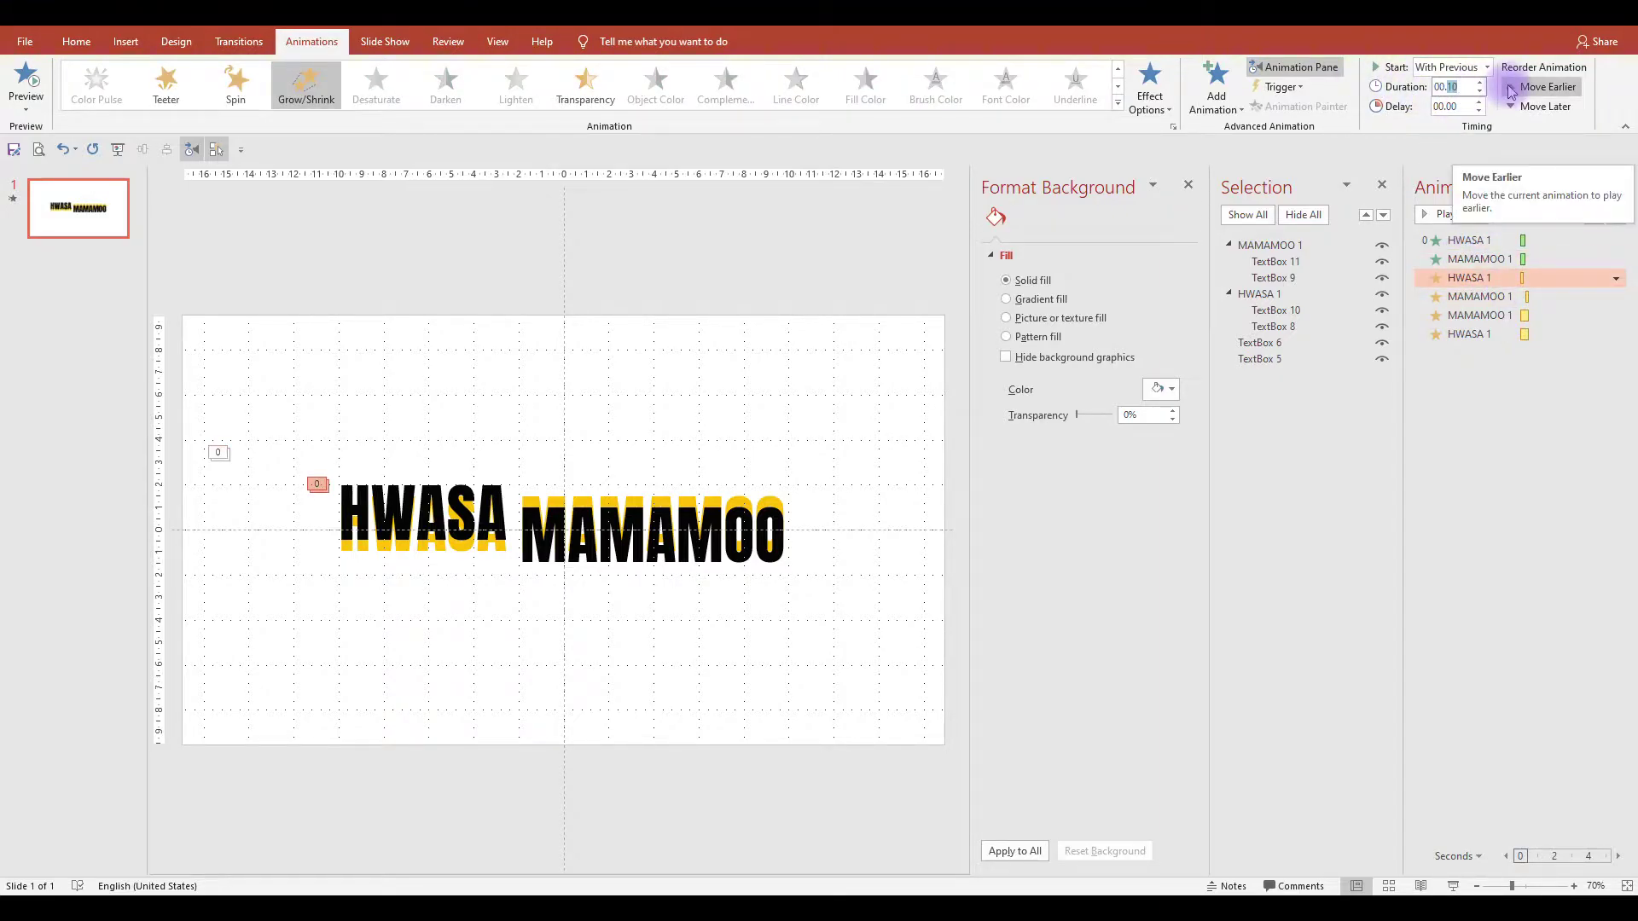
text(3)
key(Return)
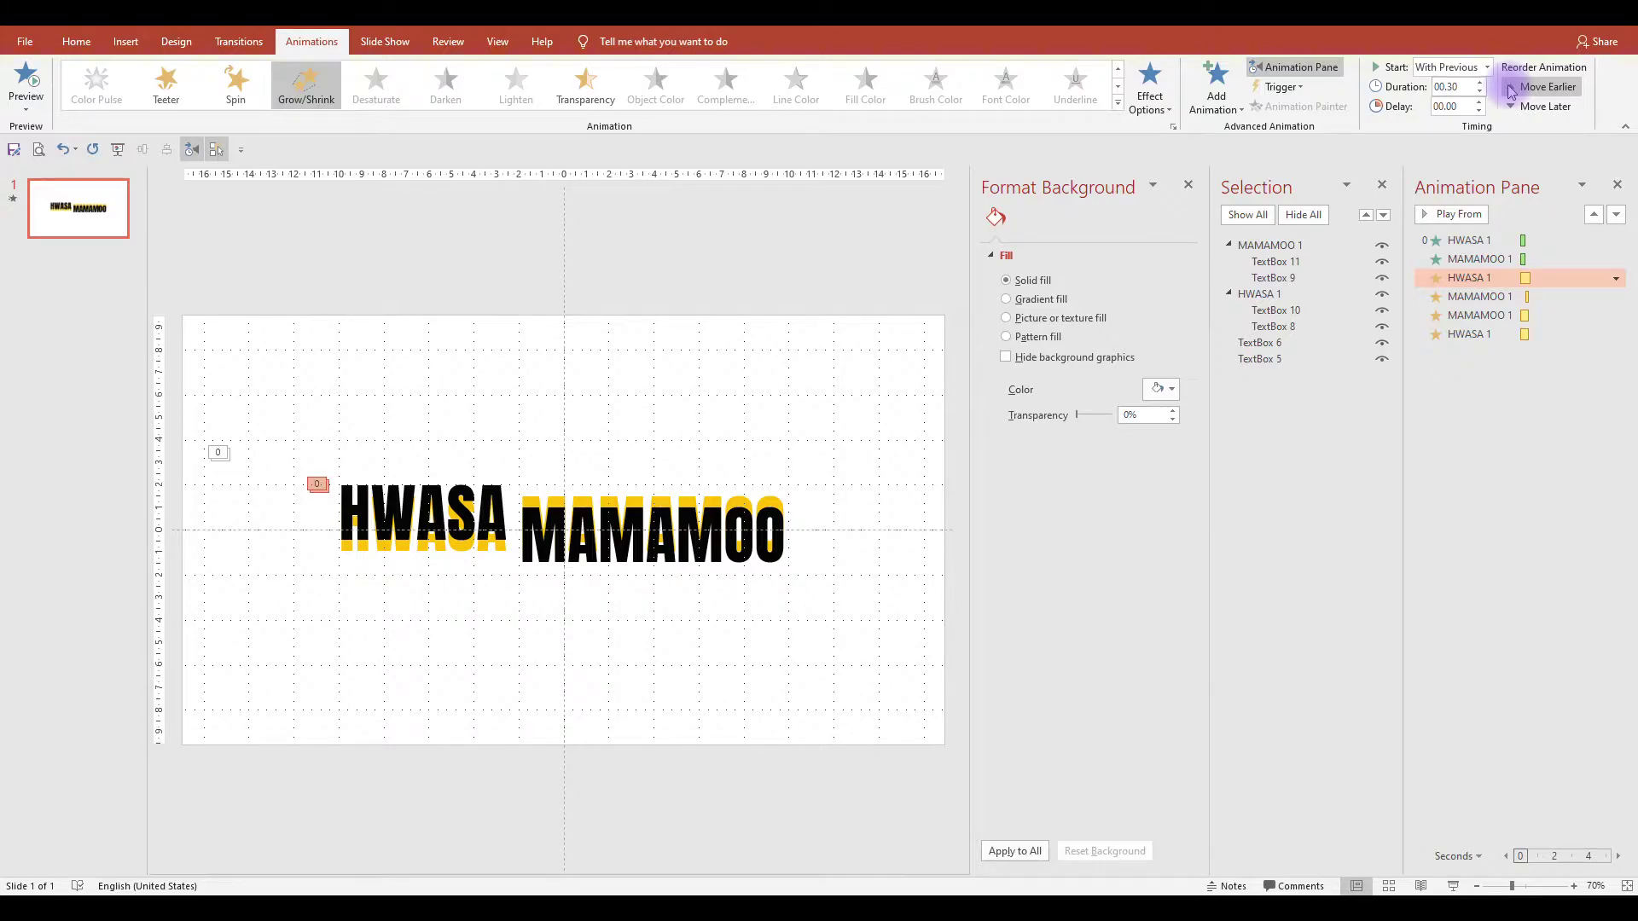
key(ctrl+z)
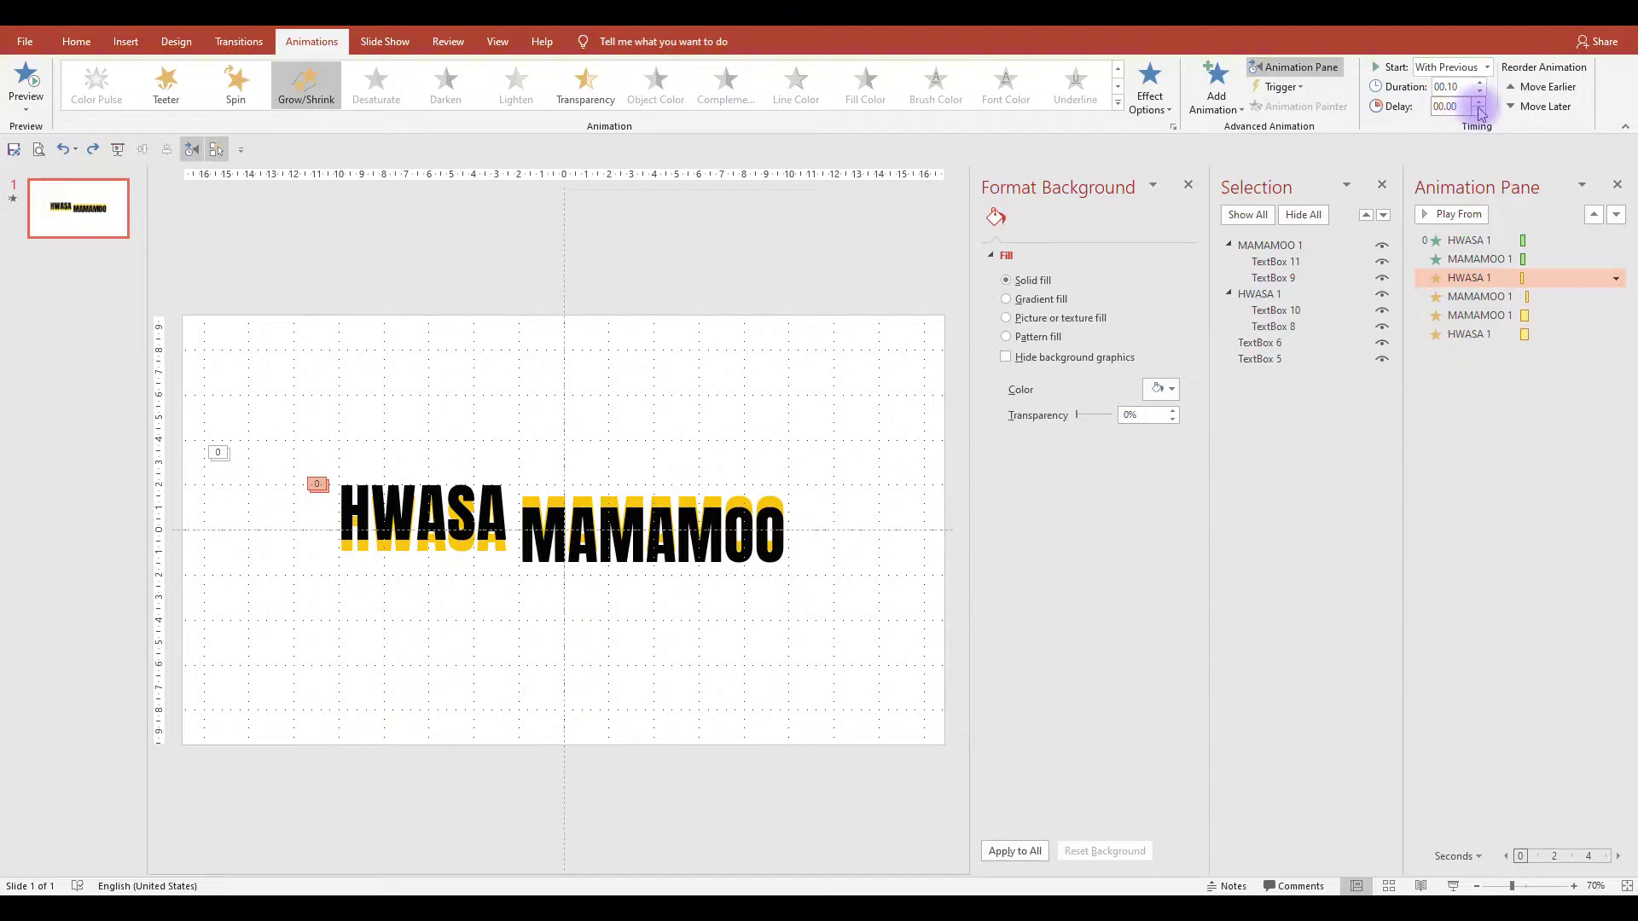
Delay the Grow/Shrink effects by 0.30 s for HWASA 1 and 0.55 s for MAMAMOO 1, and delay MAMAMOO 1's entrance.
text(3)
key(Return)
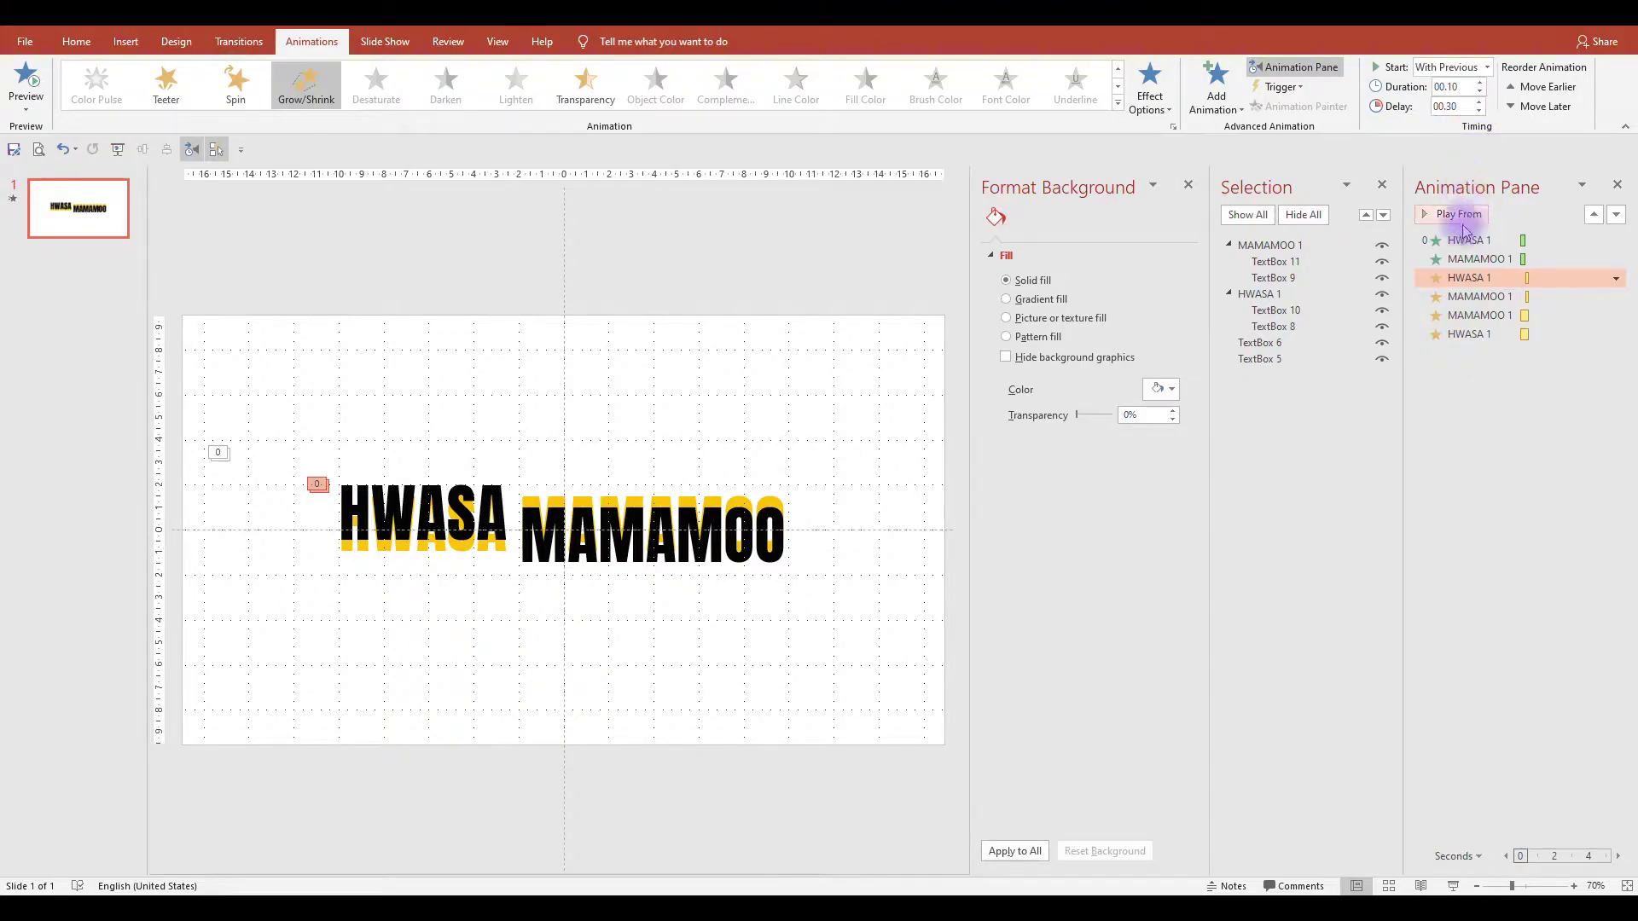
click(1460, 259)
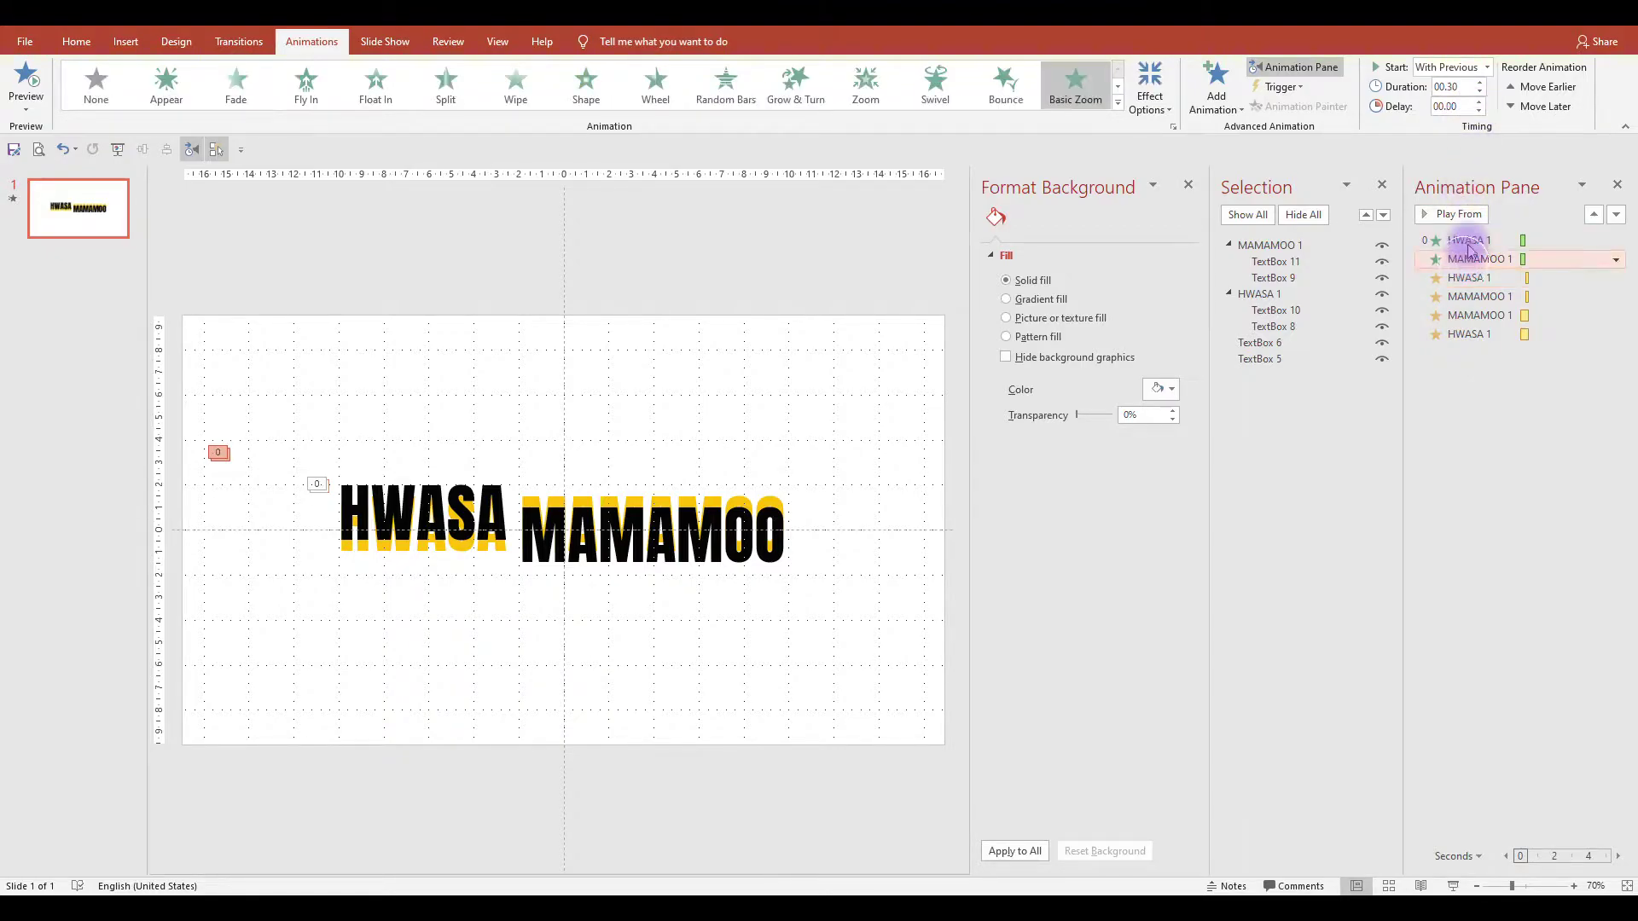
click(1496, 295)
click(1454, 104)
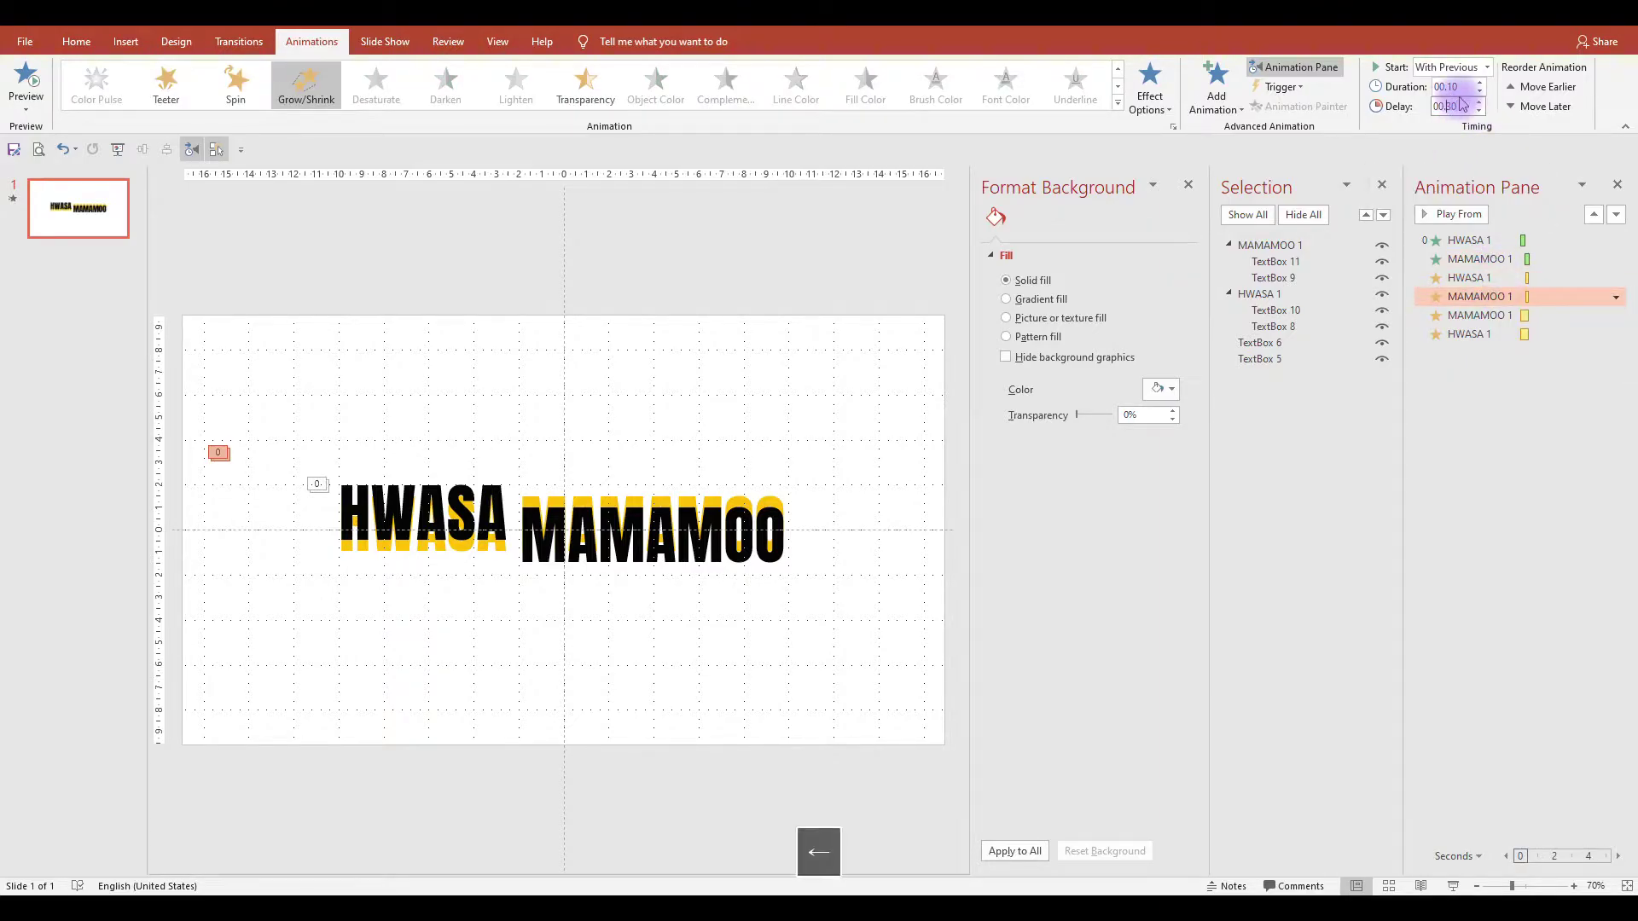
key(Return)
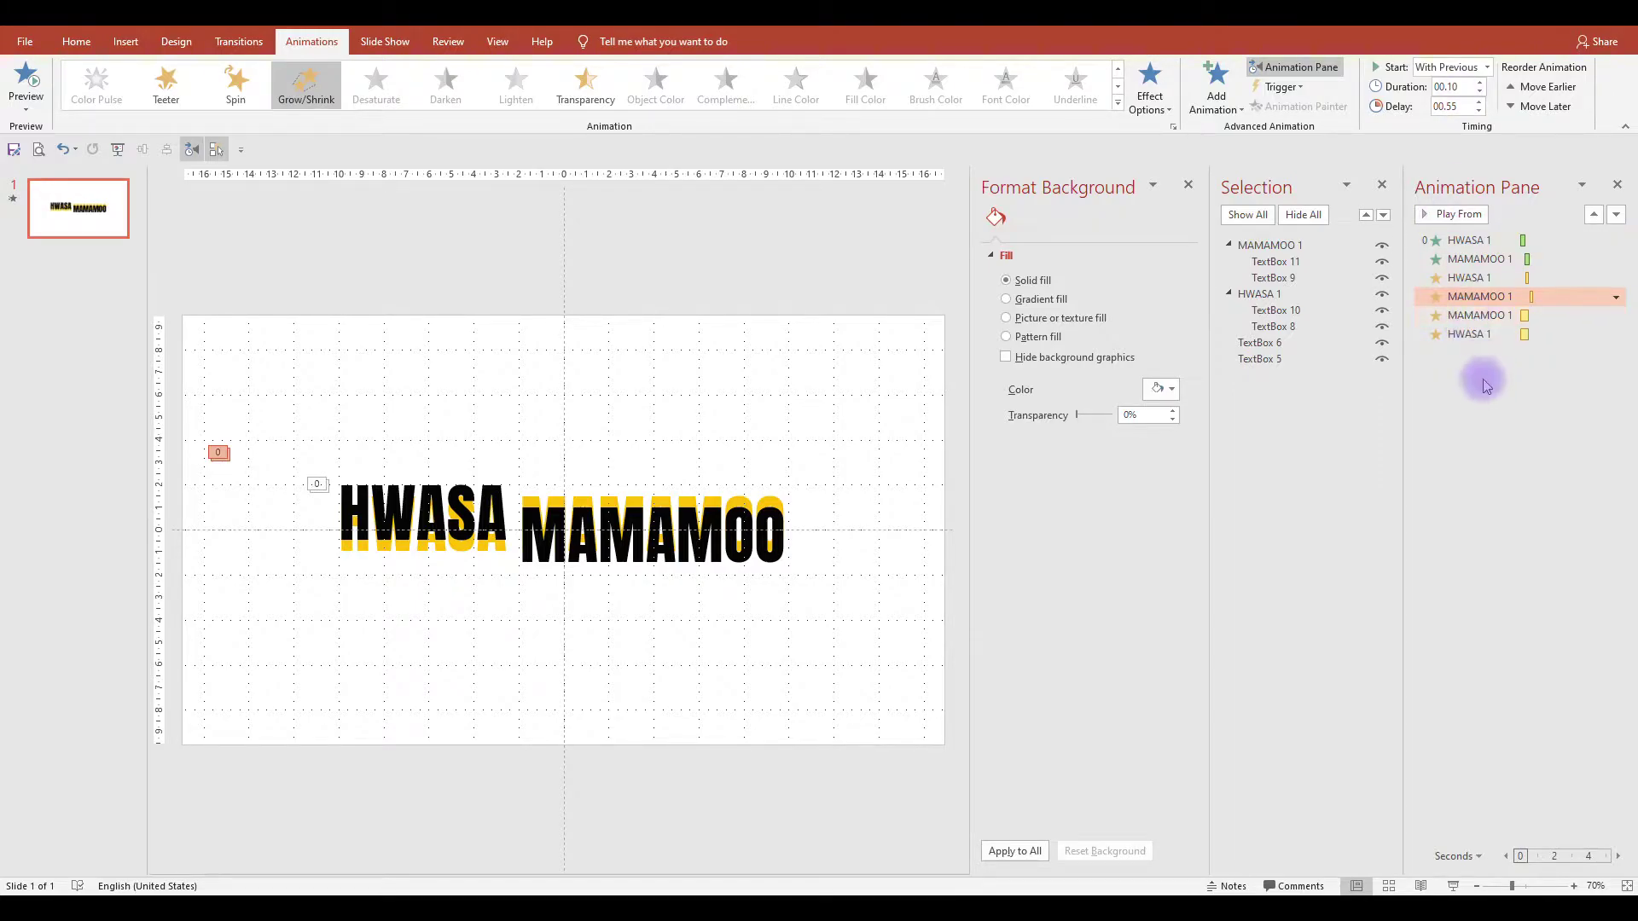
Set the delay of HWASA 1's Spin effect to 0.25 s and play the whole animation sequence.
click(1468, 333)
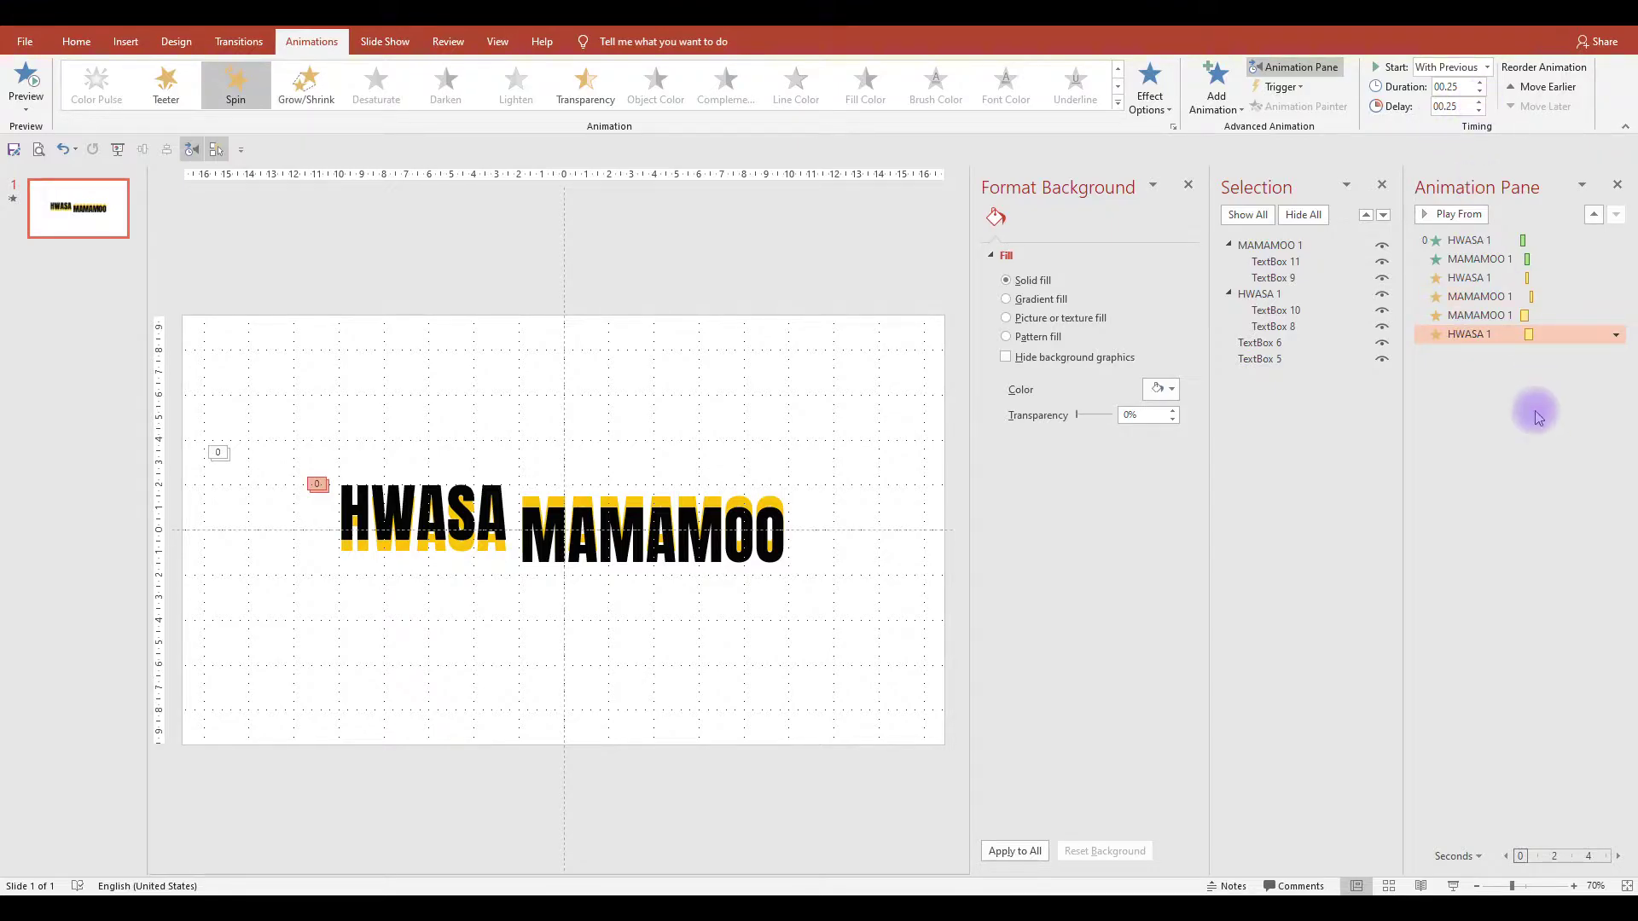
click(1452, 214)
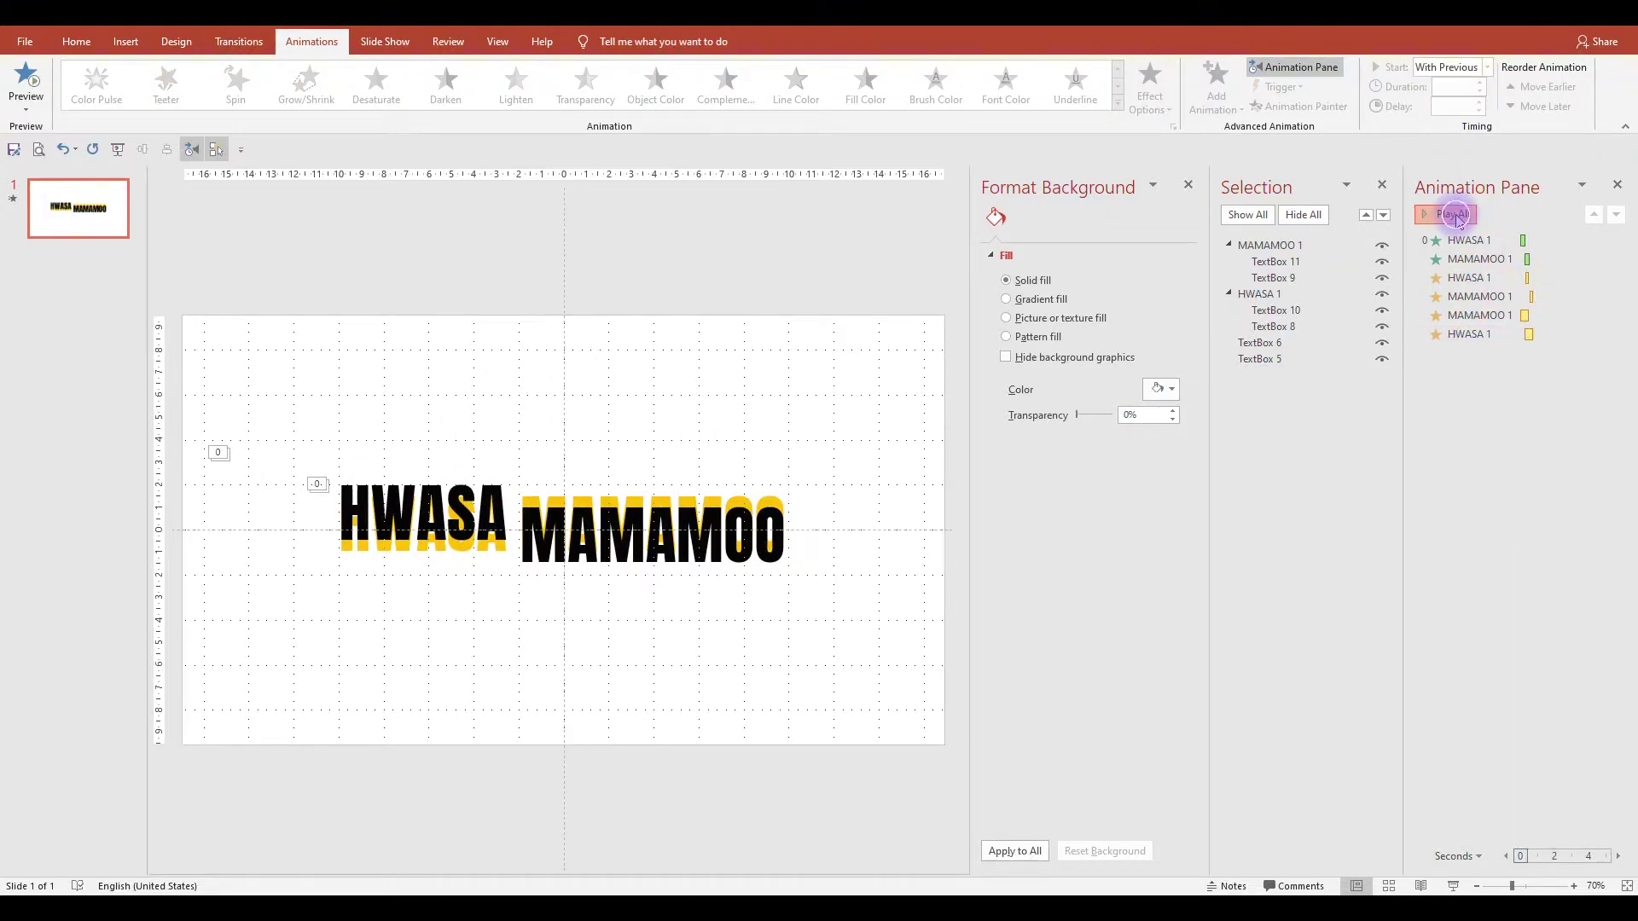
click(1450, 214)
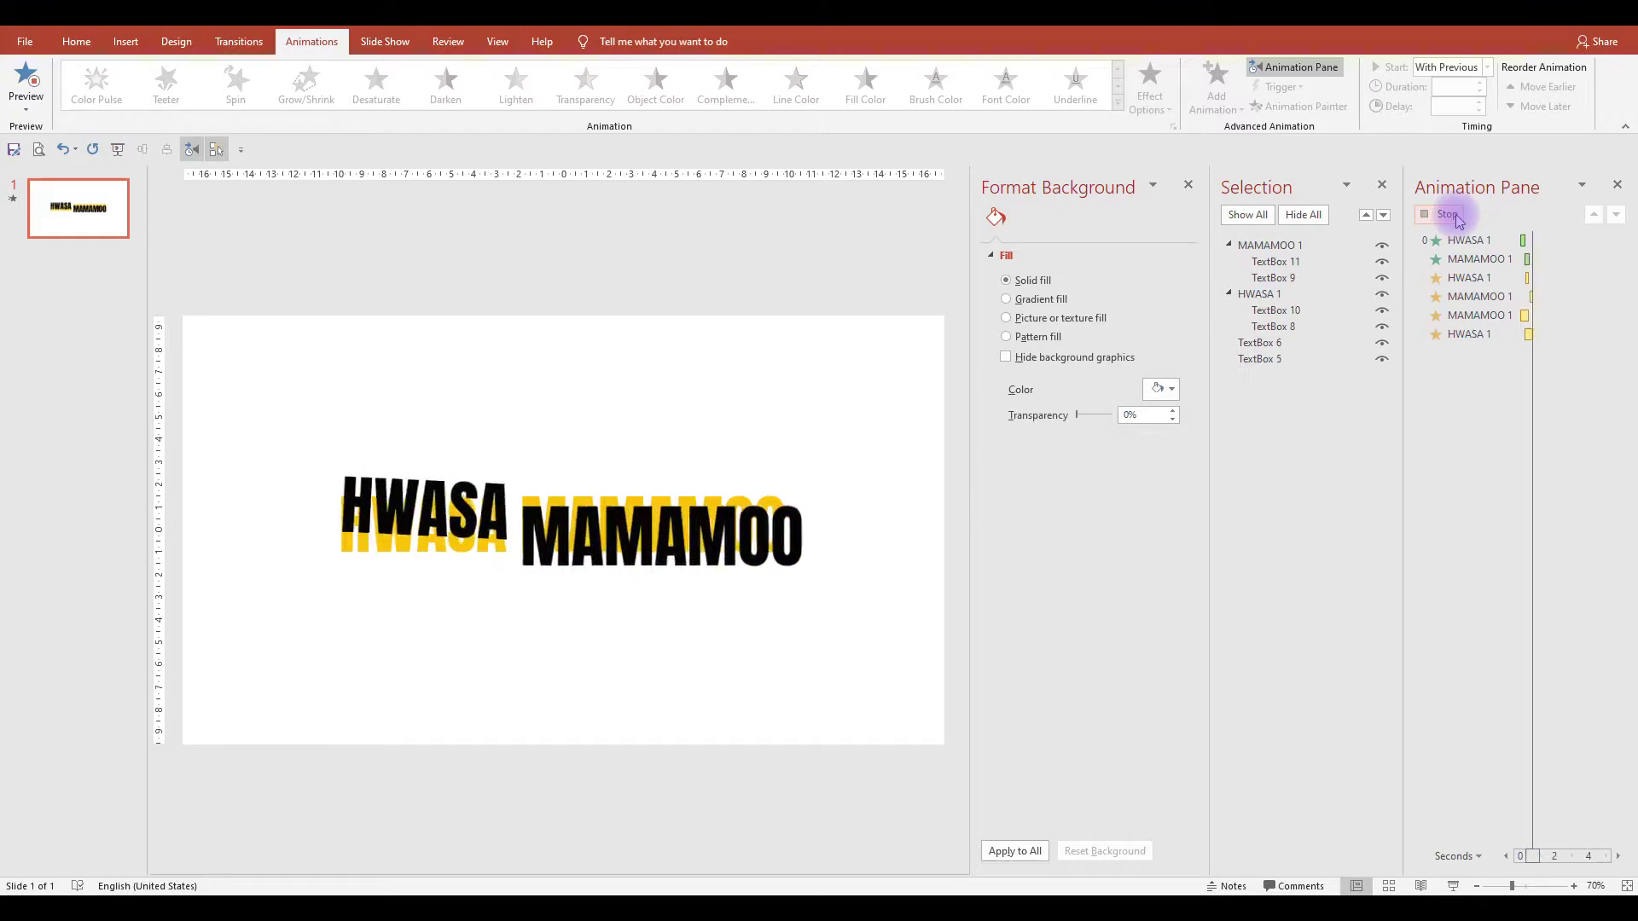
Move HWASA 1's Spin effect ahead of MAMAMOO 1's, delaying MAMAMOO 1's instead, and play all animations.
double_click(1483, 338)
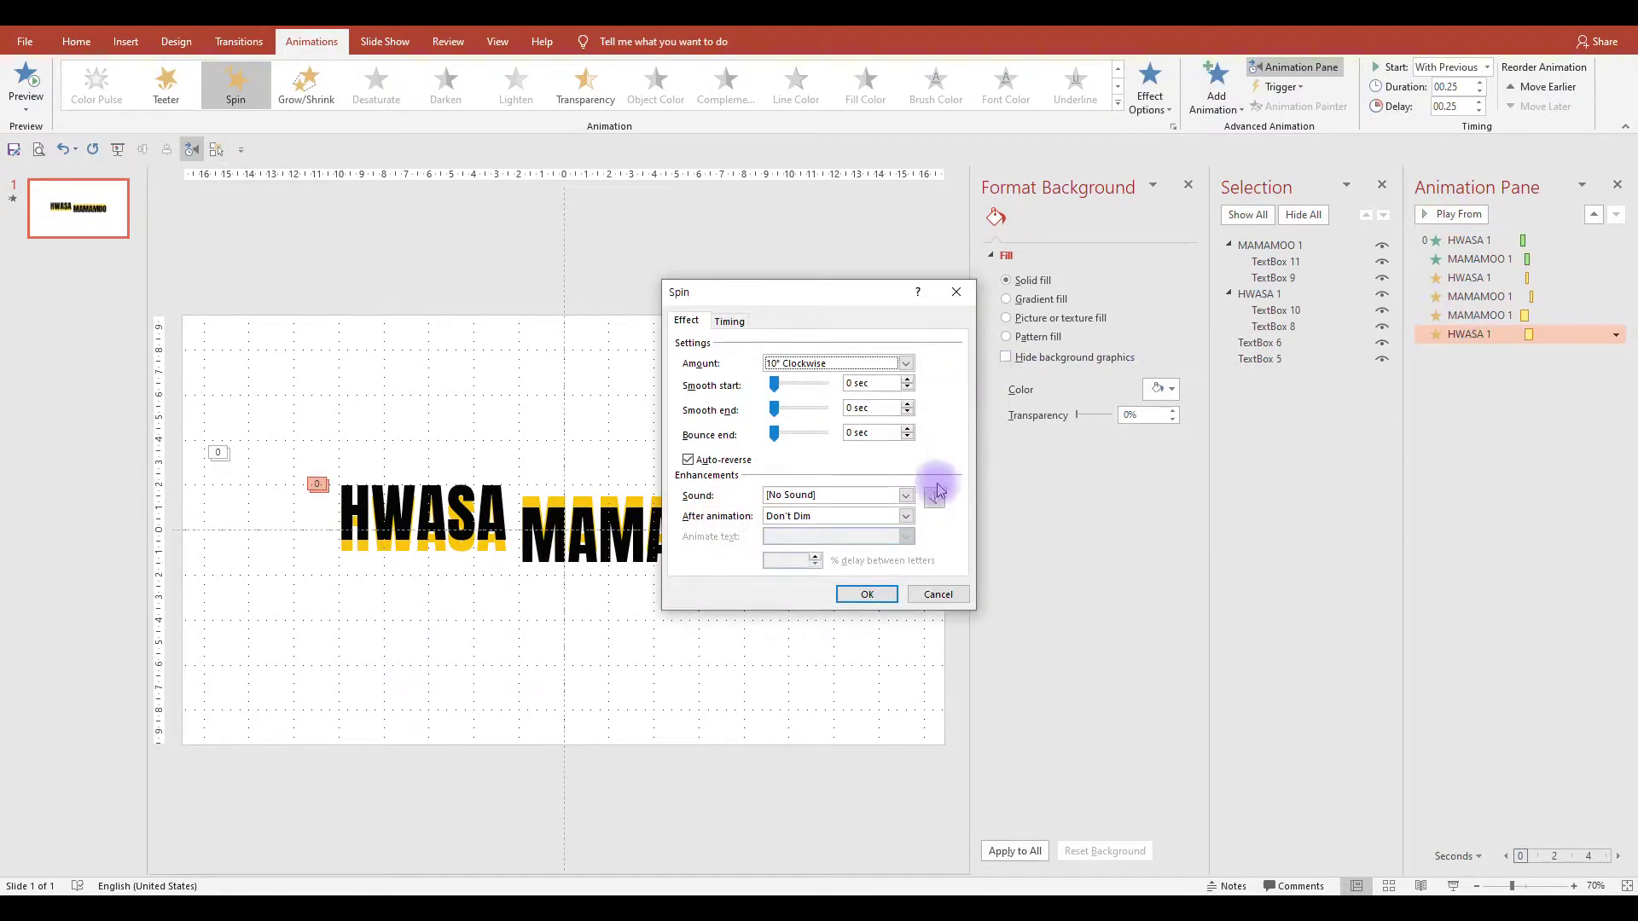
click(937, 594)
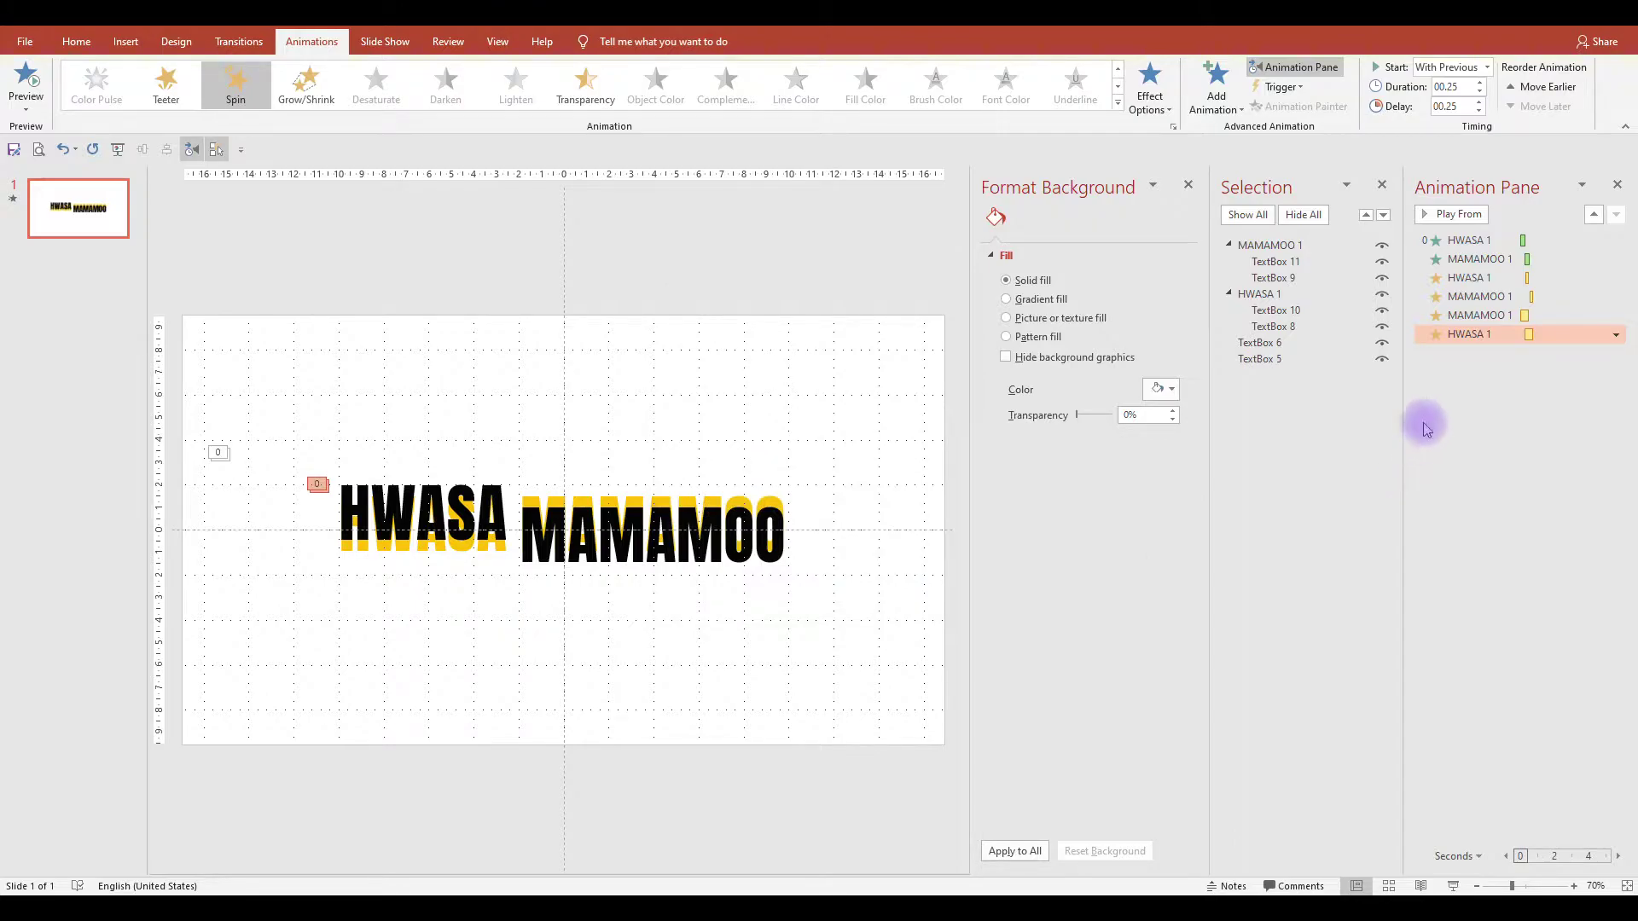
drag(1463, 336, 1465, 314)
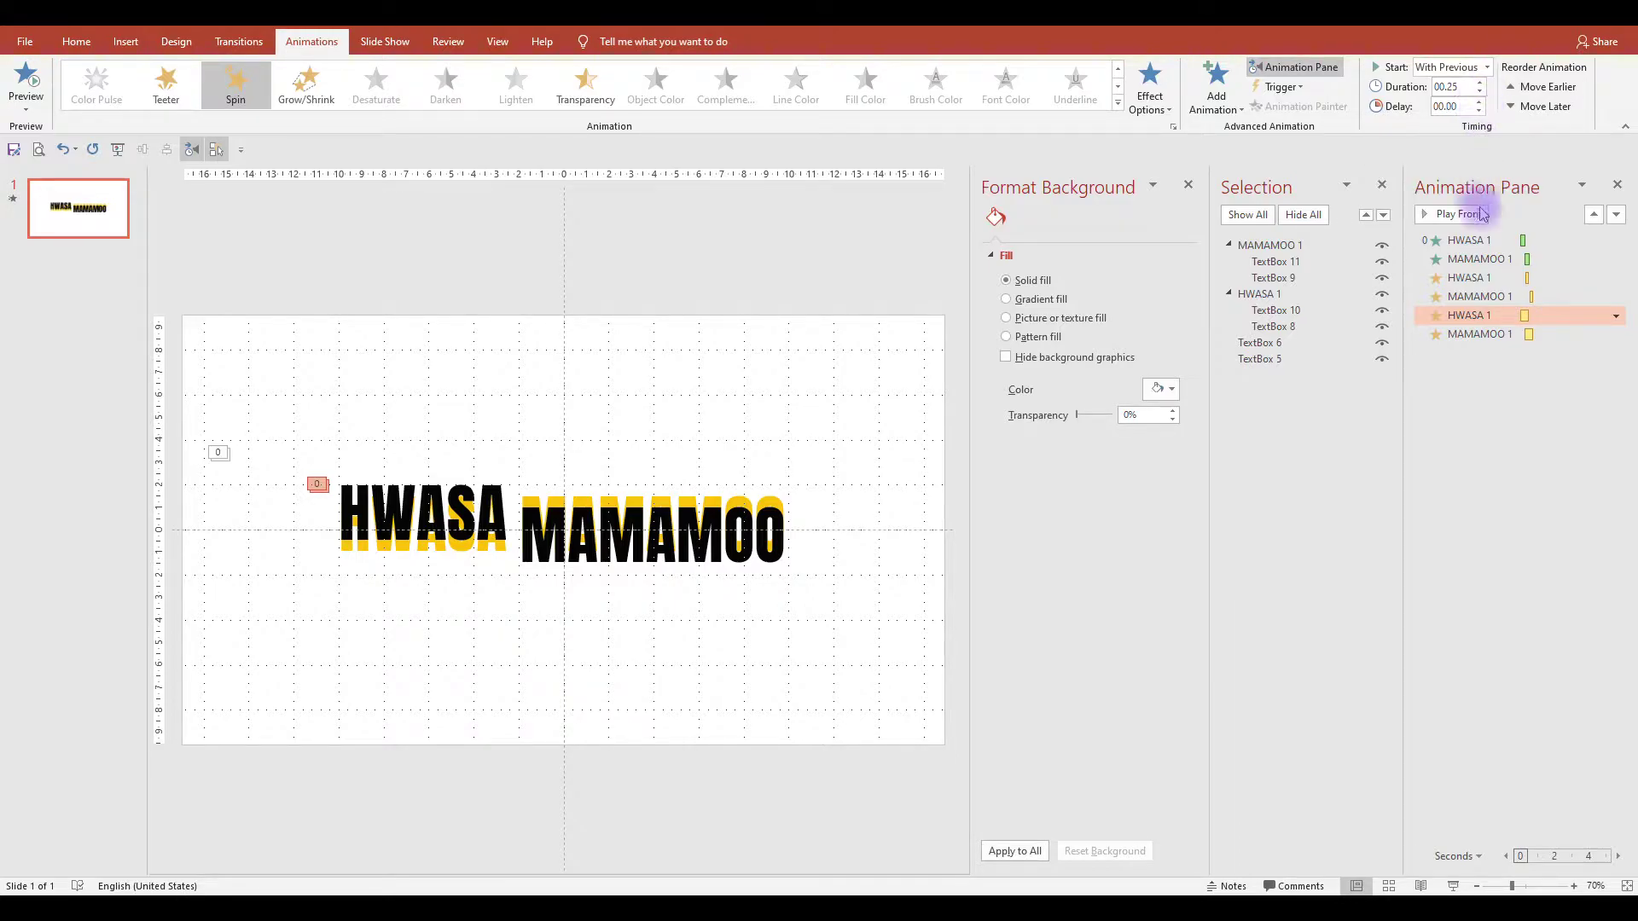
click(1492, 333)
click(1533, 439)
click(1453, 214)
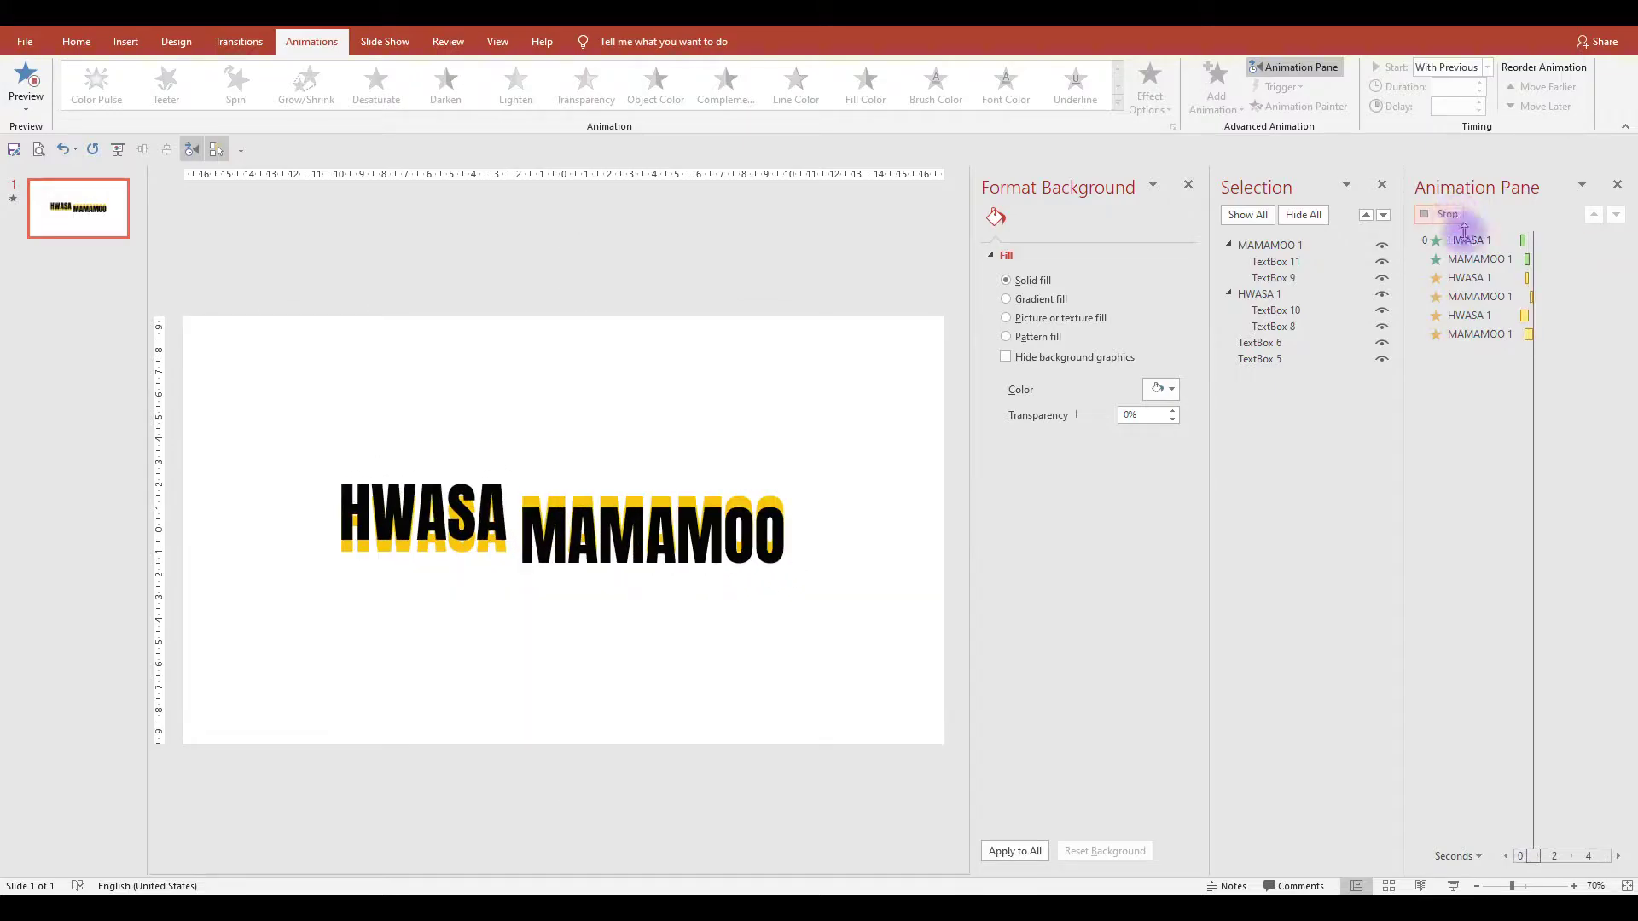
Add a Lines motion path to both the HWASA 1 and MAMAMOO 1 groups.
click(1470, 316)
ctrl+click(1476, 335)
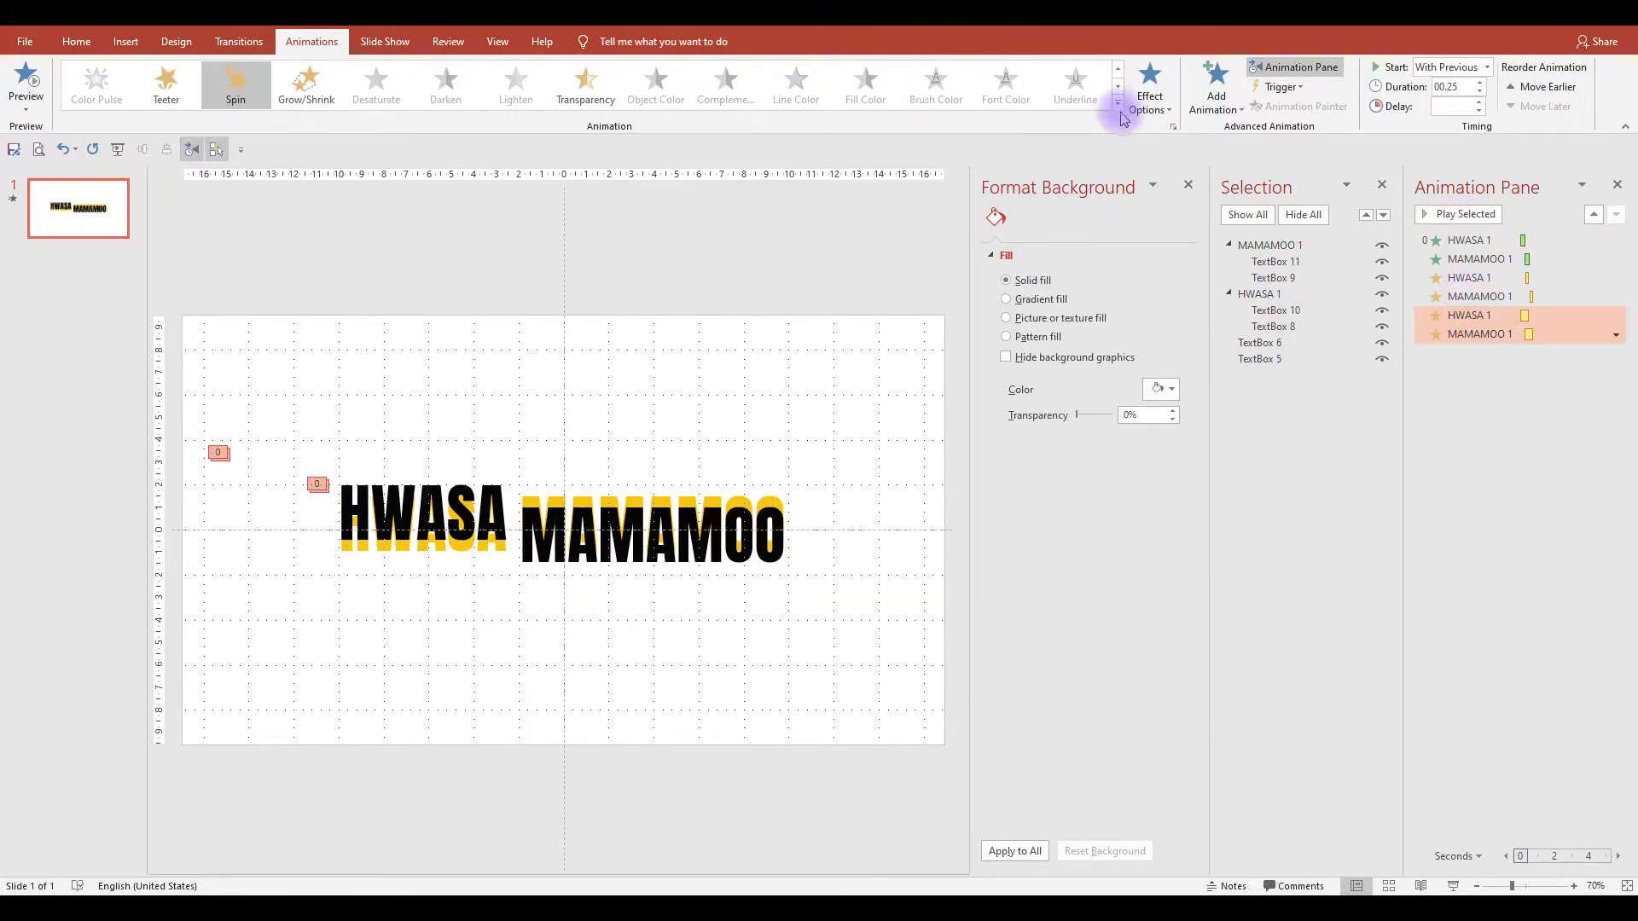
click(1215, 86)
click(1224, 689)
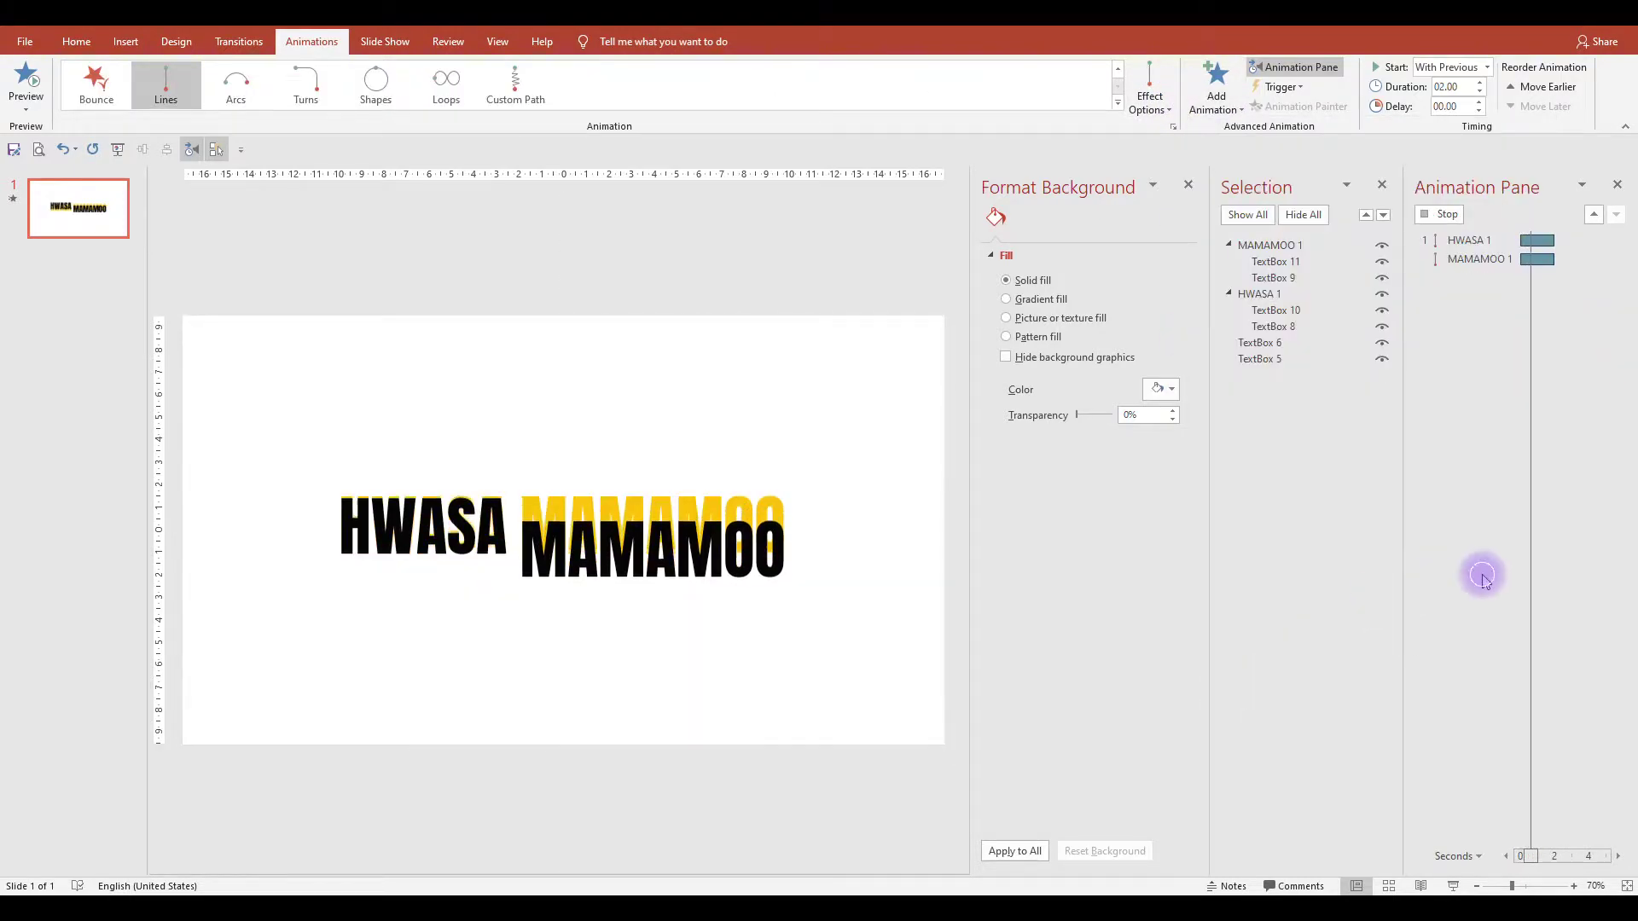
Set both motion paths to start With Previous with a duration of 0.50 s and a delay of 1.00 s.
right_click(1467, 364)
click(1490, 393)
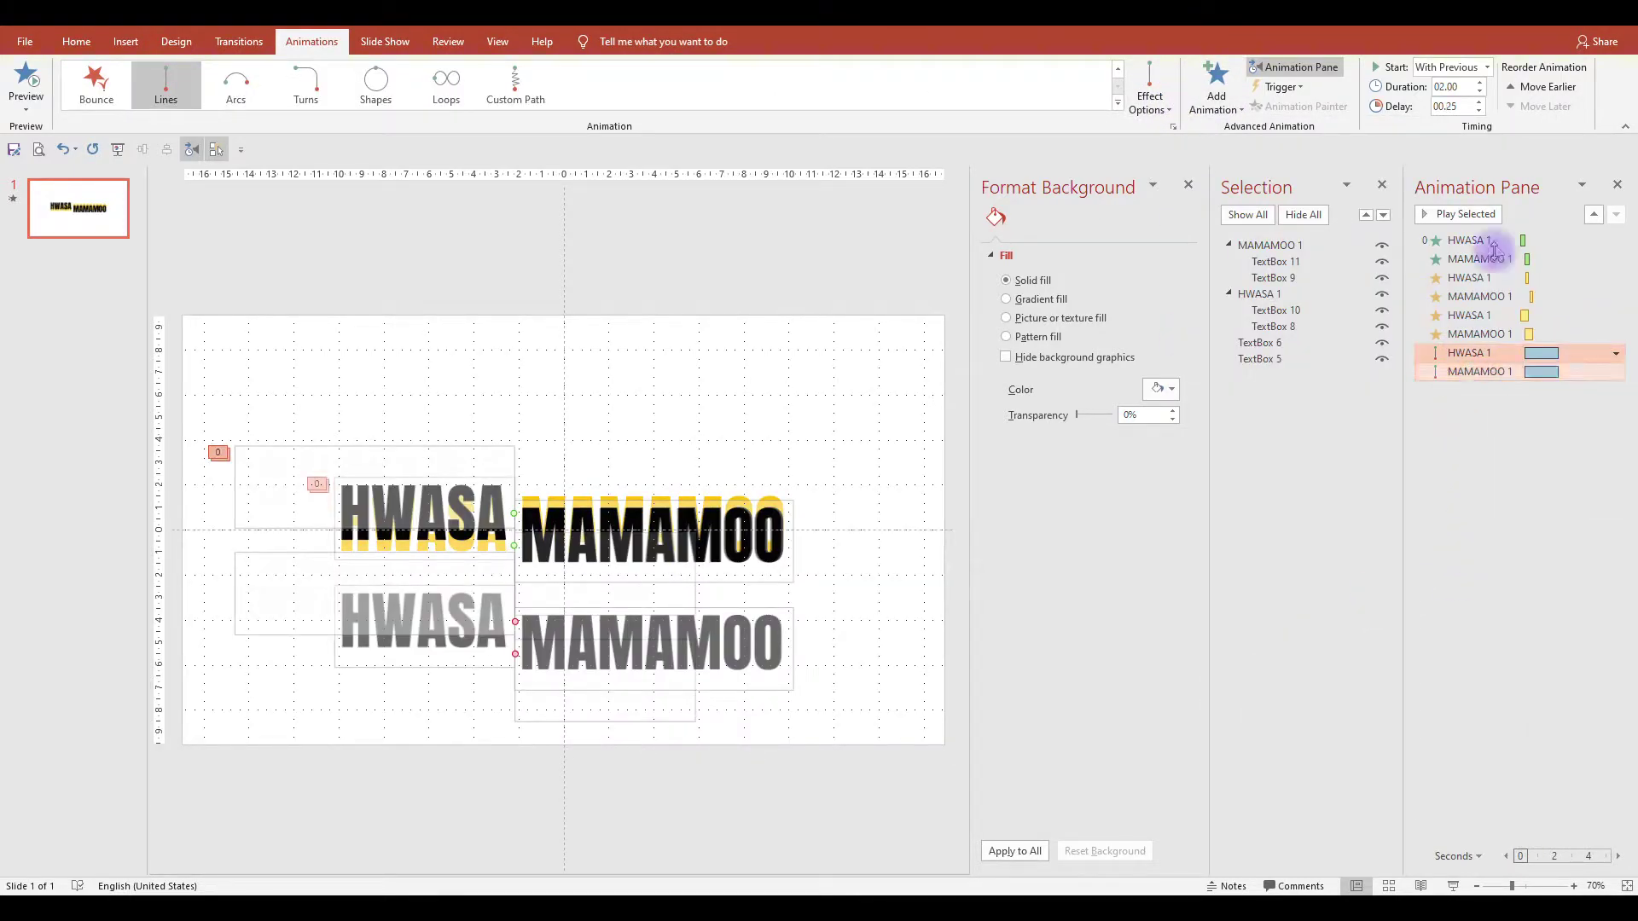
click(1479, 103)
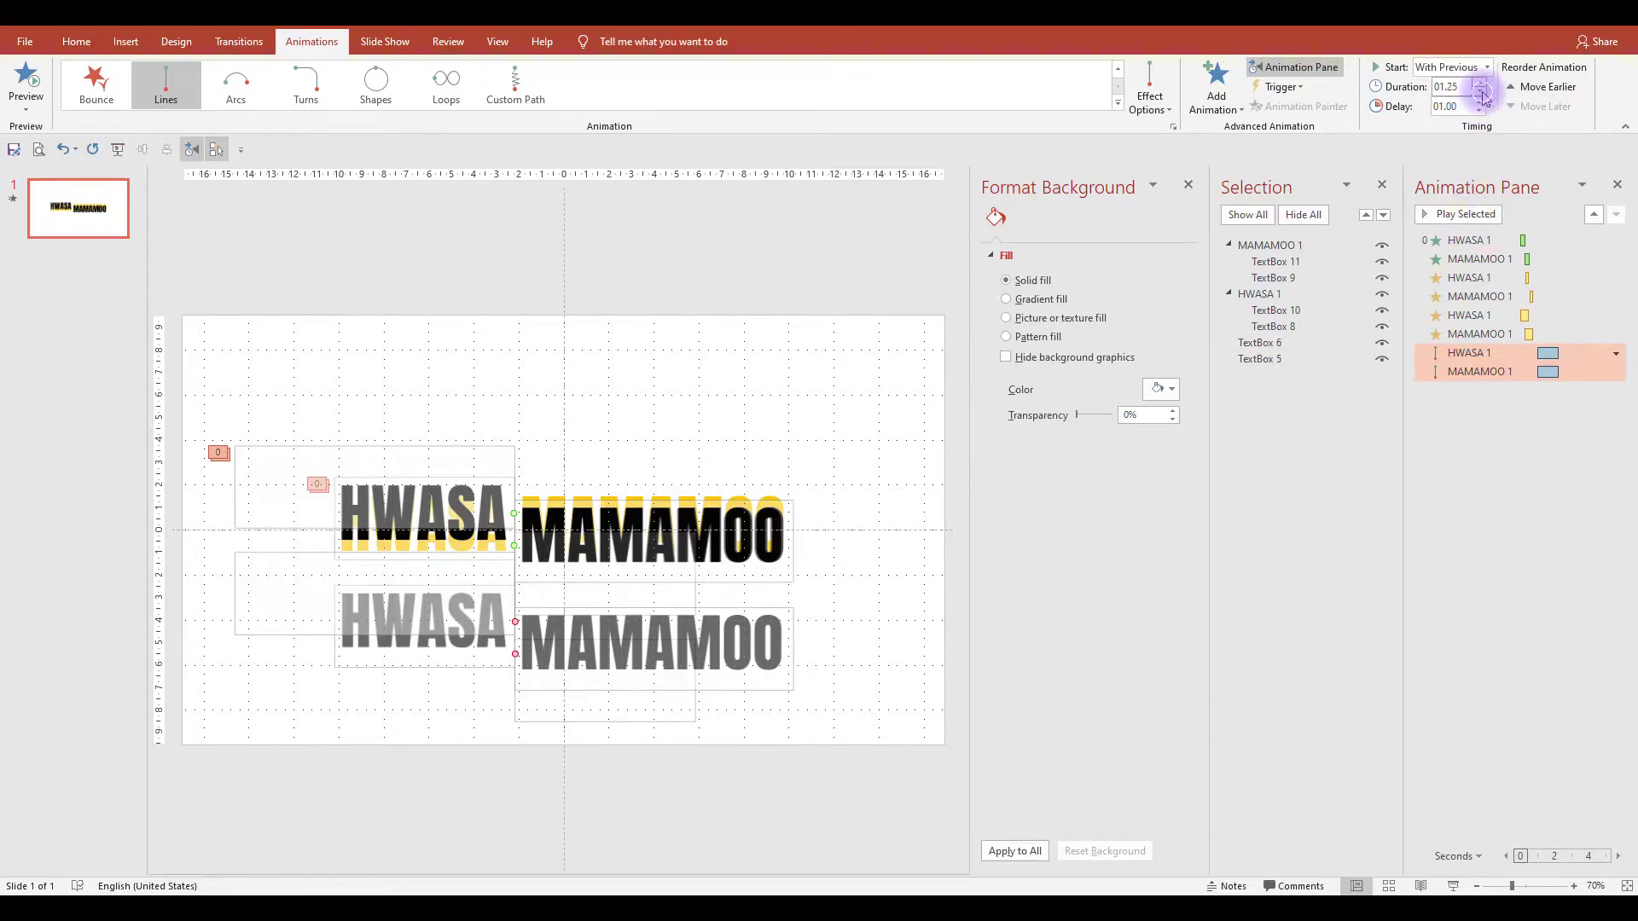
Change MAMAMOO 1's motion path direction to Up and set its duration to 0.50 s.
click(1462, 373)
click(1143, 107)
click(1182, 270)
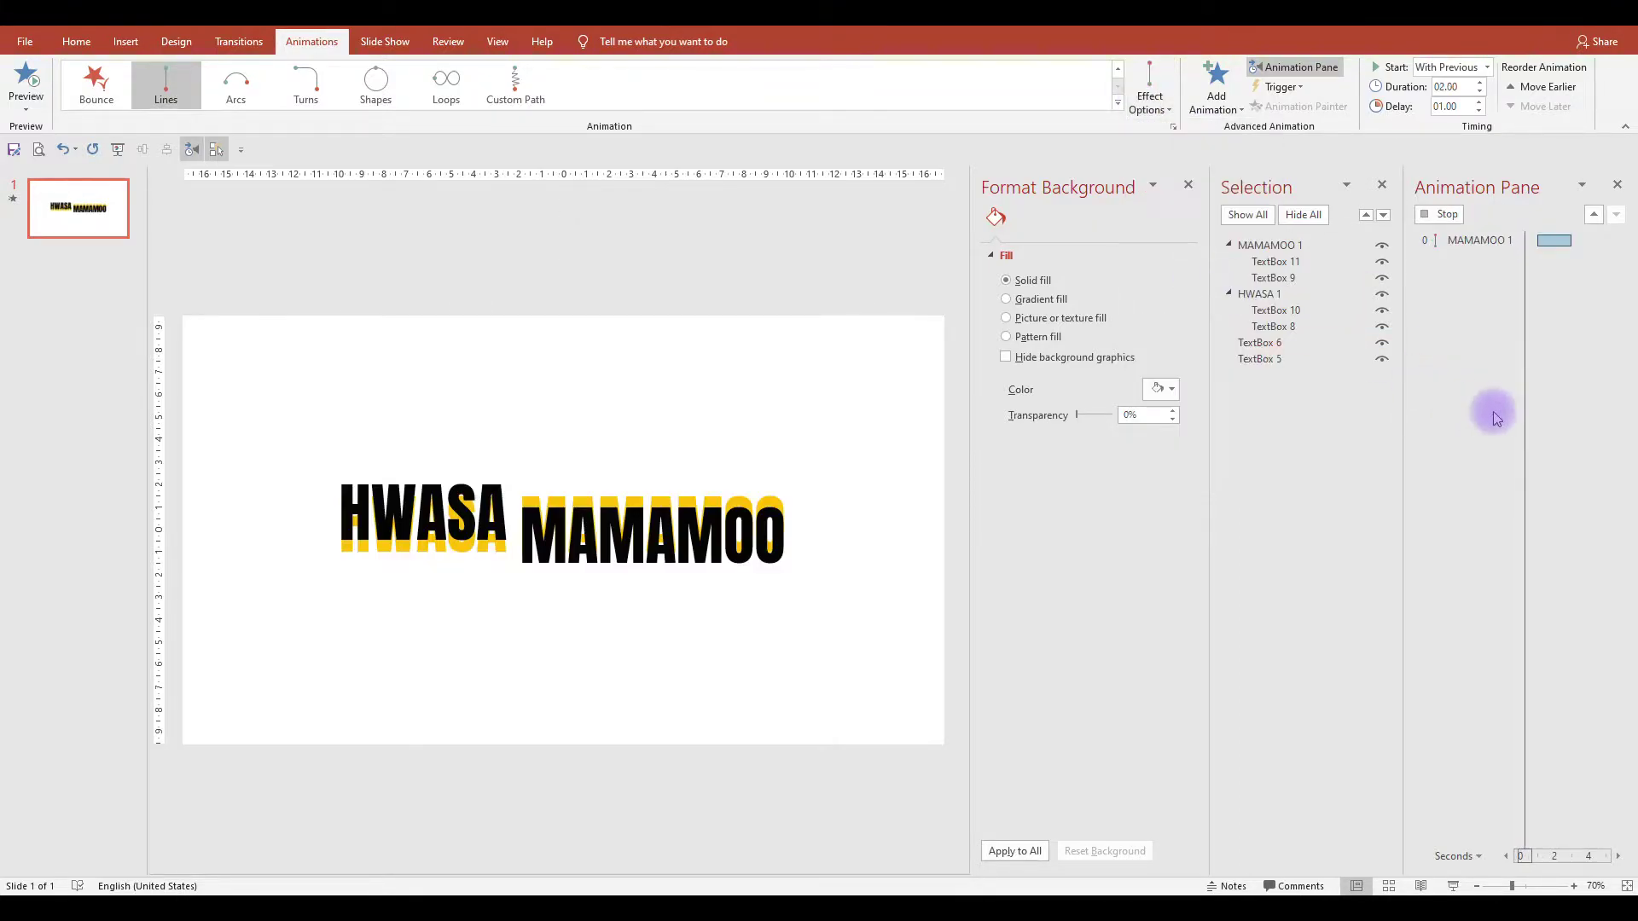
drag(1545, 372, 1571, 373)
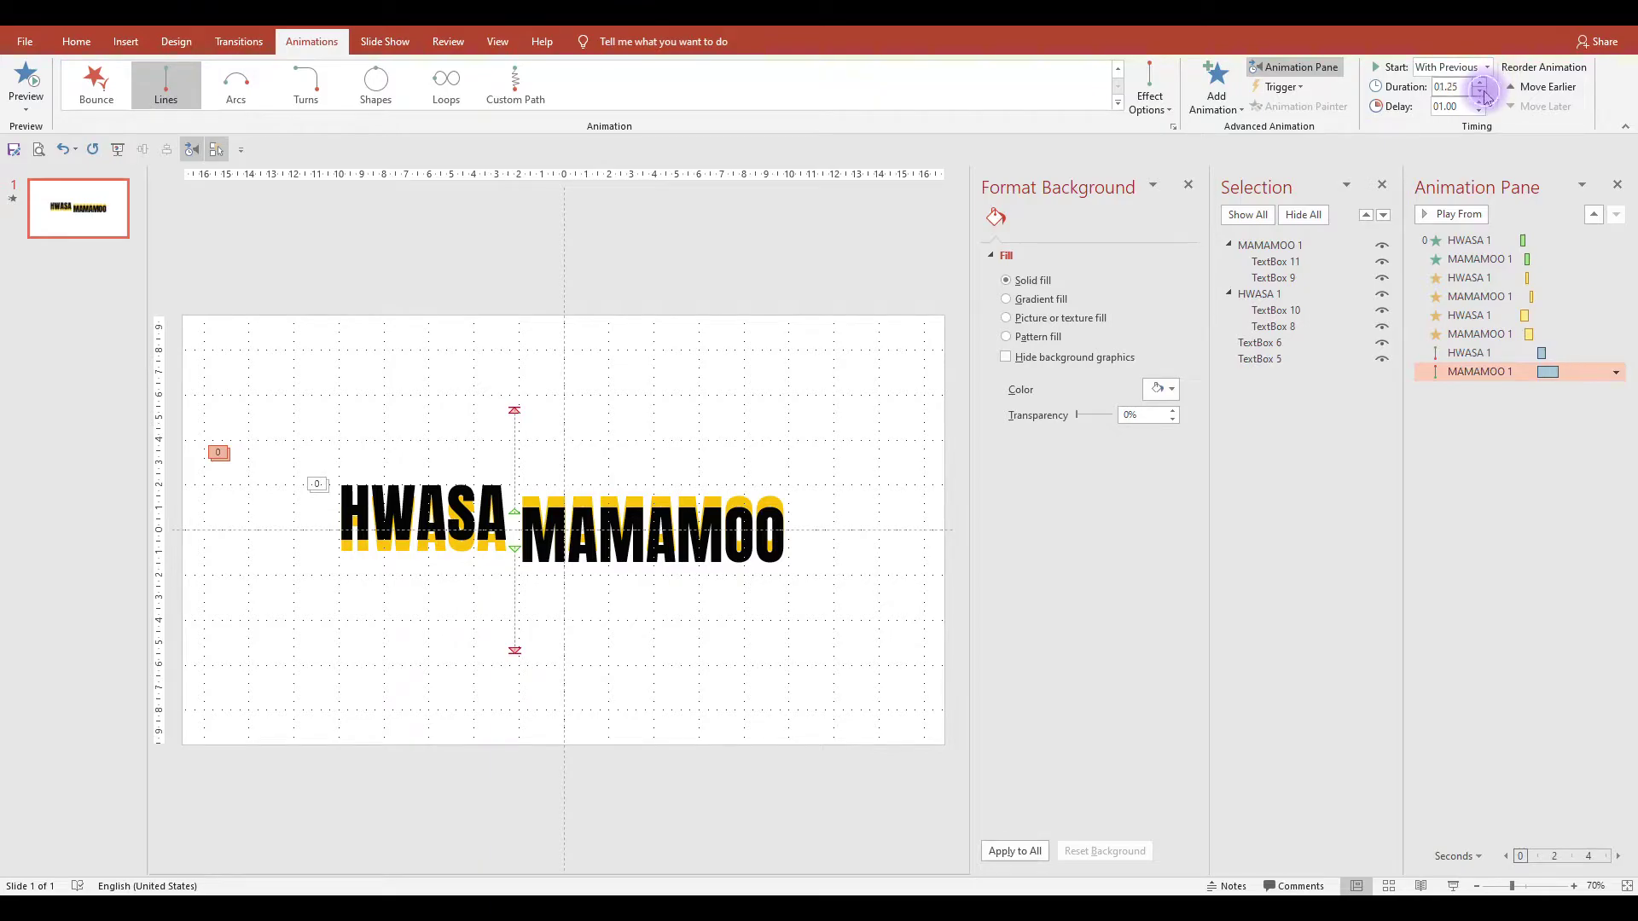
click(1481, 93)
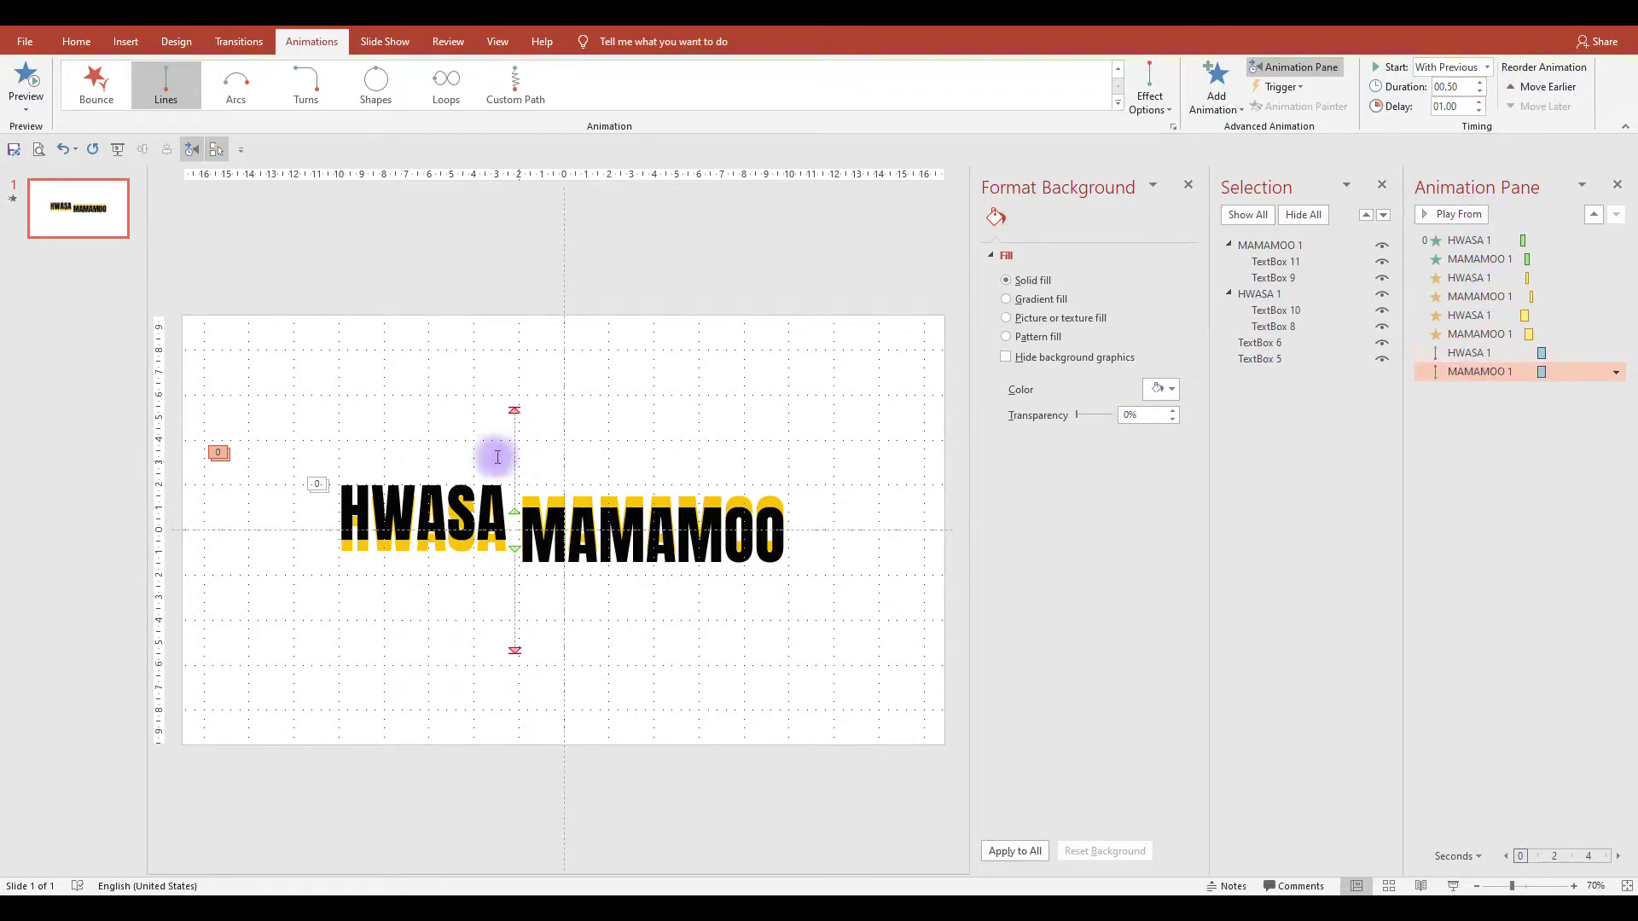
Shorten HWASA 1's downward motion path so it ends just below the yellow HWASA text.
click(439, 533)
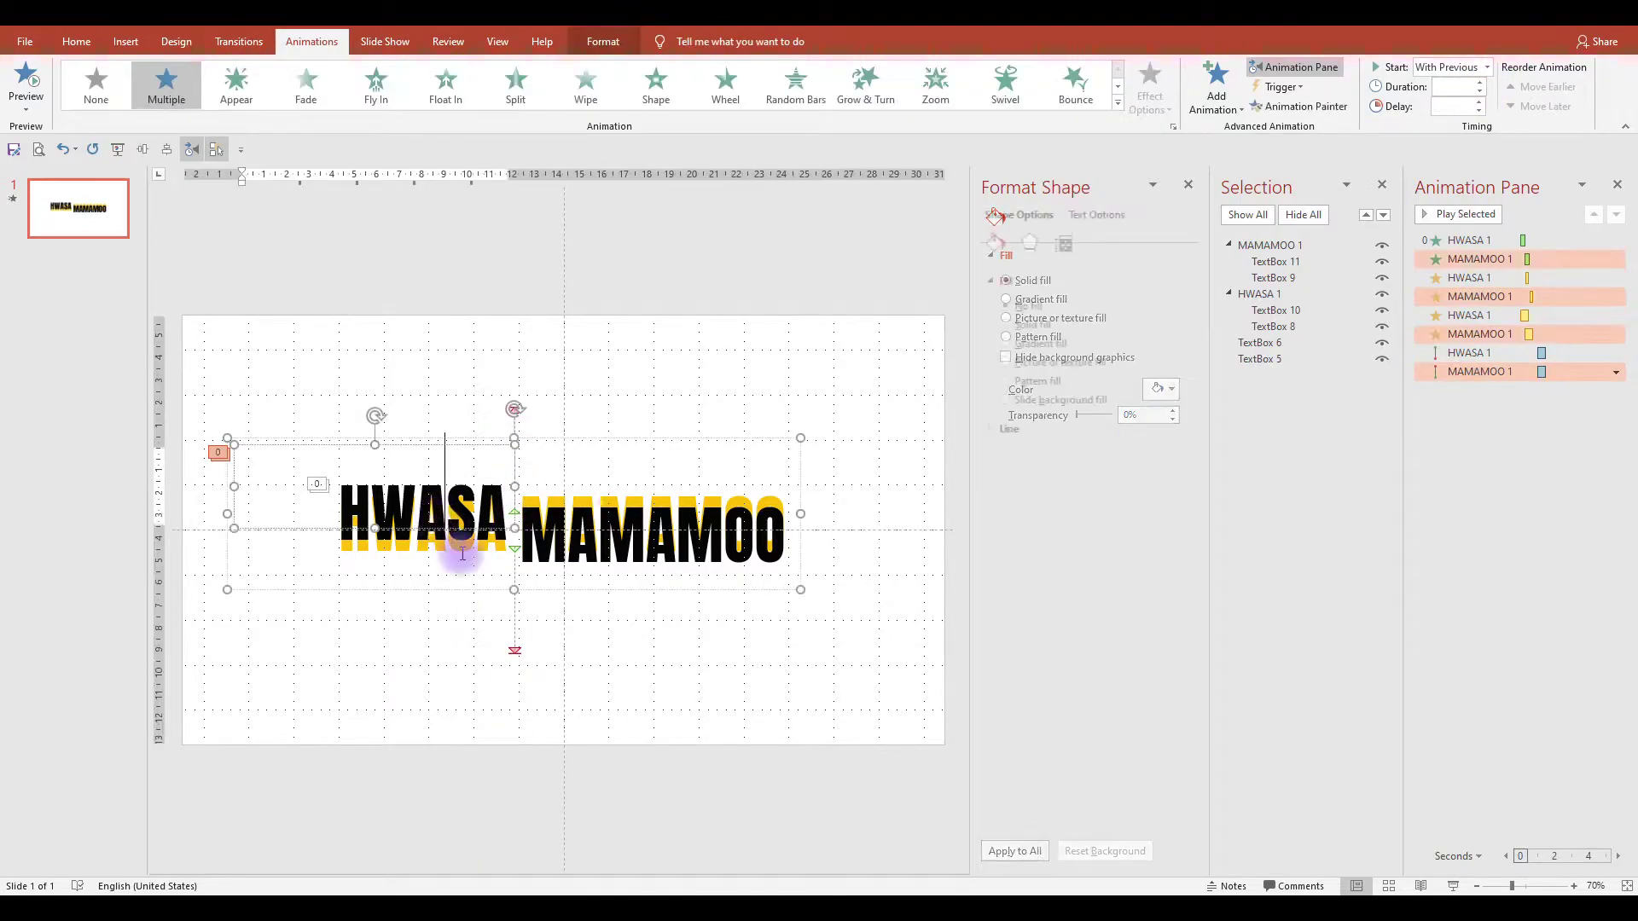
click(513, 652)
drag(513, 653, 512, 579)
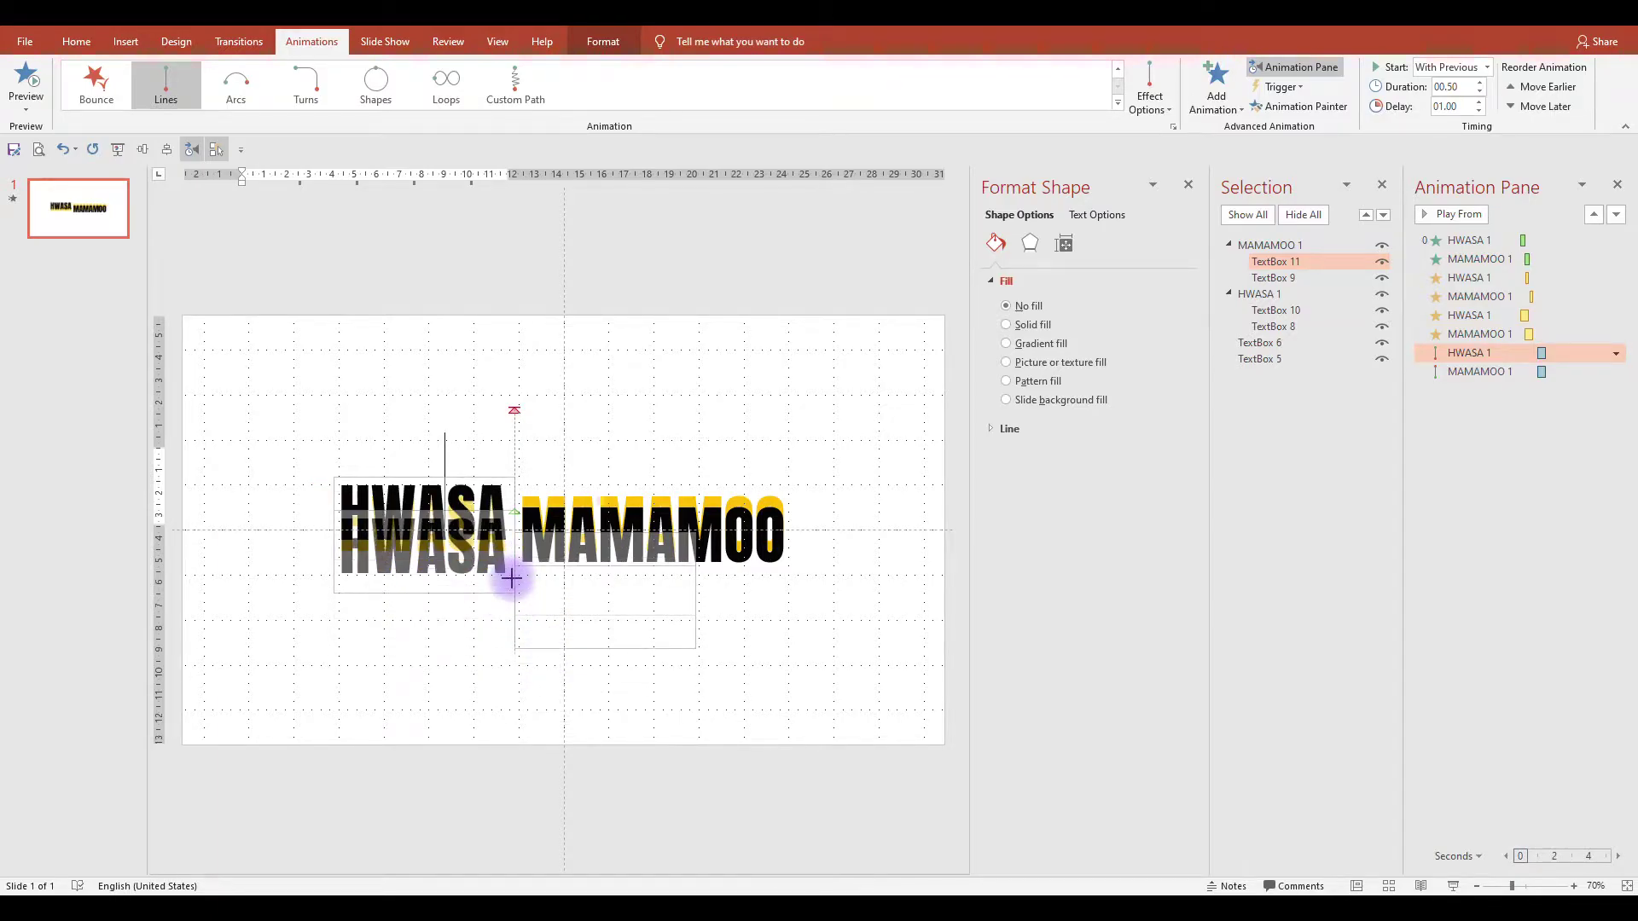
Shorten the MAMAMOO 1 and HWASA 1 motion paths so each group ends aligned over its yellow text.
click(515, 410)
drag(515, 409, 515, 464)
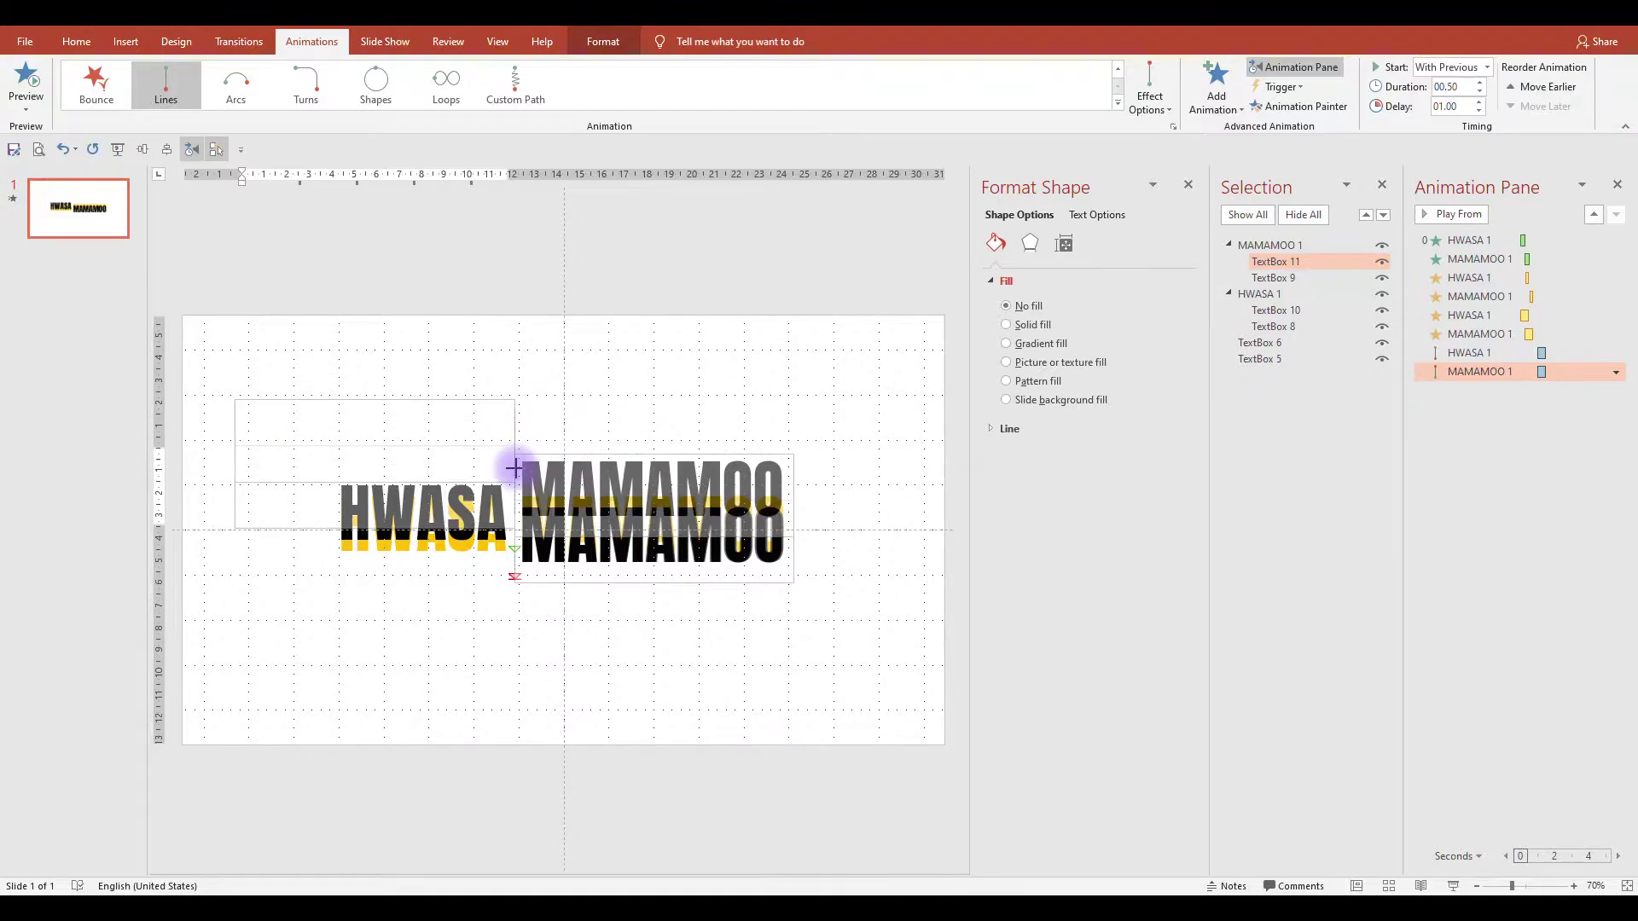
scroll(628, 475, up, 5)
scroll(632, 464, up, 5)
scroll(640, 457, down, 2)
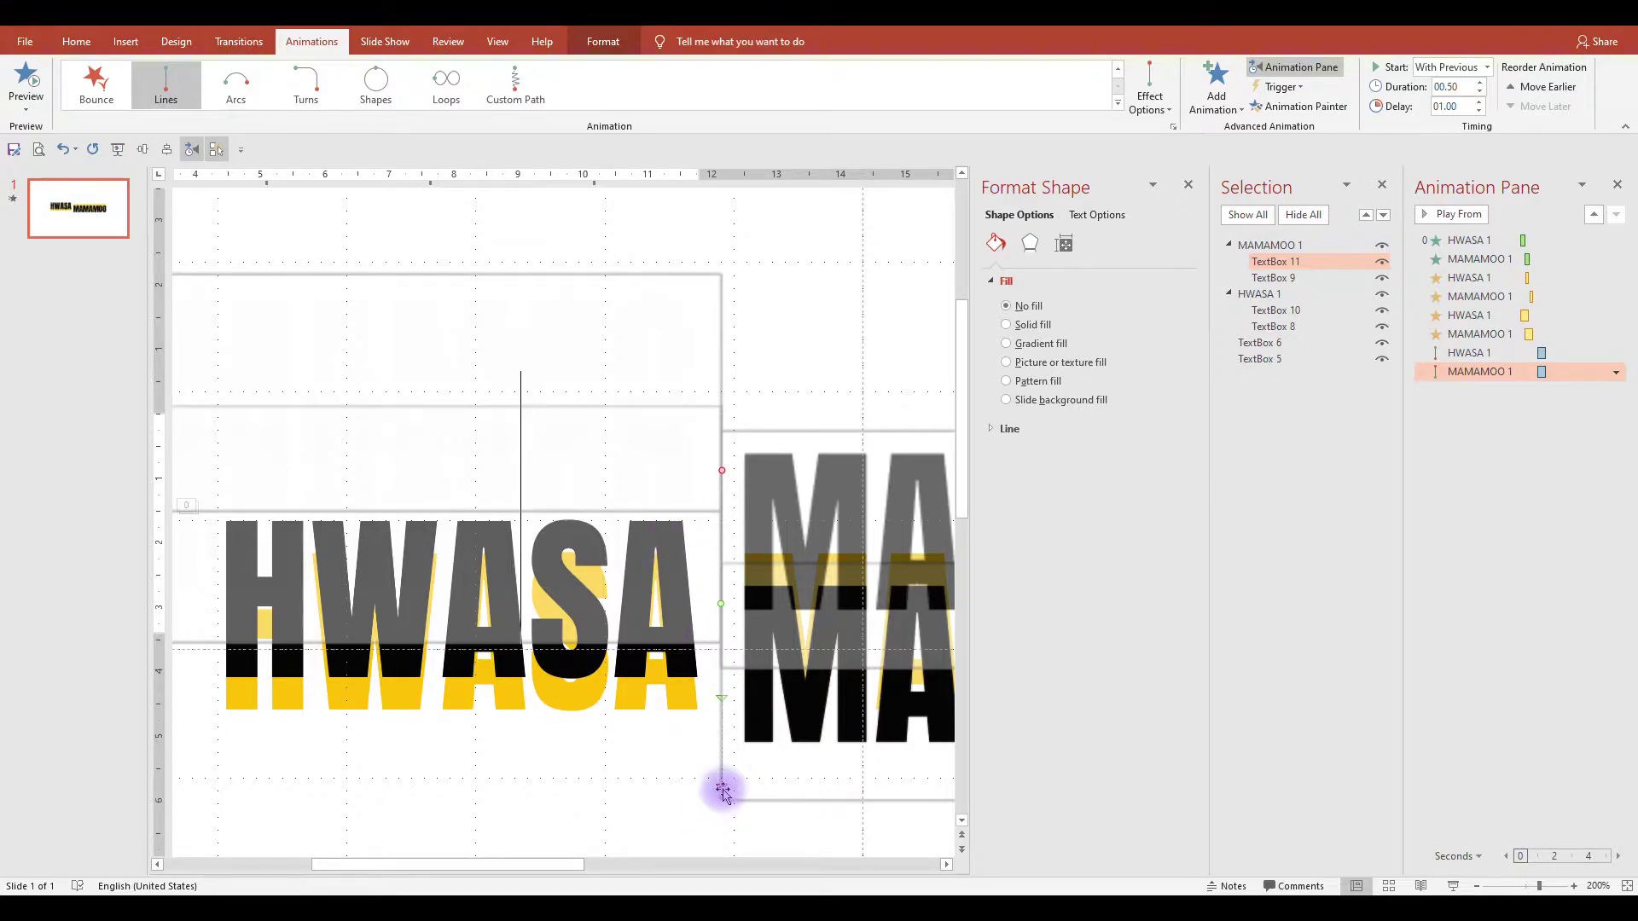
click(722, 791)
drag(722, 791, 720, 727)
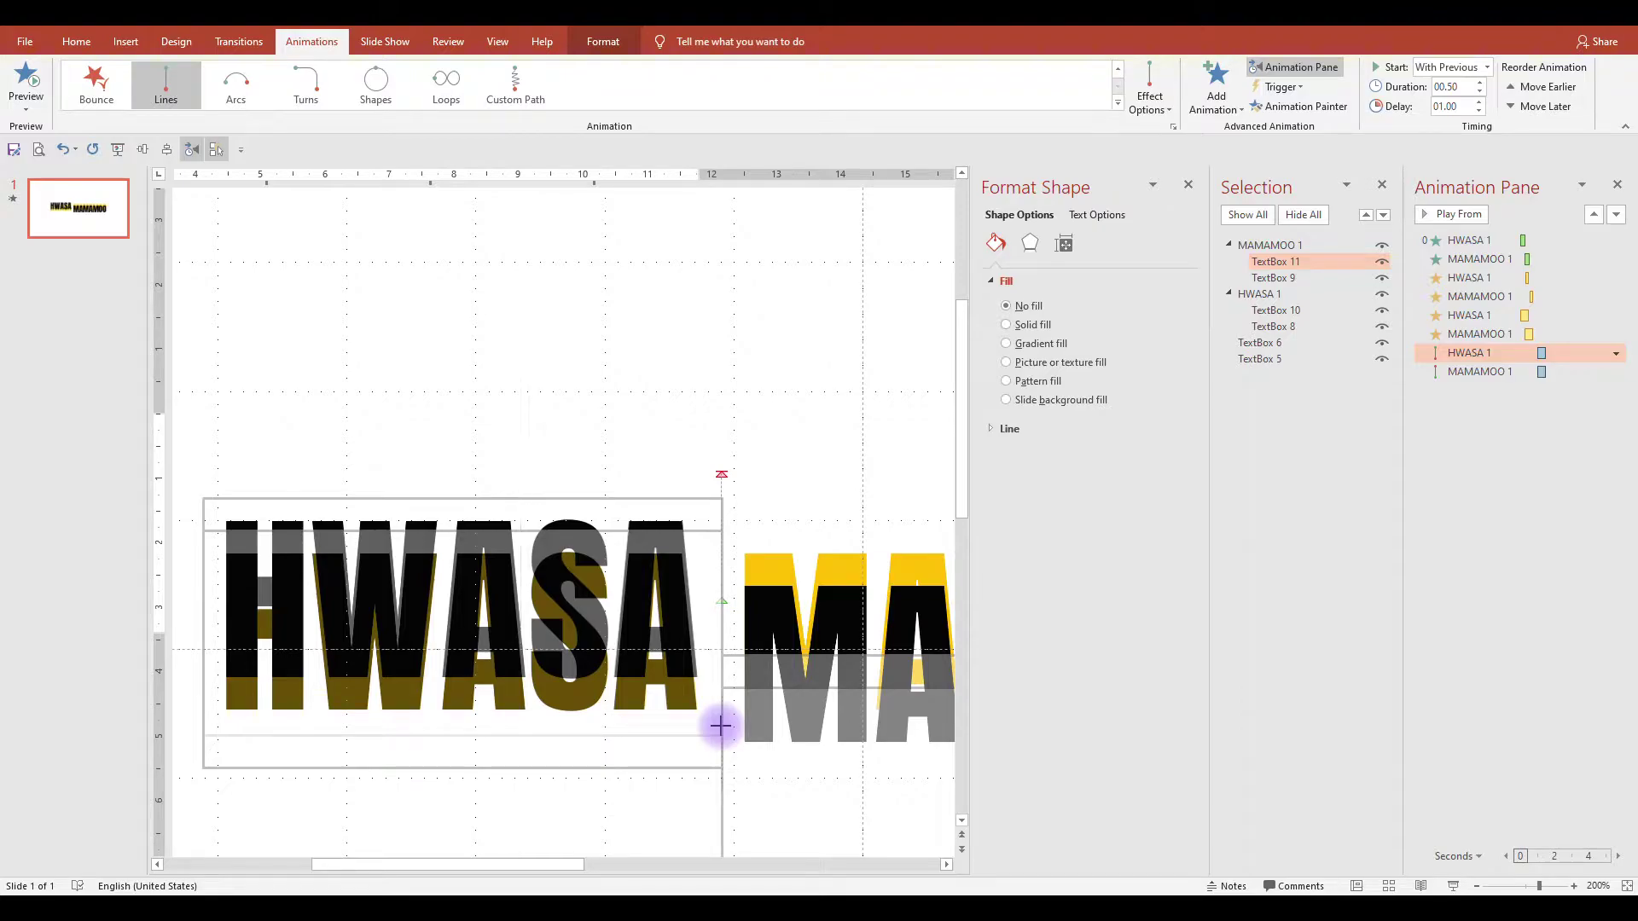
click(766, 516)
drag(722, 470, 718, 571)
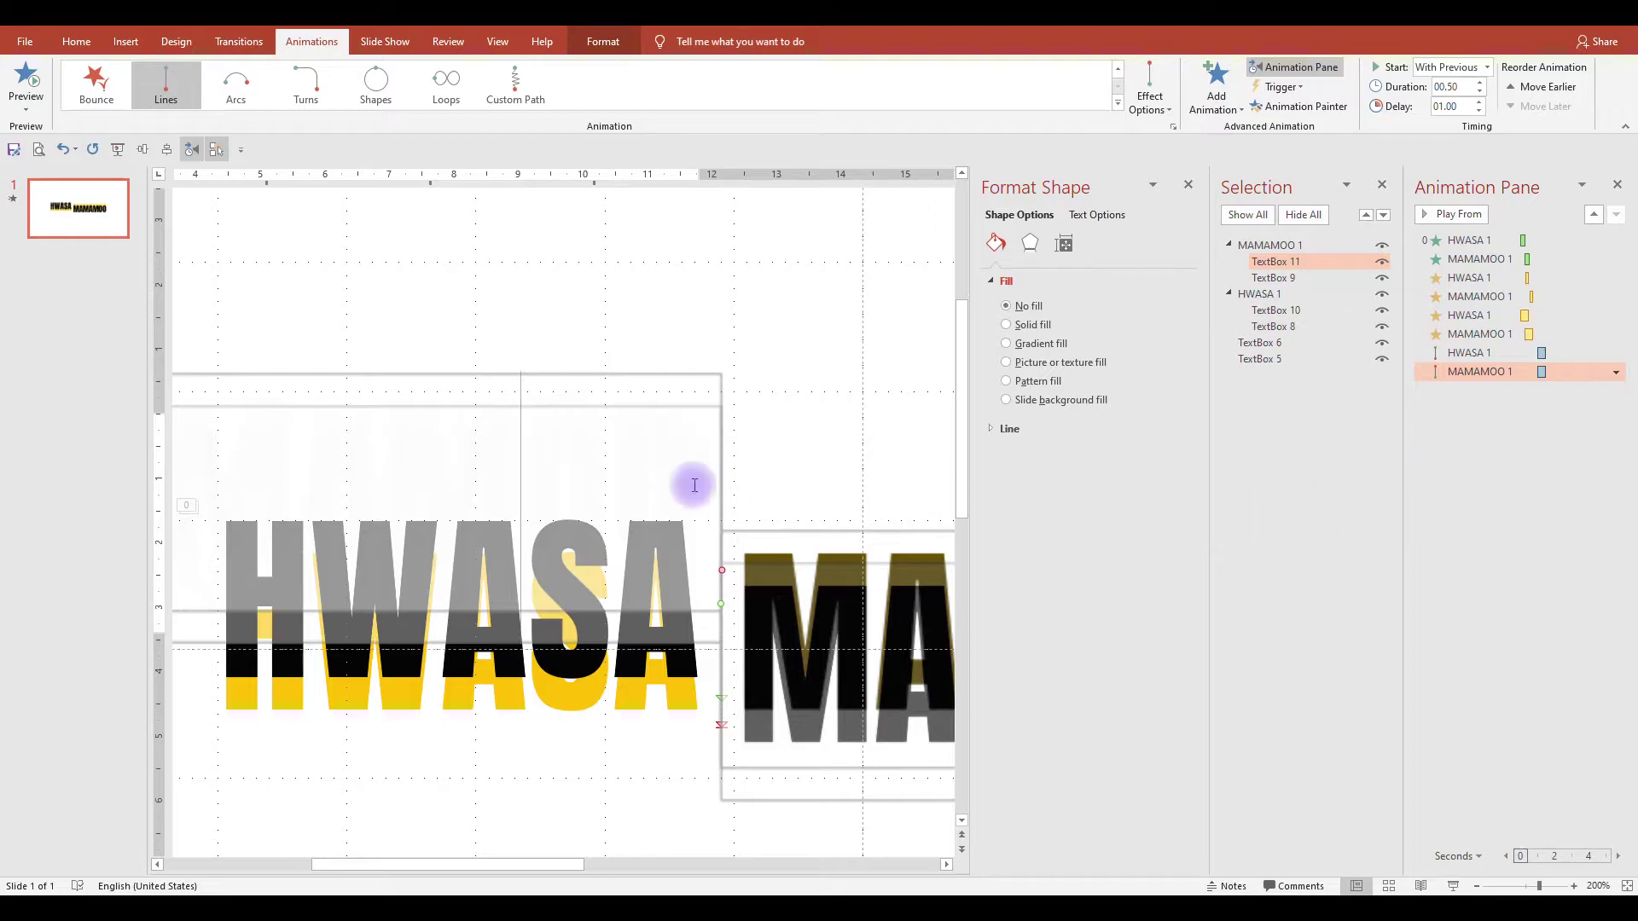
scroll(720, 456, down, 10)
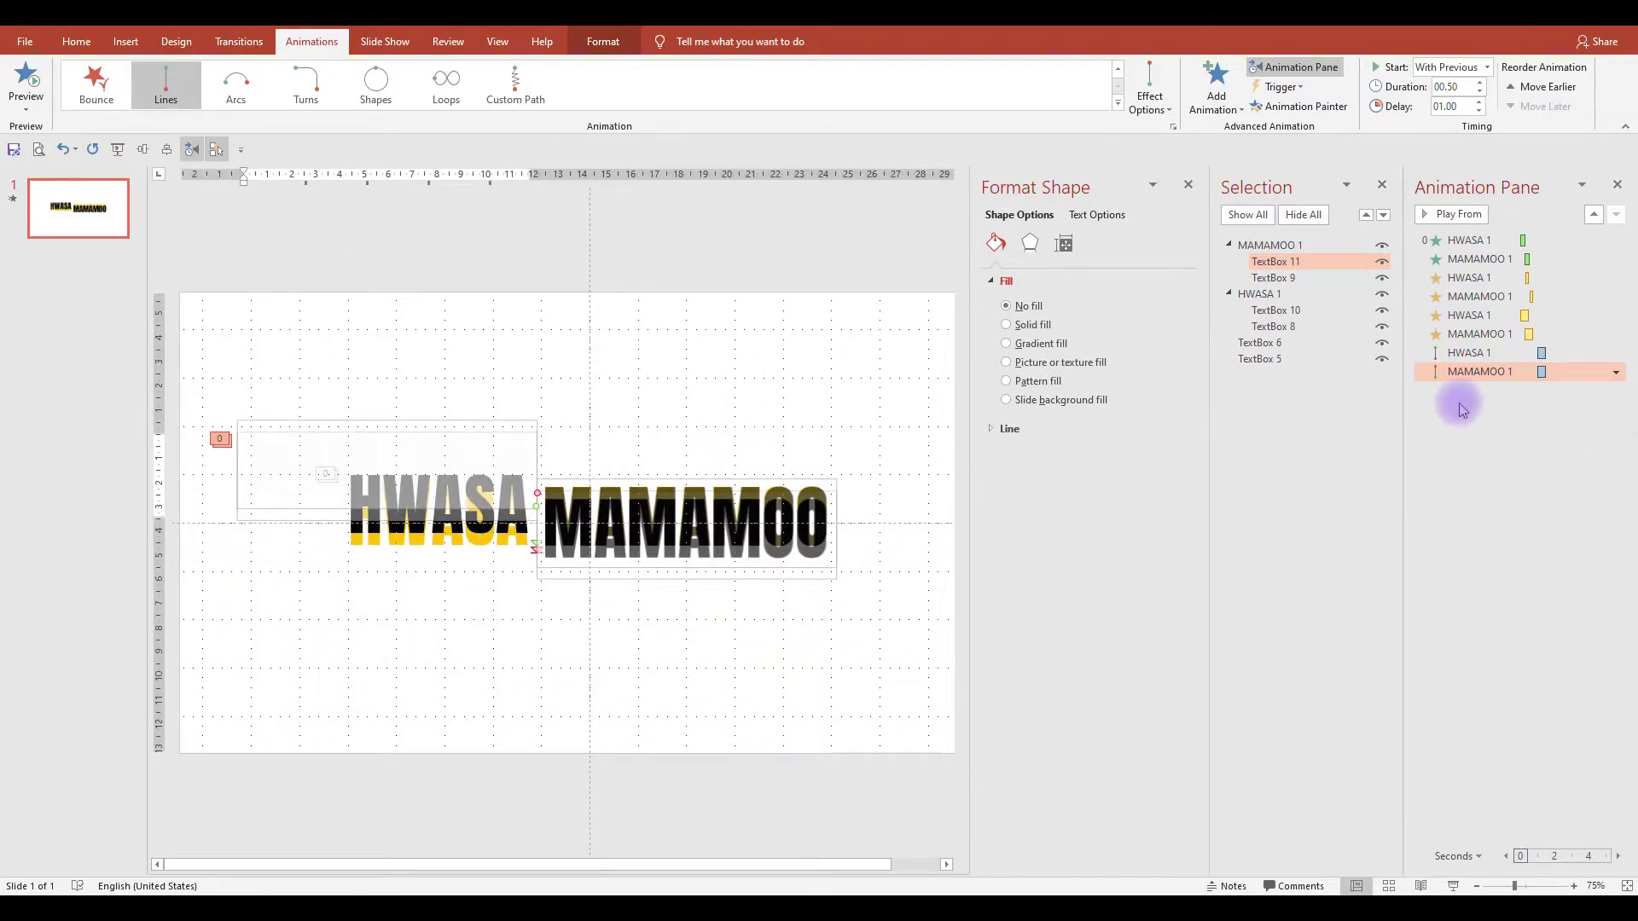
Set the smooth end of both the HWASA 1 and MAMAMOO 1 motion paths to 0.5 sec.
double_click(1473, 353)
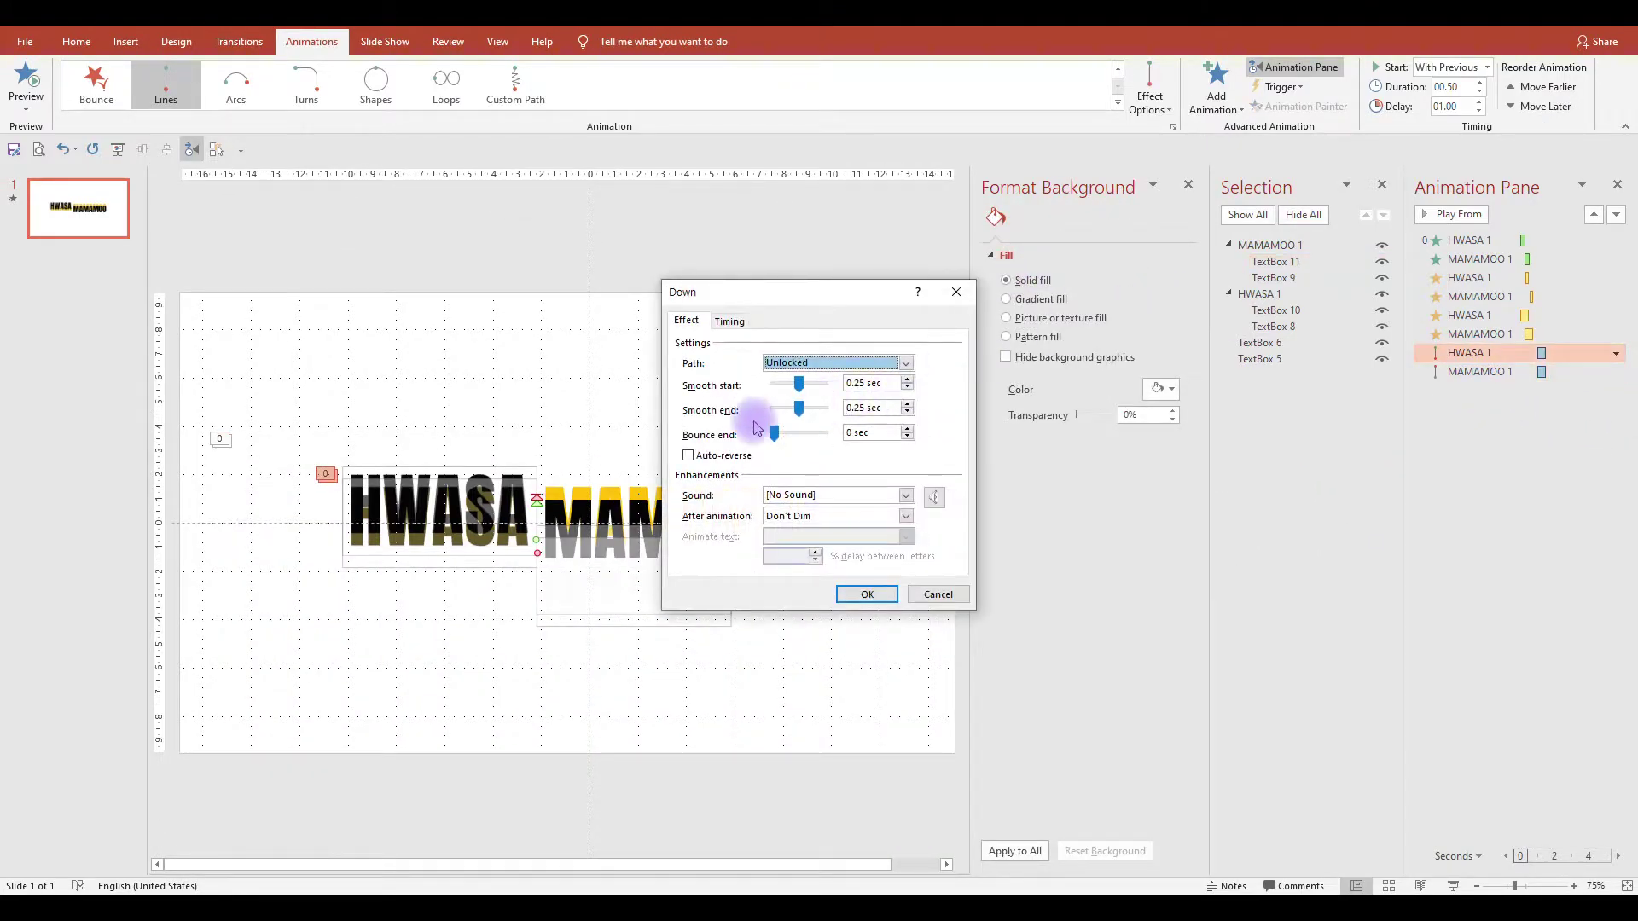
drag(800, 415, 834, 413)
click(870, 594)
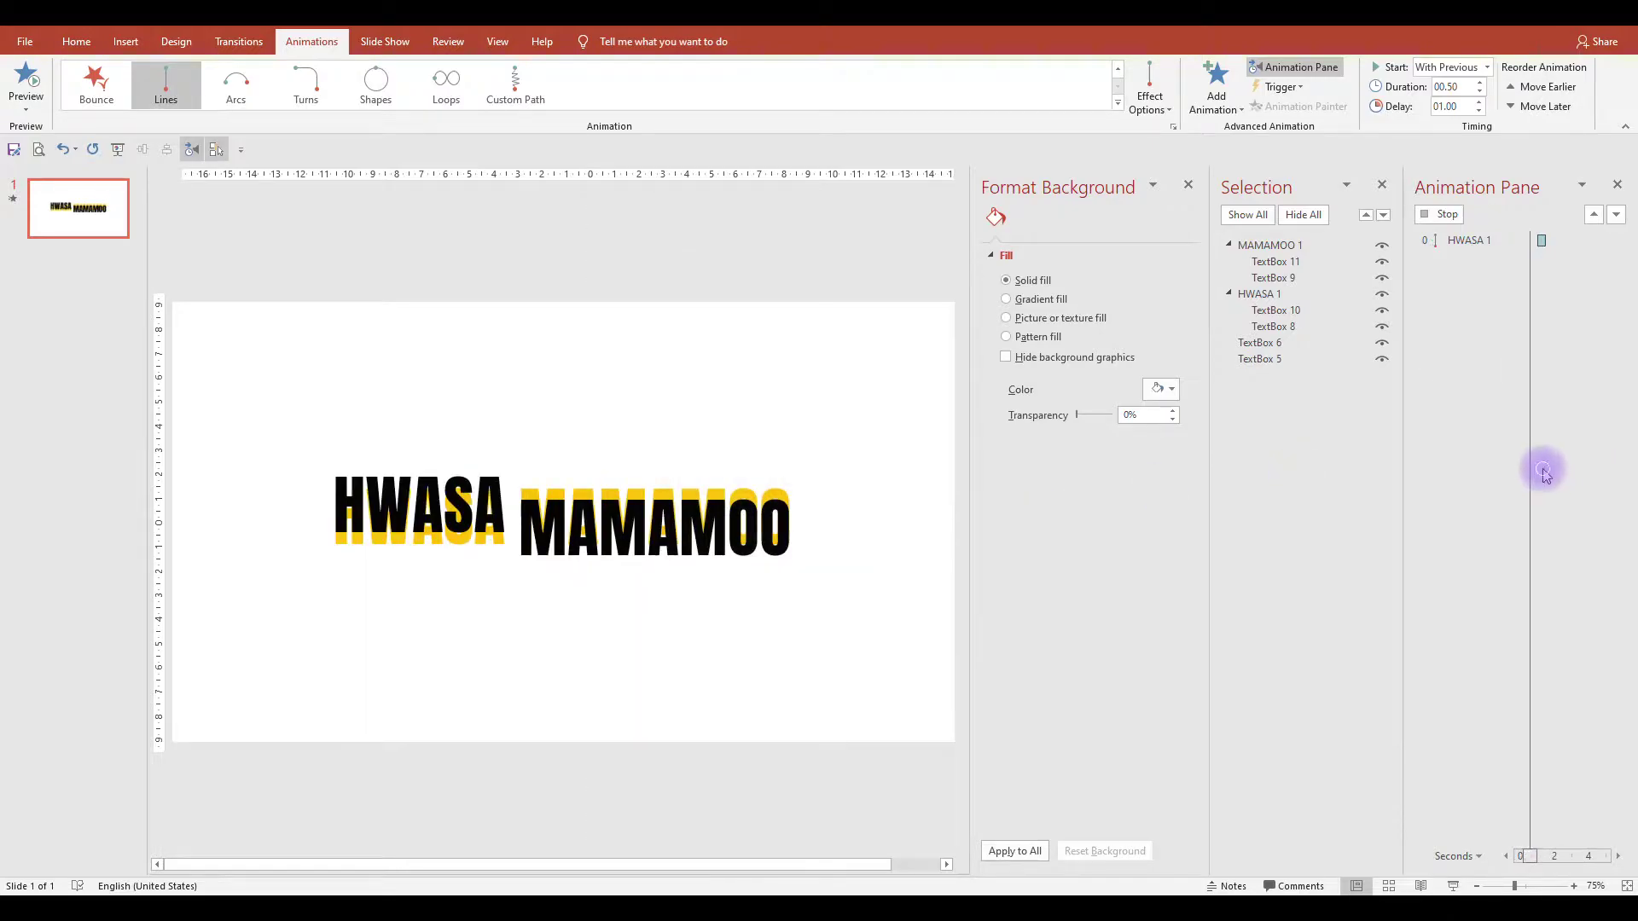
double_click(1466, 373)
drag(797, 383, 812, 383)
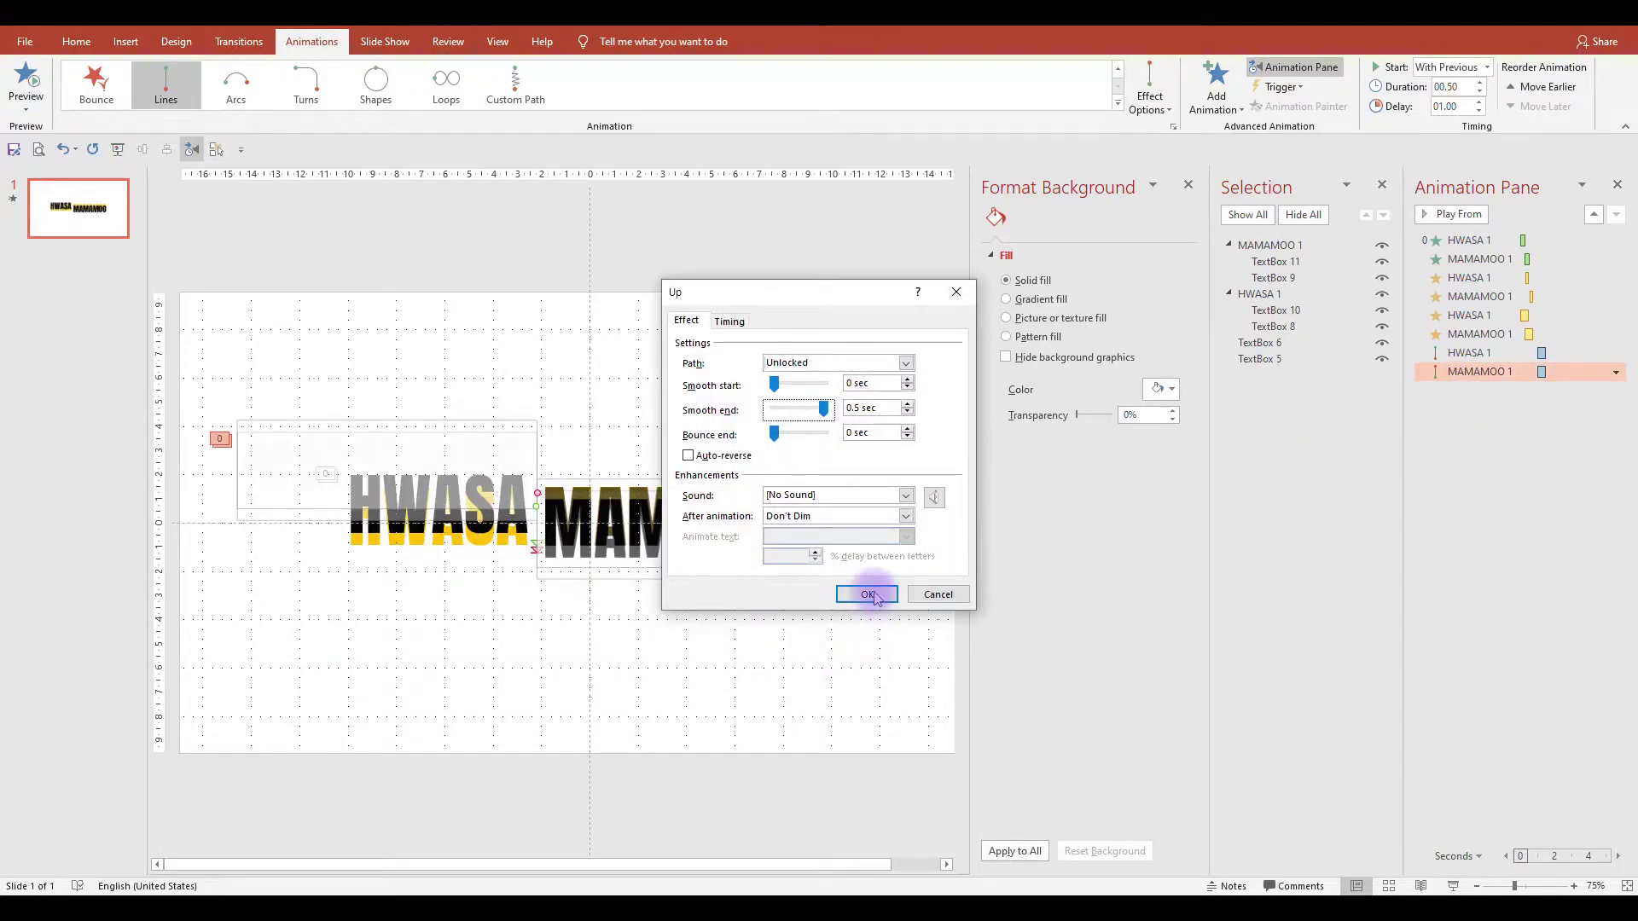
click(866, 593)
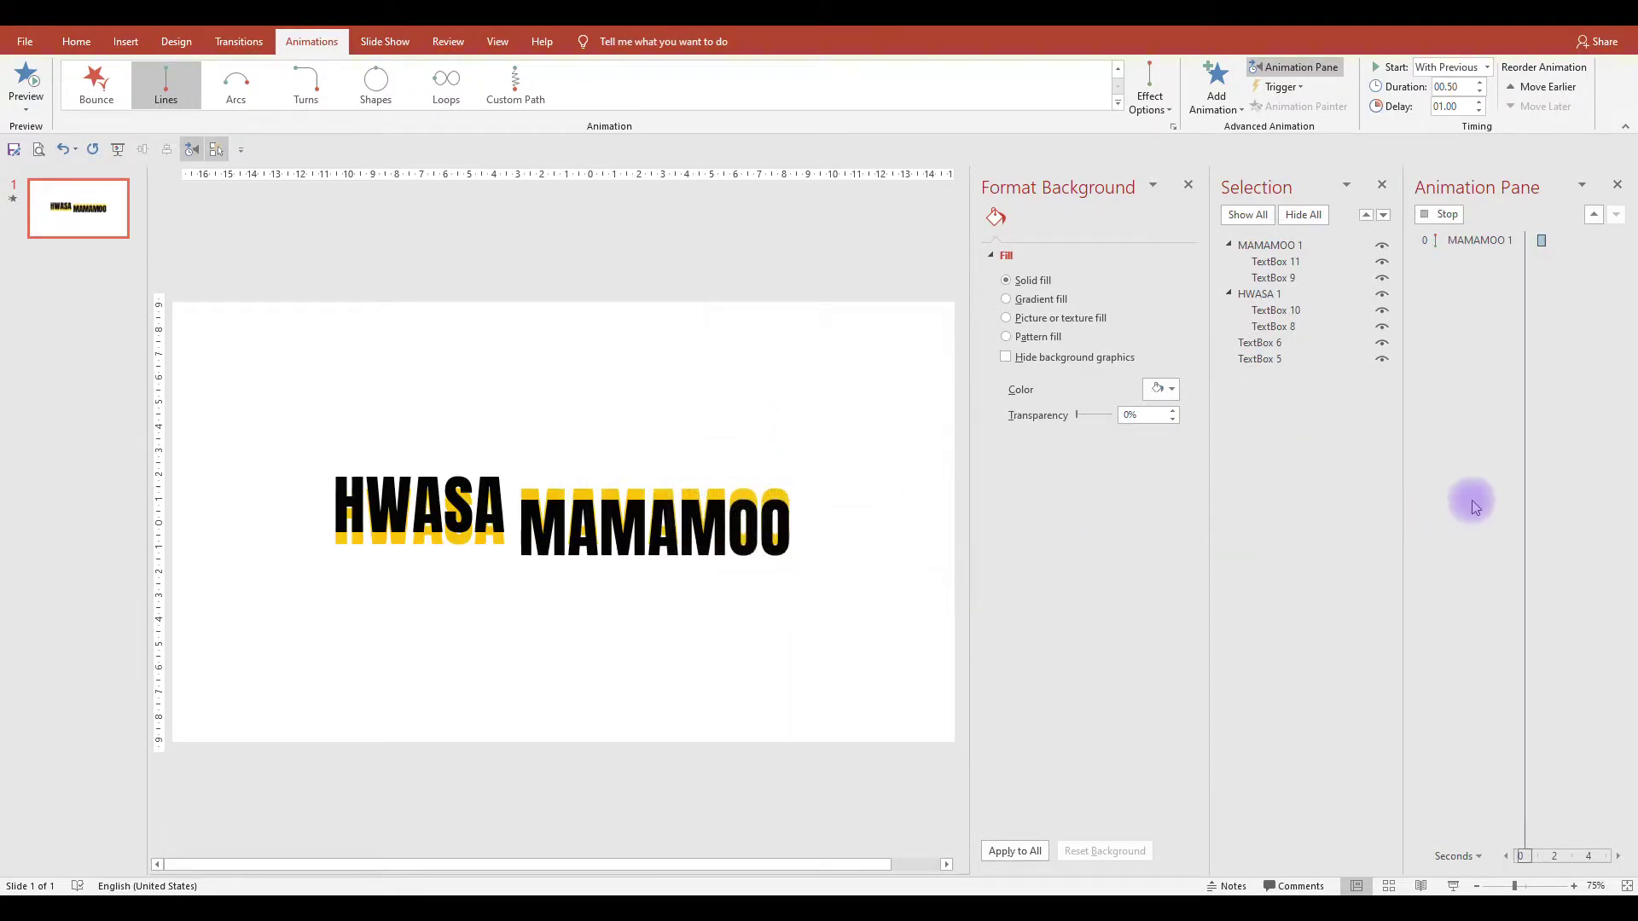
Hide the yellow TextBox 5 and TextBox 6 and play the animation sequence of the black groups.
click(1382, 358)
click(1382, 342)
click(1451, 214)
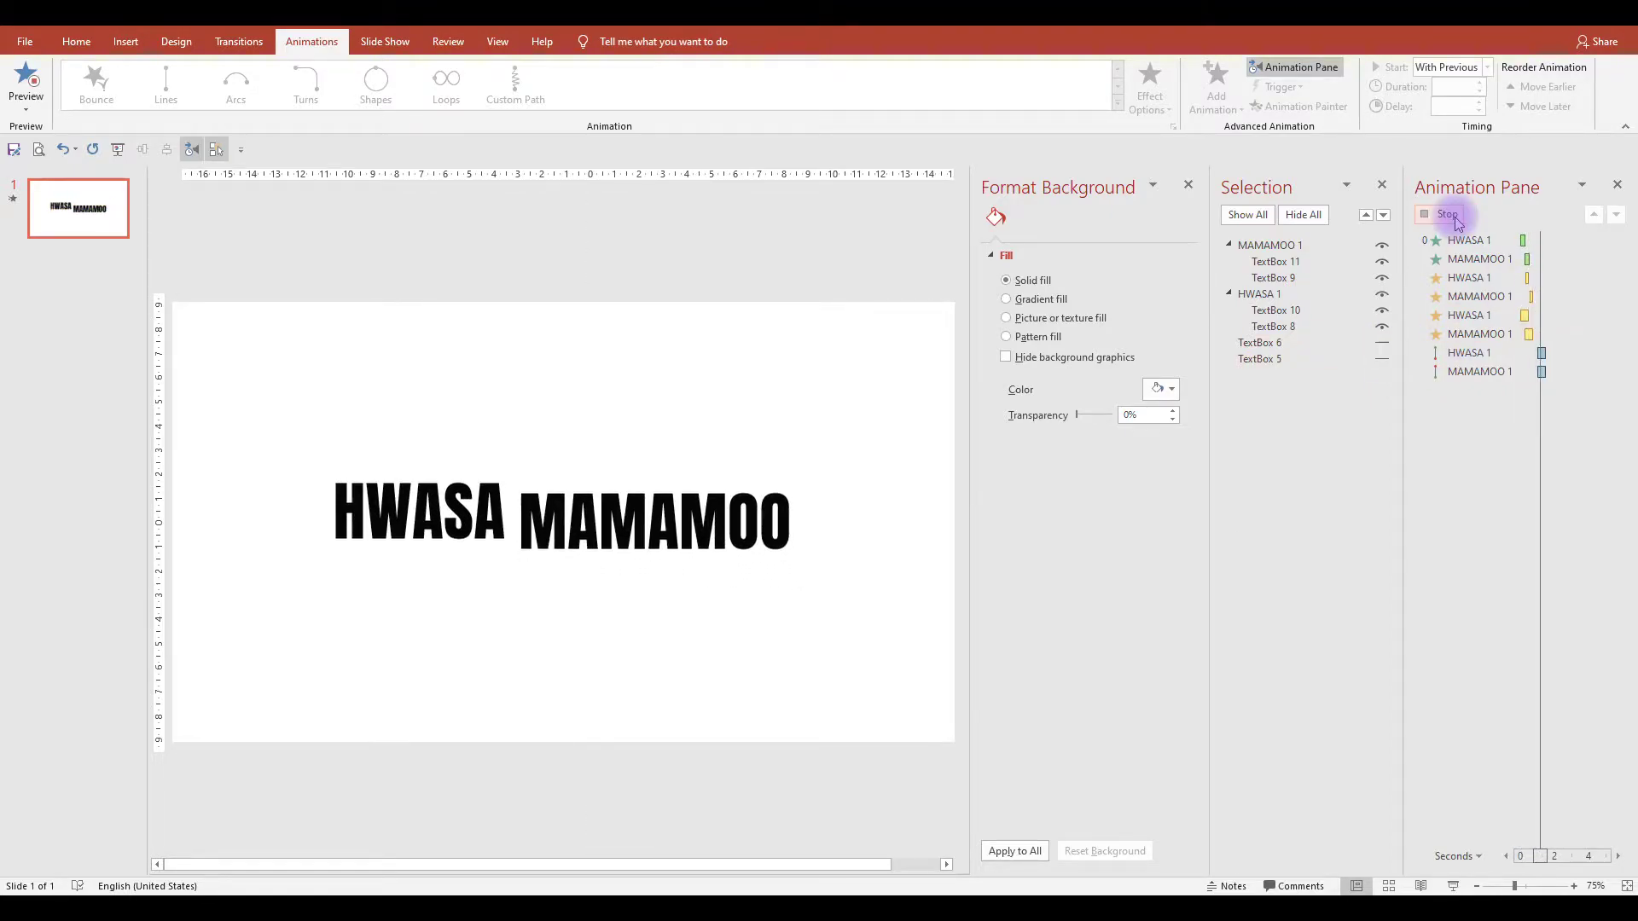
Add a Disappear exit to both HWASA 1 and MAMAMOO 1, starting With Previous with a delay of 1.50 s.
click(1486, 352)
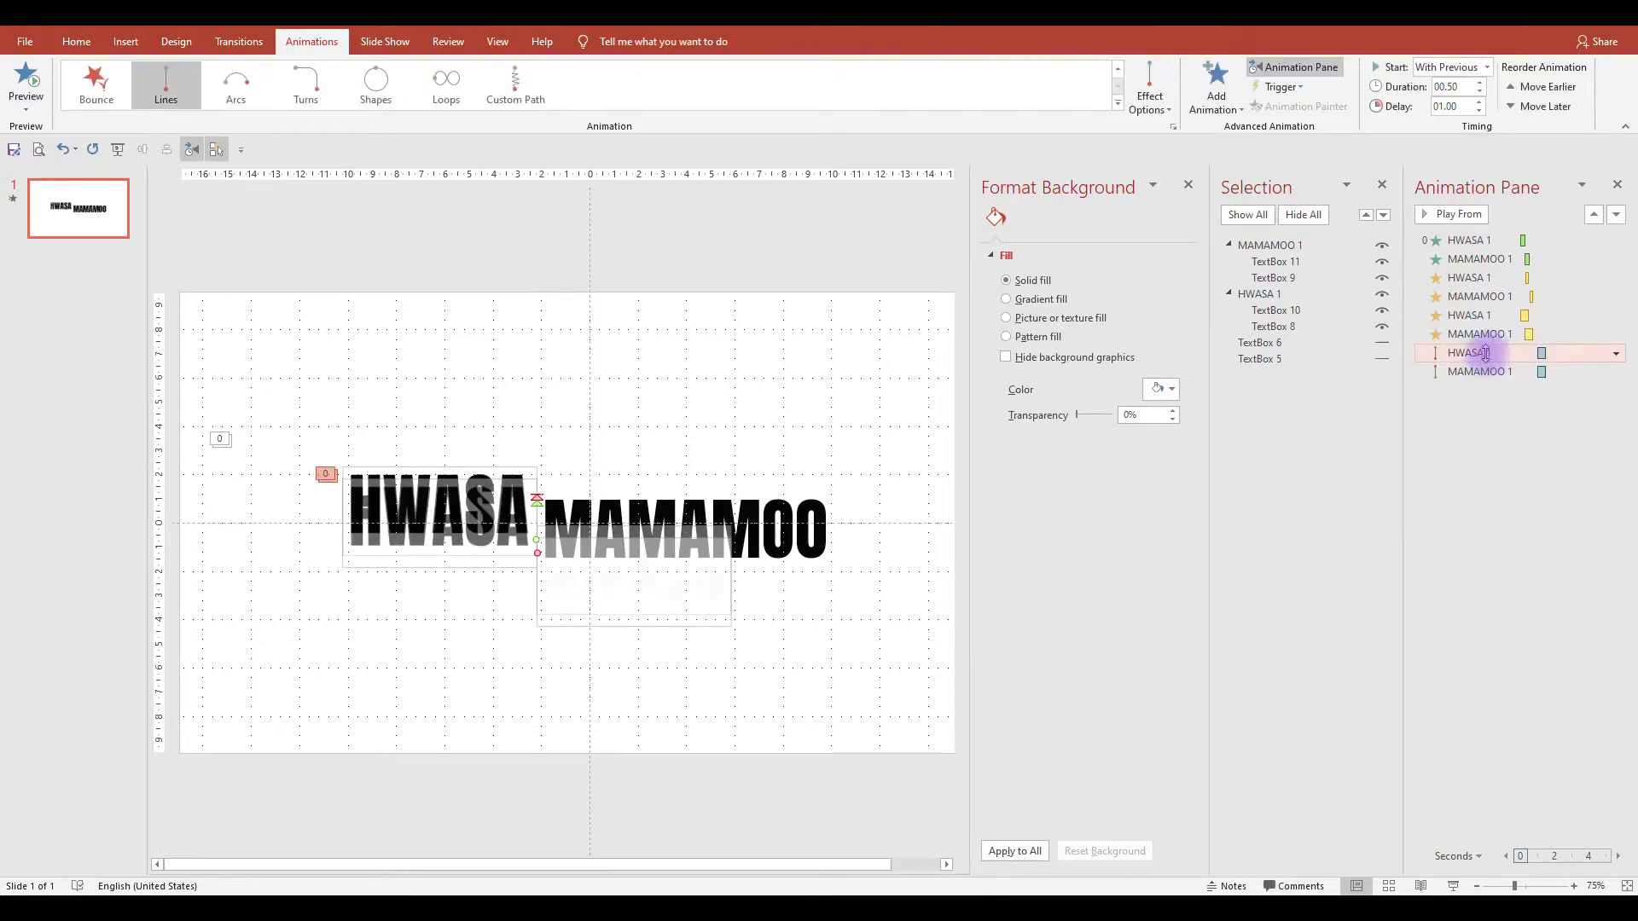
ctrl+click(1476, 371)
click(1216, 85)
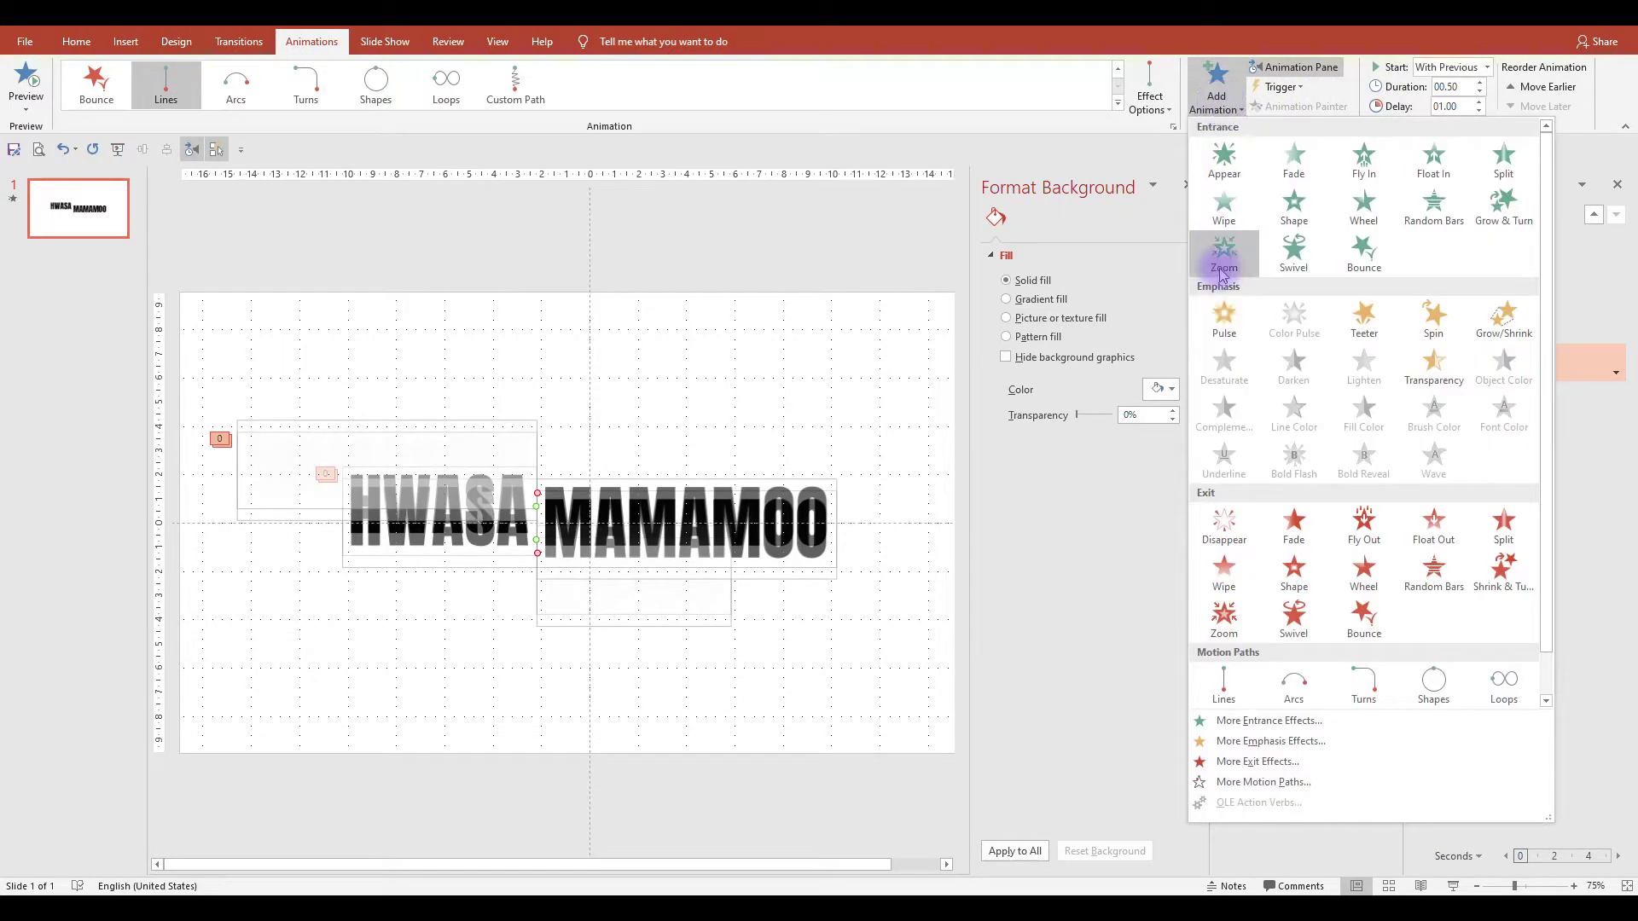
click(1224, 522)
right_click(1450, 390)
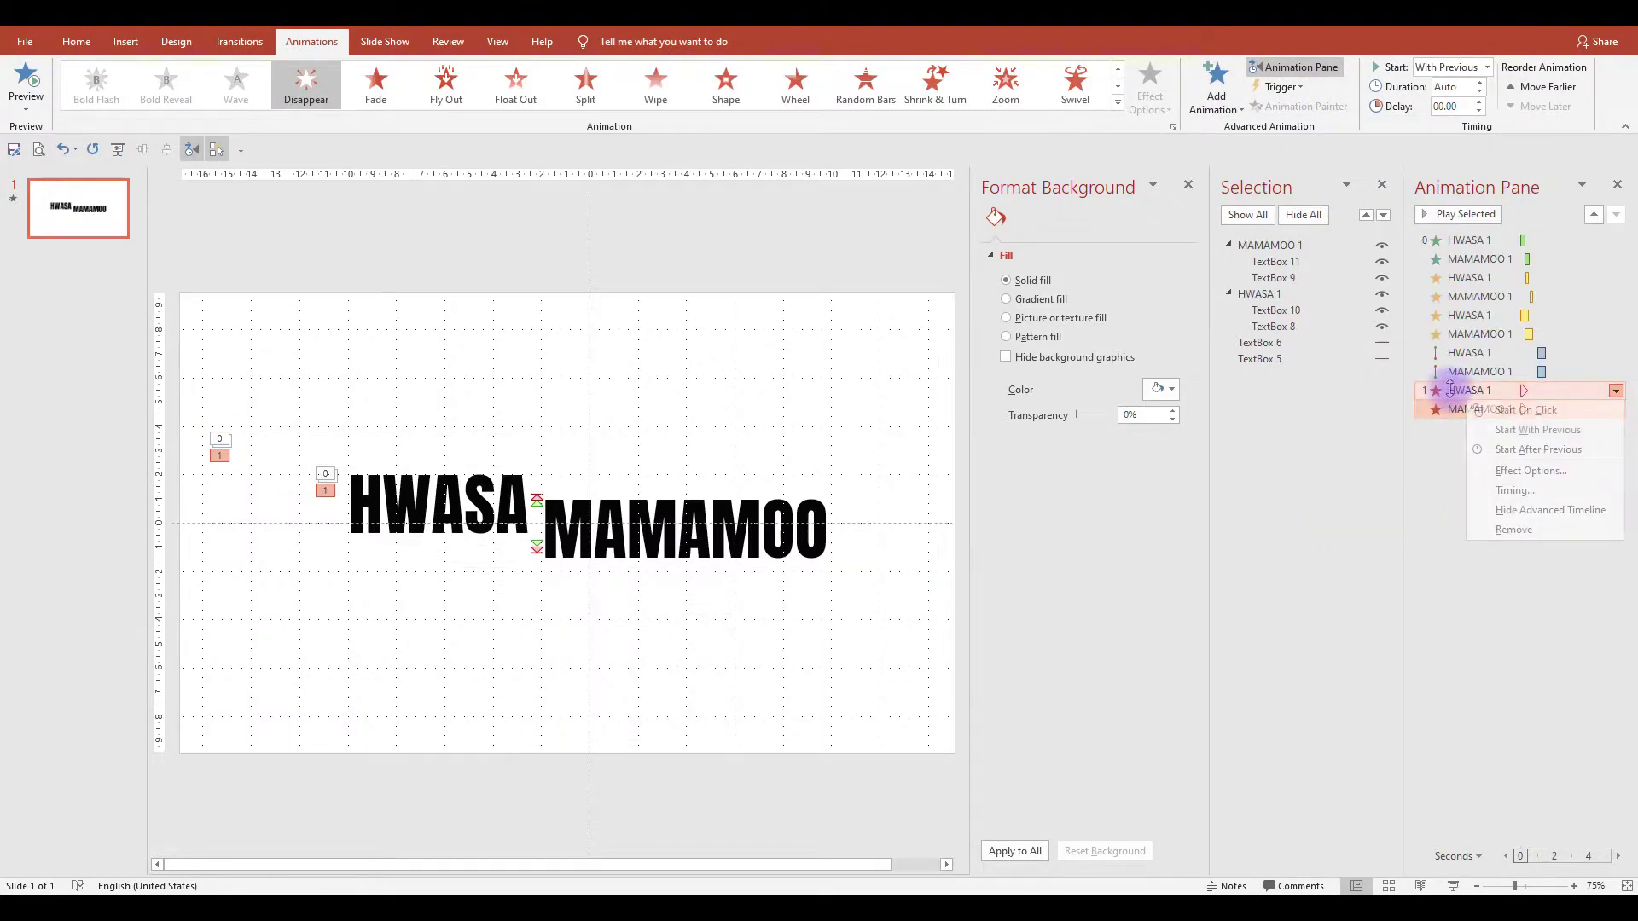
click(1537, 429)
click(1476, 102)
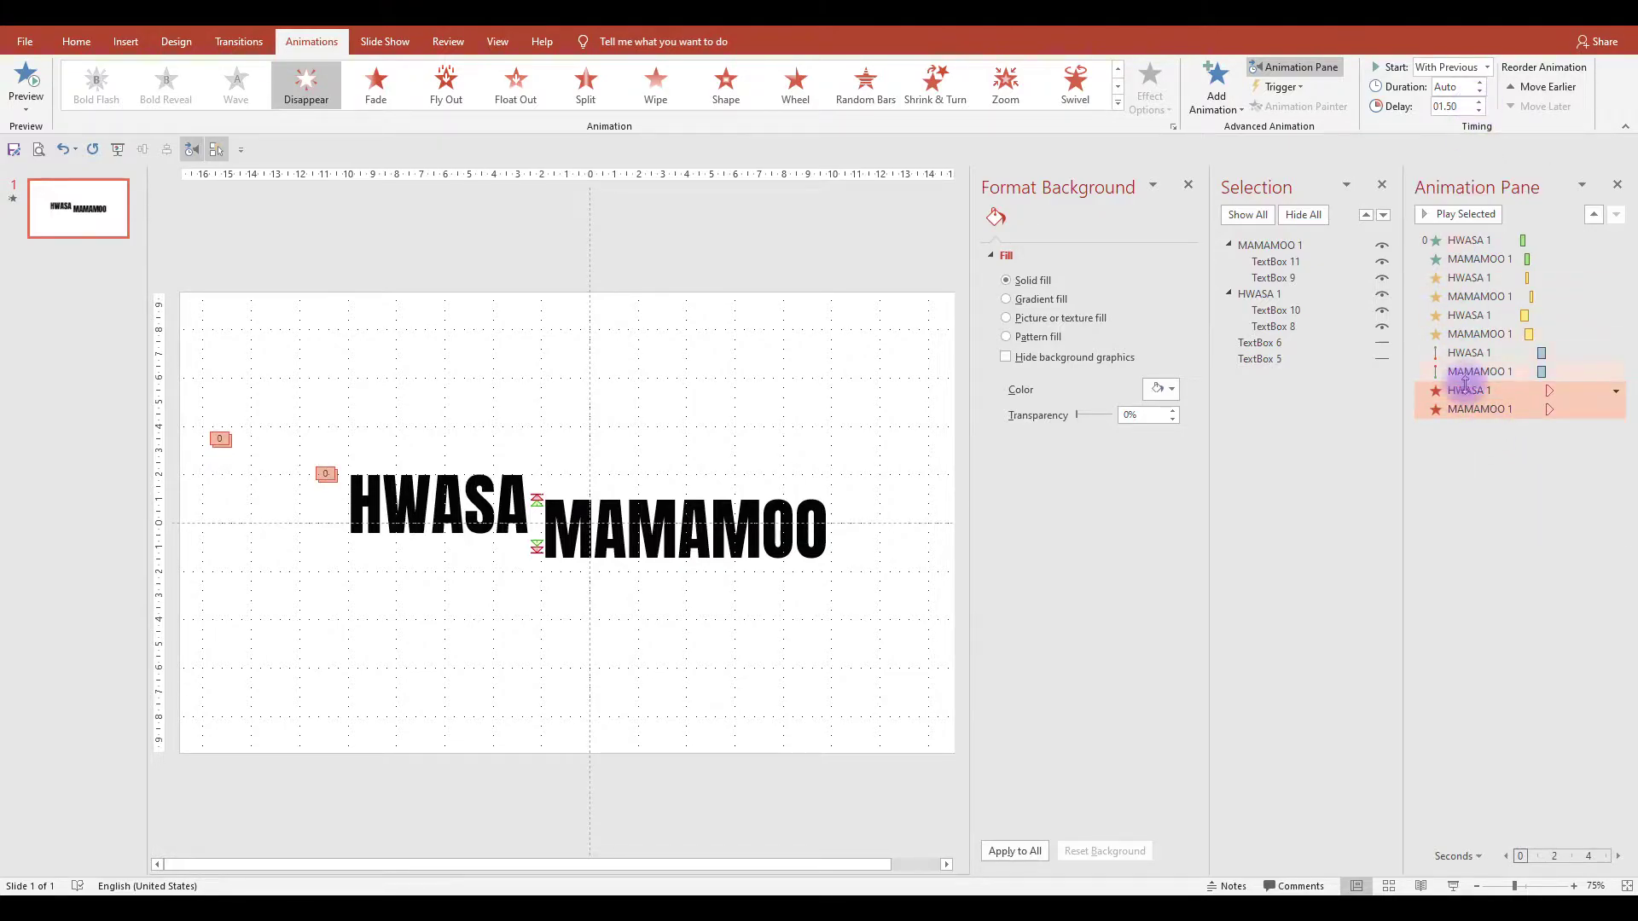
Show TextBox 5 and TextBox 6 again and bring both in front of the MAMAMOO 1 and HWASA 1 groups.
click(1381, 359)
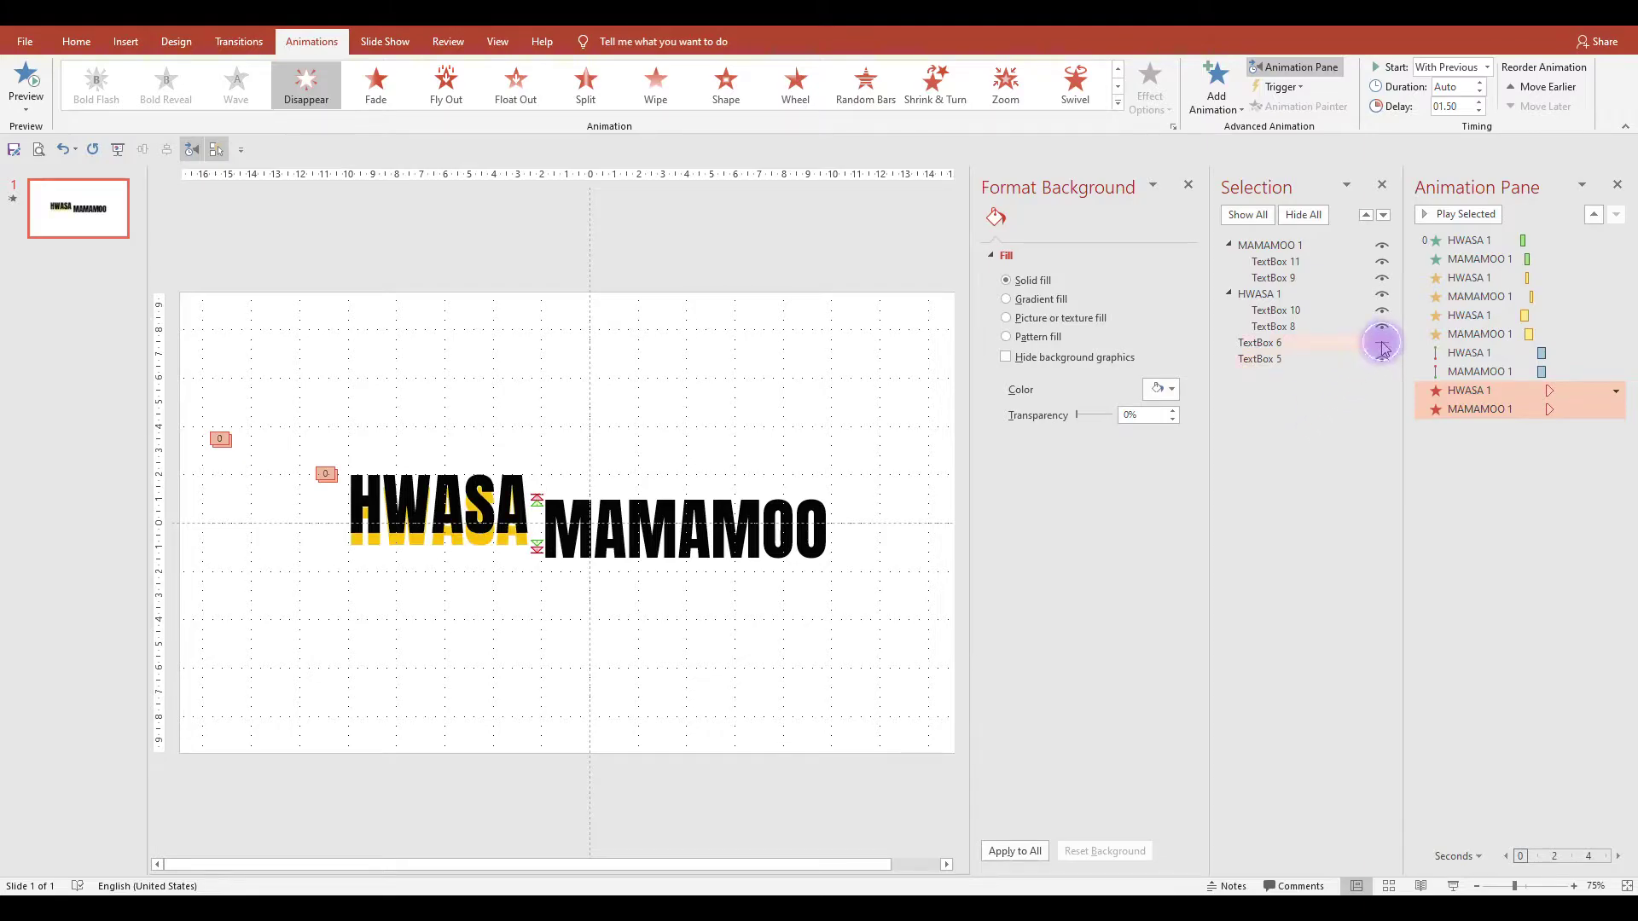
click(1381, 342)
drag(1280, 344, 1283, 246)
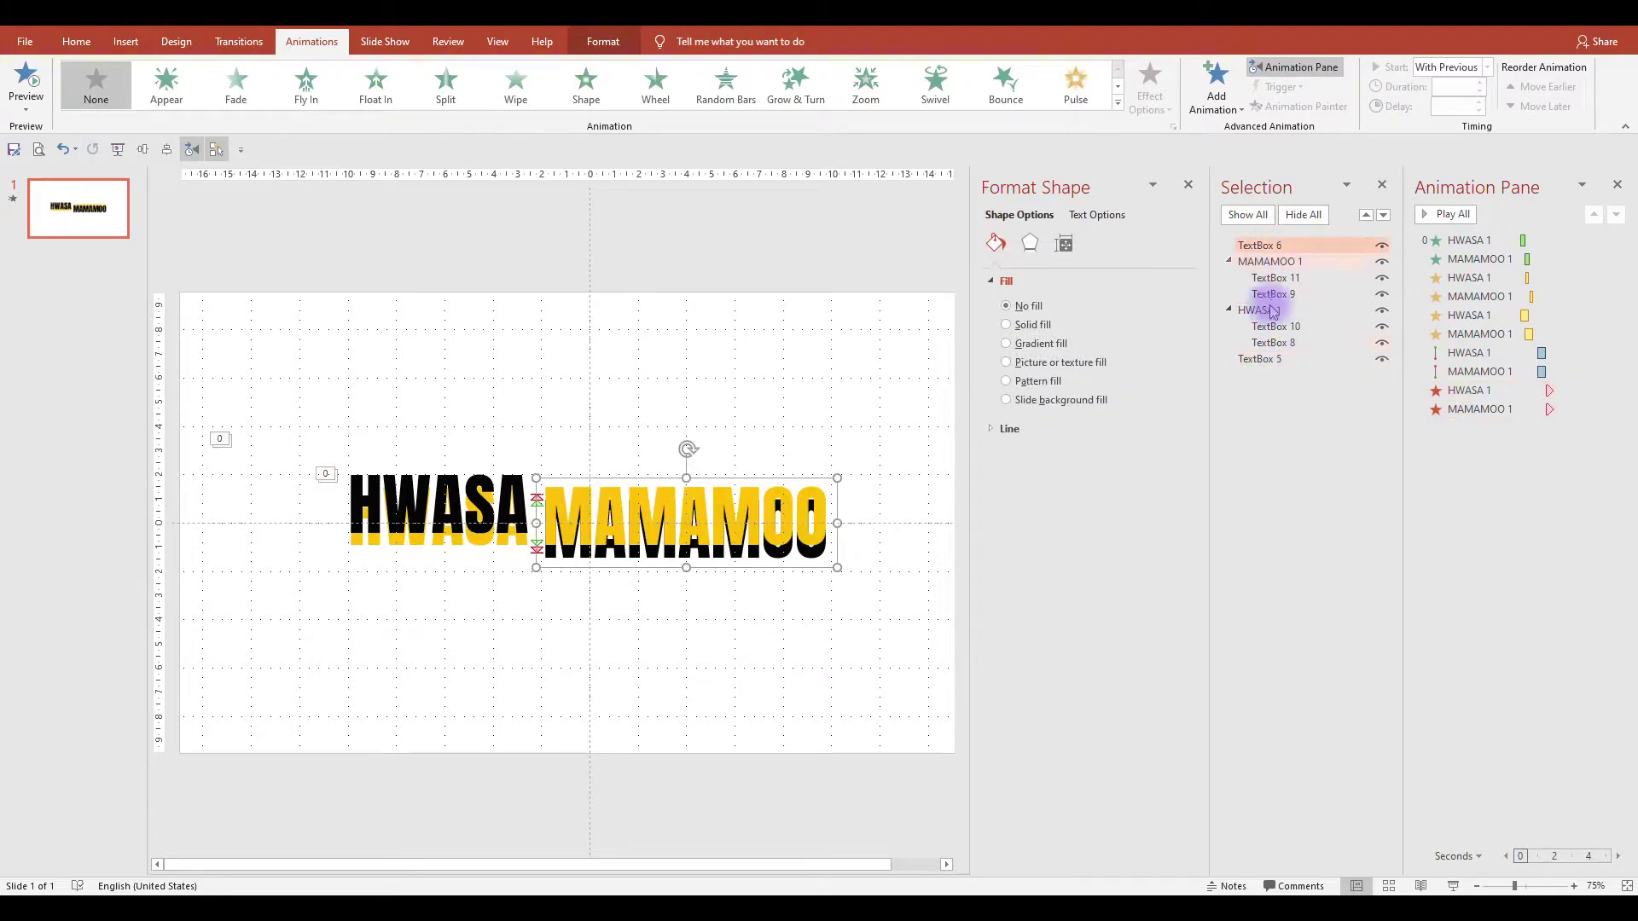
drag(1280, 359, 1250, 251)
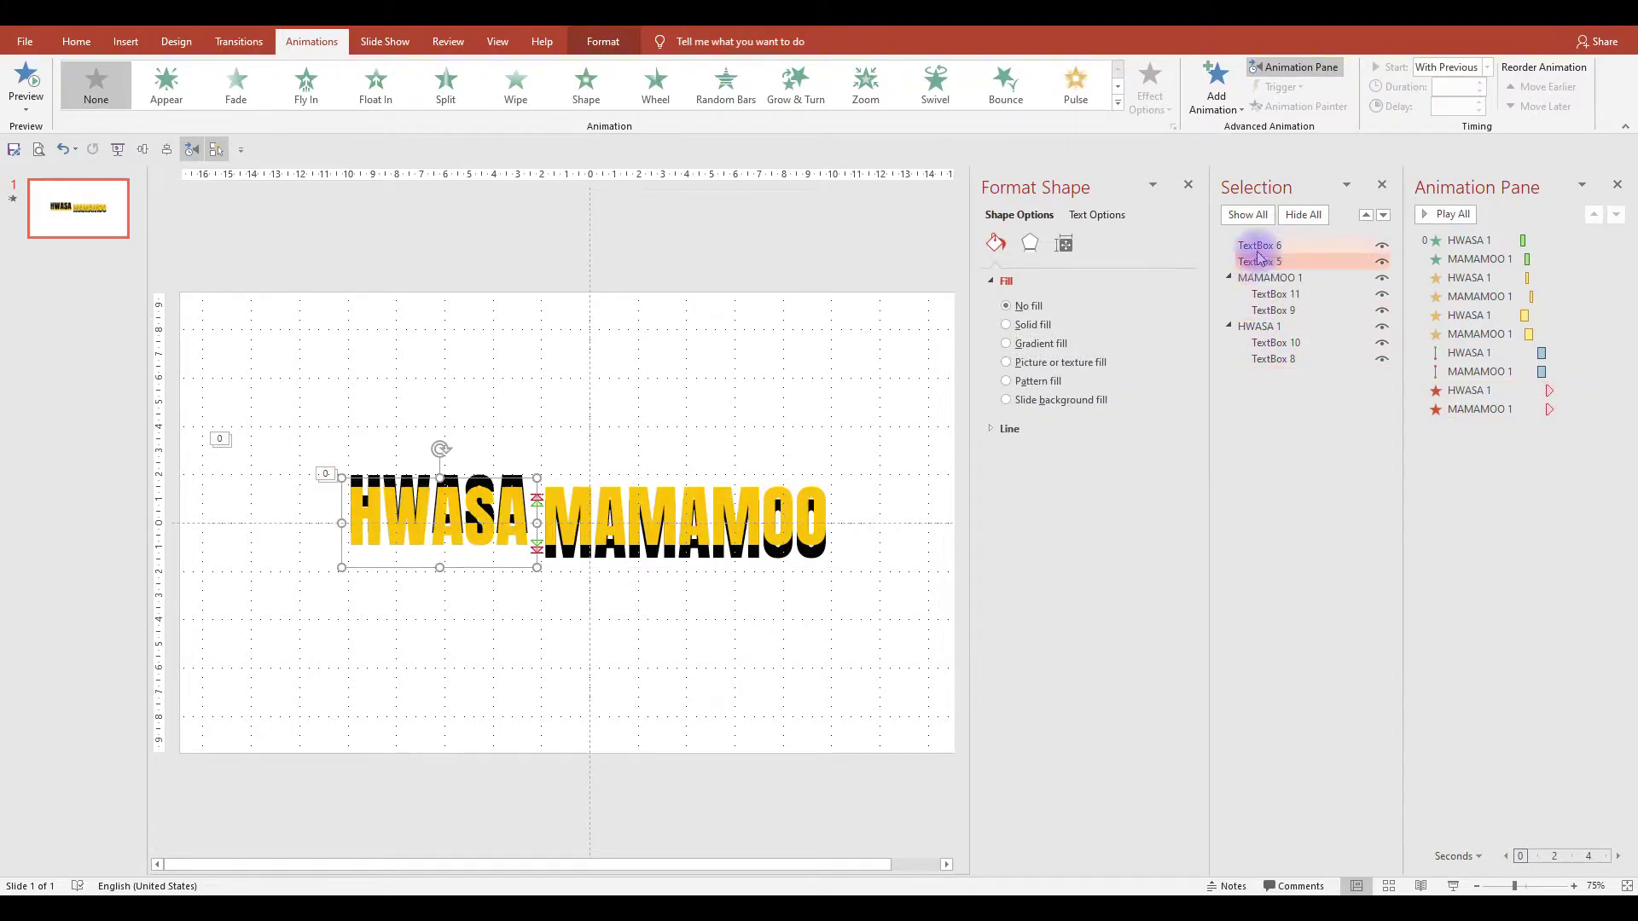
Set the text colour of TextBox 8 in the HWASA 1 group to white and check TextBox 10's text fill.
click(1284, 345)
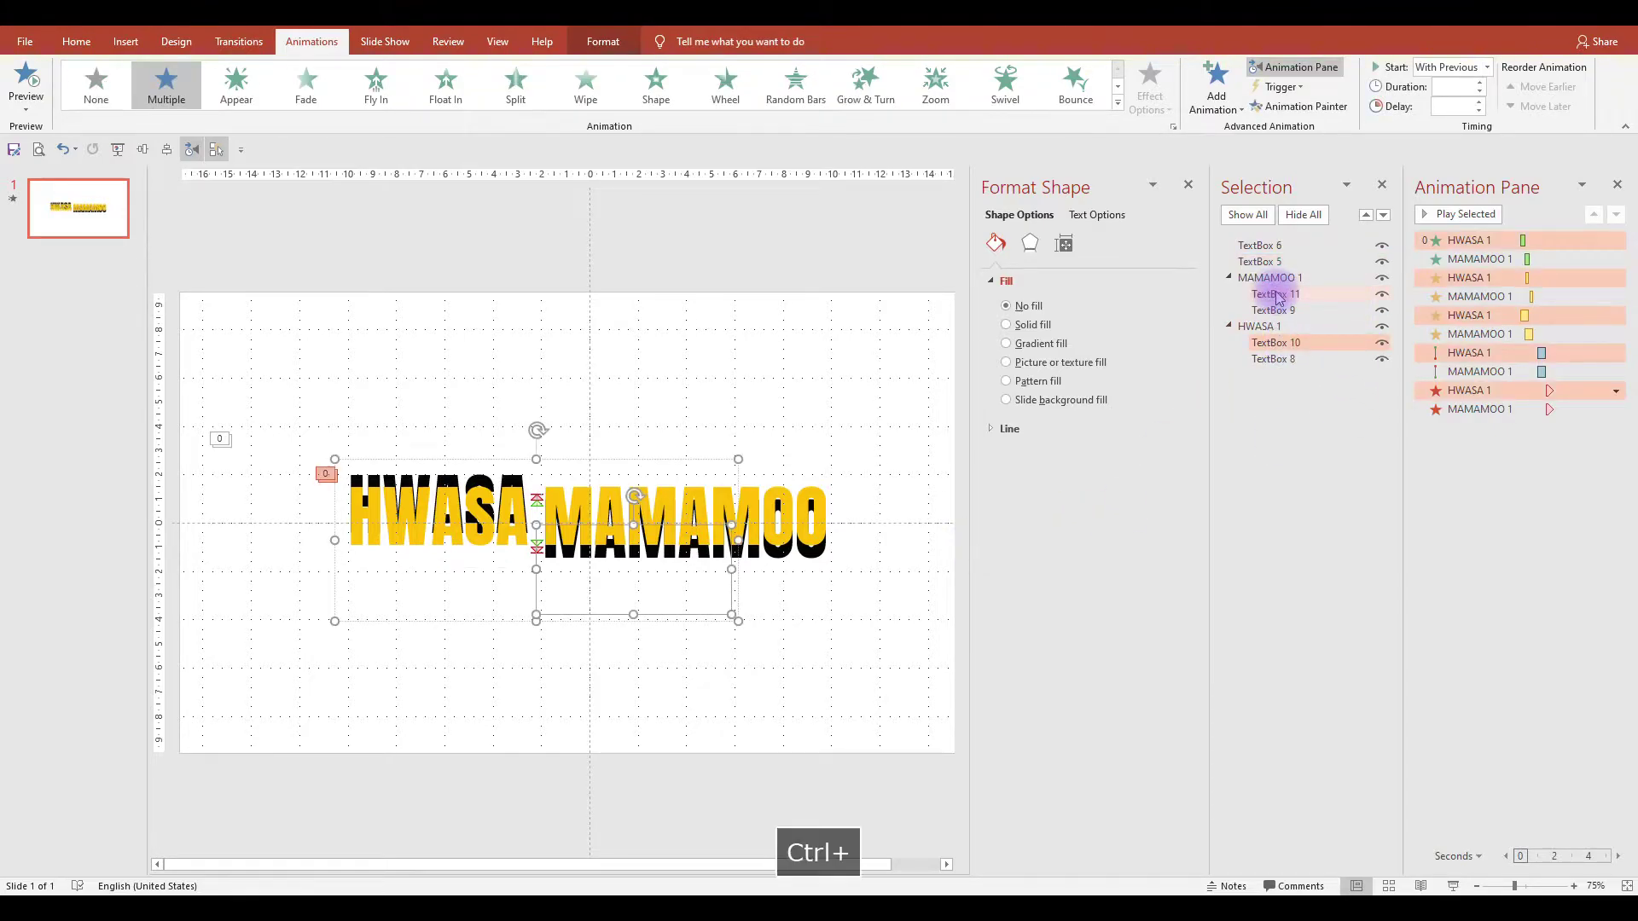
click(75, 39)
click(471, 101)
click(834, 319)
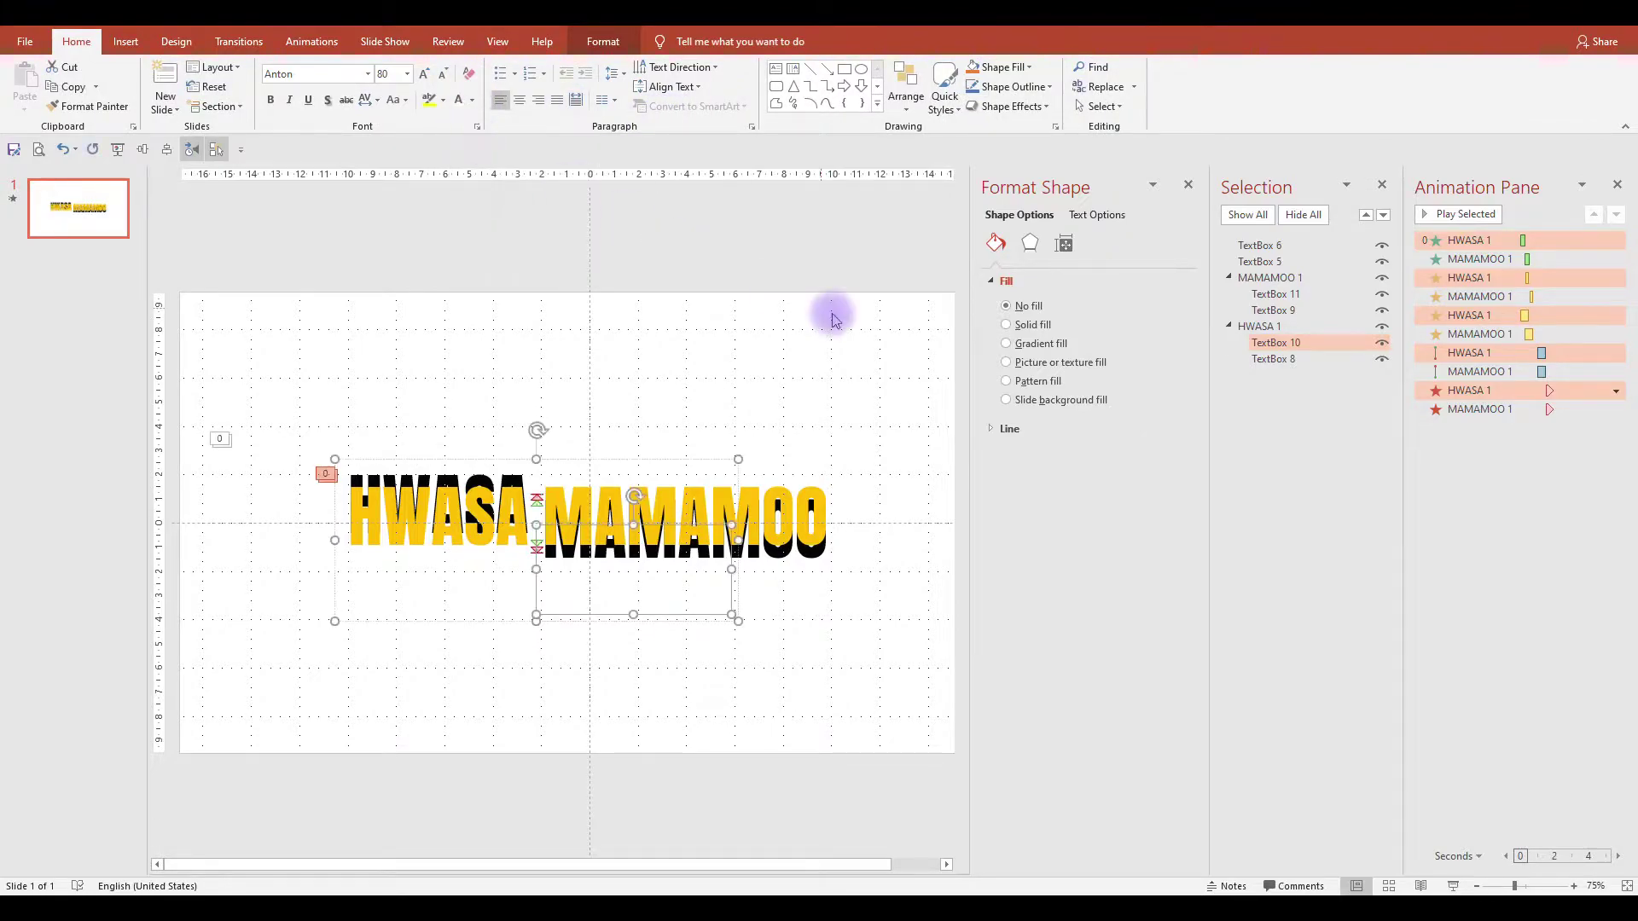
click(1270, 362)
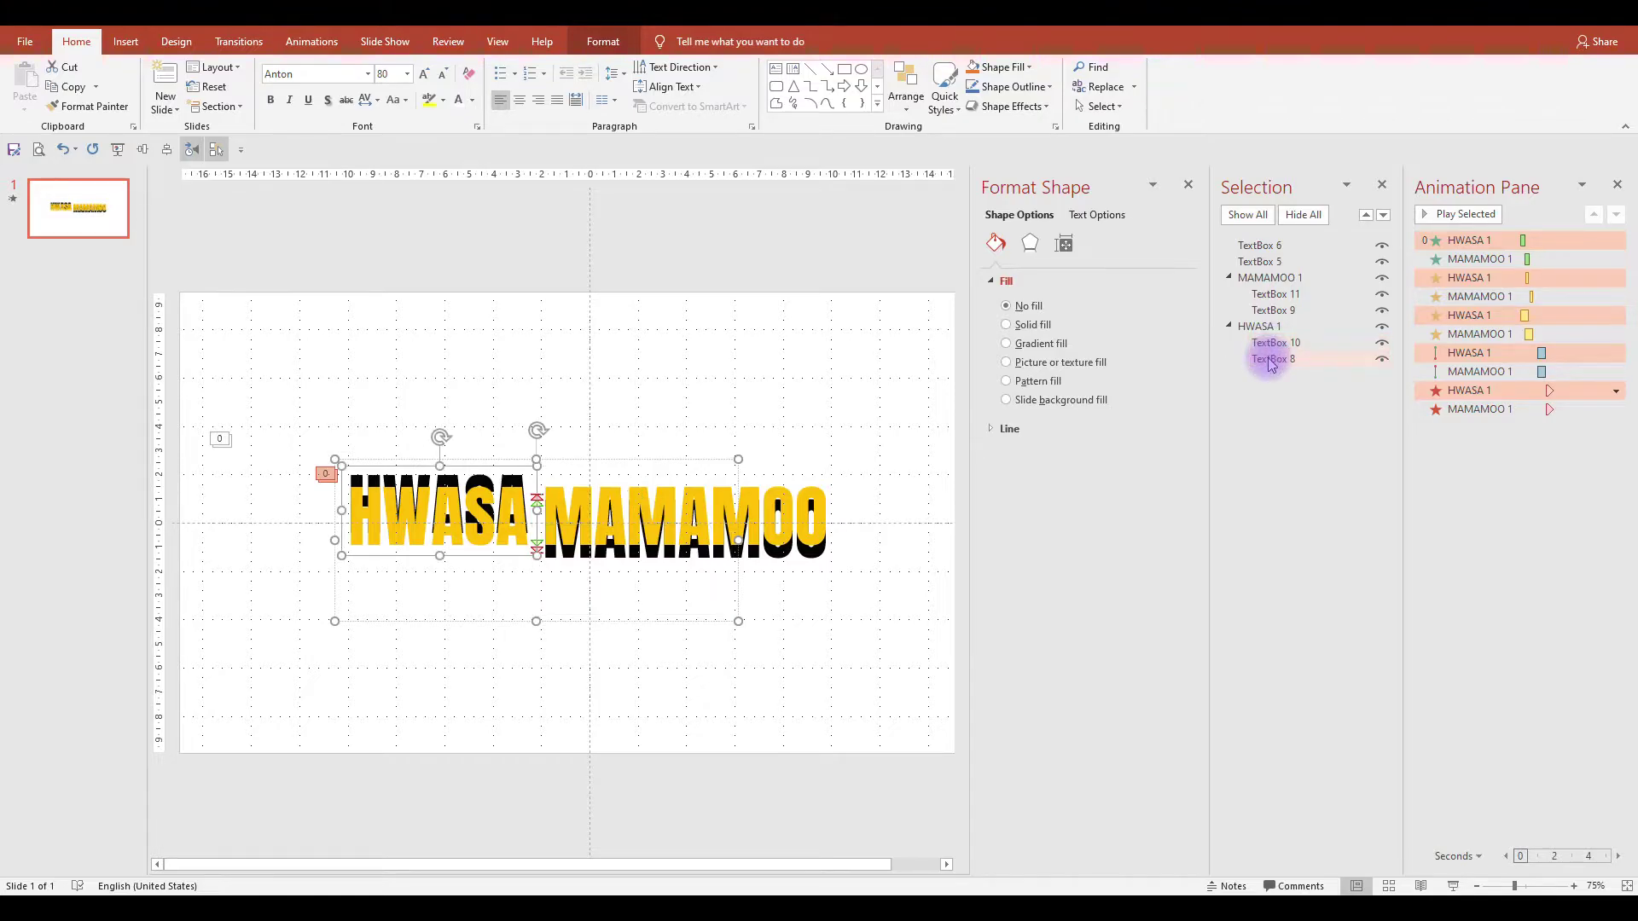
click(464, 104)
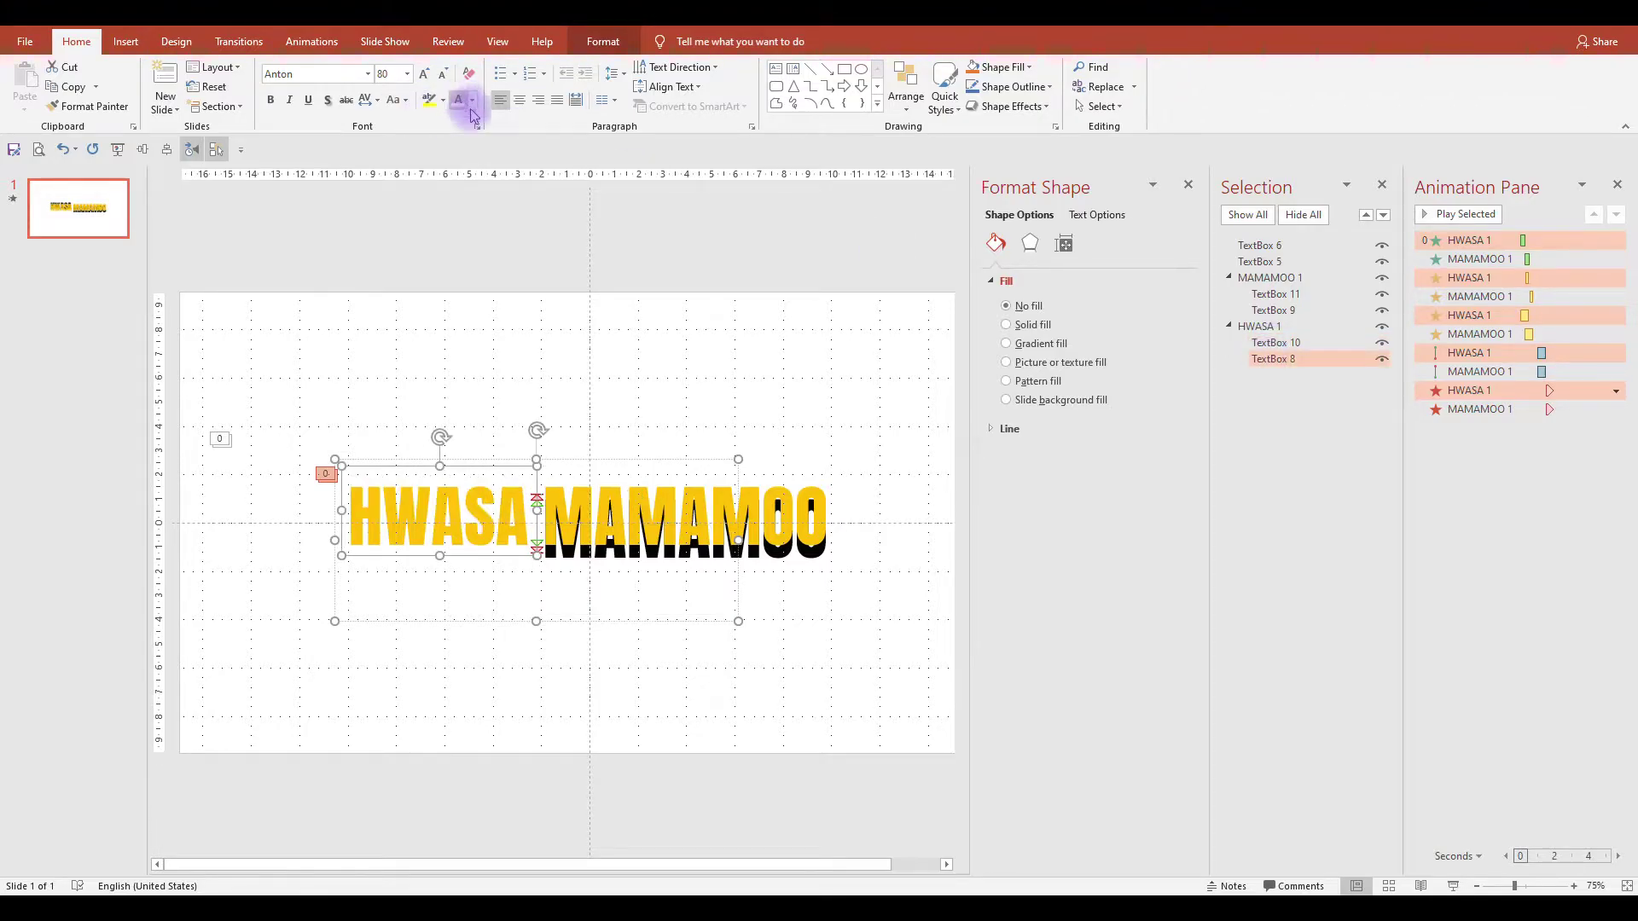
click(1266, 348)
click(1076, 219)
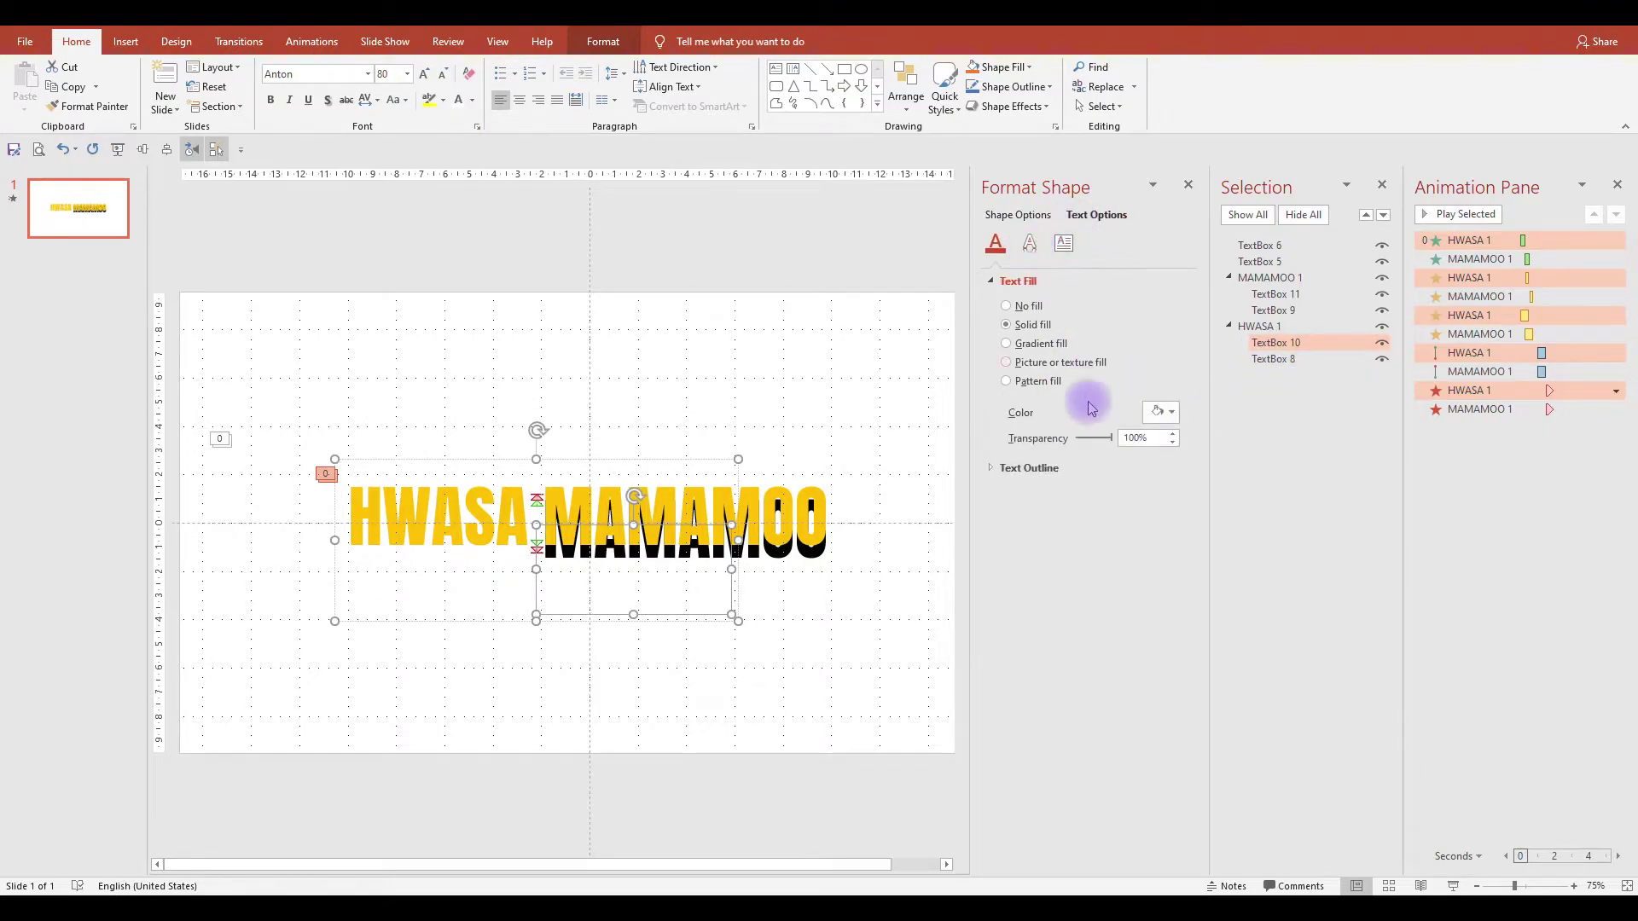
Set the text colour of TextBox 9 in the MAMAMOO 1 group to white and deselect it.
click(1274, 310)
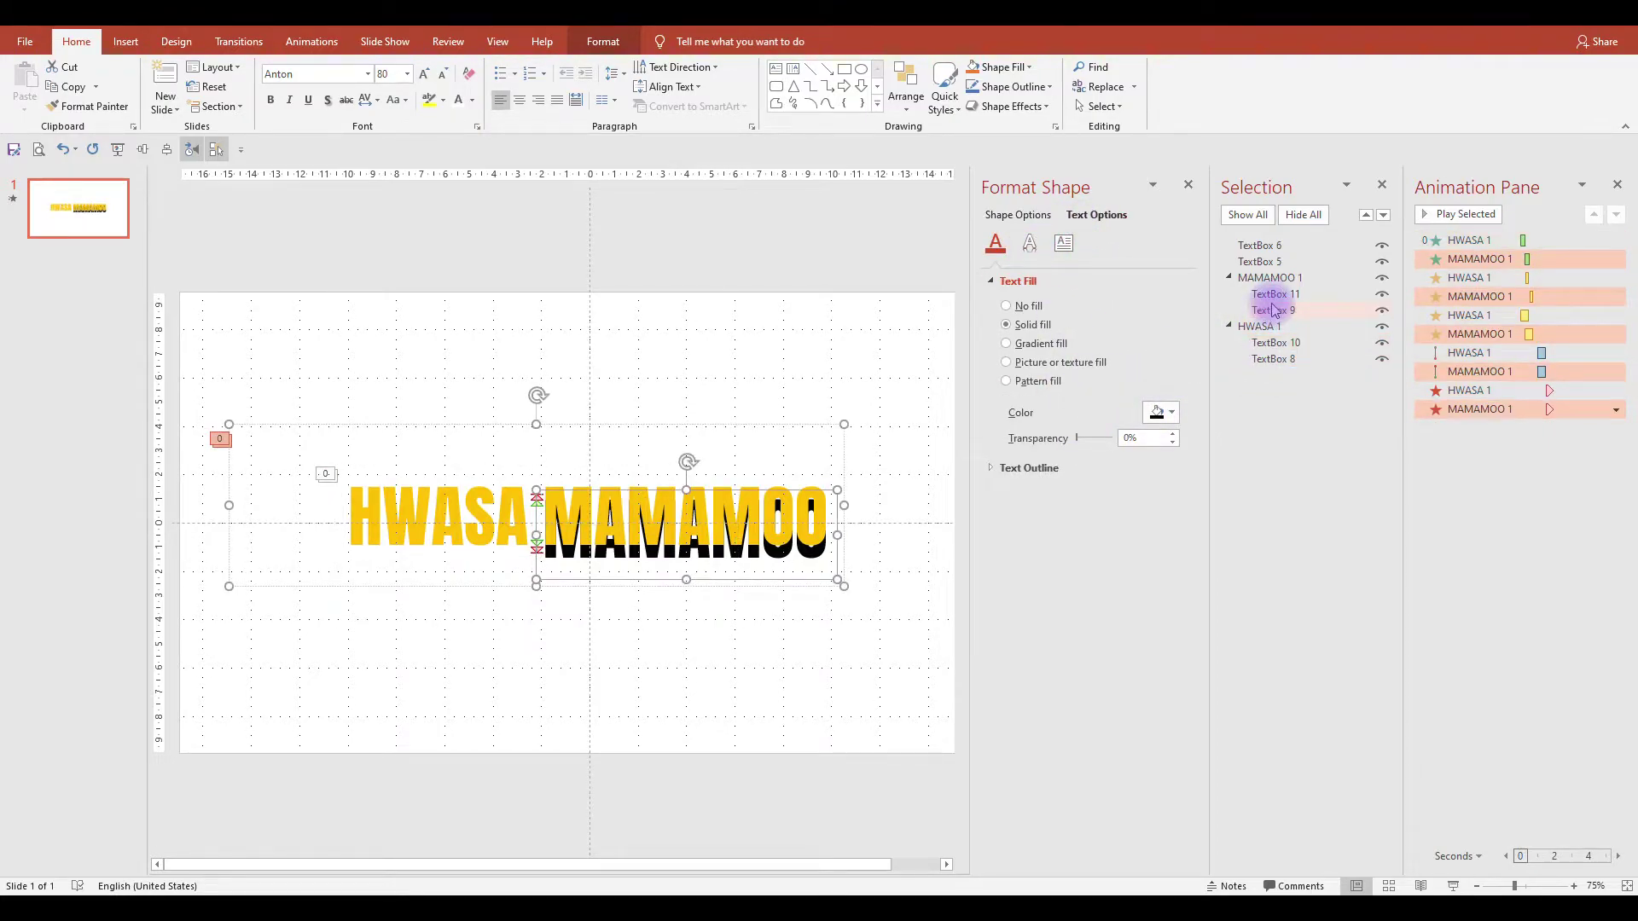
click(1275, 295)
click(1271, 310)
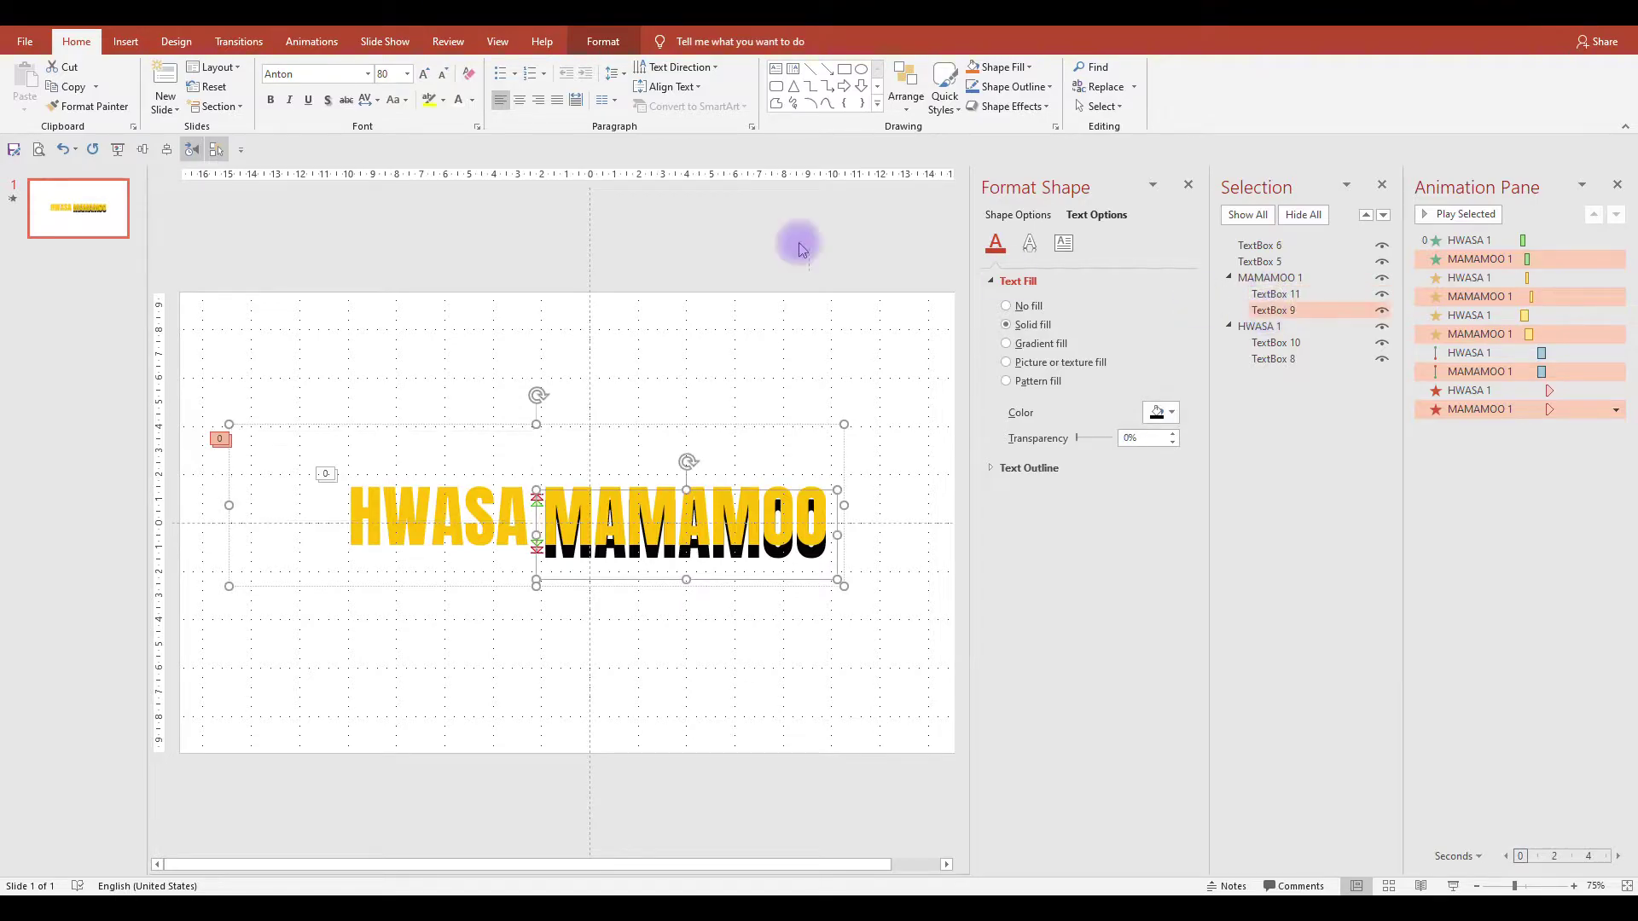
click(891, 352)
Change the slide background's solid fill colour to black.
click(1160, 389)
click(1152, 453)
click(1157, 390)
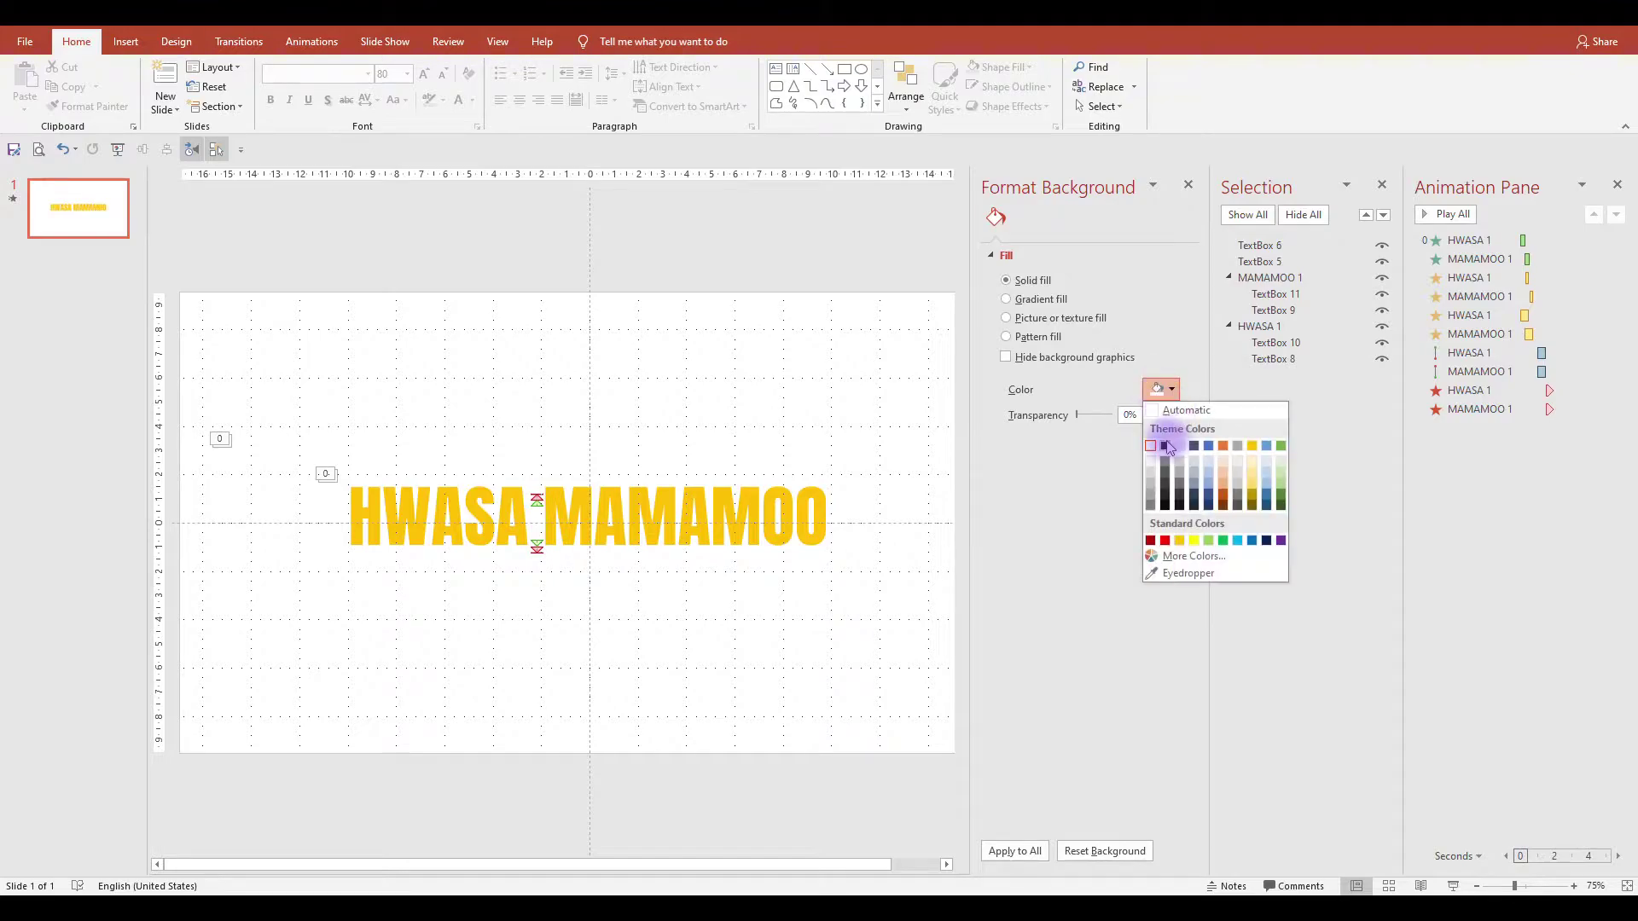
click(1165, 438)
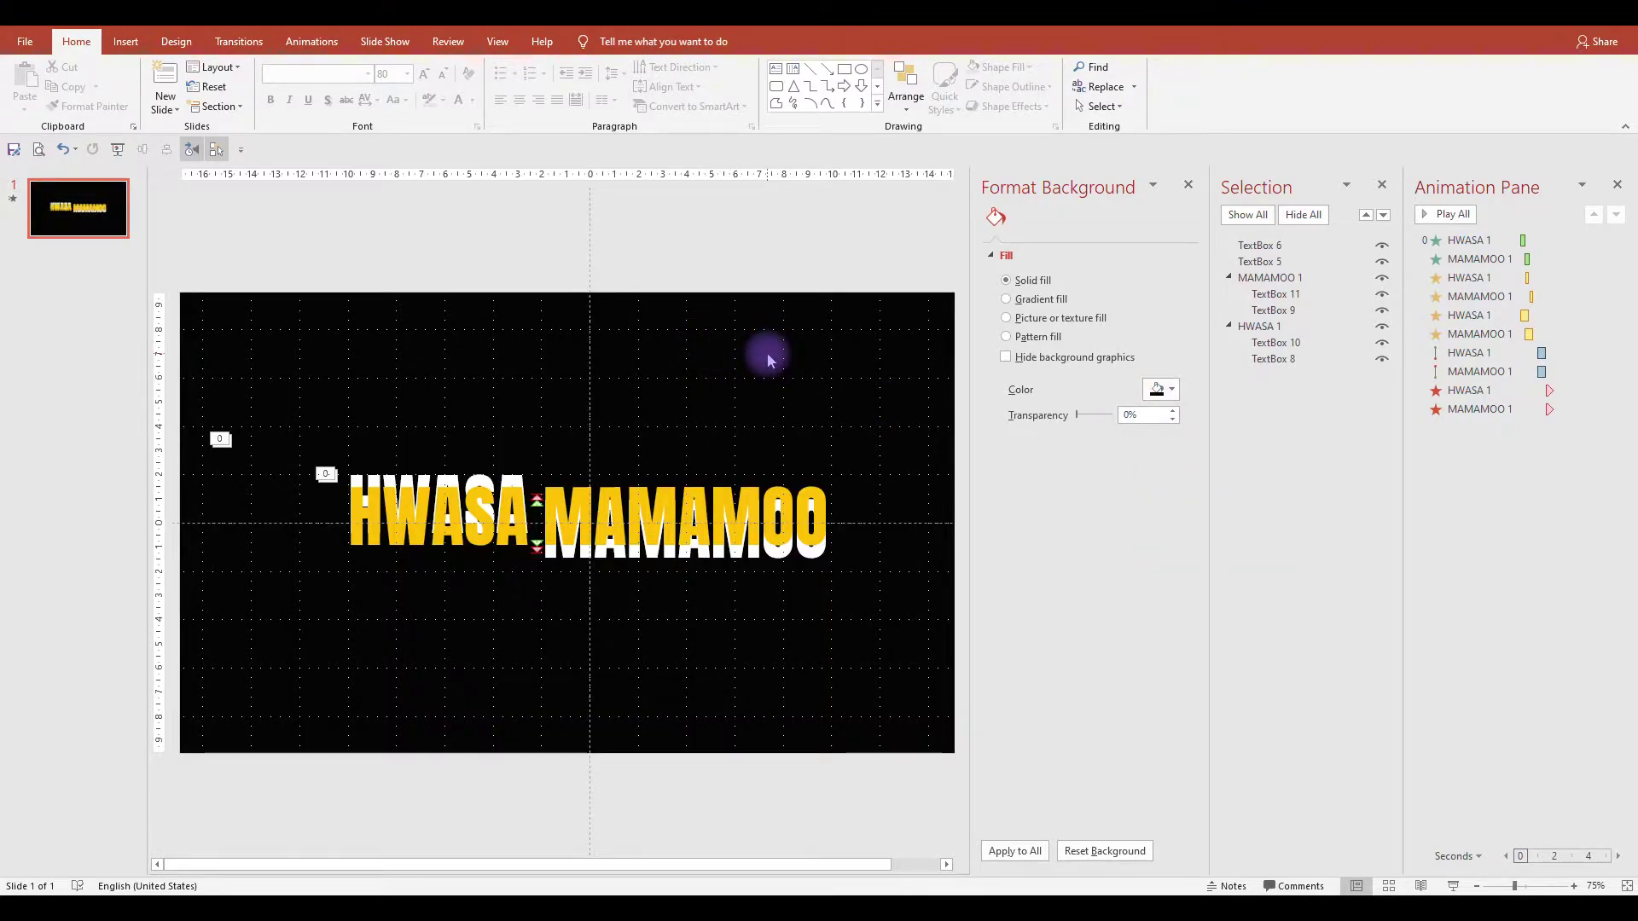
Hide the MAMAMOO 1 and HWASA 1 groups and change the yellow HWASA and MAMAMOO text boxes to white.
click(1381, 279)
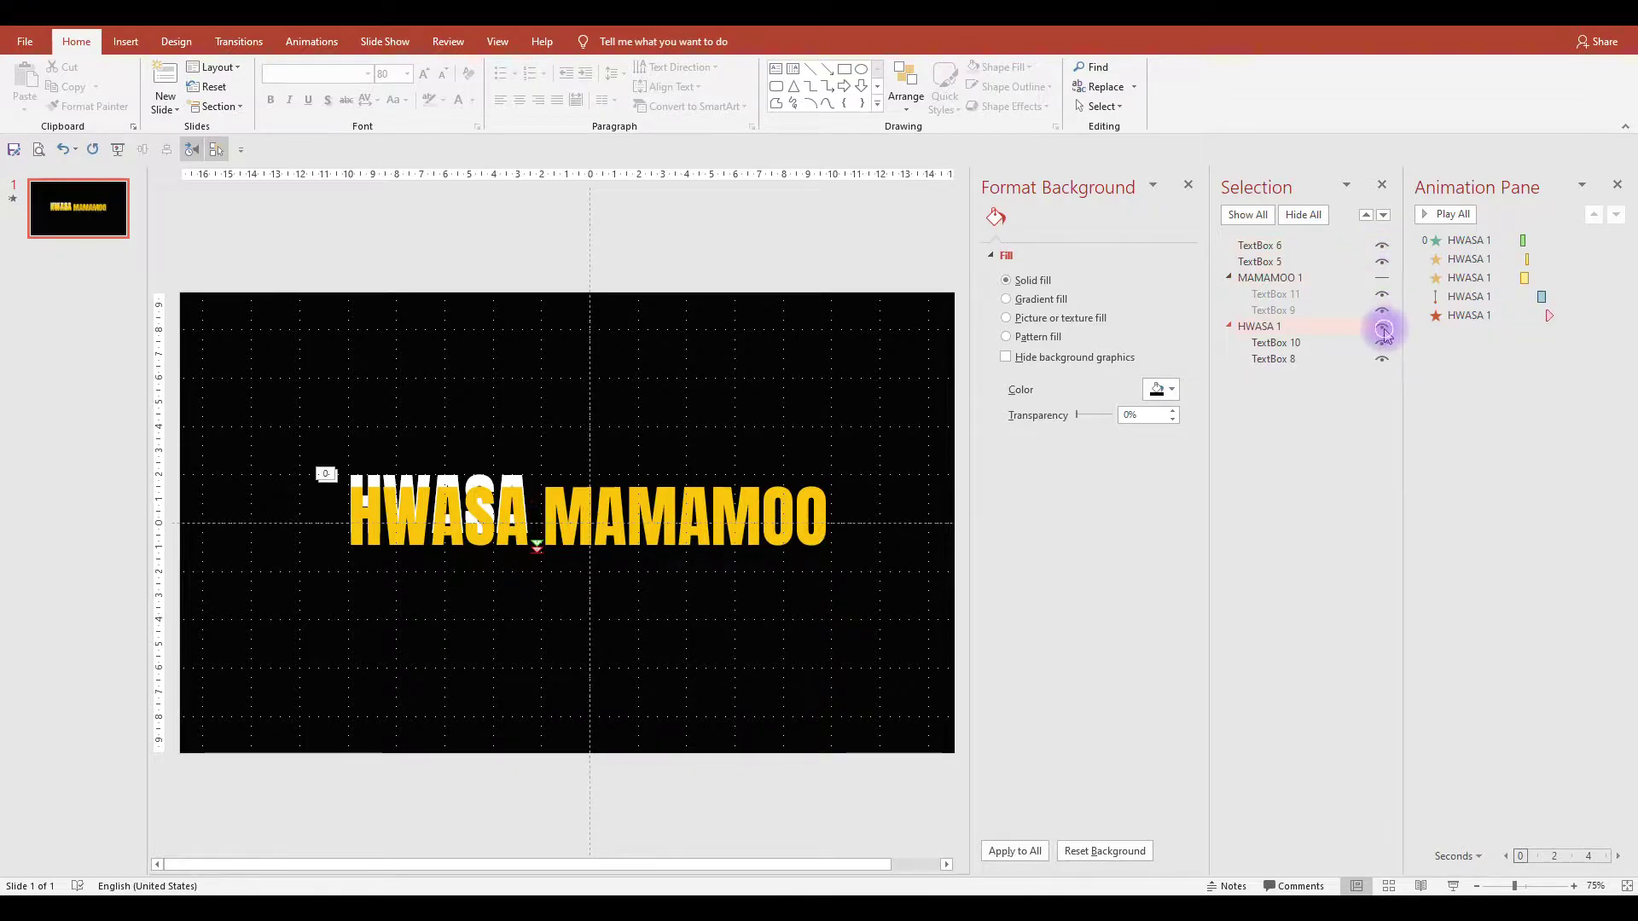
click(1382, 327)
click(725, 509)
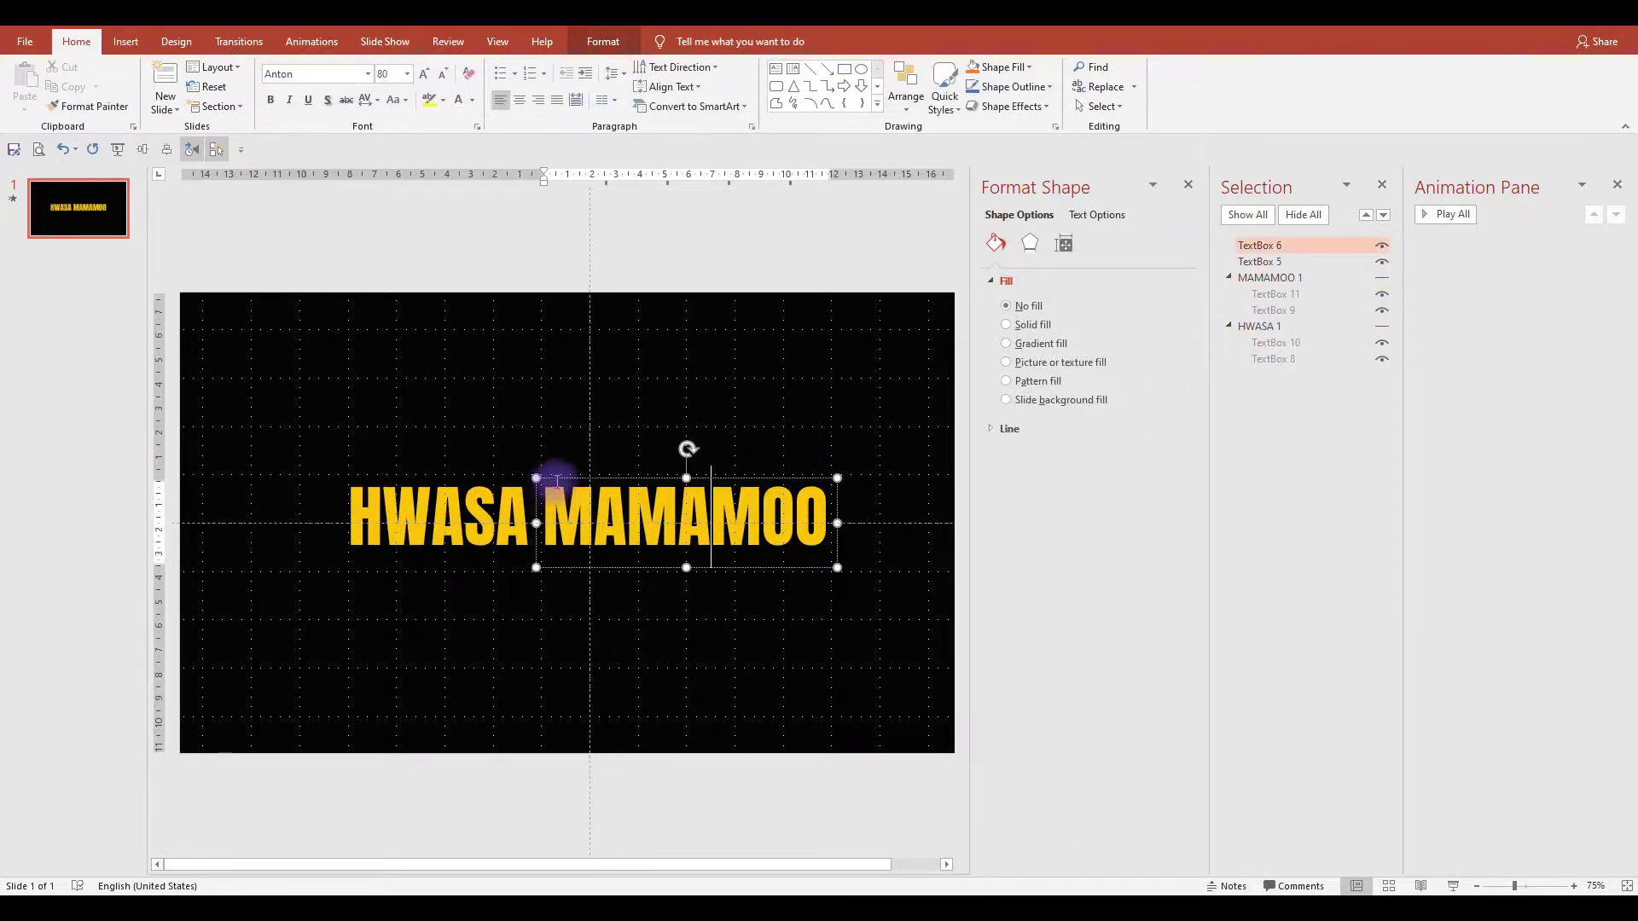
ctrl+click(452, 501)
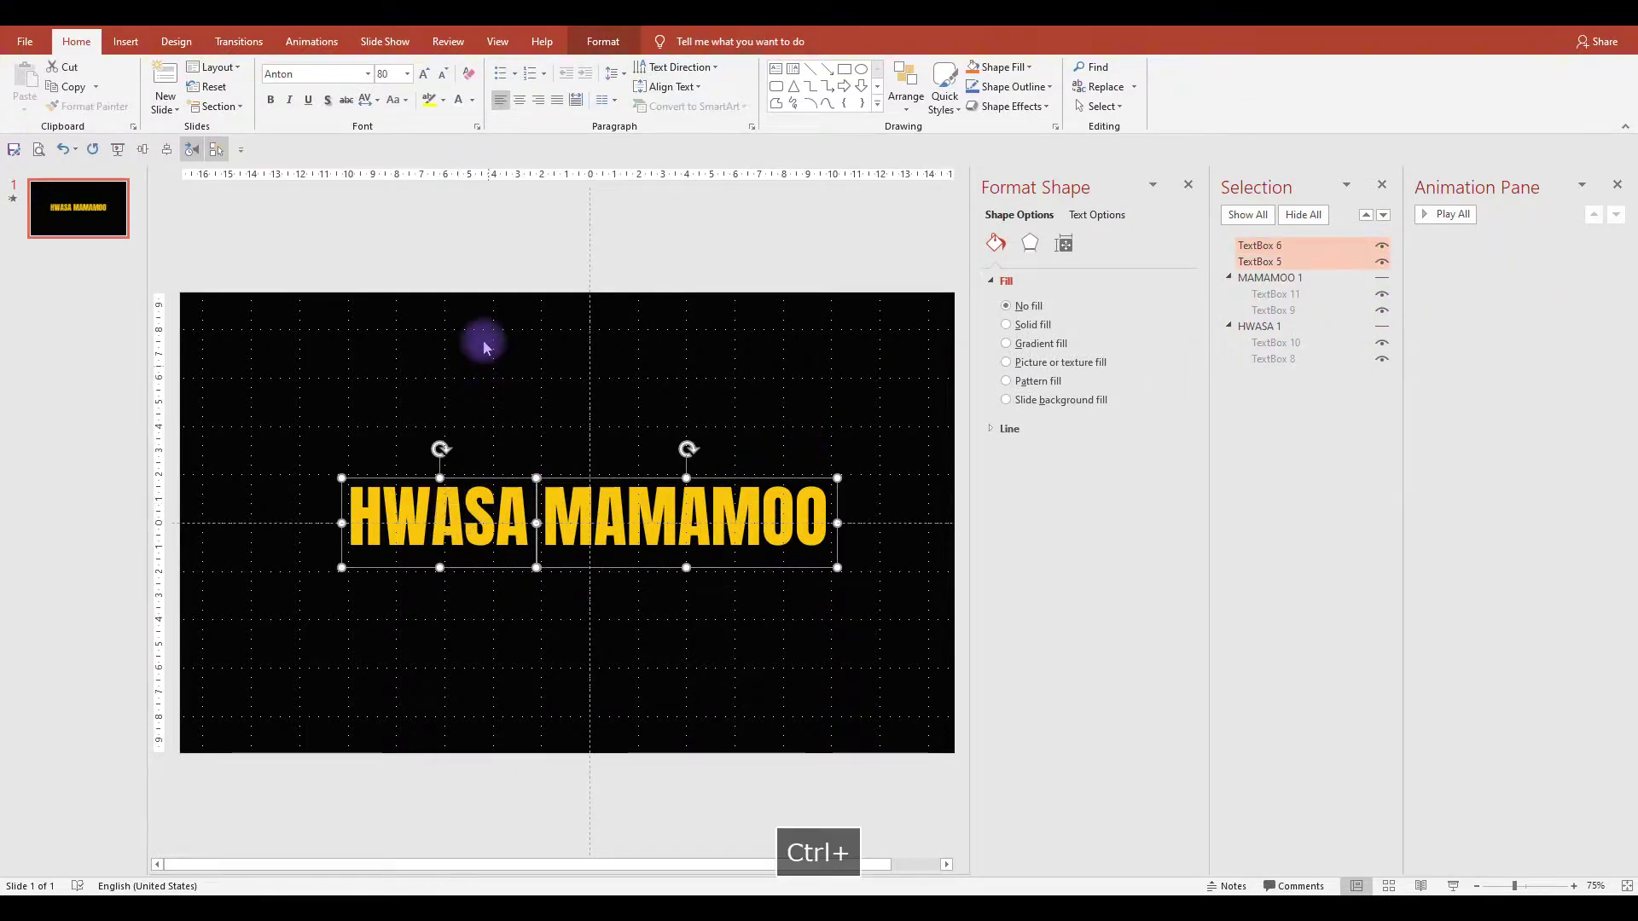
click(458, 100)
click(453, 383)
Draw a rectangle over the HWASA text and resize it to match the bounds of the HWASA text box.
click(842, 73)
drag(284, 468, 346, 567)
click(468, 522)
click(324, 526)
drag(408, 518, 522, 518)
drag(533, 518, 533, 518)
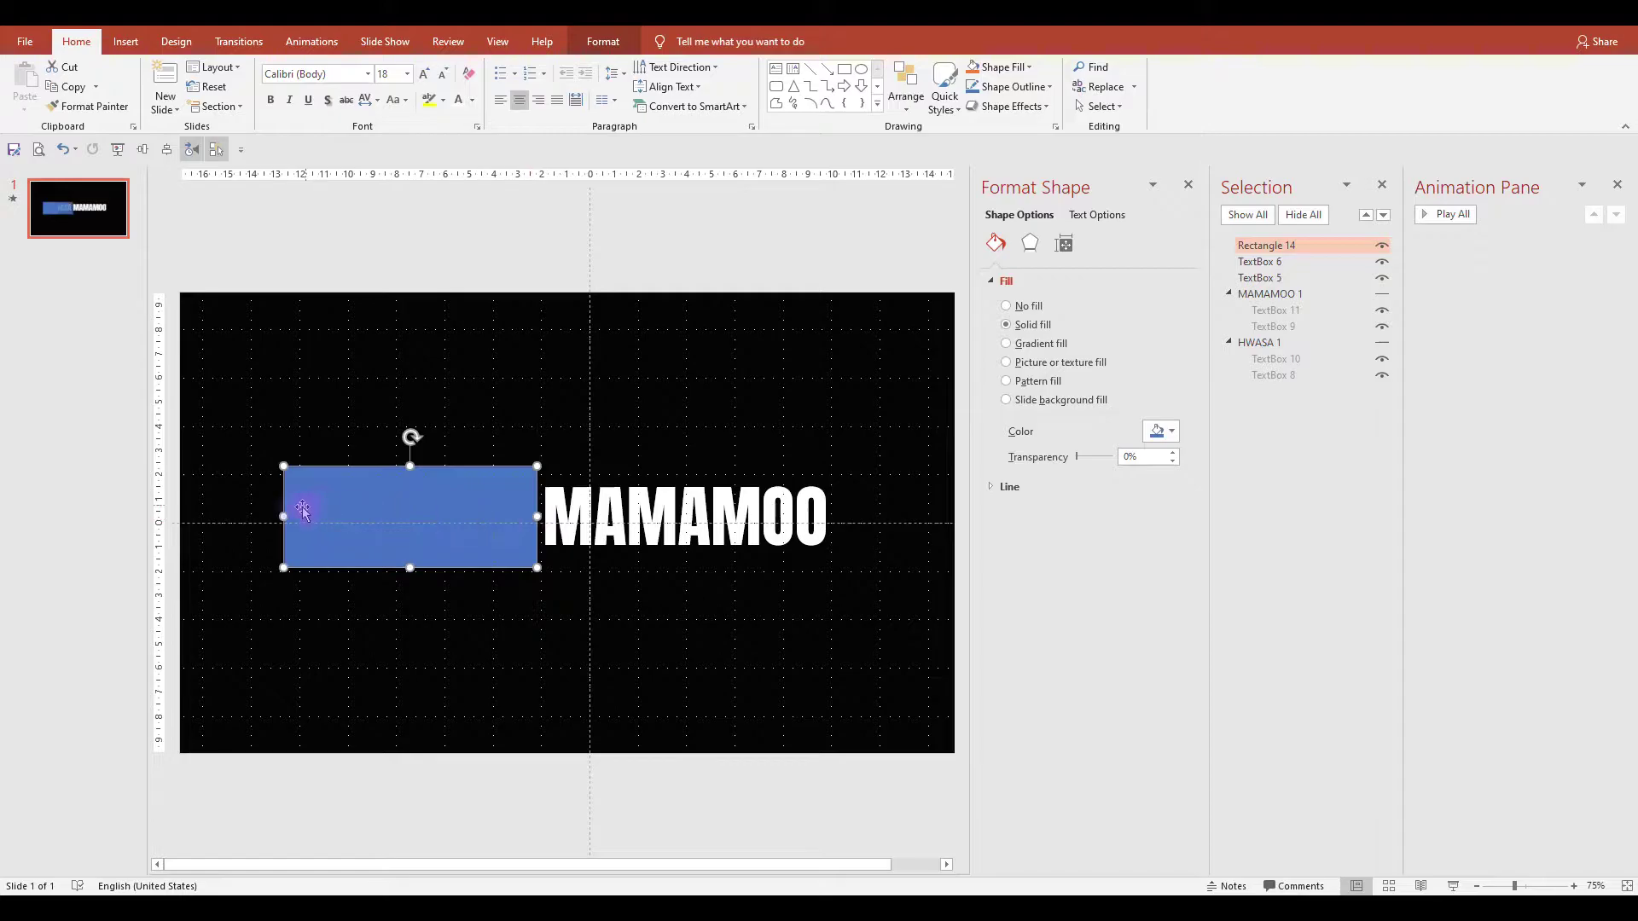
drag(286, 519, 341, 516)
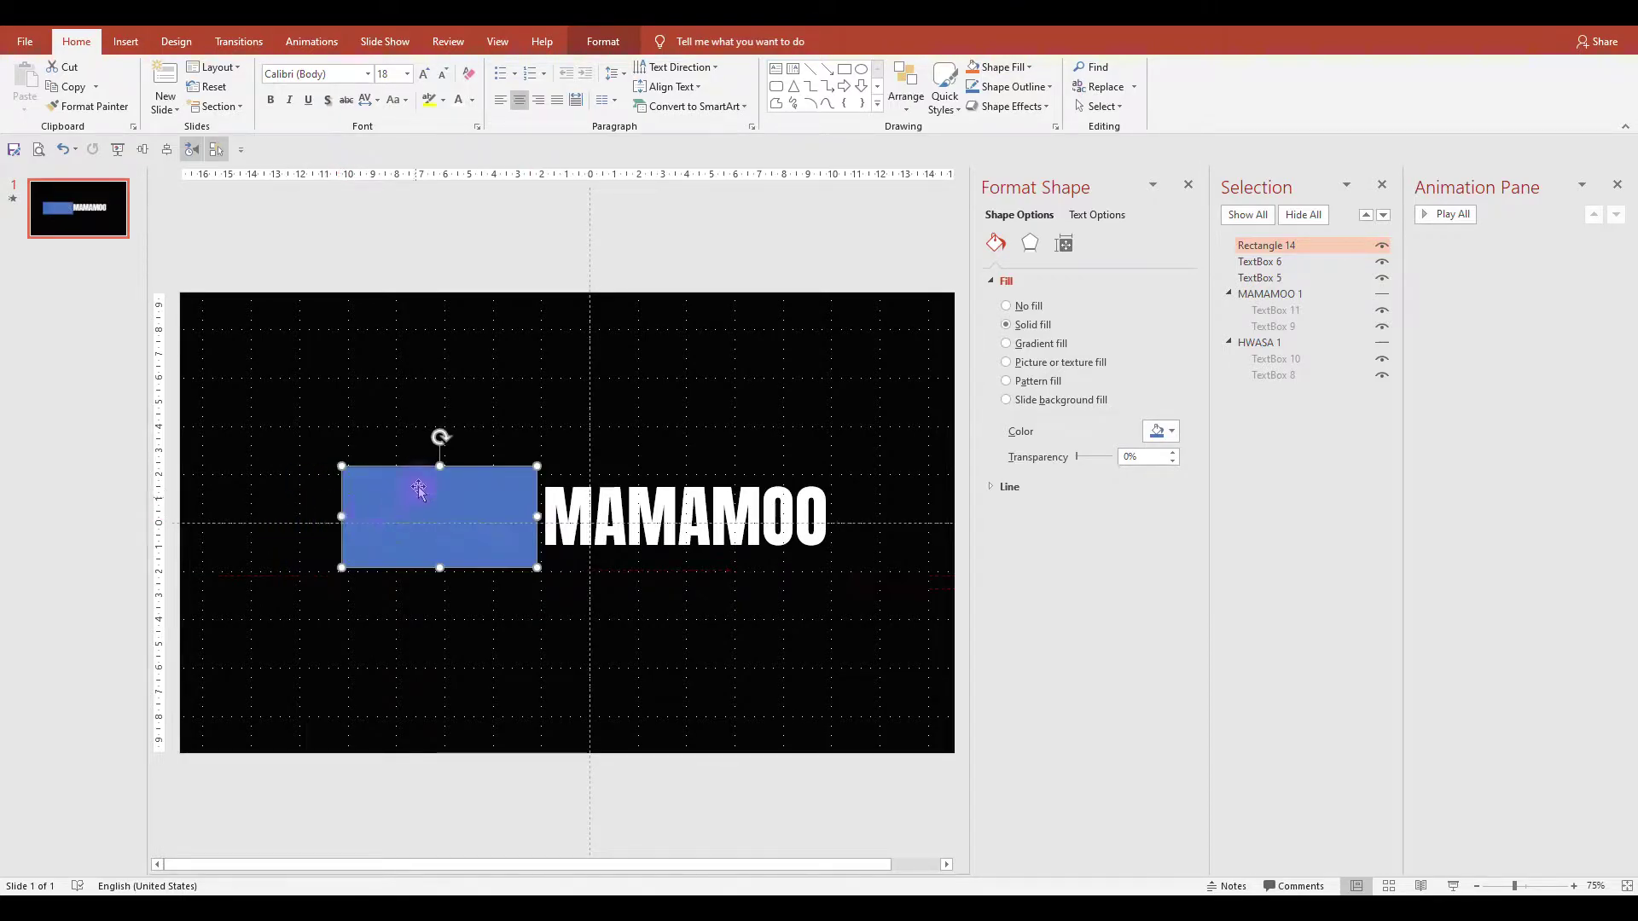
drag(441, 467, 441, 478)
Remove the outline from the rectangle covering HWASA.
click(1143, 456)
click(1009, 486)
click(1028, 511)
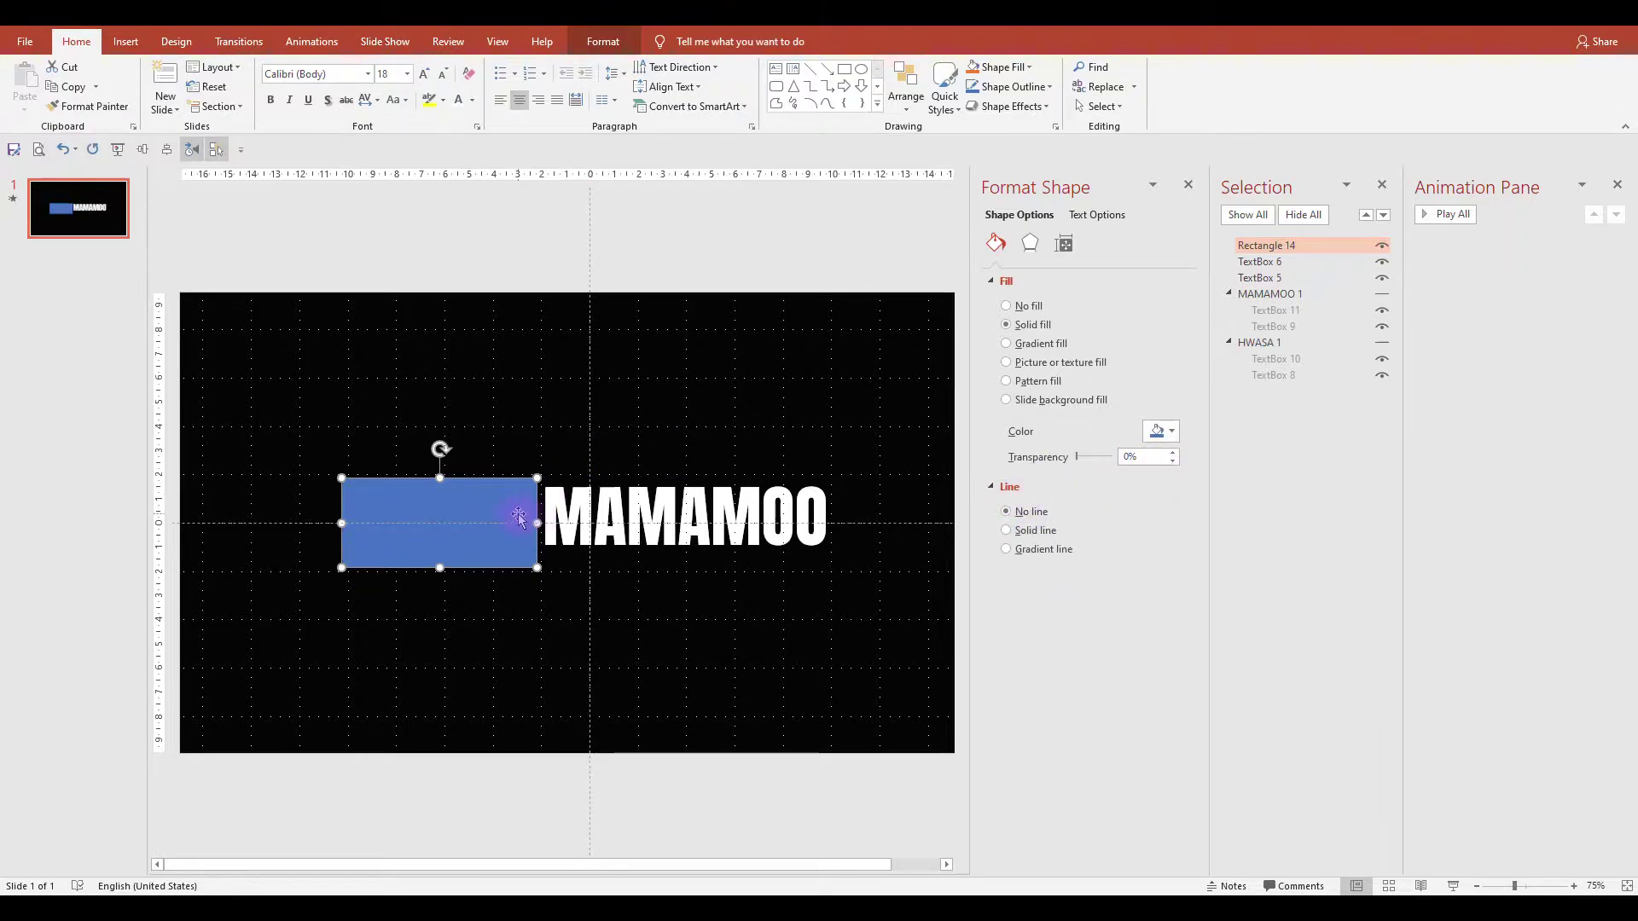
Duplicate the rectangle, stretch the copy to cover the whole MAMAMOO text box, and check both in the slide show.
key(ctrl+d)
drag(512, 524, 686, 517)
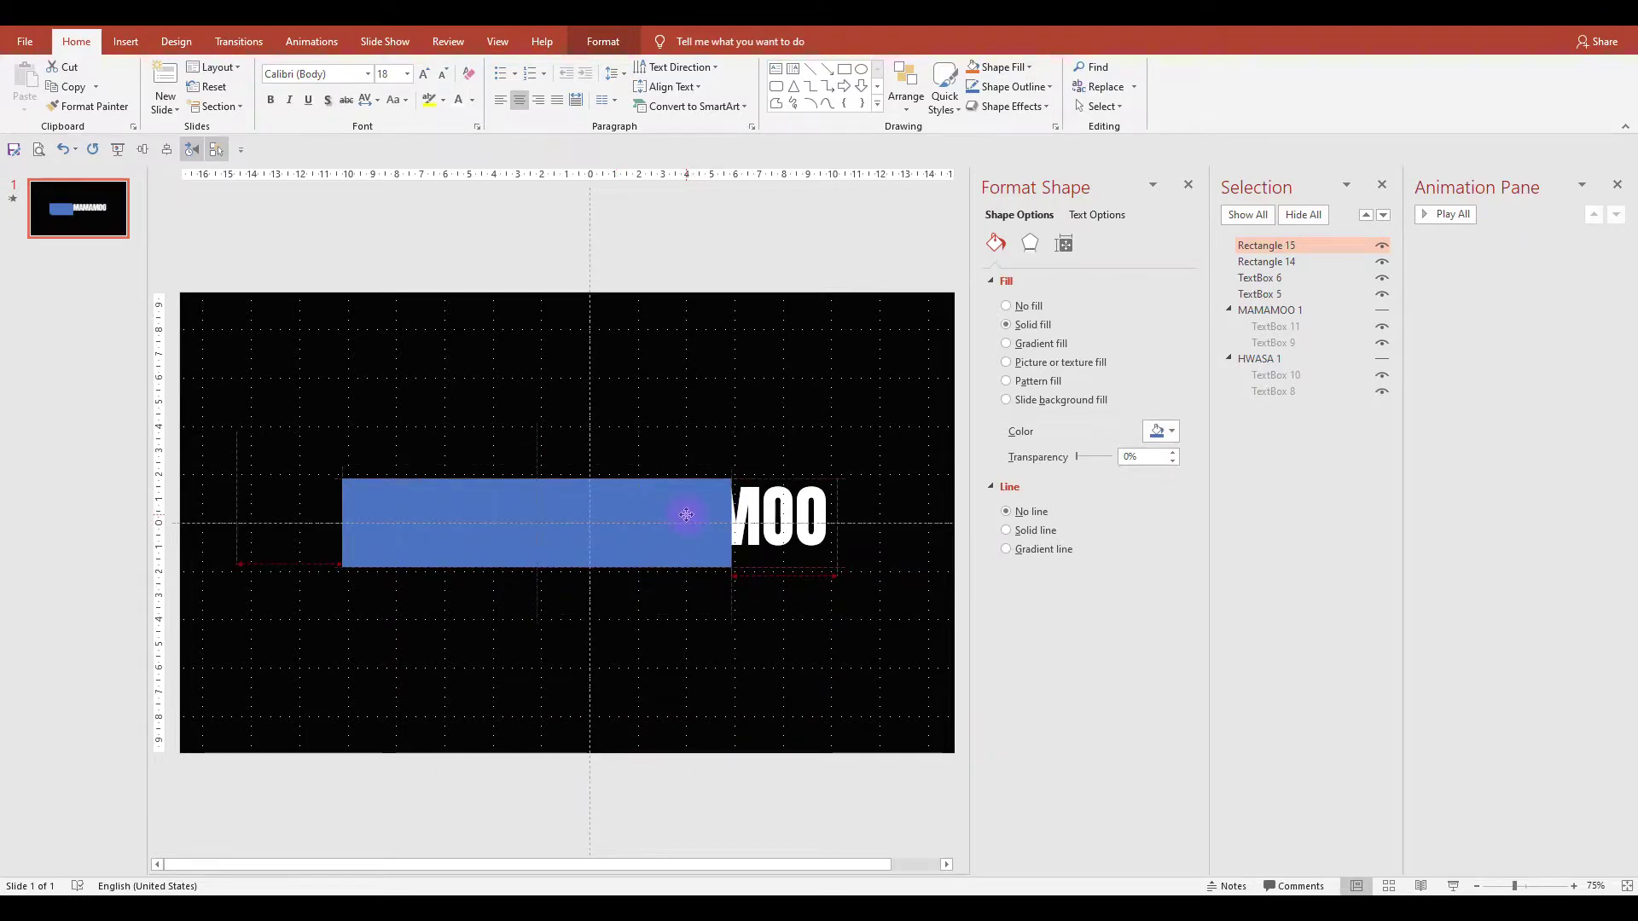
drag(686, 514, 838, 523)
click(218, 150)
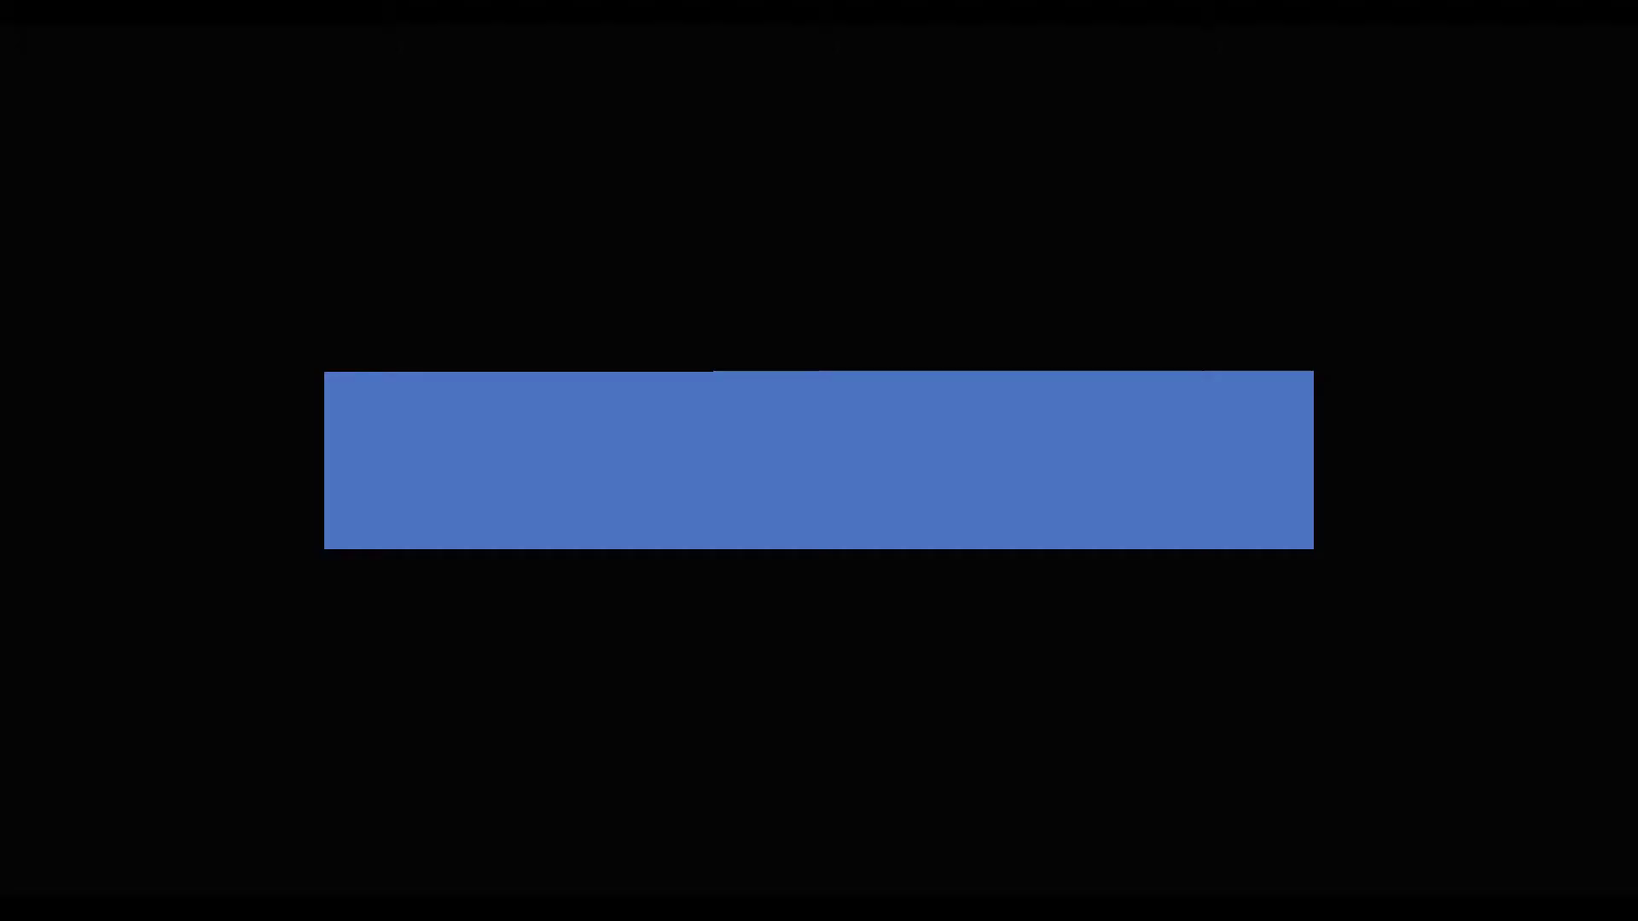
key(Escape)
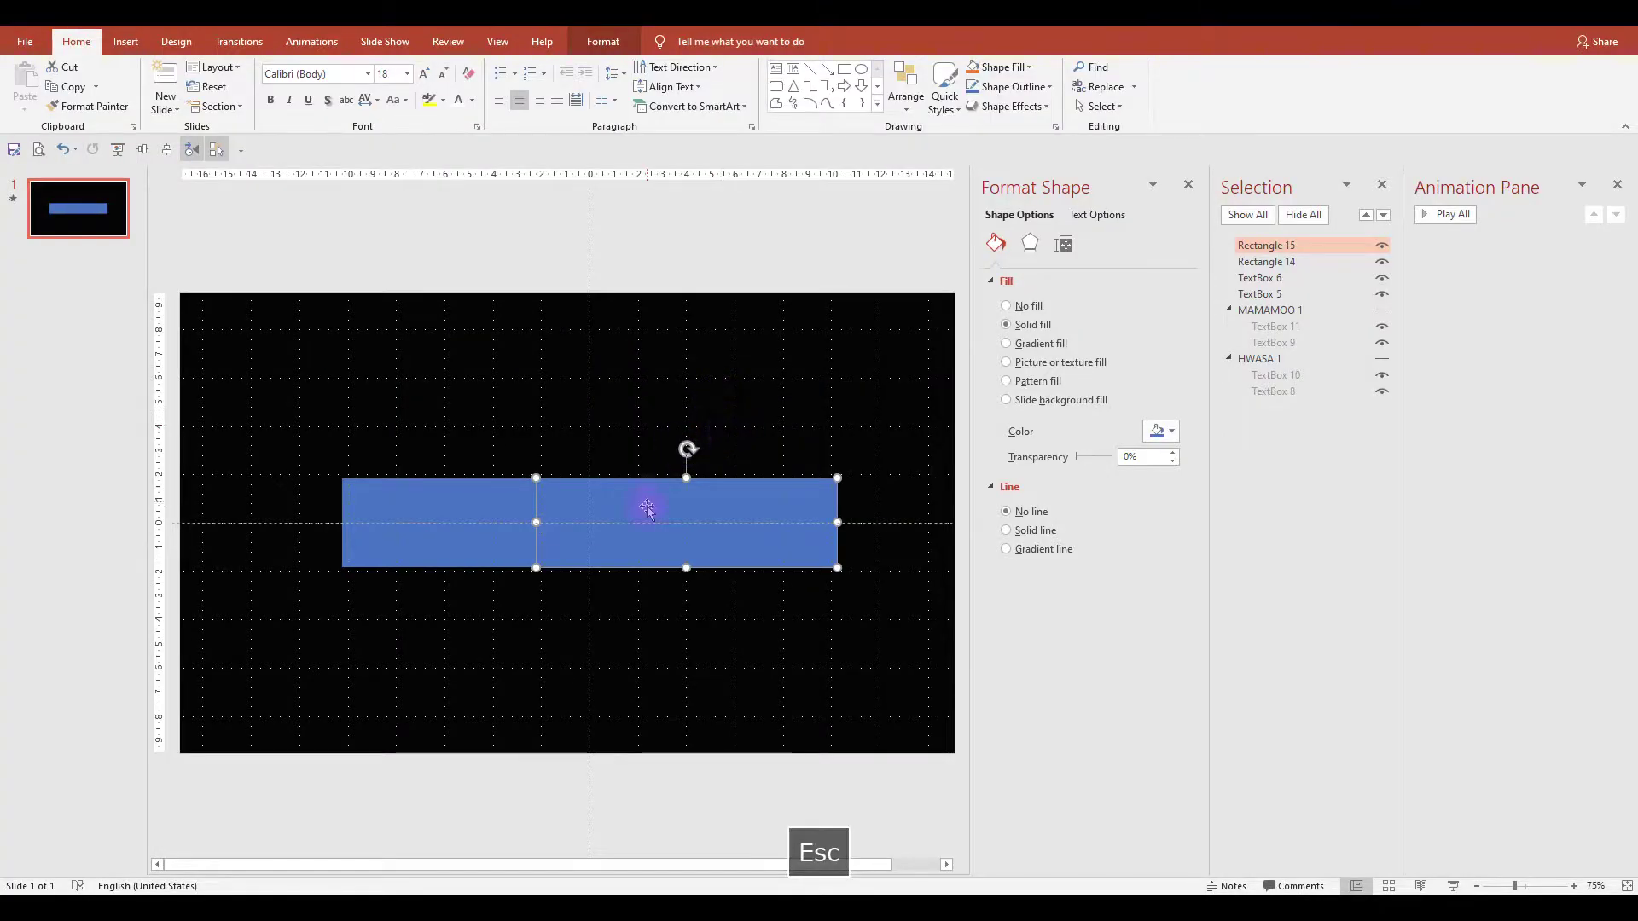
Try to align the MAMAMOO rectangle's upper edge with the HWASA rectangle and check the result in the slide show.
drag(687, 482, 685, 476)
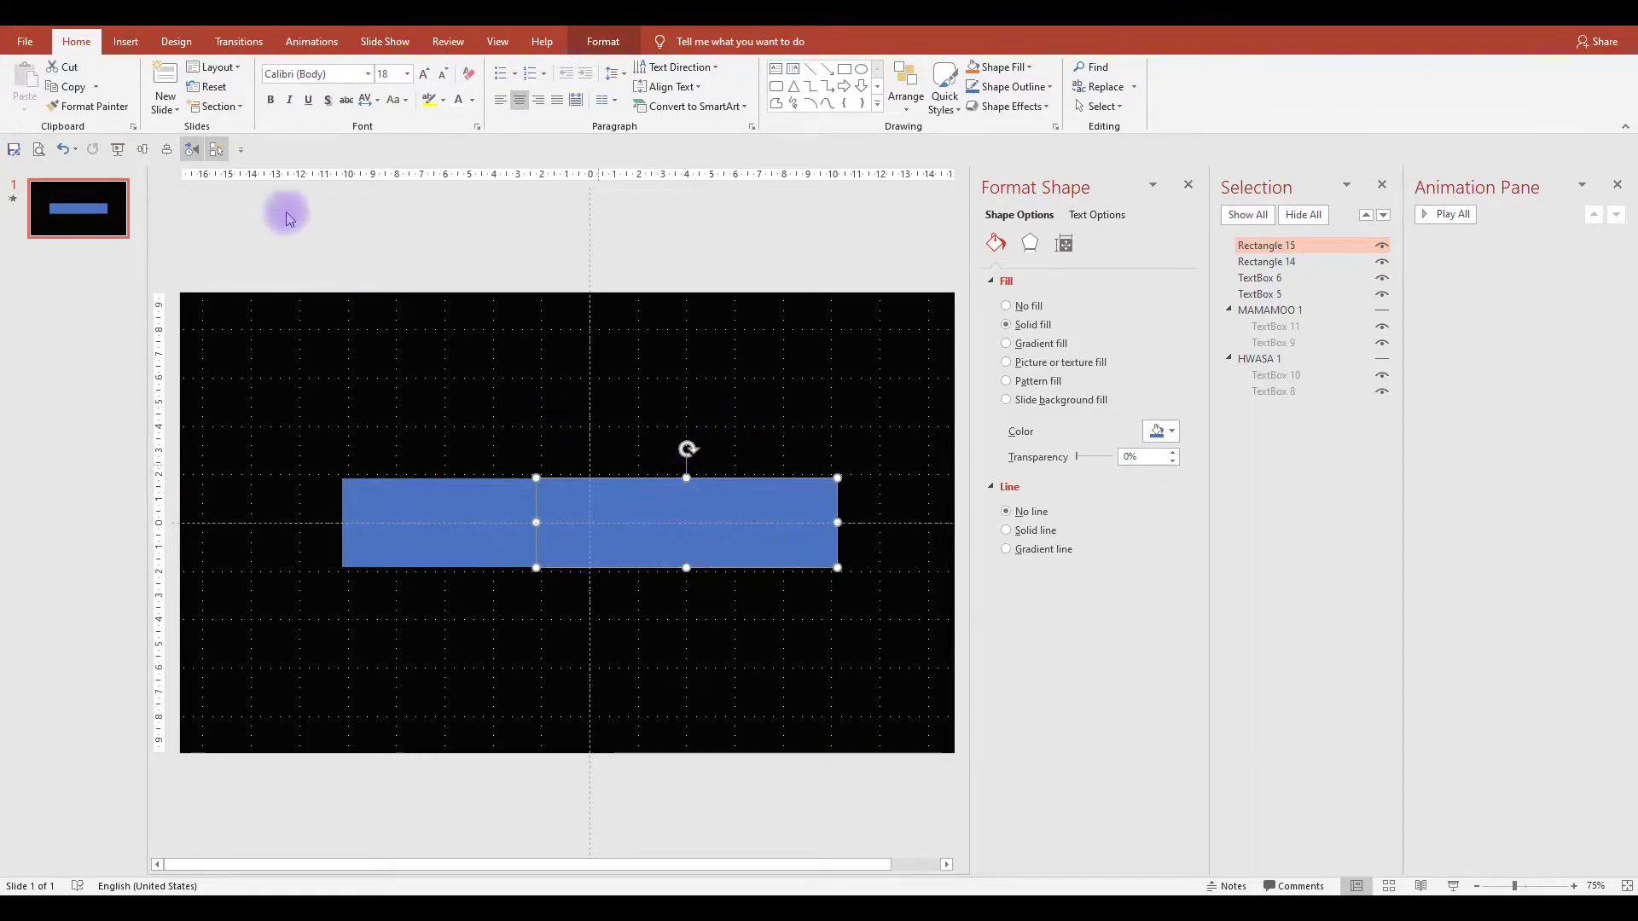
click(118, 150)
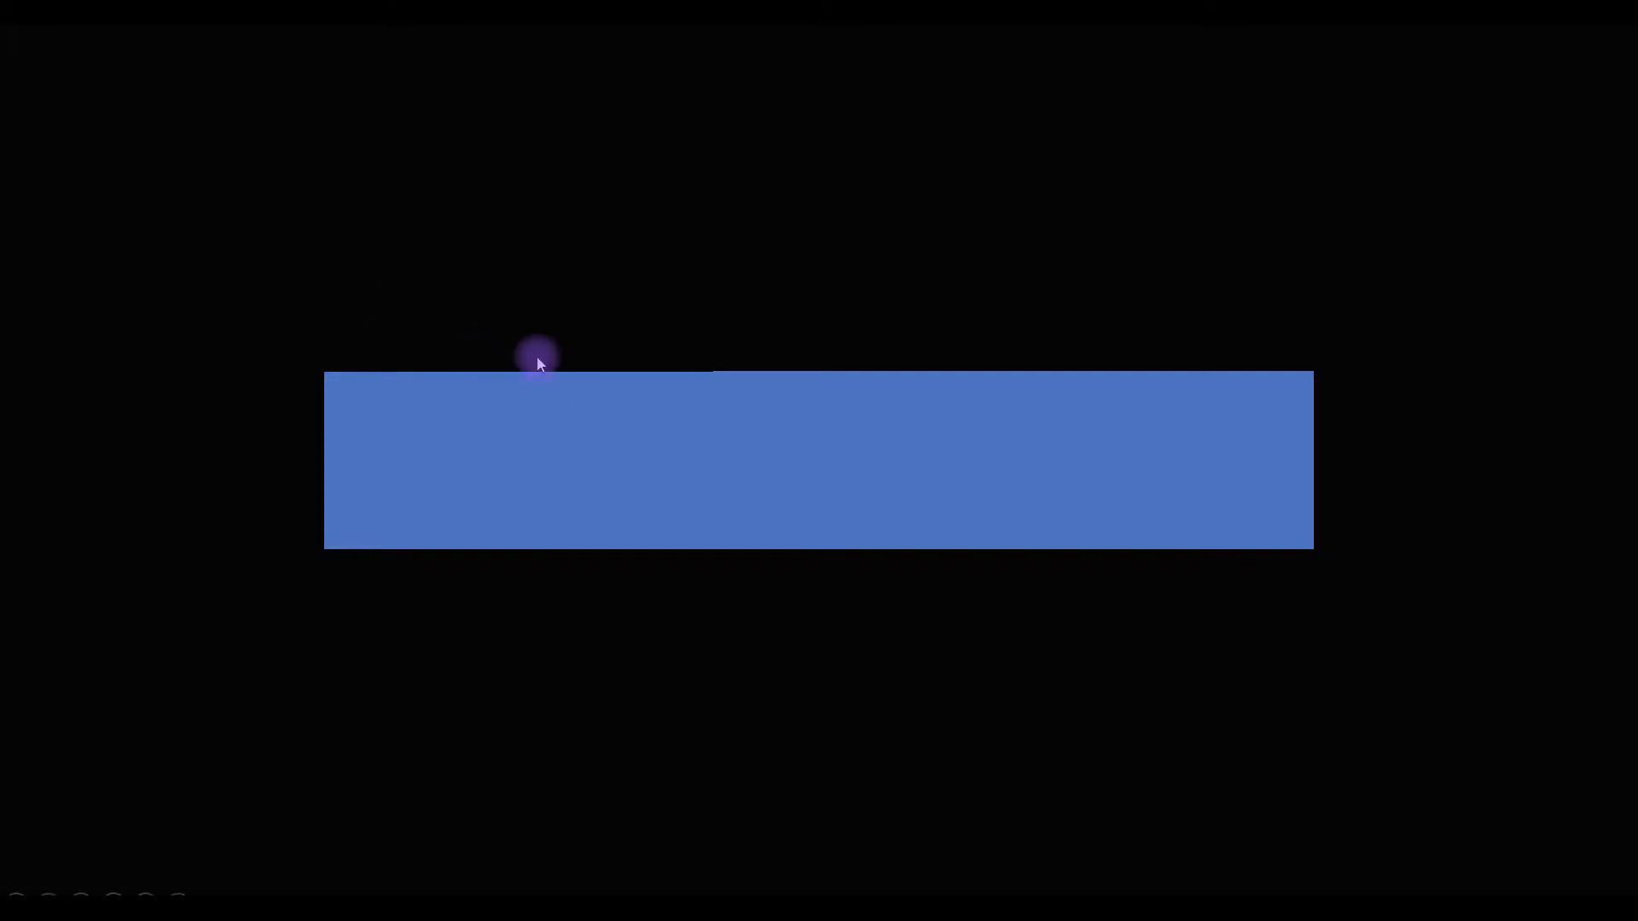
key(Escape)
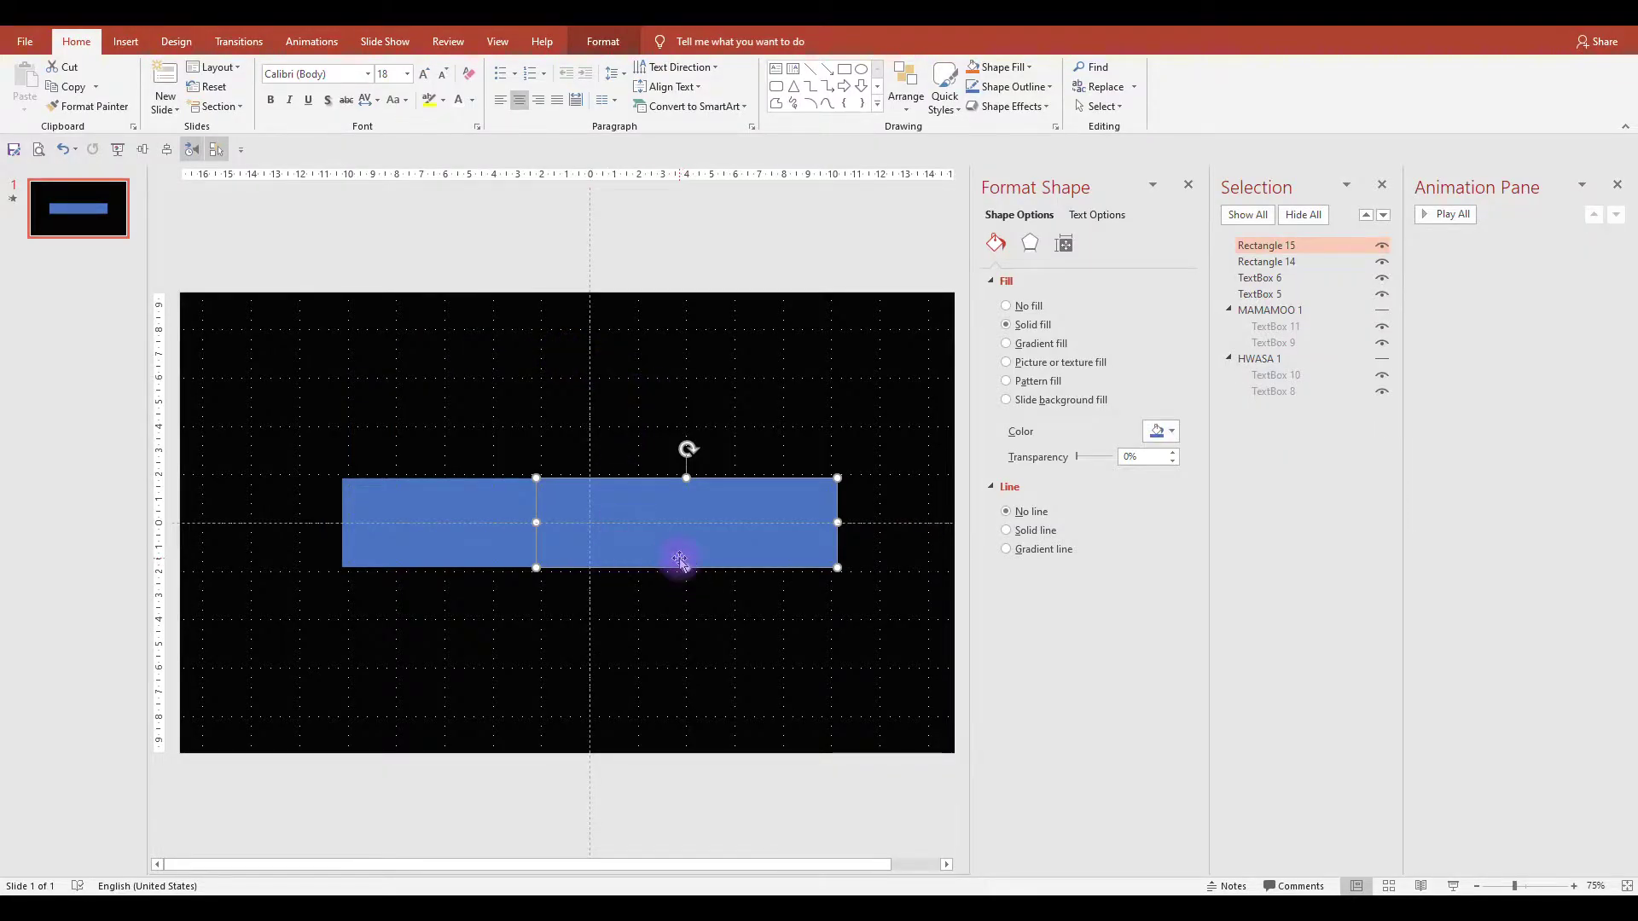
Replace the MAMAMOO rectangle with a new duplicate of the HWASA rectangle stretched over the MAMAMOO text, and check it in the slide show.
key(Delete)
click(486, 529)
key(ctrl+d)
drag(492, 544, 835, 530)
click(120, 149)
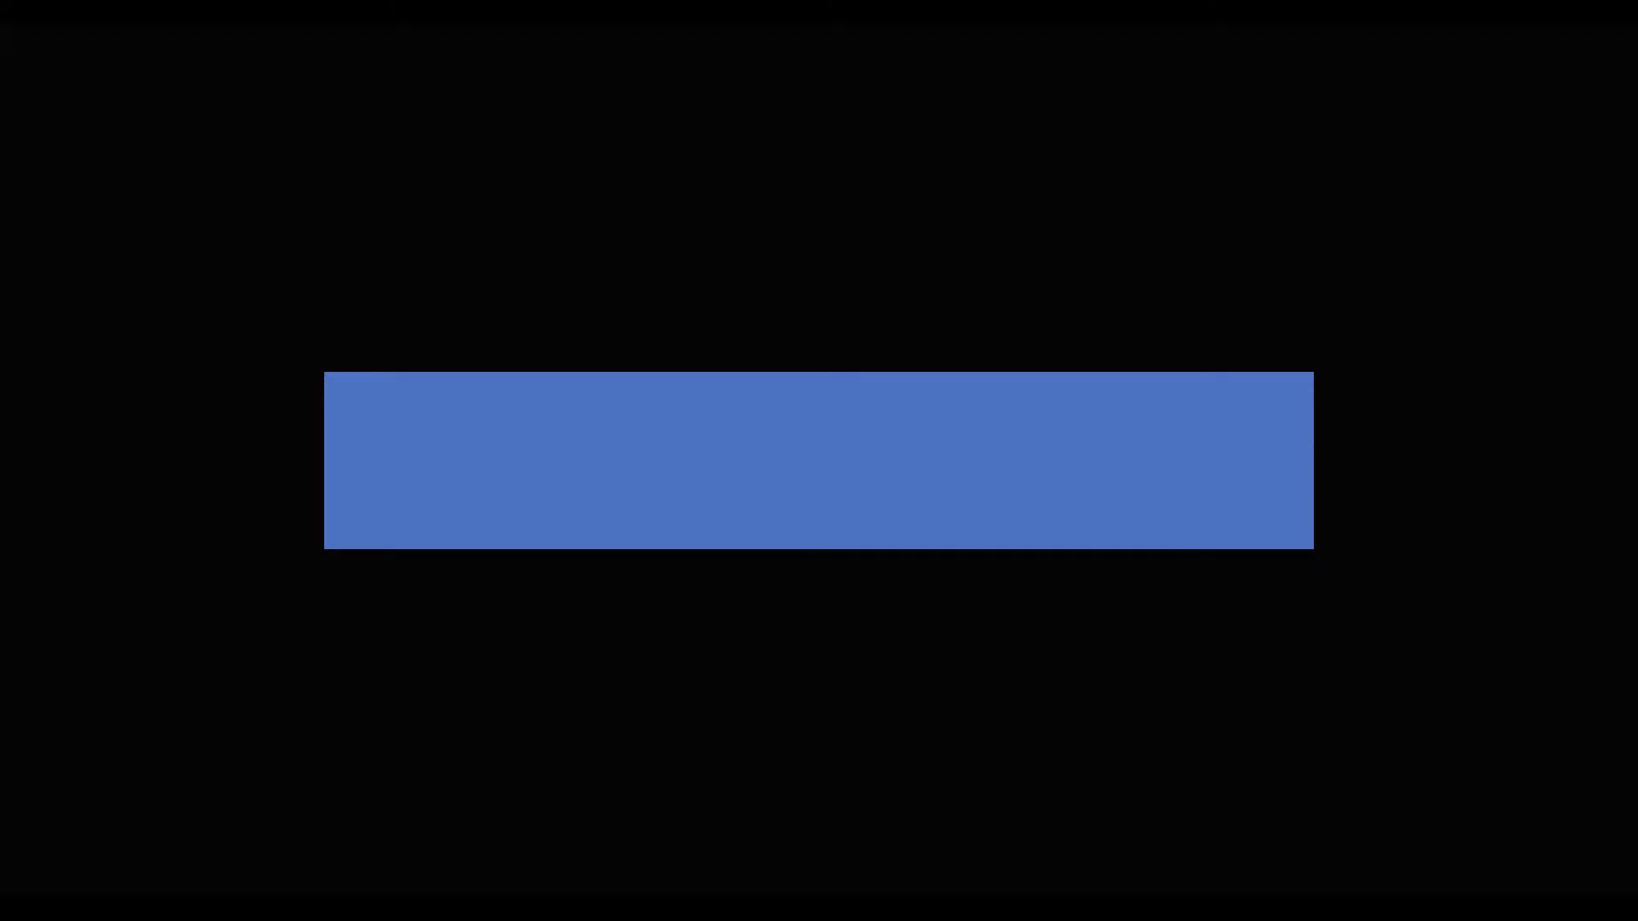
key(Escape)
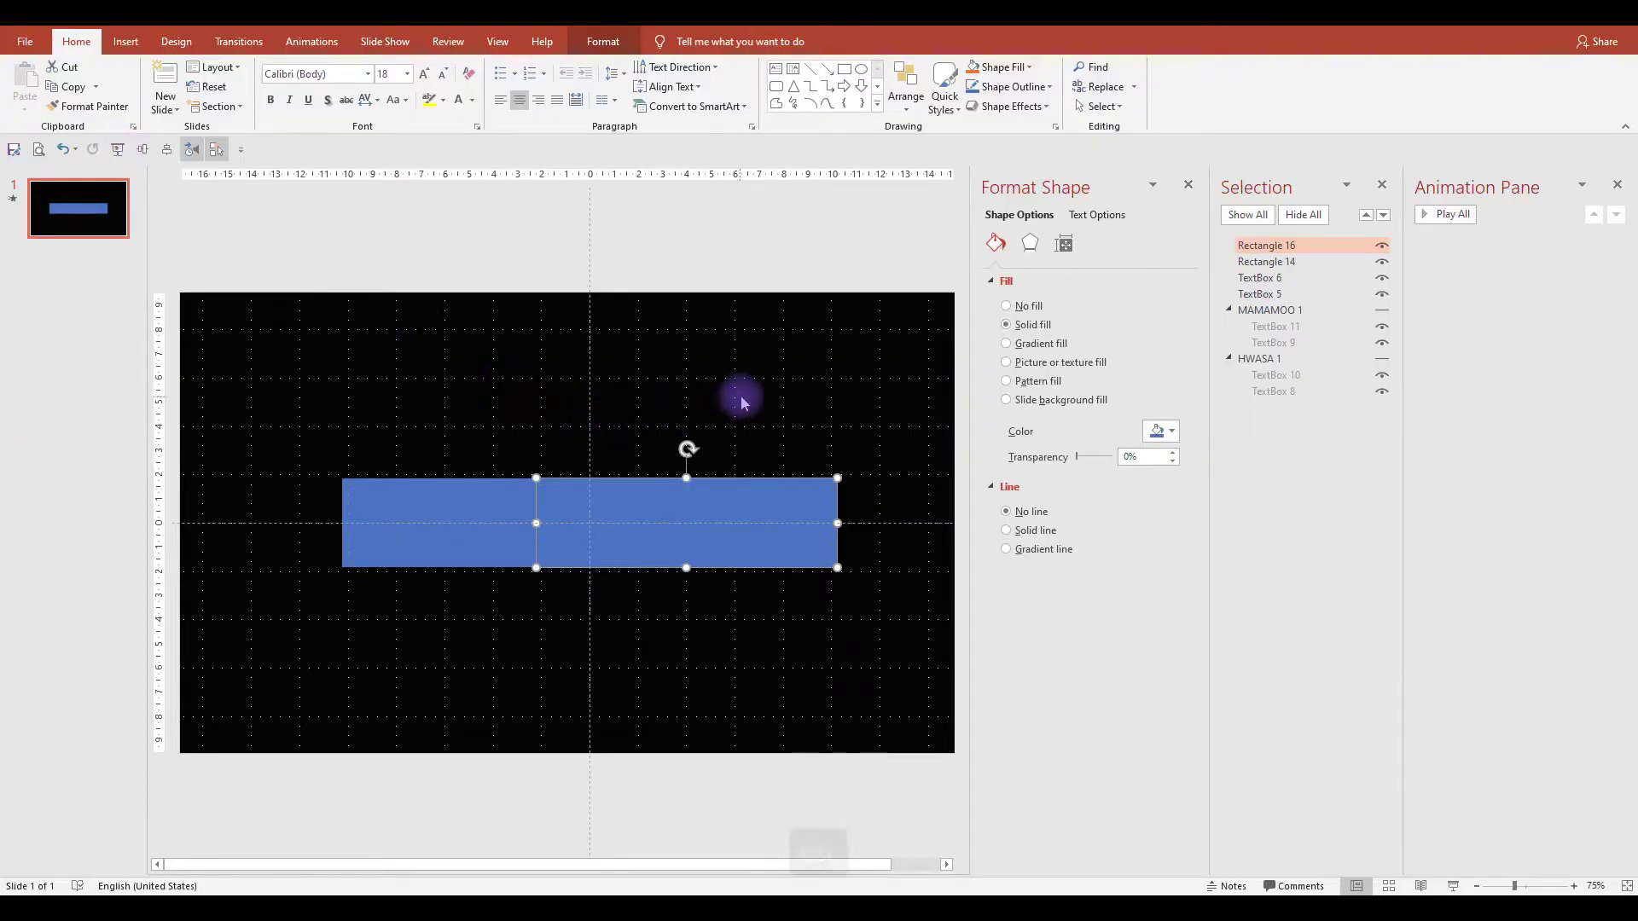
Send both rectangles behind the HWASA and MAMAMOO text in the stacking order and fill them with standard red.
click(878, 376)
drag(1290, 262, 1297, 408)
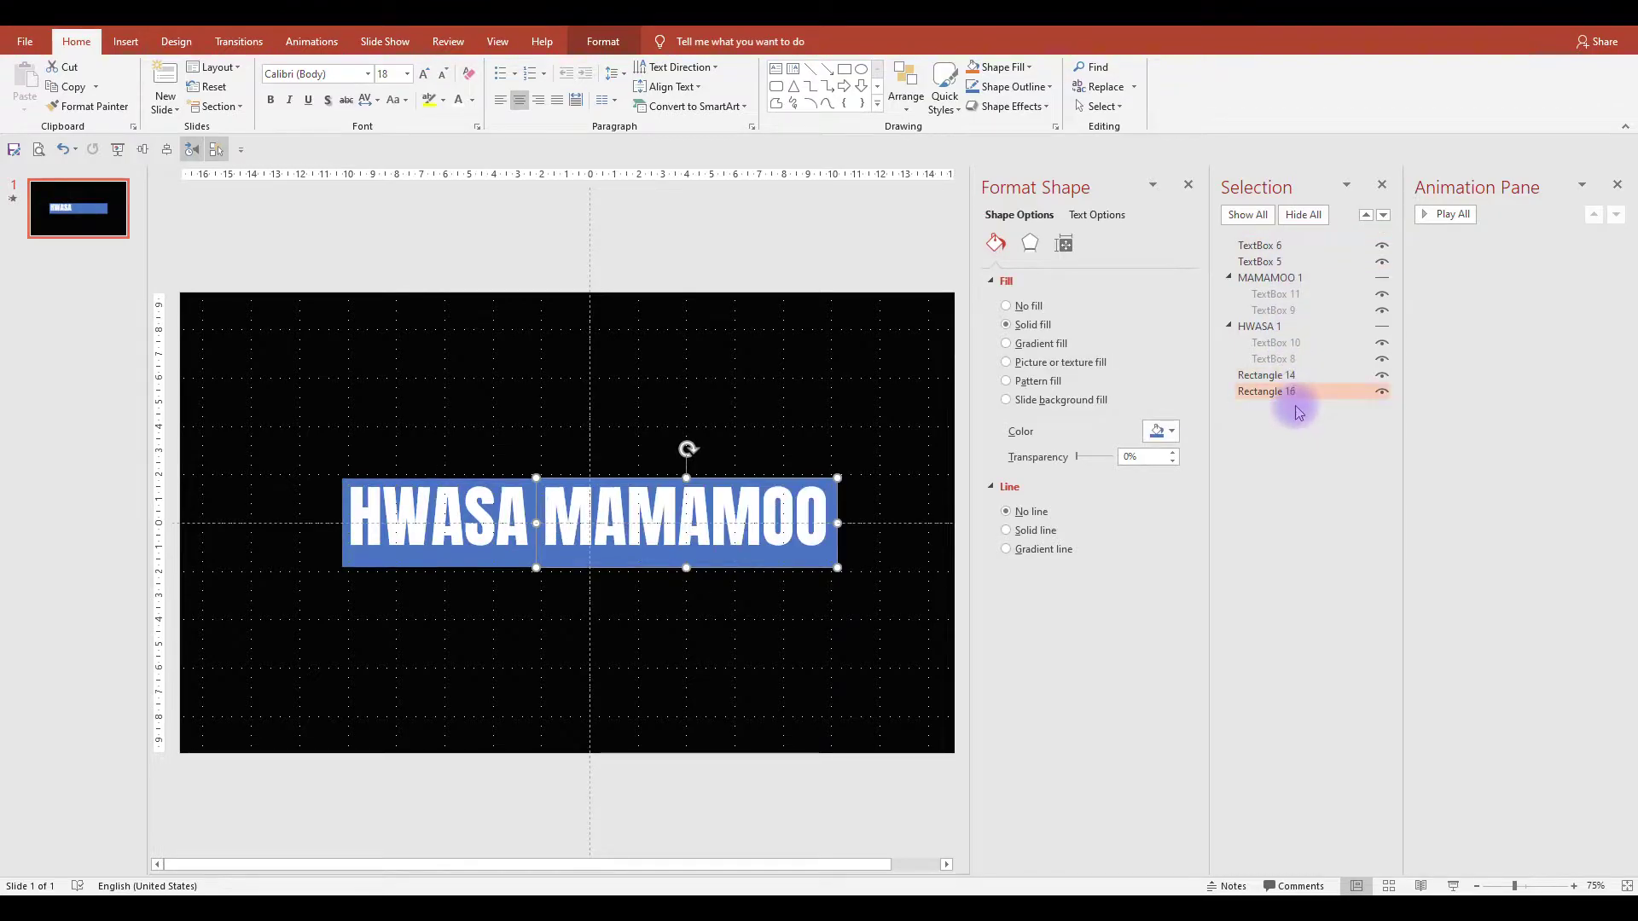
click(1162, 431)
click(1165, 565)
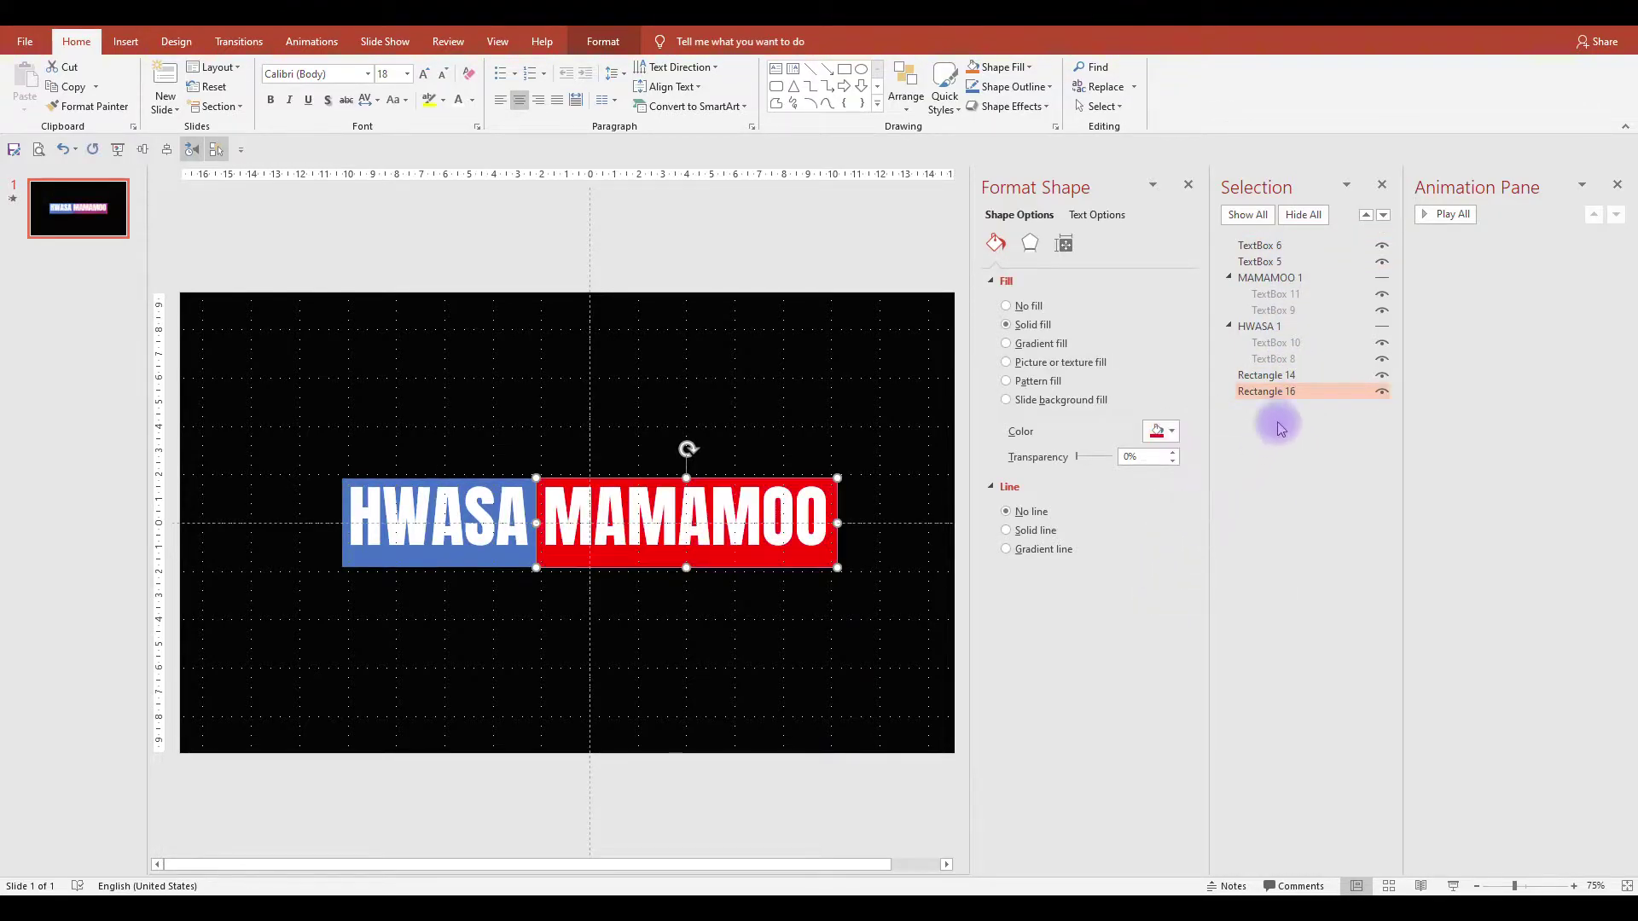
click(1267, 375)
click(1162, 430)
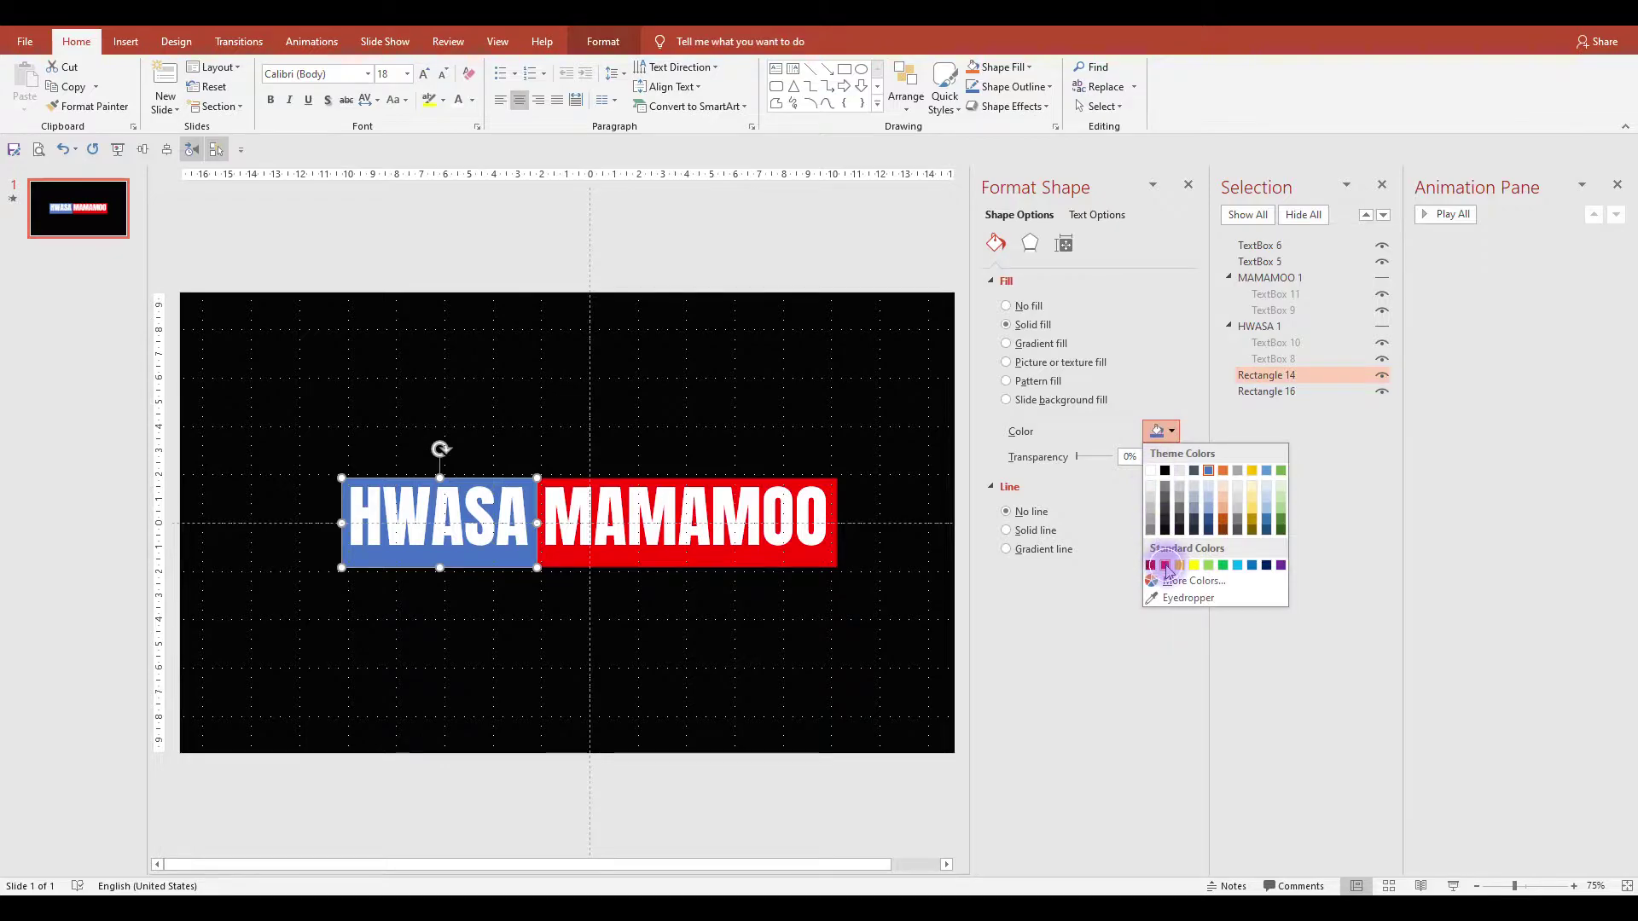
click(1166, 565)
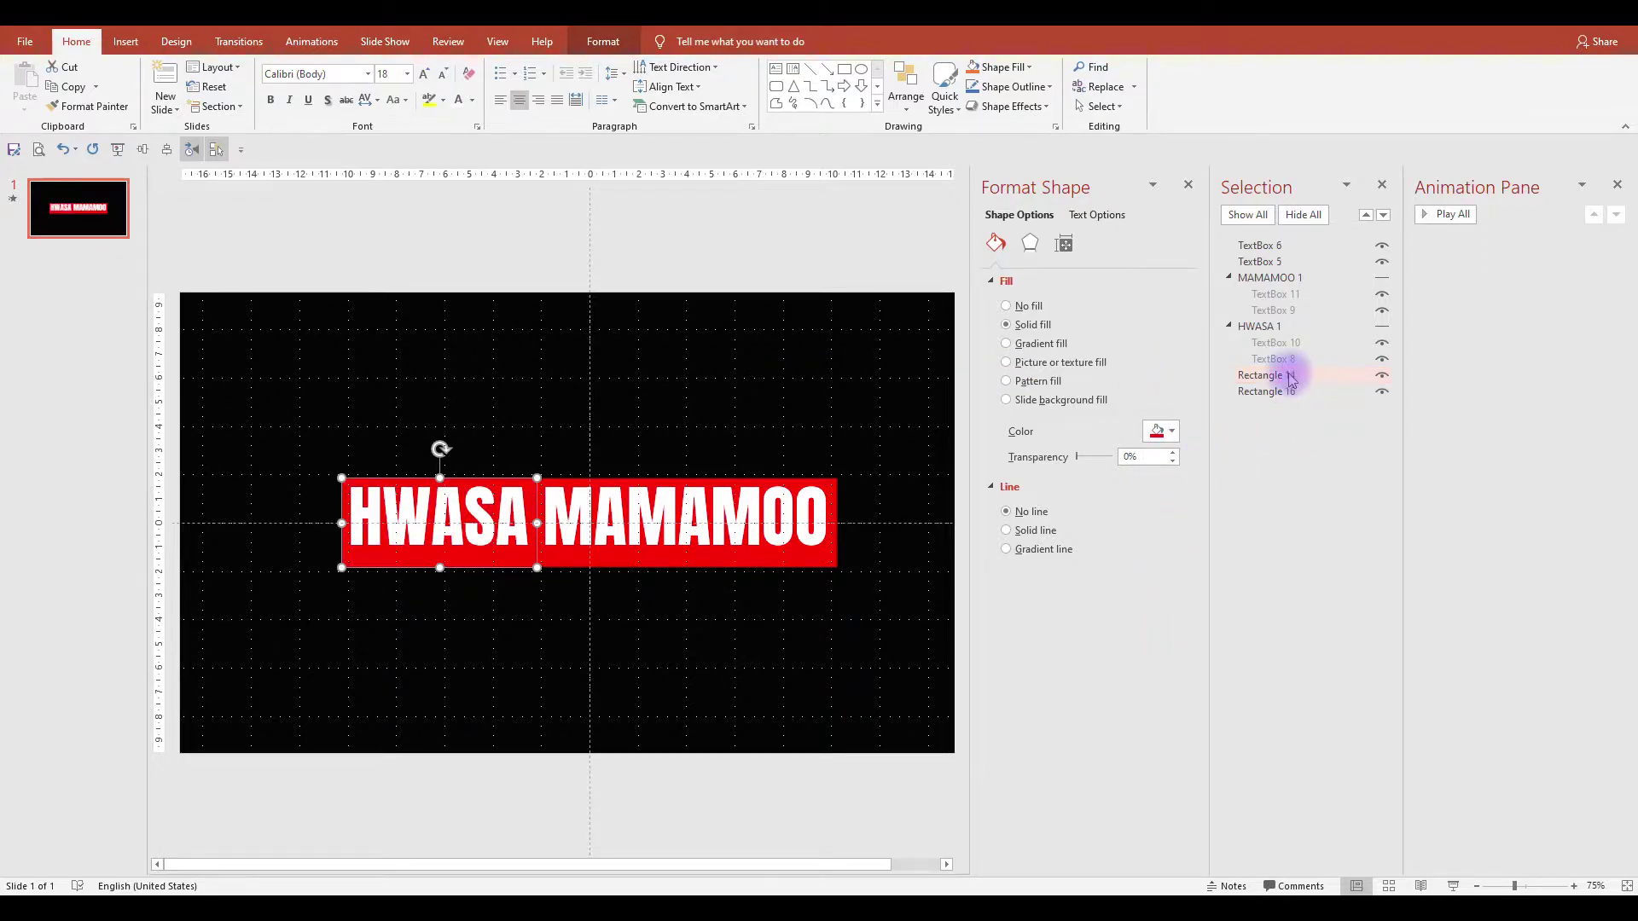
Show all hidden objects, then duplicate both red rectangles with TextBox 5 and TextBox 6, placing the copies over the originals.
click(1248, 214)
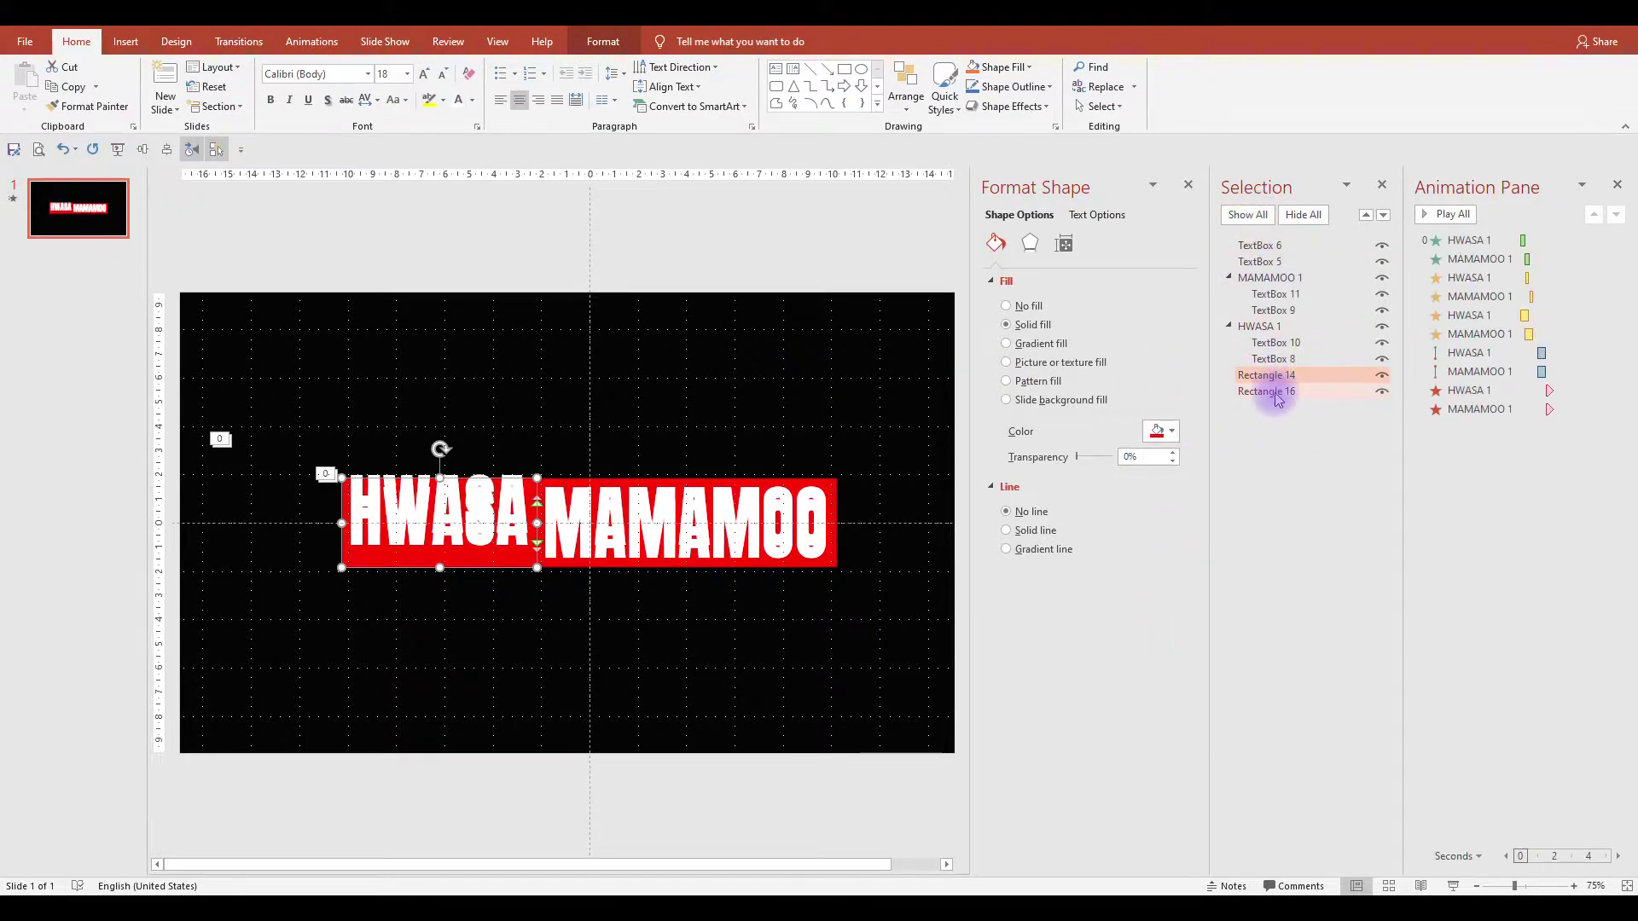
ctrl+click(1276, 394)
click(312, 44)
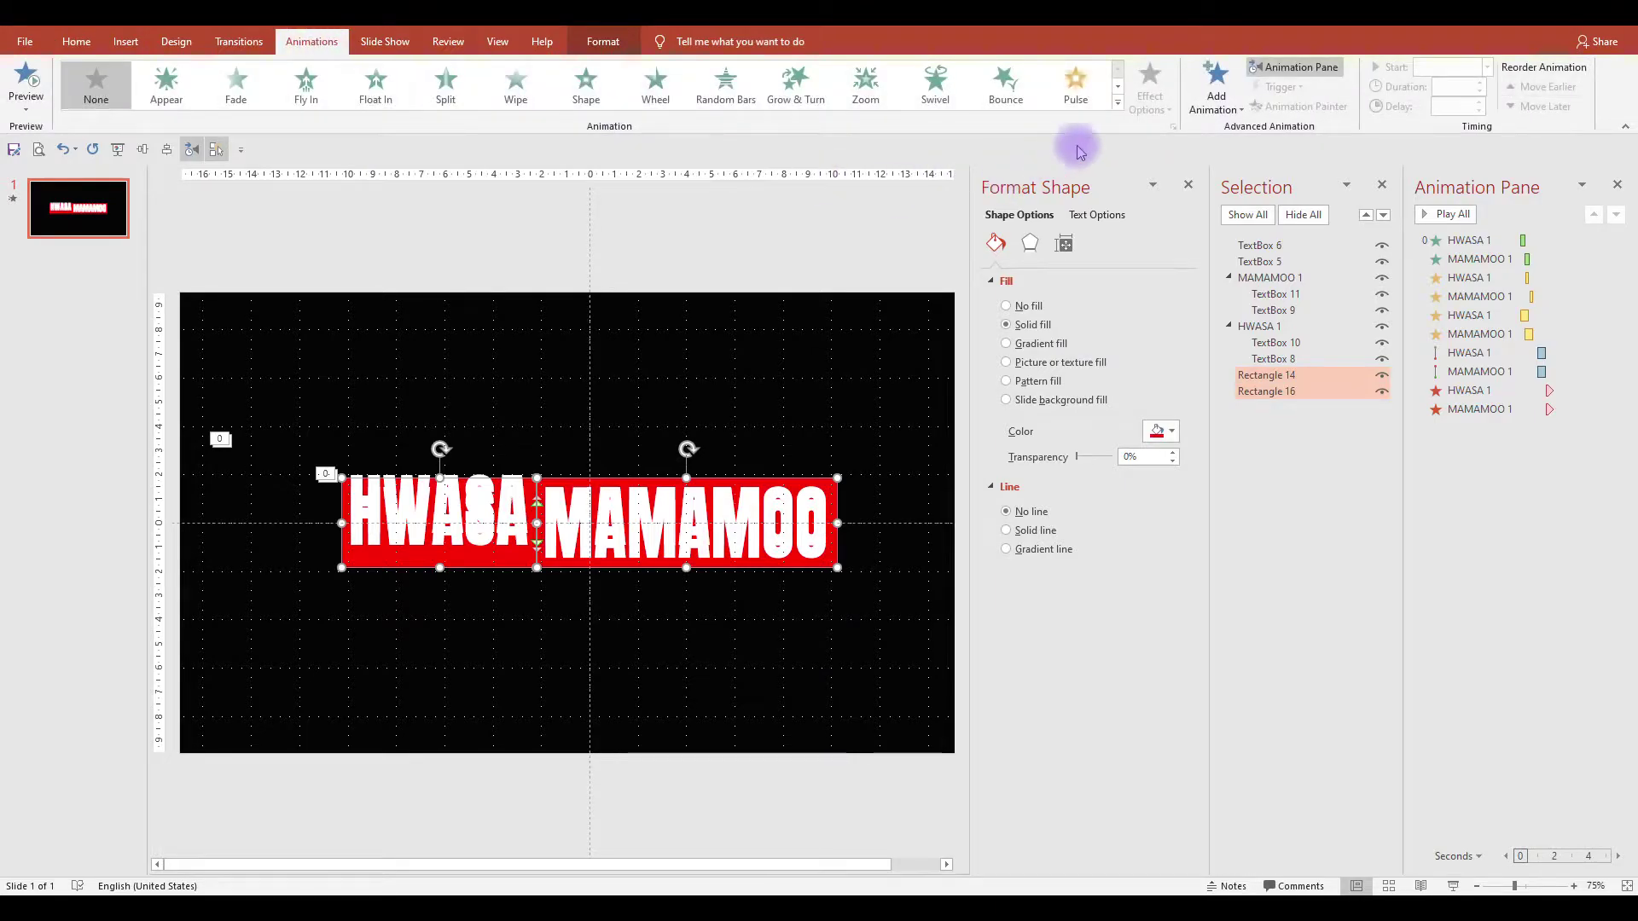
click(1117, 108)
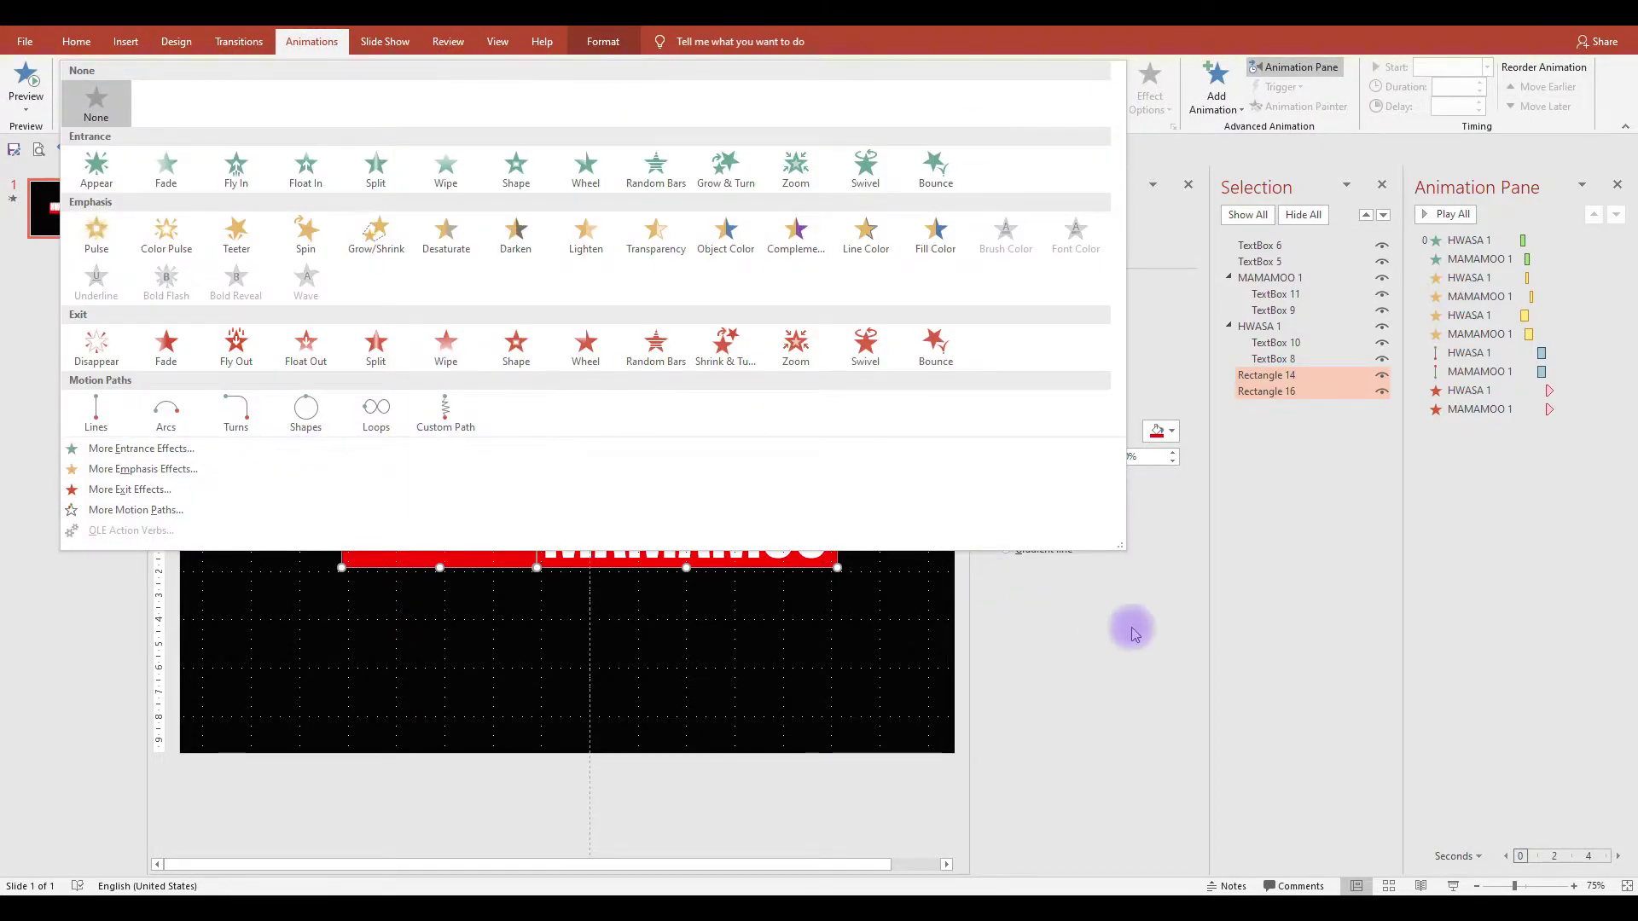
click(906, 702)
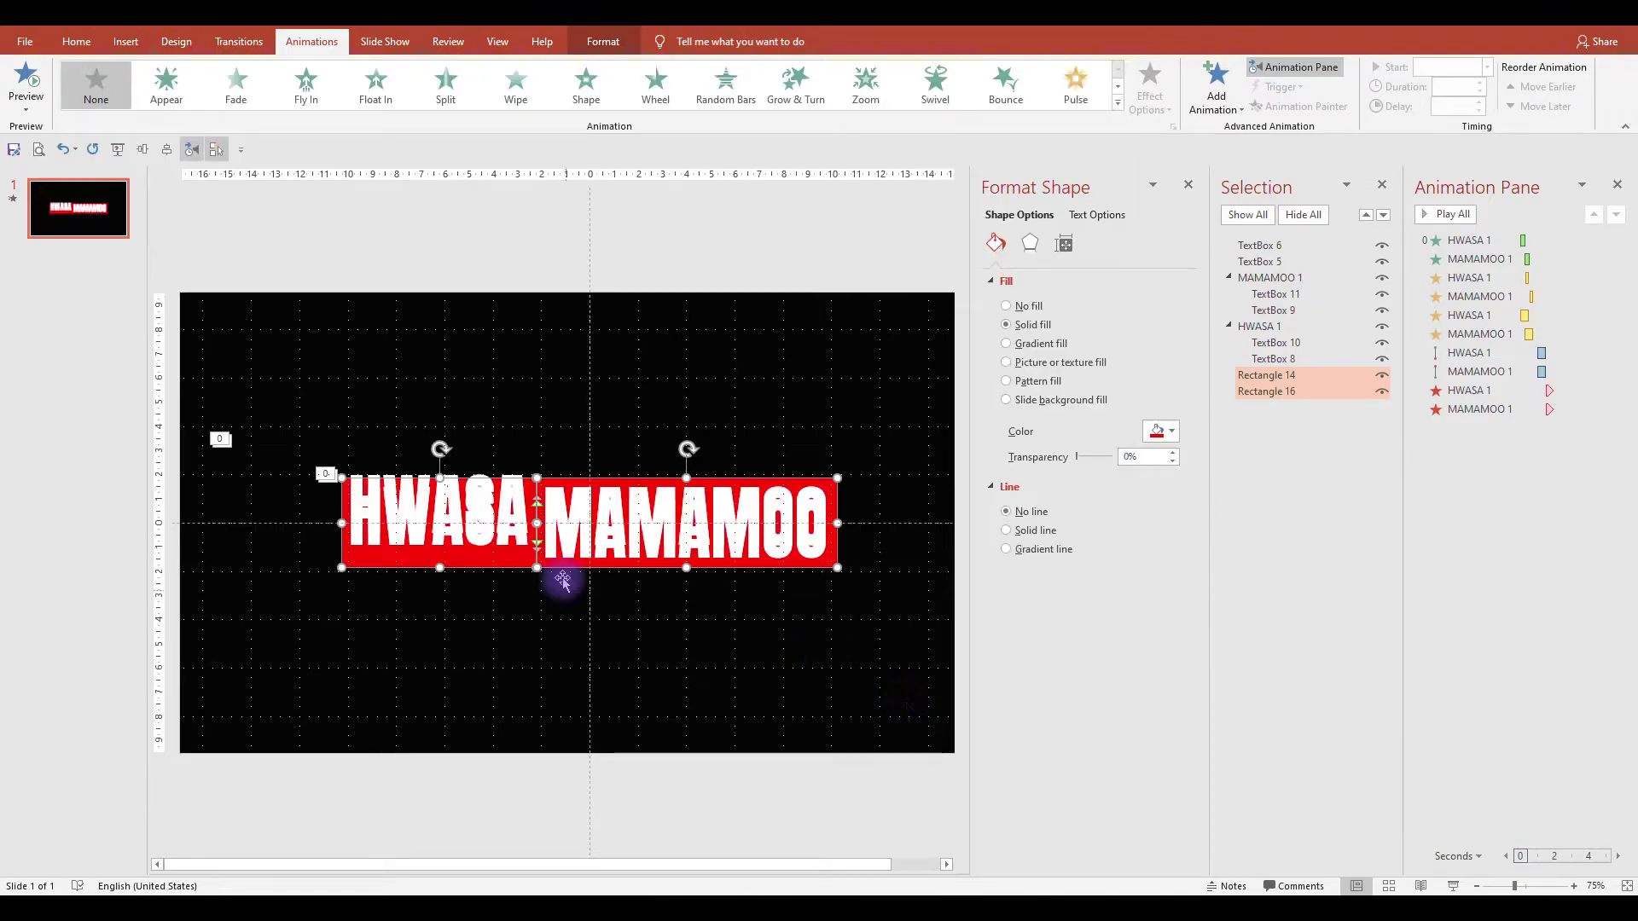
ctrl+click(1260, 245)
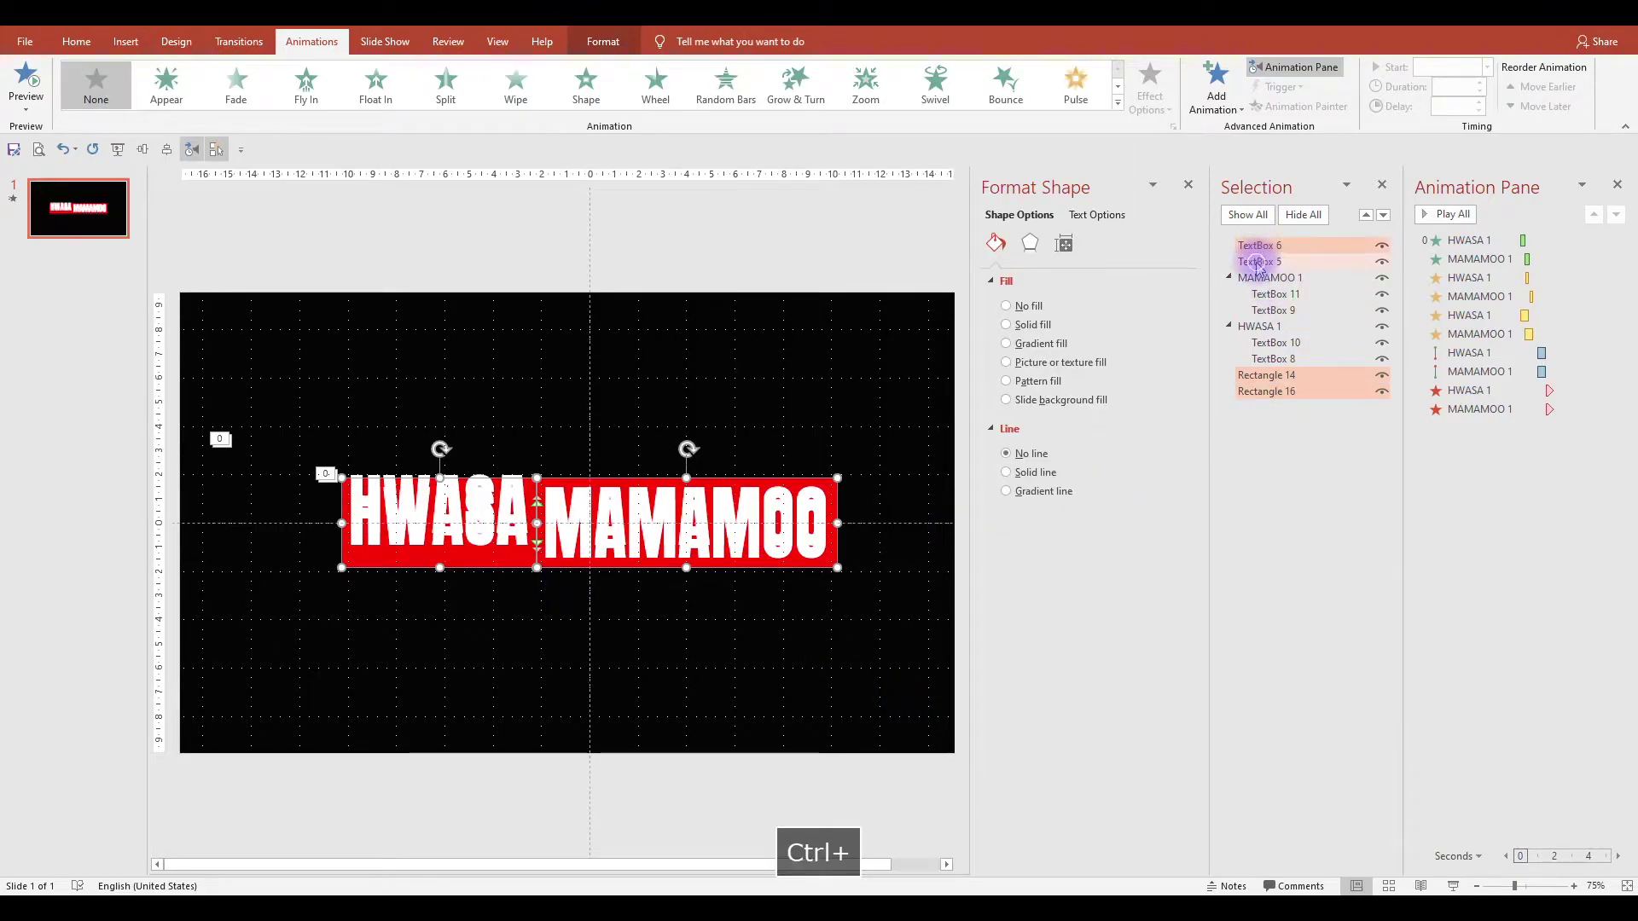
ctrl+click(1259, 261)
key(ctrl+d)
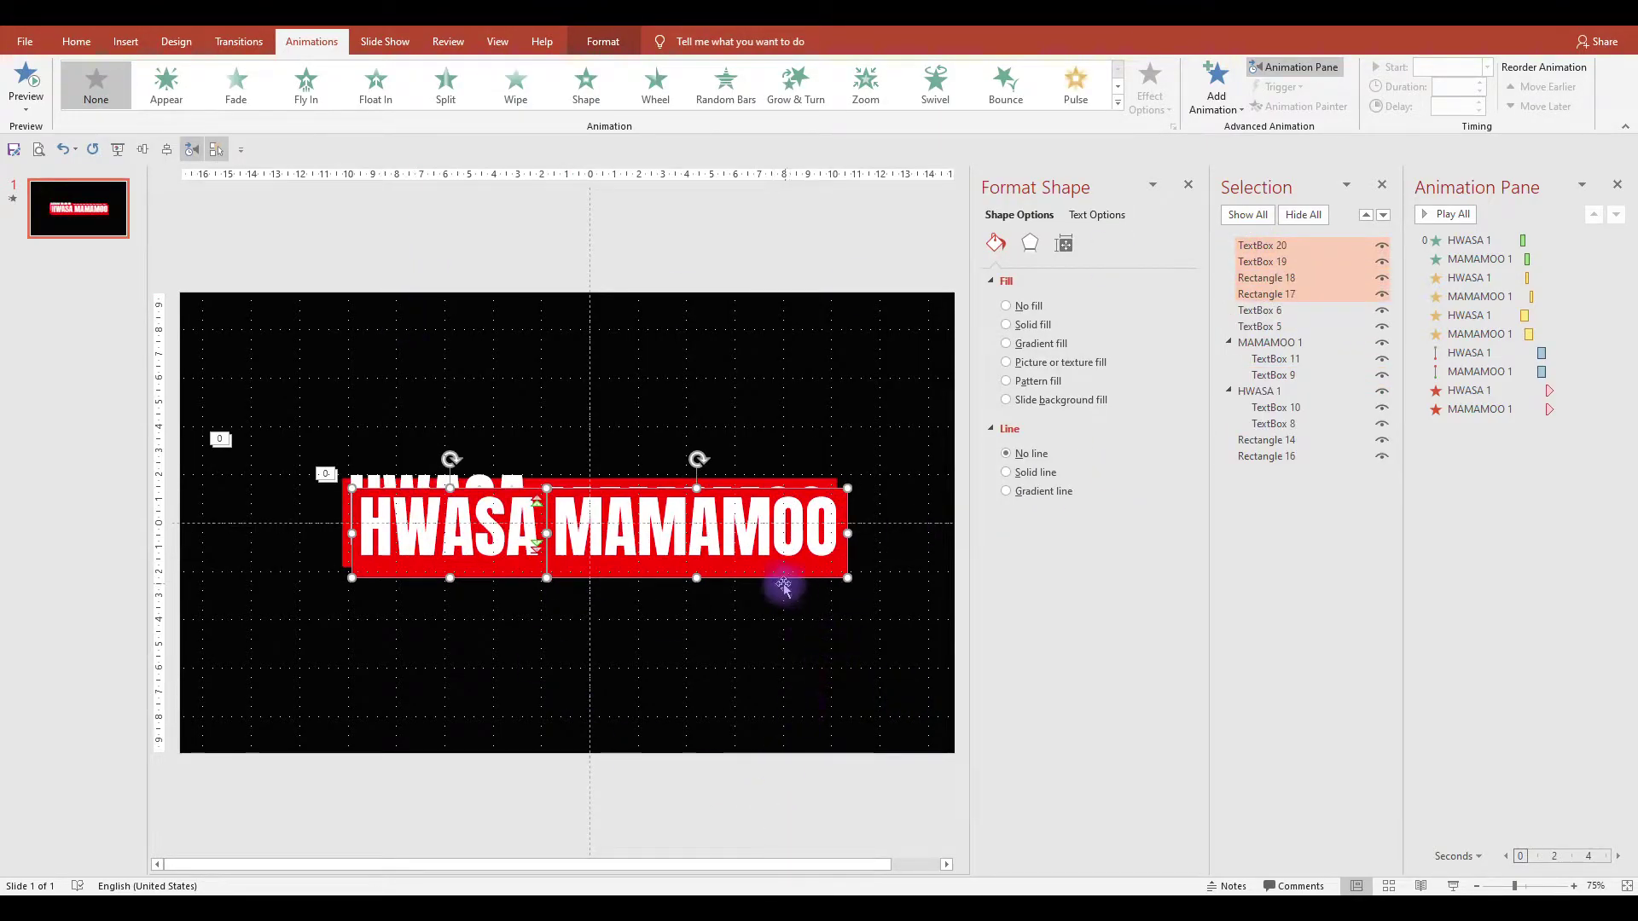
mouse_move(777, 582)
mouse_down()
mouse_move(768, 731)
mouse_move(768, 571)
mouse_up()
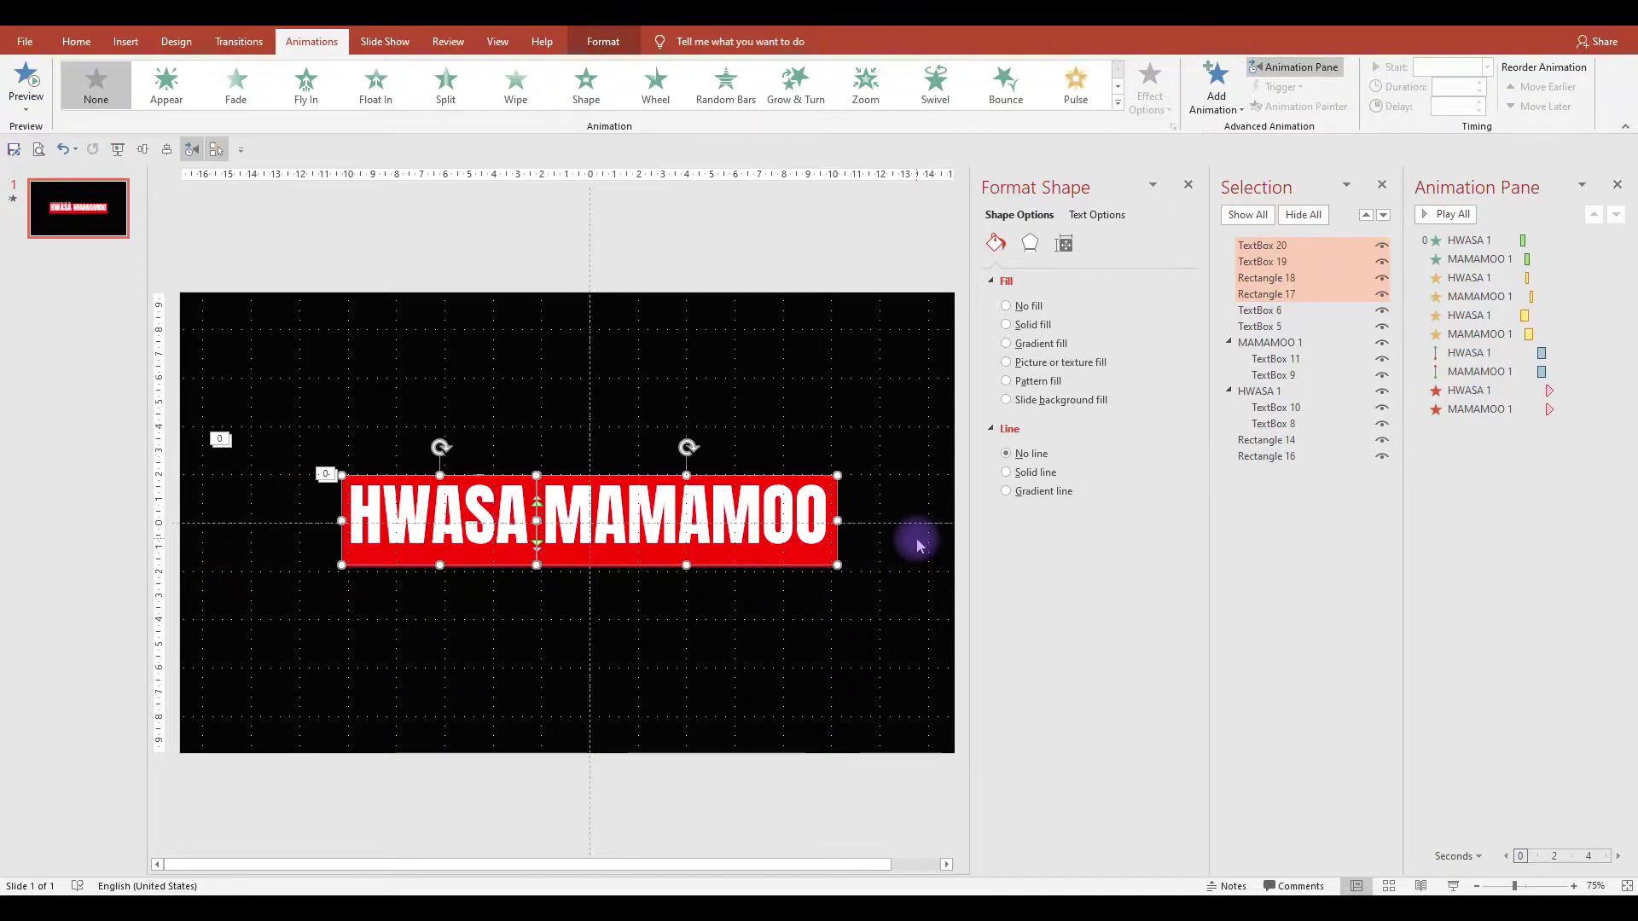
Group the copied HWASA text box with its red rectangle and name the group HWASA 2.
key(Escape)
key(Escape)
click(1272, 282)
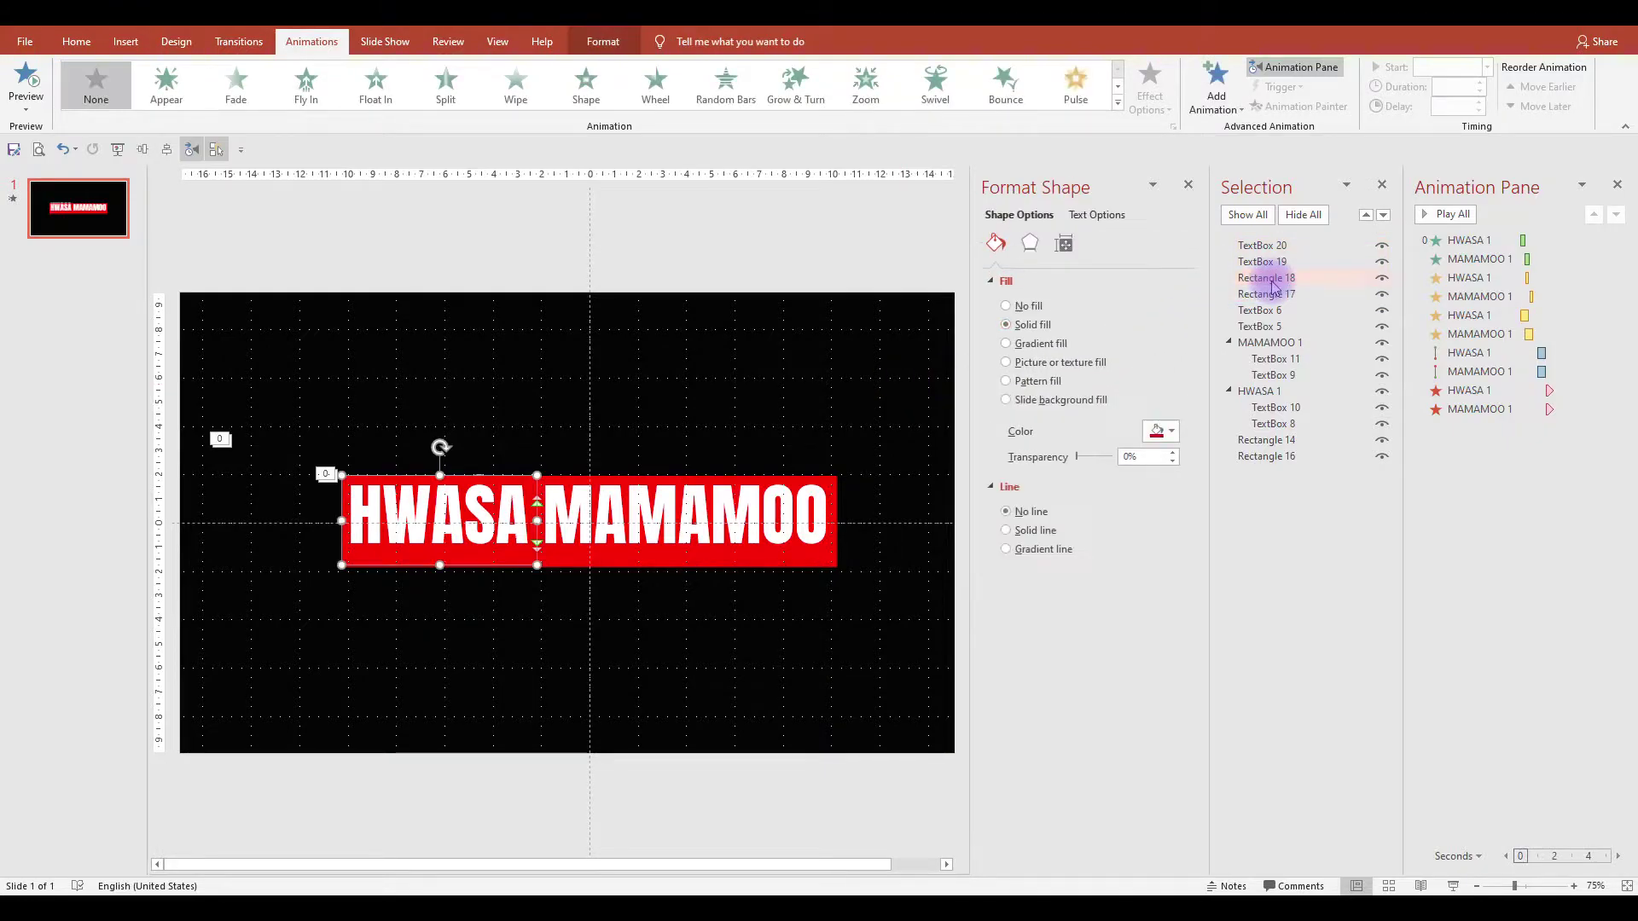
click(1274, 263)
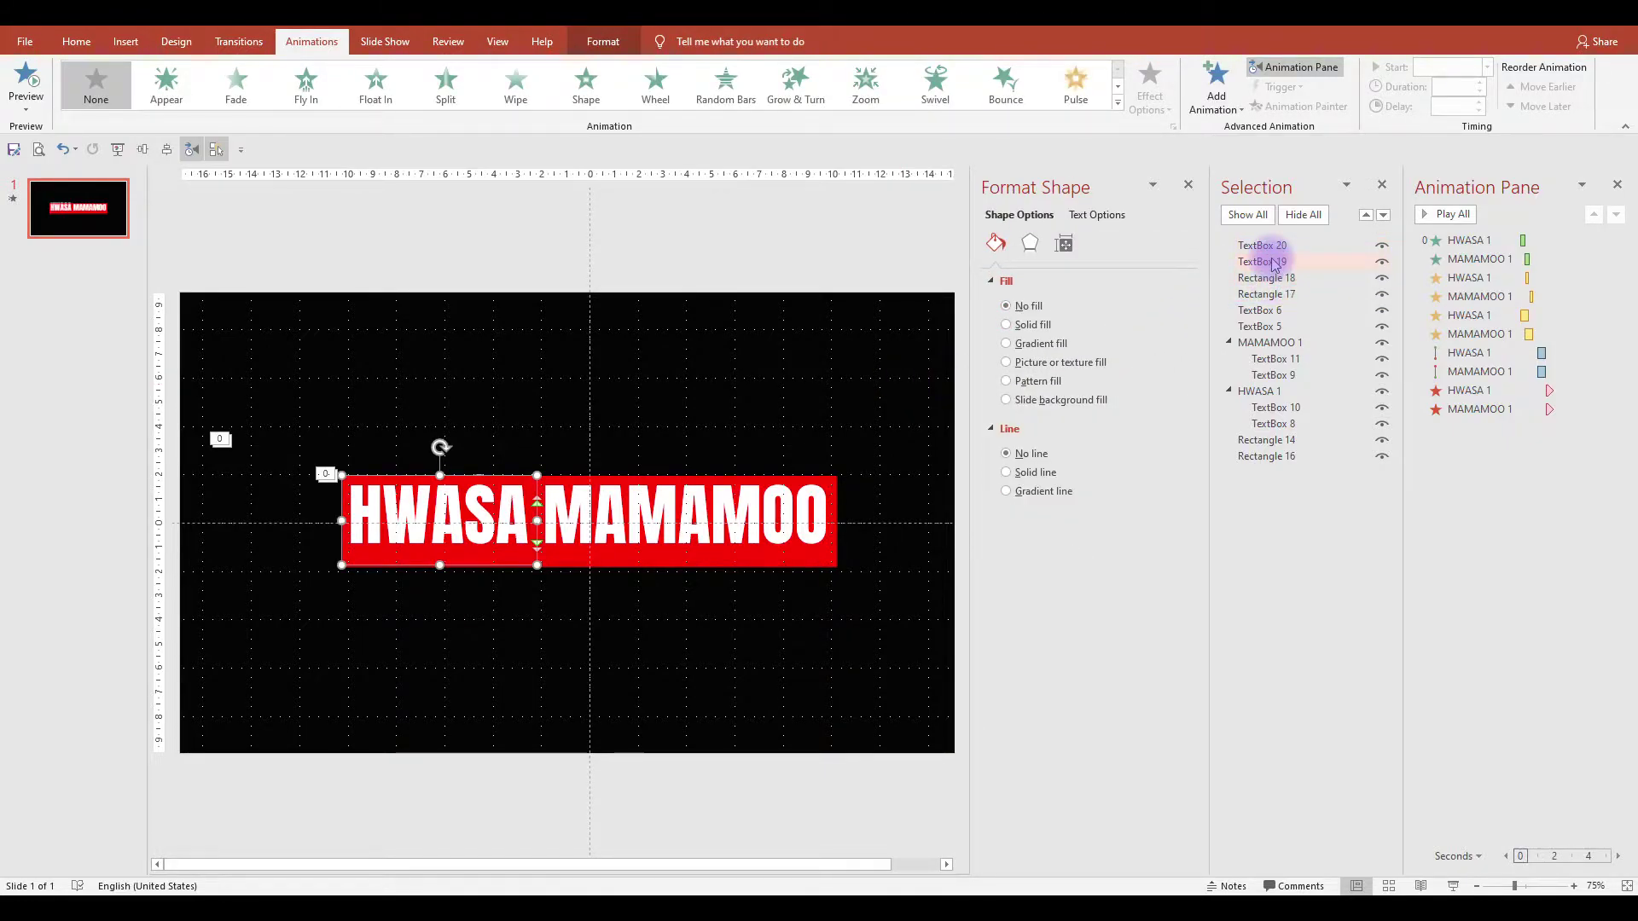
click(1271, 245)
click(1267, 262)
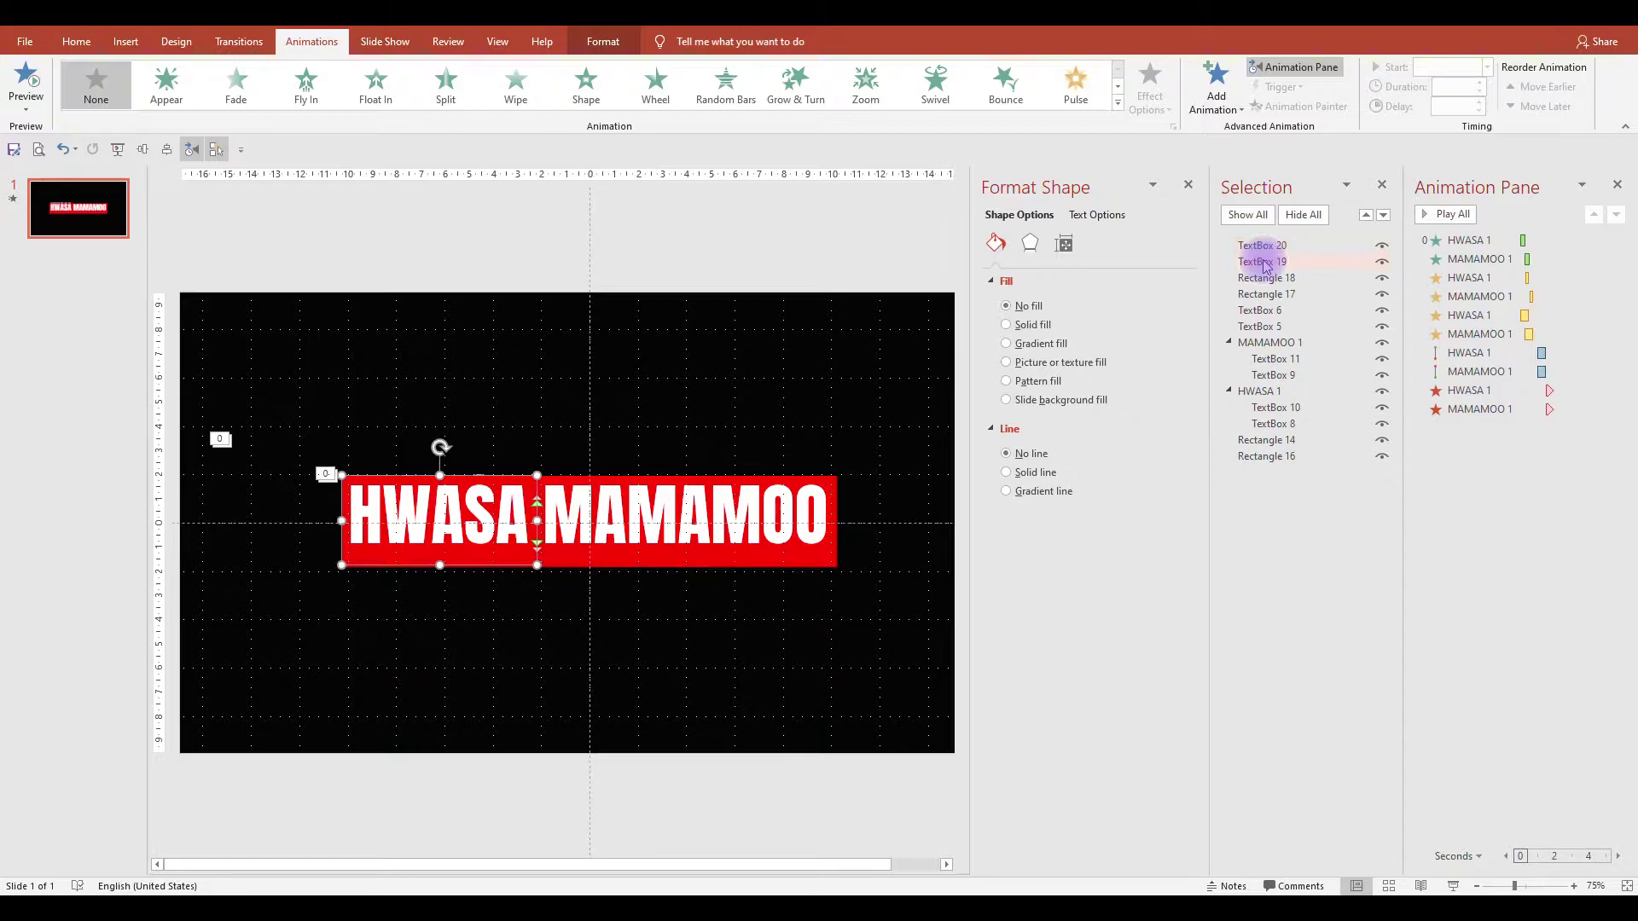
click(1269, 293)
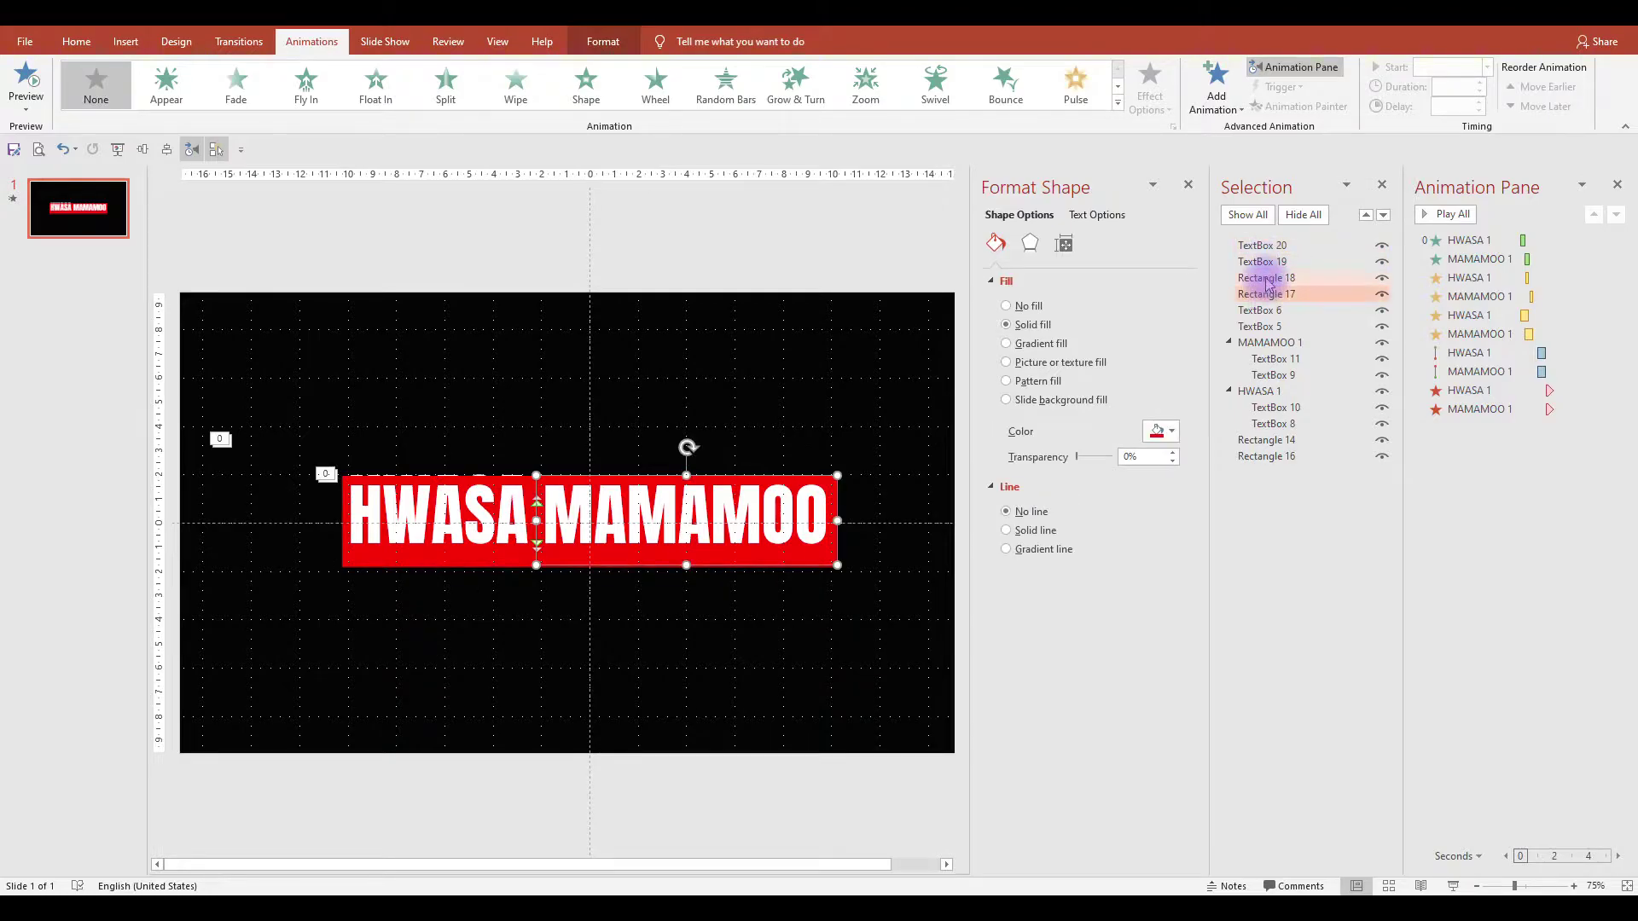
click(1269, 278)
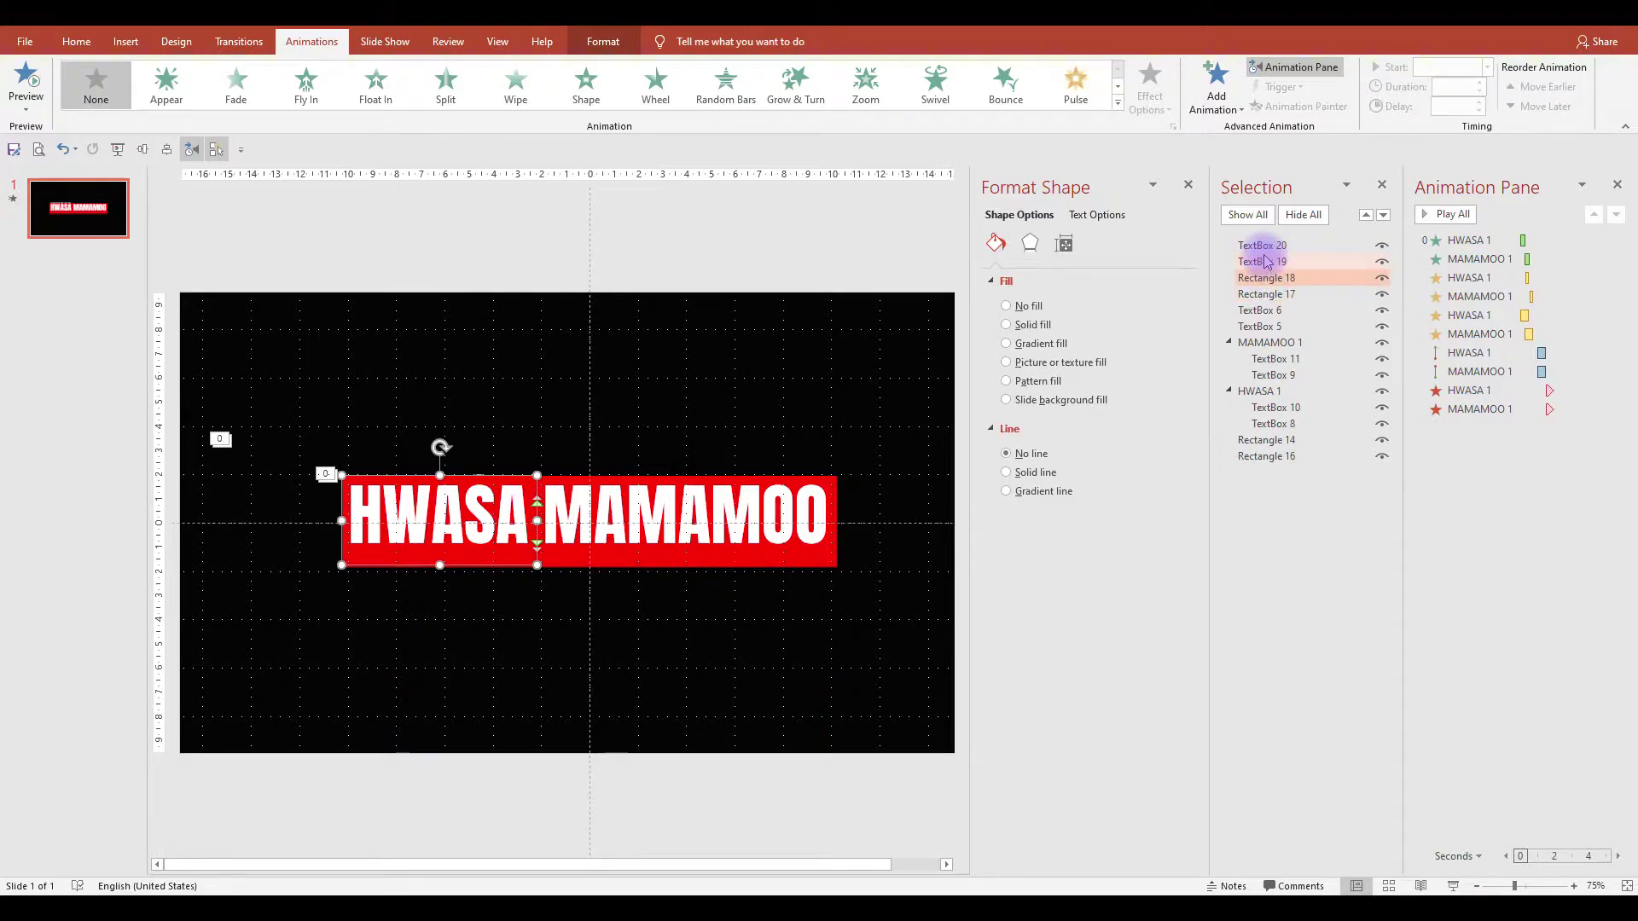
key(ctrl+g)
click(1294, 264)
click(1297, 265)
text(HW)
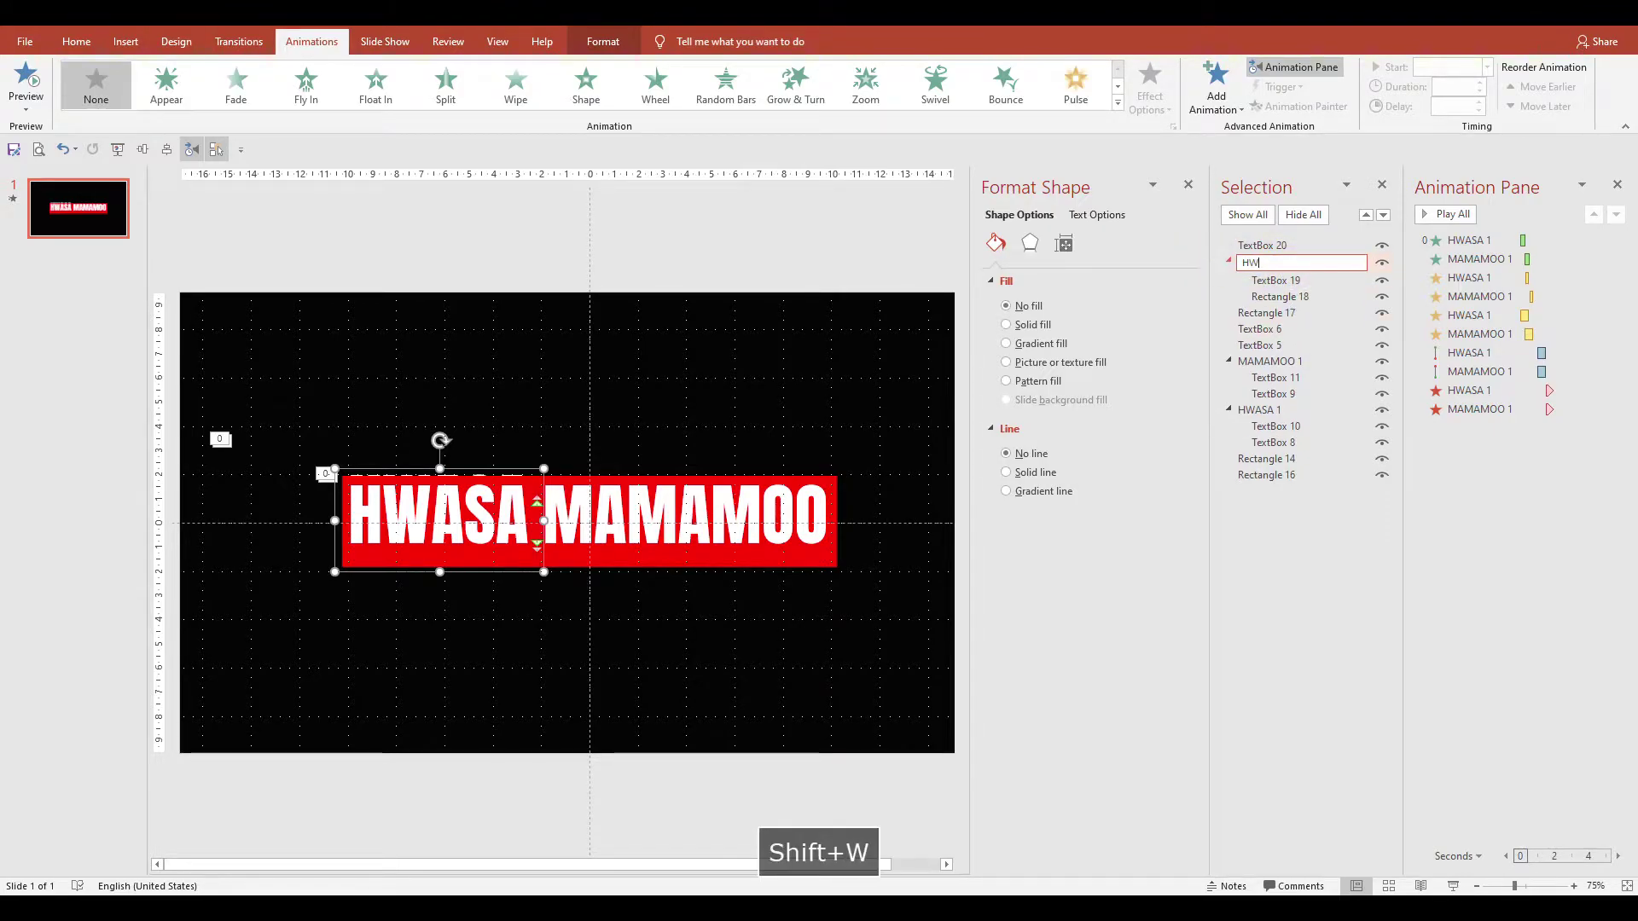
text(ASA 2)
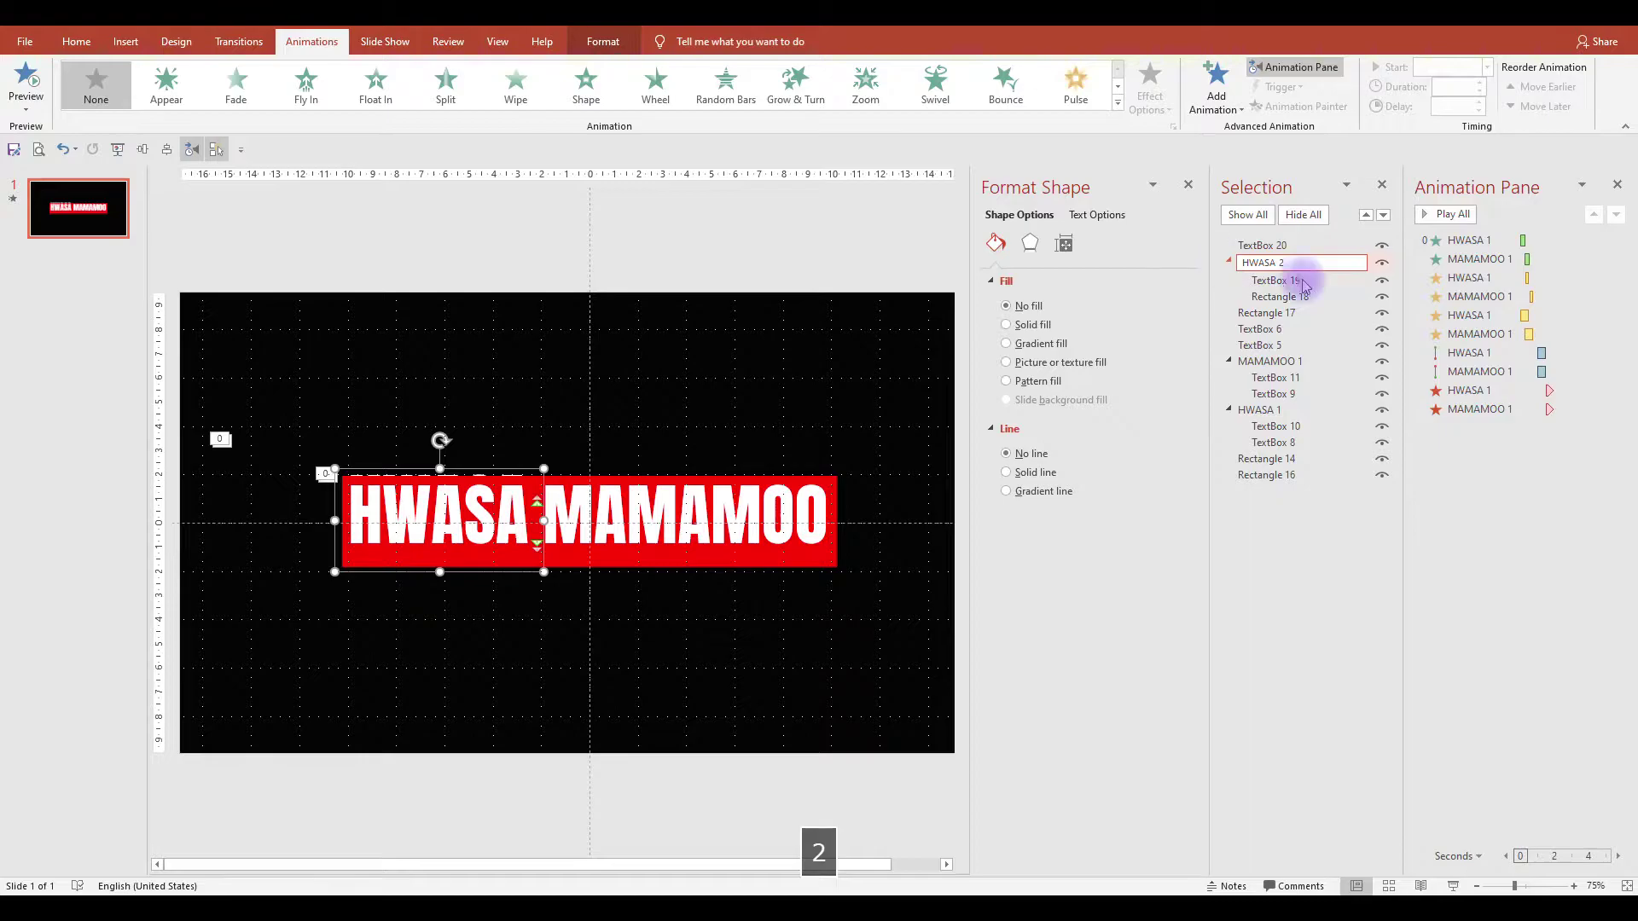
Group the copied MAMAMOO text box with its red rectangle and name the group MAMAMOO 2.
click(1260, 245)
ctrl+click(1274, 310)
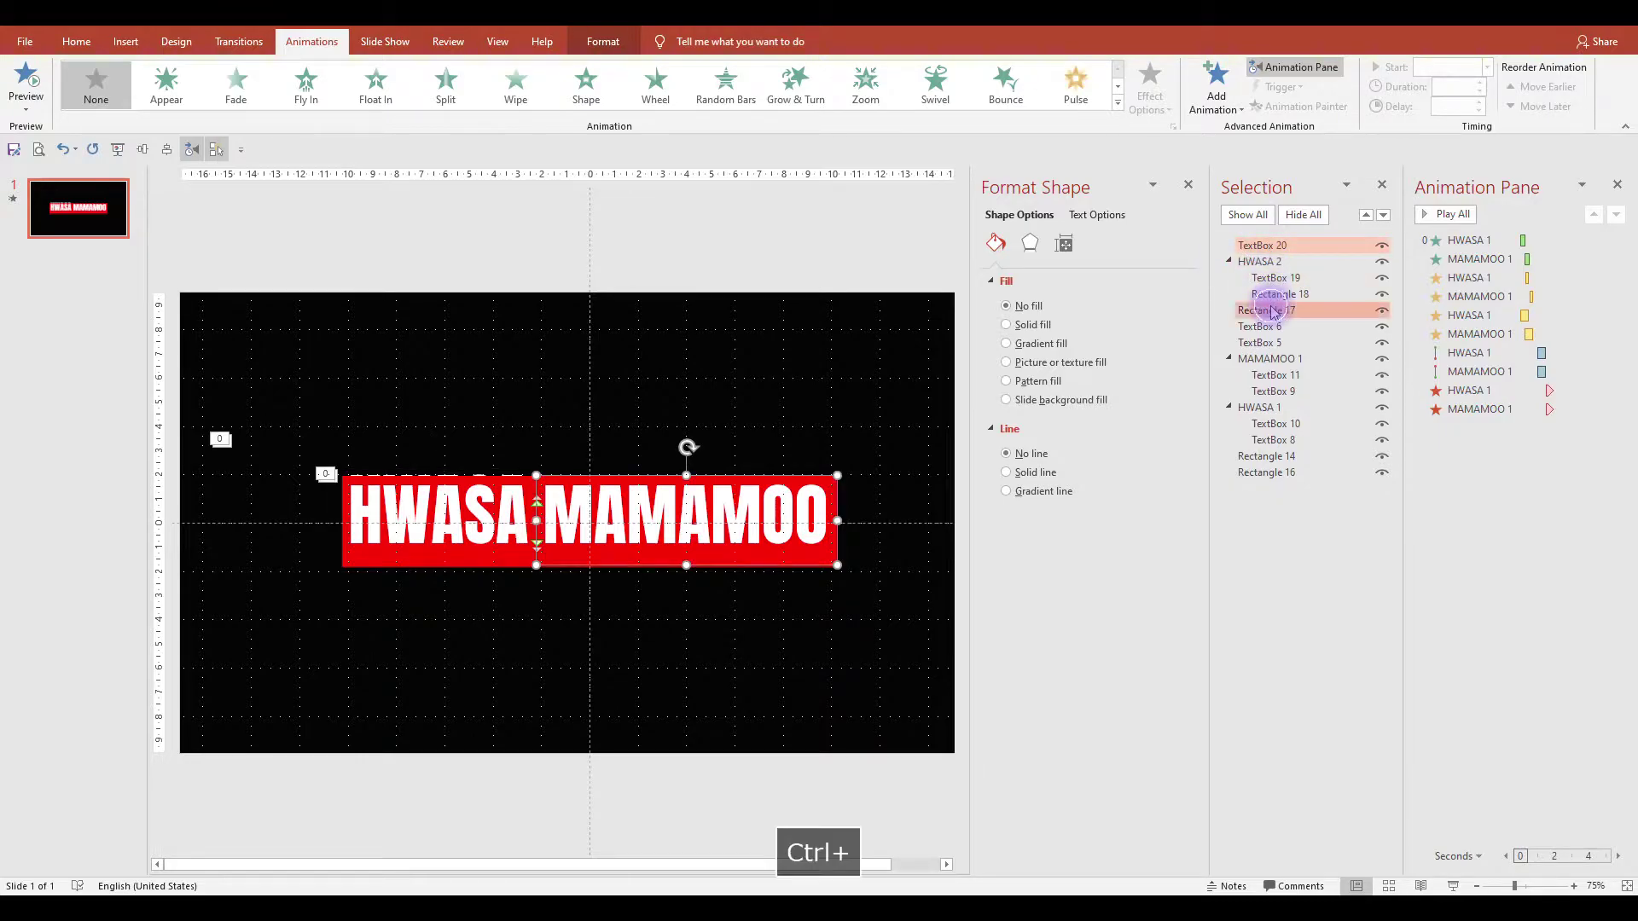
key(ctrl+g)
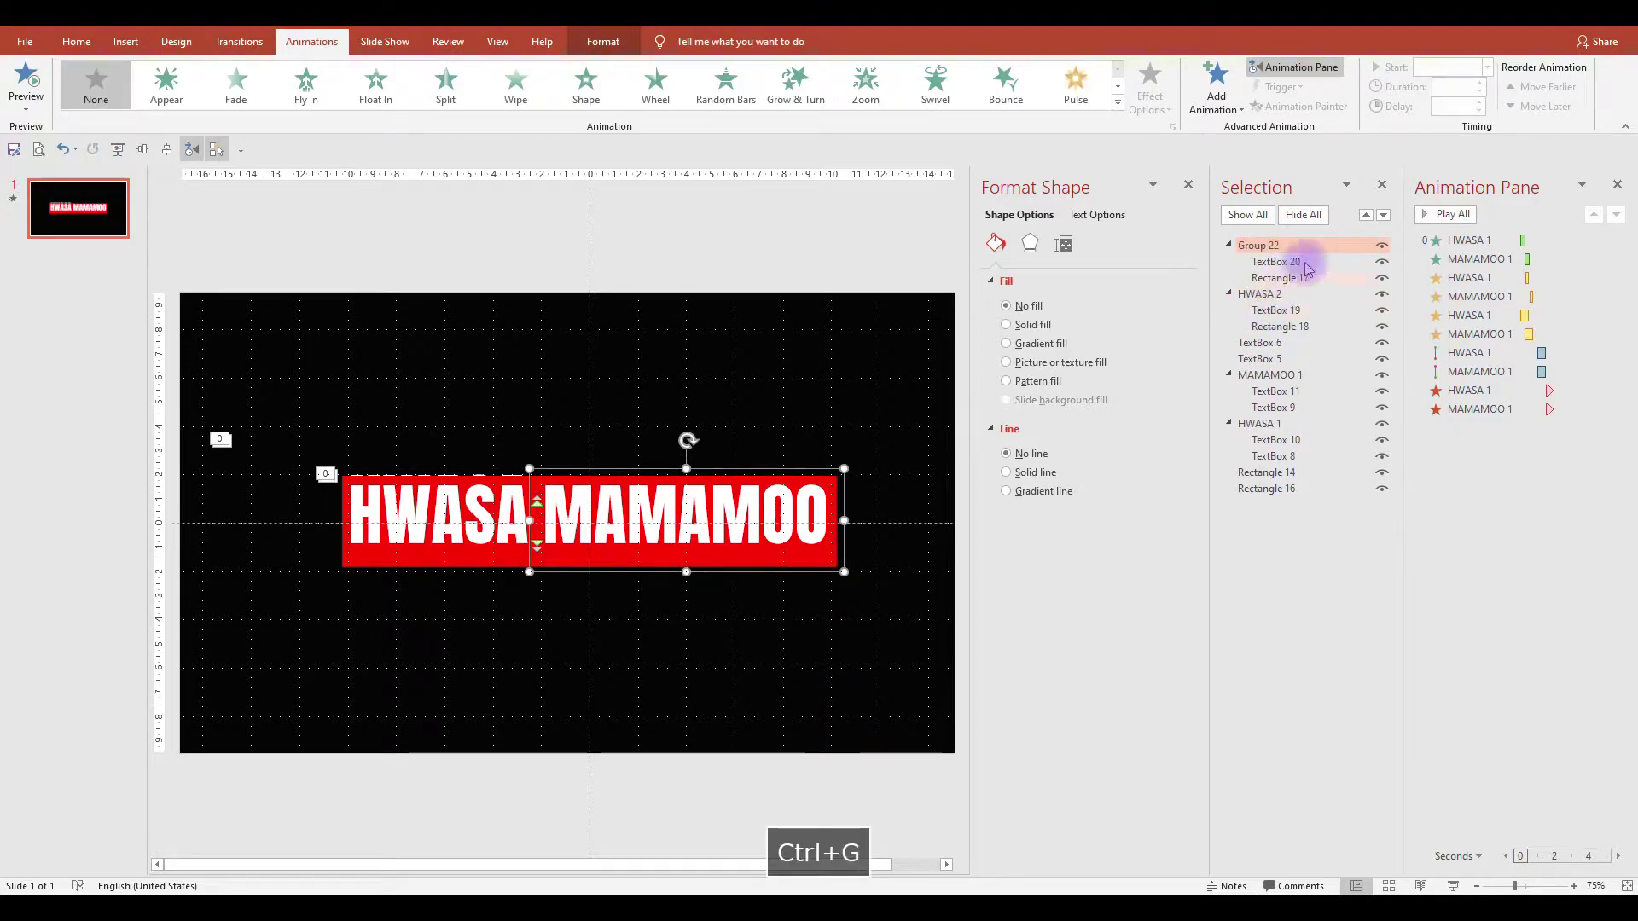
click(1279, 247)
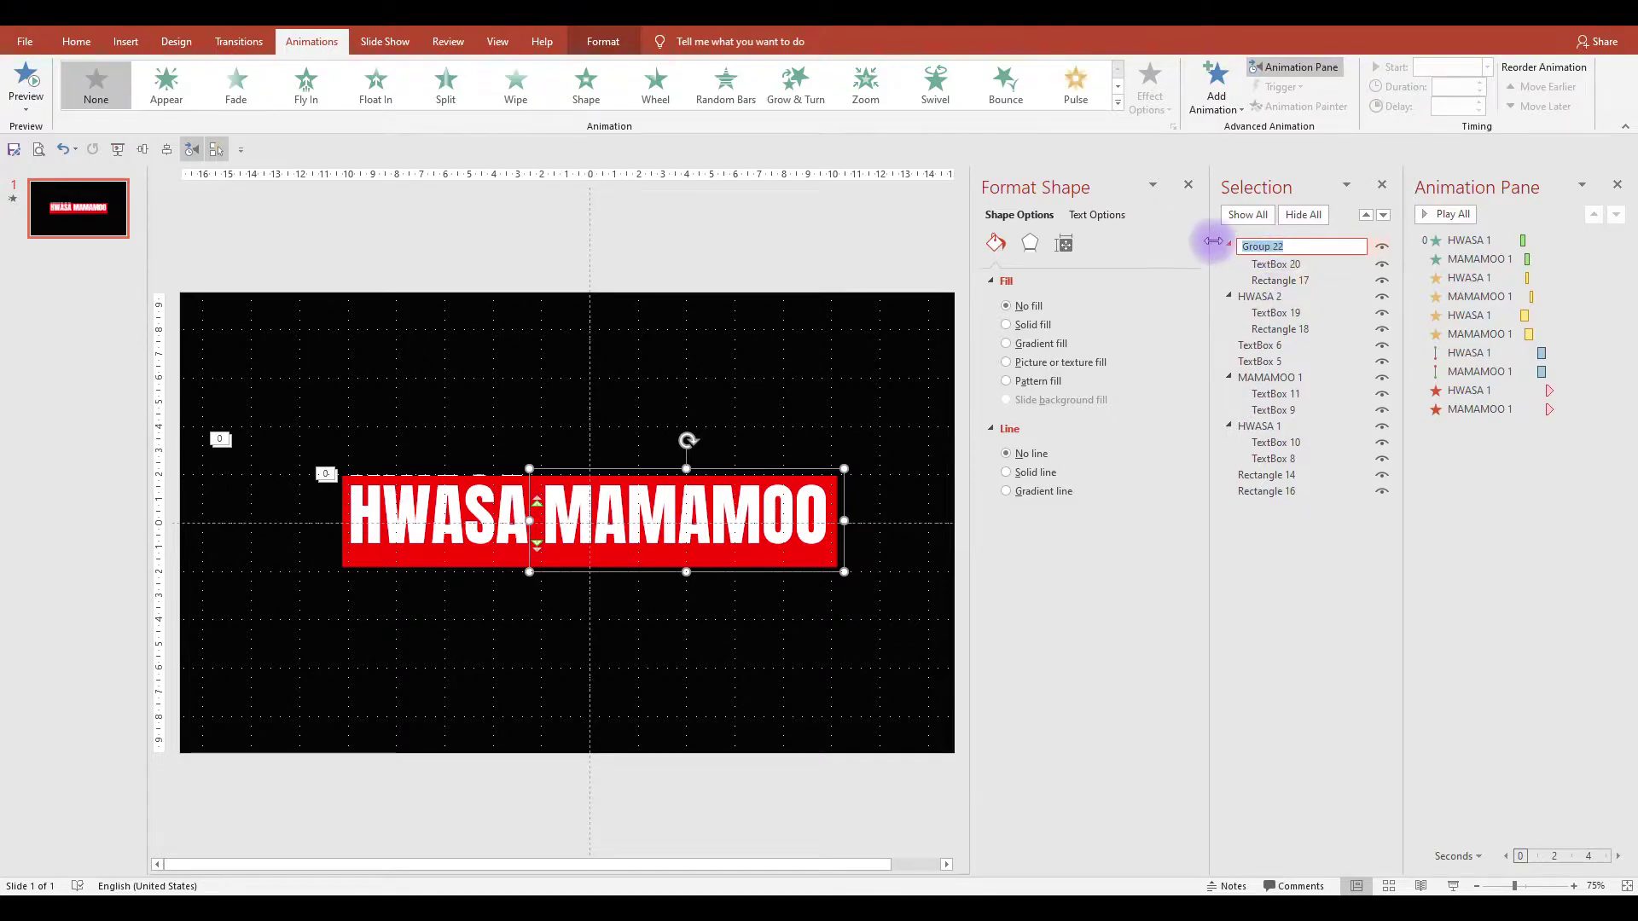
text(MAMAMOO)
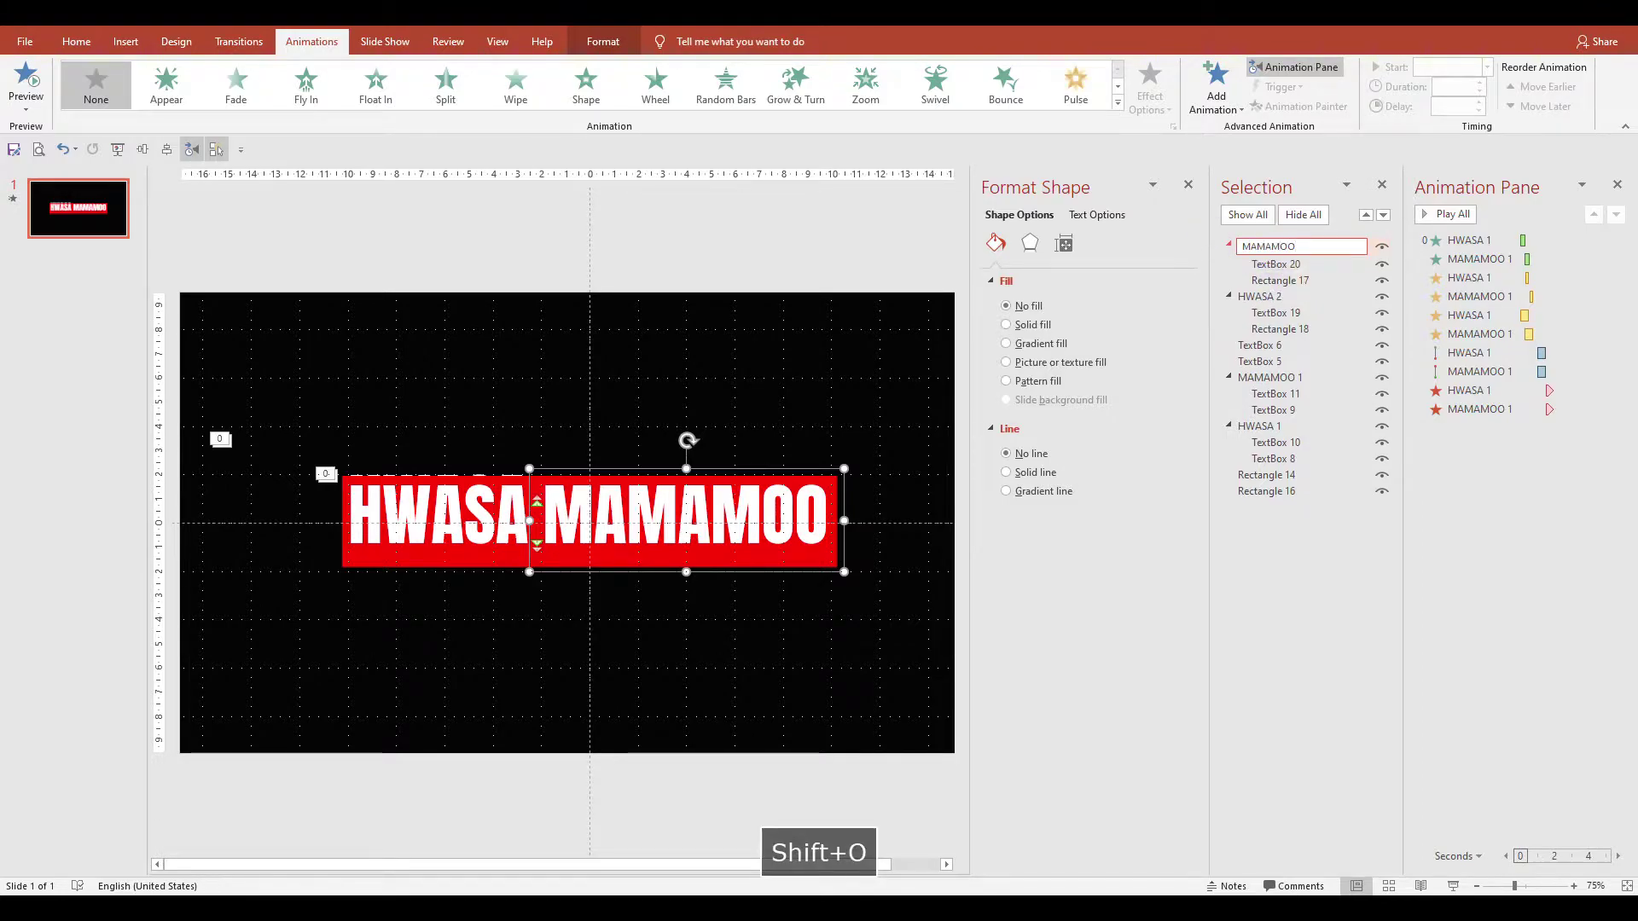
text( 2)
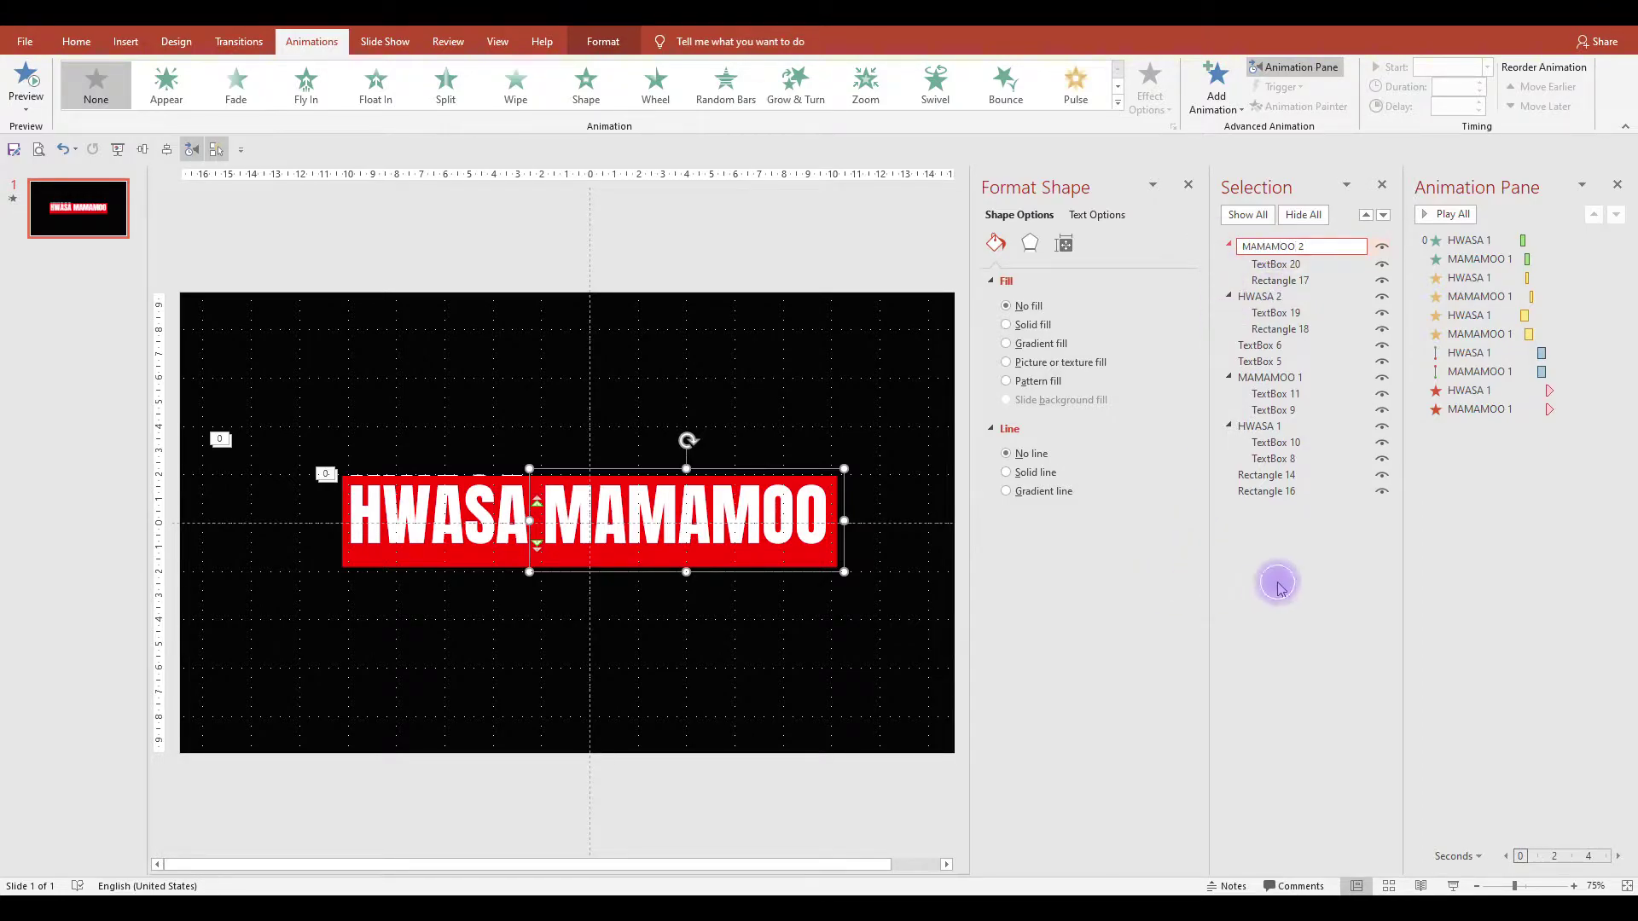
Move Rectangle 14 and Rectangle 16 directly beneath TextBox 6 and TextBox 5 in the stacking order, above the MAMAMOO 1 group.
click(1277, 347)
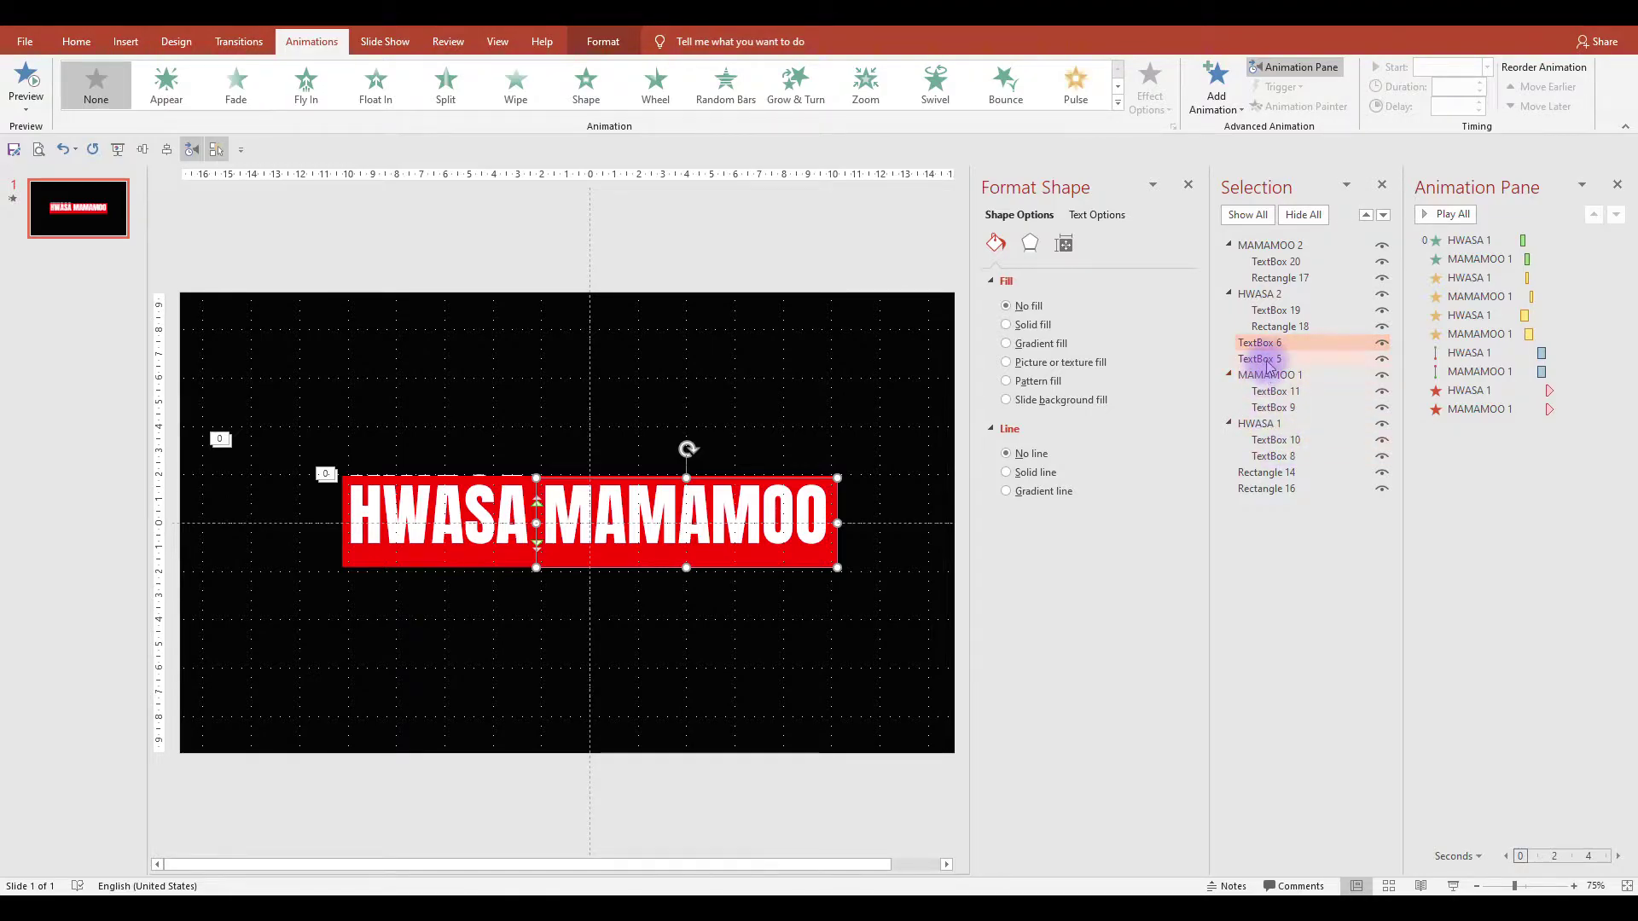
ctrl+click(1268, 360)
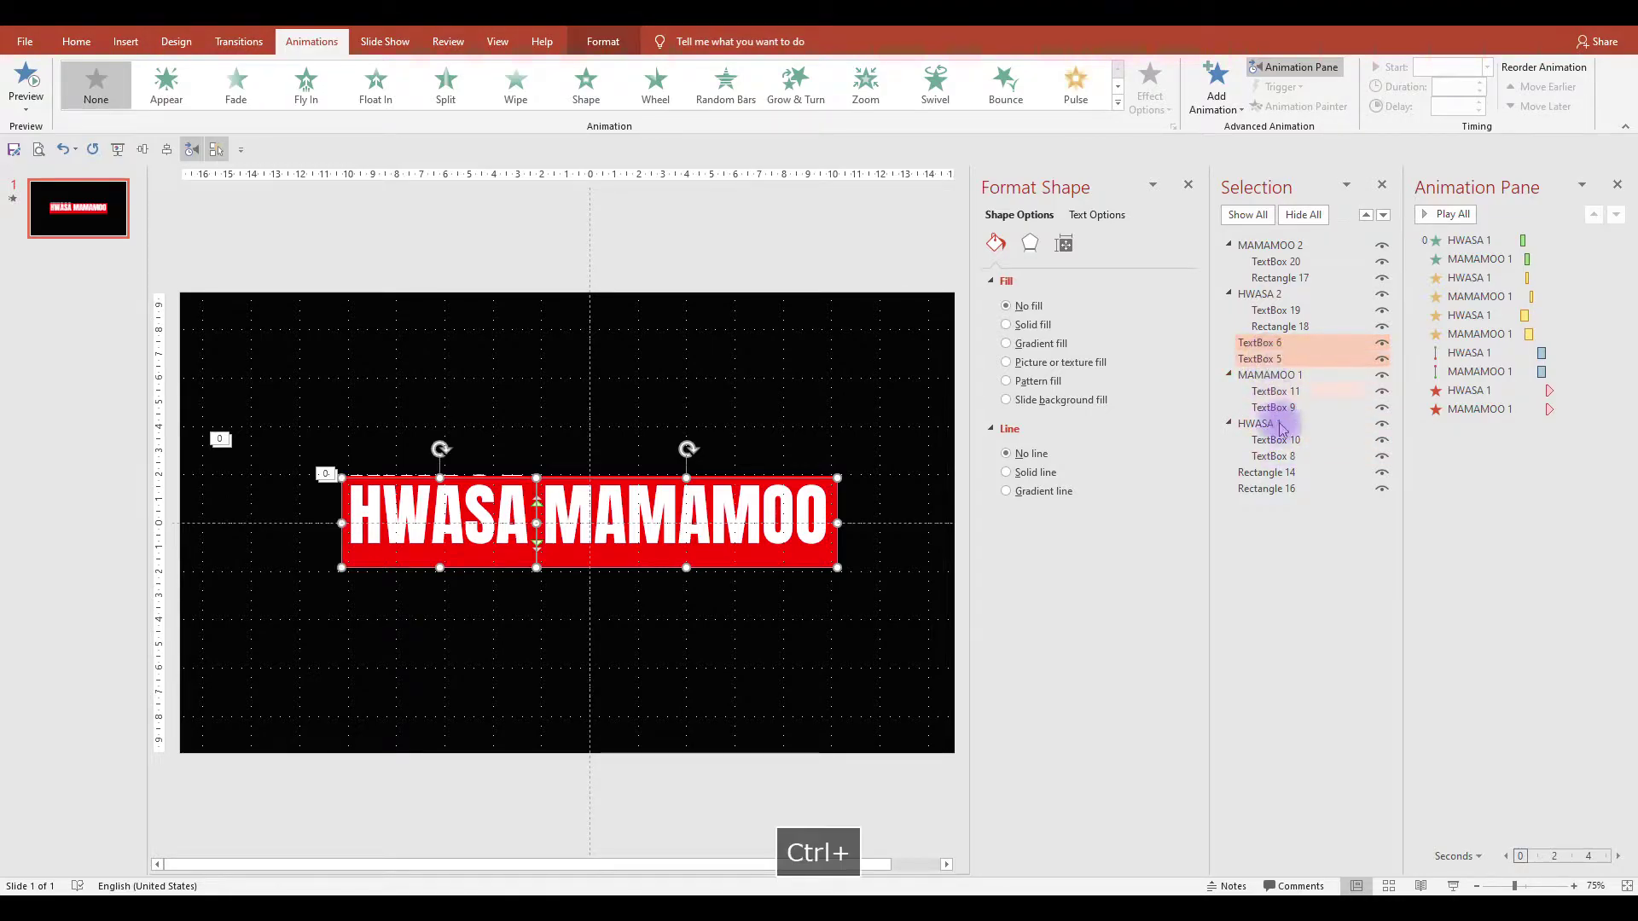
click(1275, 480)
drag(1275, 480, 1279, 375)
drag(1275, 488, 1250, 388)
ctrl+click(1278, 345)
ctrl+click(1271, 359)
ctrl+click(1269, 375)
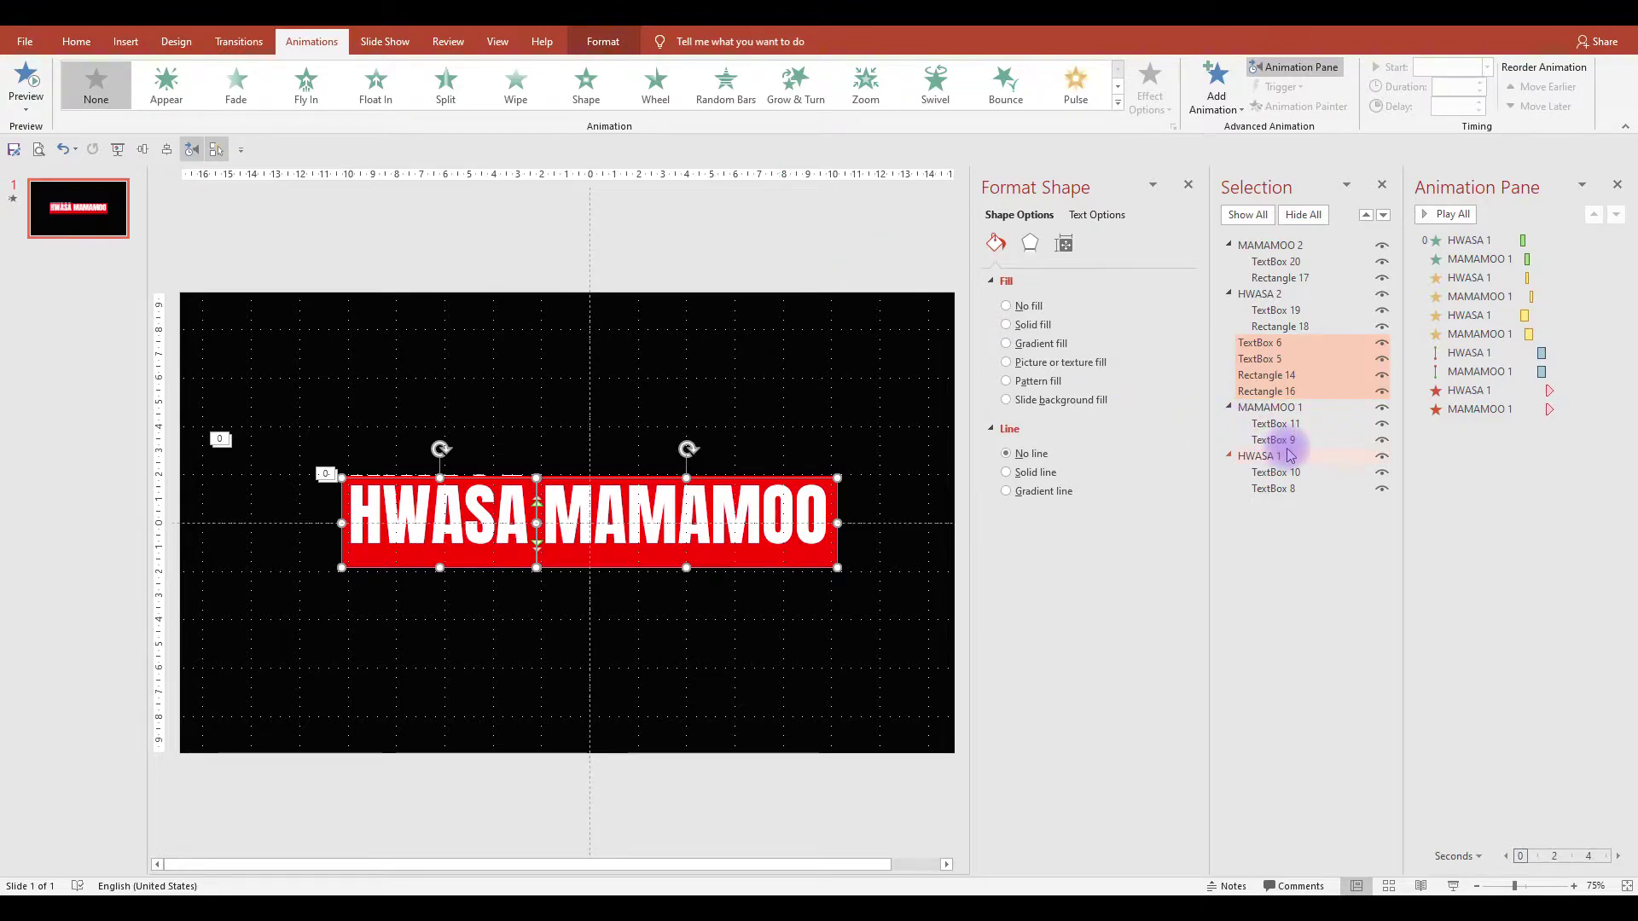
click(914, 578)
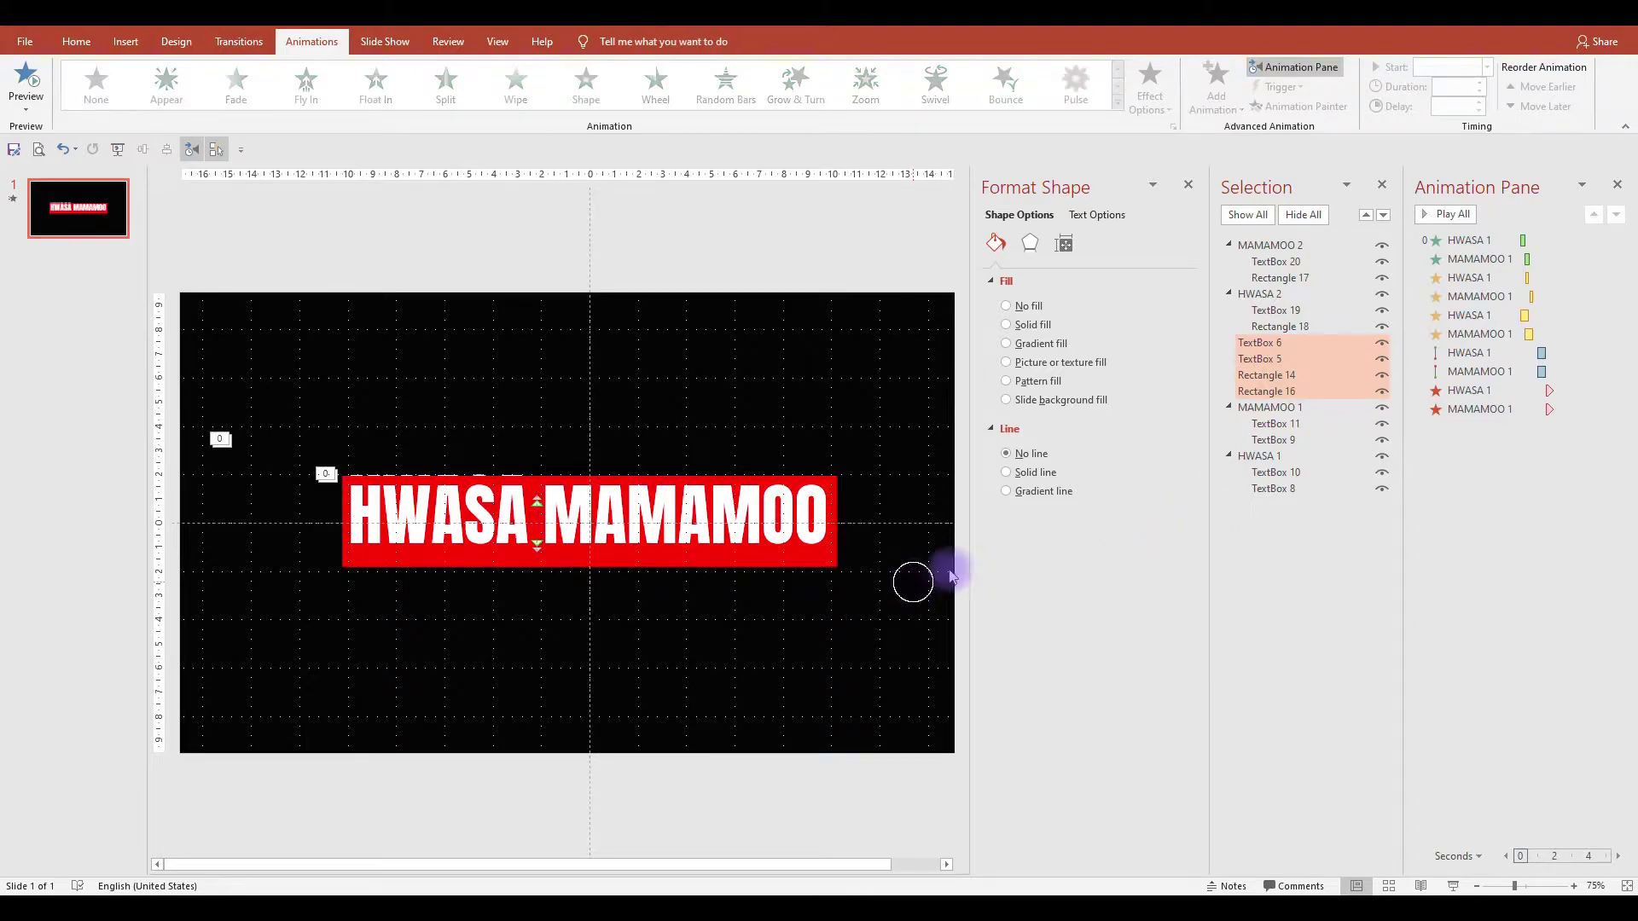
Apply the Appear entrance animation to TextBox 6 and TextBox 5, starting With Previous.
click(1273, 343)
ctrl+click(1262, 359)
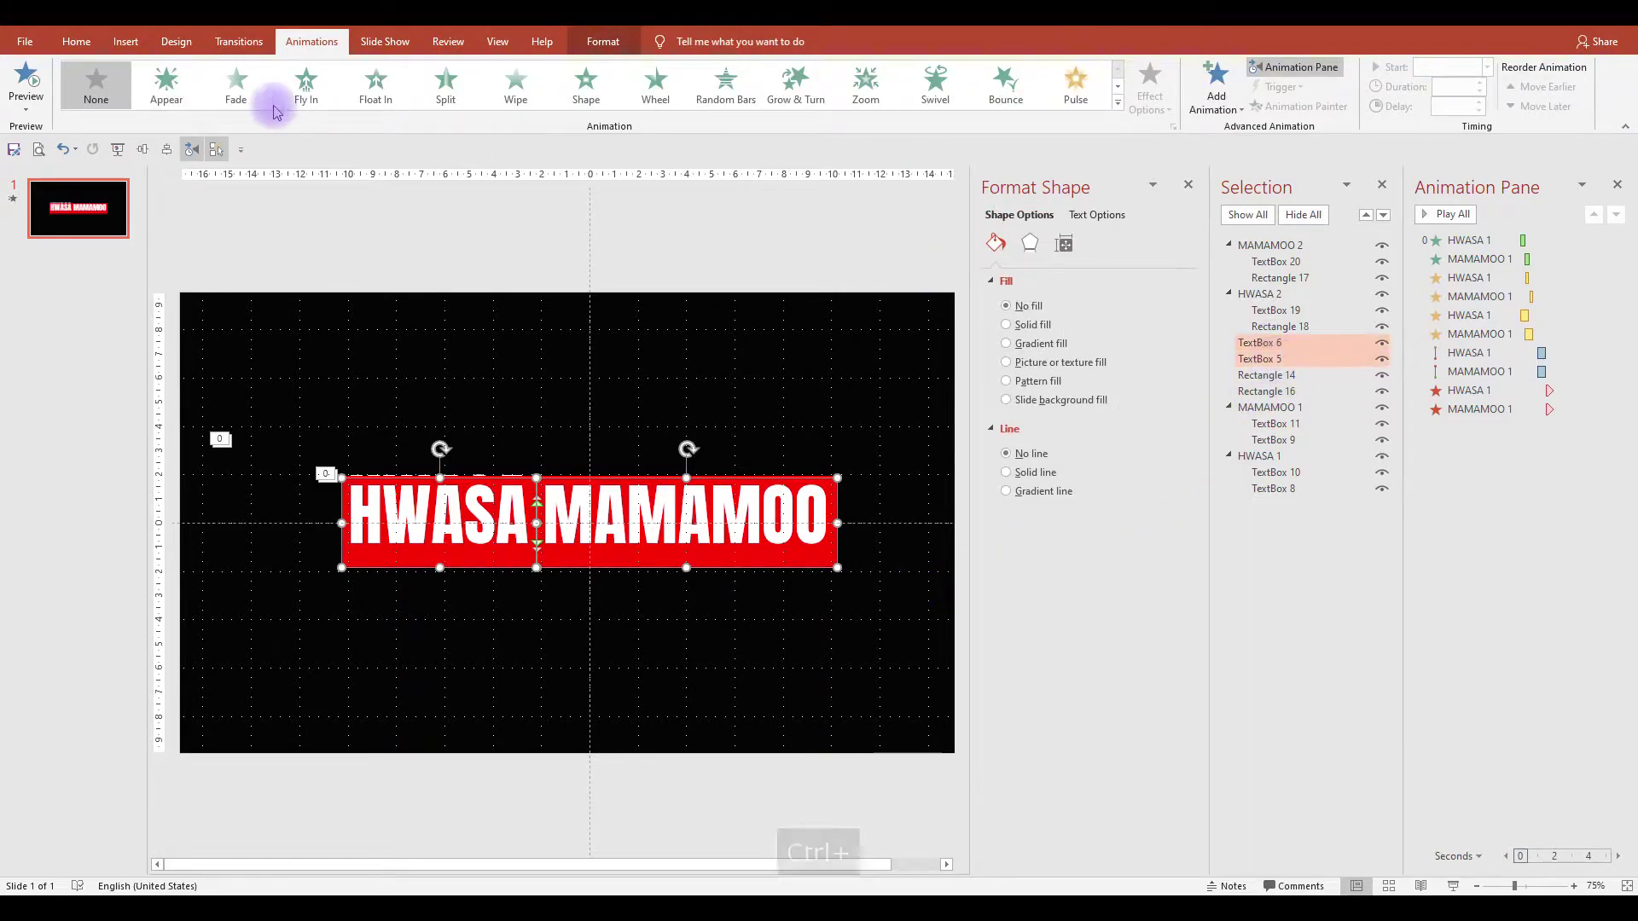
click(195, 99)
right_click(1462, 431)
click(1535, 467)
Apply the Stretch entrance animation to Rectangle 14 and Rectangle 16.
click(1266, 375)
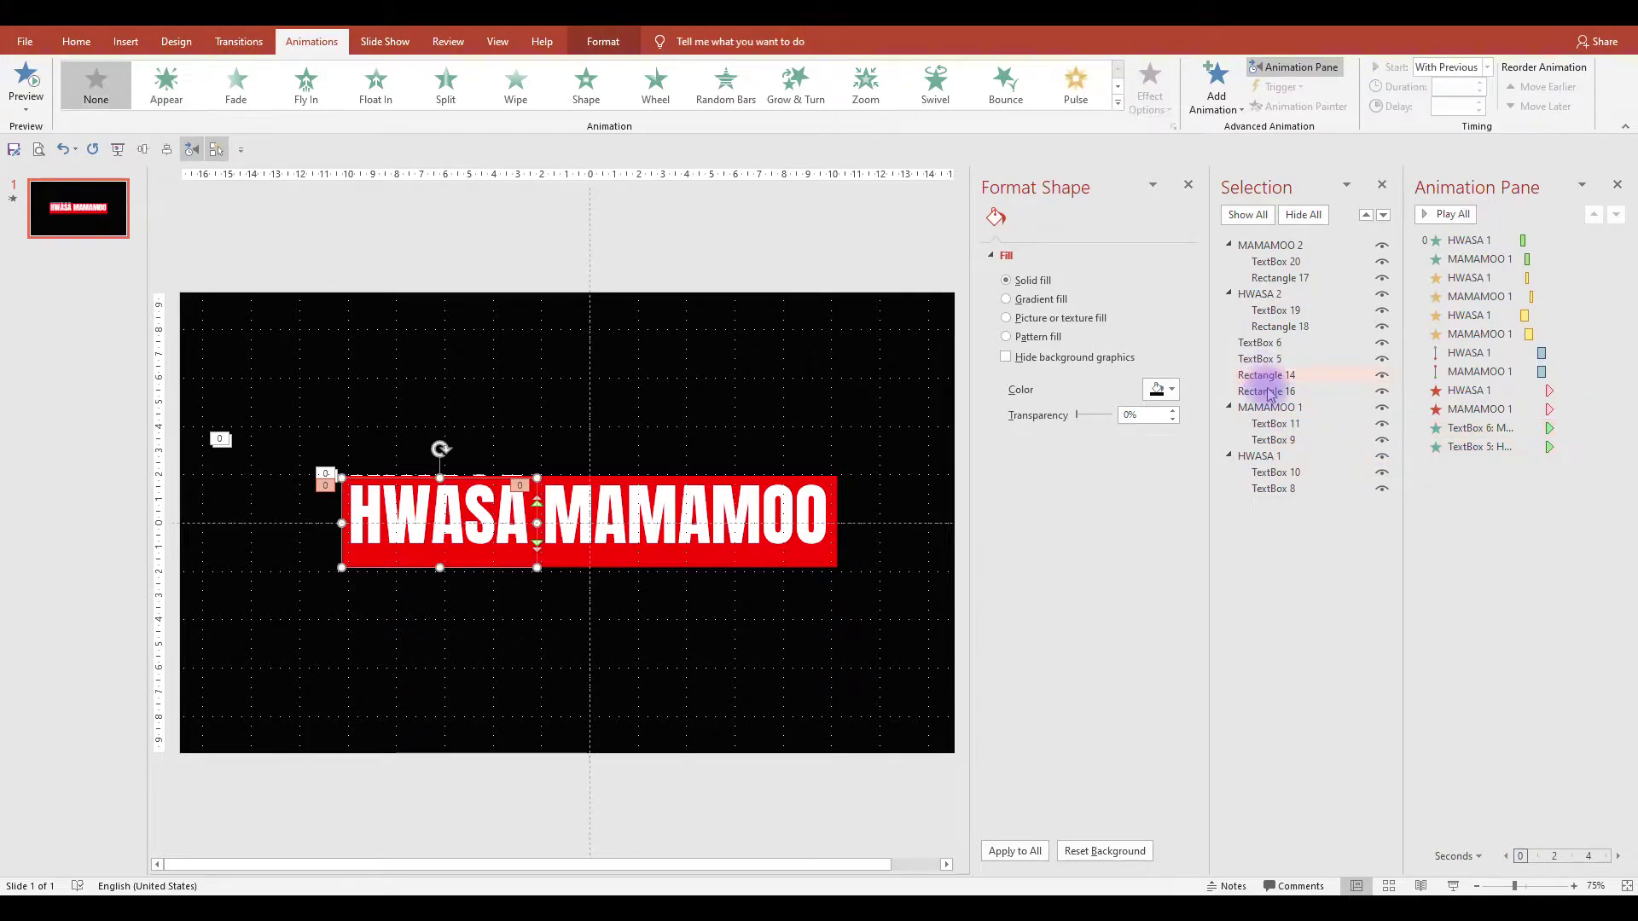
ctrl+click(1265, 391)
click(1117, 104)
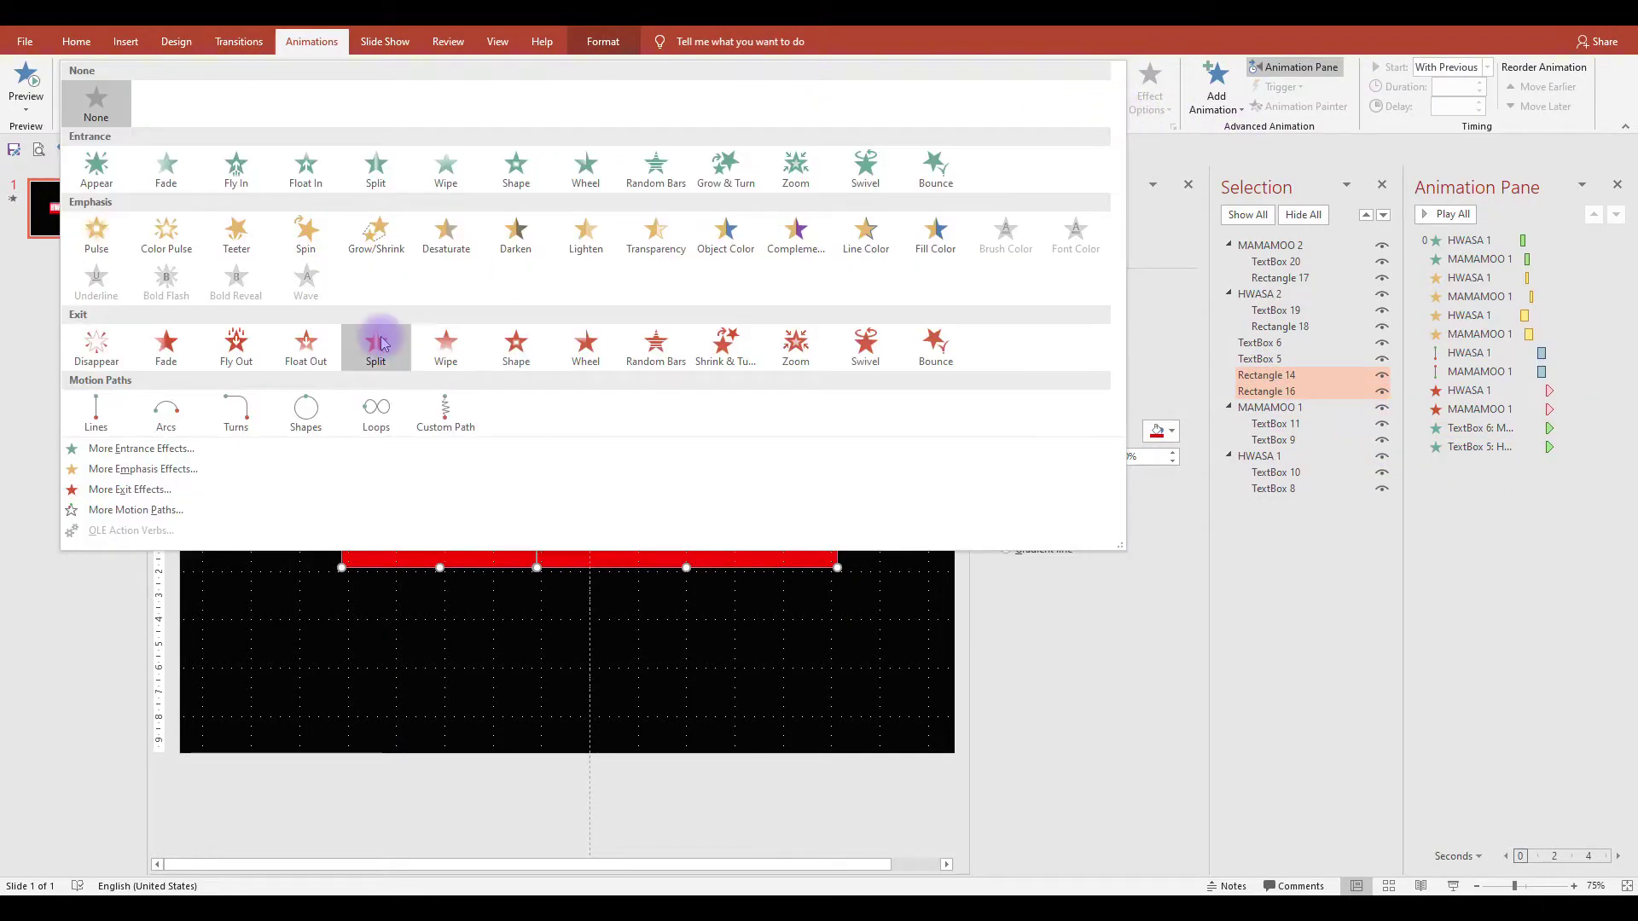
click(363, 444)
click(744, 594)
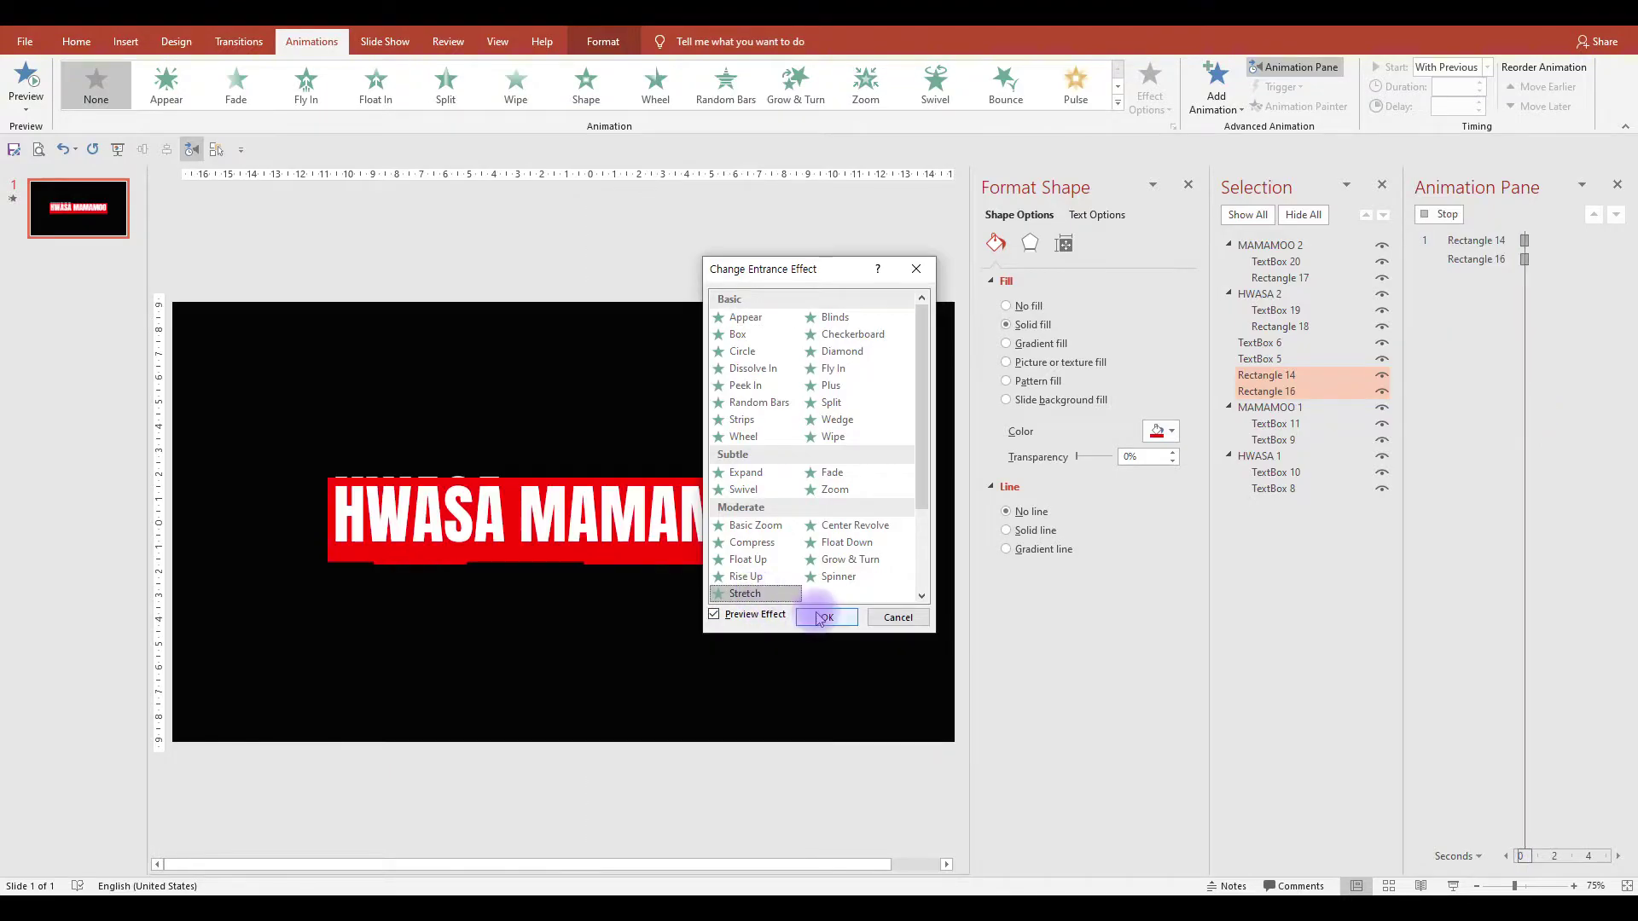
click(827, 617)
Start the Stretch animations of Rectangle 14 and Rectangle 16 With Previous, with a delay of 1.75 seconds.
right_click(1459, 468)
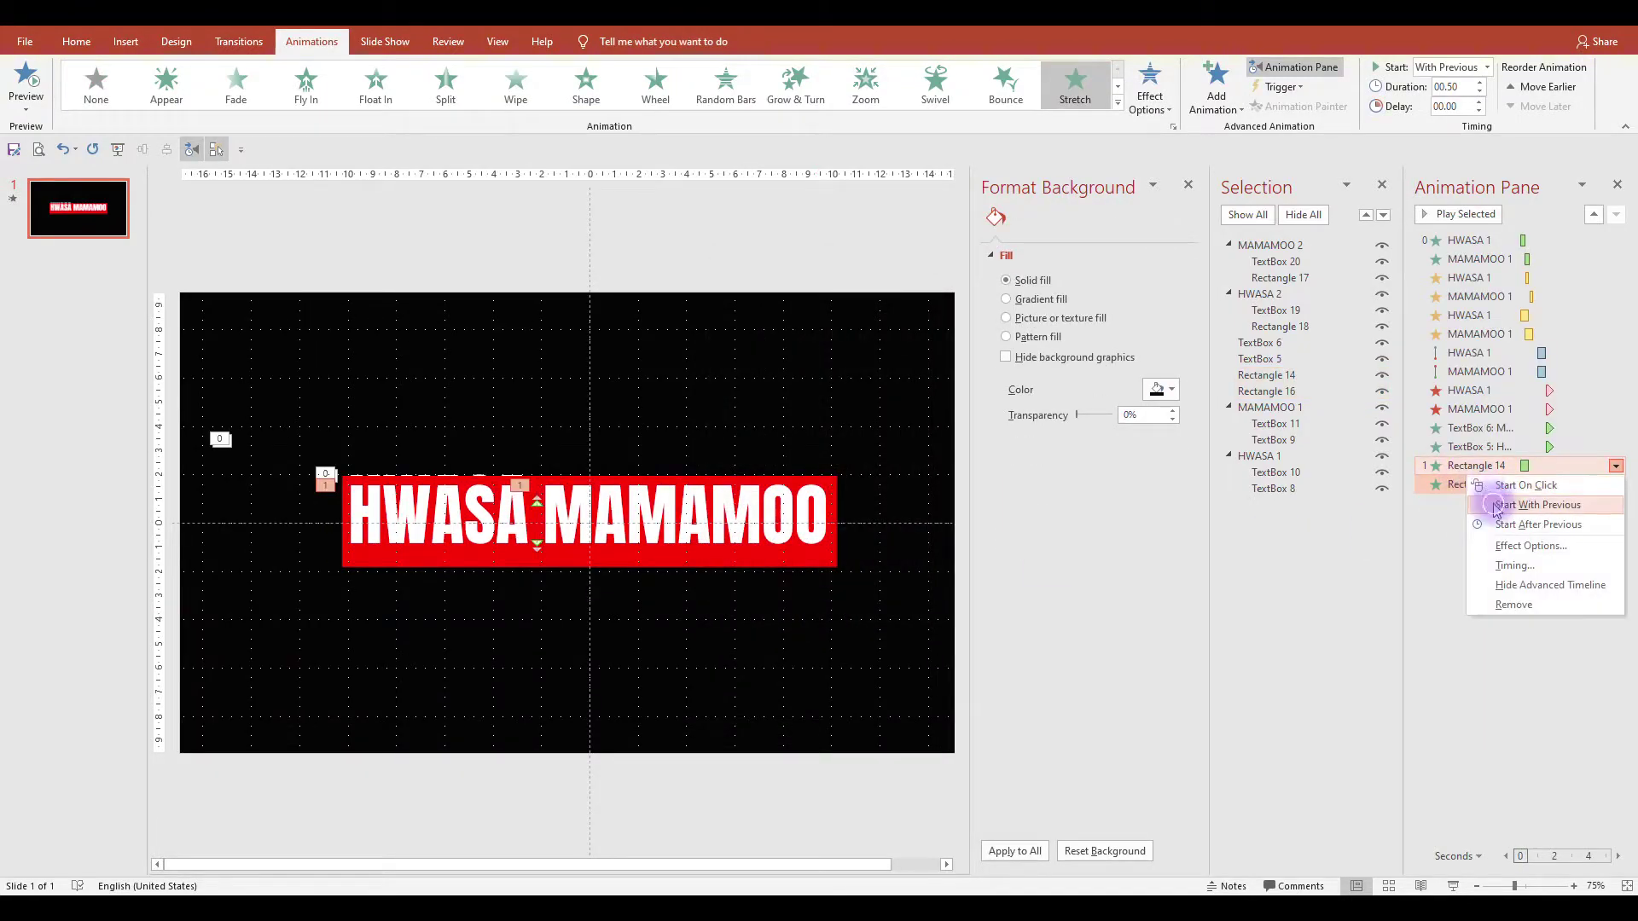
click(1488, 501)
click(1479, 100)
click(1479, 101)
click(1479, 100)
click(1479, 101)
click(1479, 101)
click(1479, 101)
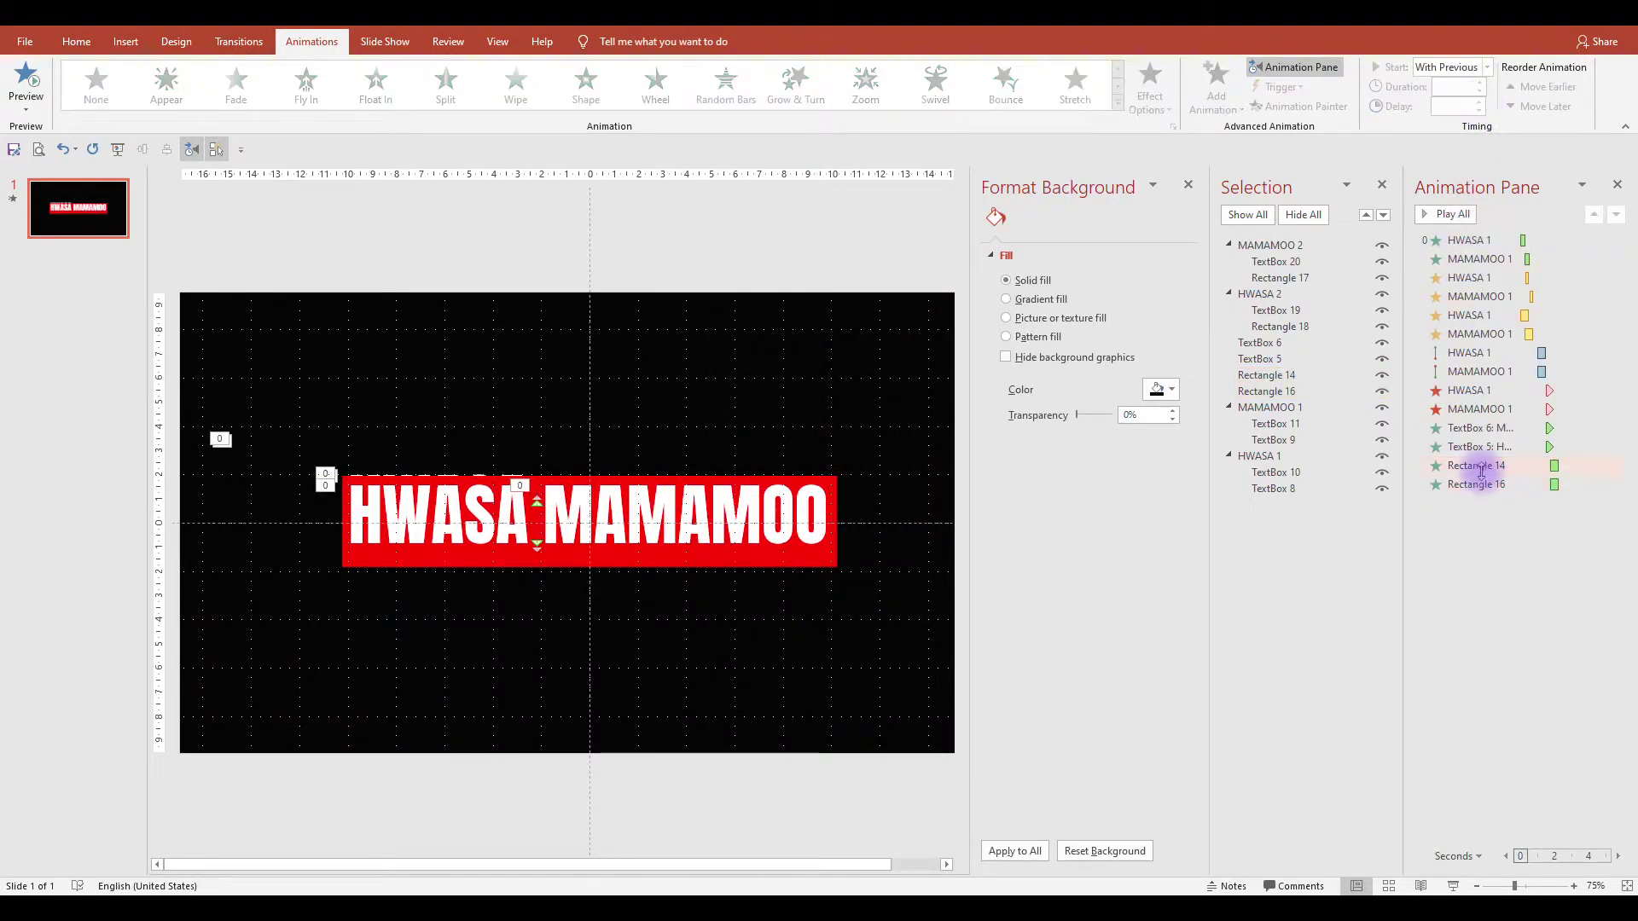
Set the Stretch direction to From Right for Rectangle 14 and From Left for Rectangle 16.
click(1484, 483)
drag(1487, 483, 1487, 467)
click(1149, 89)
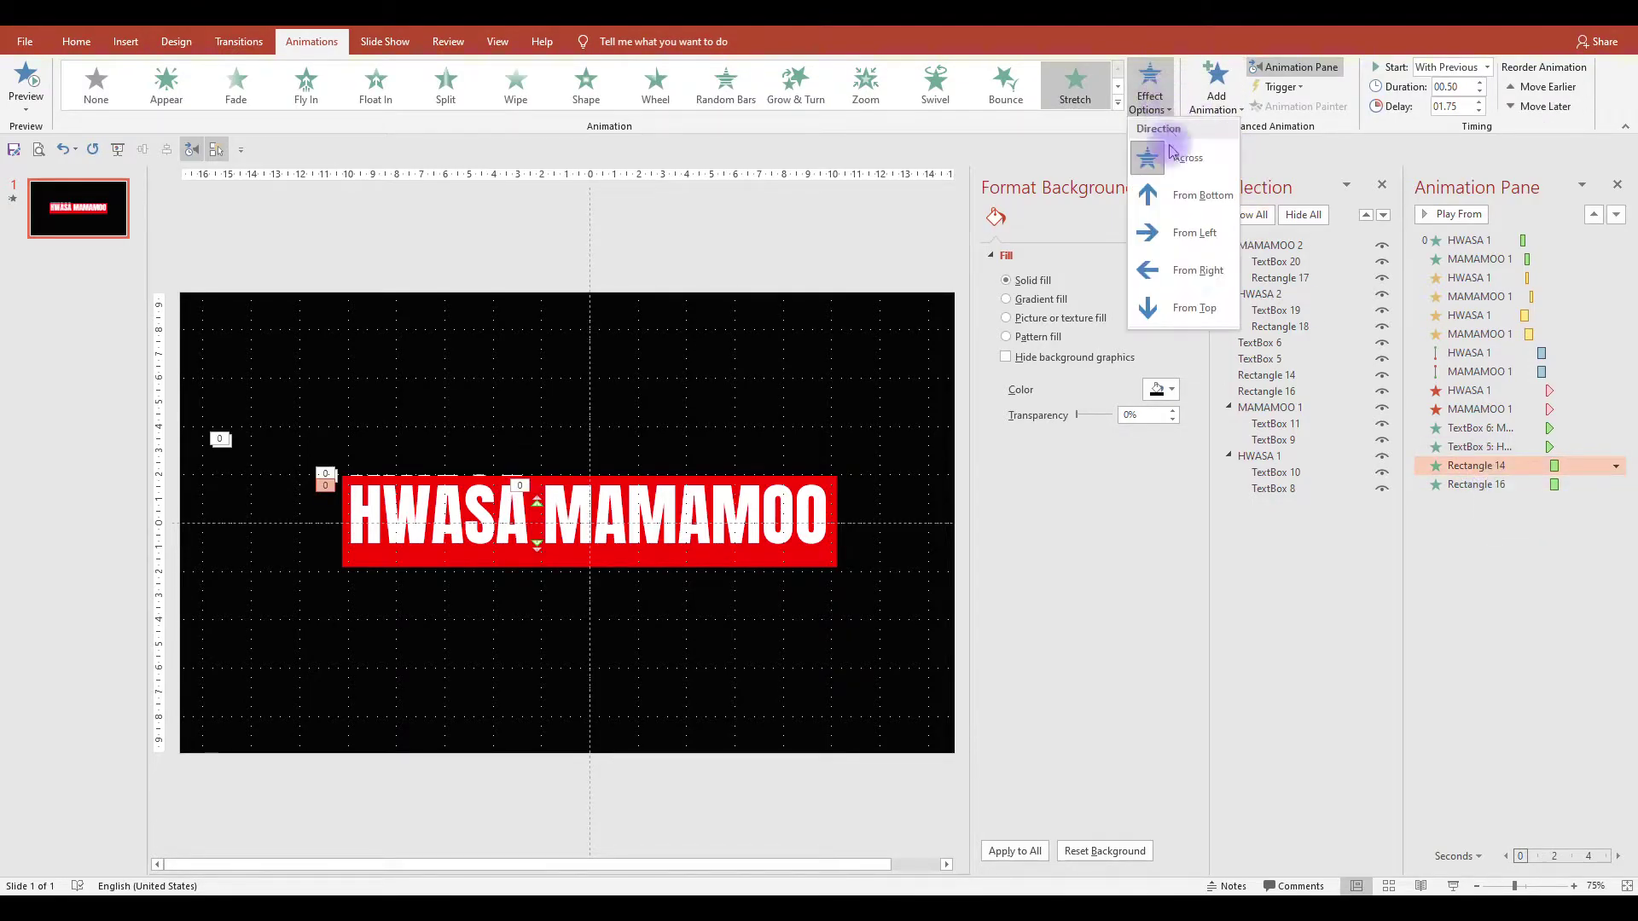
click(1192, 269)
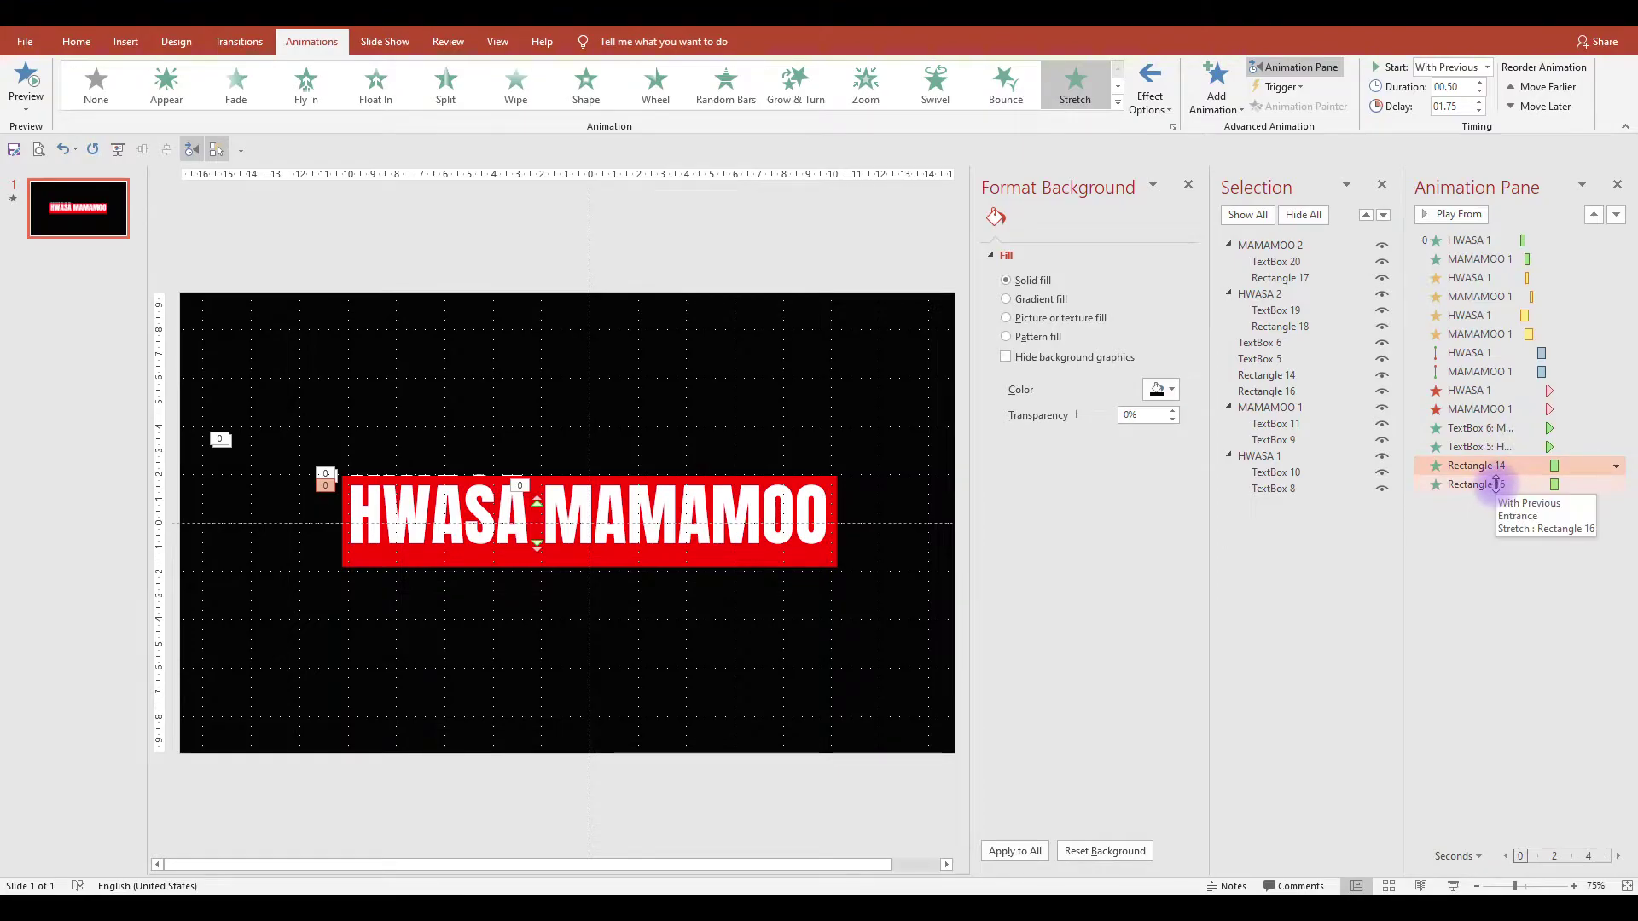
click(1493, 483)
click(1149, 90)
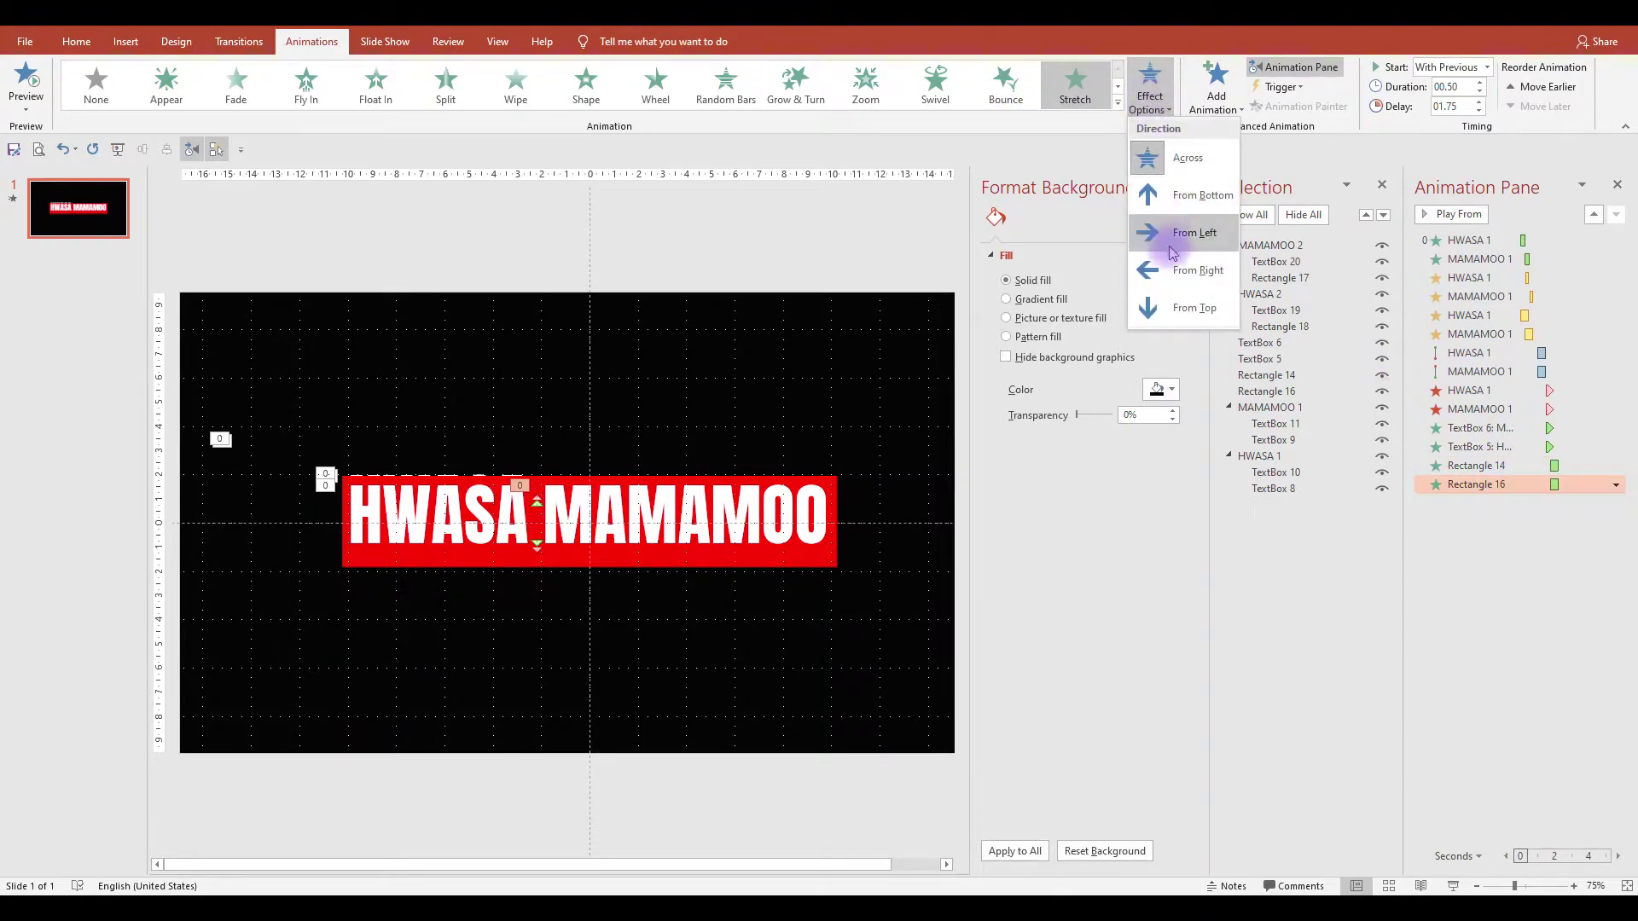
click(1178, 243)
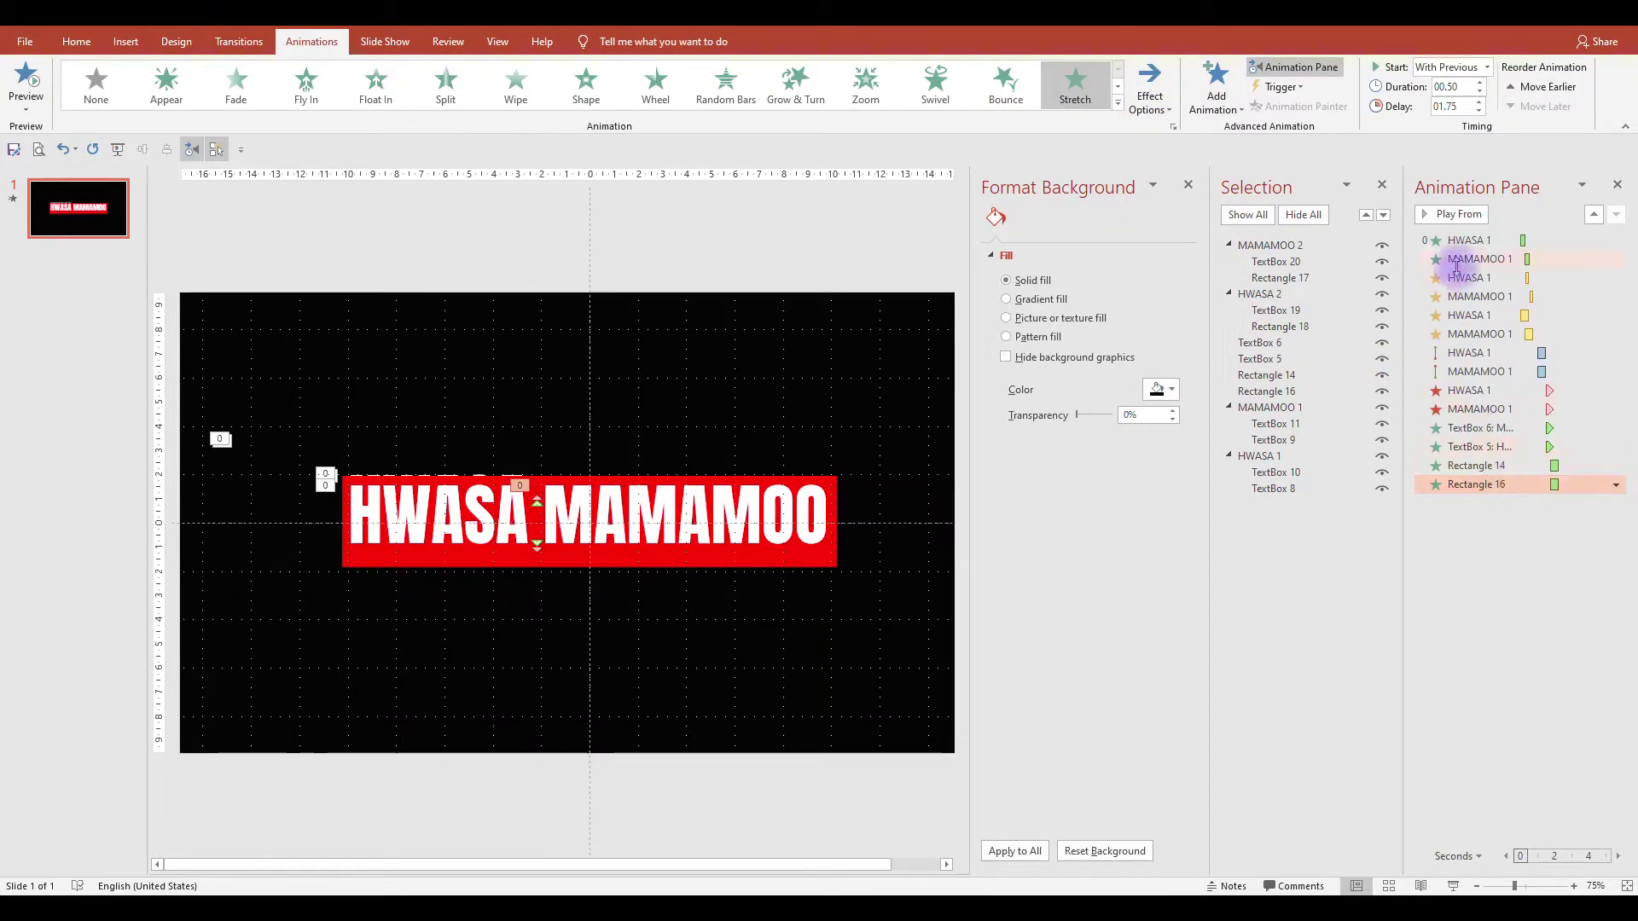
click(1518, 587)
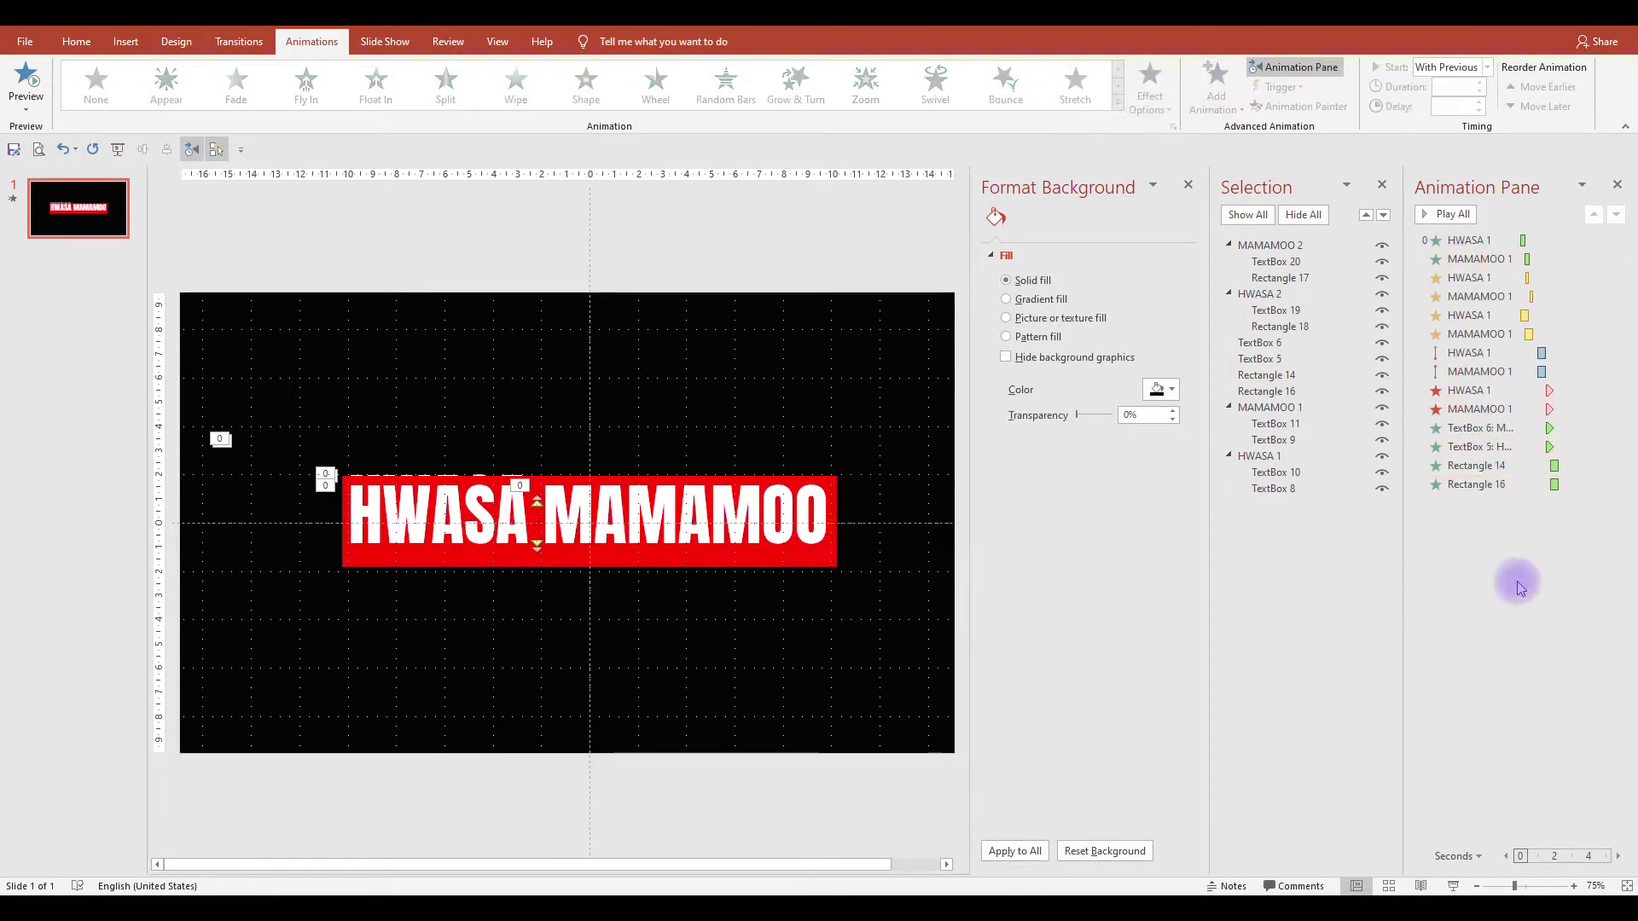
Hide the MAMAMOO 2 and HWASA 2 groups and preview the full animation sequence.
click(1382, 246)
click(1447, 214)
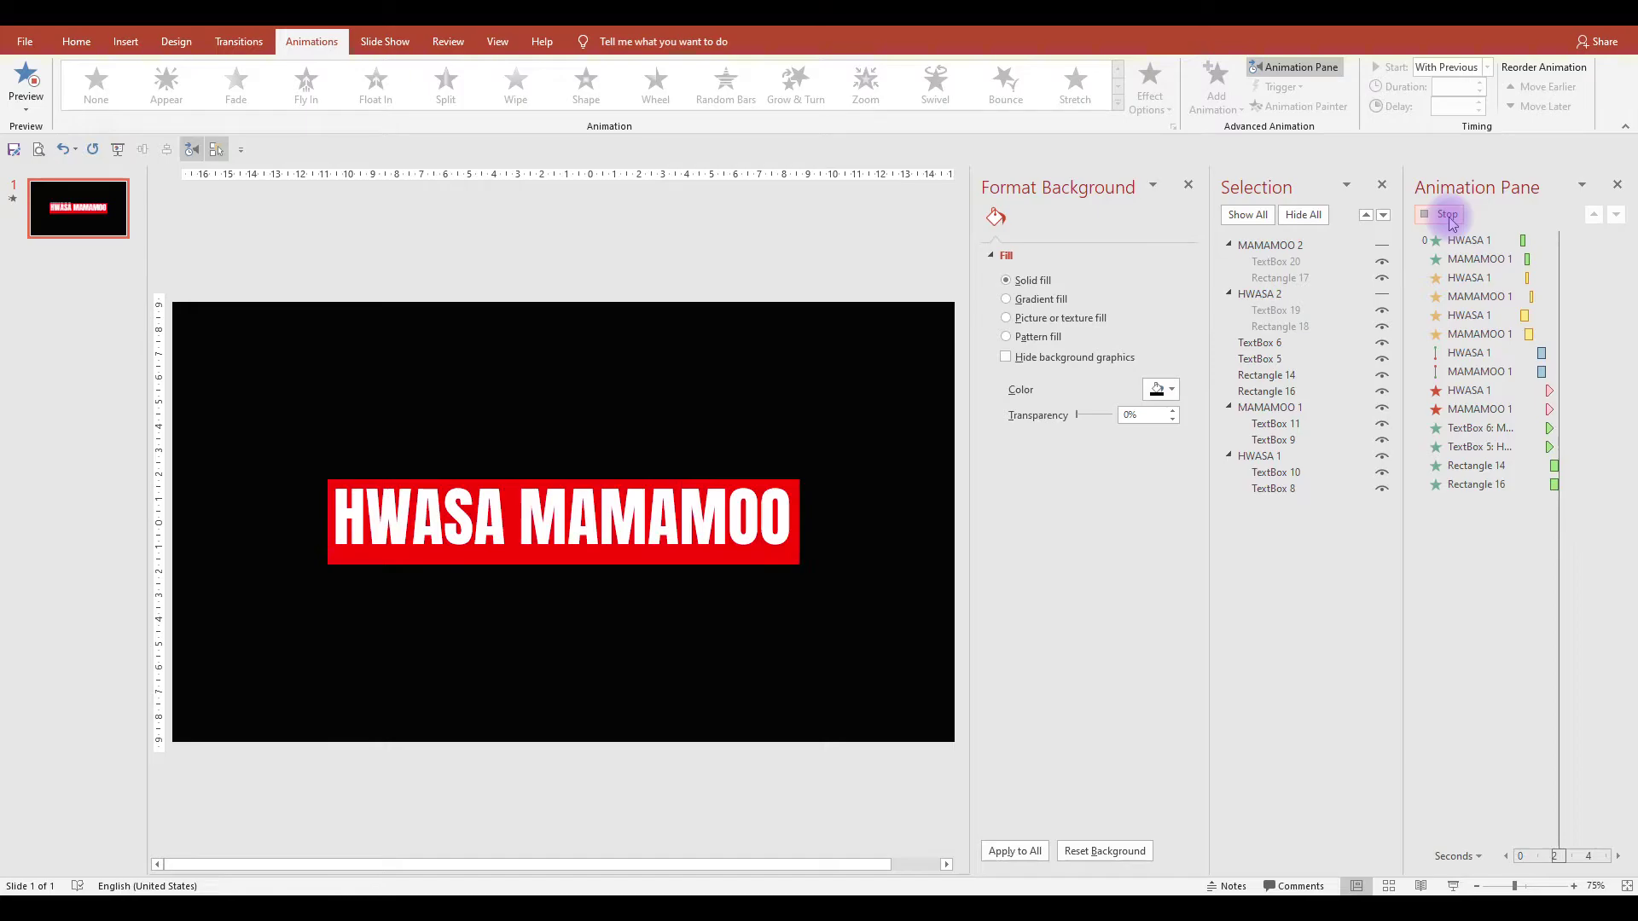
click(1449, 215)
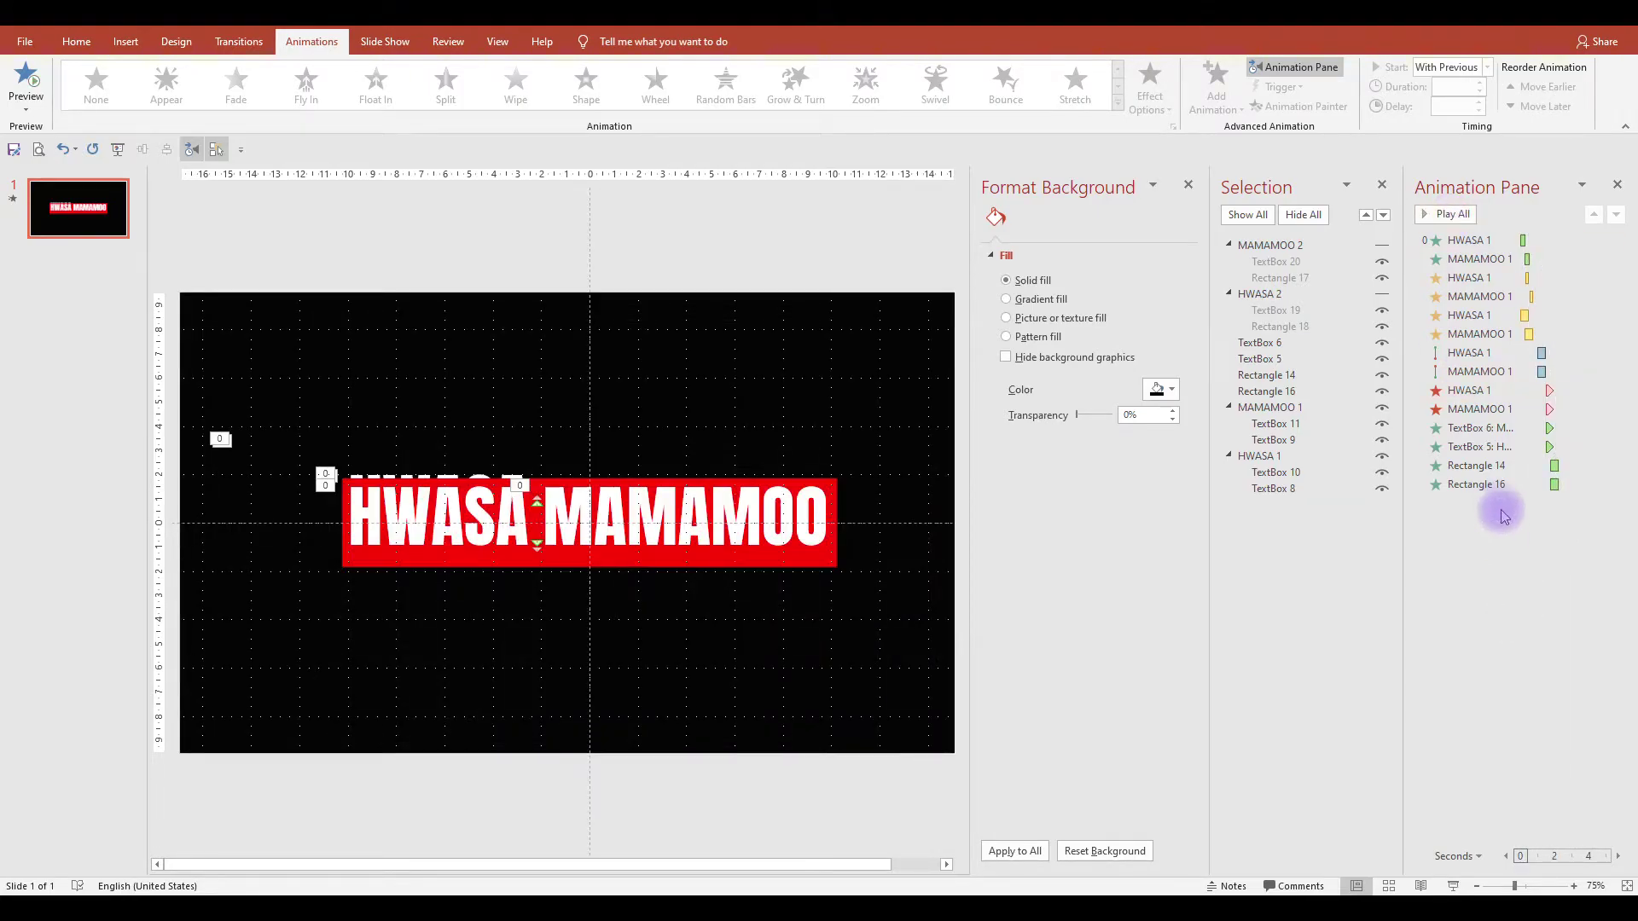
Add the Disappear exit animation to TextBox 6, TextBox 5, Rectangle 14 and Rectangle 16.
click(1470, 433)
ctrl+click(1471, 446)
ctrl+click(1475, 465)
ctrl+click(1475, 484)
click(1215, 93)
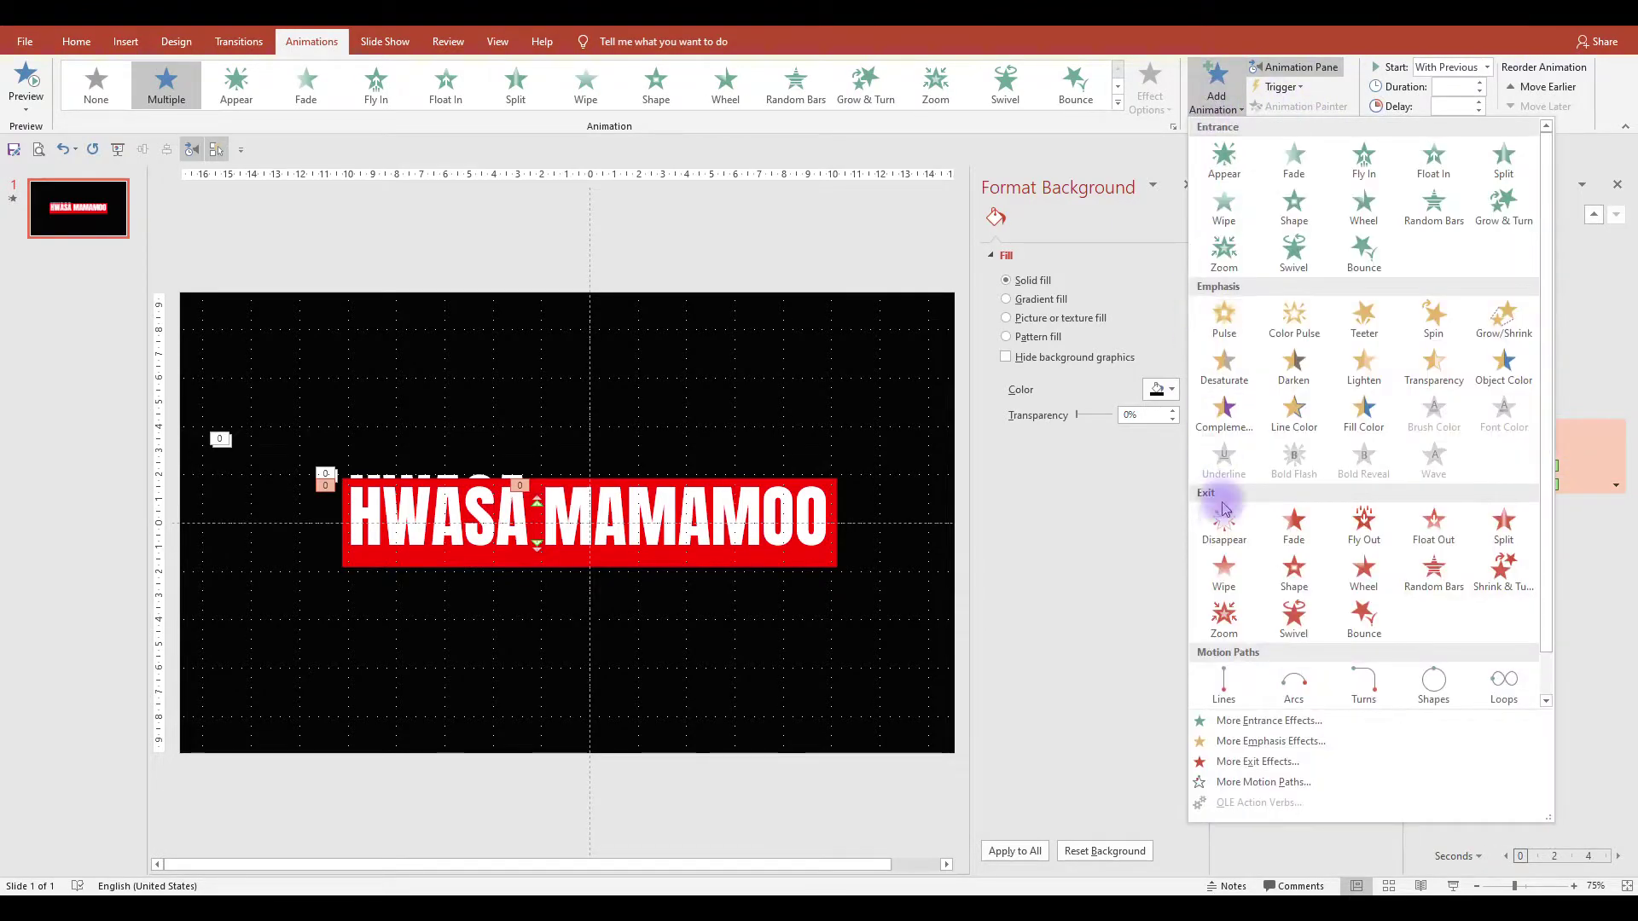
click(1218, 490)
Start the four new Disappear animations With Previous, with a delay of 2.25 seconds.
right_click(1475, 524)
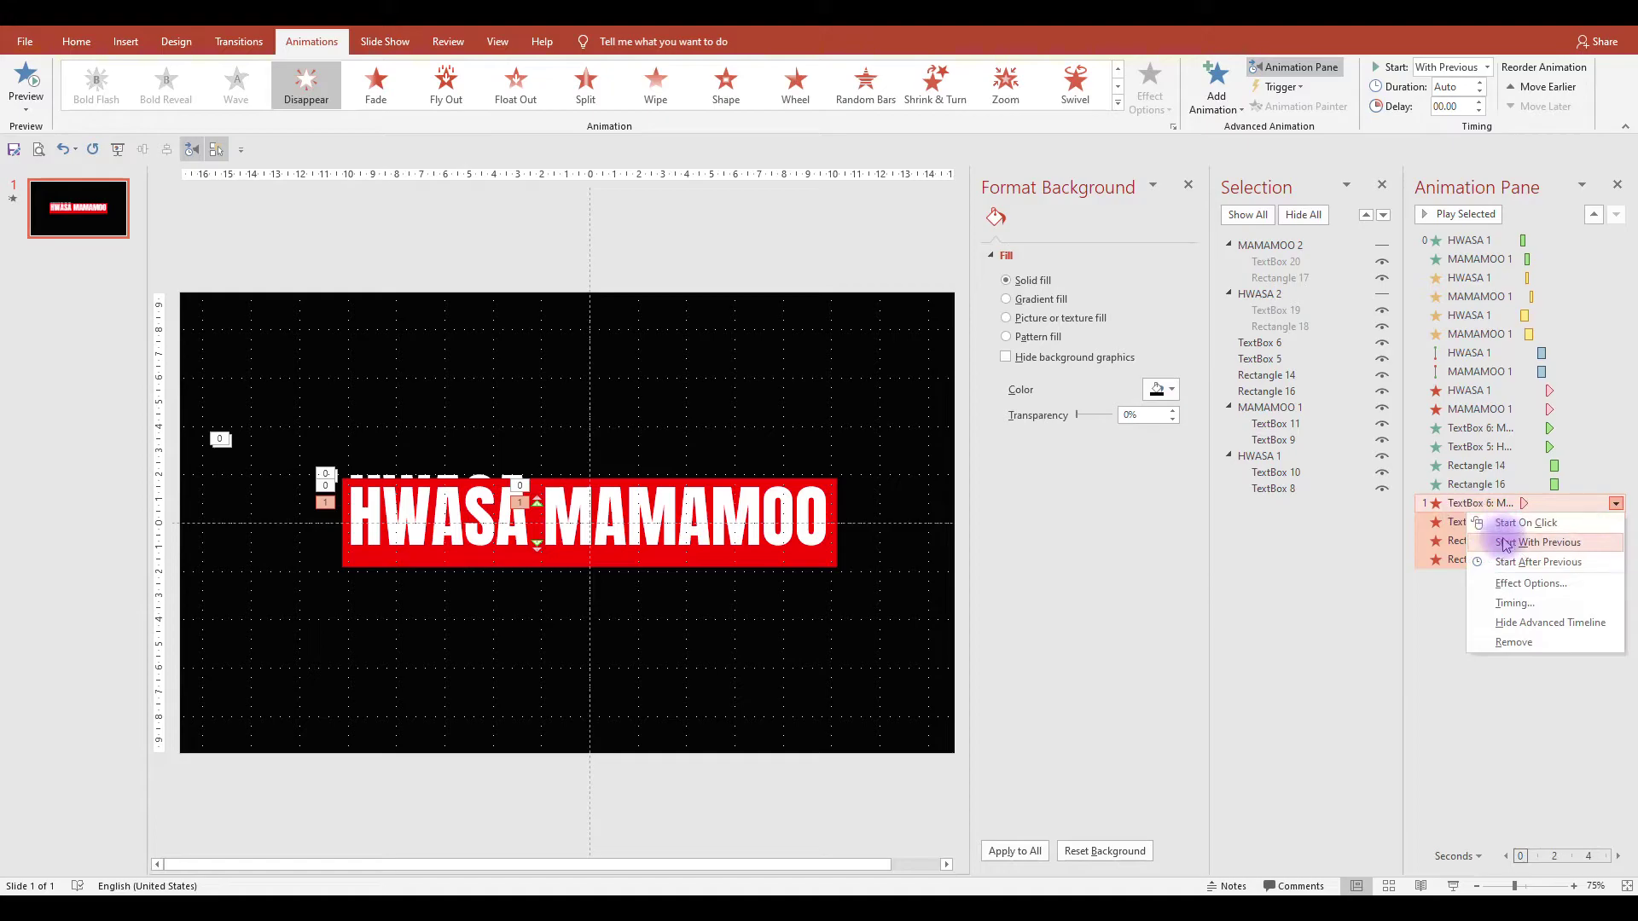
click(1501, 554)
click(1480, 102)
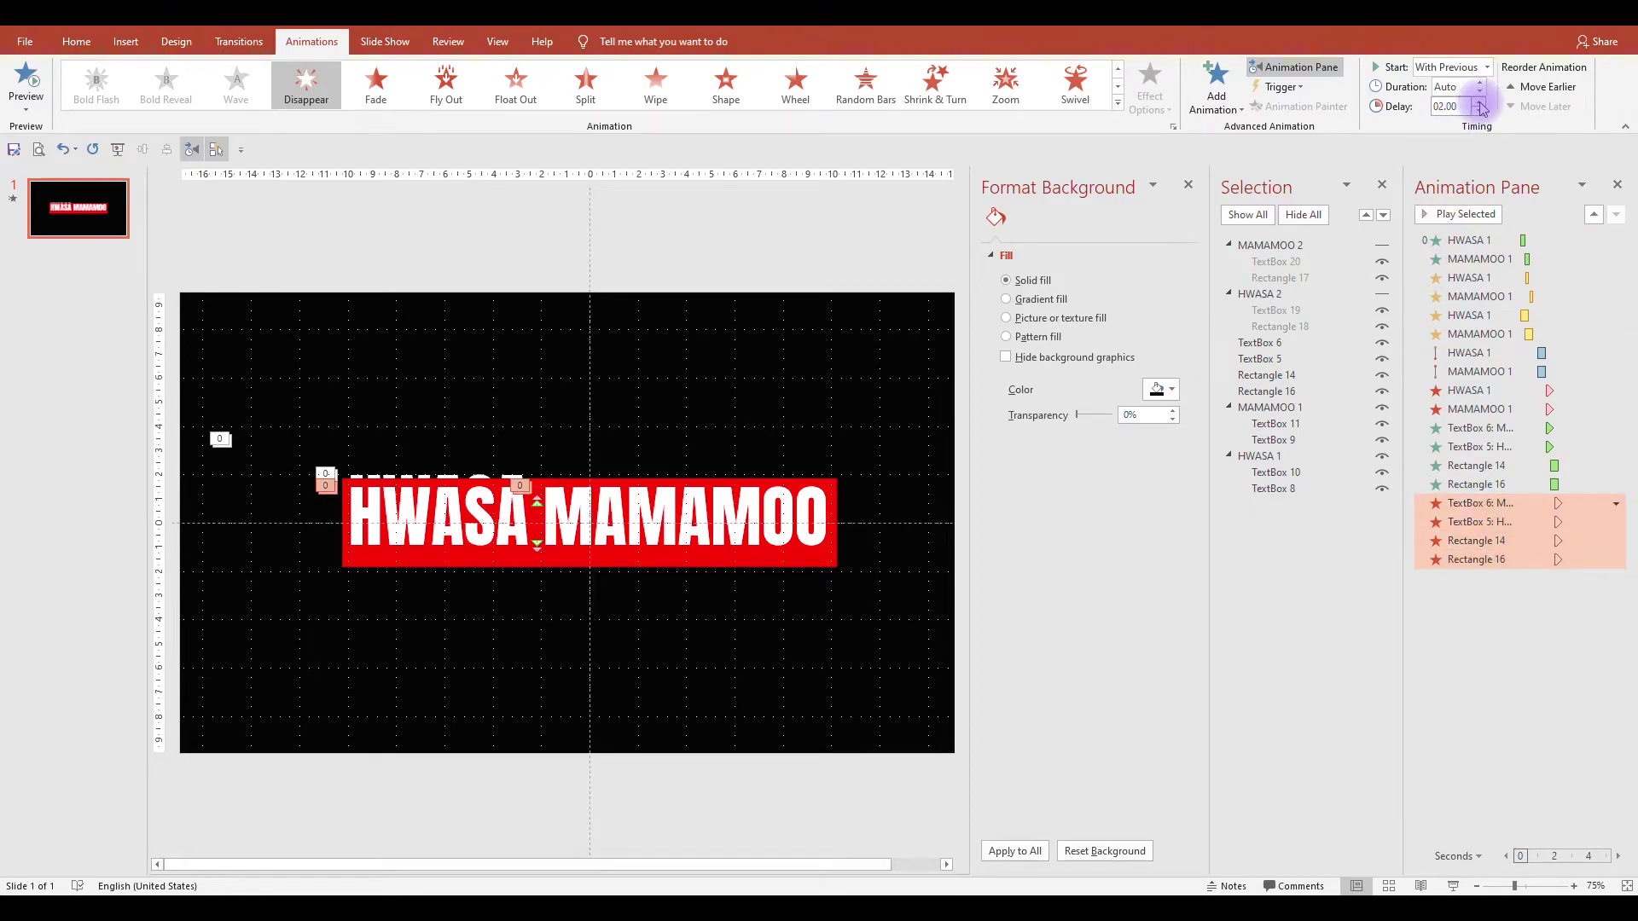
click(1480, 102)
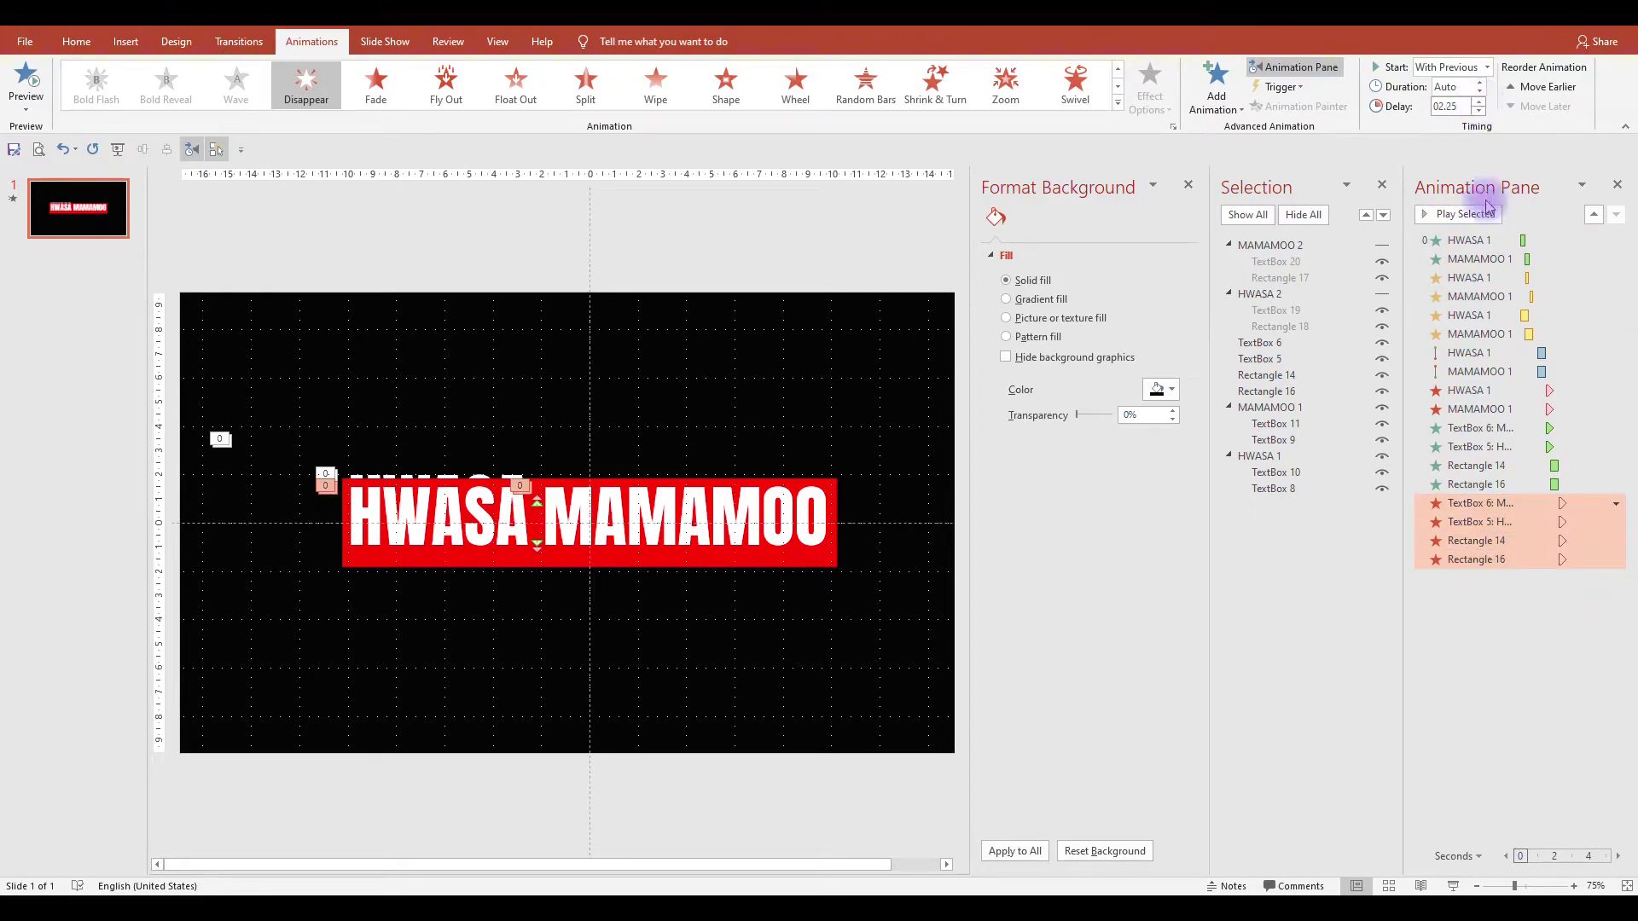
click(1516, 613)
Show the MAMAMOO 2 and HWASA 2 groups and give them the Appear entrance, With Previous, delayed 2.25 seconds.
click(1266, 243)
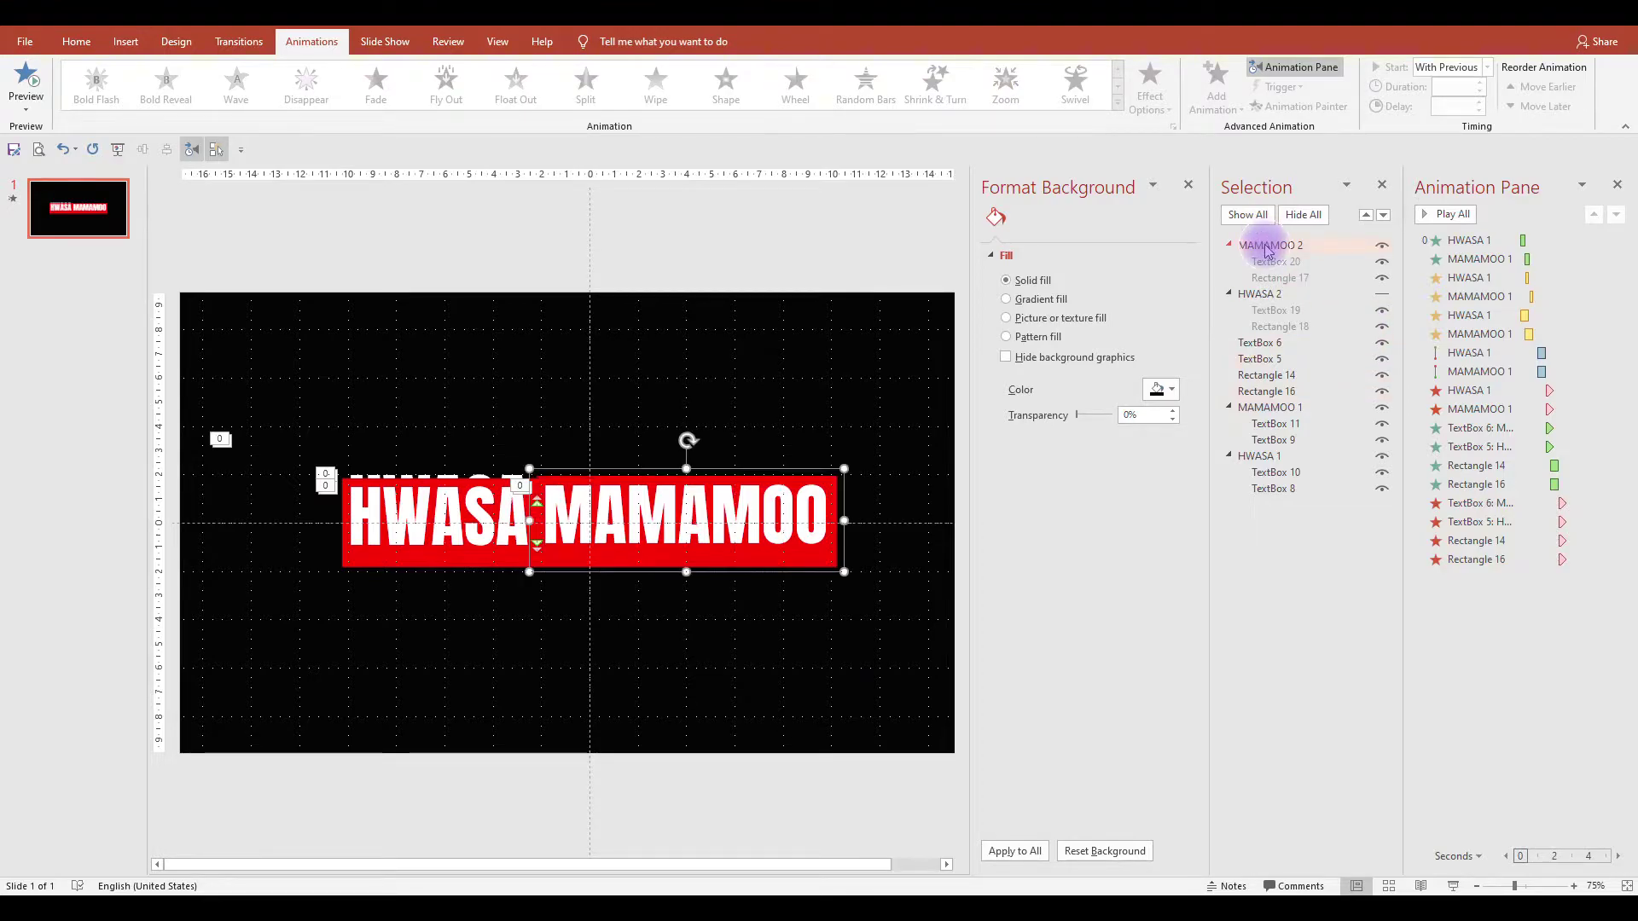
ctrl+click(1280, 296)
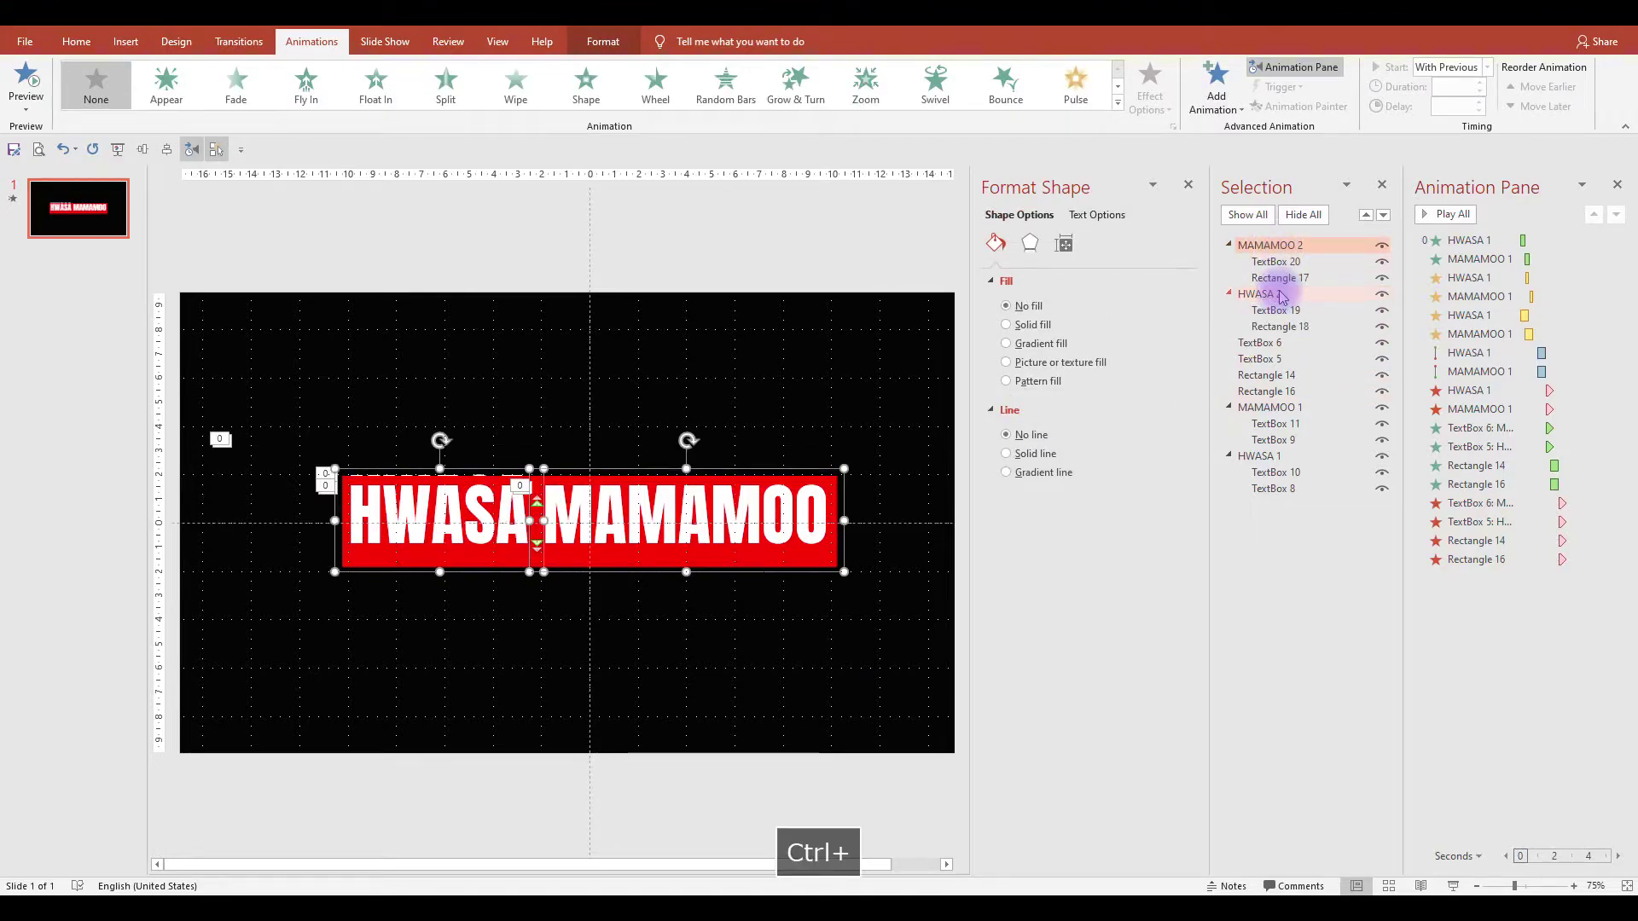
click(166, 84)
click(472, 170)
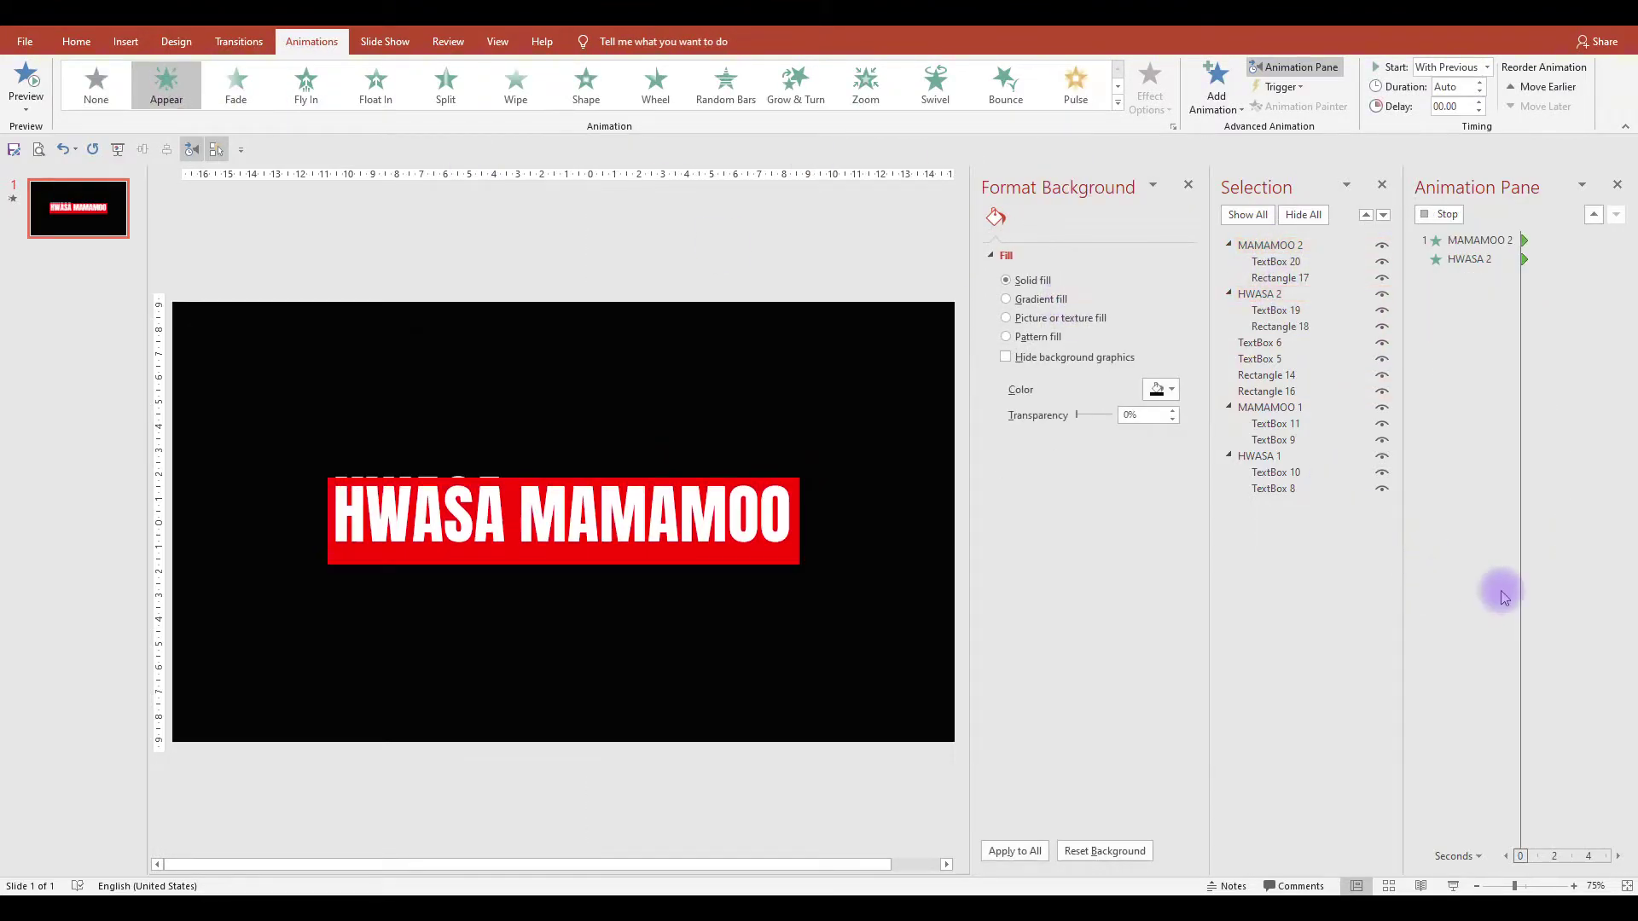
right_click(1489, 583)
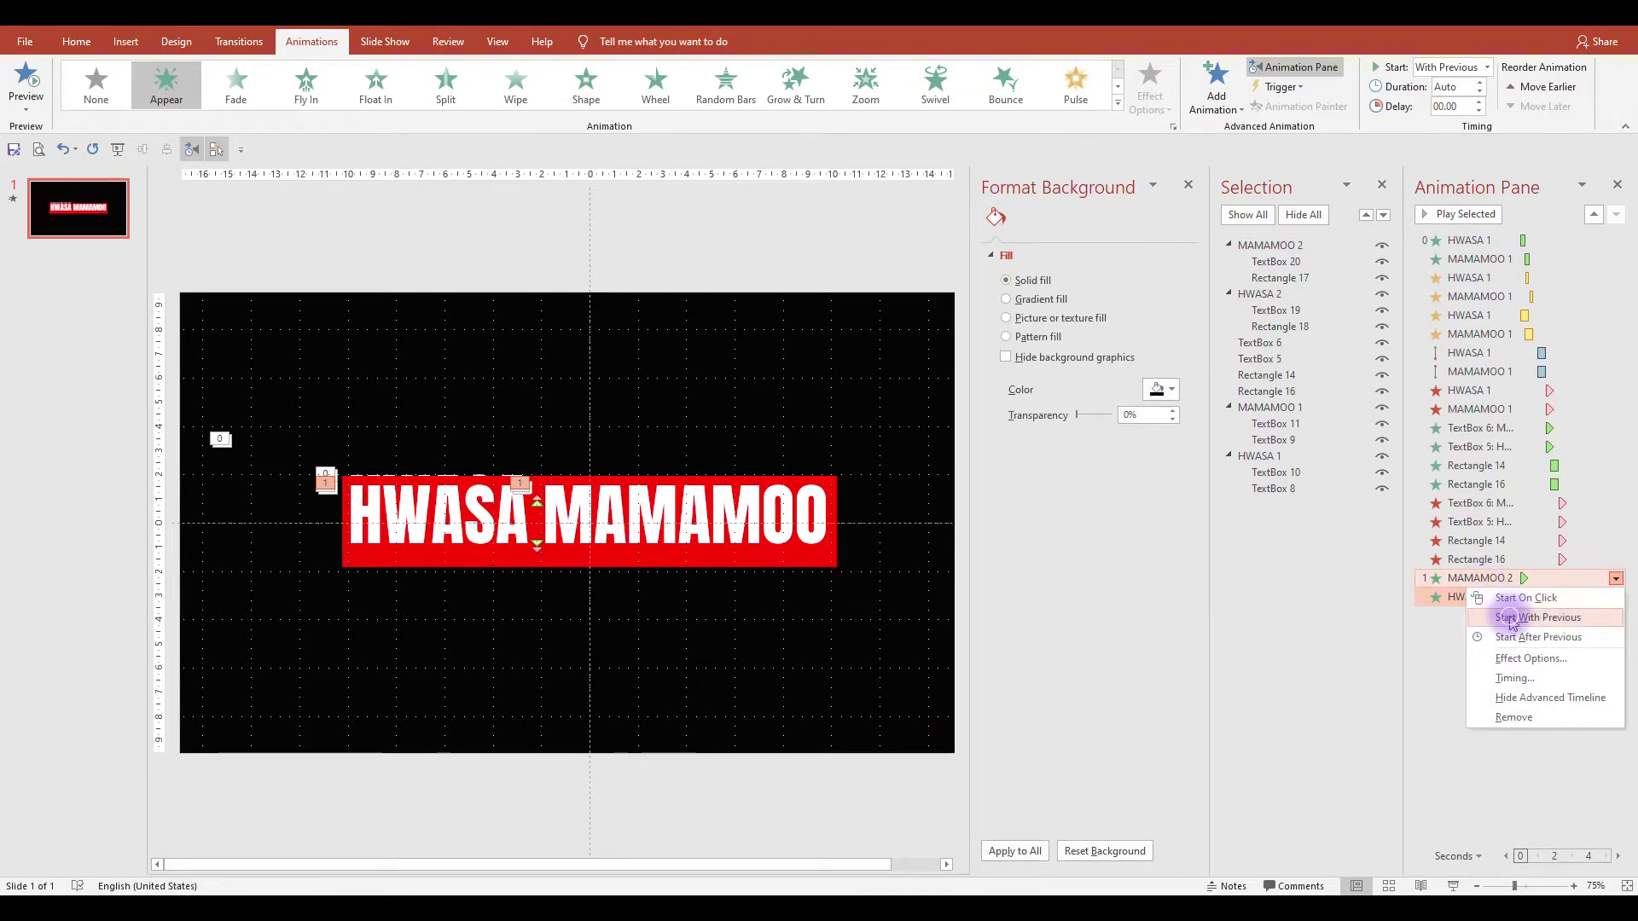
click(1508, 617)
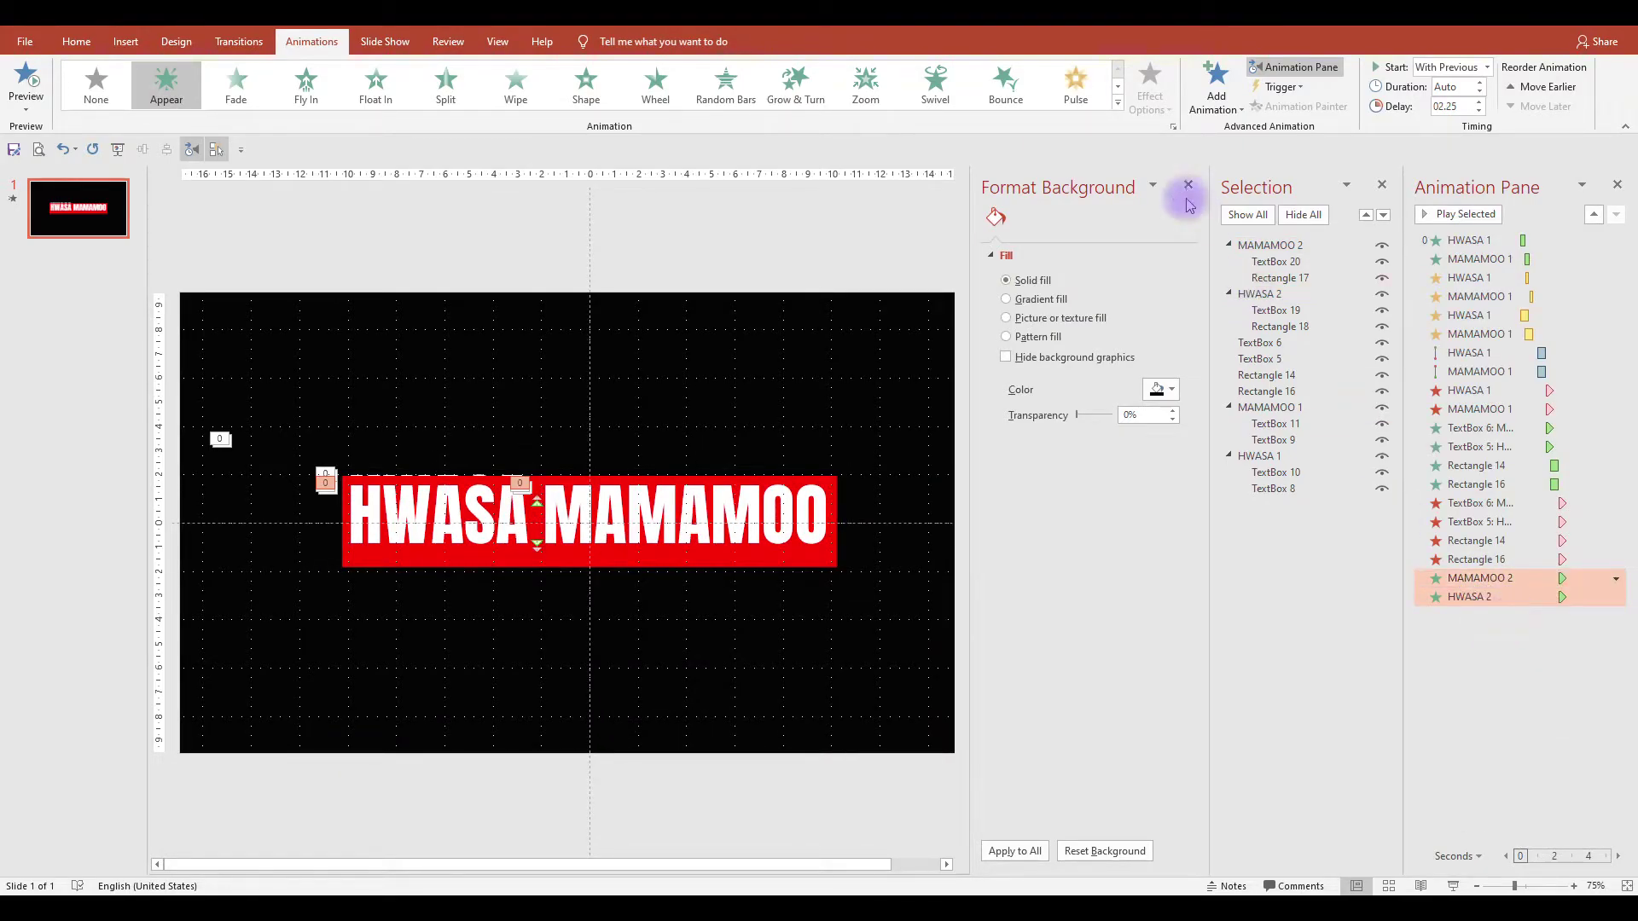
Add a Lines motion path to MAMAMOO 2 and HWASA 2, starting With Previous, duration 1 second, delay 2.5 seconds.
click(1216, 85)
click(1240, 680)
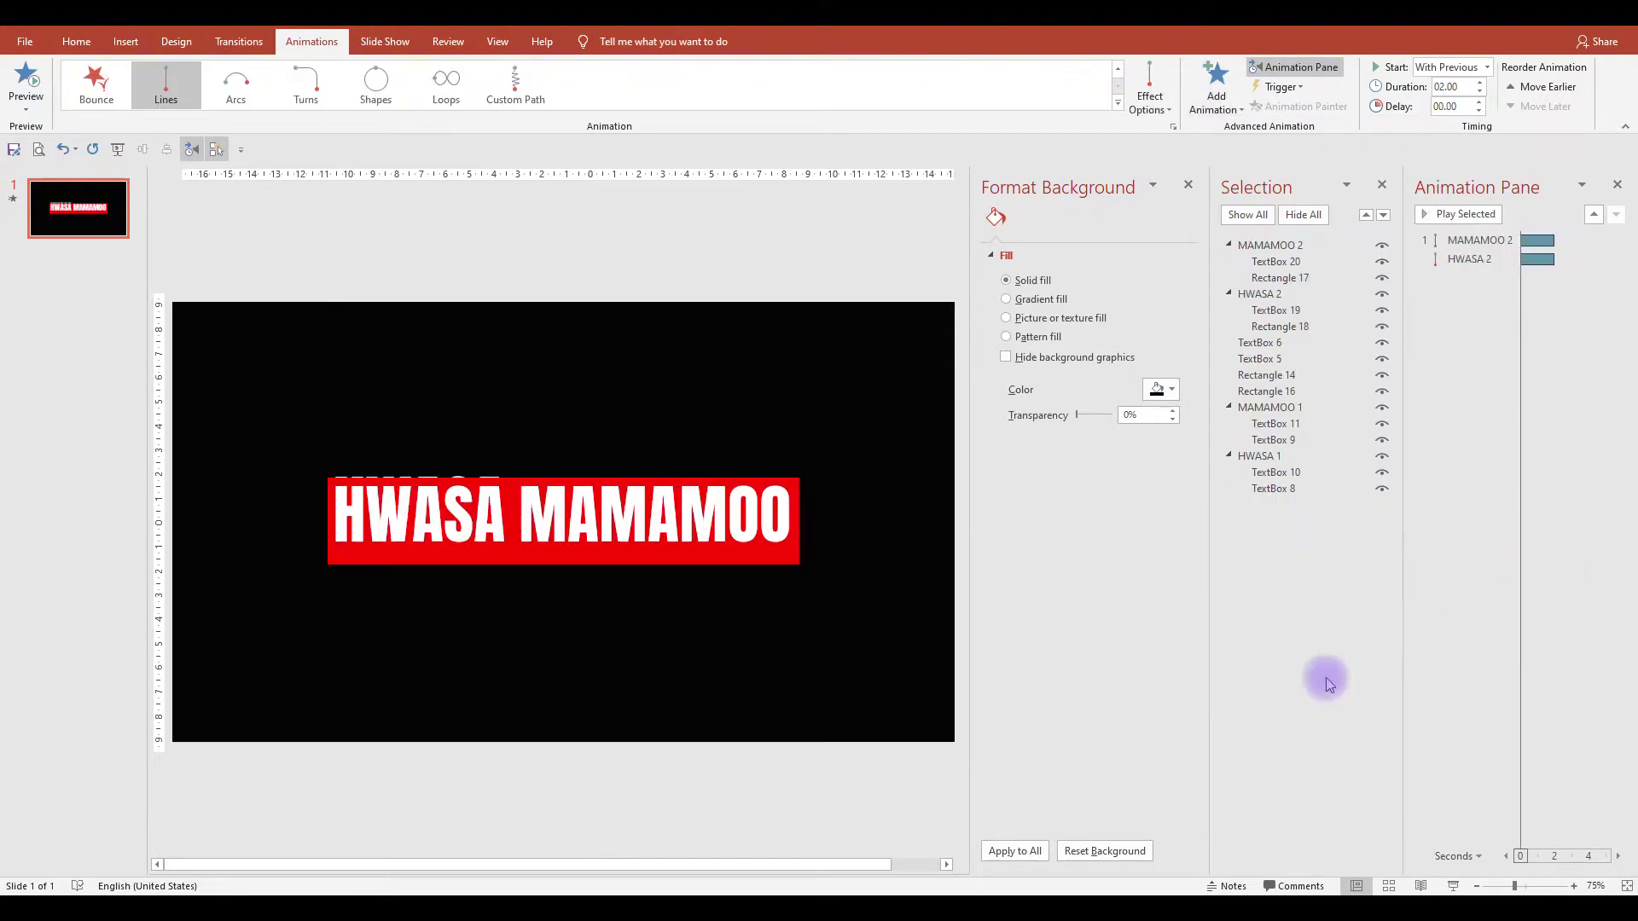
right_click(1492, 619)
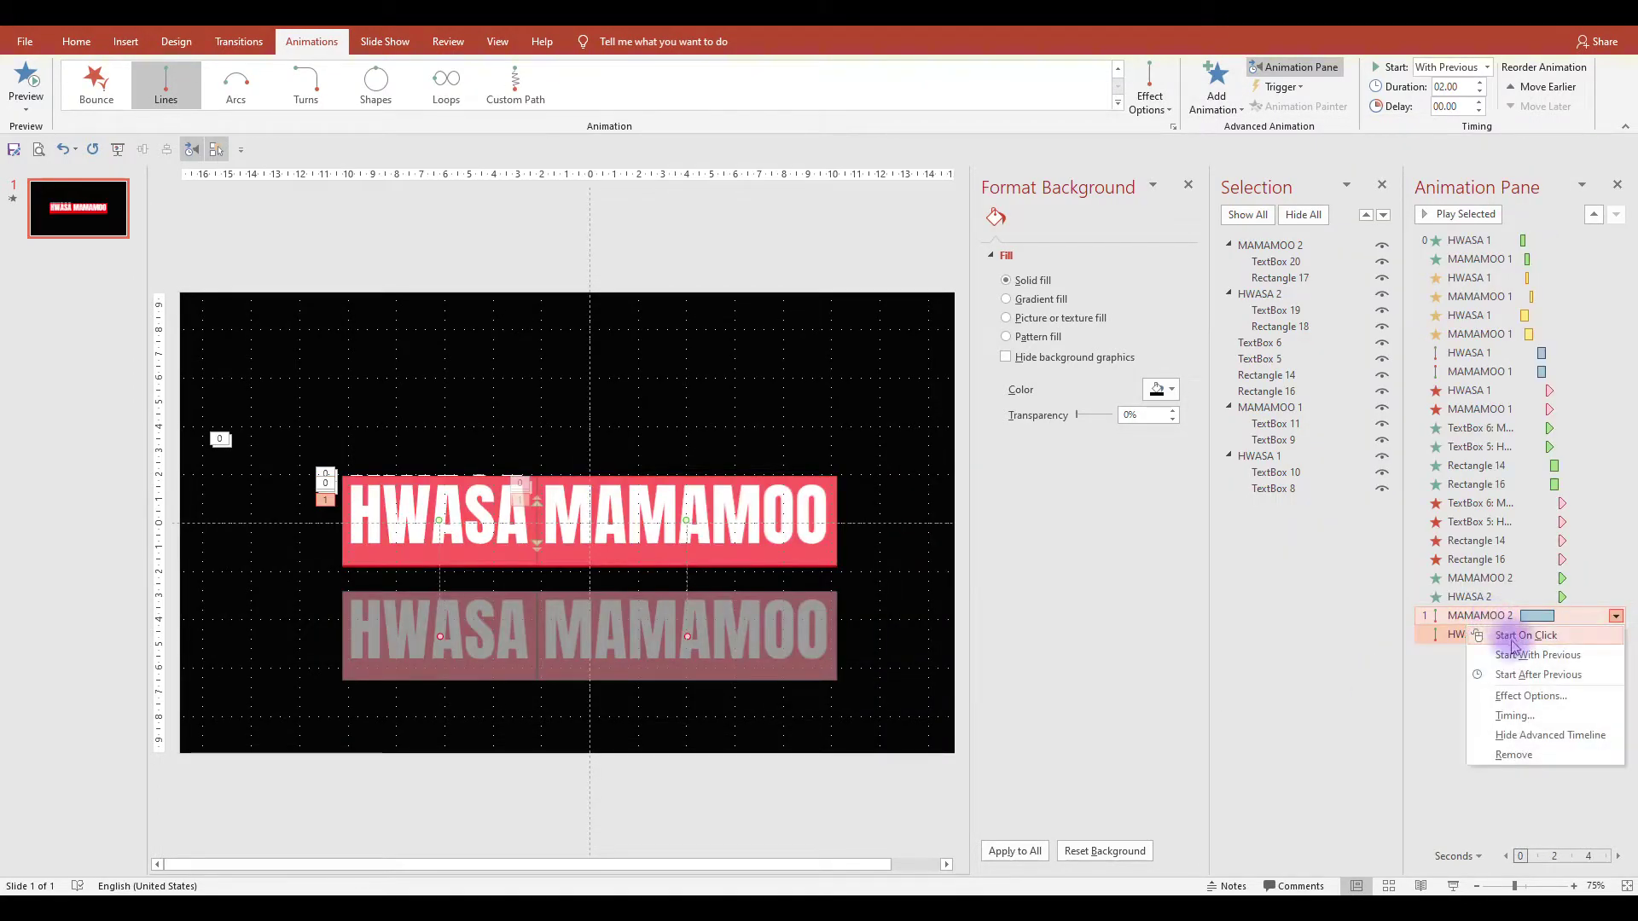
click(1527, 657)
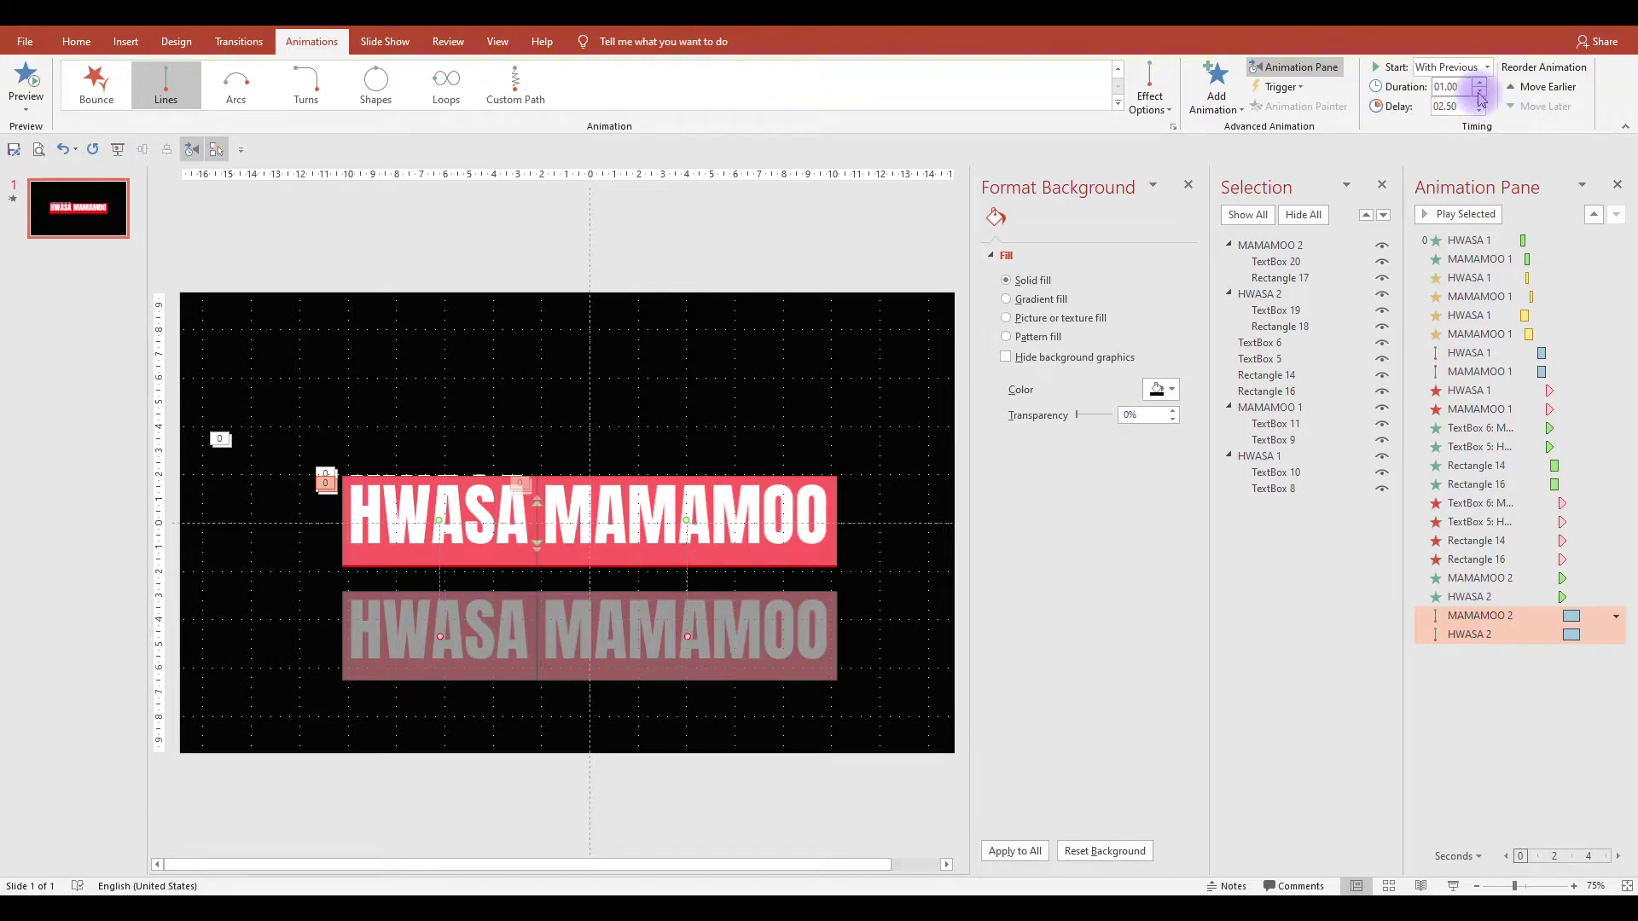
click(1554, 742)
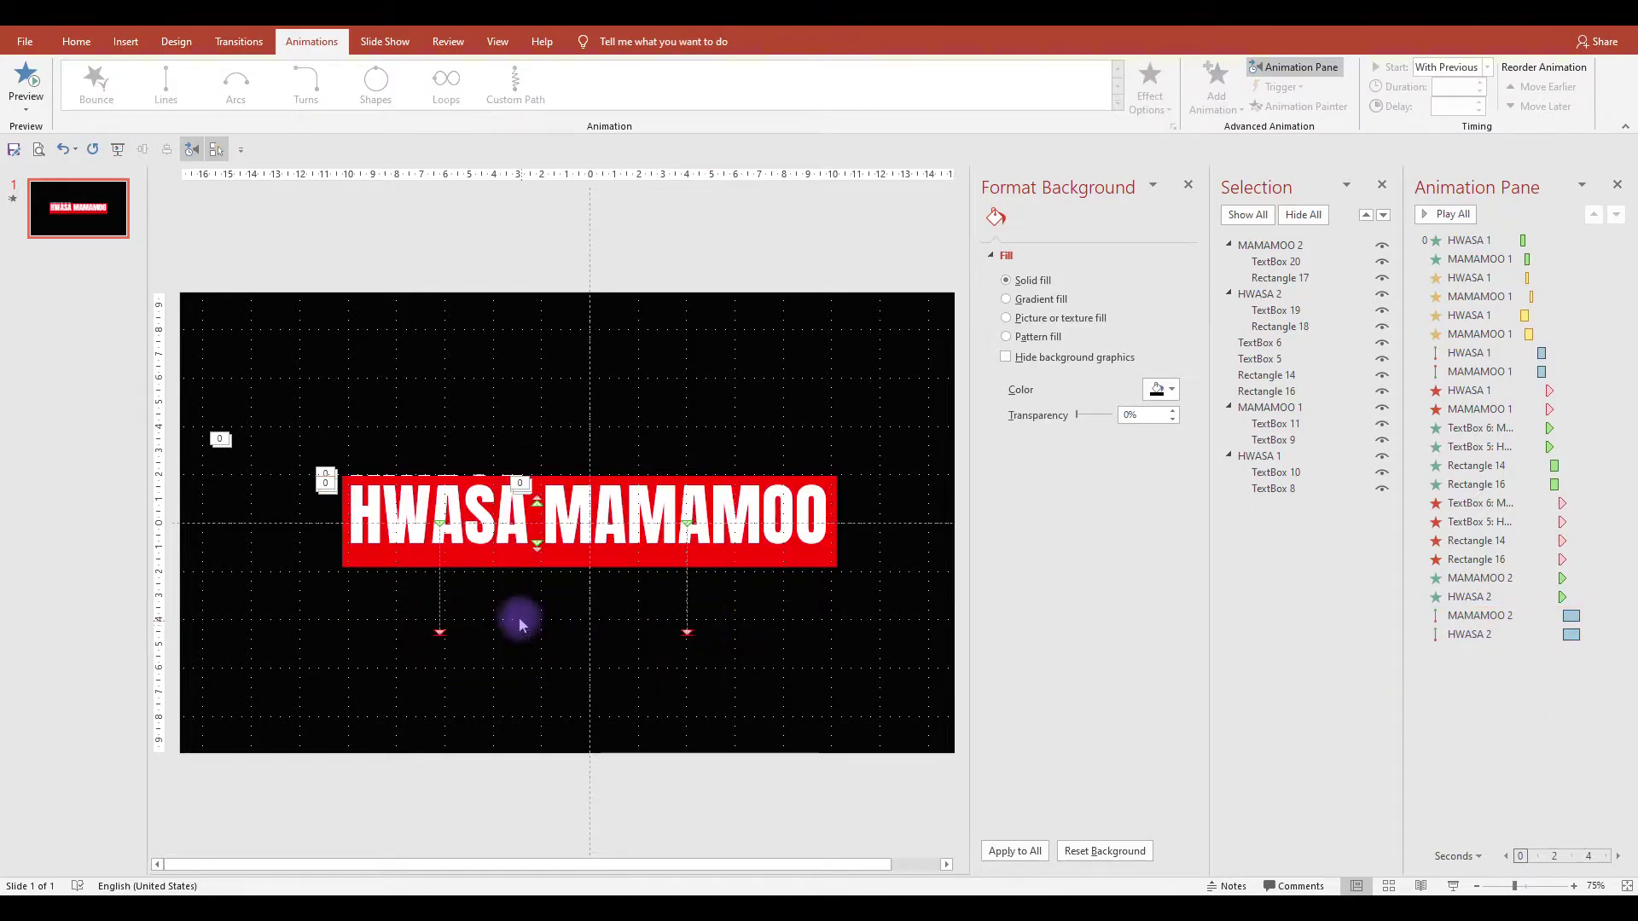
End the HWASA 2 path slightly up and left and the MAMAMOO 2 path slightly down and right, and preview the animations.
click(456, 665)
drag(440, 636, 434, 475)
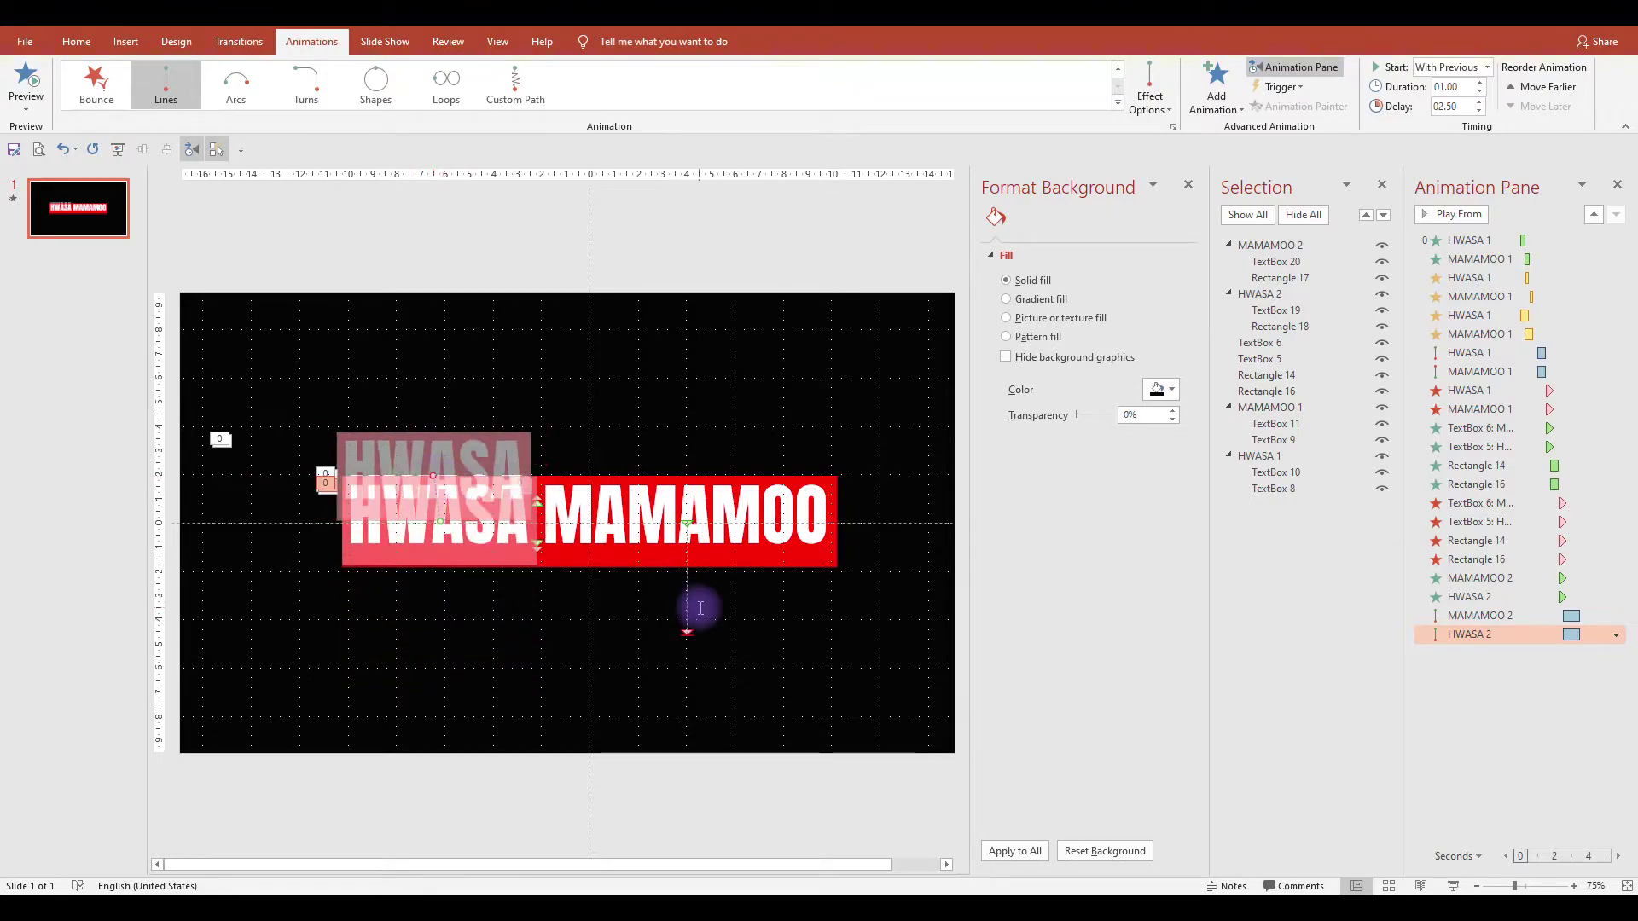
drag(687, 629, 698, 567)
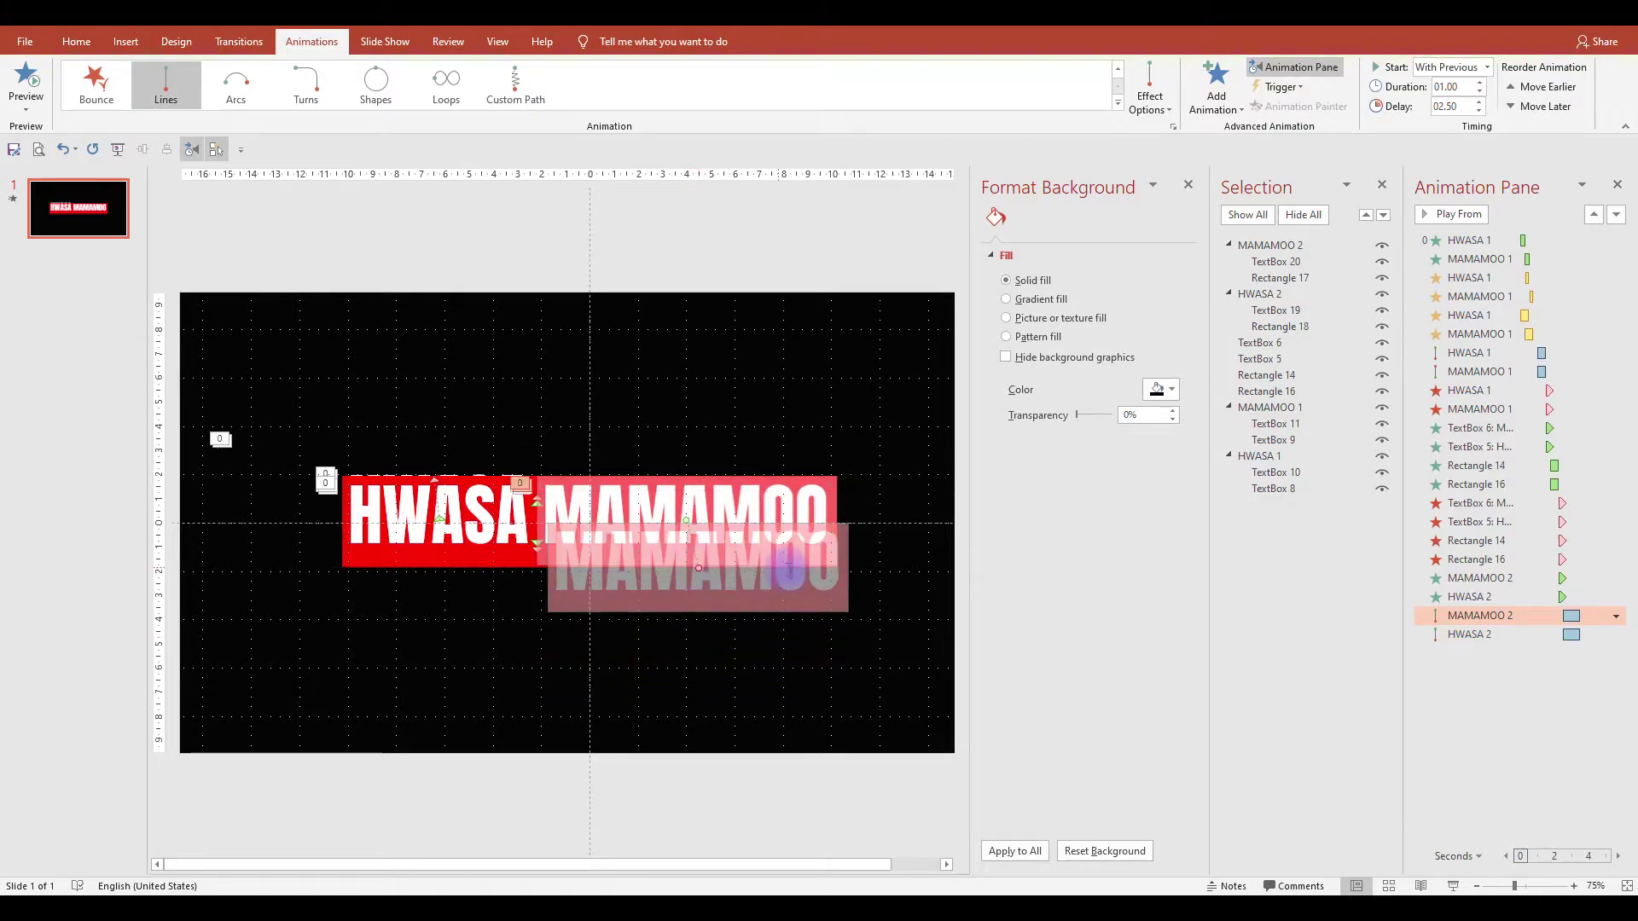
click(1558, 678)
click(1459, 216)
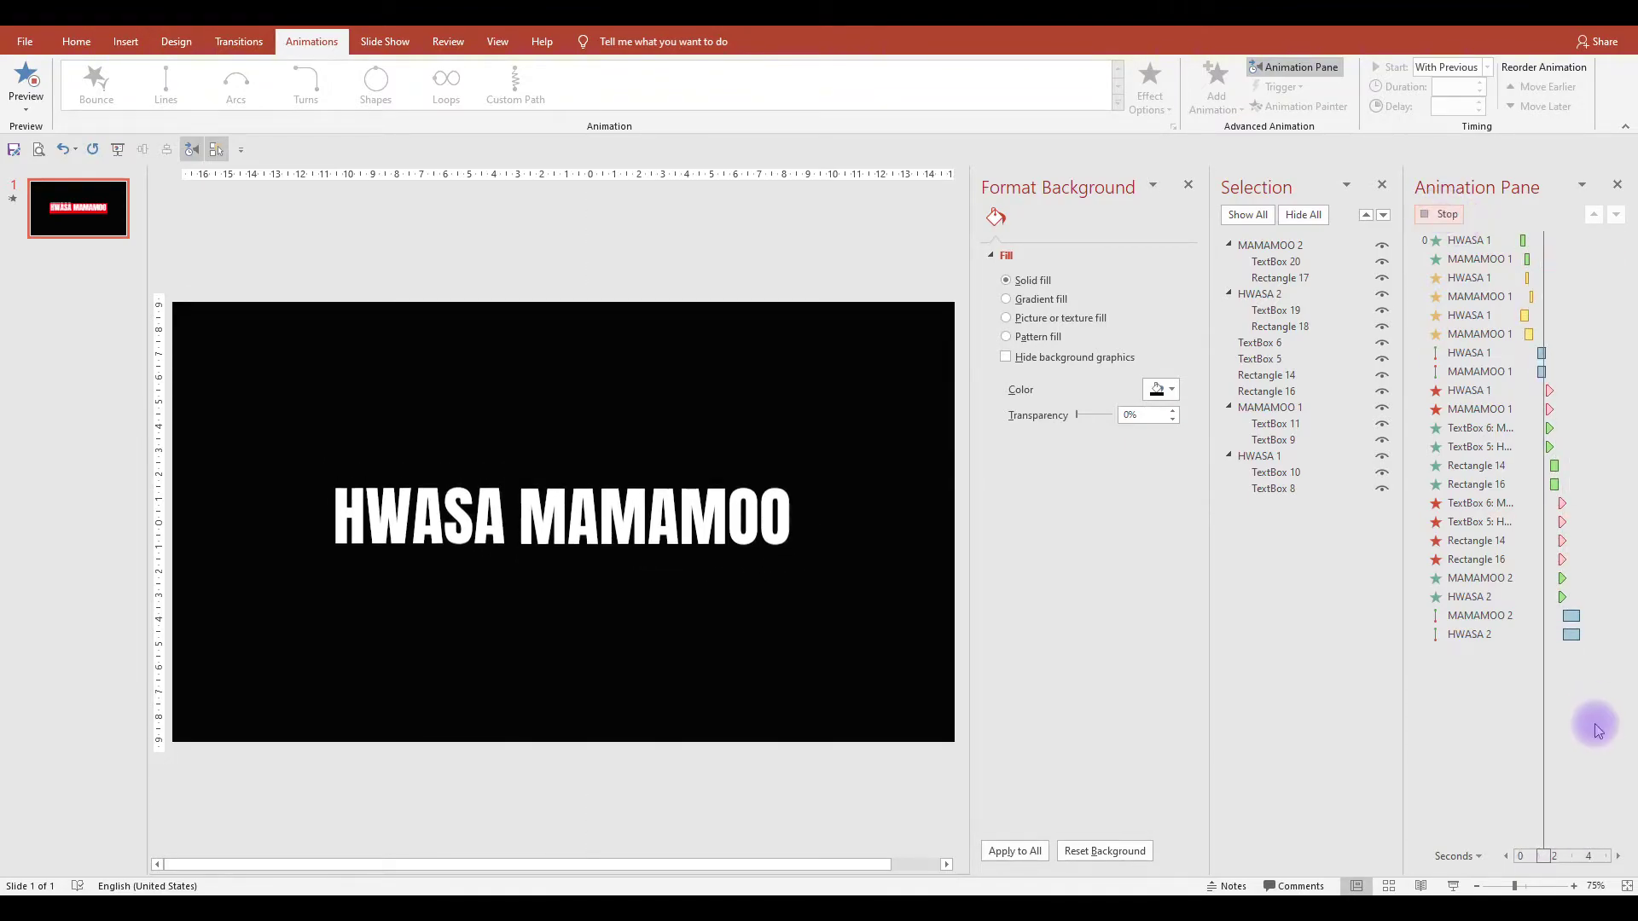
Move the MAMAMOO 2 and HWASA 2 groups slightly down to align with the original text, and preview the animations.
click(1254, 245)
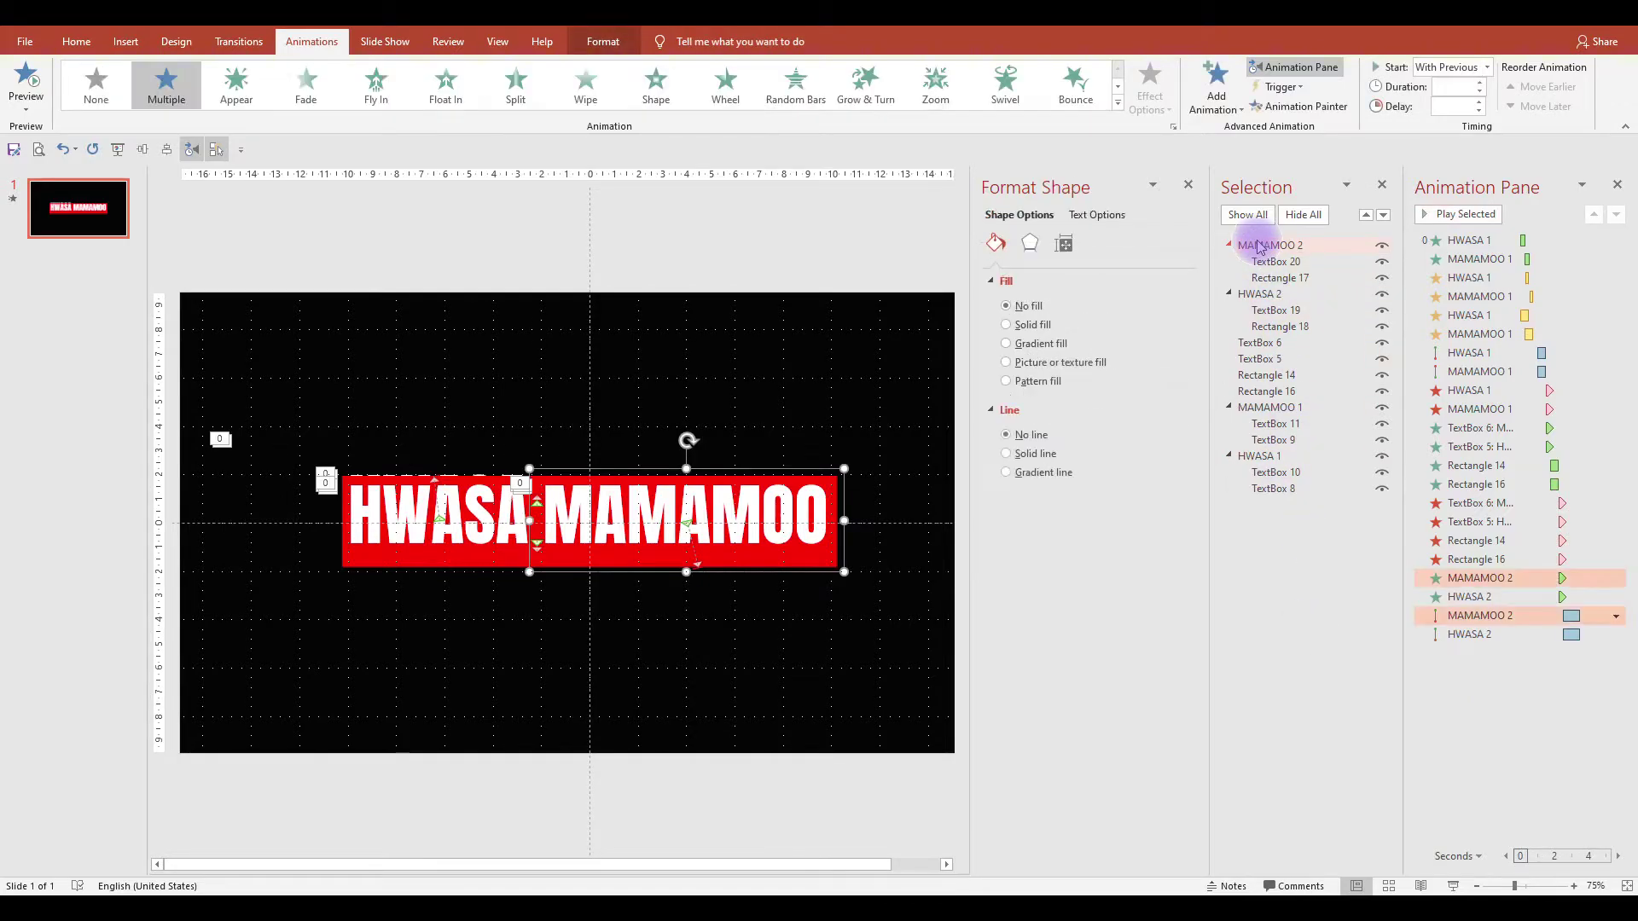
ctrl+click(1270, 296)
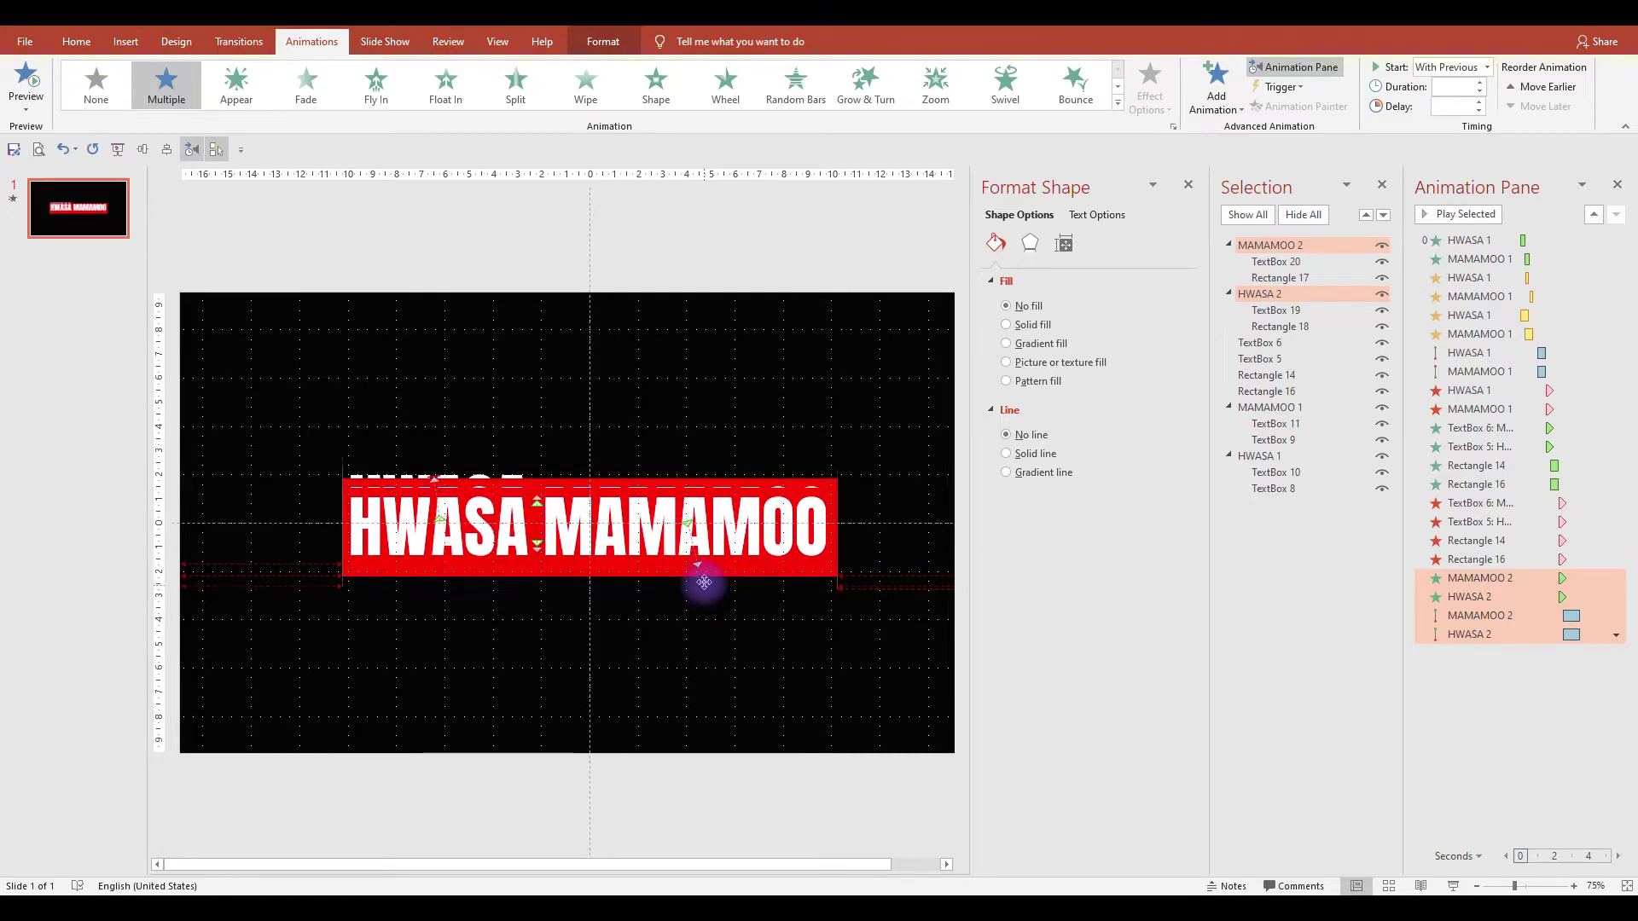
drag(703, 573, 710, 576)
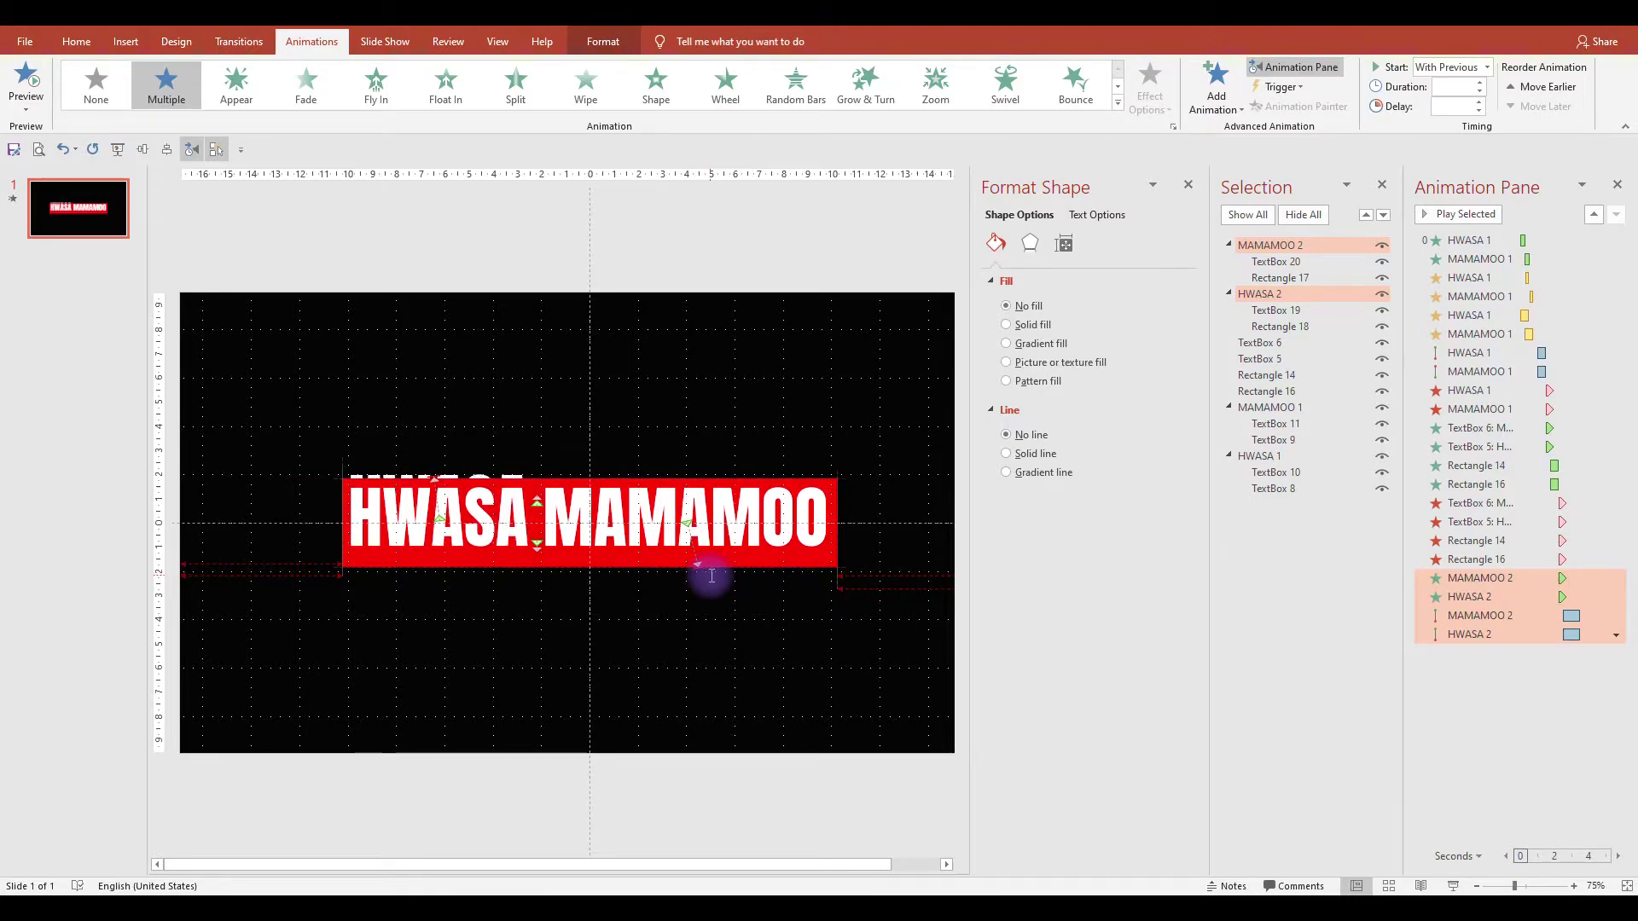
click(1467, 662)
click(1445, 216)
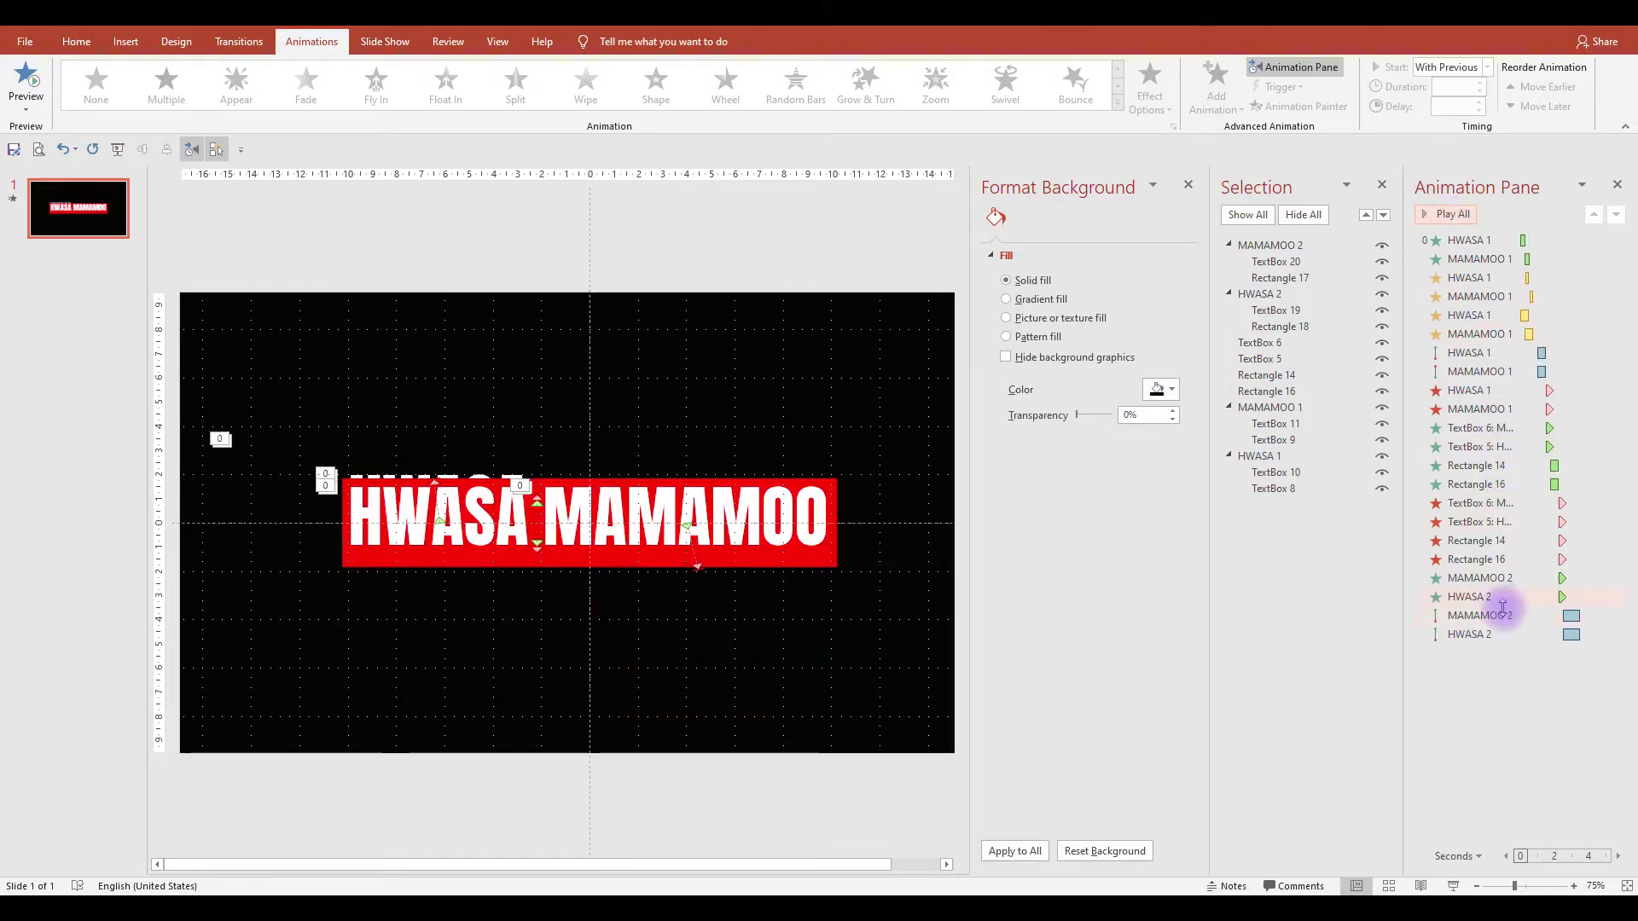
Set the smooth end to 1 second for the MAMAMOO 2 and HWASA 2 motion paths.
double_click(1561, 616)
drag(798, 413, 823, 409)
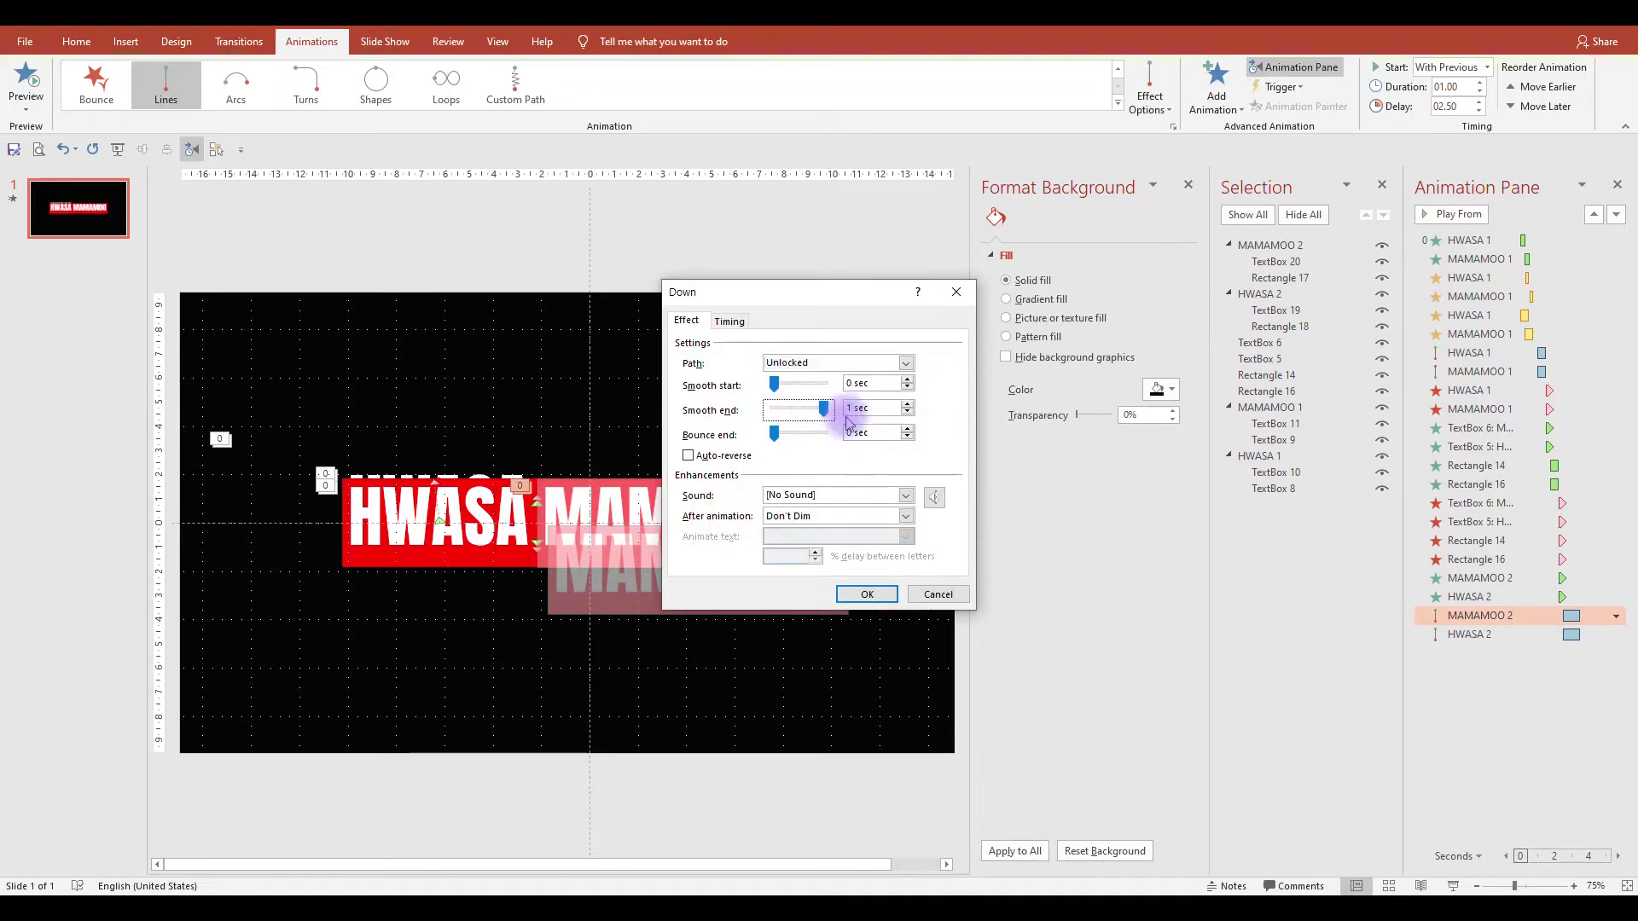
click(867, 593)
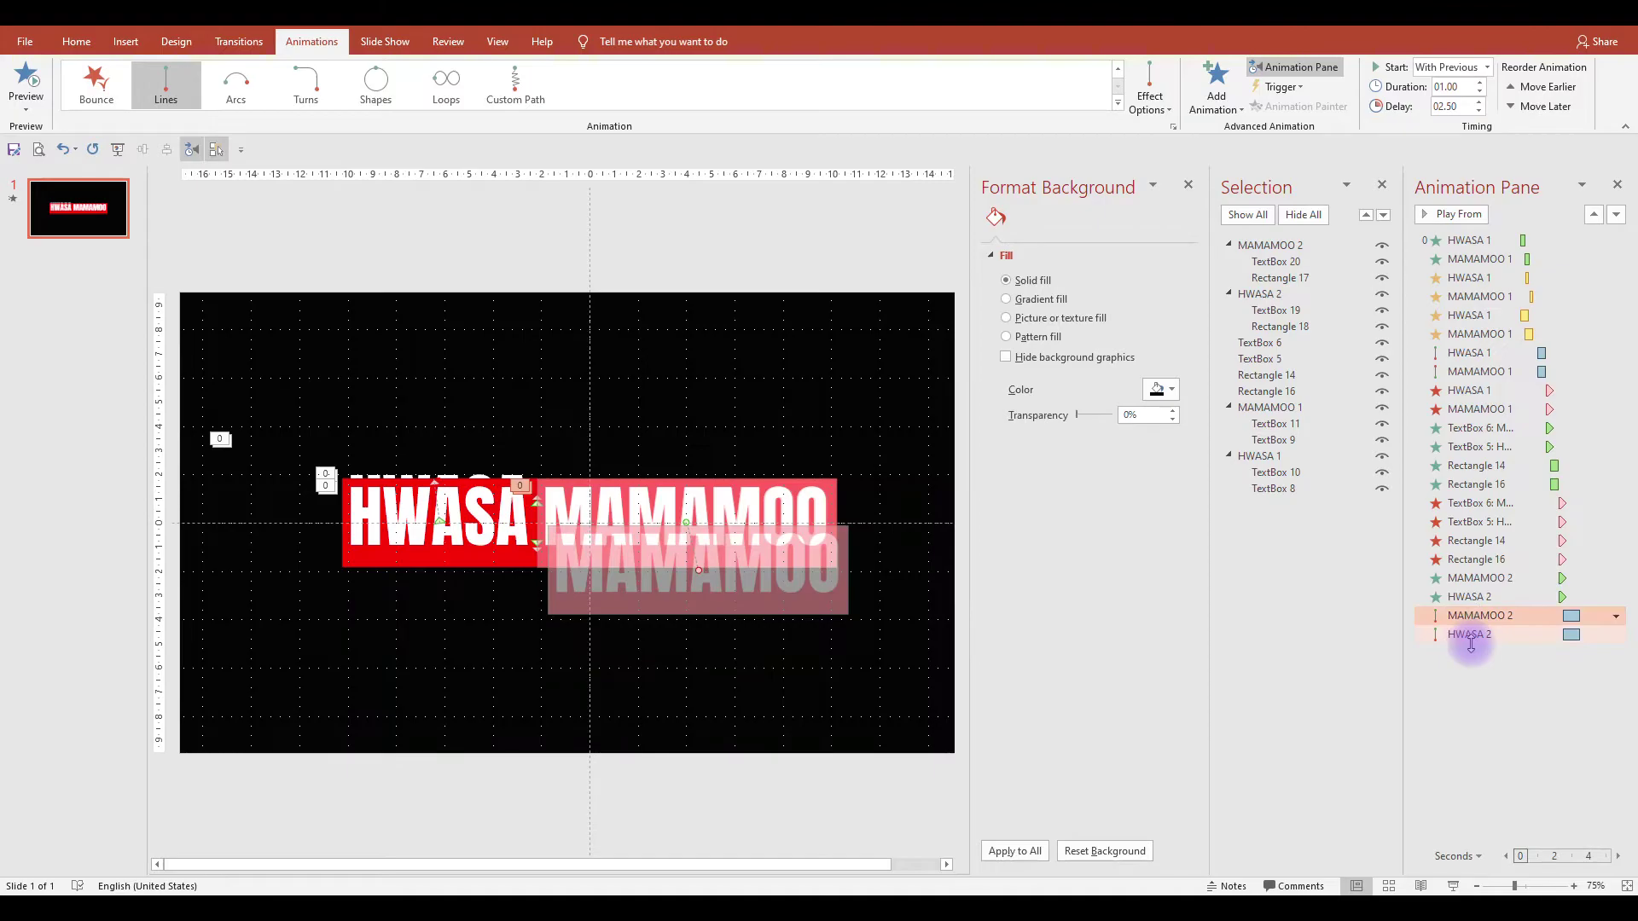
double_click(1442, 632)
drag(802, 424, 833, 409)
click(866, 593)
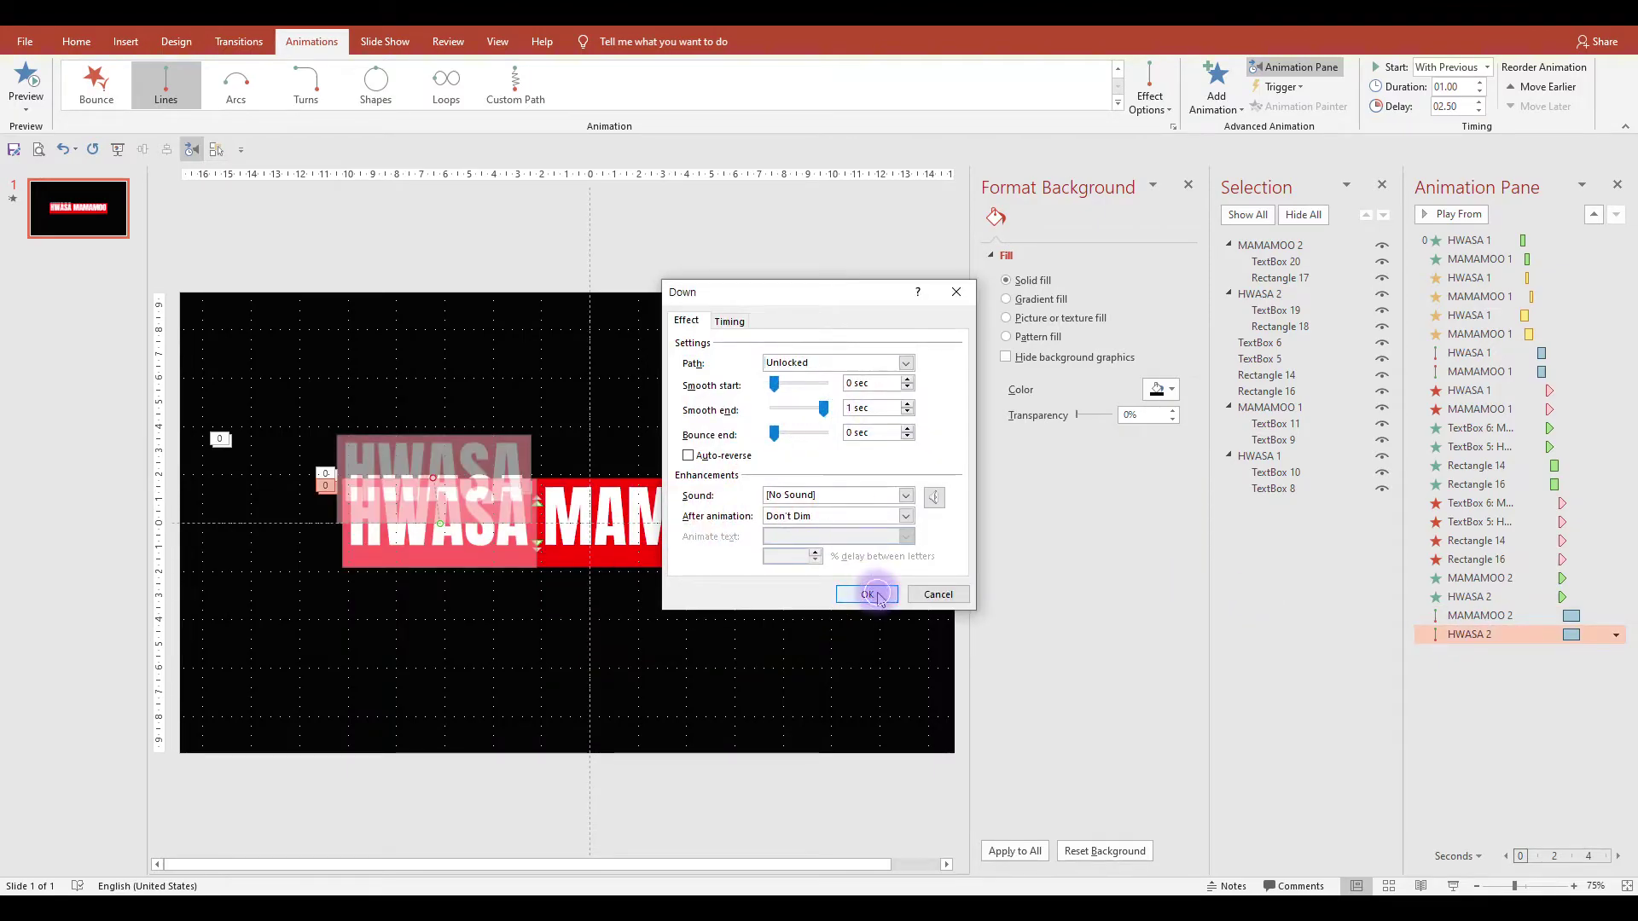
Add a Grow/Shrink emphasis to MAMAMOO 2 and HWASA 2, starting With Previous, duration 1 second, delay 2.5 seconds.
click(1495, 615)
ctrl+click(1469, 633)
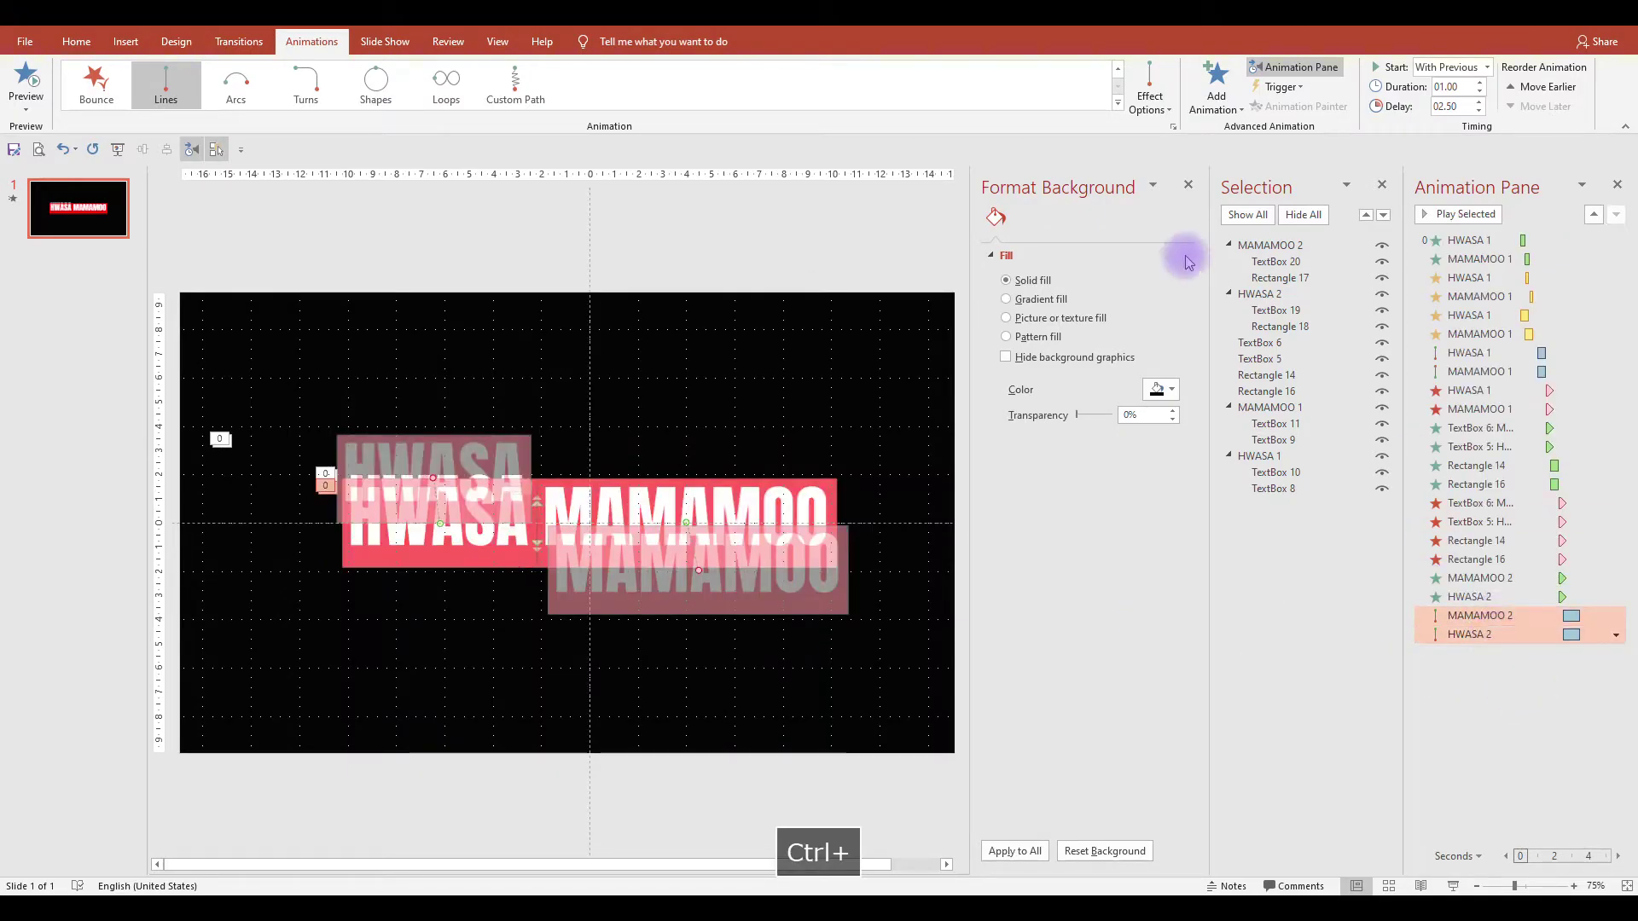
click(1216, 89)
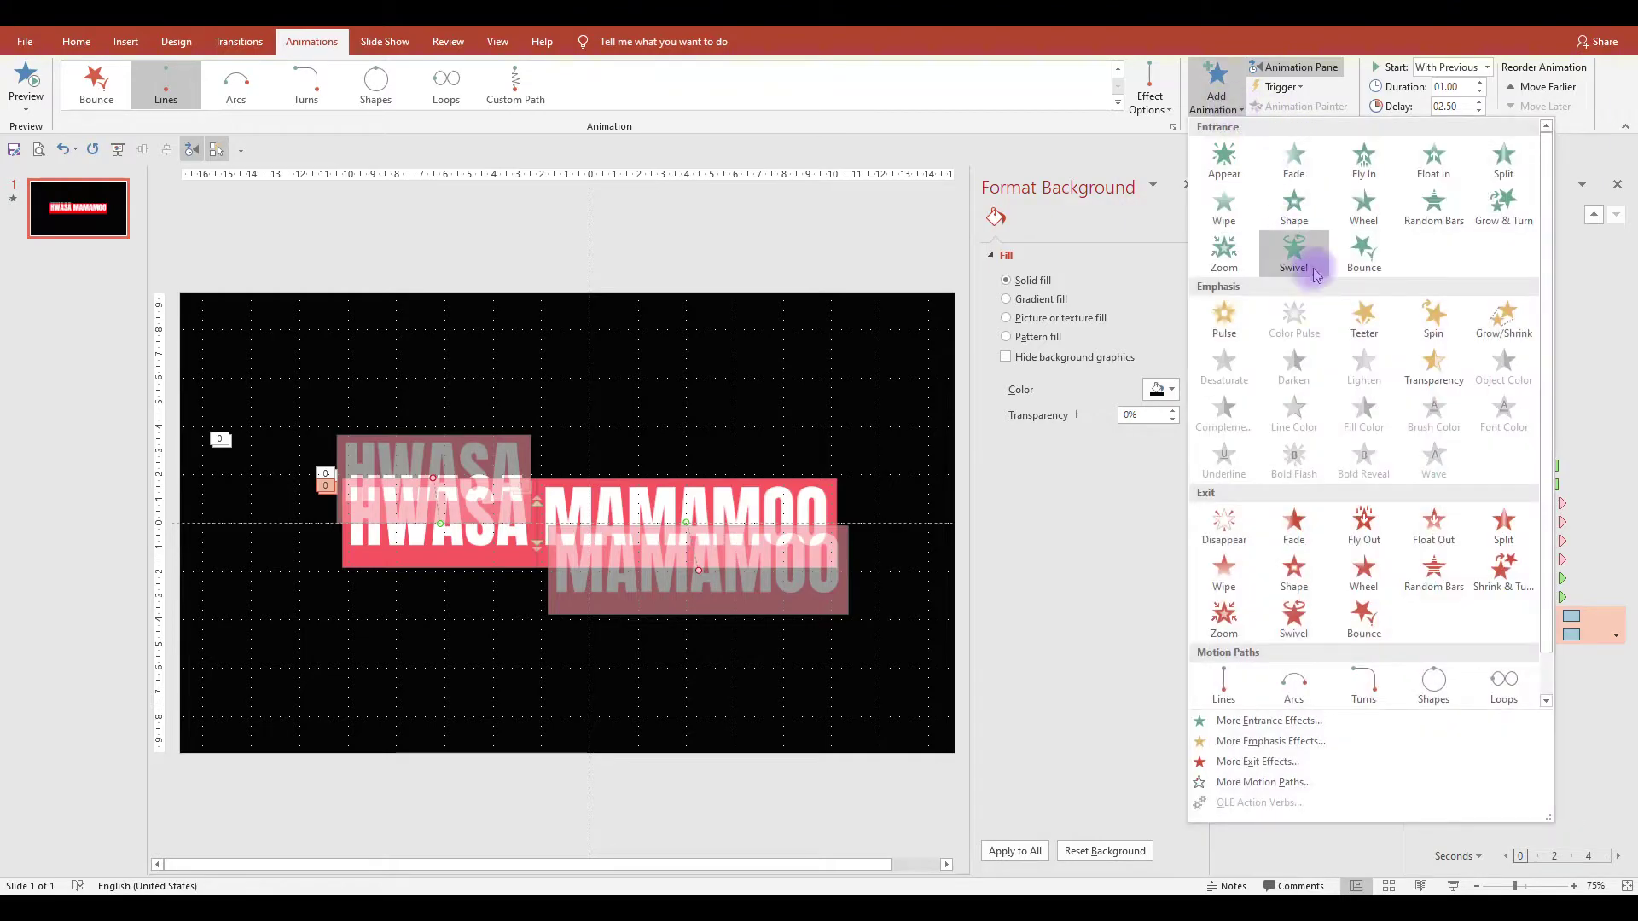
click(1511, 337)
right_click(1498, 658)
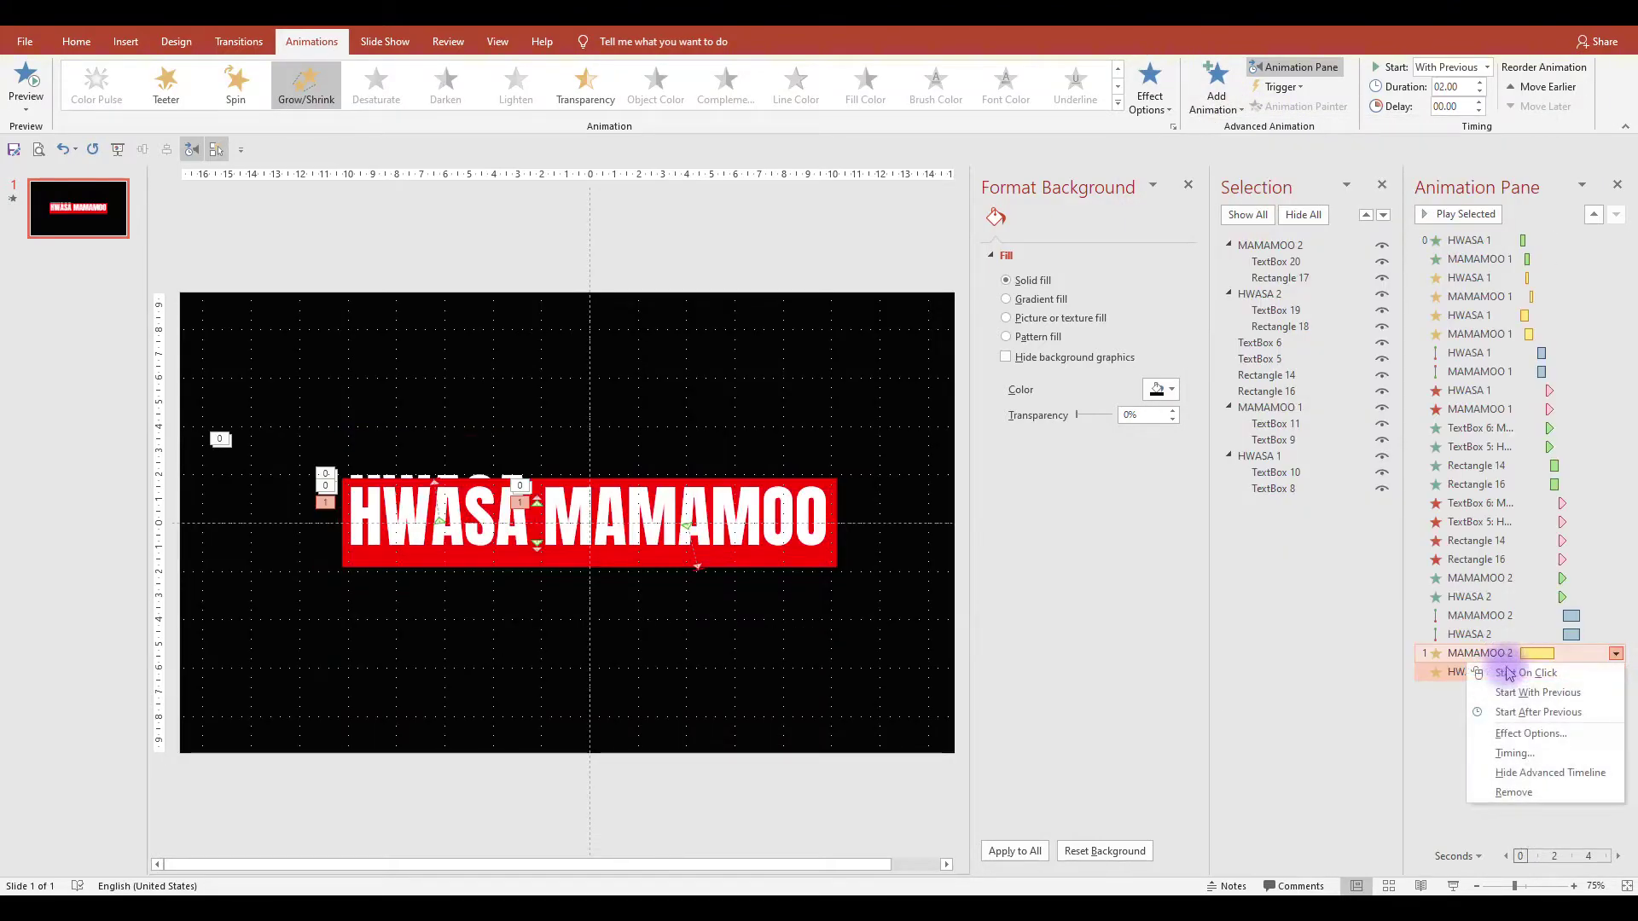
click(1510, 691)
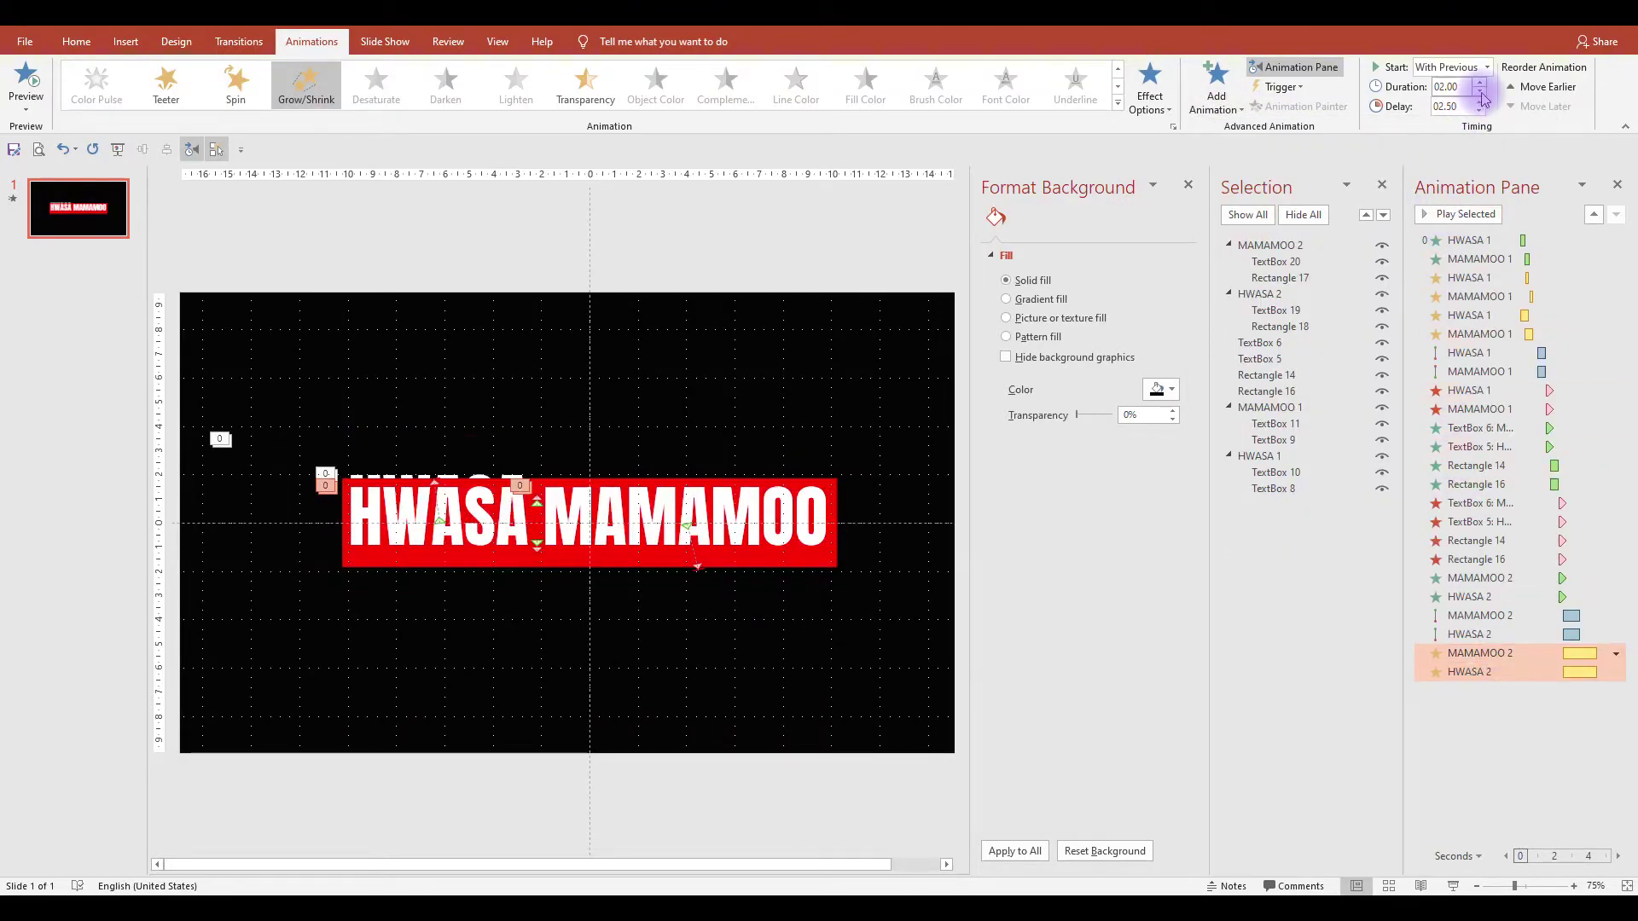
Set the MAMAMOO 2 Grow/Shrink size to 30% and raise its smooth end to the maximum.
click(1488, 672)
double_click(1480, 653)
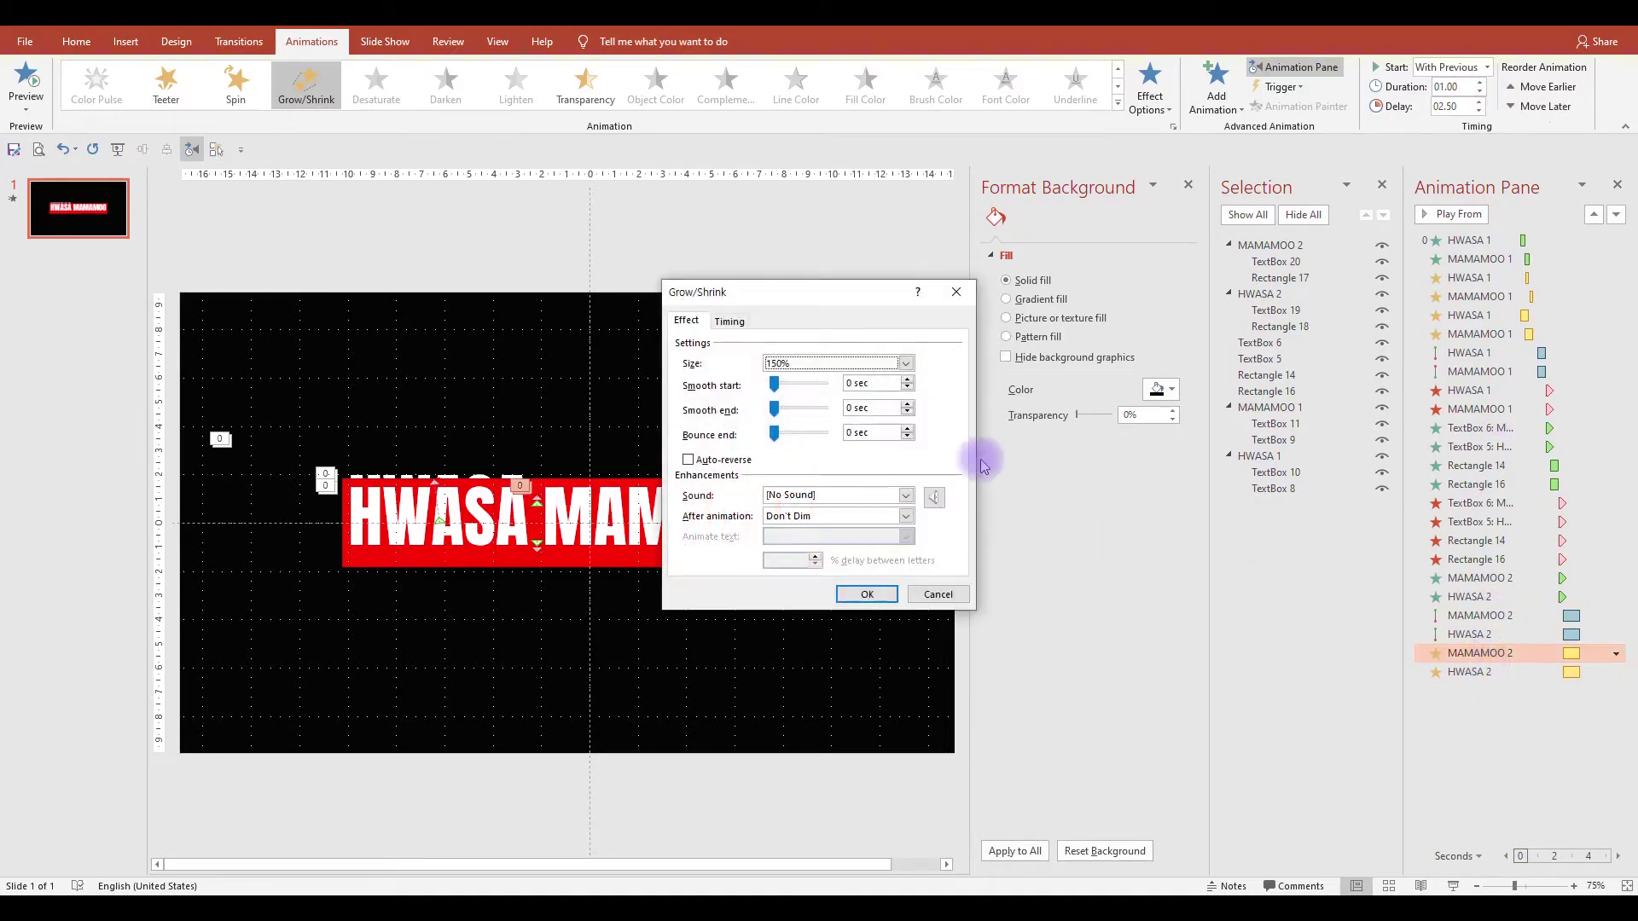
click(876, 369)
text(30)
key(Return)
drag(777, 414, 866, 418)
click(866, 595)
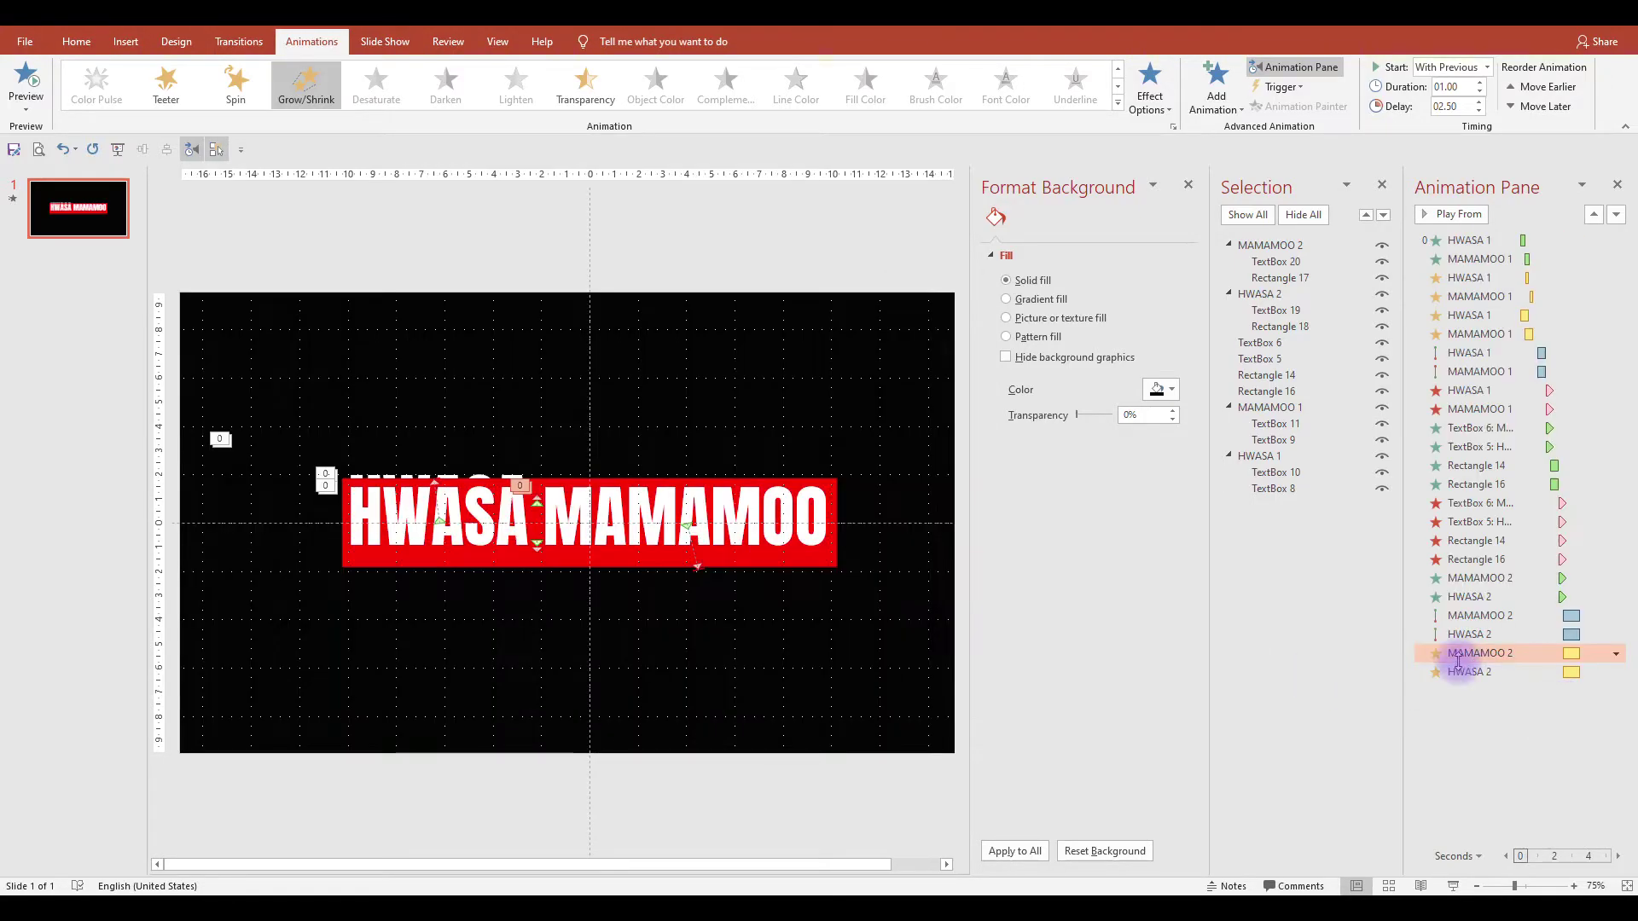
Set the HWASA 2 Grow/Shrink size to 30% and preview all animations.
double_click(1467, 671)
click(778, 364)
click(847, 460)
text(30)
key(Return)
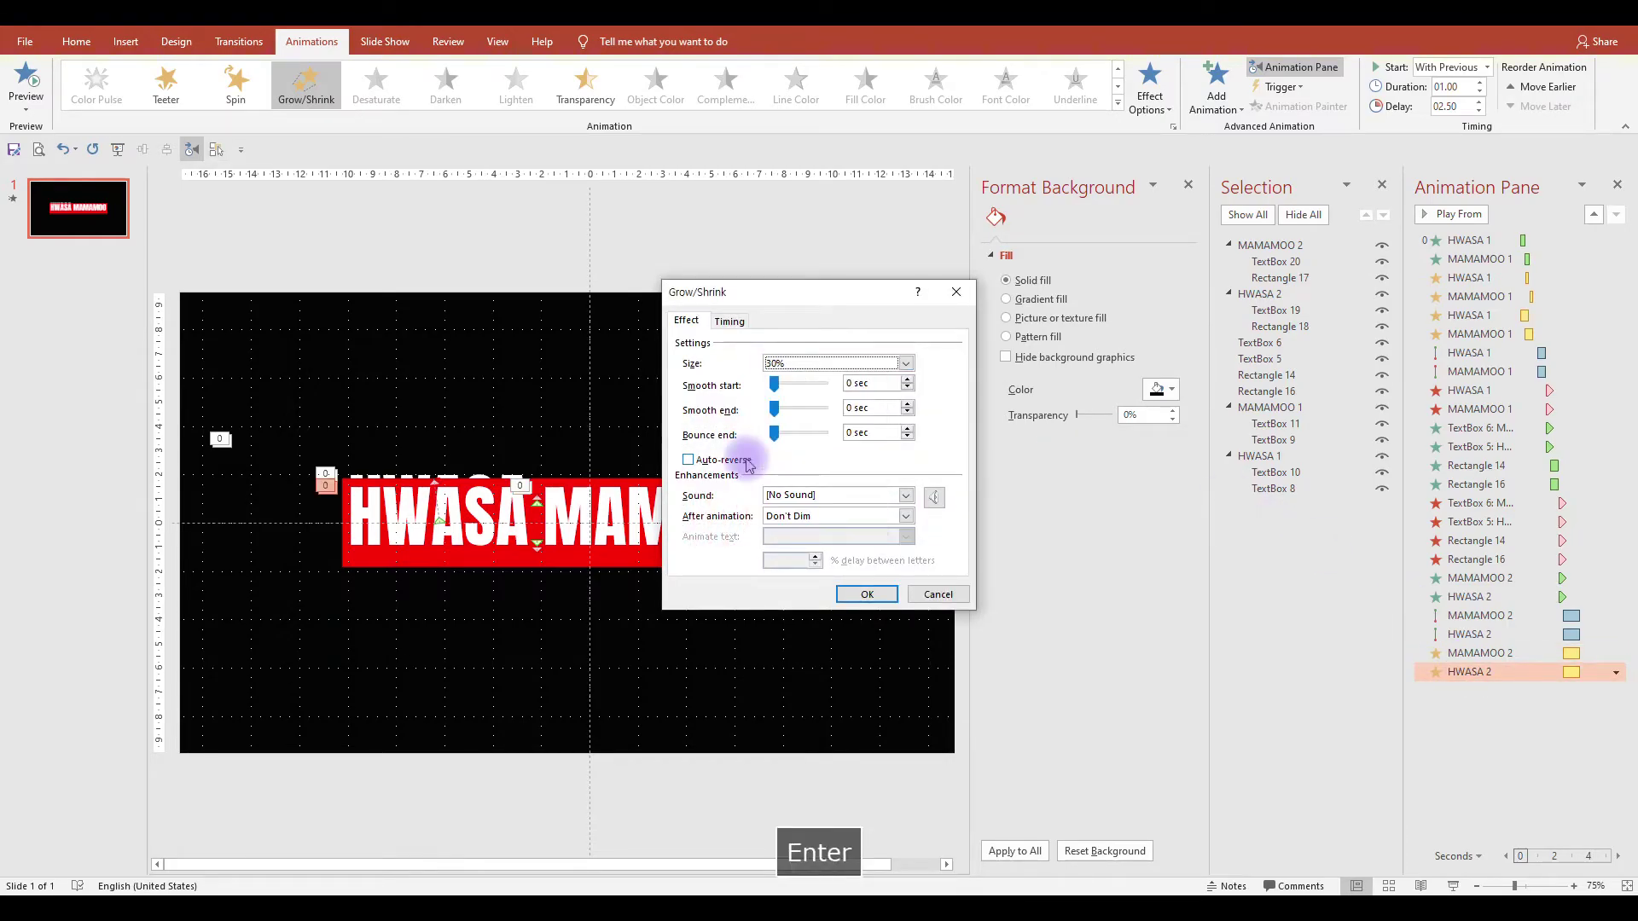
click(881, 595)
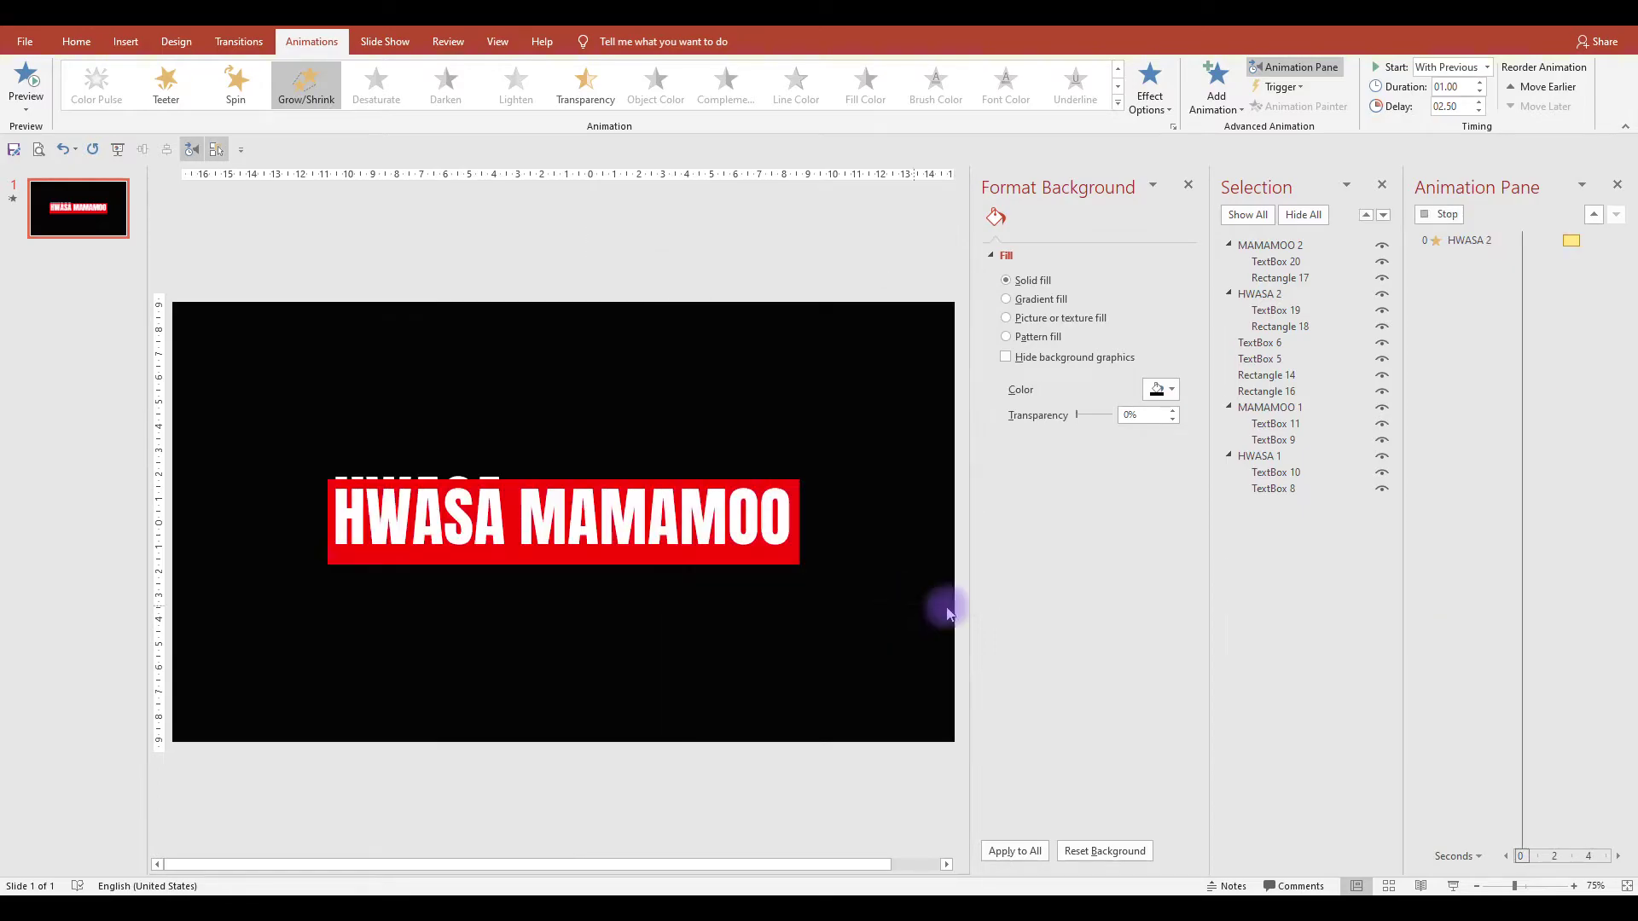
click(1447, 215)
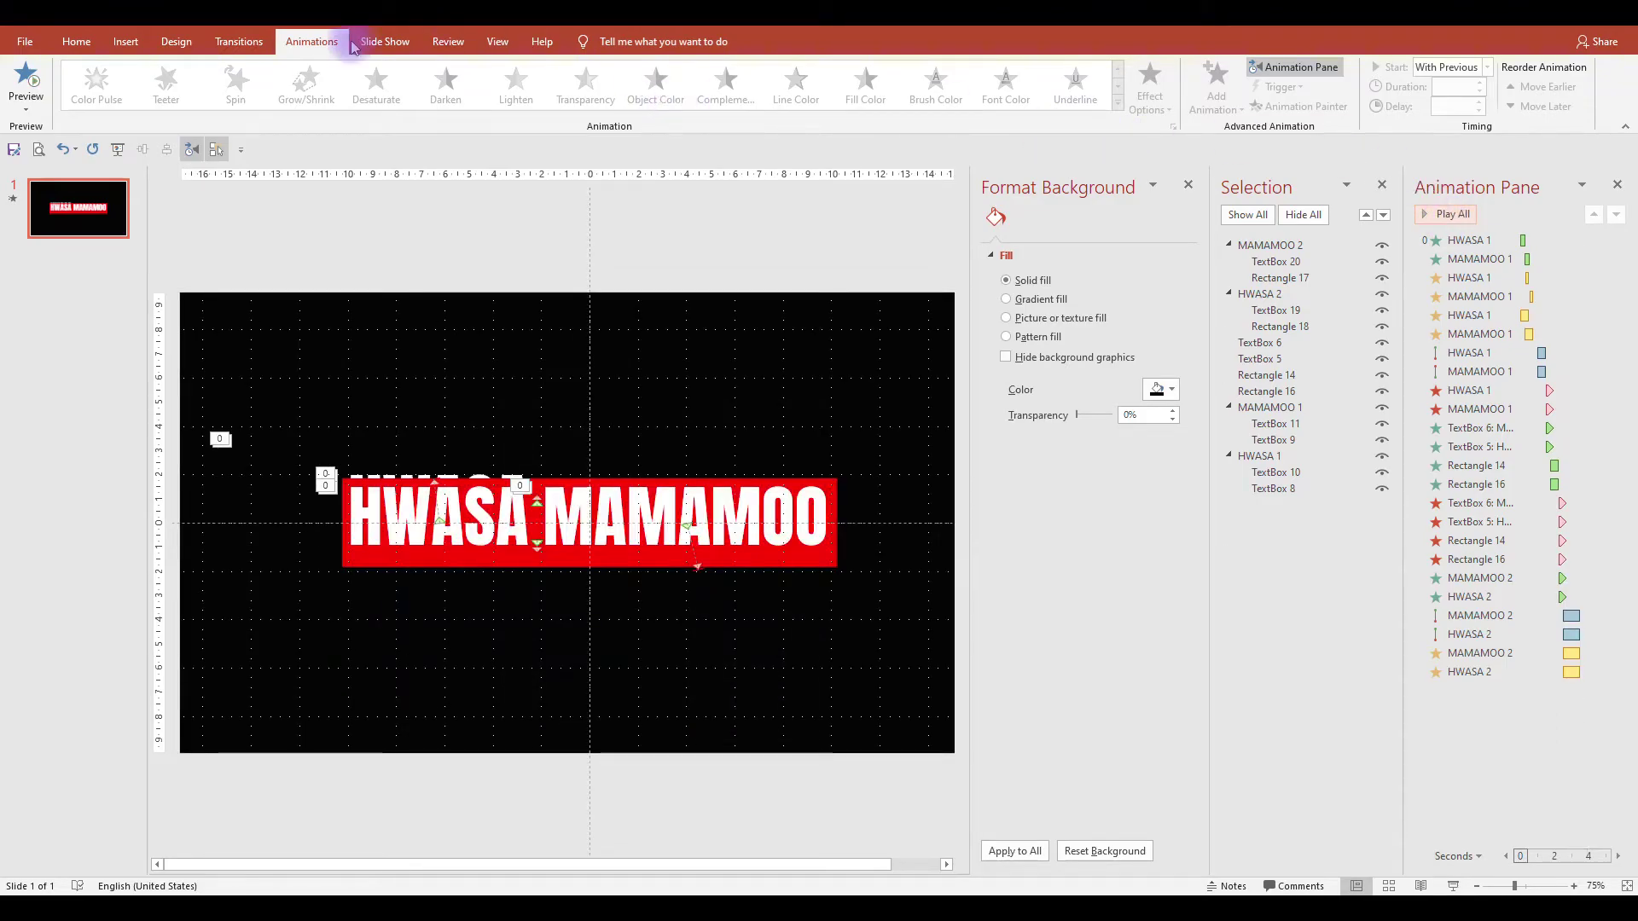
Insert a text box reading TWIT just above the slide.
click(76, 41)
click(775, 68)
click(520, 241)
text(T)
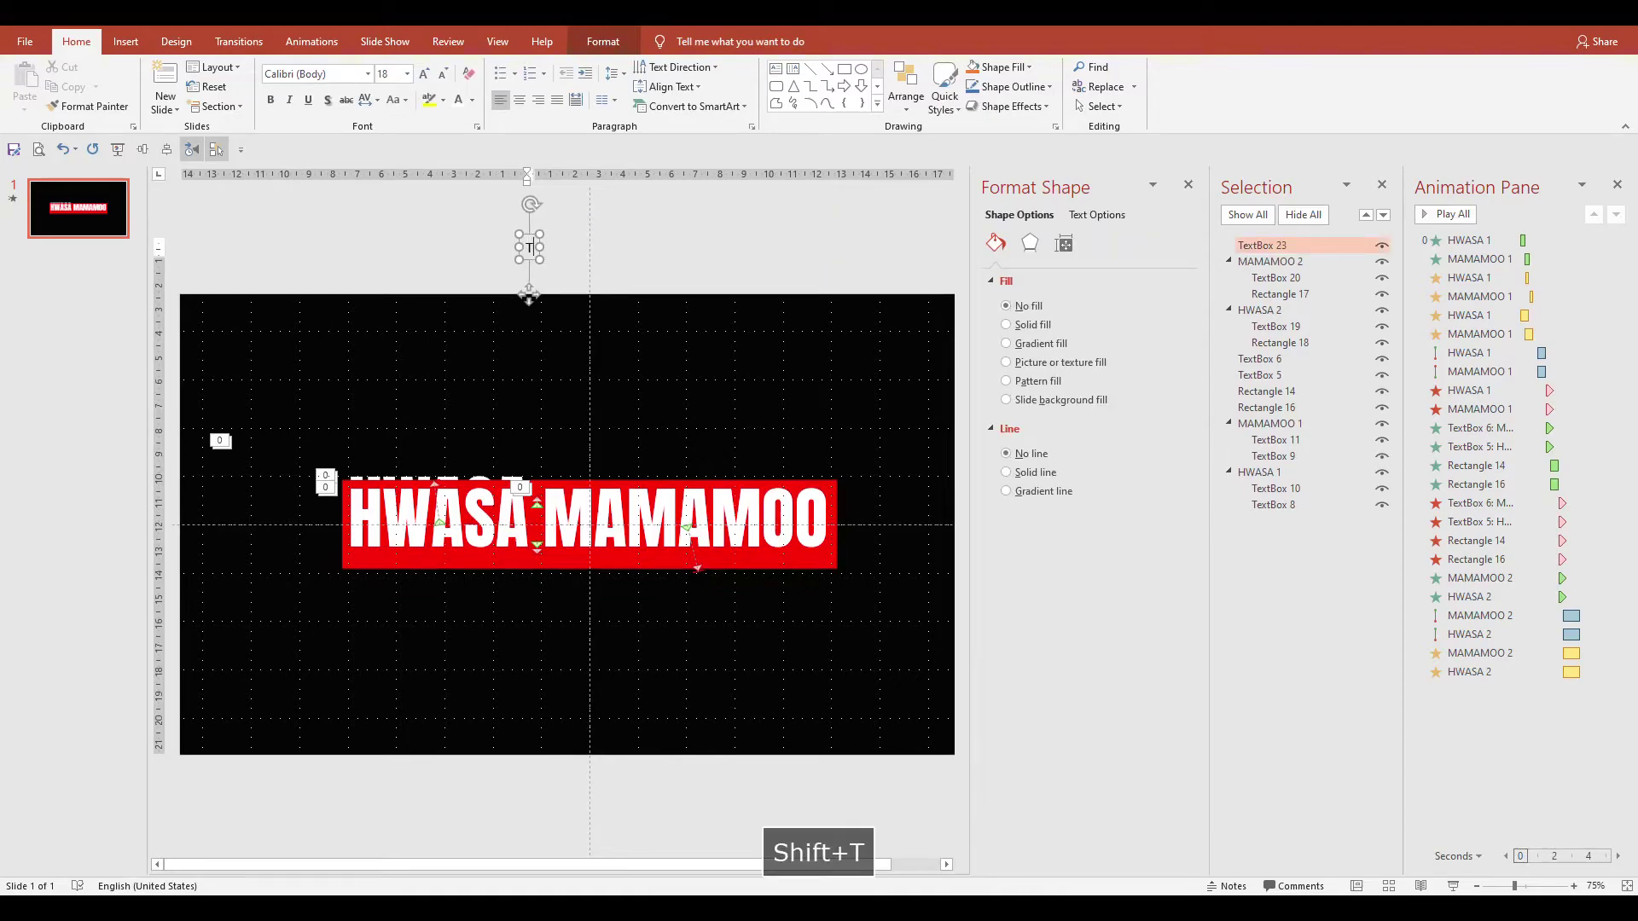
text(WIT)
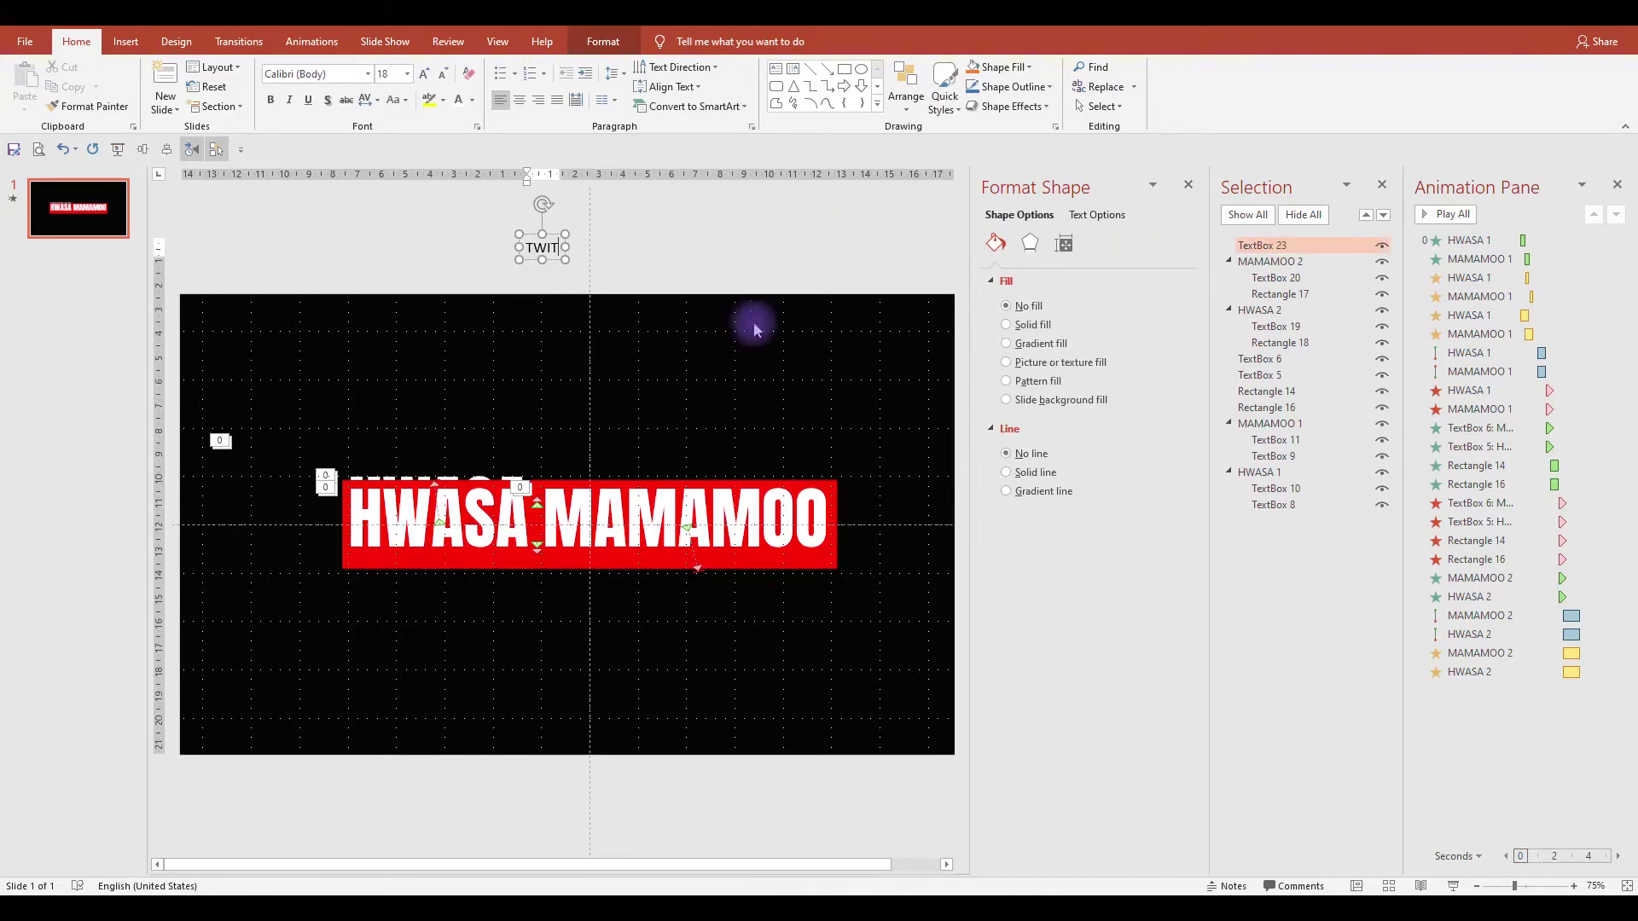
Format the TWIT text as white Permanent Marker, size 100, with Very Loose character spacing.
drag(479, 209, 640, 290)
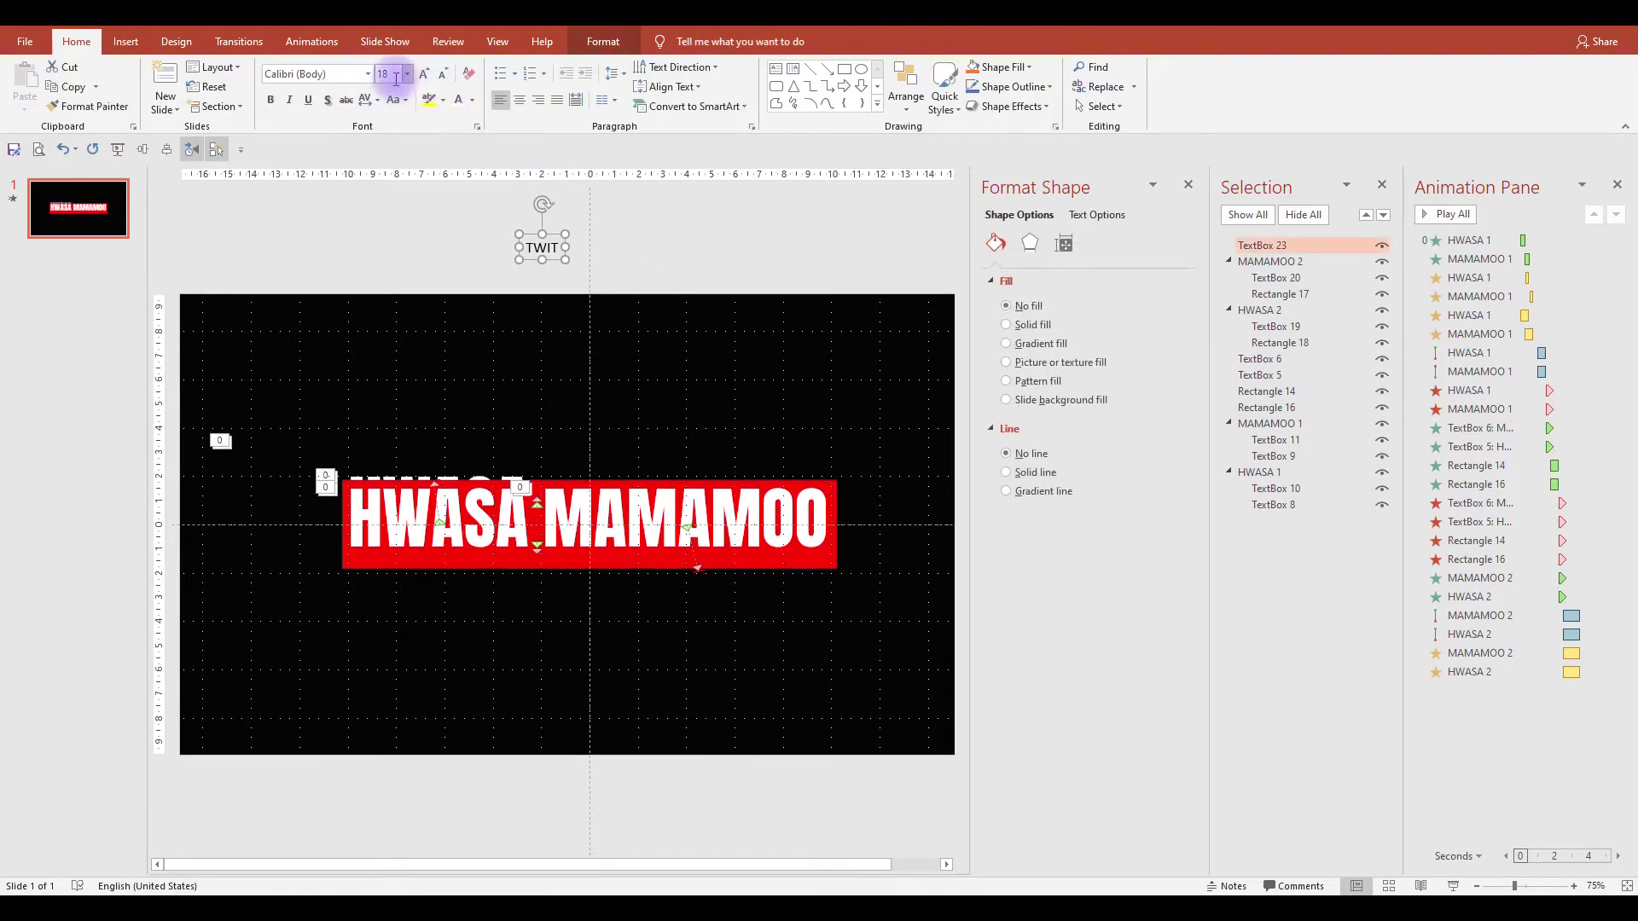
text(100)
key(Return)
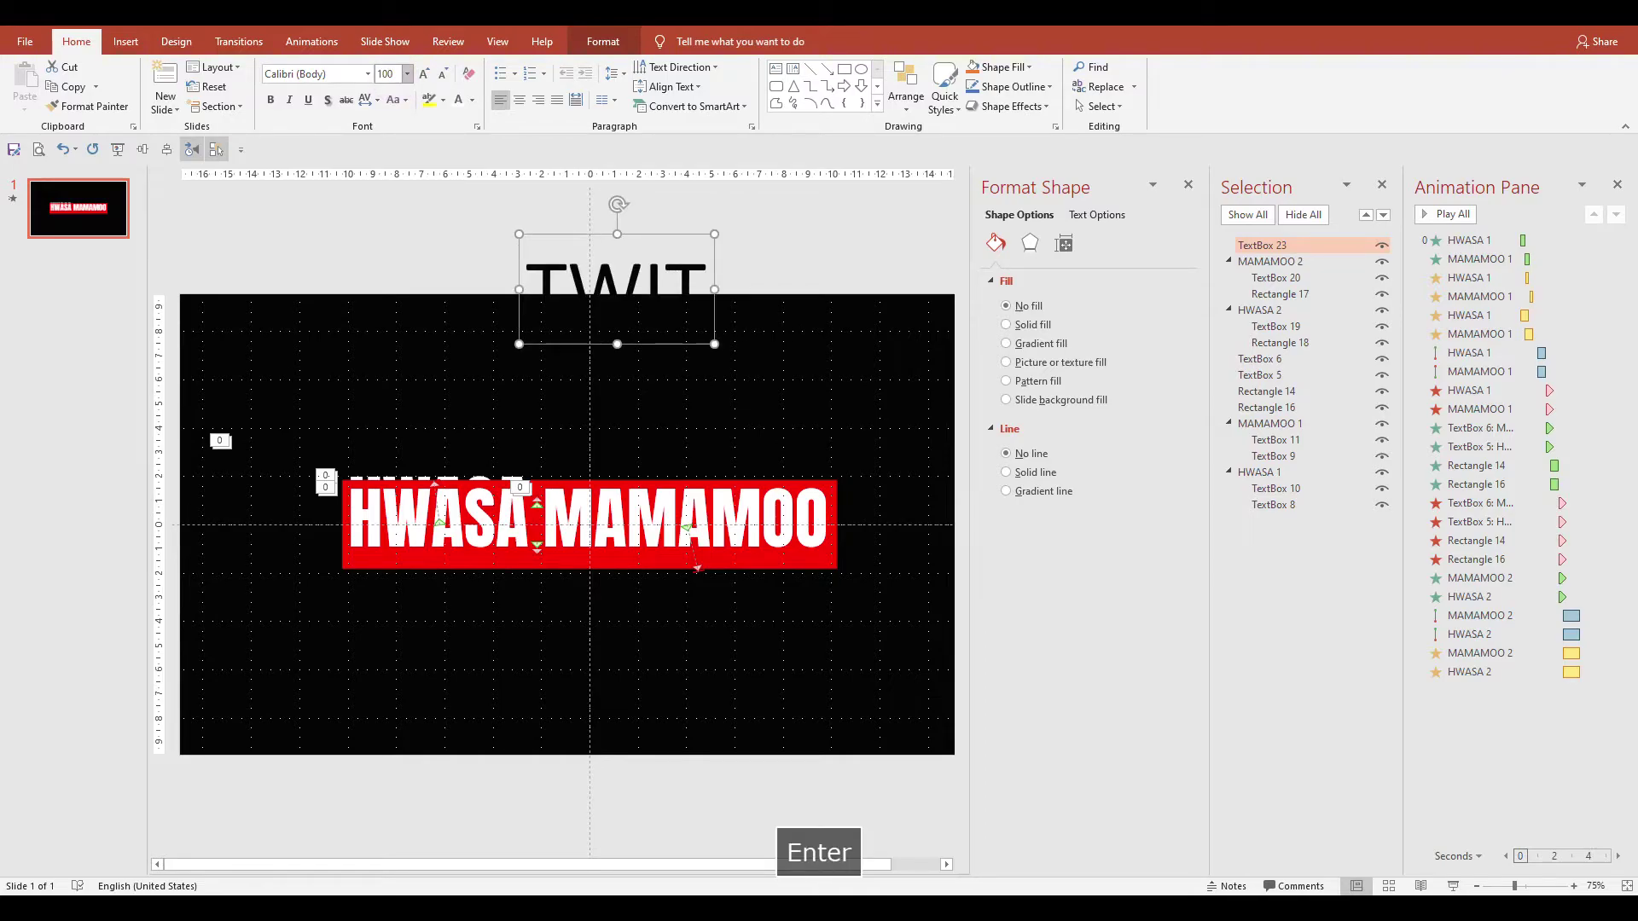
click(367, 75)
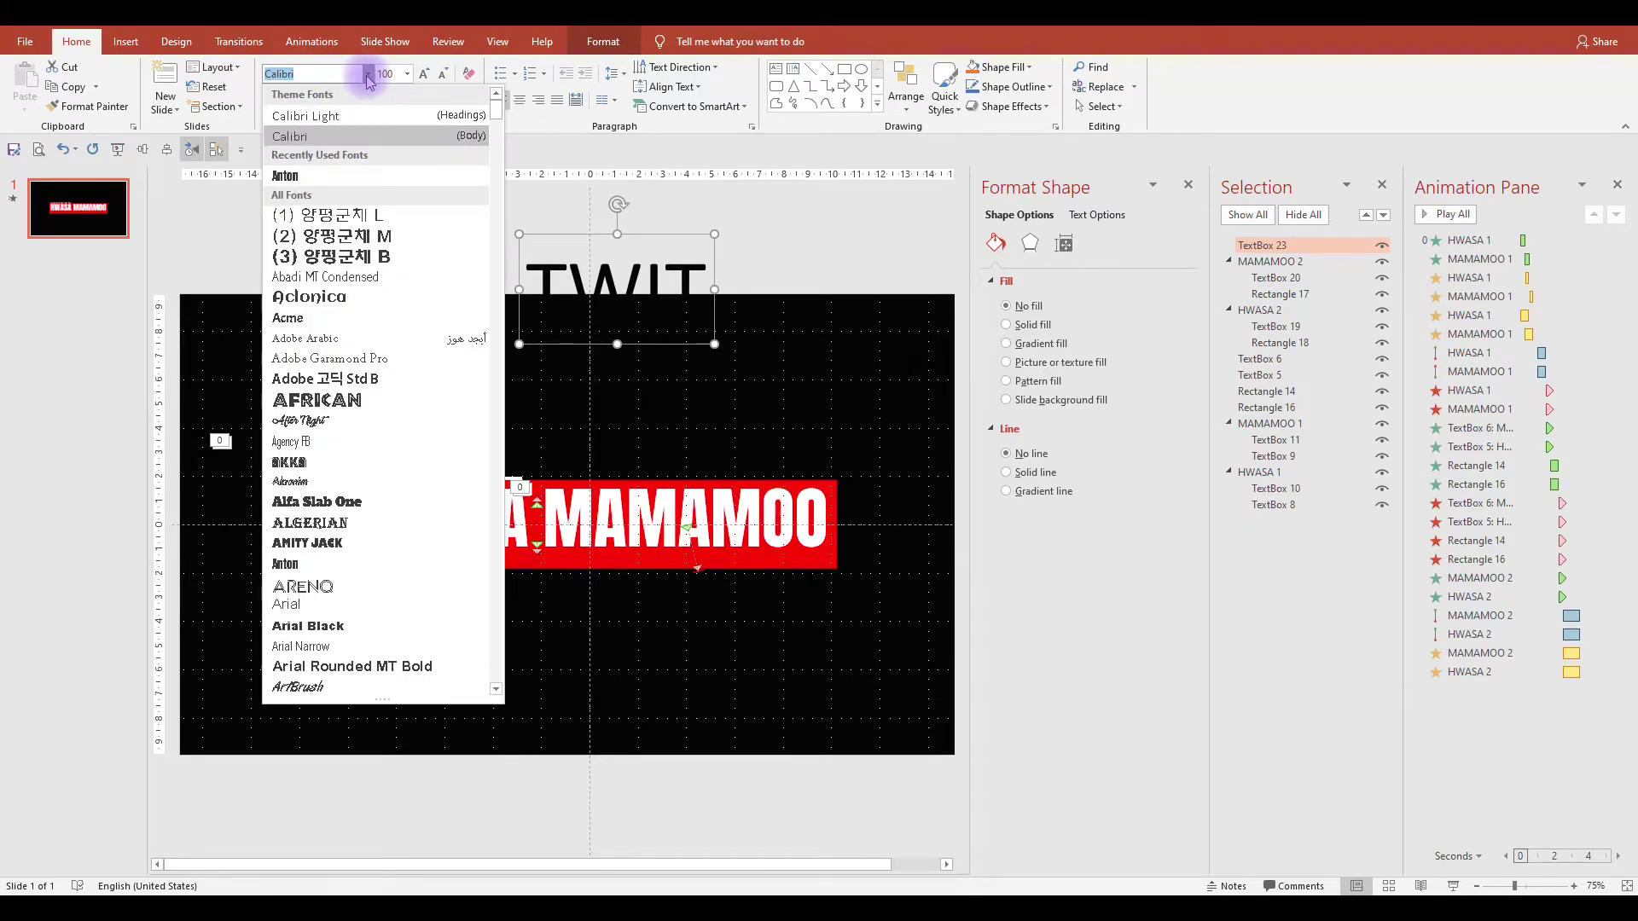
text(per)
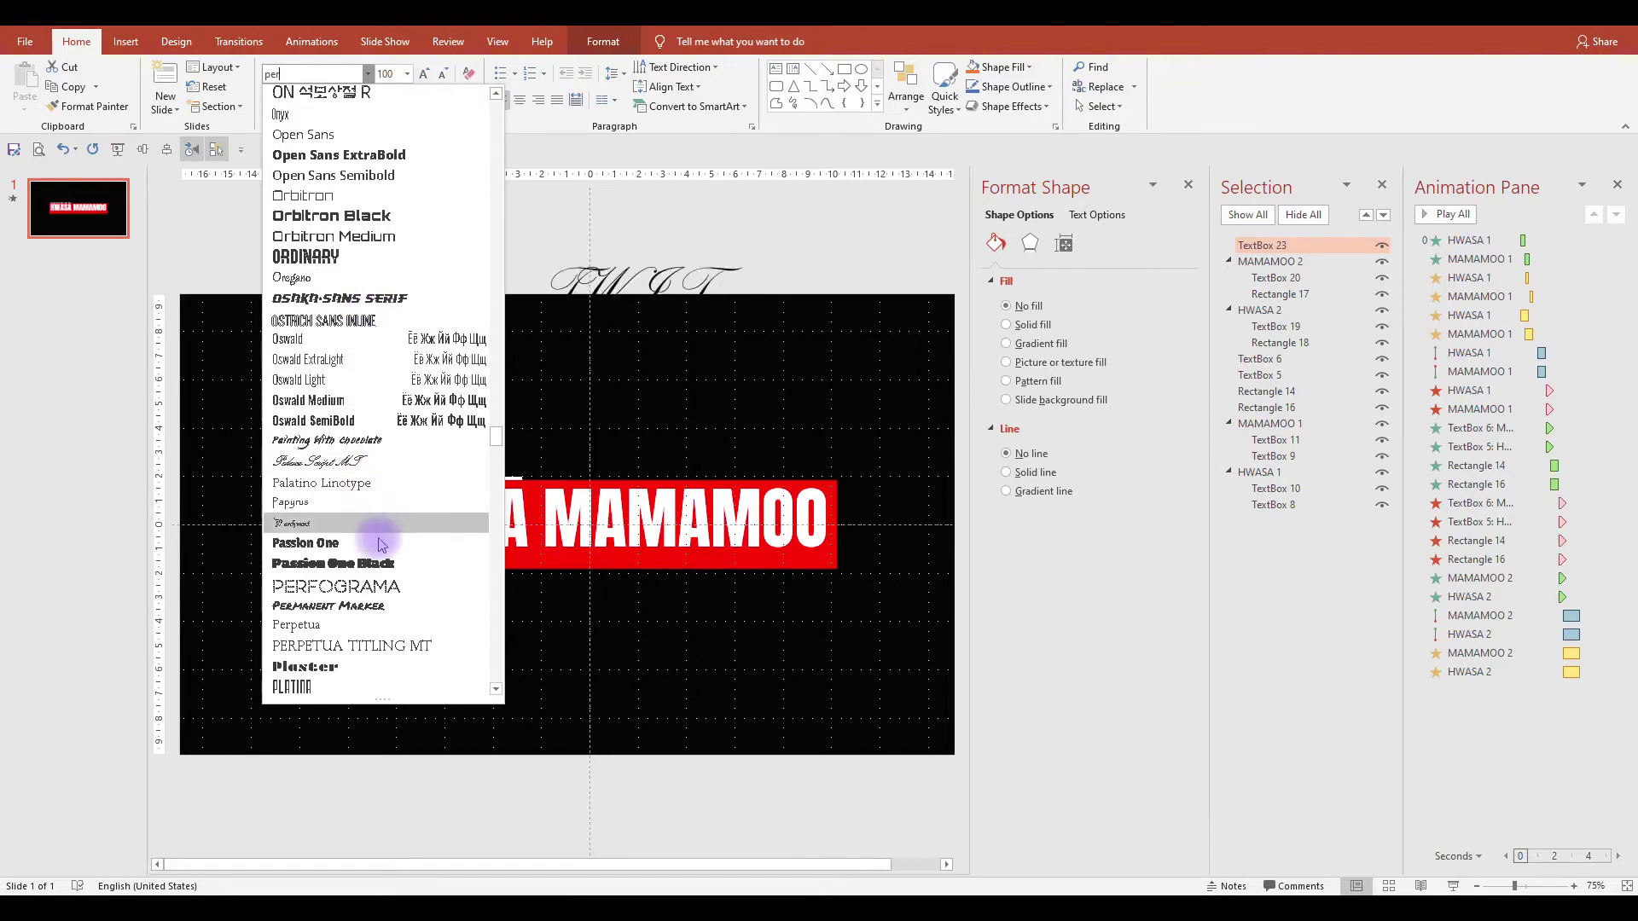
click(384, 605)
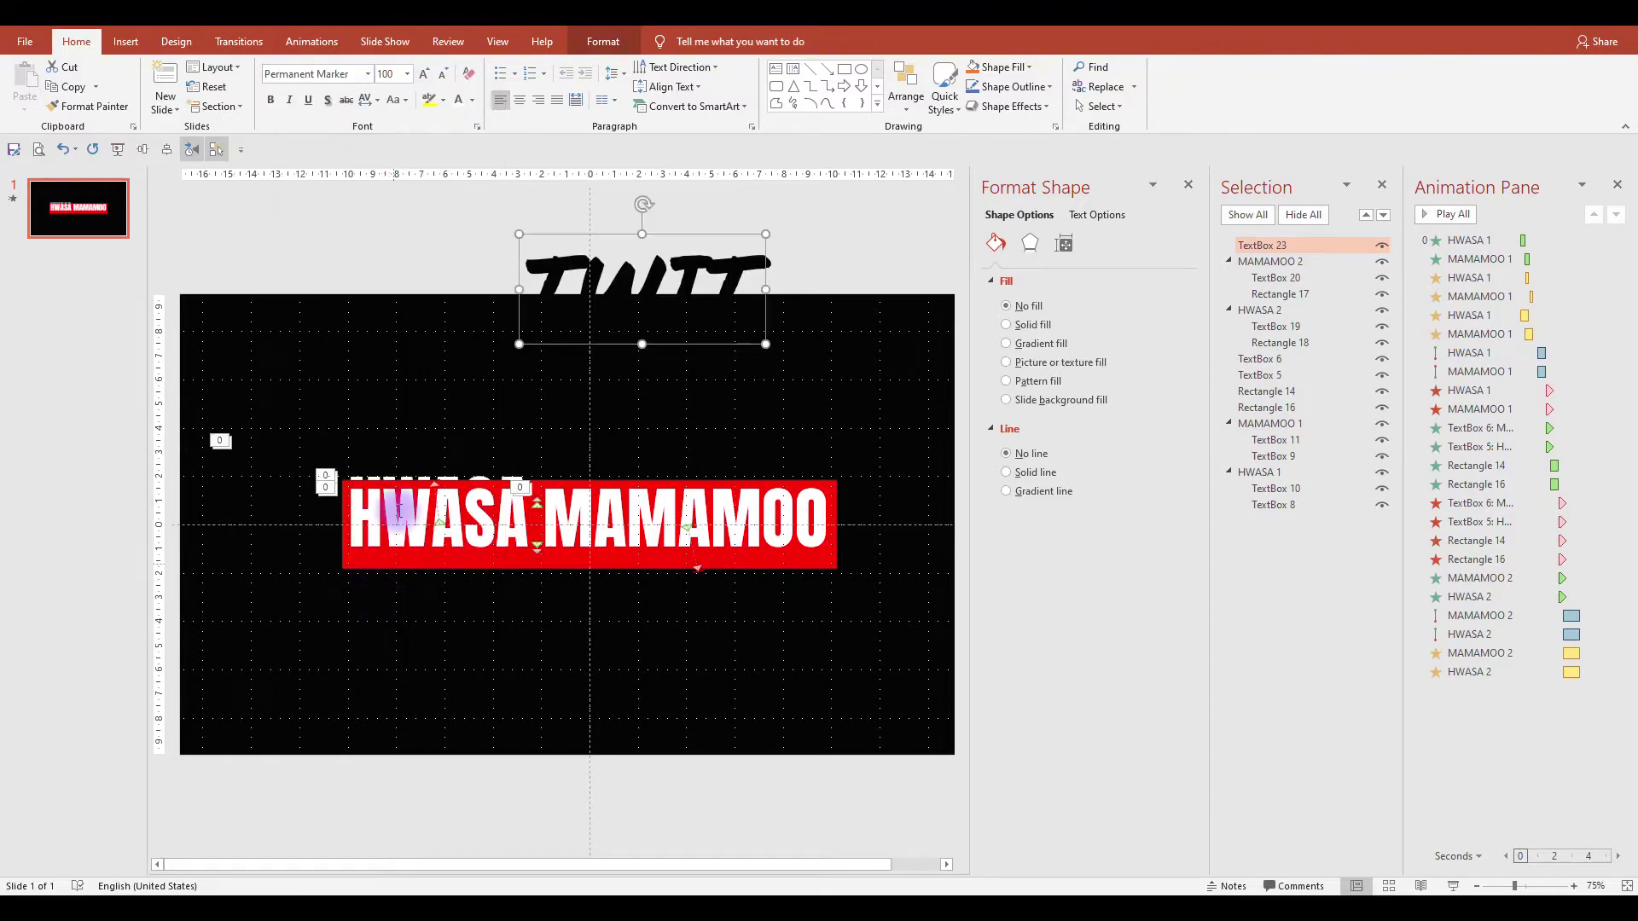
click(458, 102)
click(366, 102)
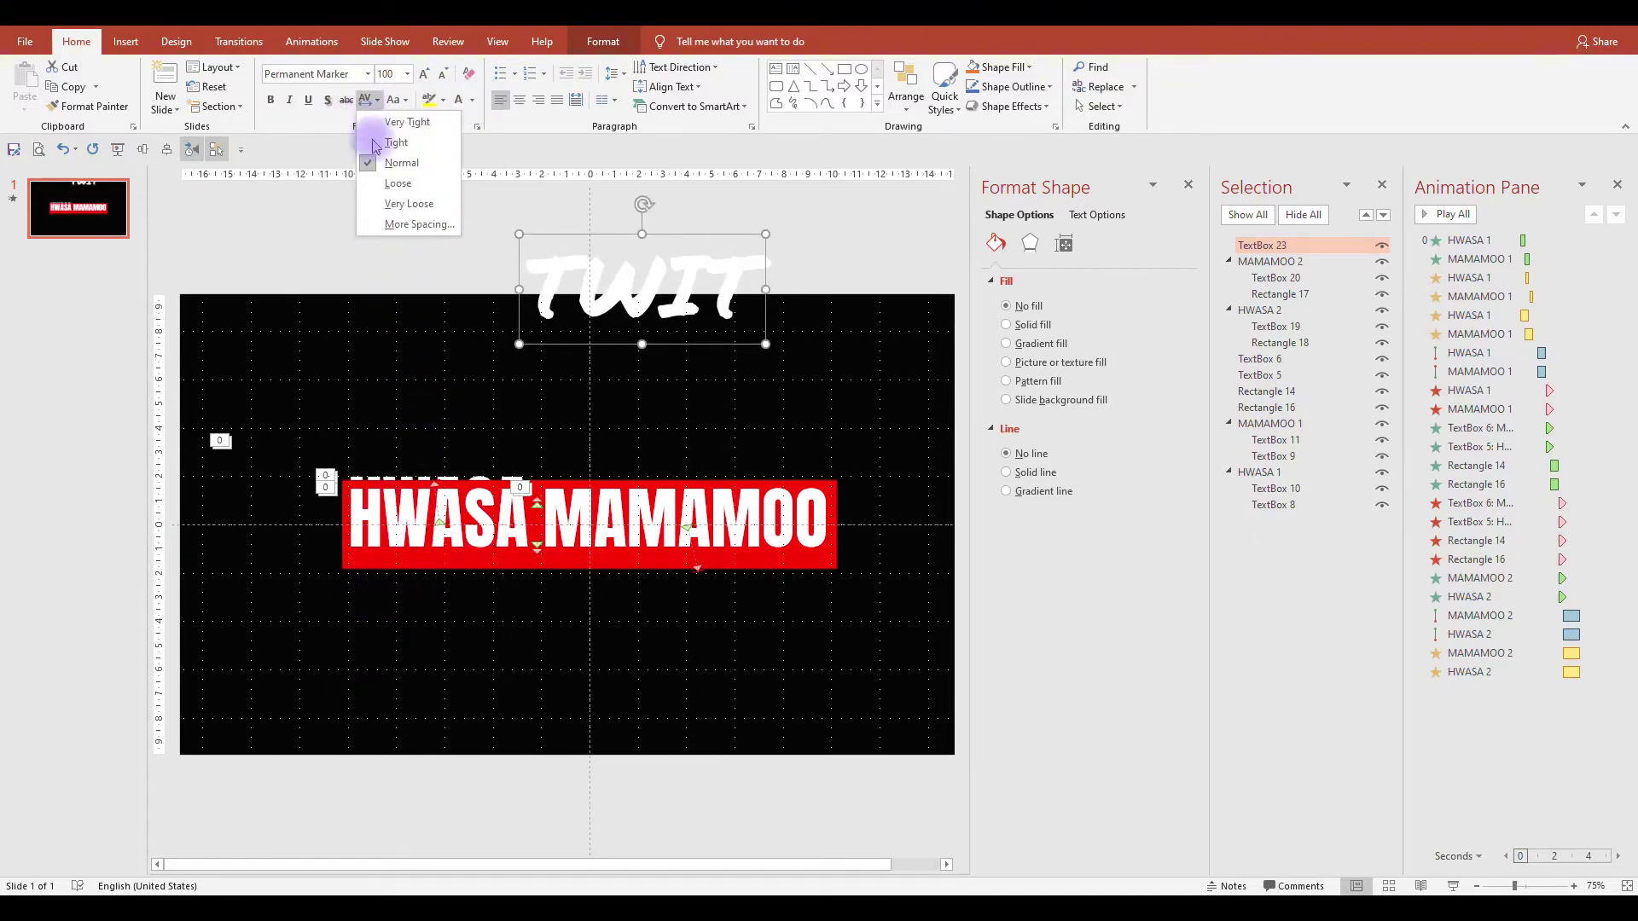
click(401, 200)
Center the TWIT text box vertically and horizontally on the slide, and preview all animations.
click(143, 151)
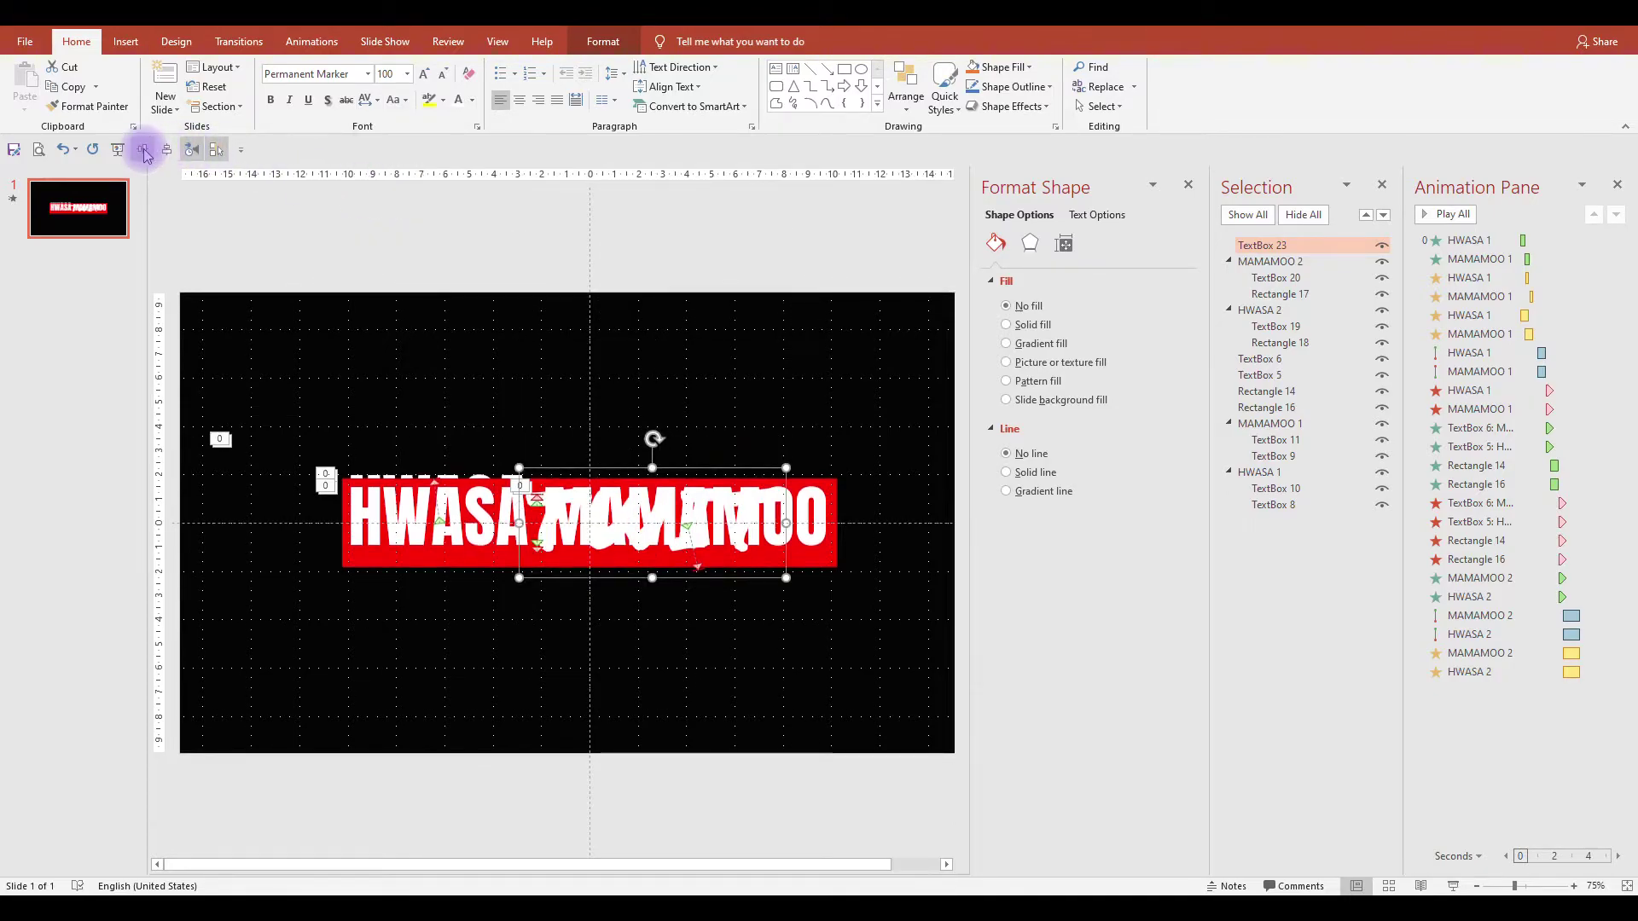
click(167, 151)
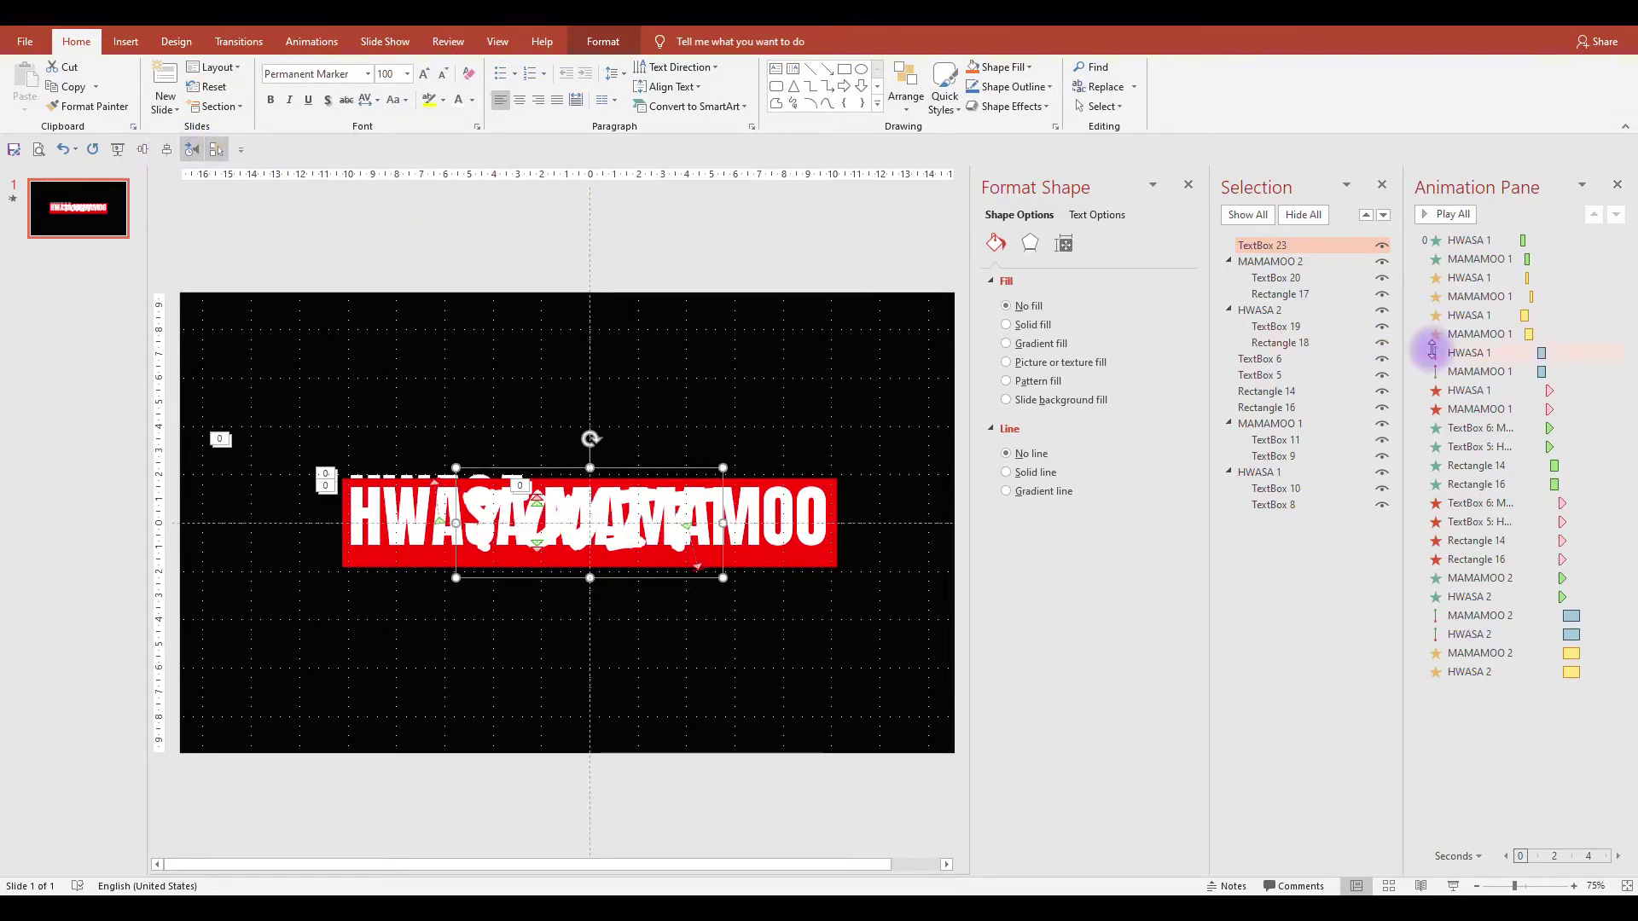
click(1445, 214)
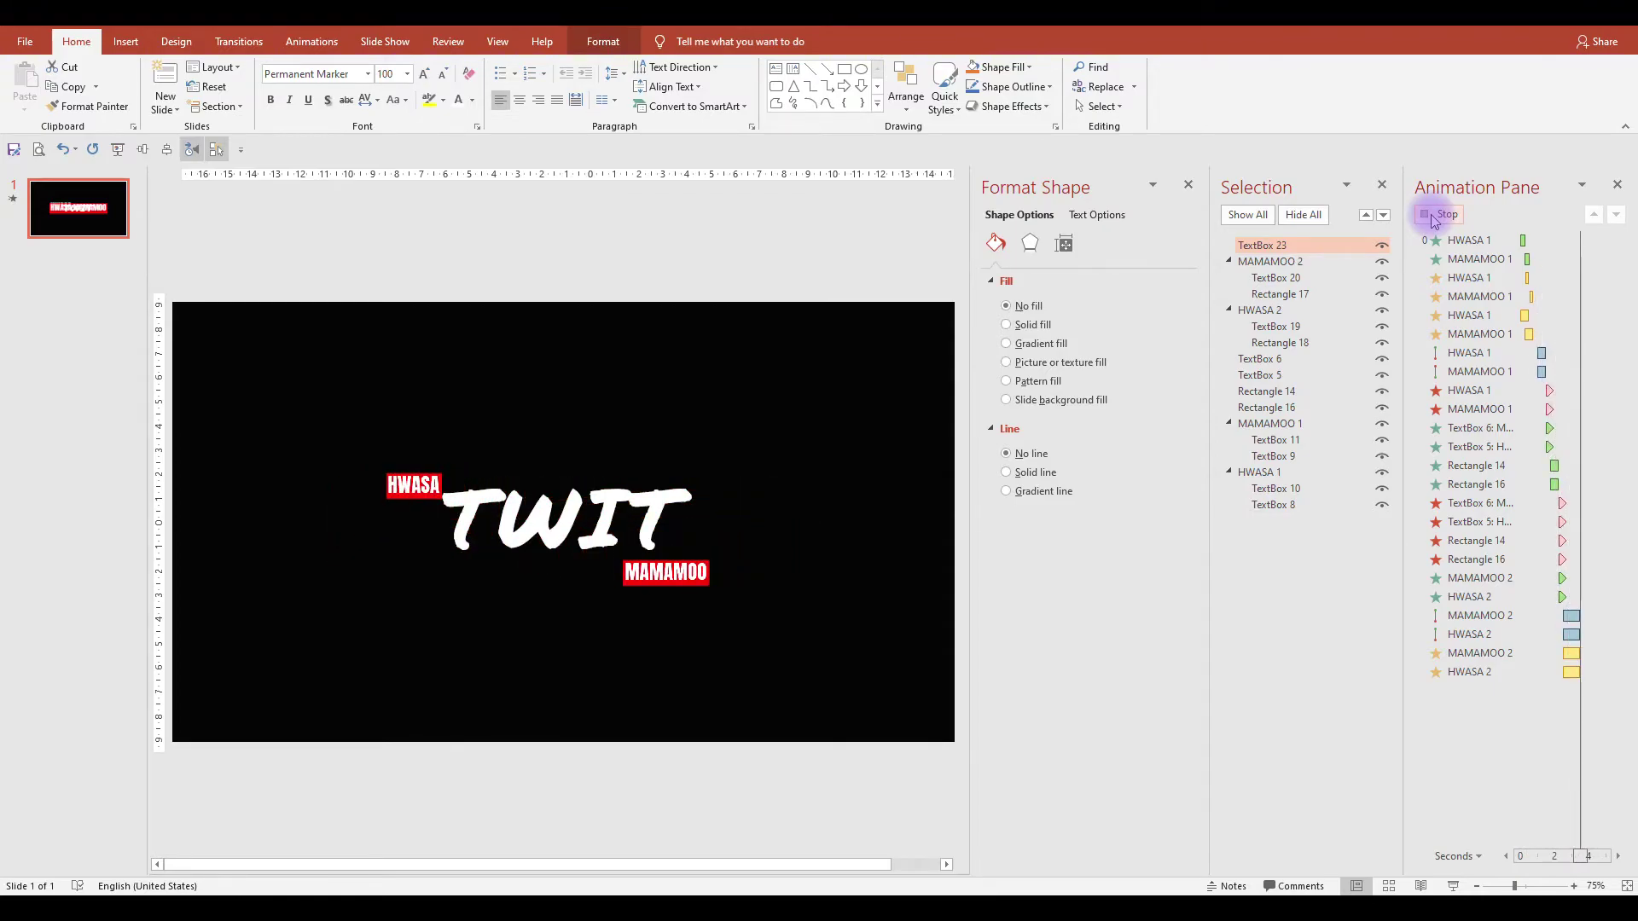
Move the end point of the HWASA 2 motion path slightly right and preview all animations.
click(435, 483)
scroll(435, 484, up, 5)
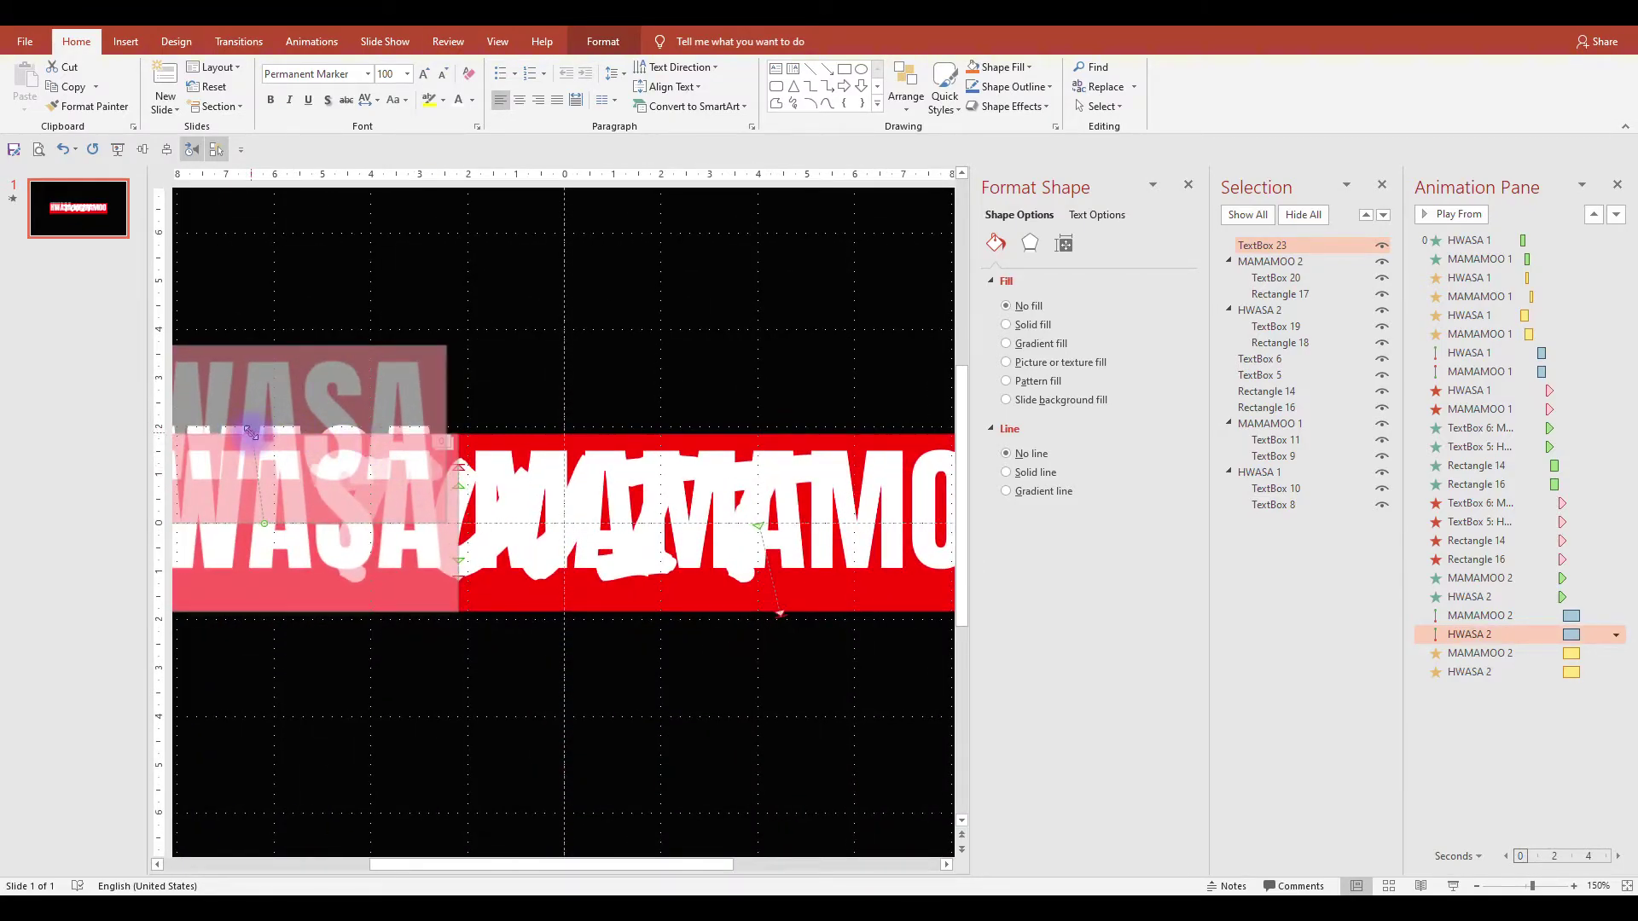
drag(250, 432, 265, 433)
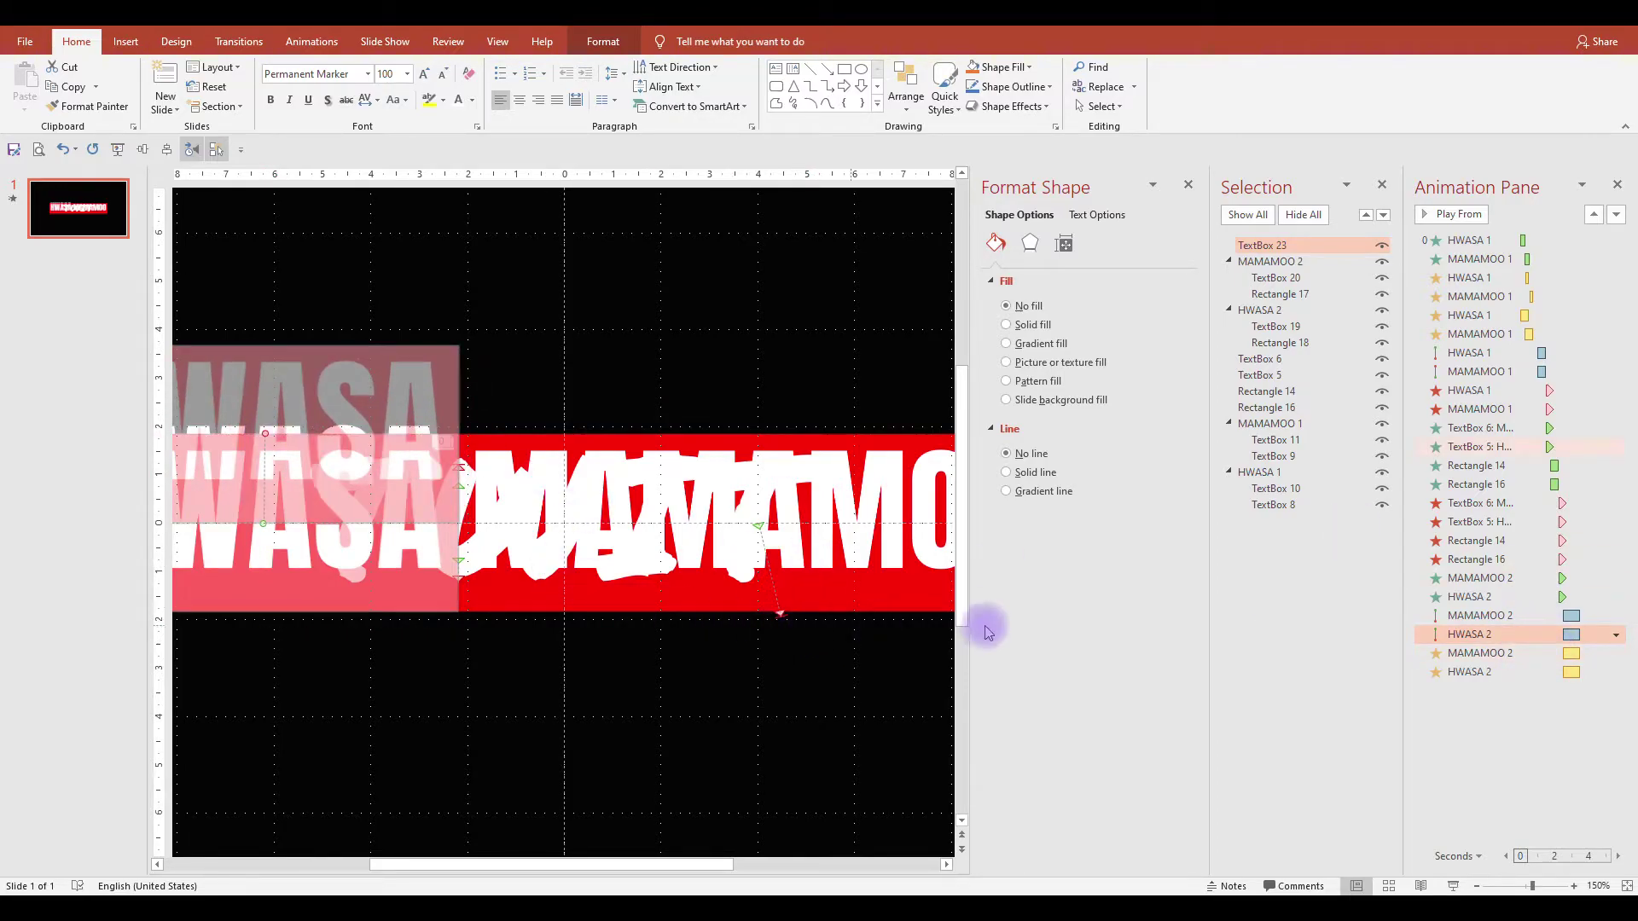
click(1450, 215)
click(1447, 215)
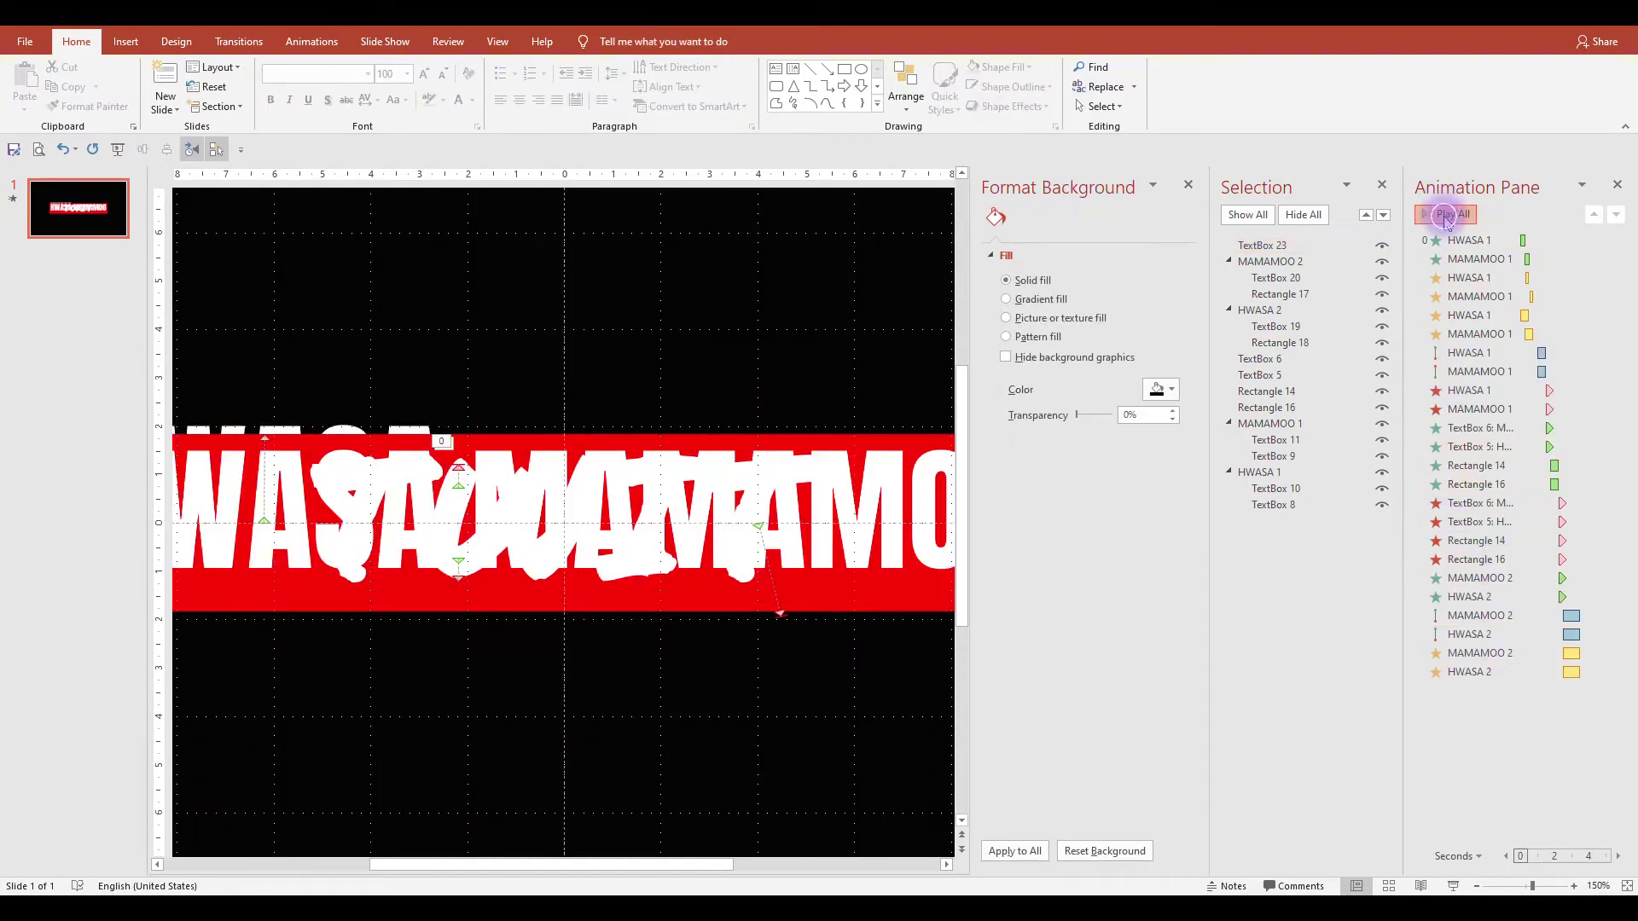
click(1444, 216)
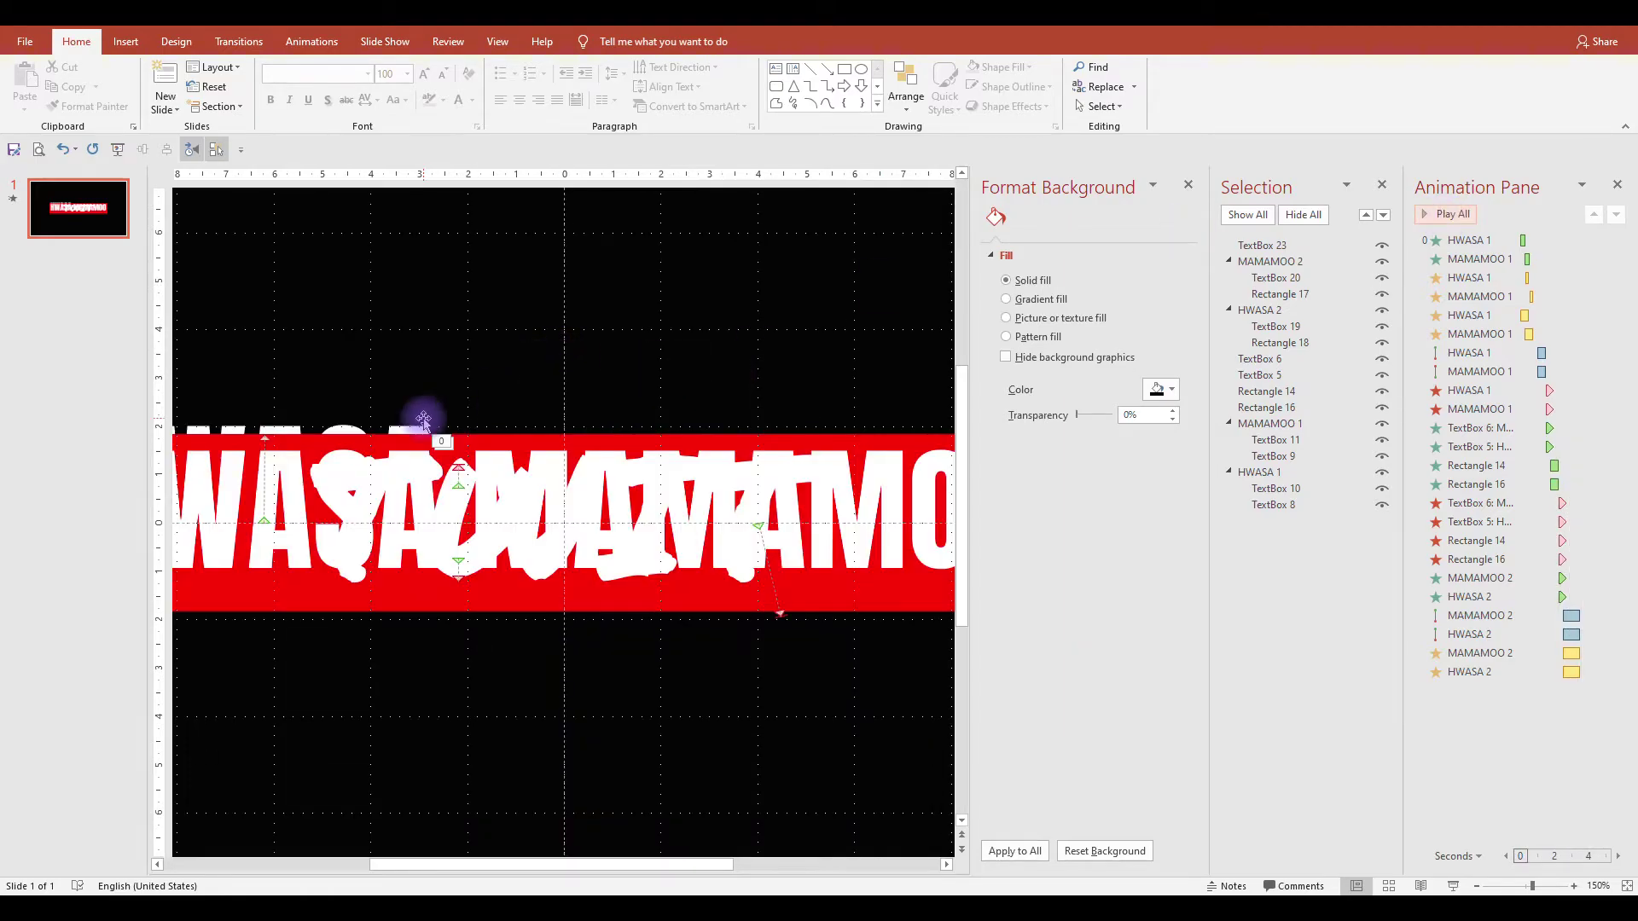
Move the HWASA 2 path end further right and up so HWASA sits above TWIT, checking it in a preview and slide show.
click(264, 439)
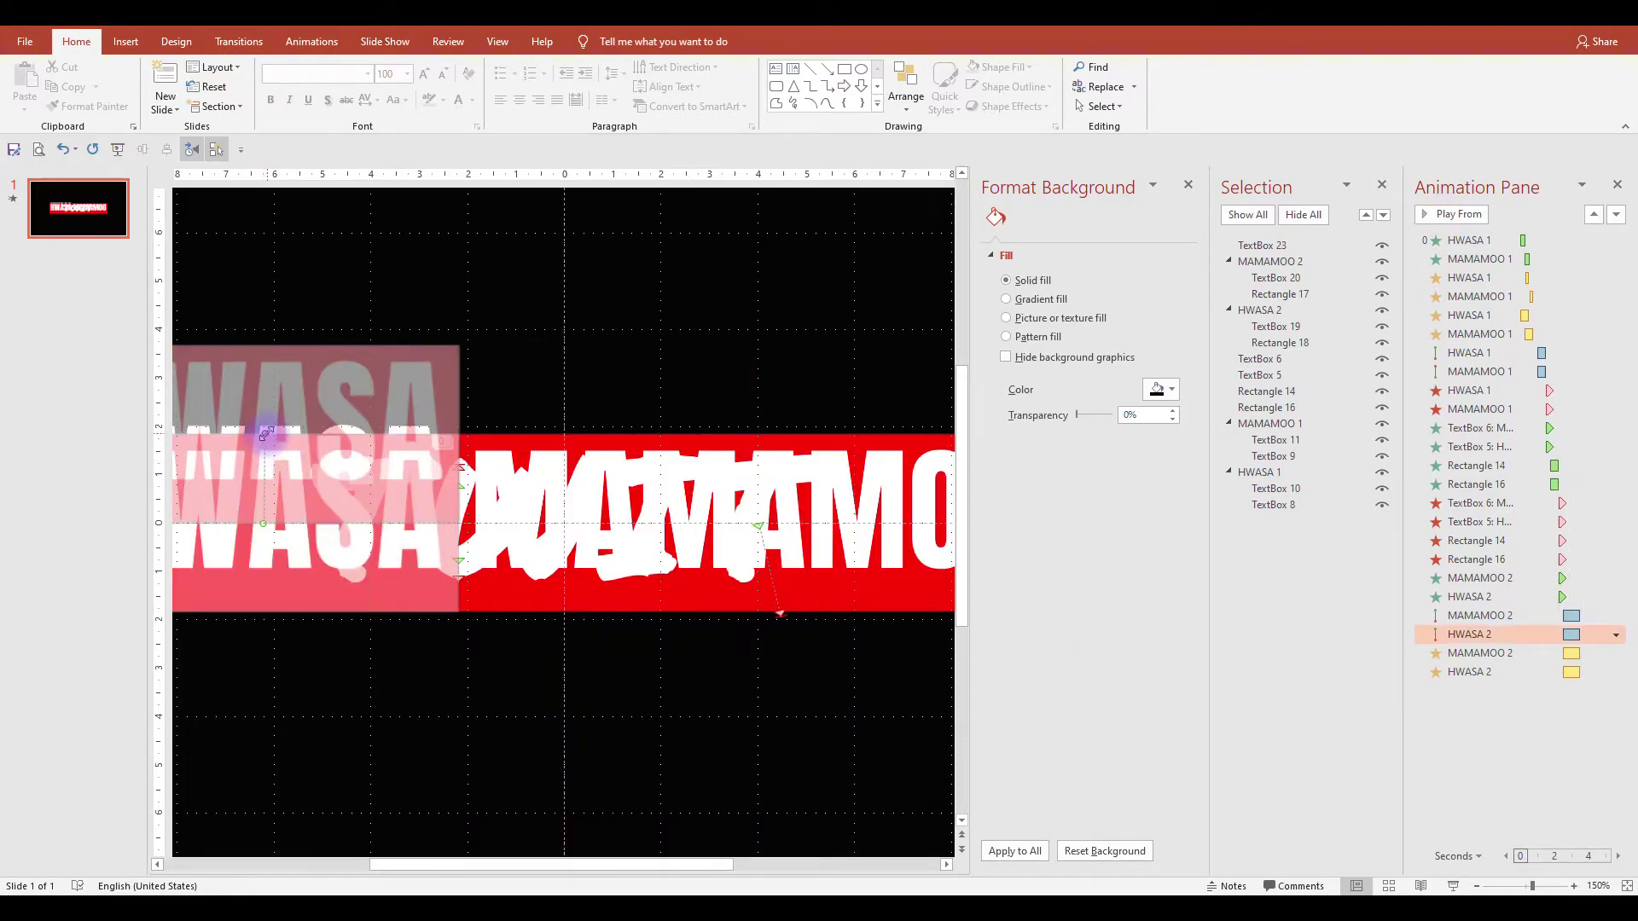
drag(267, 434, 293, 416)
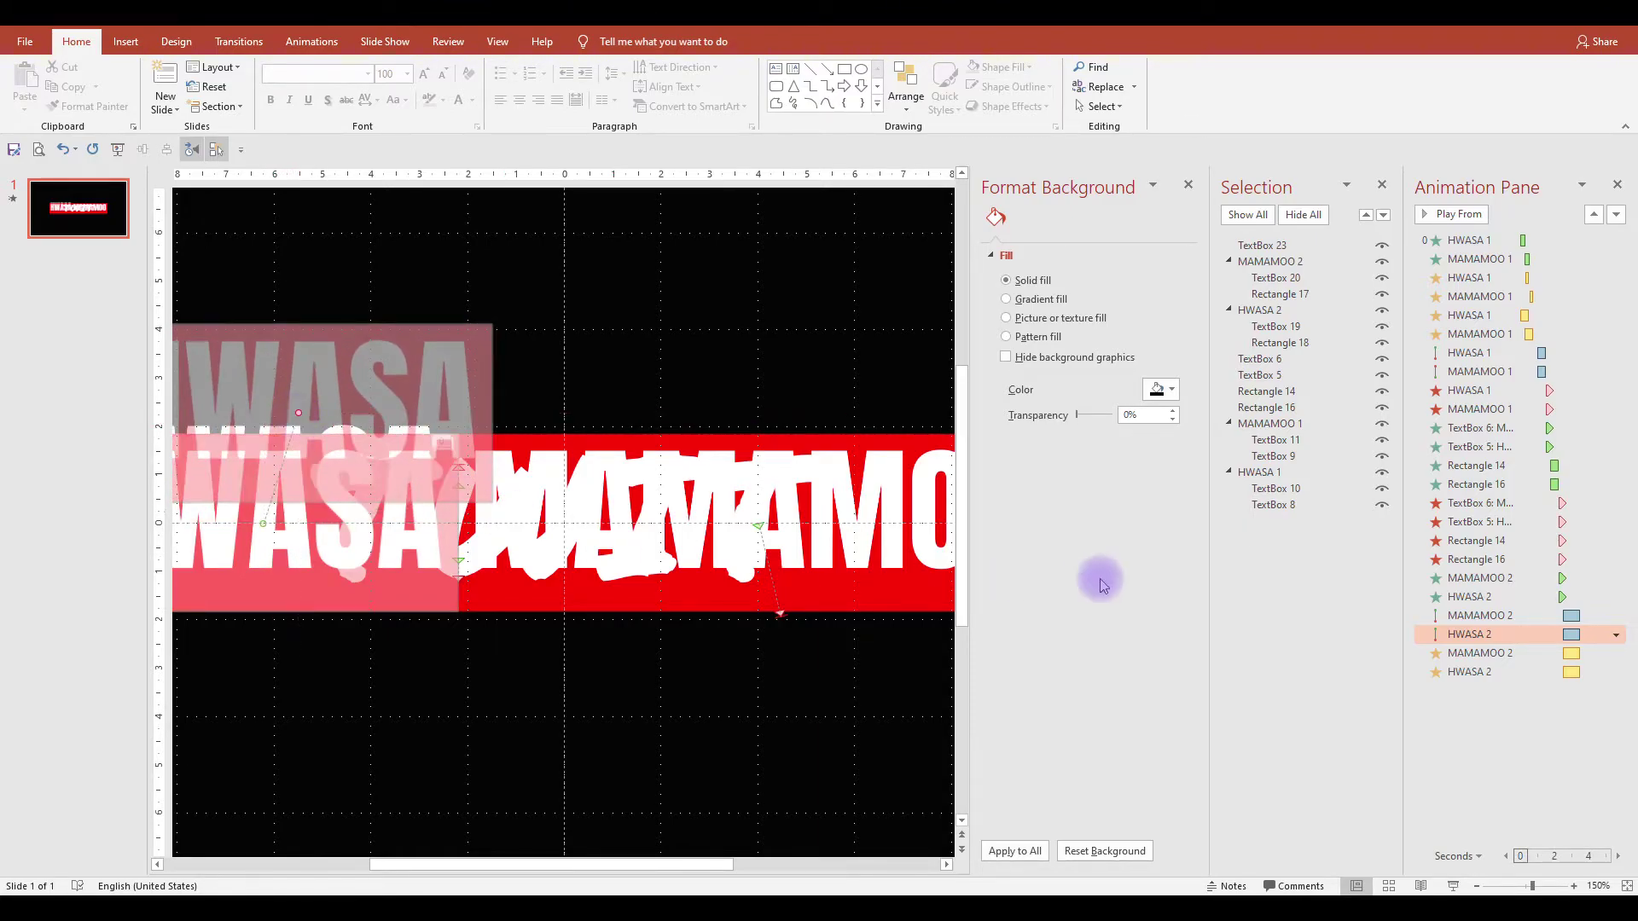
click(1518, 716)
click(1443, 215)
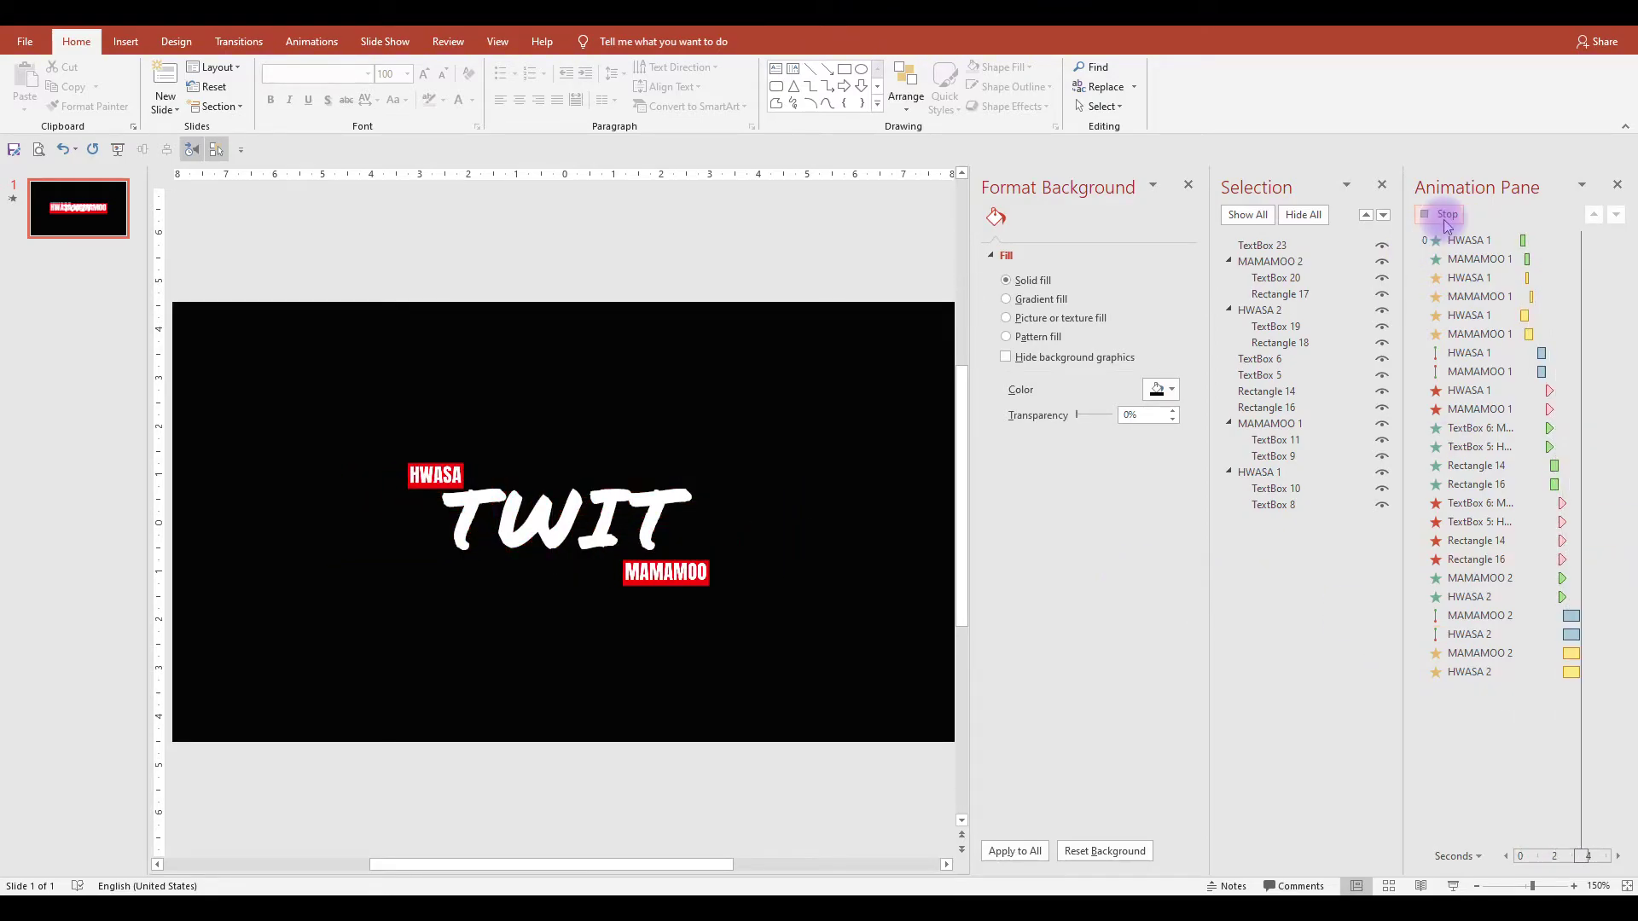
click(118, 150)
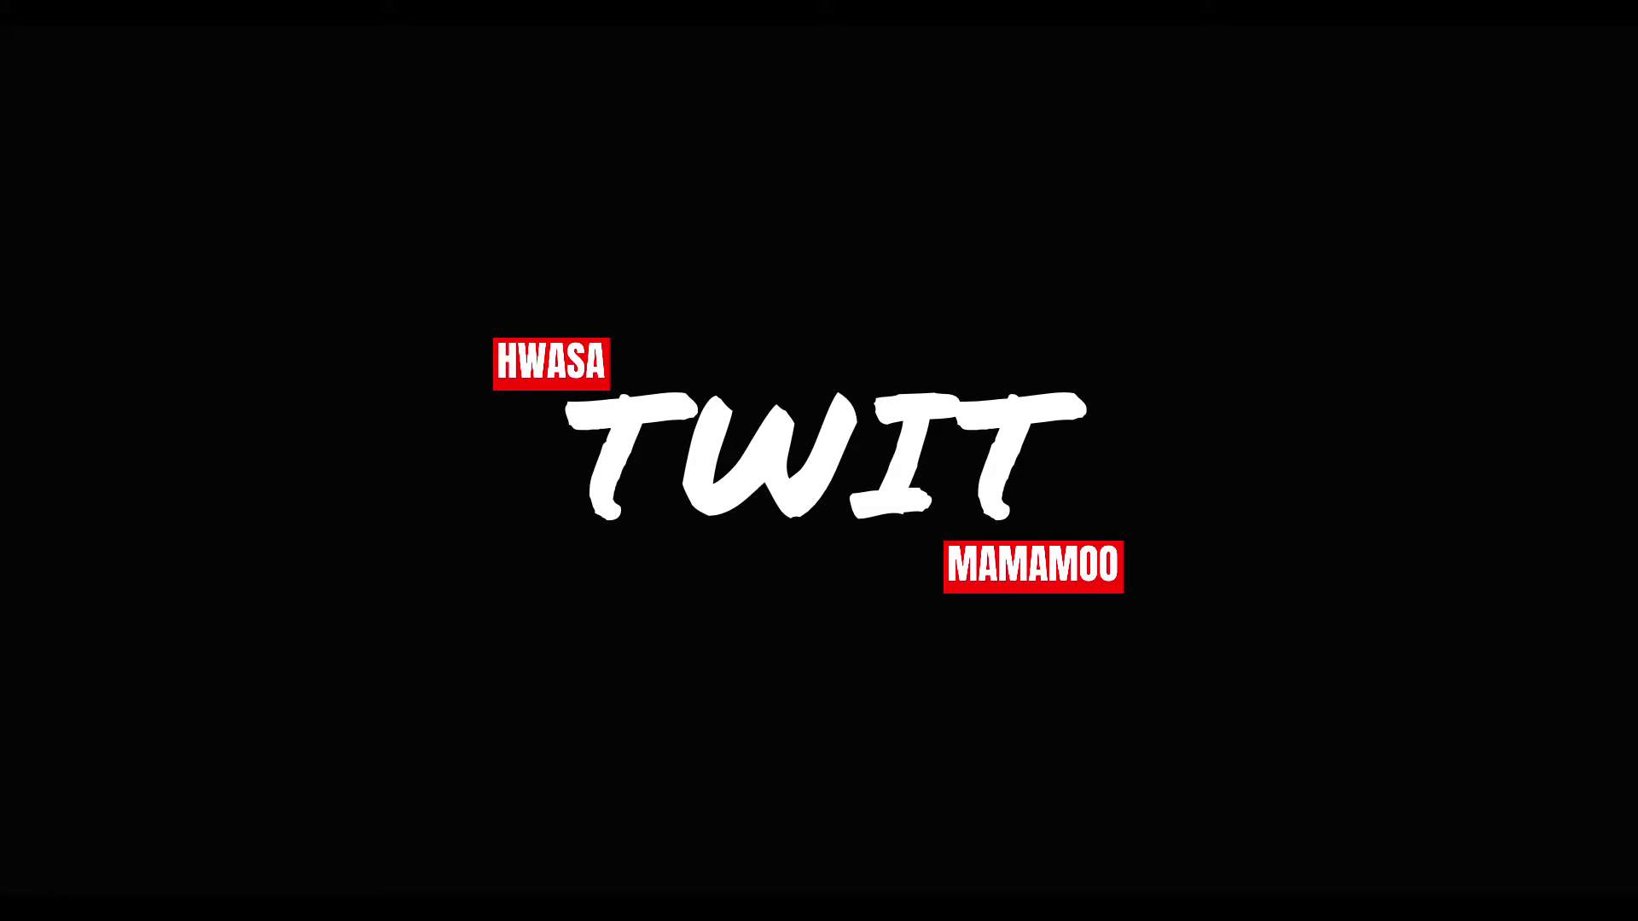
key(Escape)
Raise the HWASA 2 path end slightly to widen the gap above TWIT, and check it in the slide show.
click(301, 419)
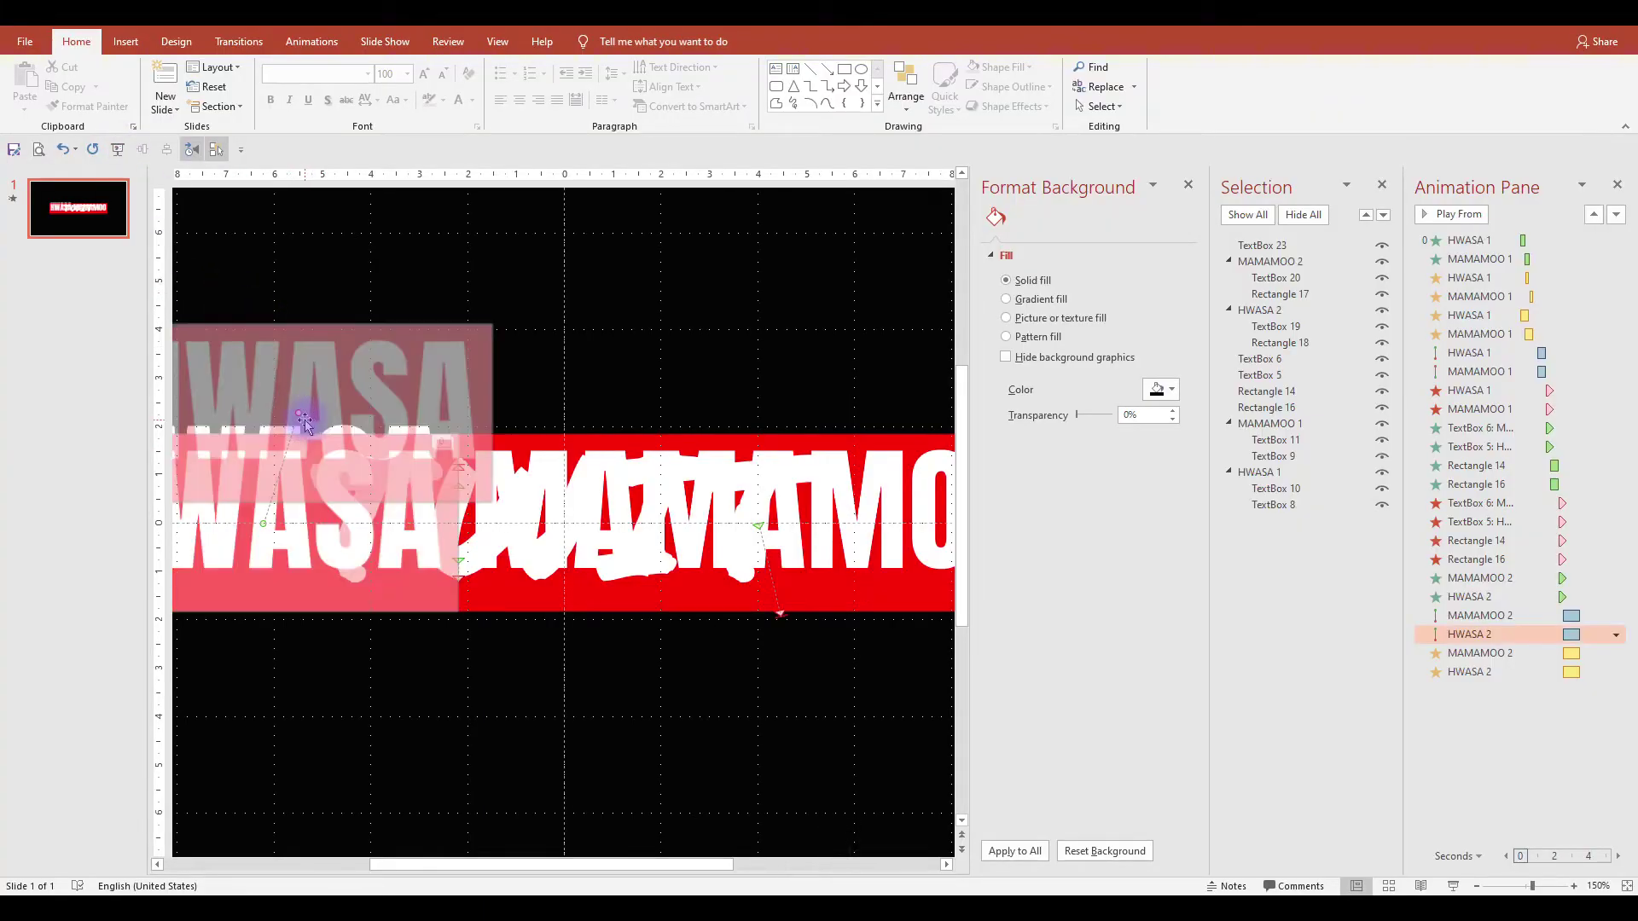
drag(297, 414, 298, 405)
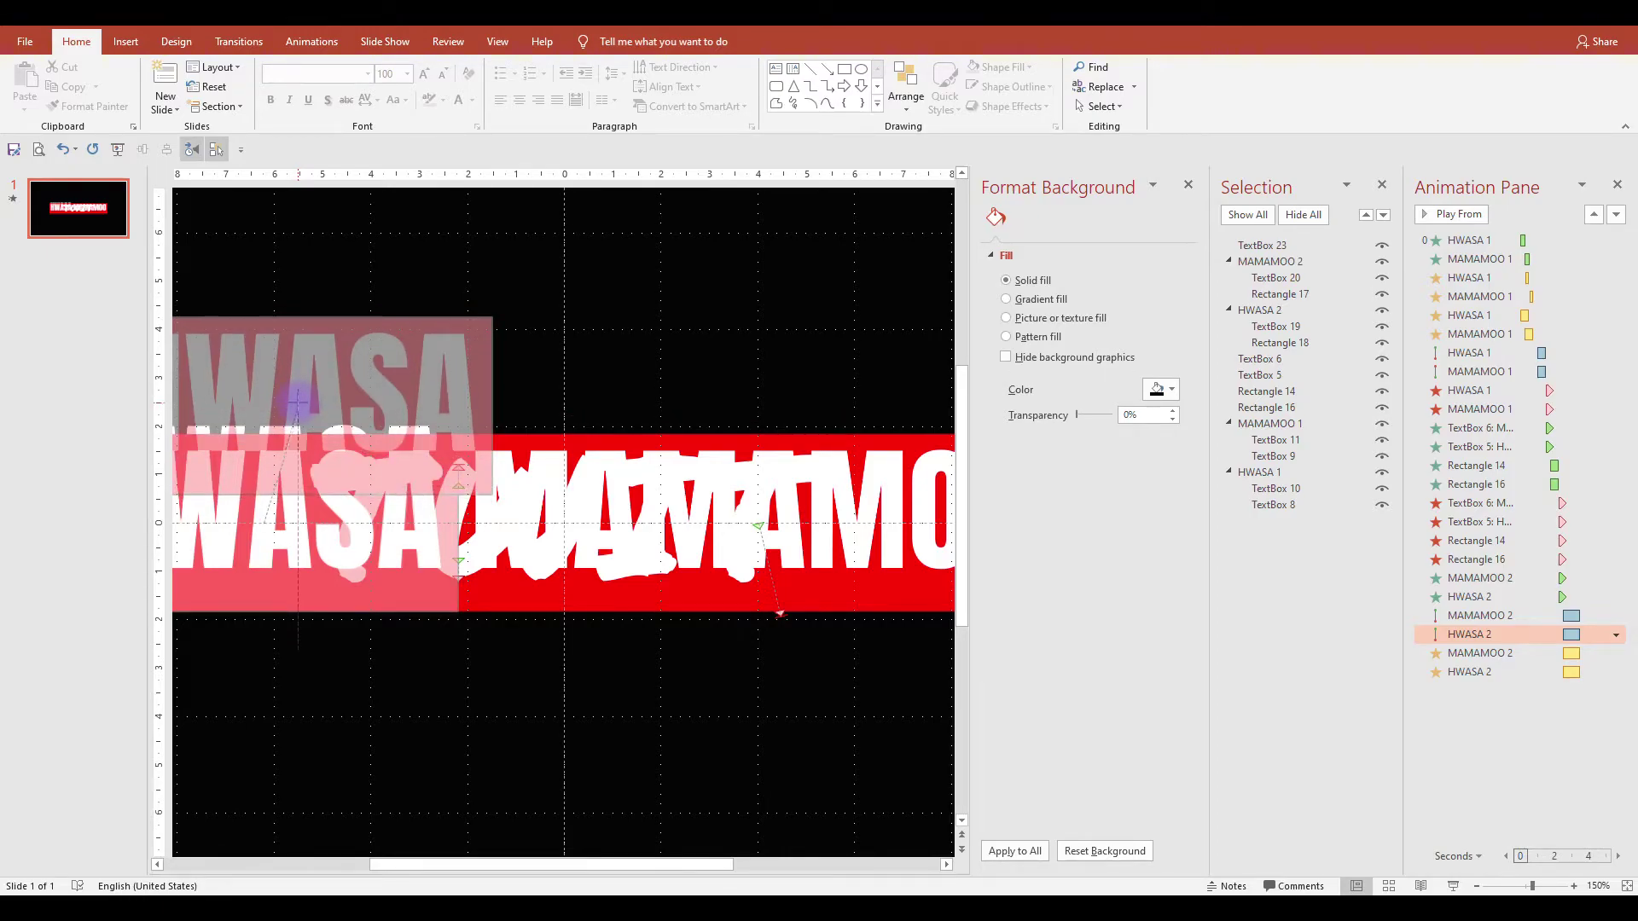
click(117, 150)
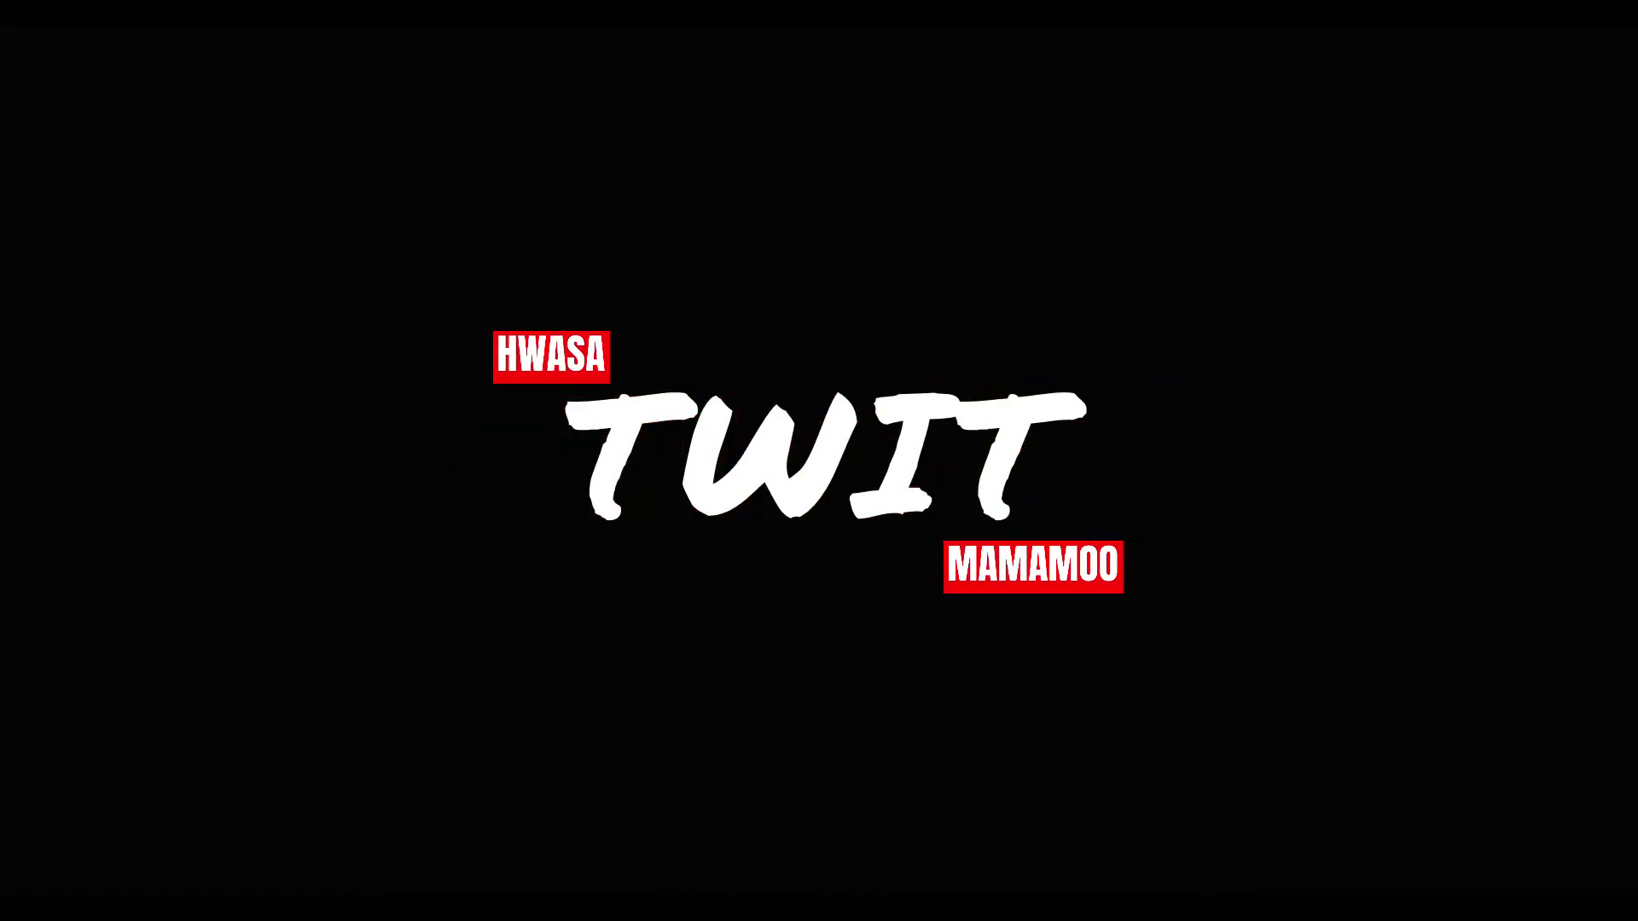
key(Escape)
Nudge the TWIT text box slightly down between the two labels and check it in the slide show.
click(1279, 474)
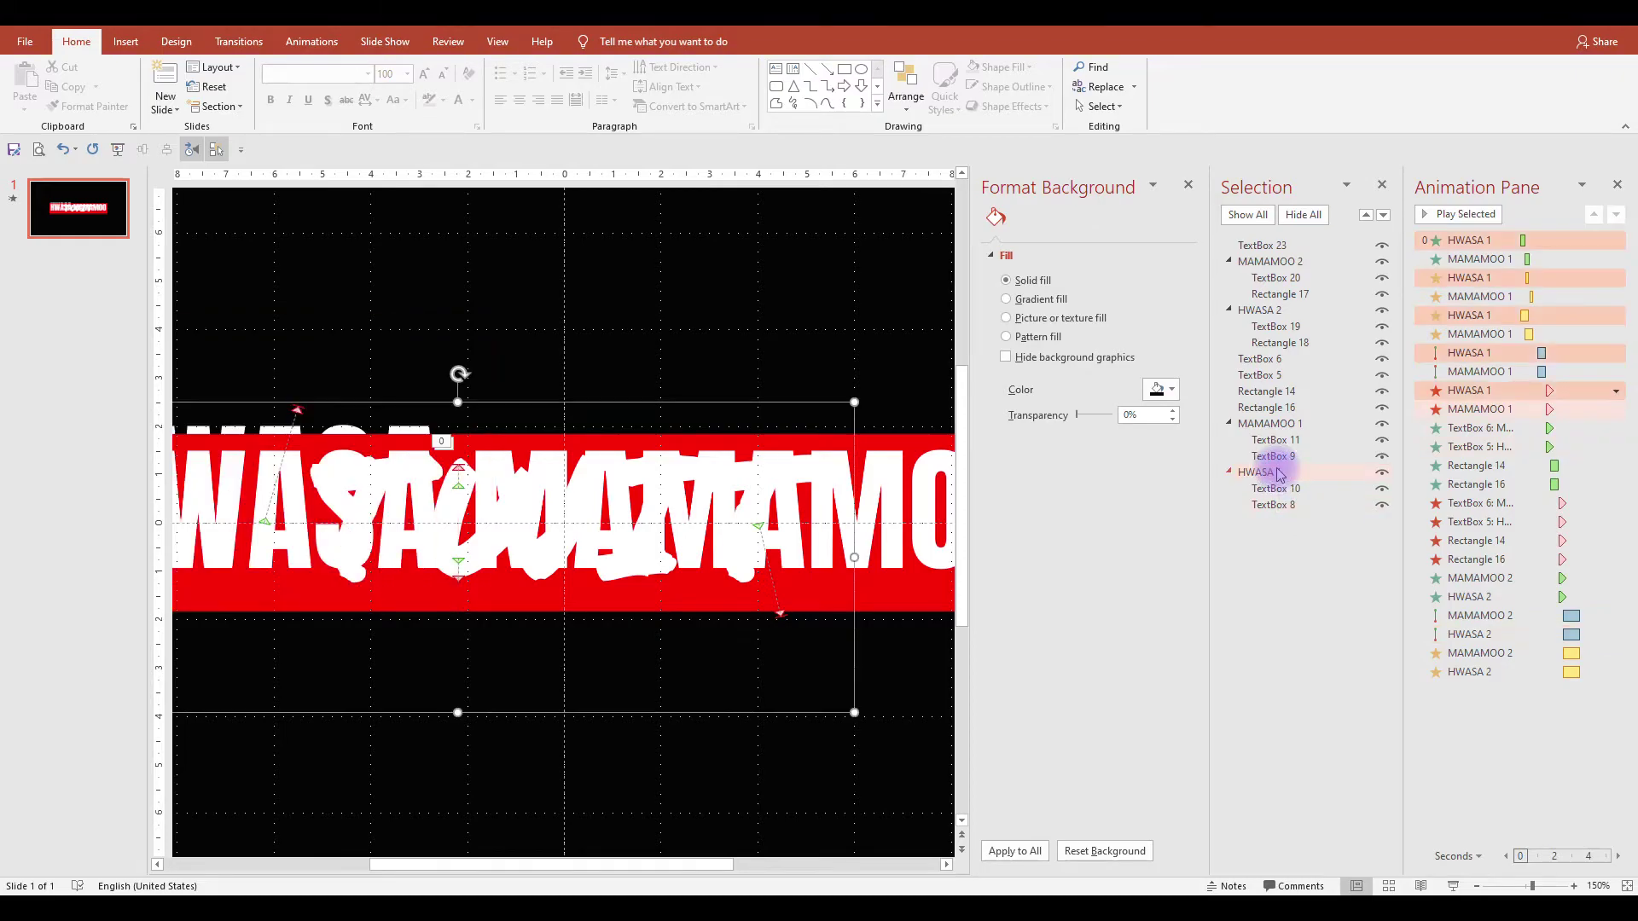
click(1259, 245)
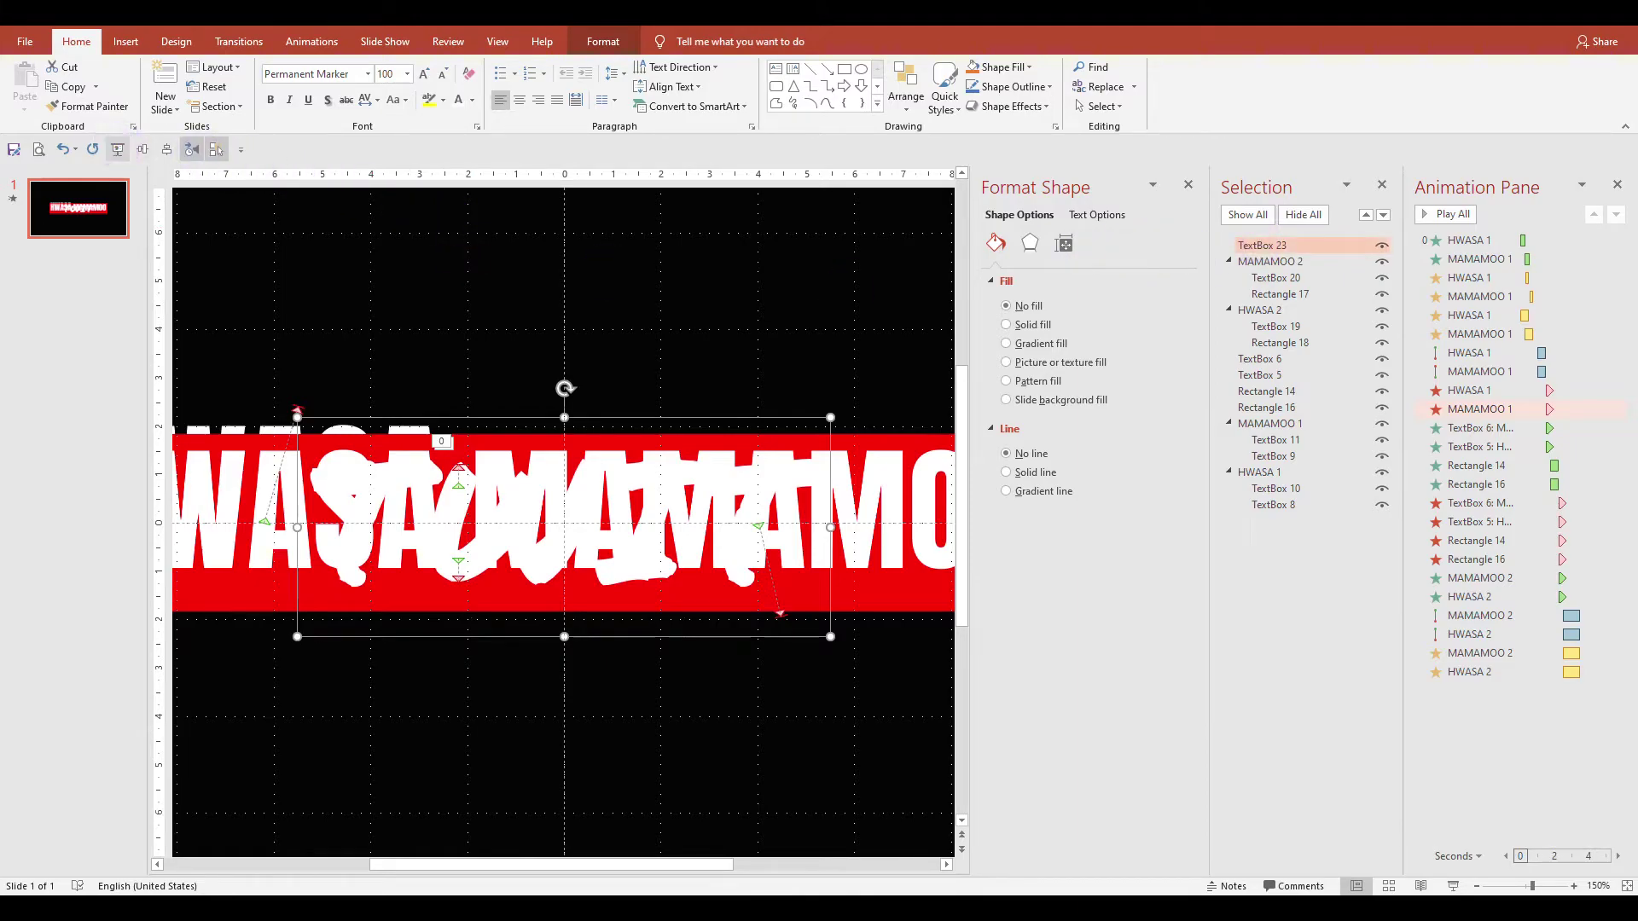
click(120, 150)
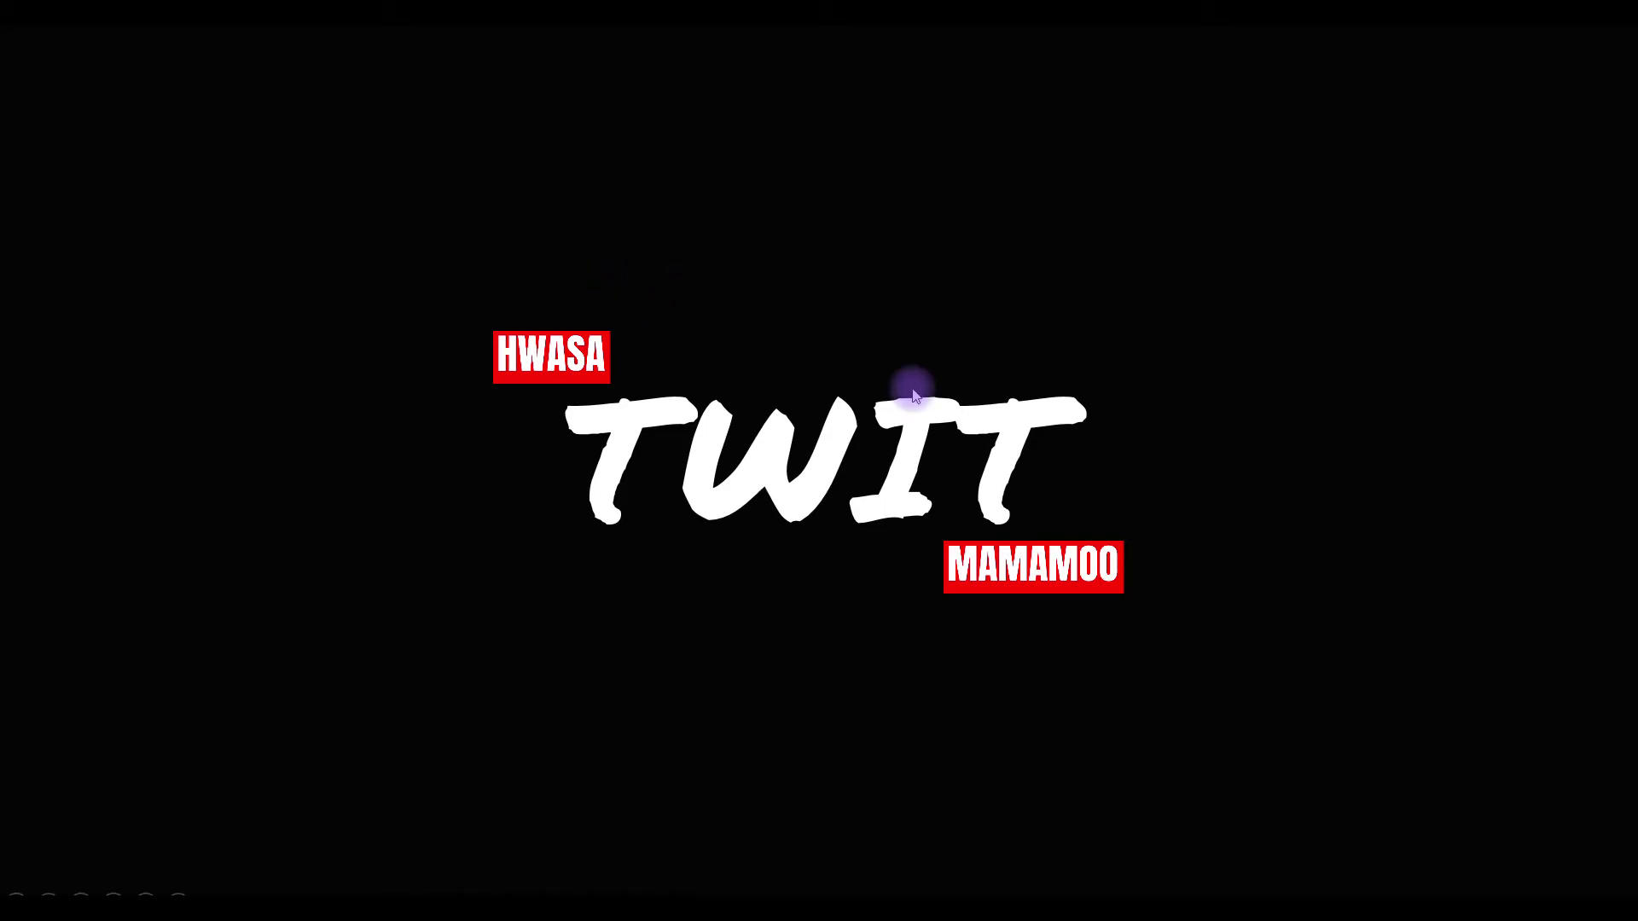
key(Escape)
Send the TWIT text box behind all other objects on the slide.
drag(1261, 246, 1289, 511)
click(329, 42)
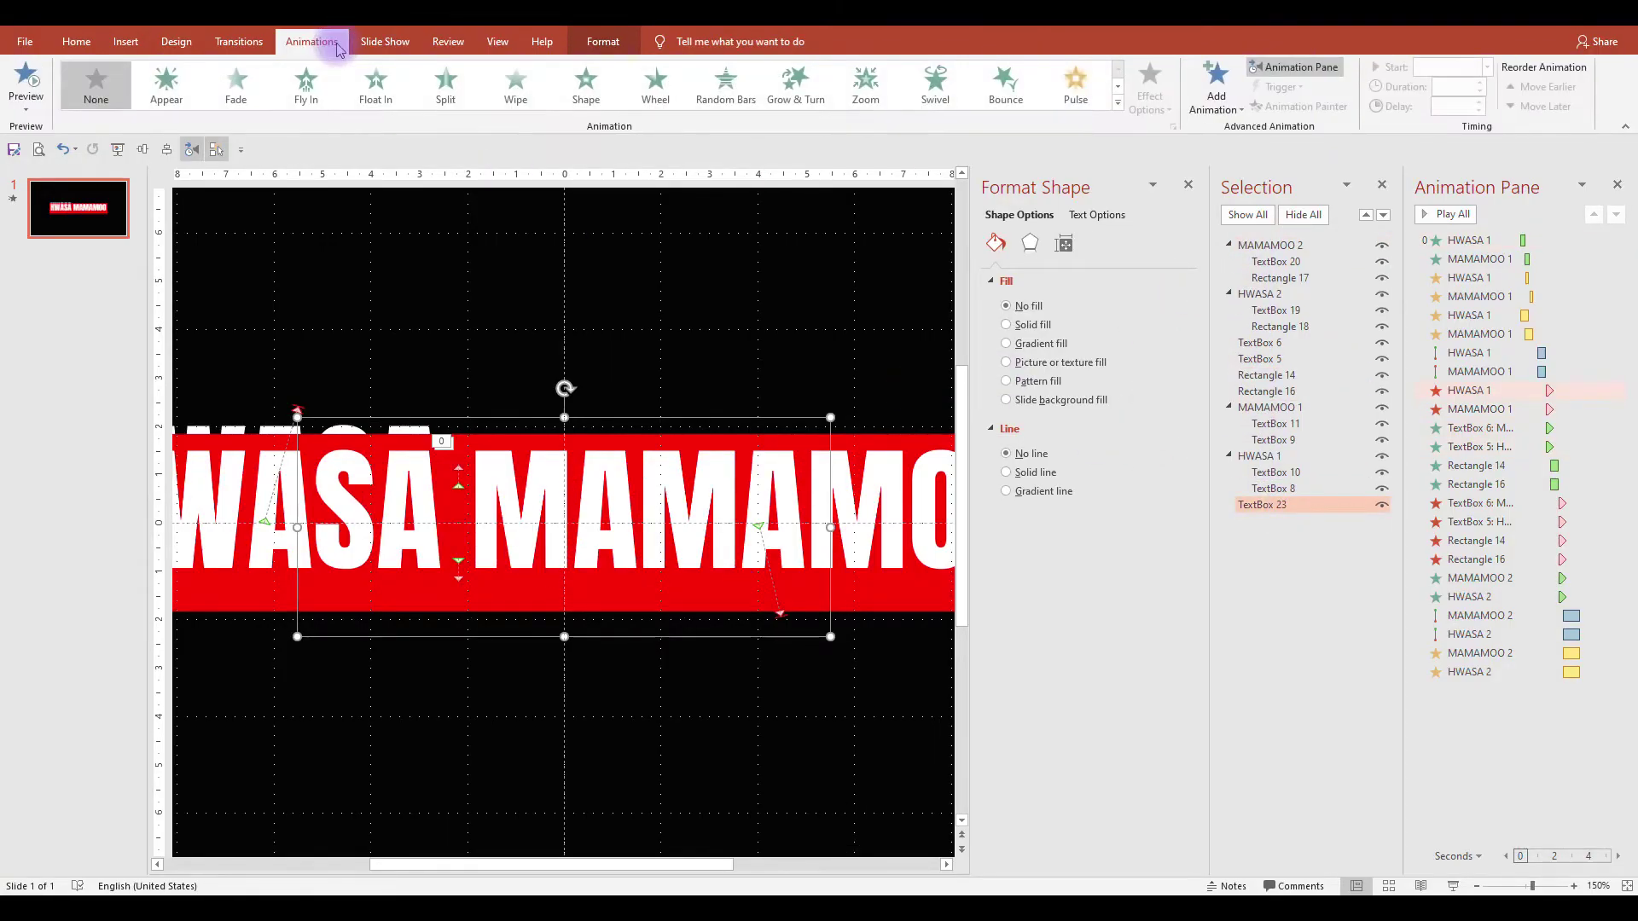
Apply the Compress entrance effect to the TWIT text box.
click(1119, 106)
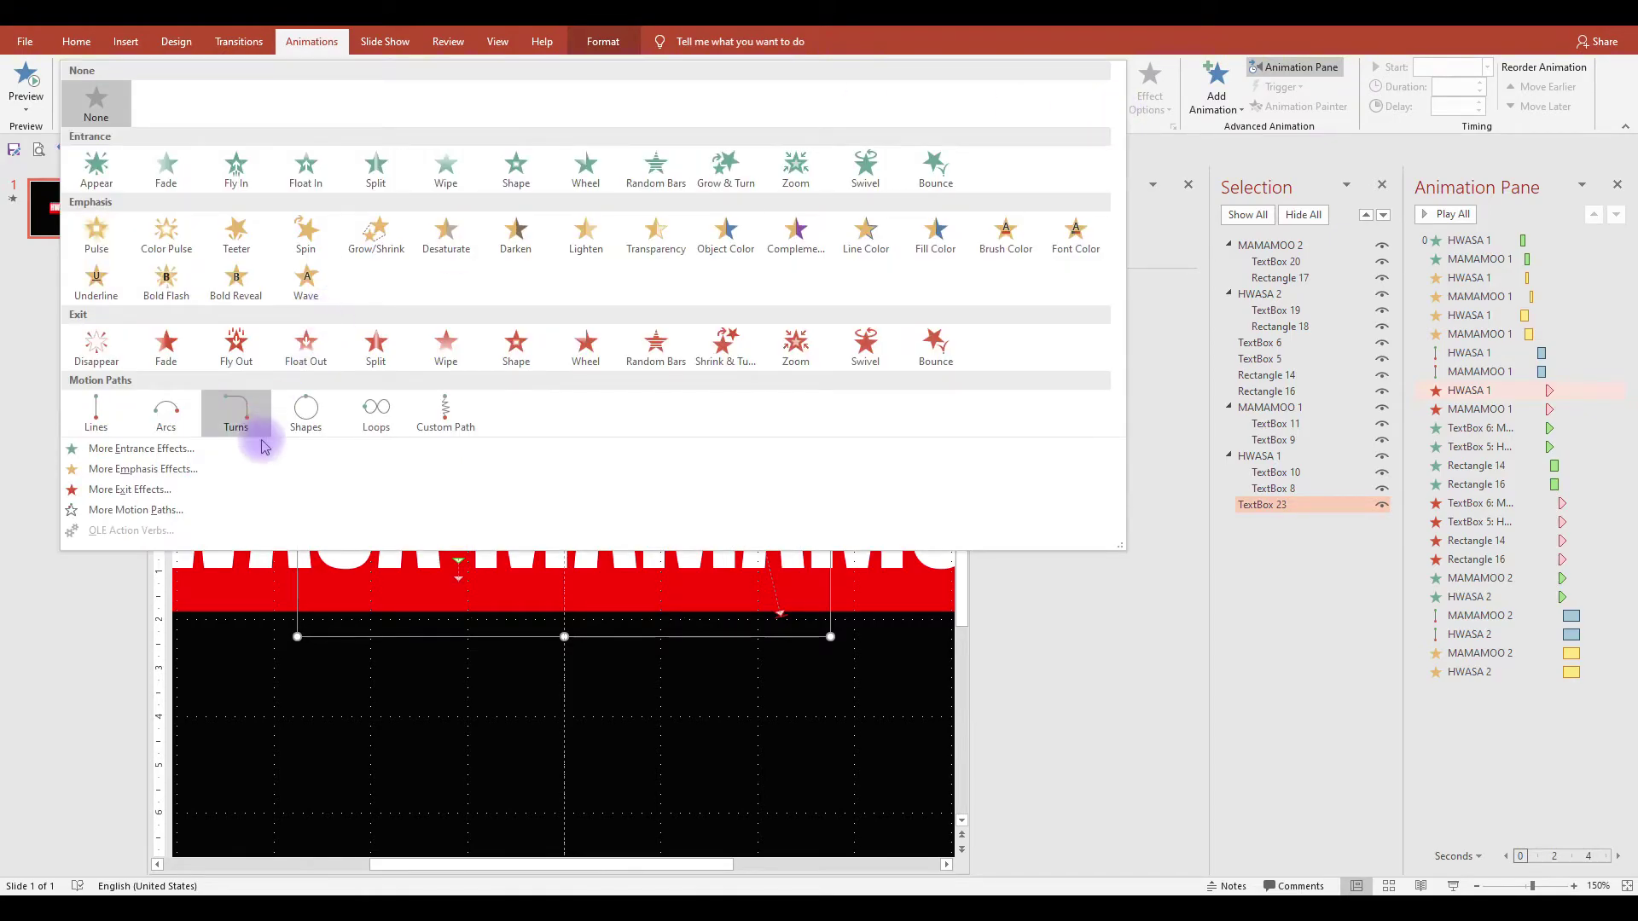
click(128, 439)
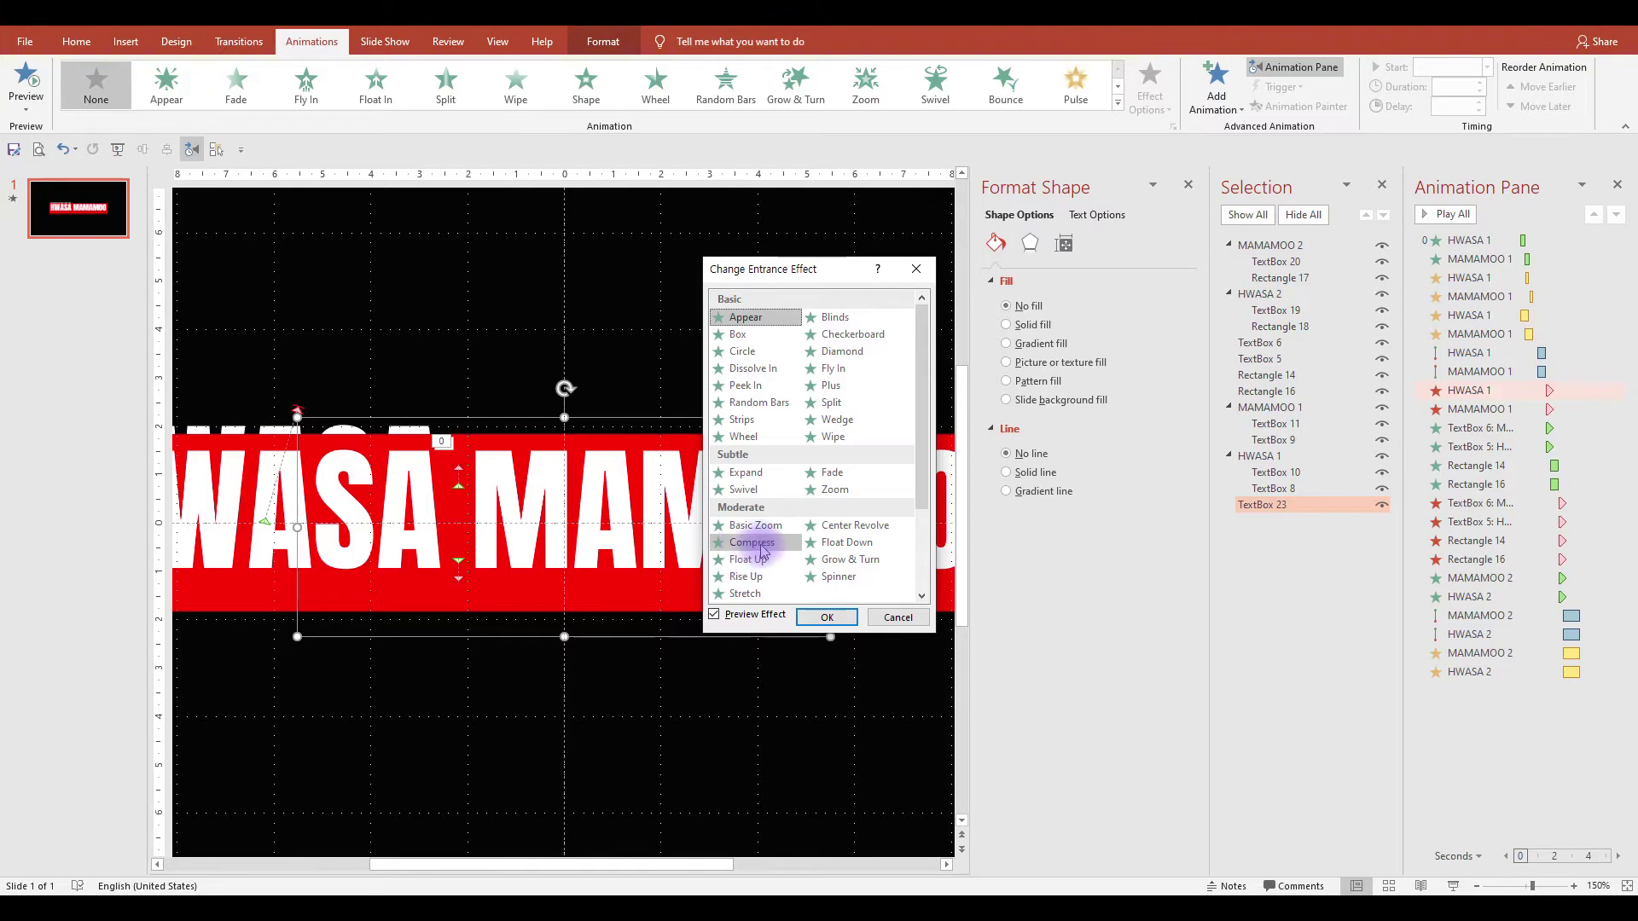
click(754, 544)
click(826, 616)
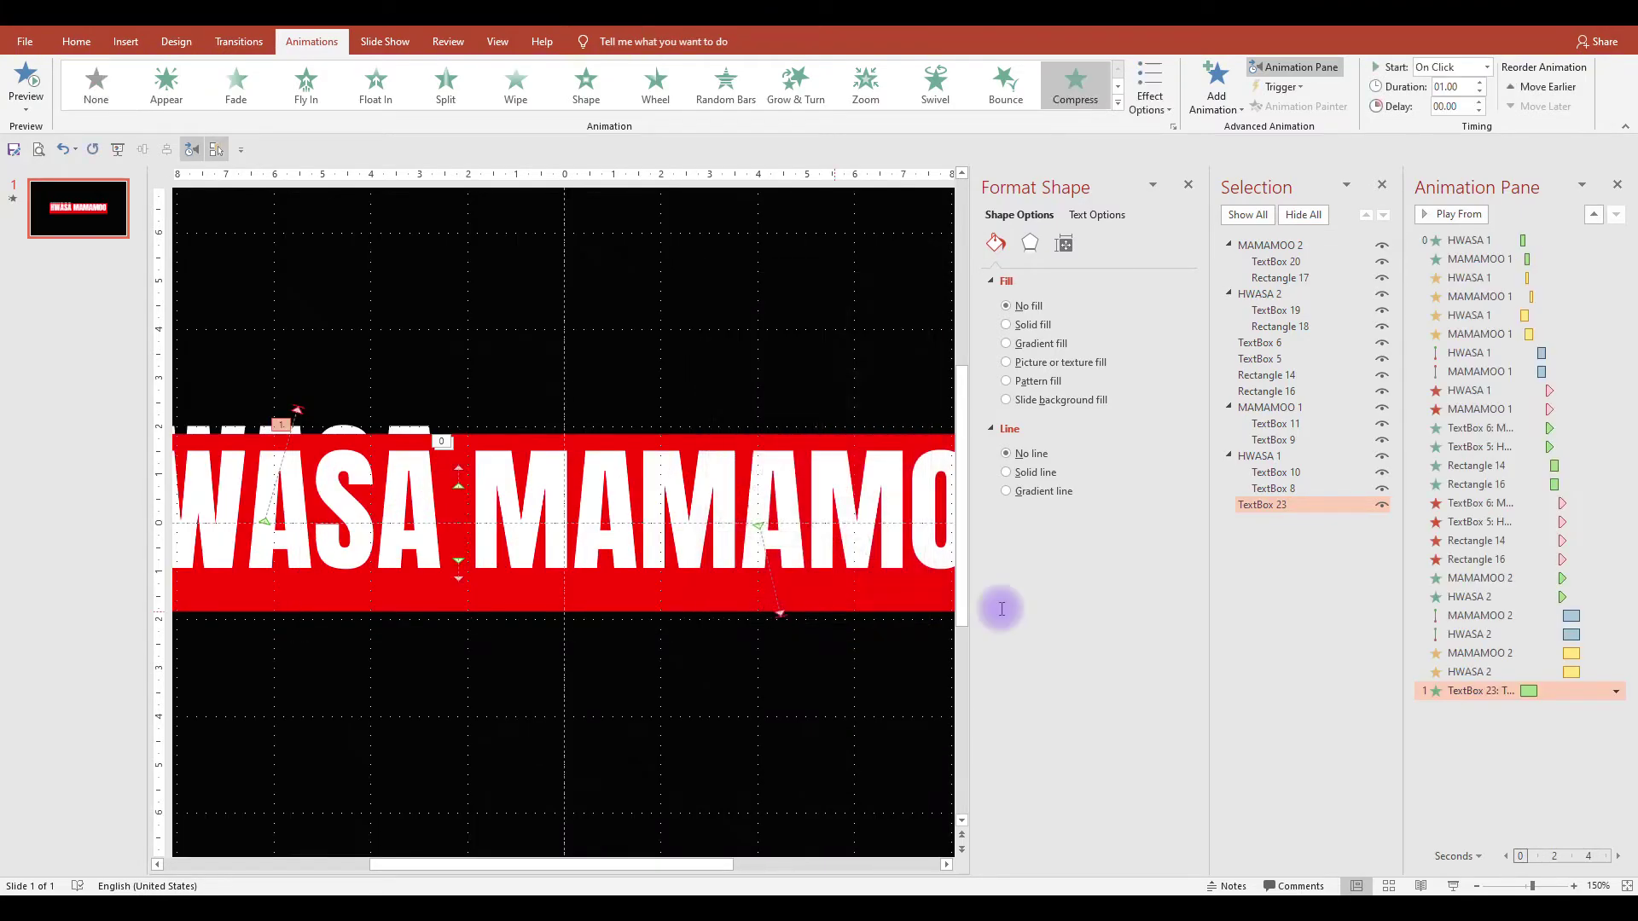
Set the TWIT entrance to start With Previous with a 2.50 s delay, and preview the animation.
click(1494, 693)
right_click(1494, 692)
click(1509, 727)
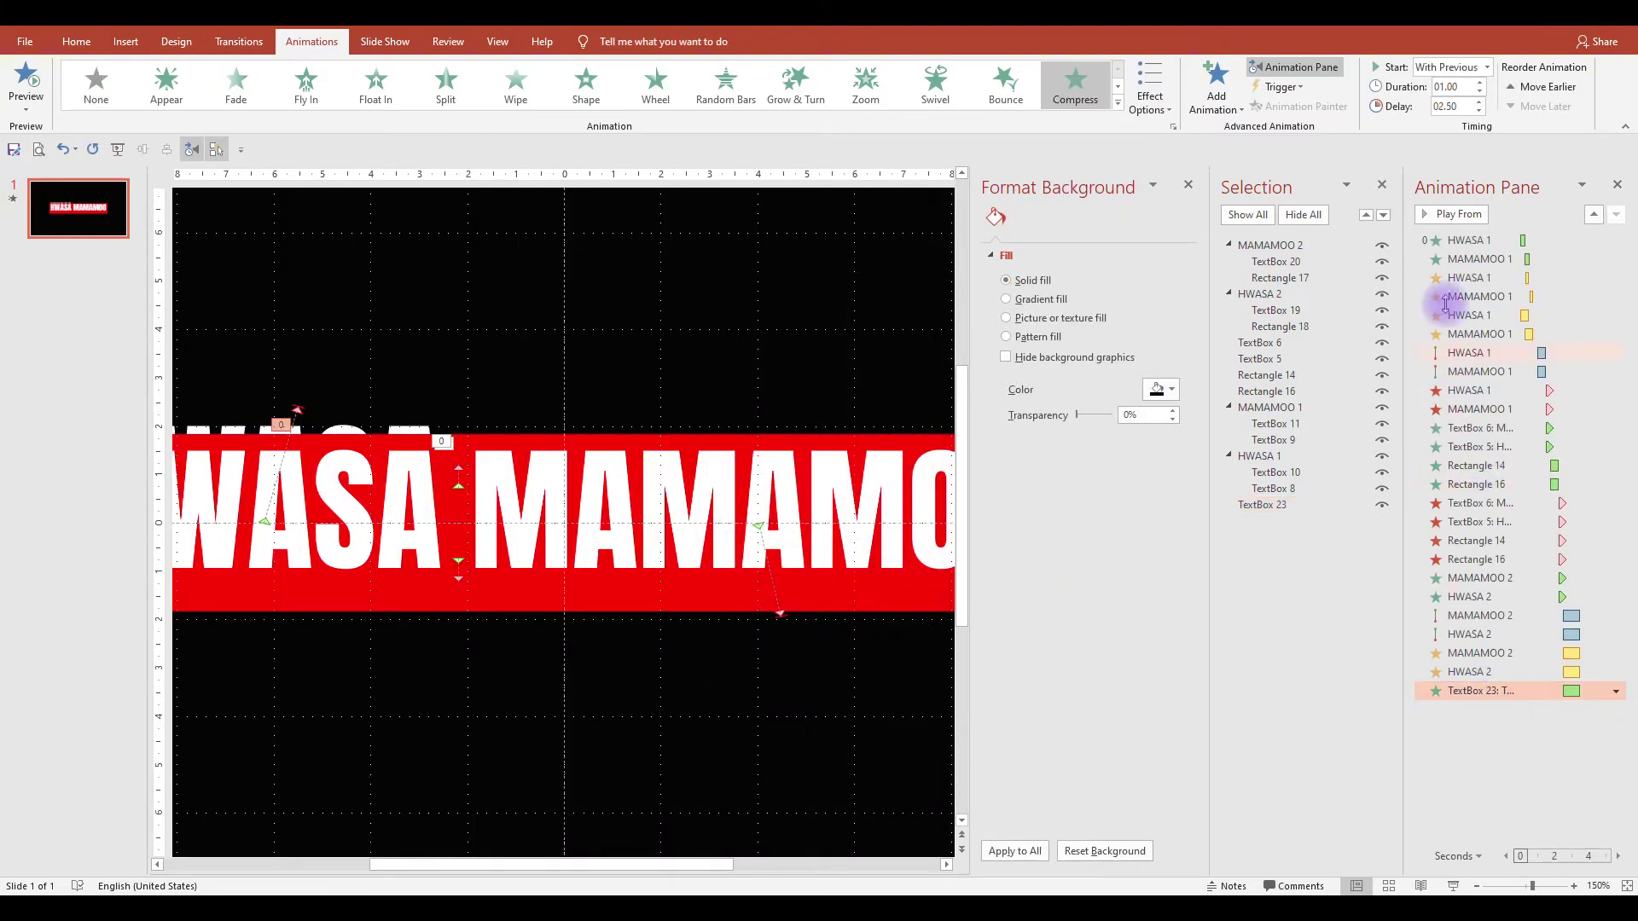
click(1479, 113)
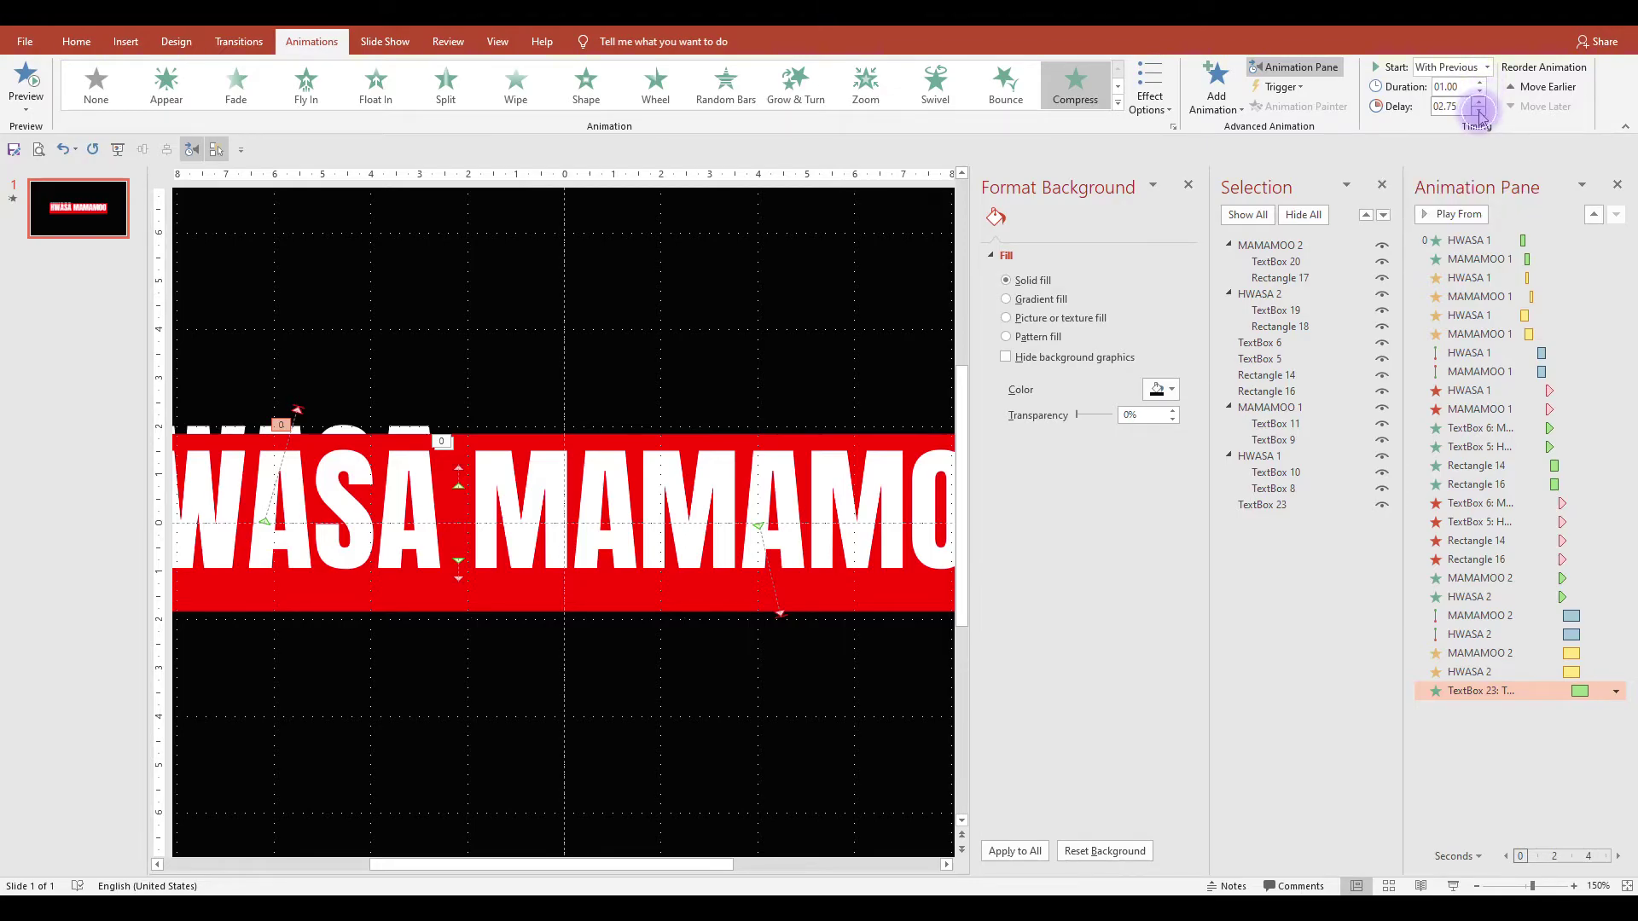
click(1443, 214)
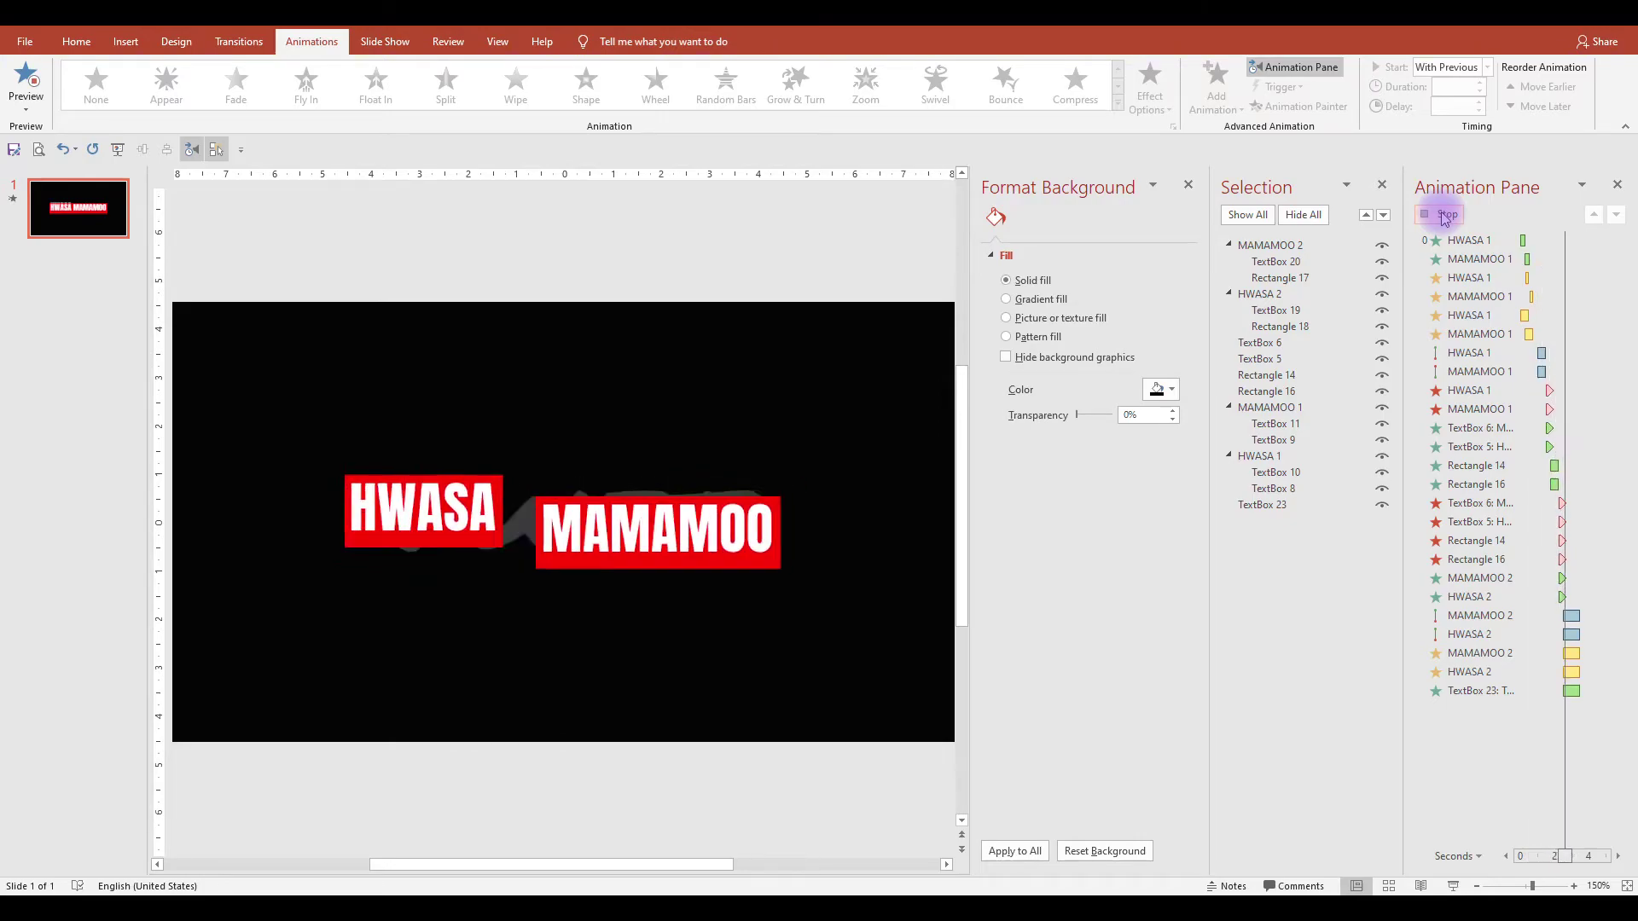
Add a second Lines motion path to MAMAMOO 2 and HWASA 2, starting With Previous, with 3.00 s duration and 3.75 s delay.
click(1486, 658)
ctrl+click(1486, 671)
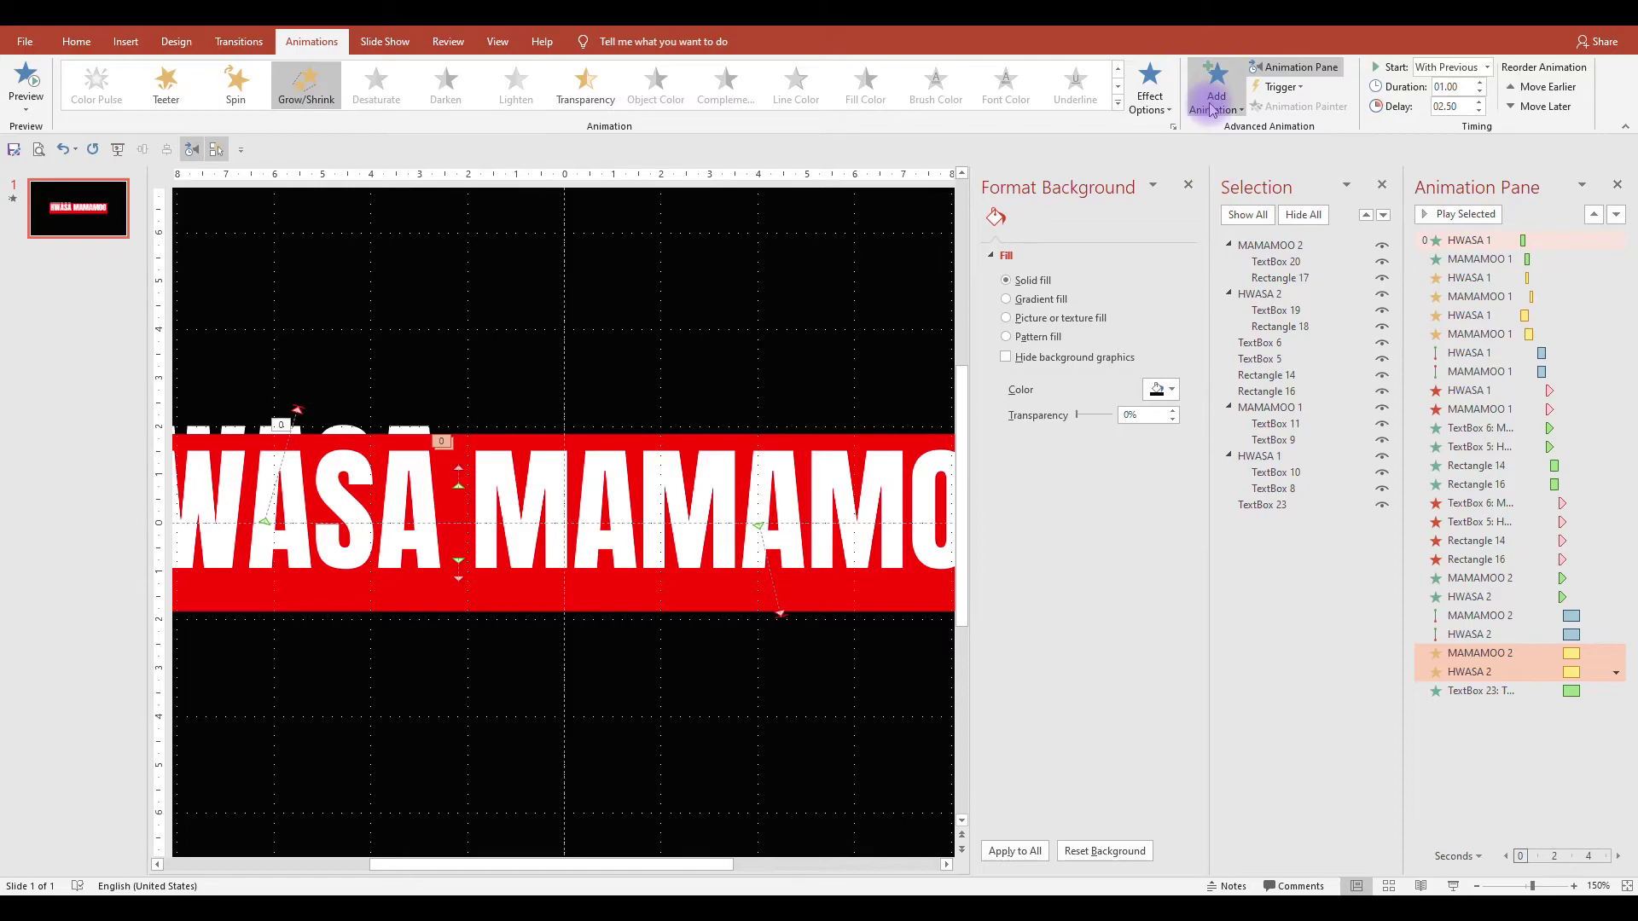
click(1214, 94)
click(1225, 681)
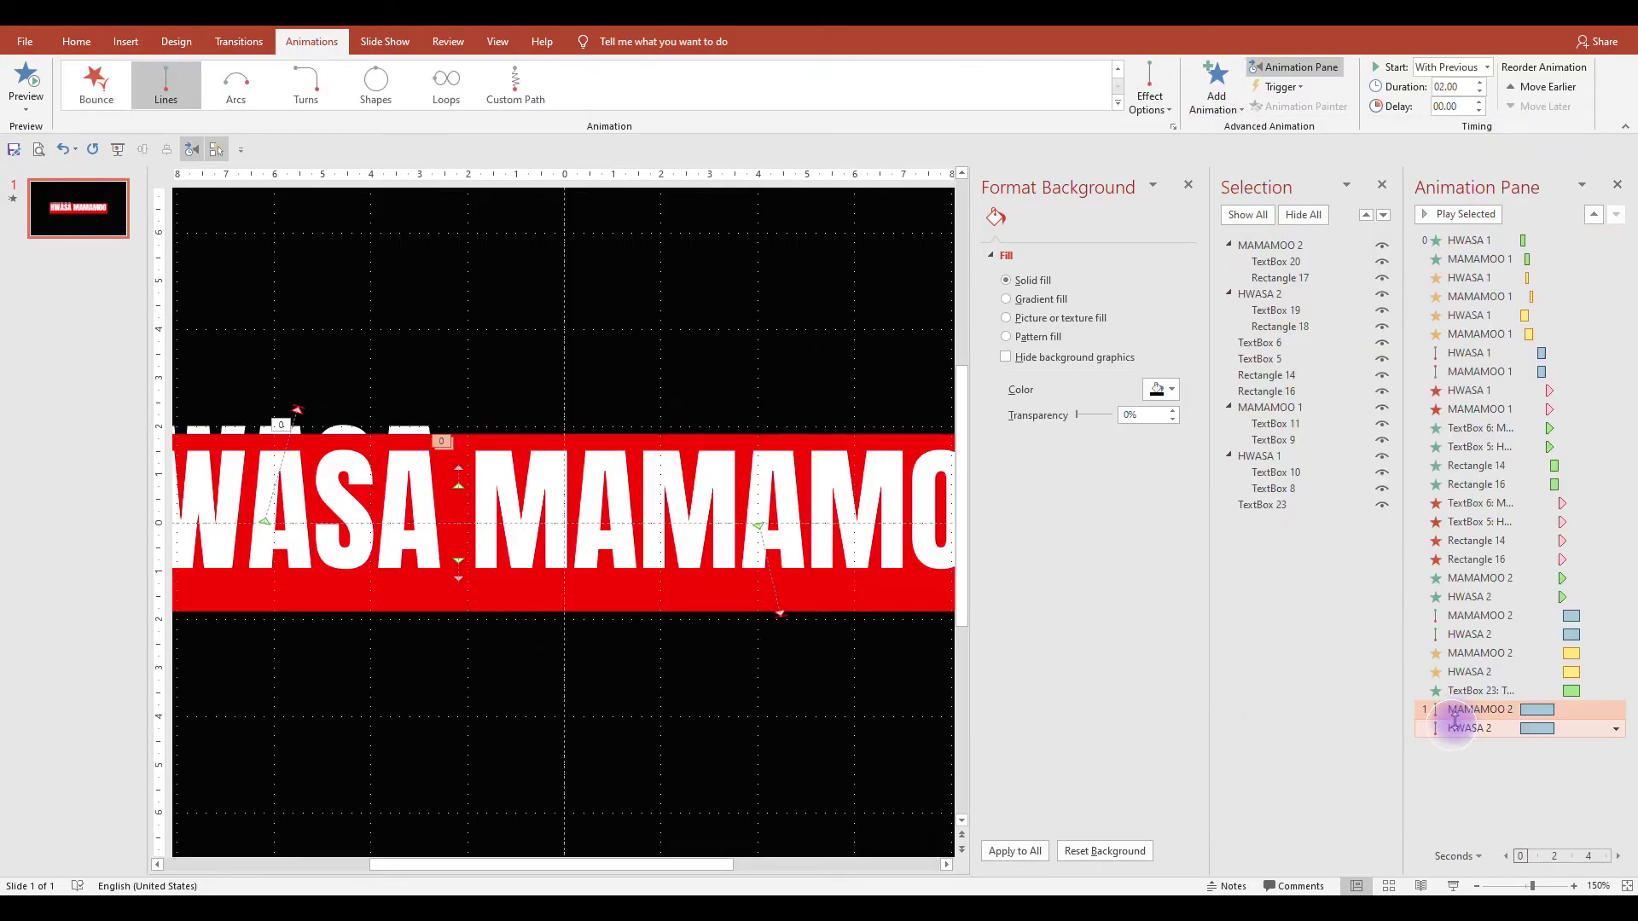
right_click(1477, 708)
click(1514, 744)
click(1478, 101)
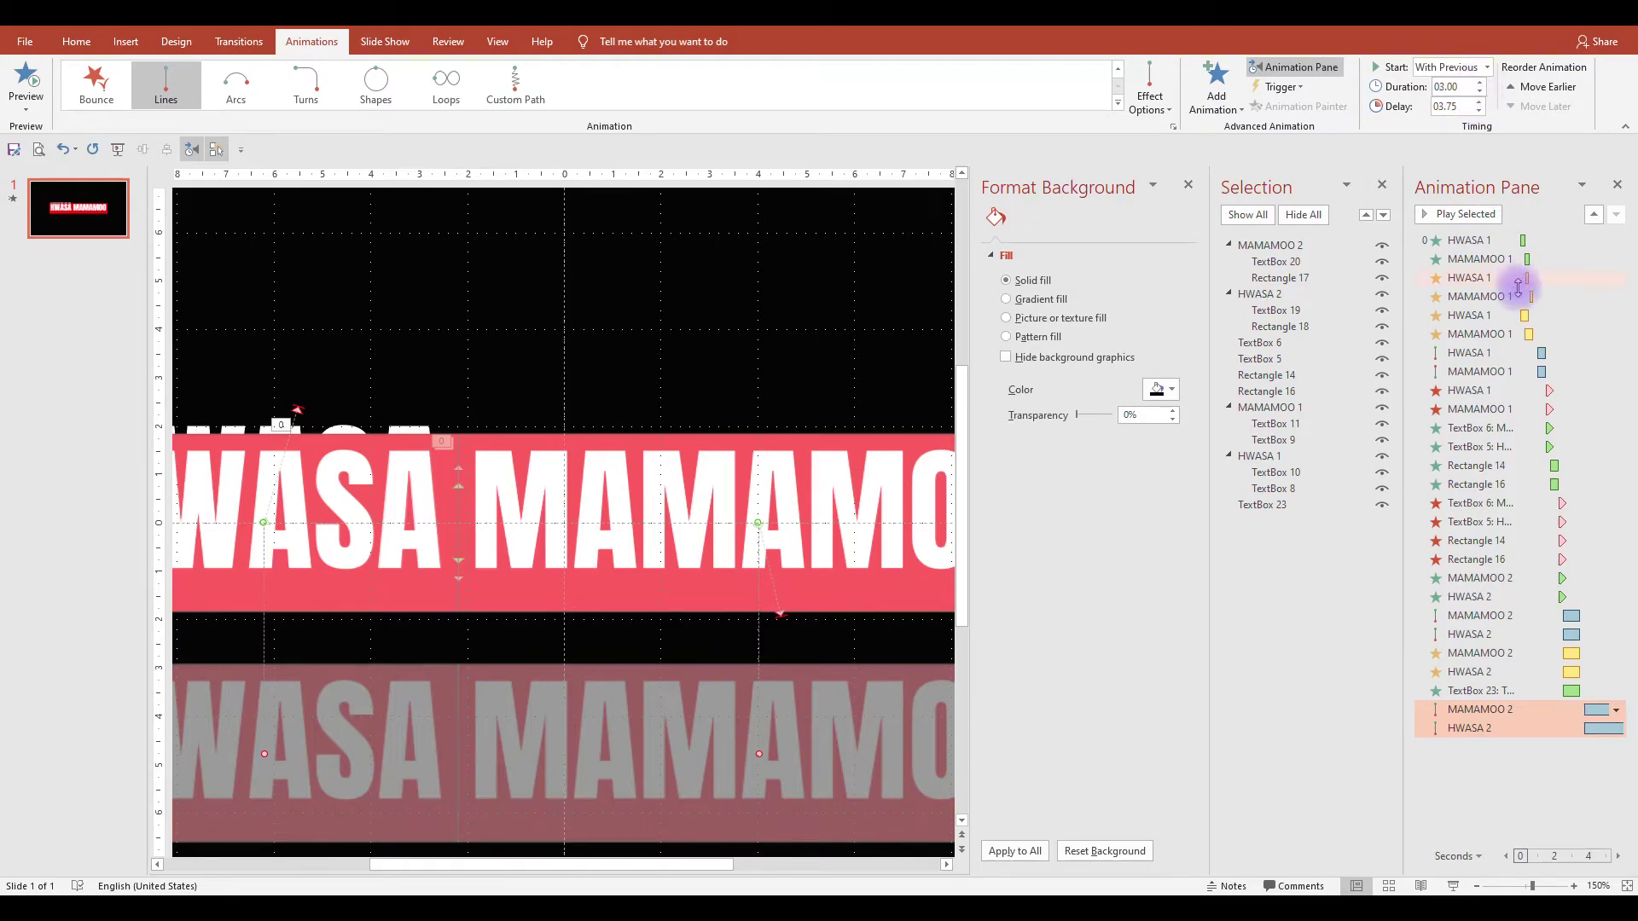
Start the new HWASA 2 path at the end of its first path and end it horizontally across on the slide's vertical centre line.
scroll(630, 519, down, 3)
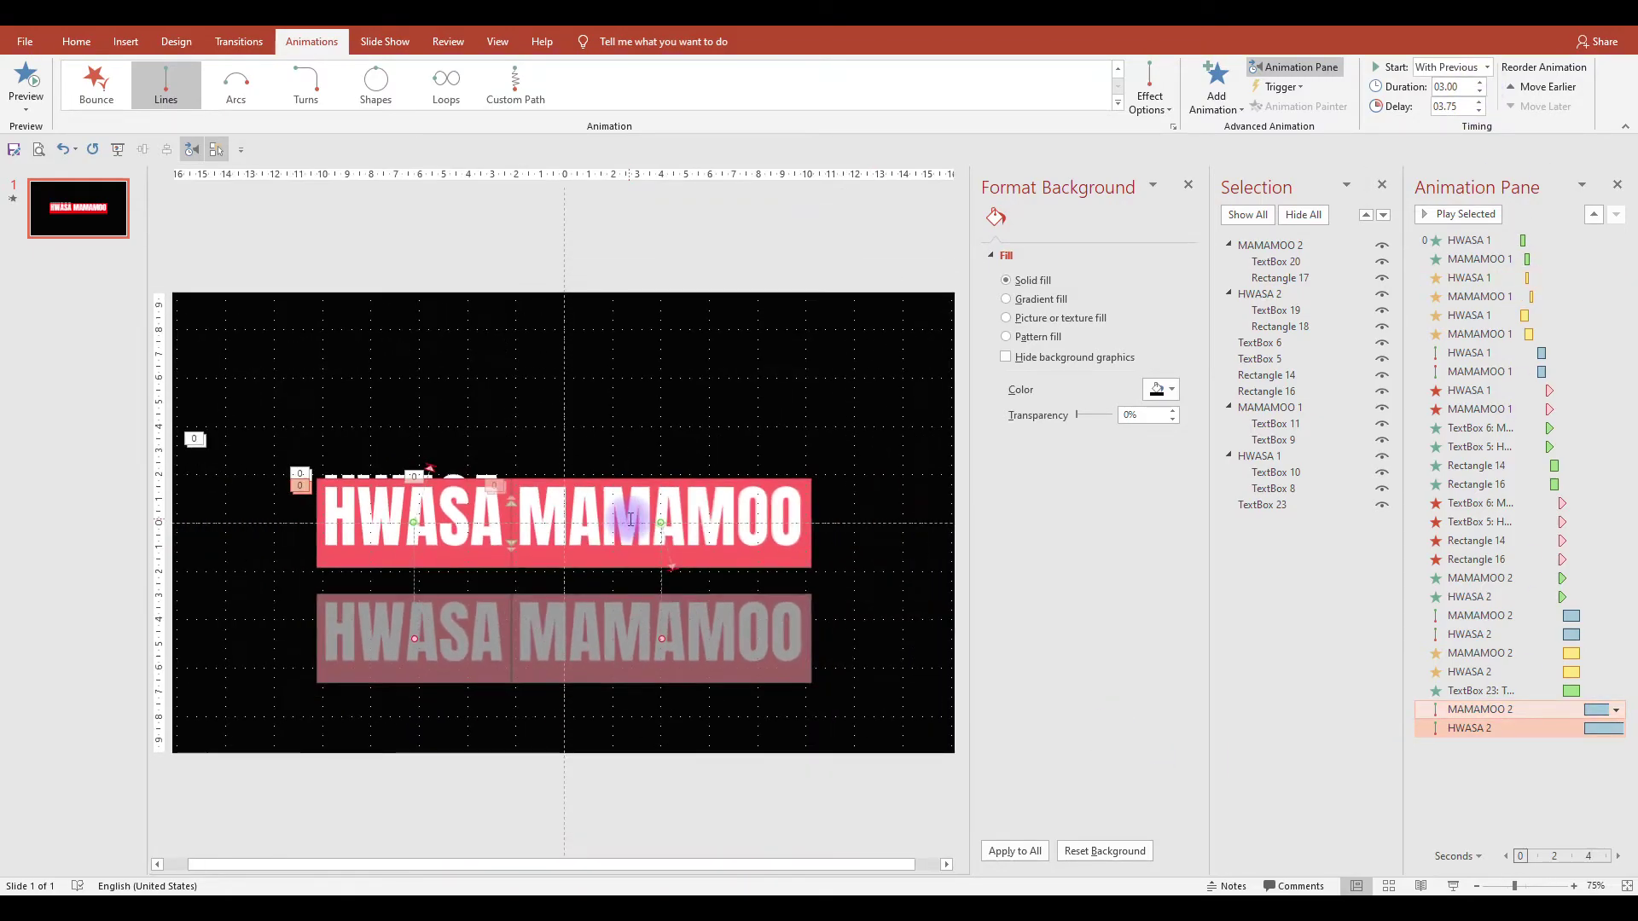
click(458, 713)
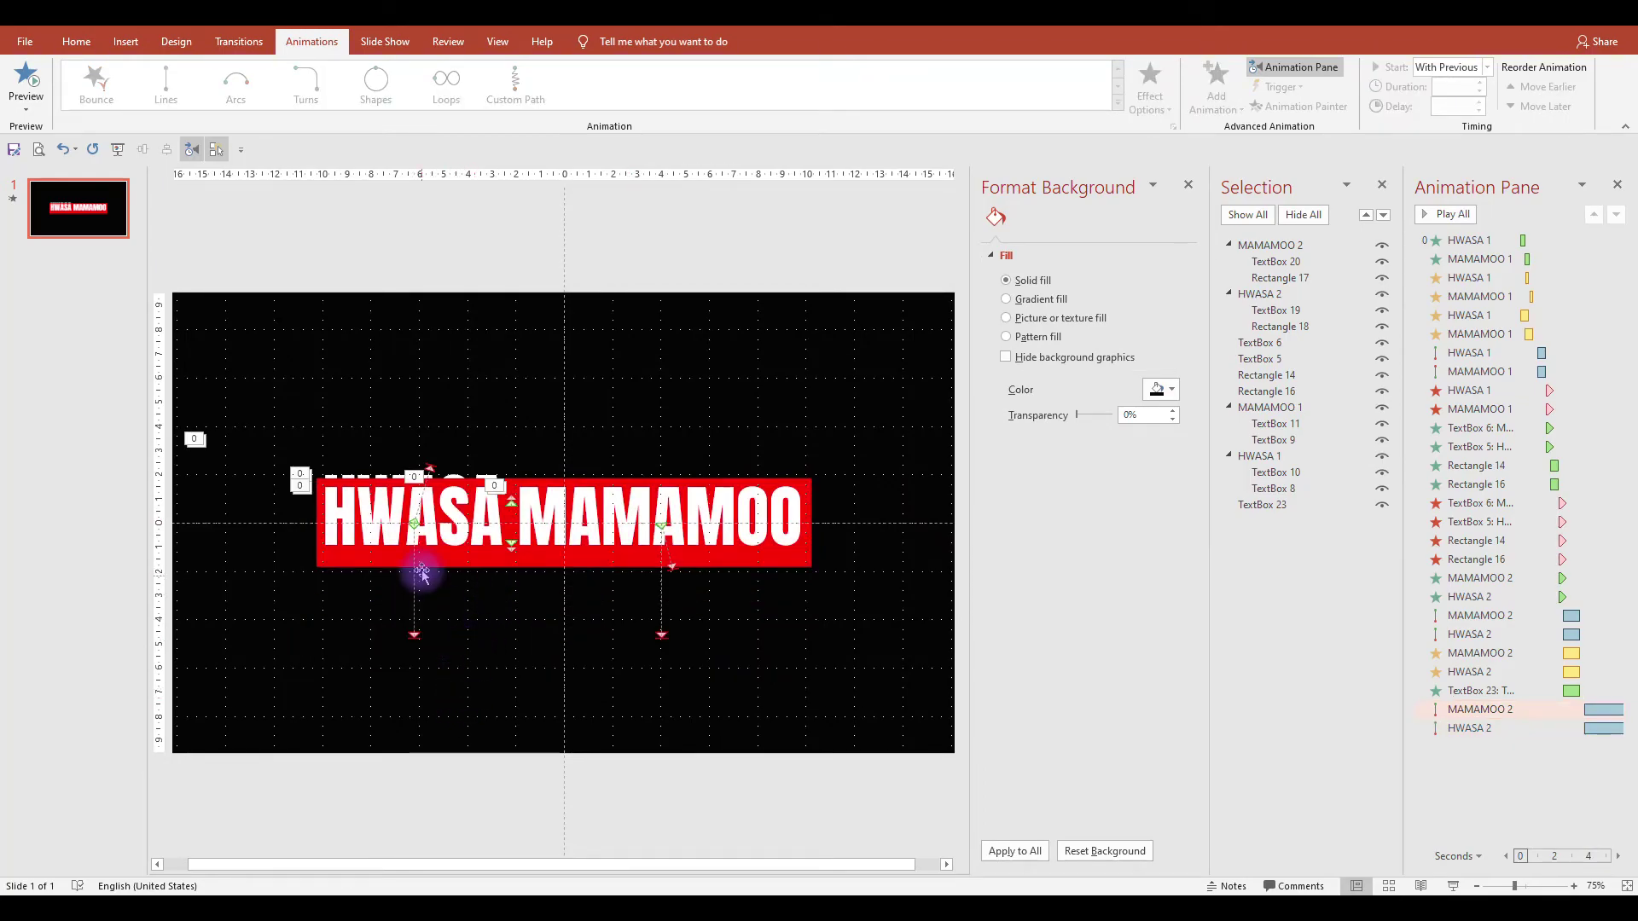
click(414, 635)
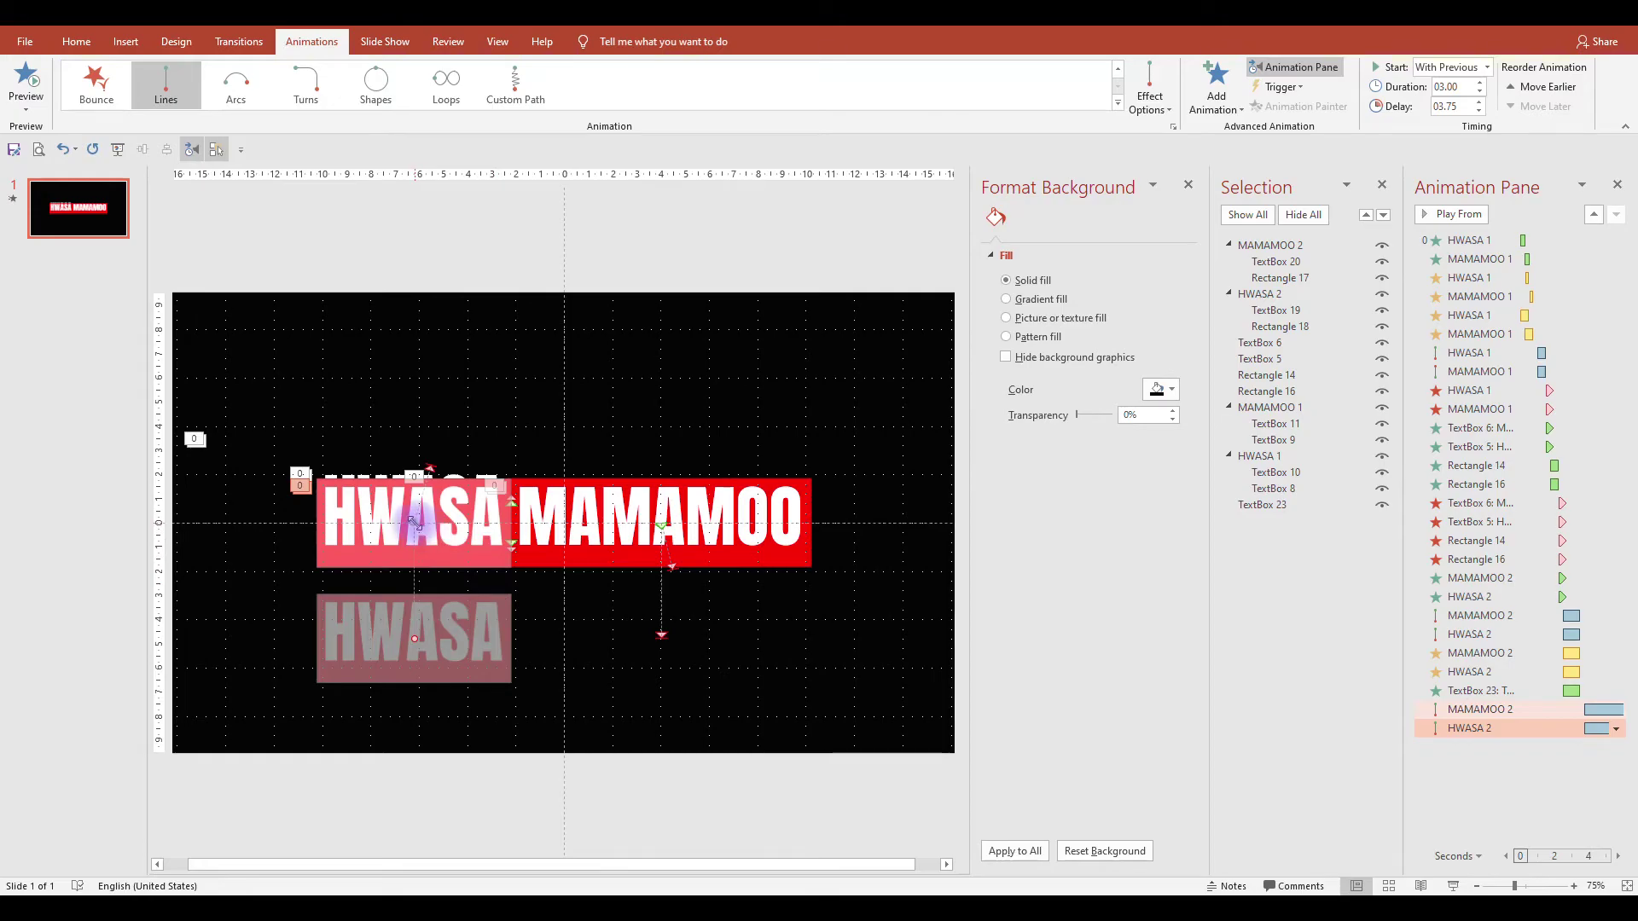
drag(410, 495, 429, 437)
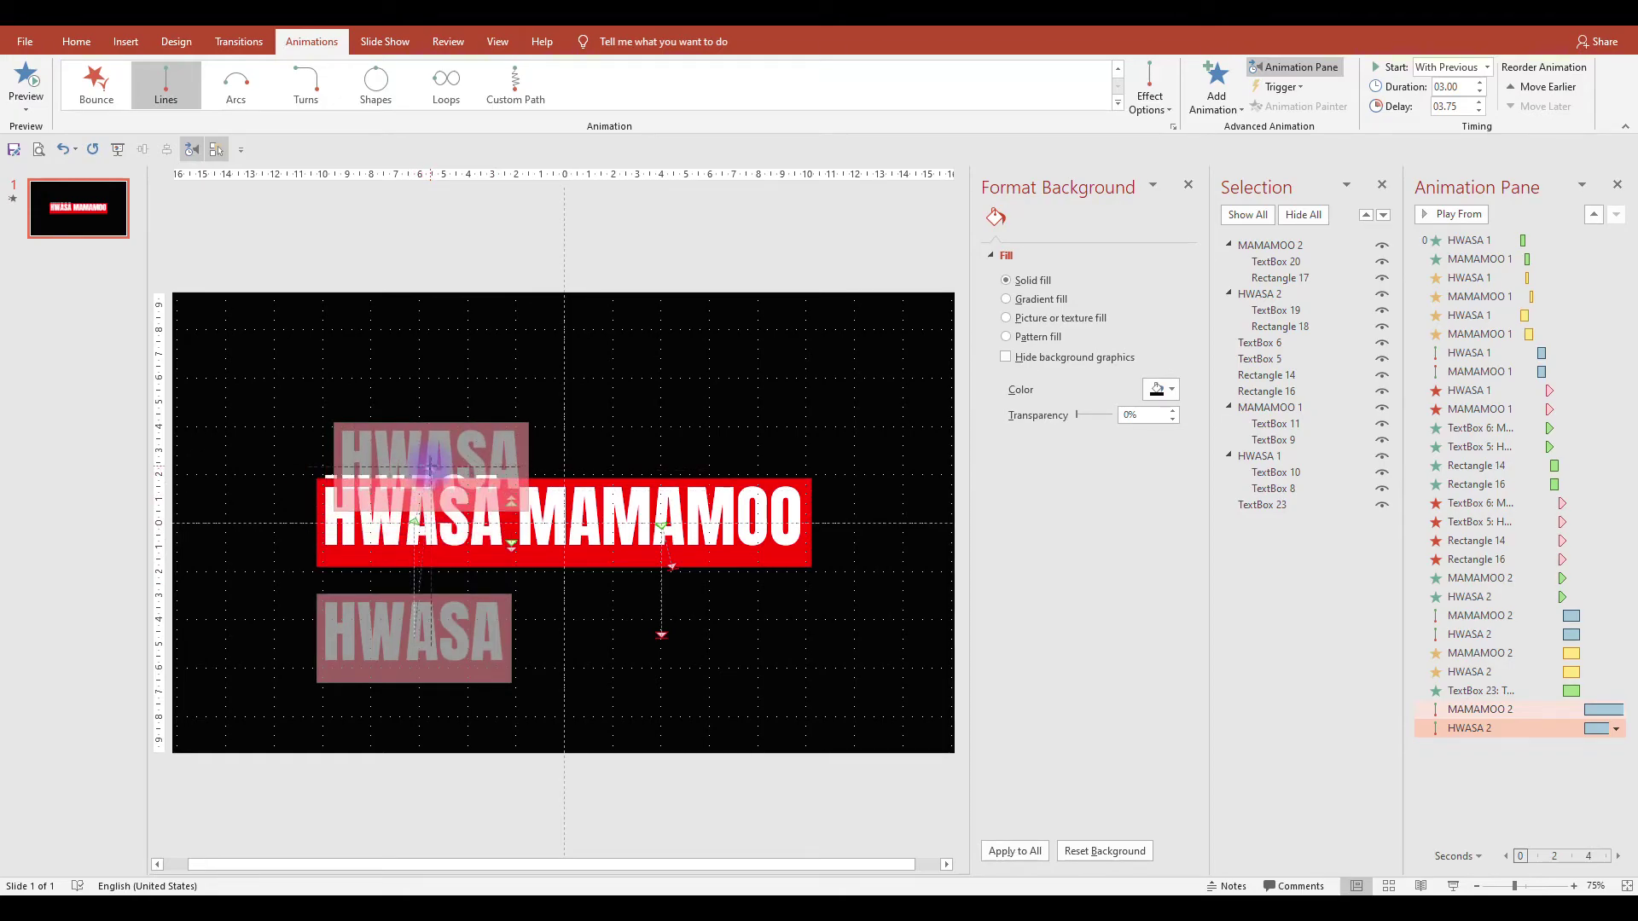
drag(414, 636, 564, 467)
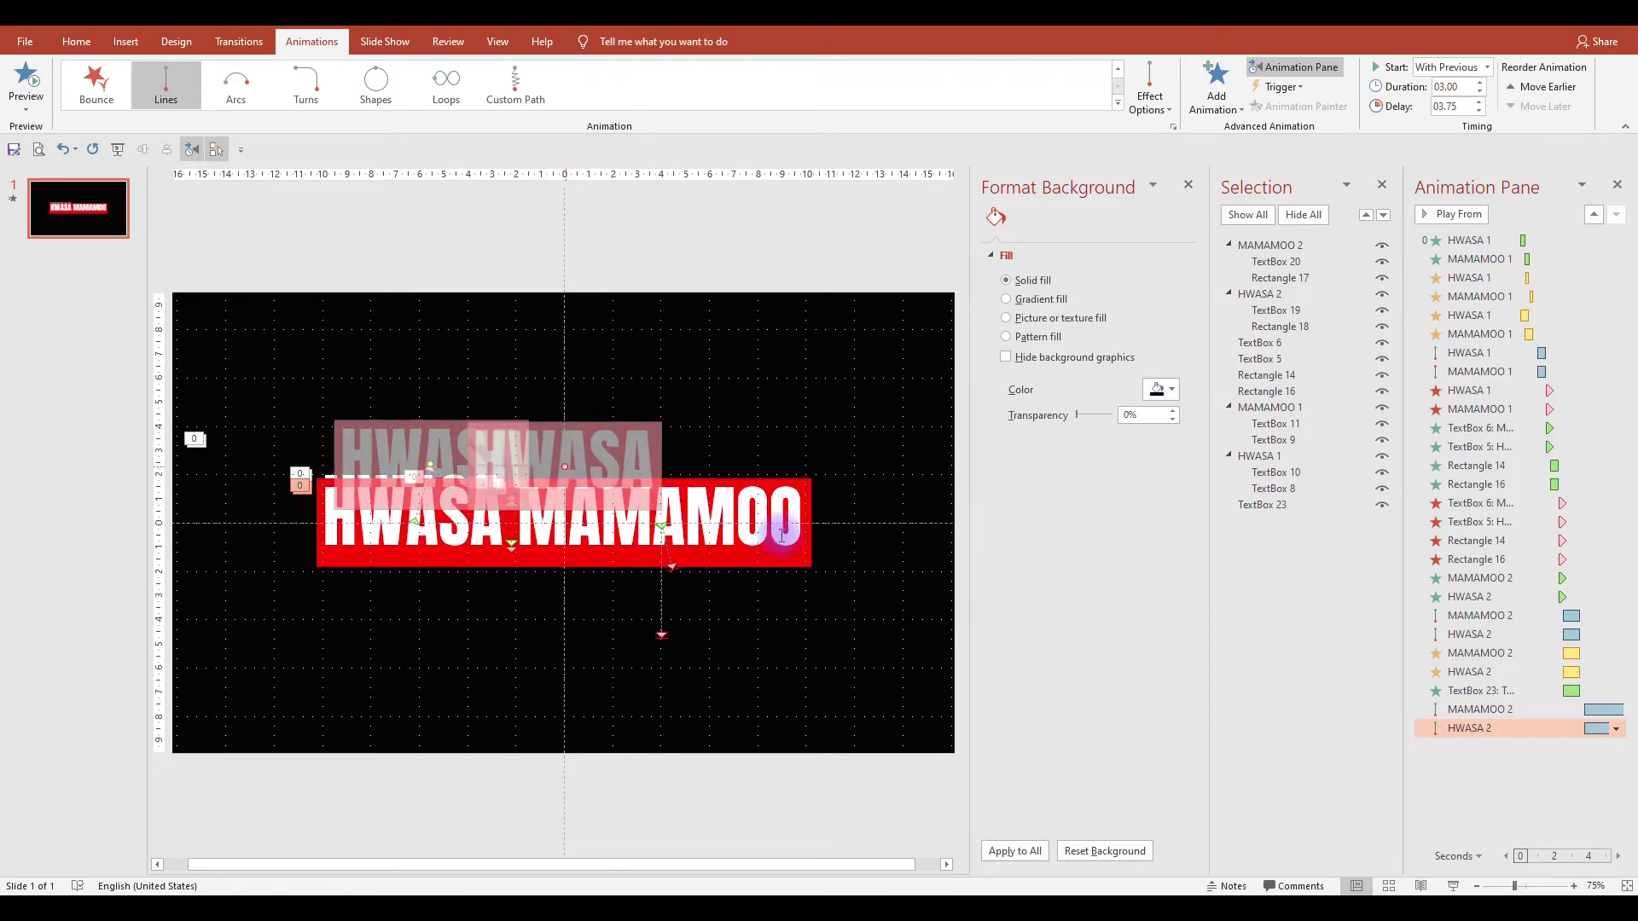
Start the new MAMAMOO 2 path at the end of its first path and end it level on the slide's vertical centre line.
click(659, 636)
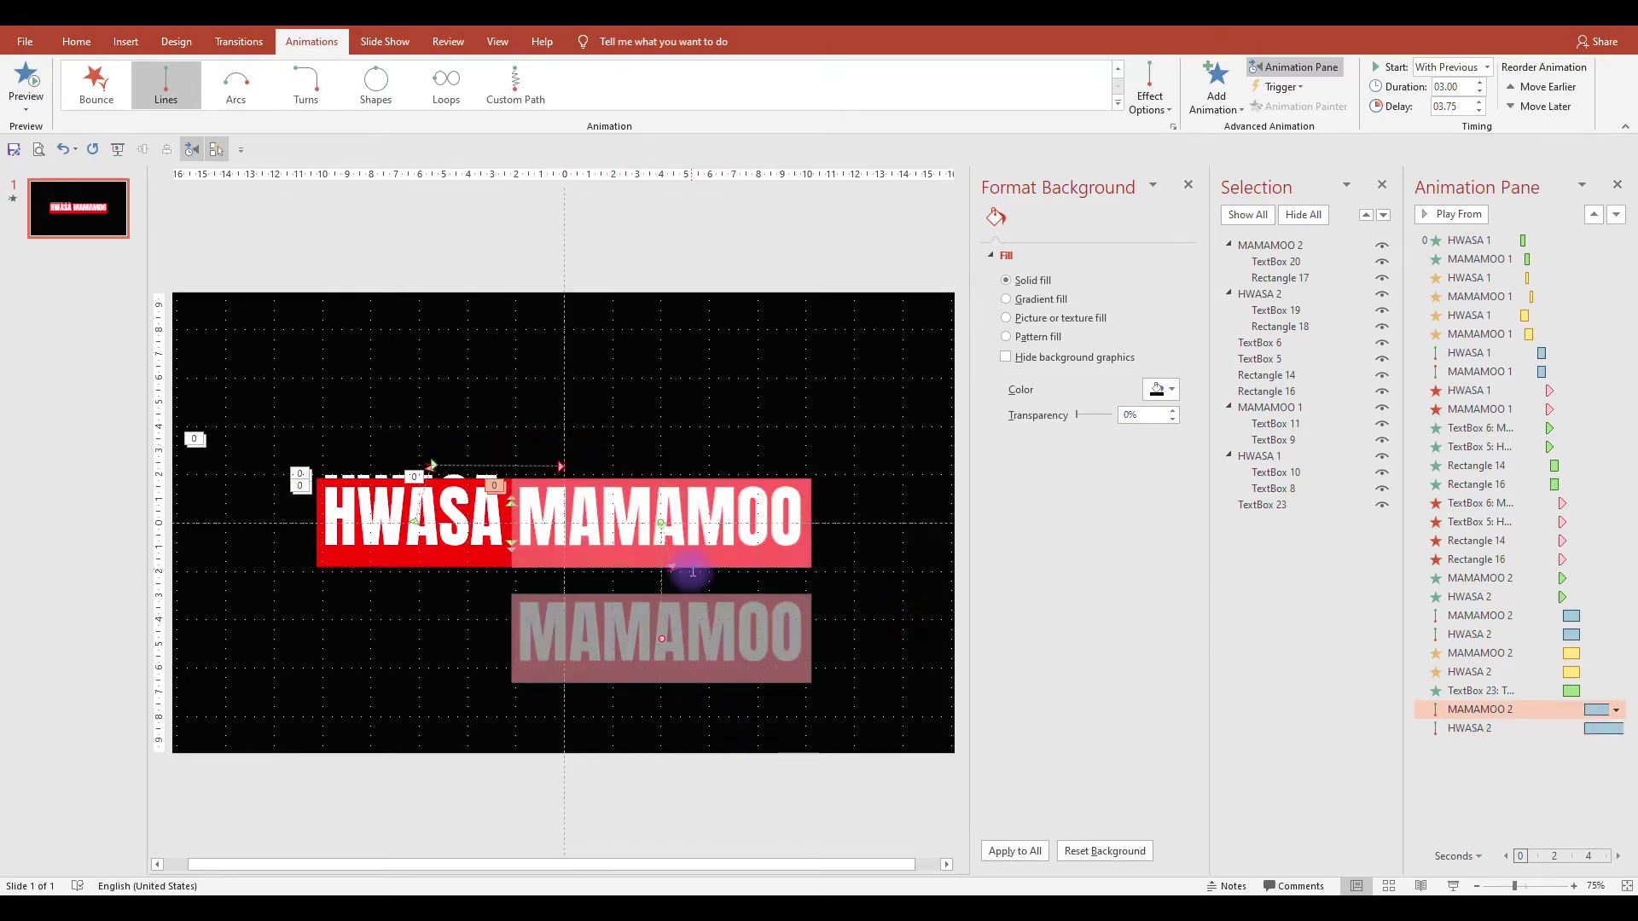
drag(661, 520, 669, 556)
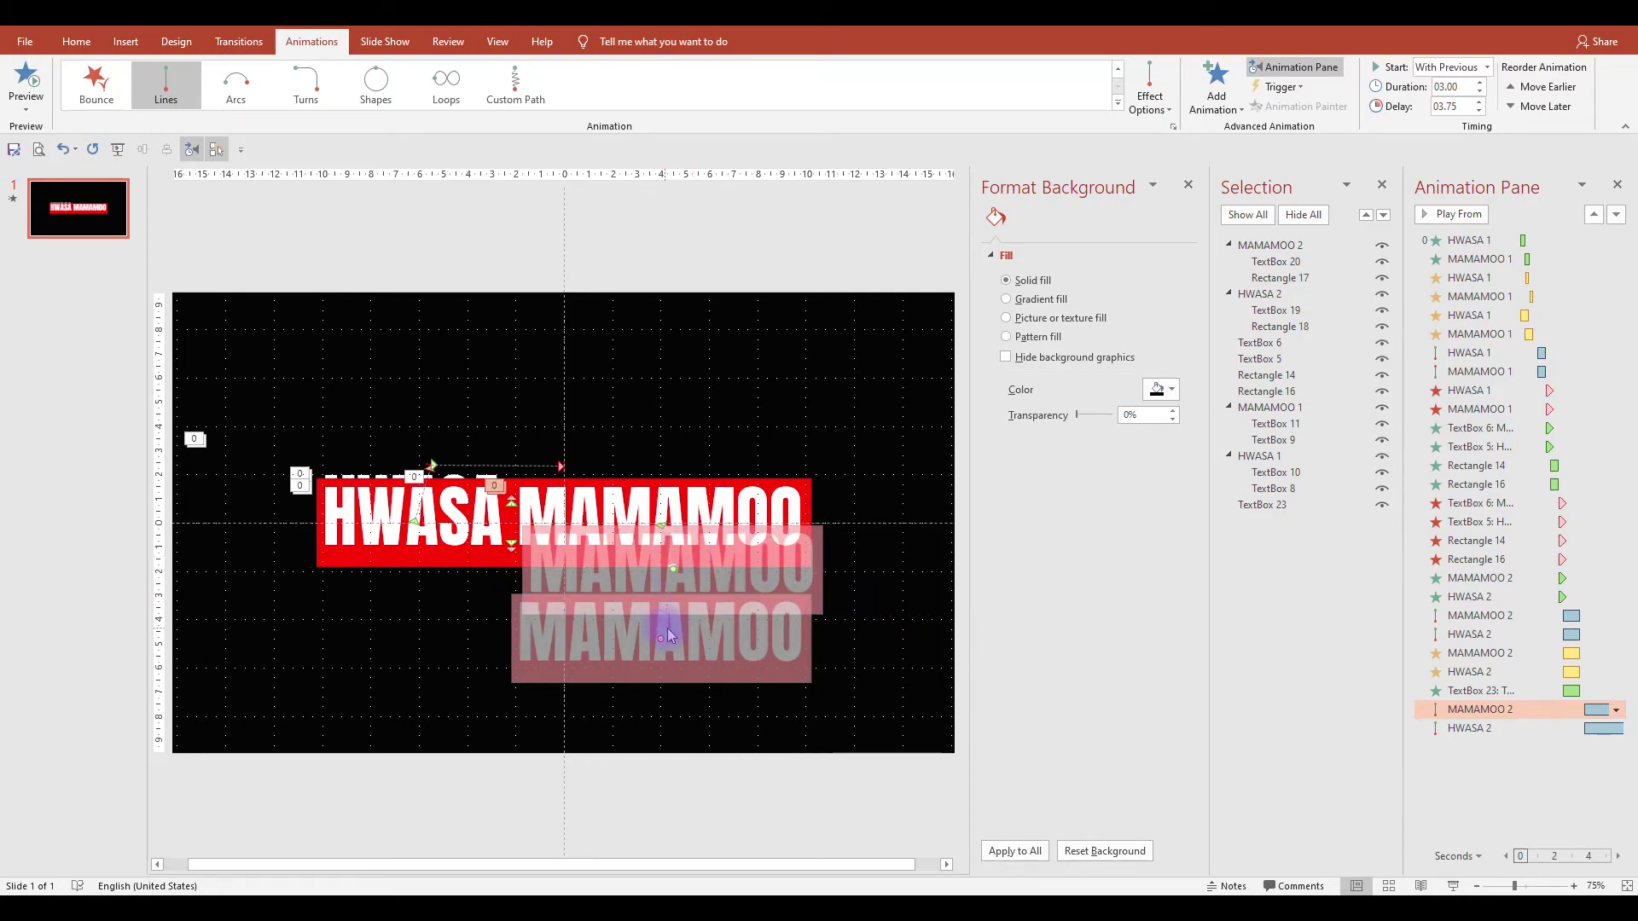
drag(661, 638, 567, 567)
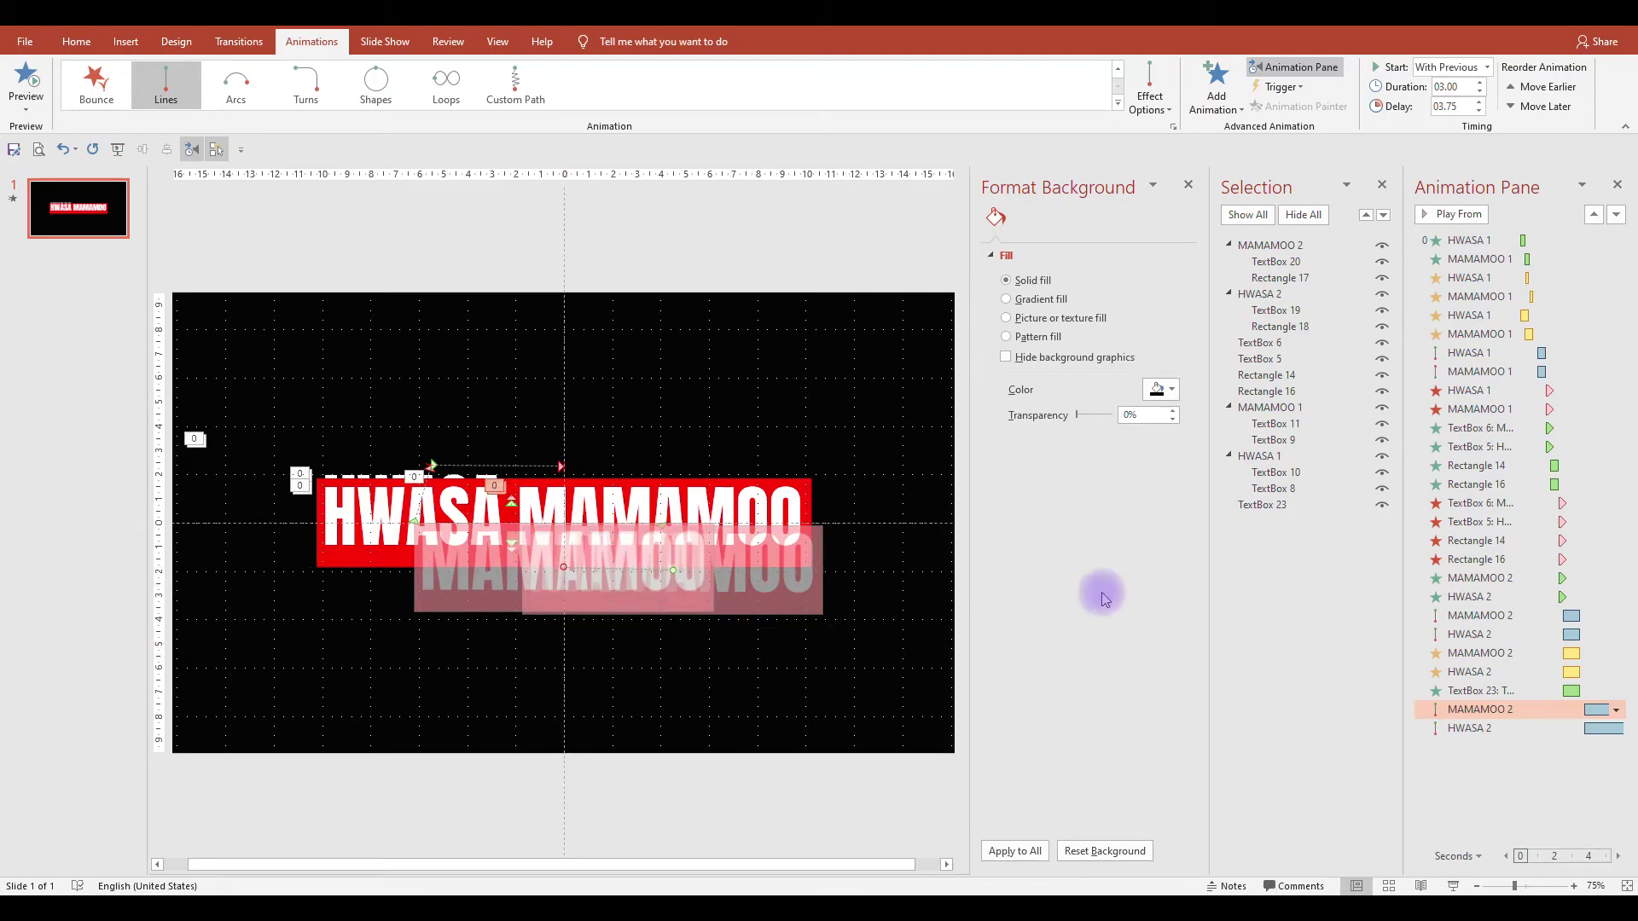
click(1508, 755)
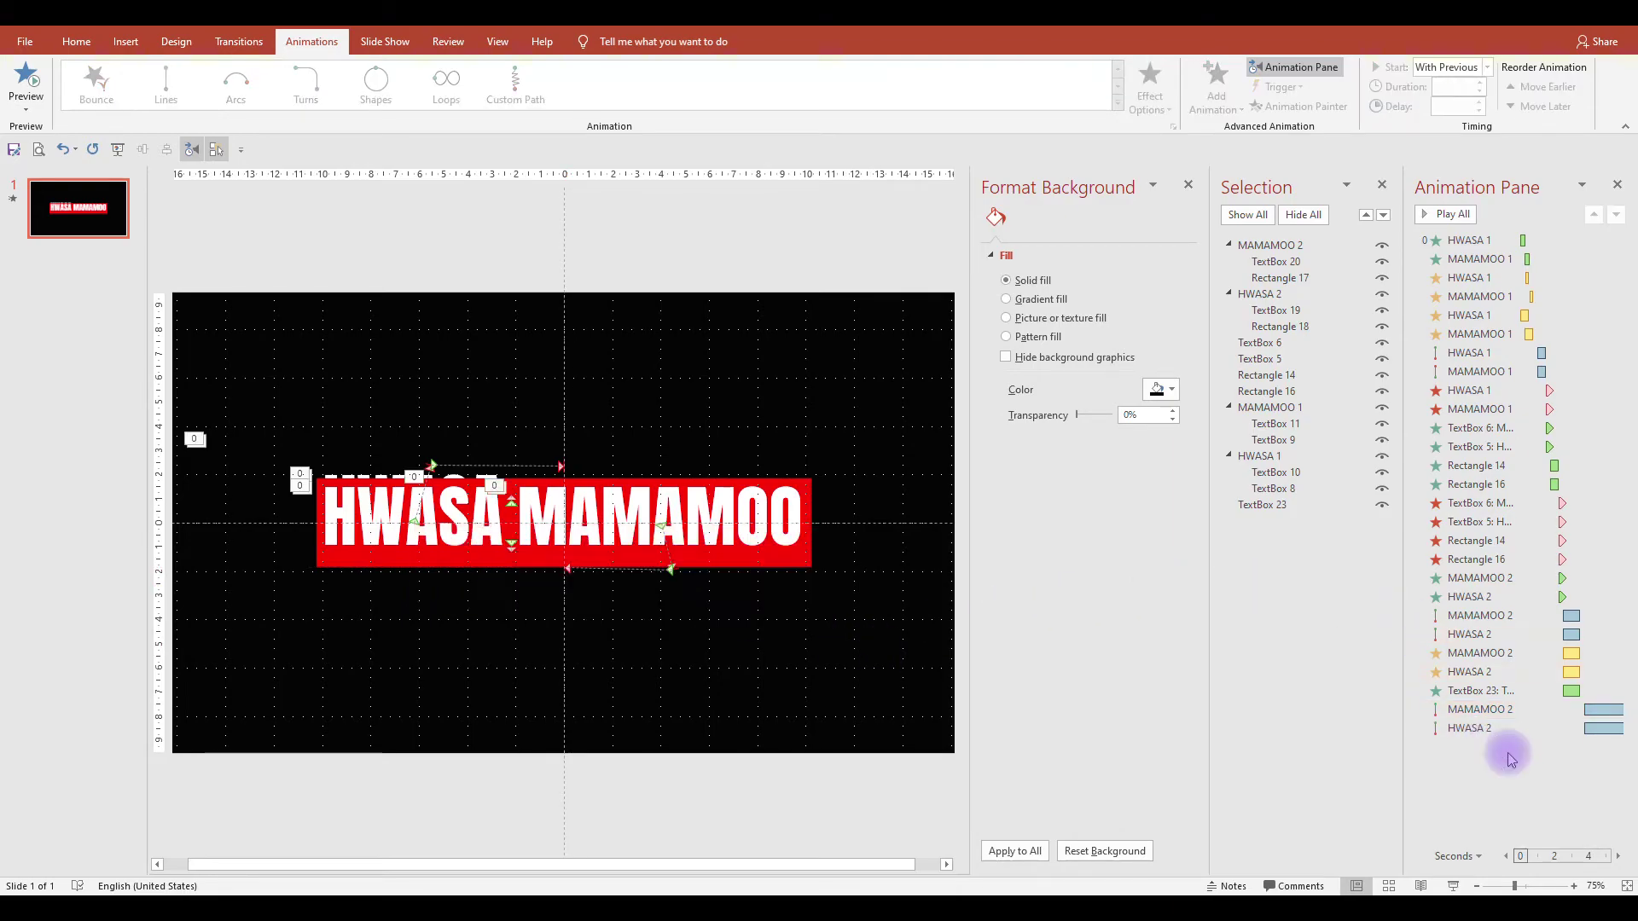
Give the new MAMAMOO 2 and HWASA 2 paths a smooth start of about 1 s and a smooth end of about 2 s.
double_click(1531, 712)
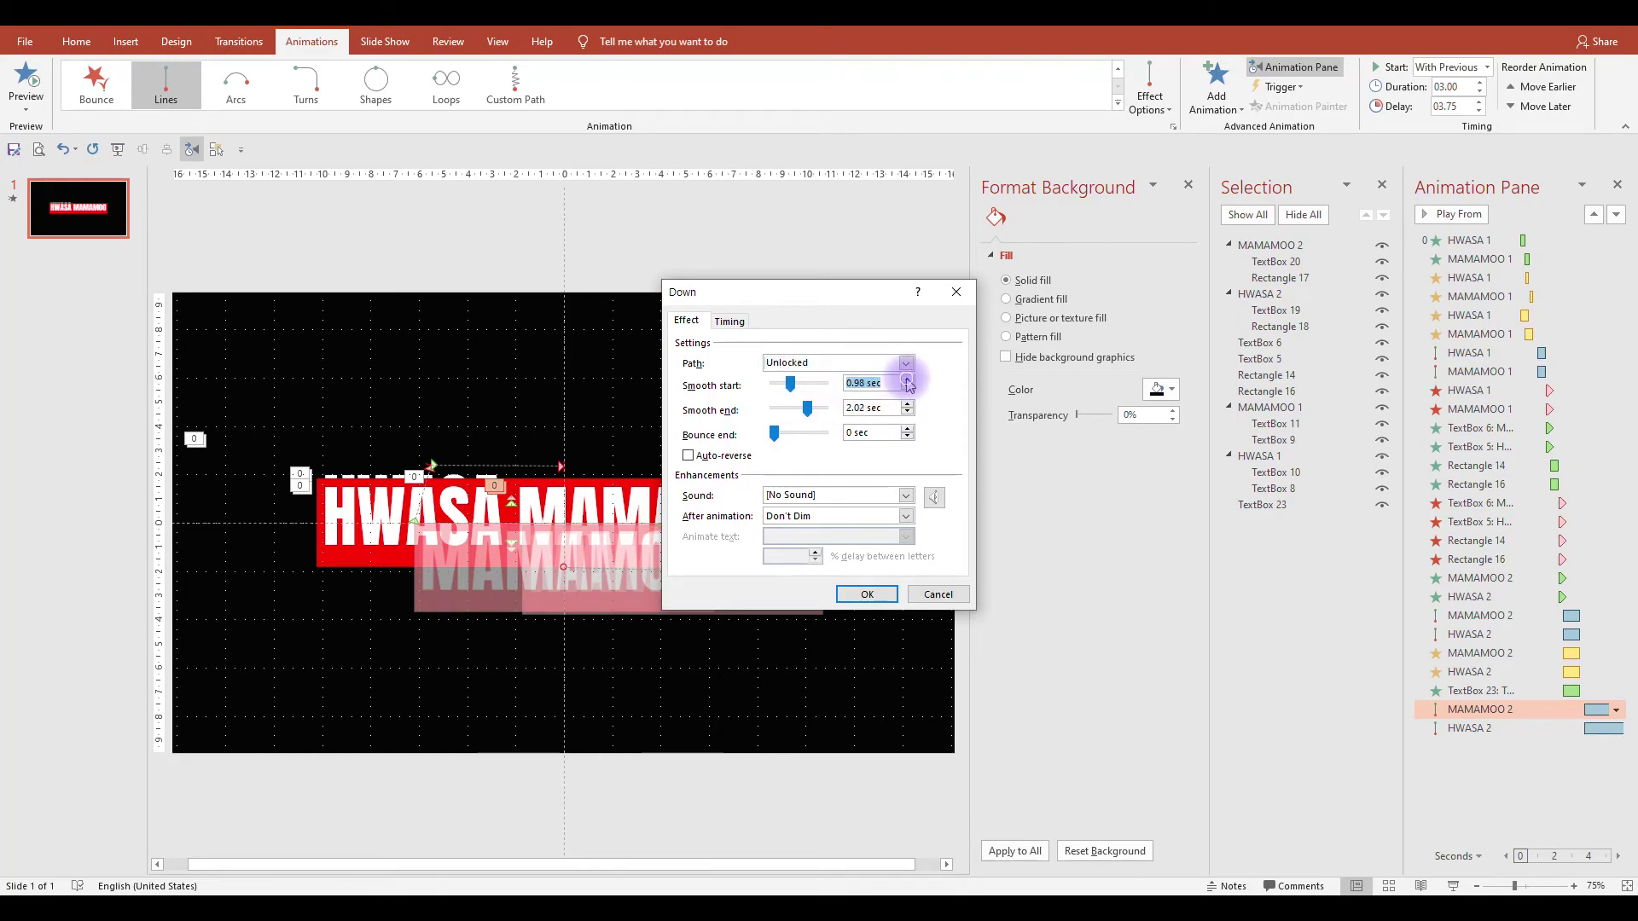
click(866, 595)
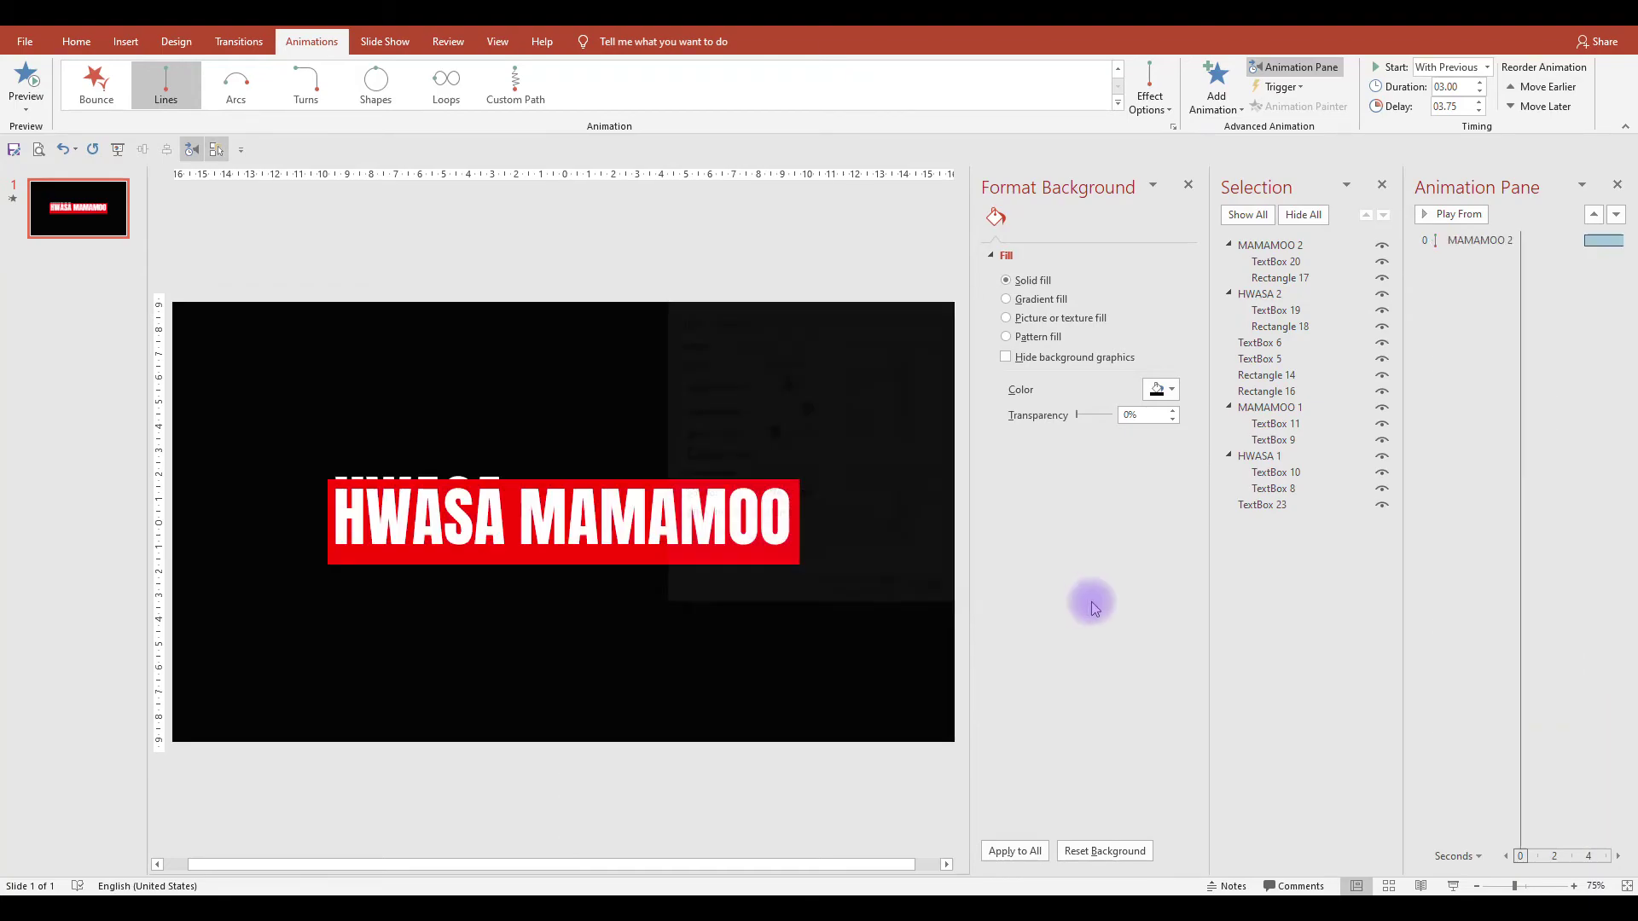
click(1501, 732)
double_click(1501, 732)
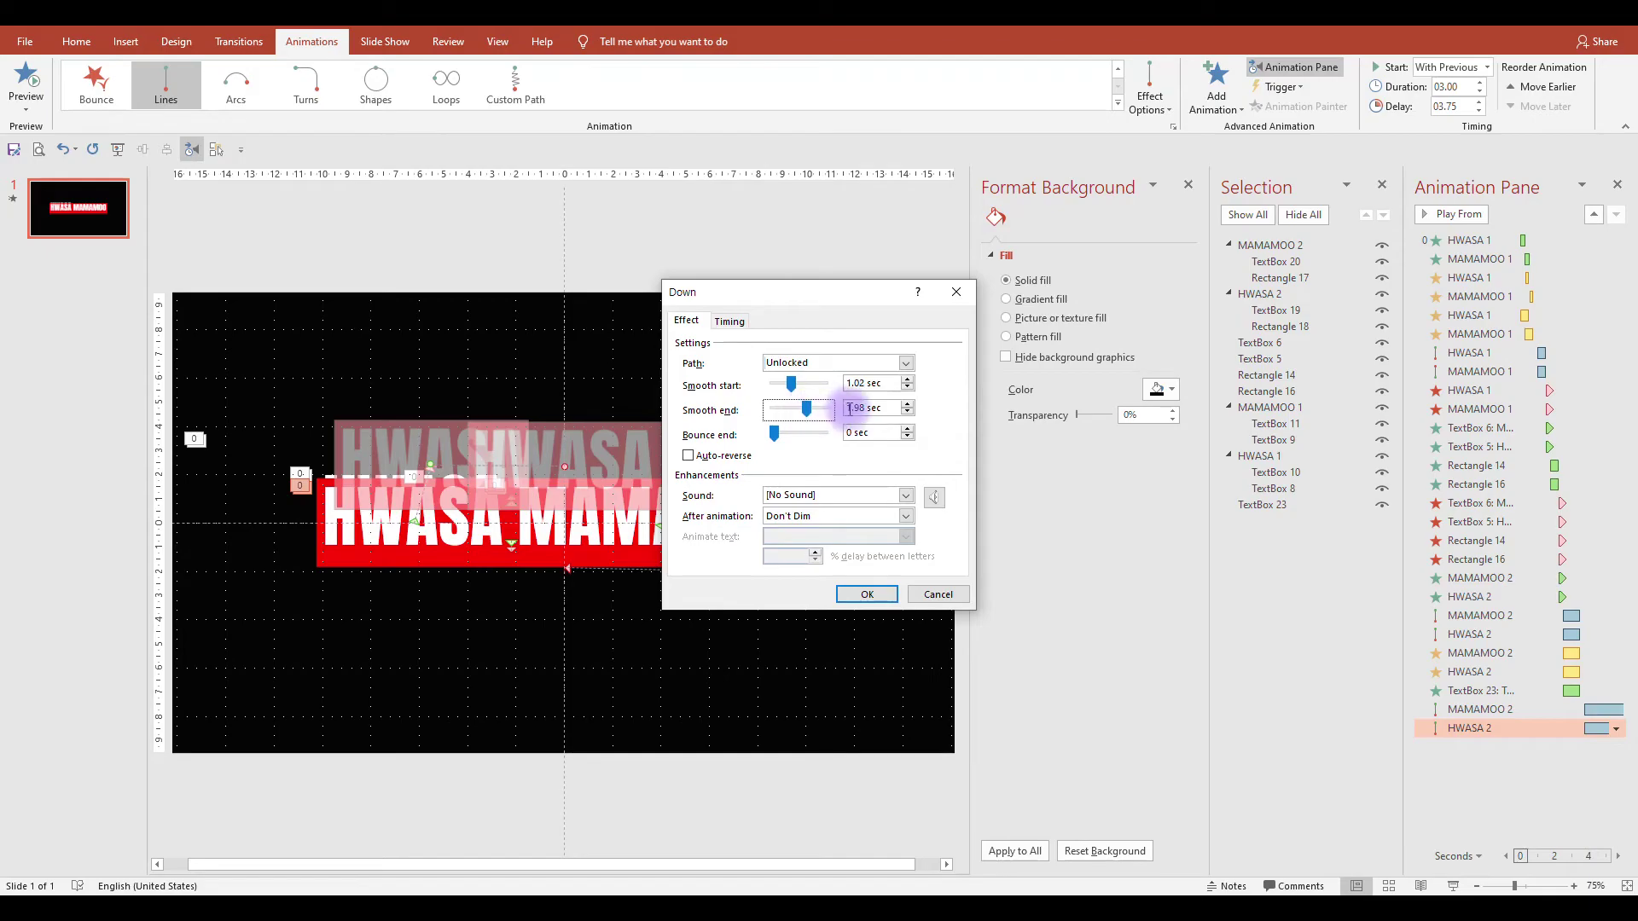
click(868, 594)
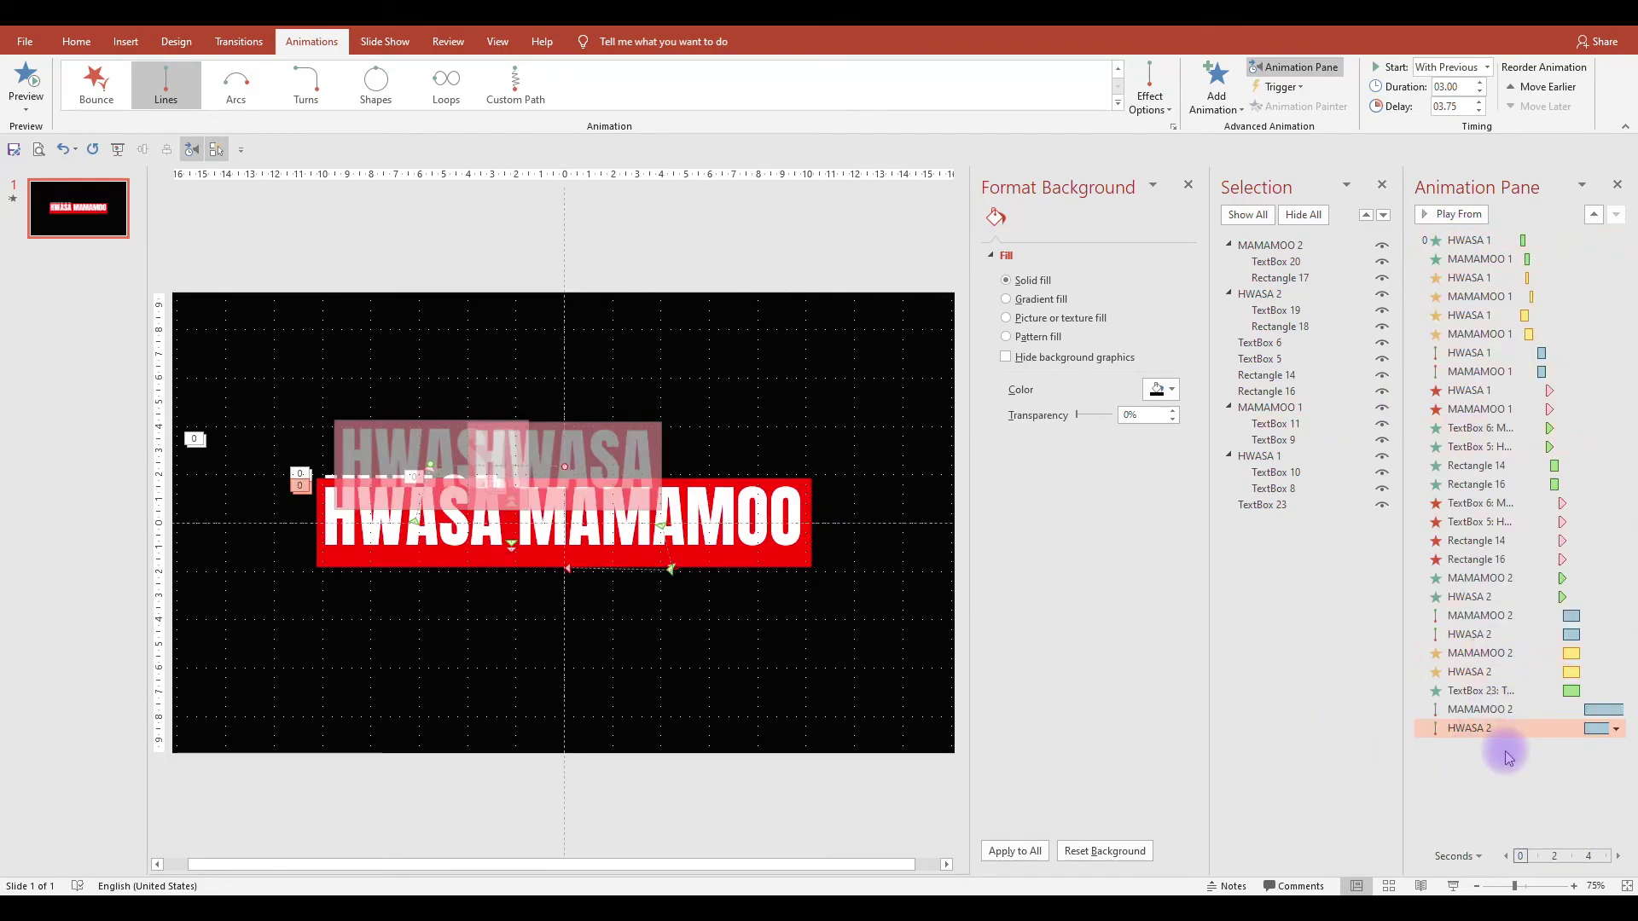
Play the full animation in a preview and the slide show to check both labels centring around TWIT.
click(1455, 216)
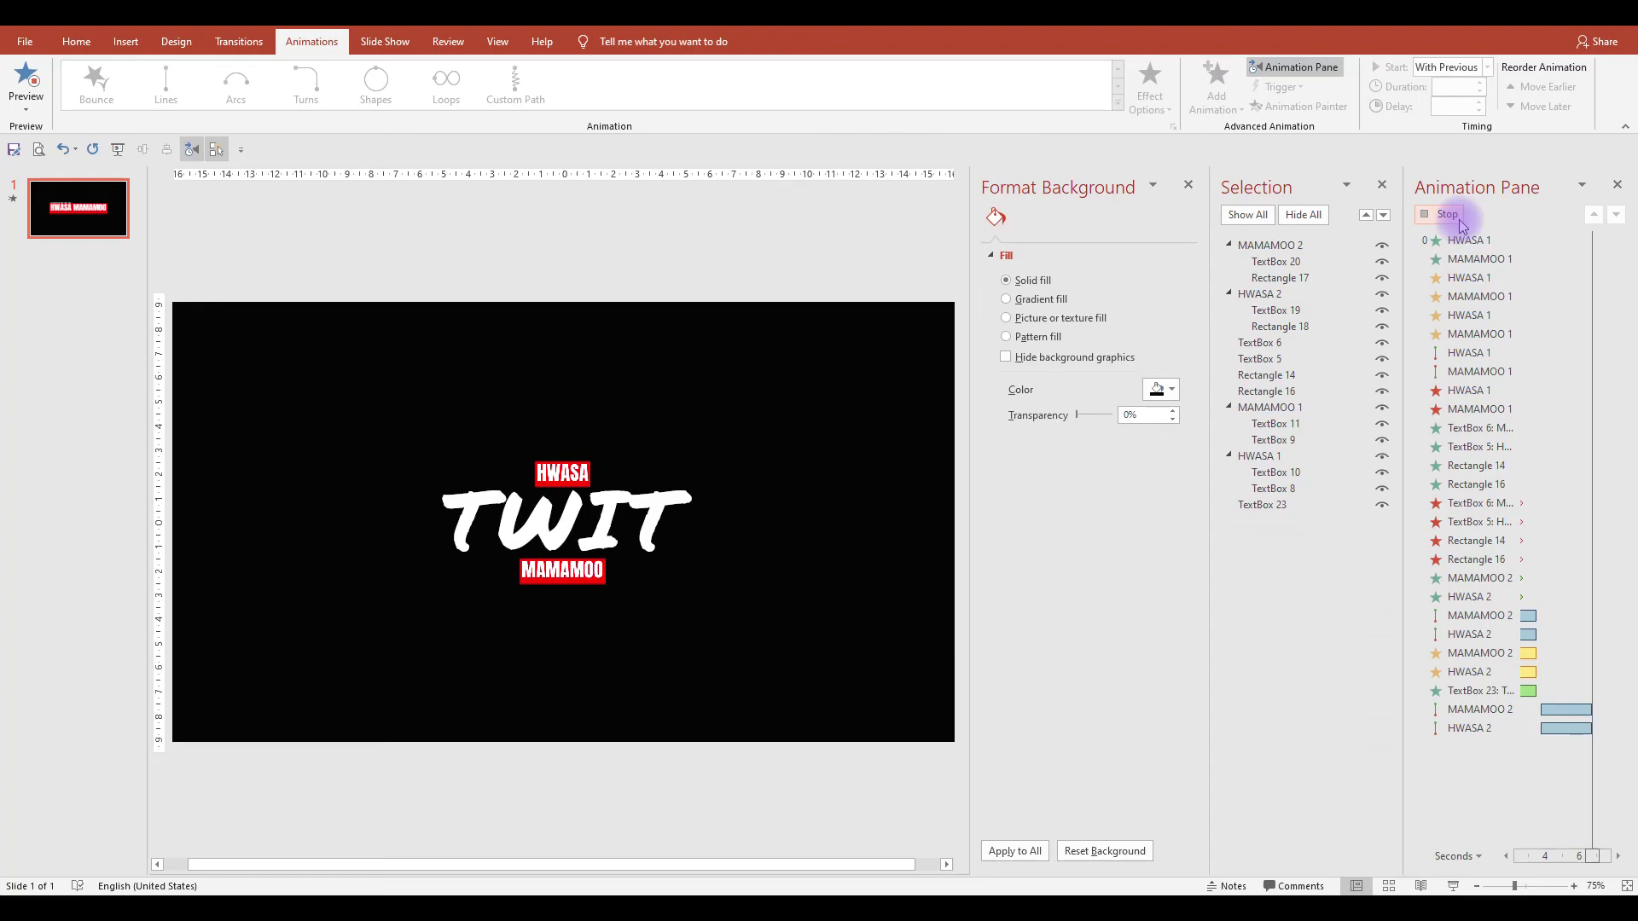
click(118, 150)
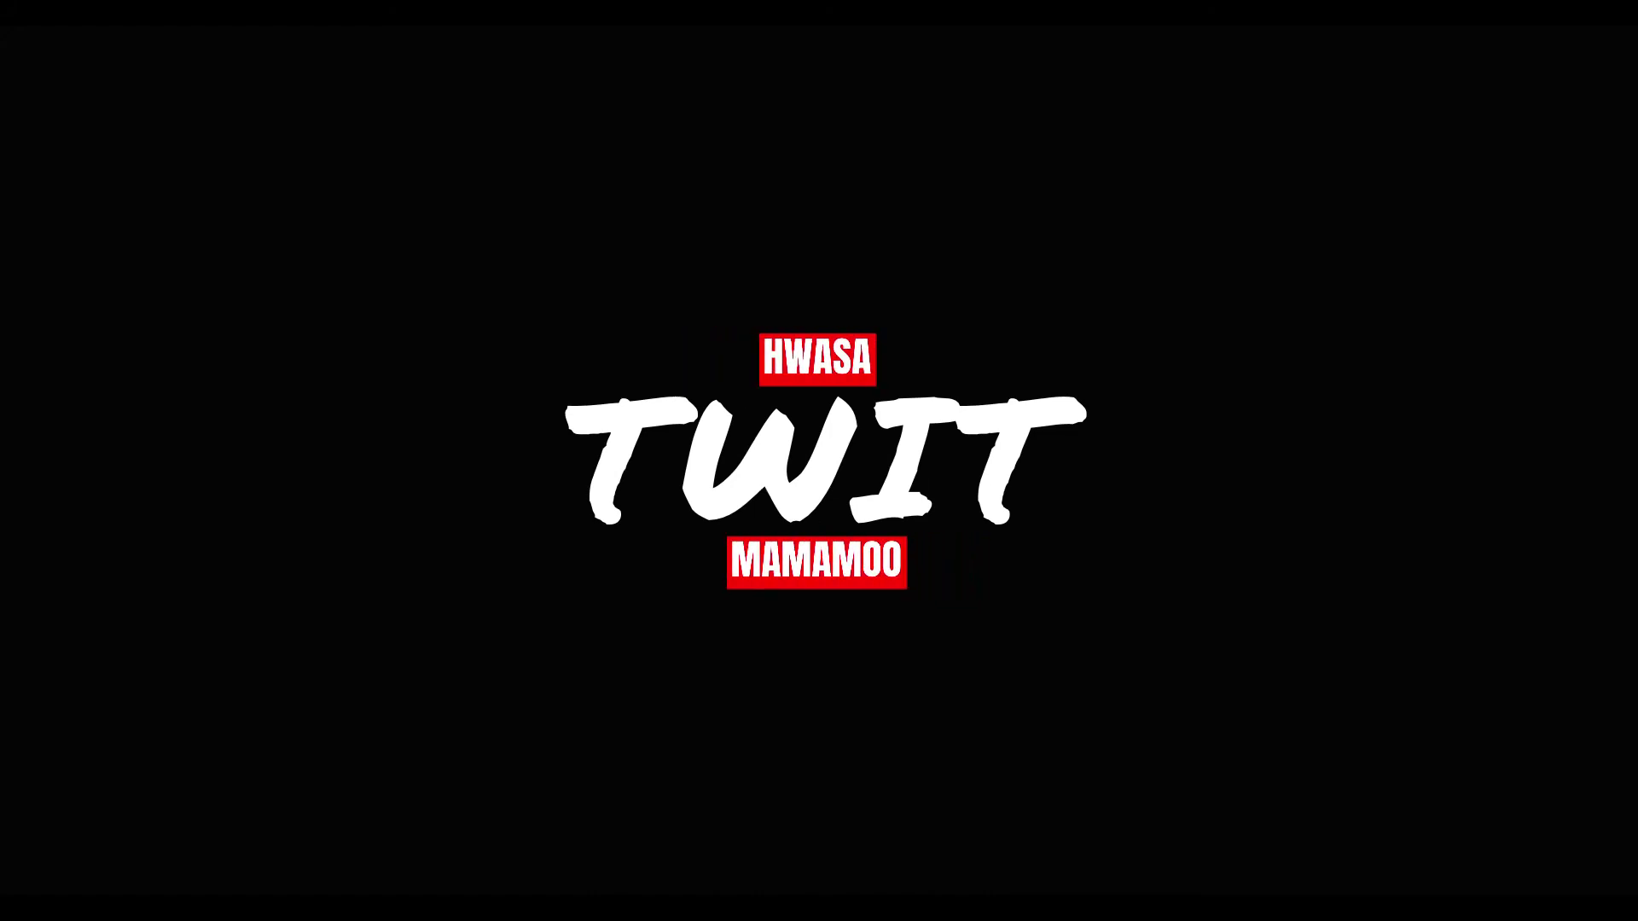
click(1252, 573)
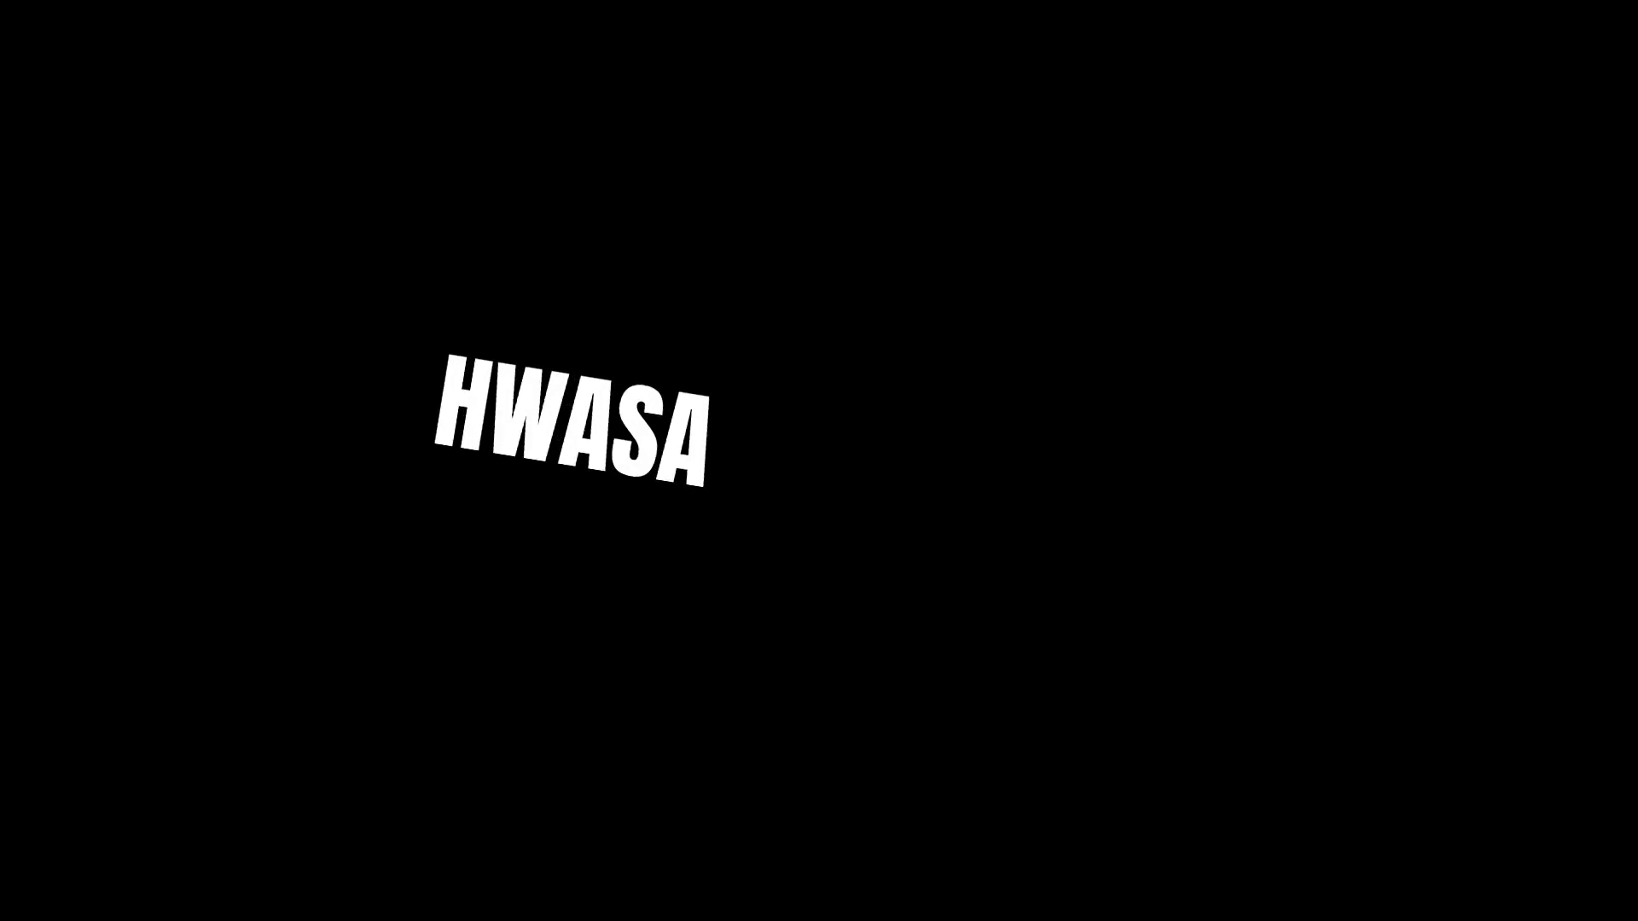